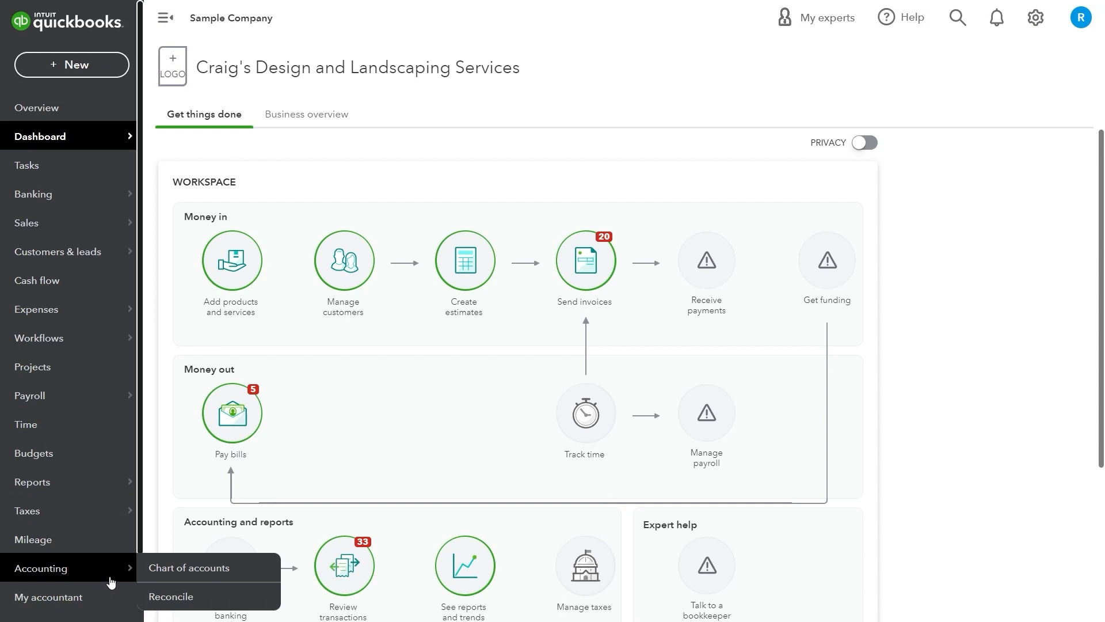
# Open the Chart of accounts and review the list, including Checking's $1,201.00 balance
pyautogui.click(177, 575)
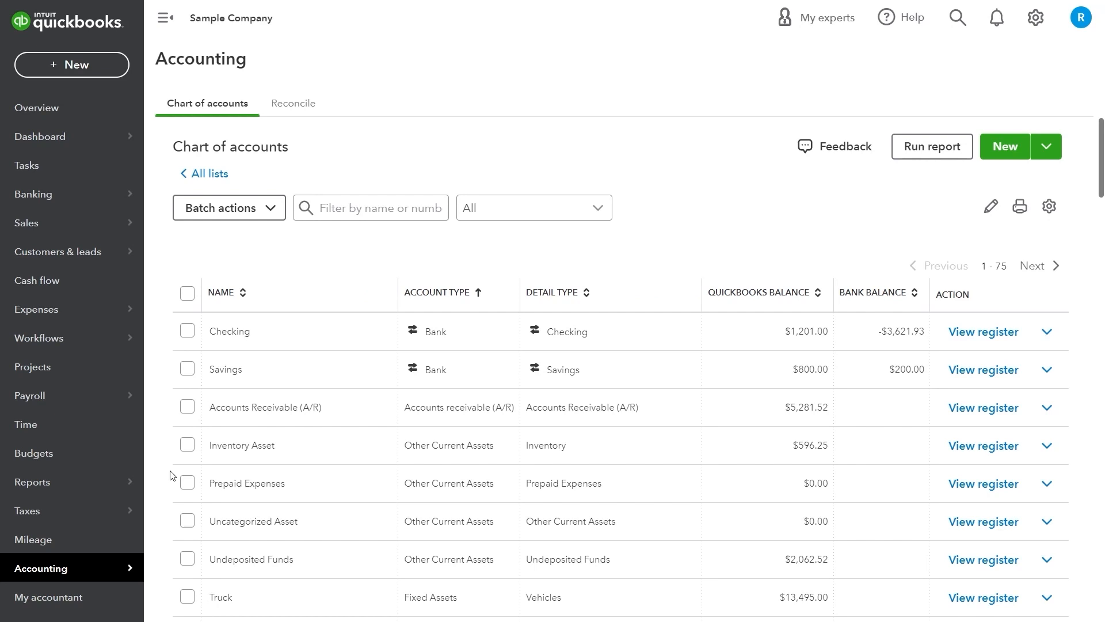
pyautogui.scroll(-3, 186, 498)
pyautogui.scroll(3, 231, 498)
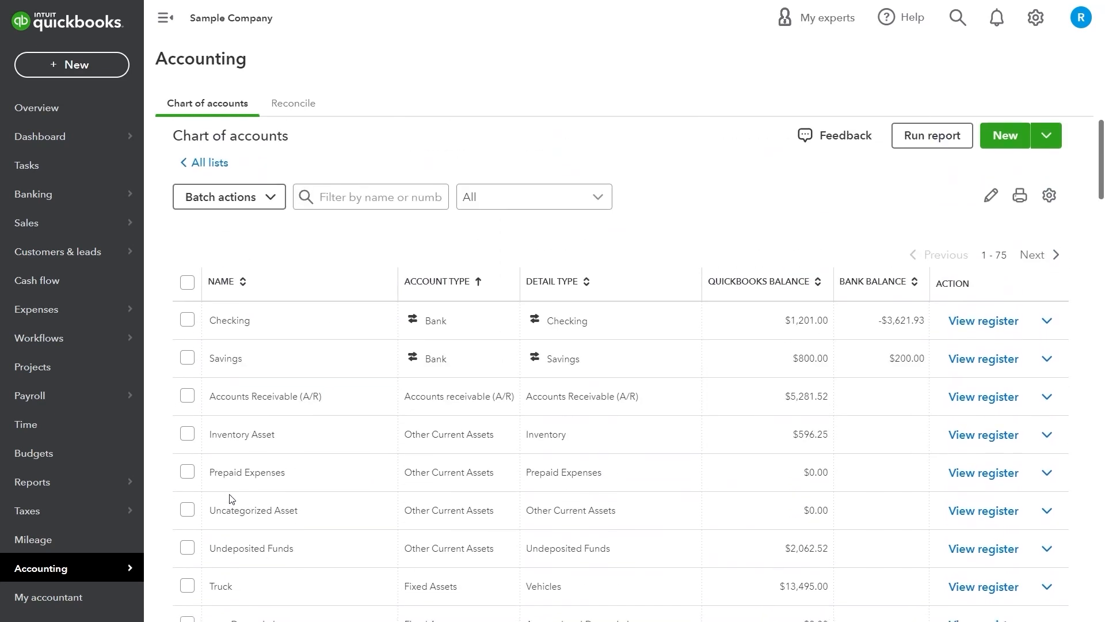
pyautogui.scroll(-2, 231, 496)
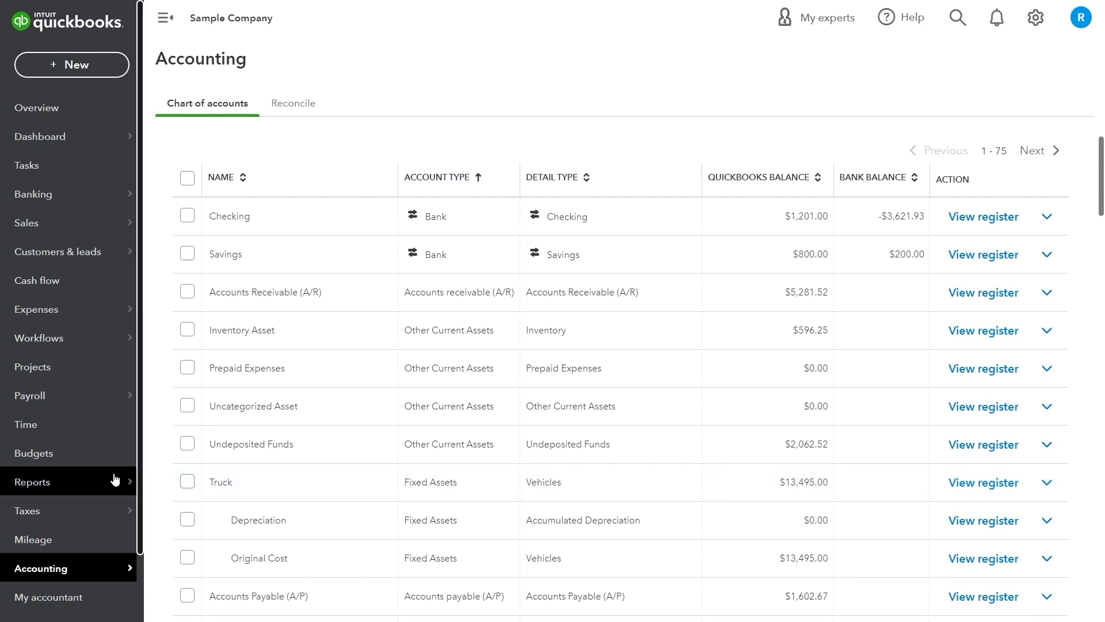
pyautogui.moveTo(114, 478)
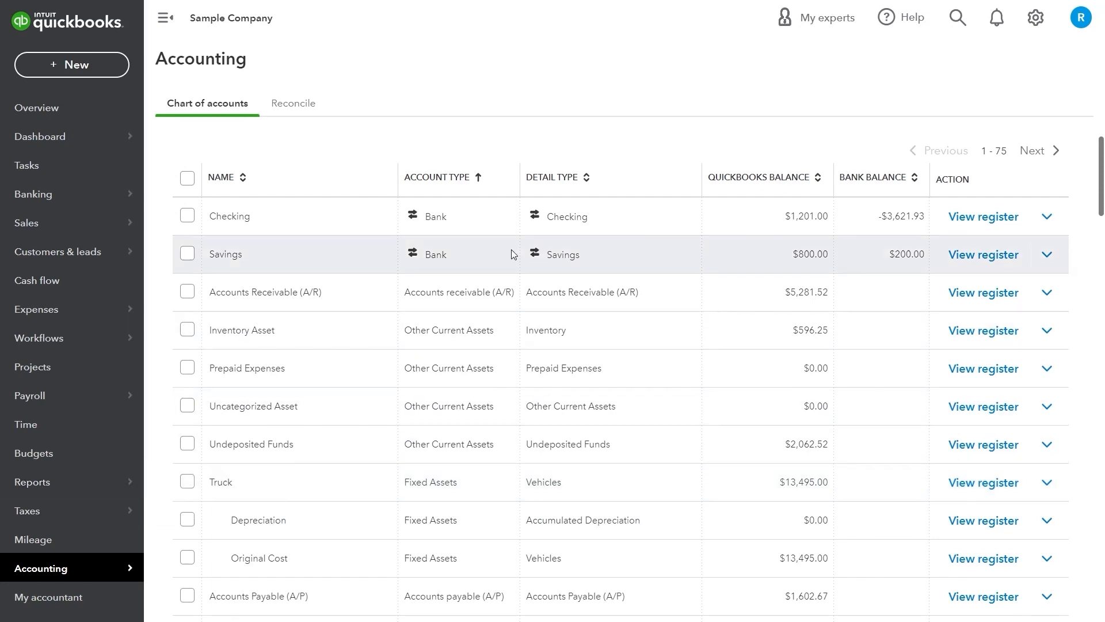
pyautogui.scroll(2, 633, 207)
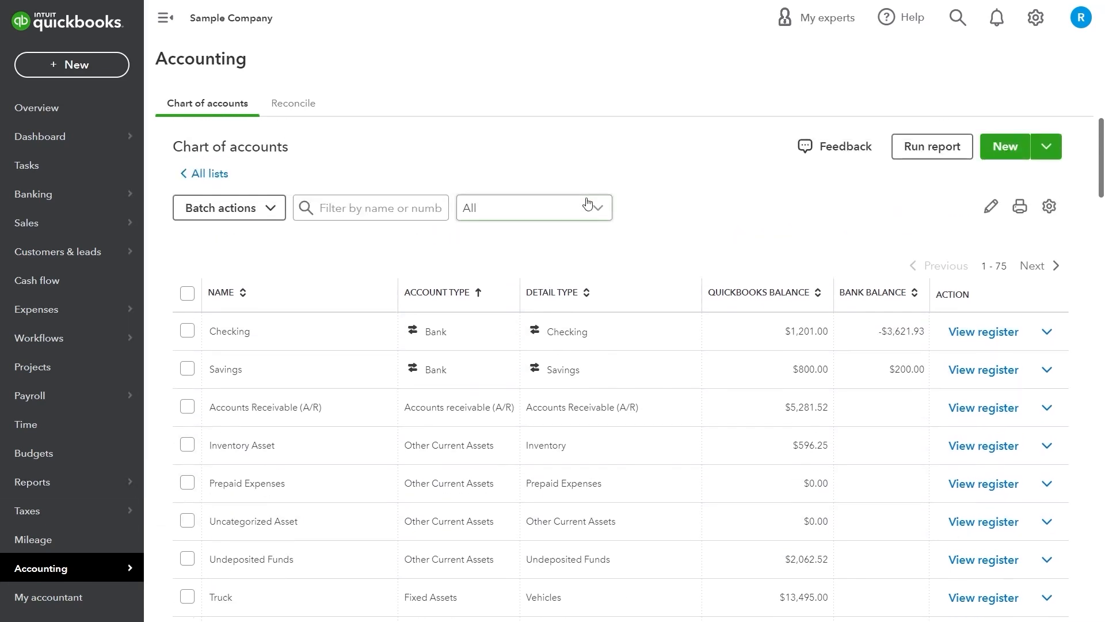
# Start a new asset account filed under Fixed Assets with the Vehicles tax form section
pyautogui.click(1000, 159)
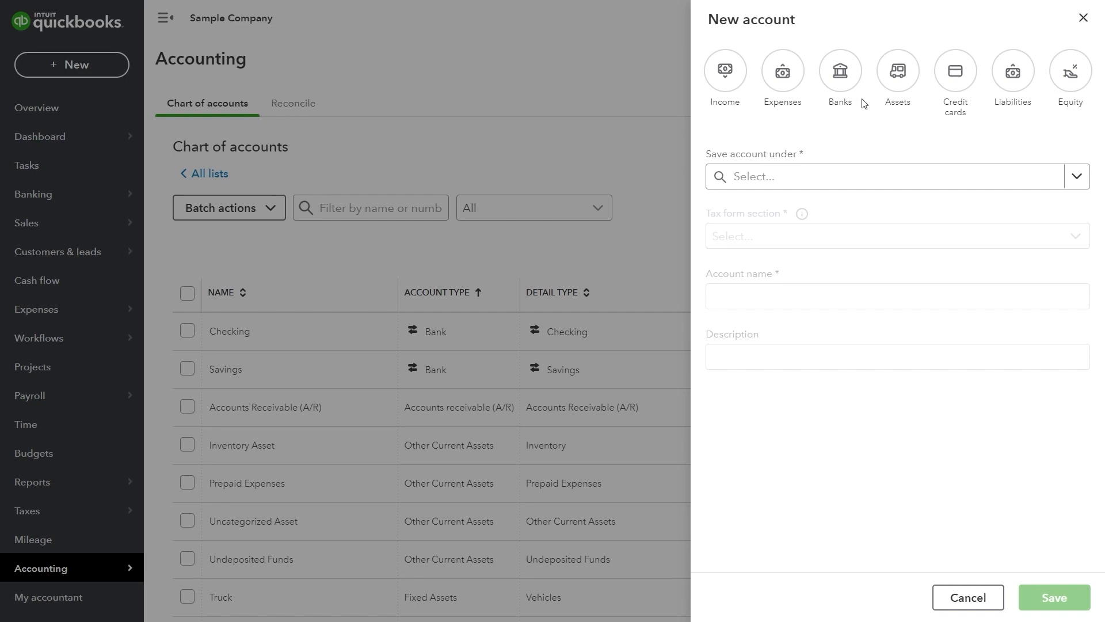
pyautogui.click(897, 87)
pyautogui.click(844, 176)
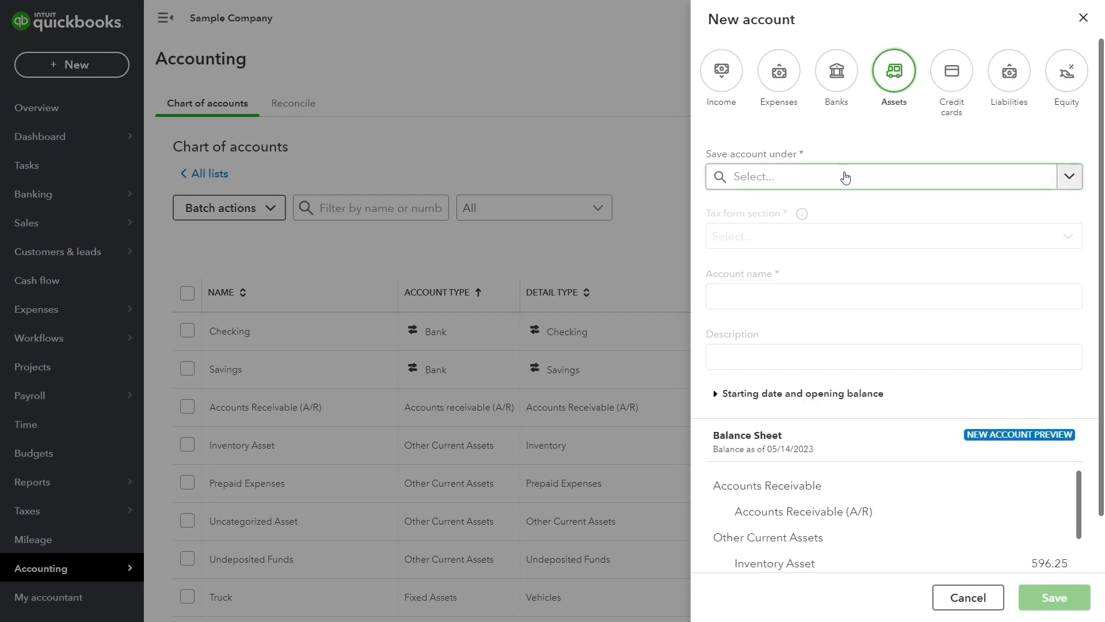
pyautogui.scroll(-2, 849, 261)
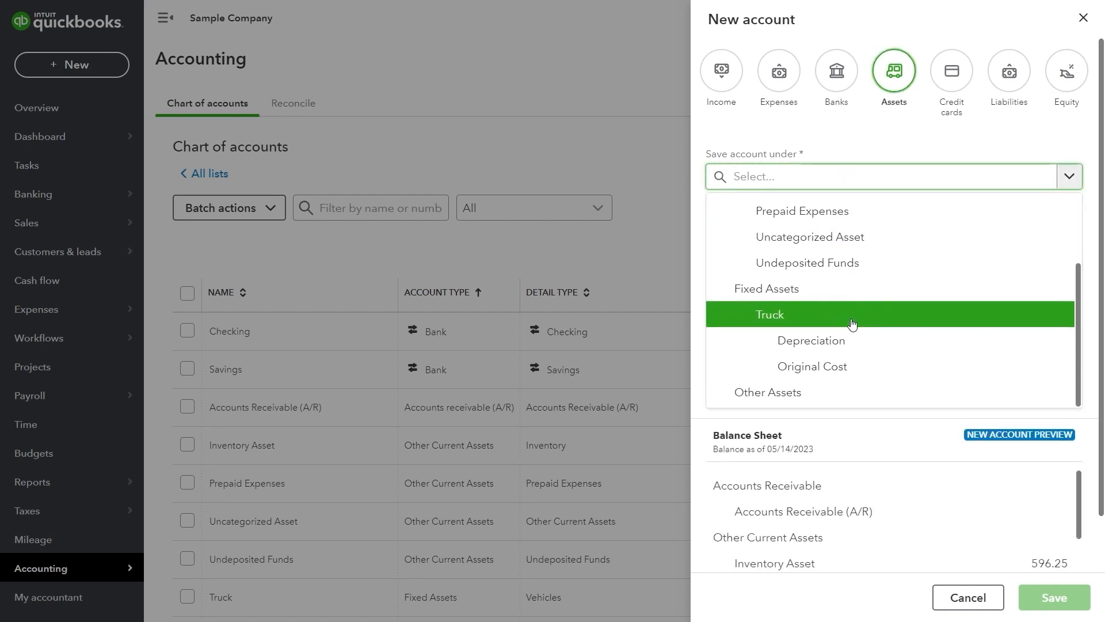
pyautogui.click(846, 295)
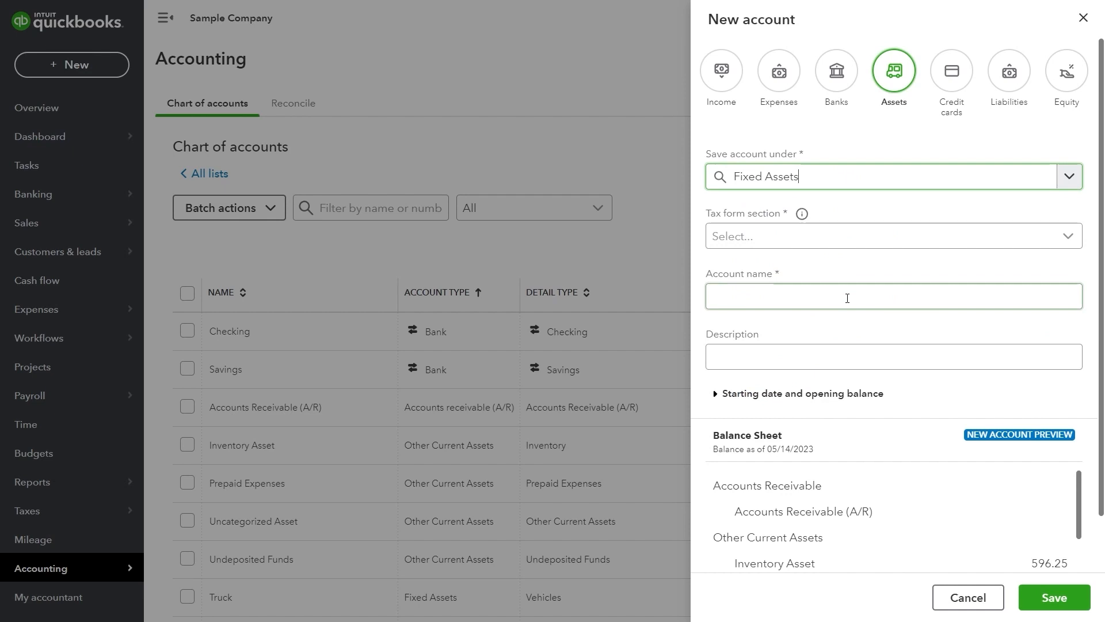
pyautogui.click(831, 245)
pyautogui.scroll(-5, 834, 308)
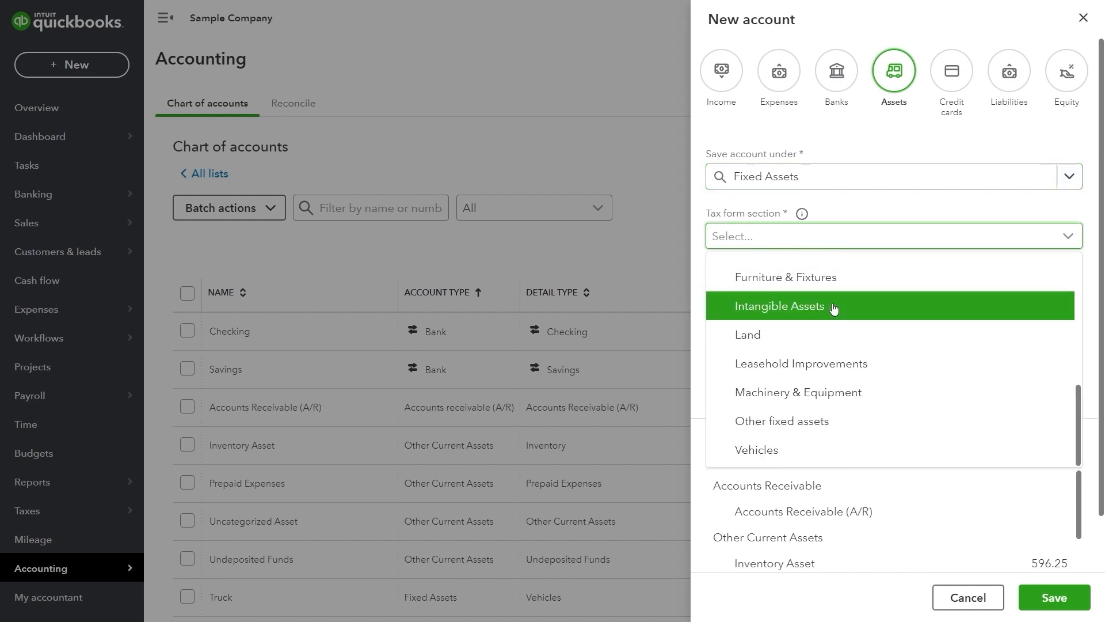
pyautogui.click(823, 450)
# Name the new account Spaceship and save it
pyautogui.click(812, 300)
pyautogui.write('Spaceship')
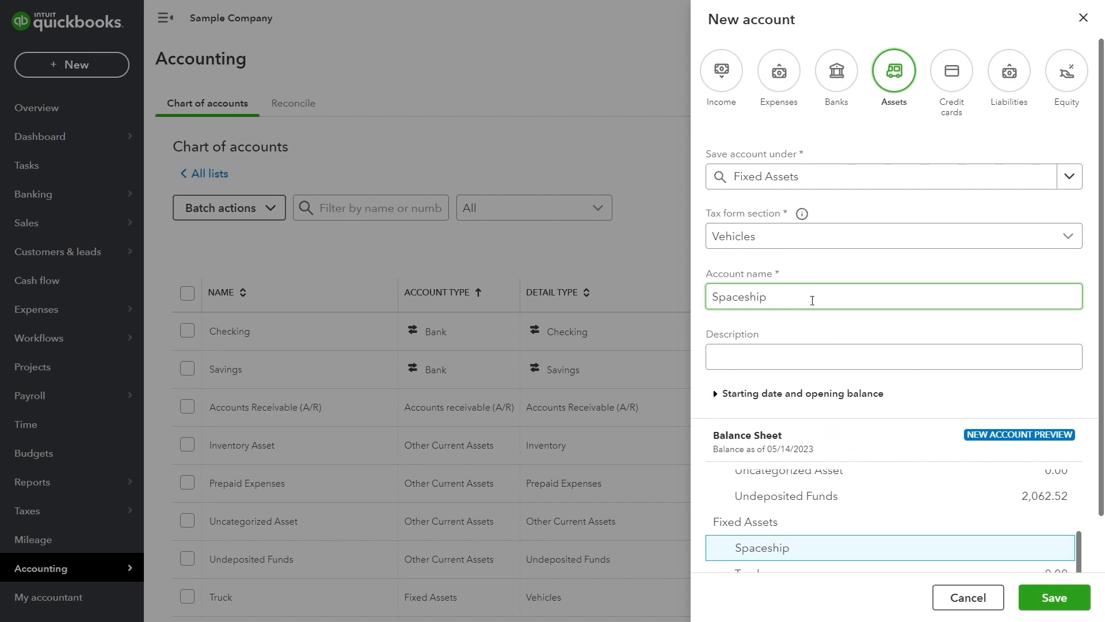
pyautogui.press('Tab')
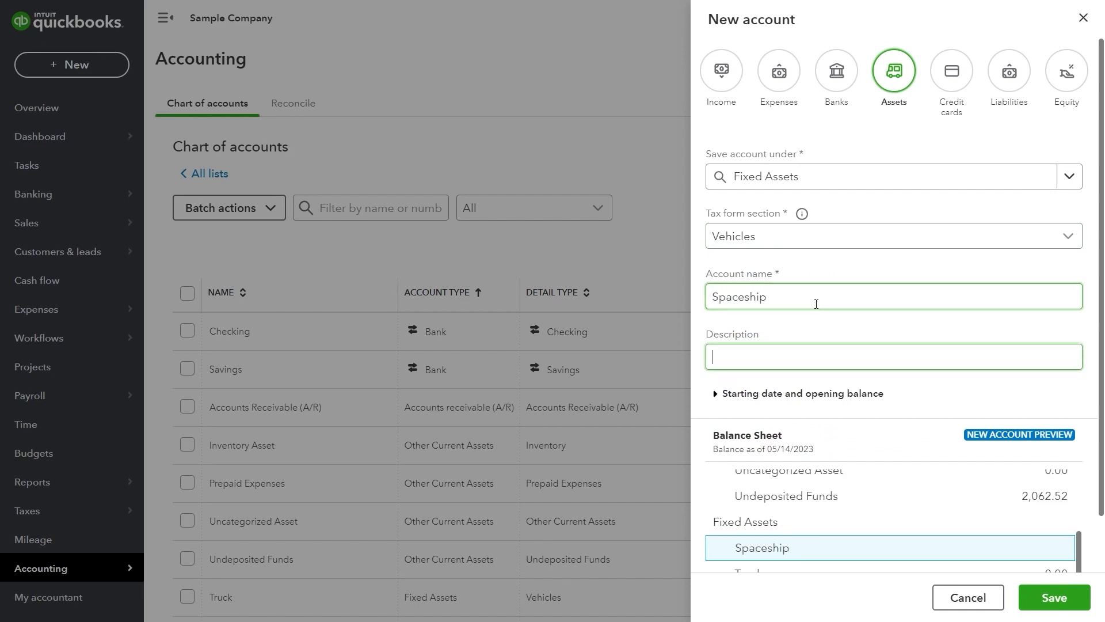
pyautogui.scroll(-1, 818, 331)
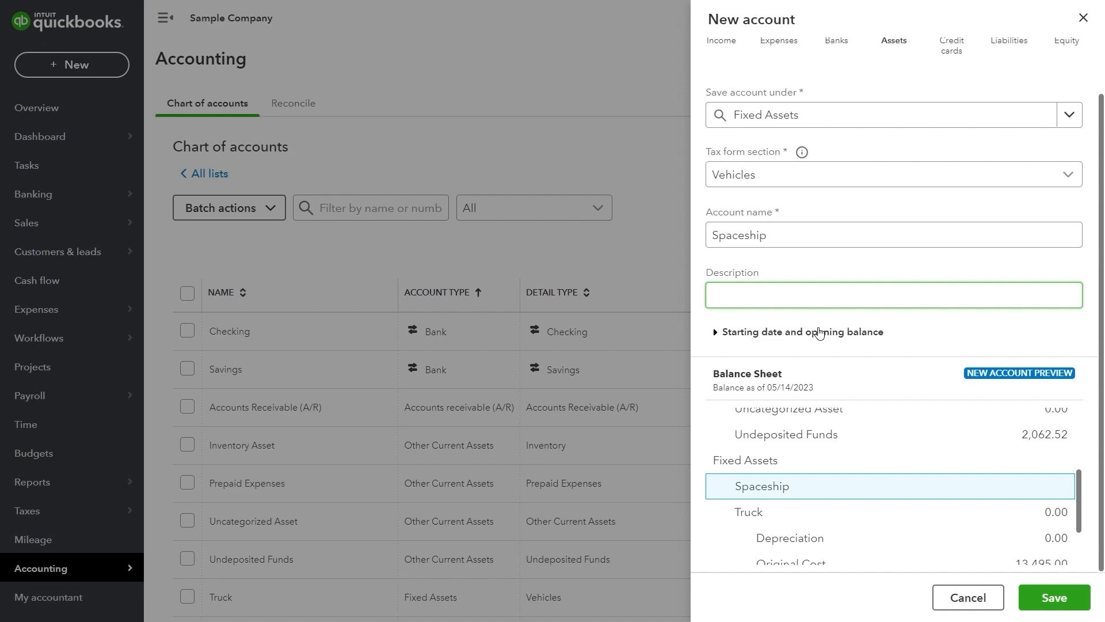
pyautogui.scroll(-2, 818, 416)
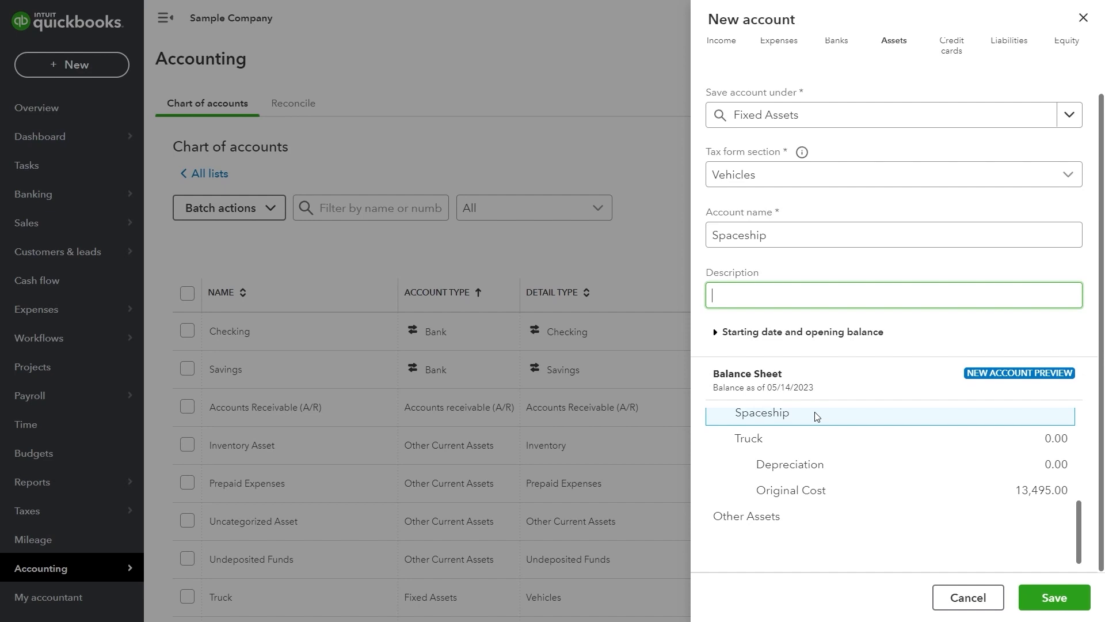
pyautogui.click(1052, 607)
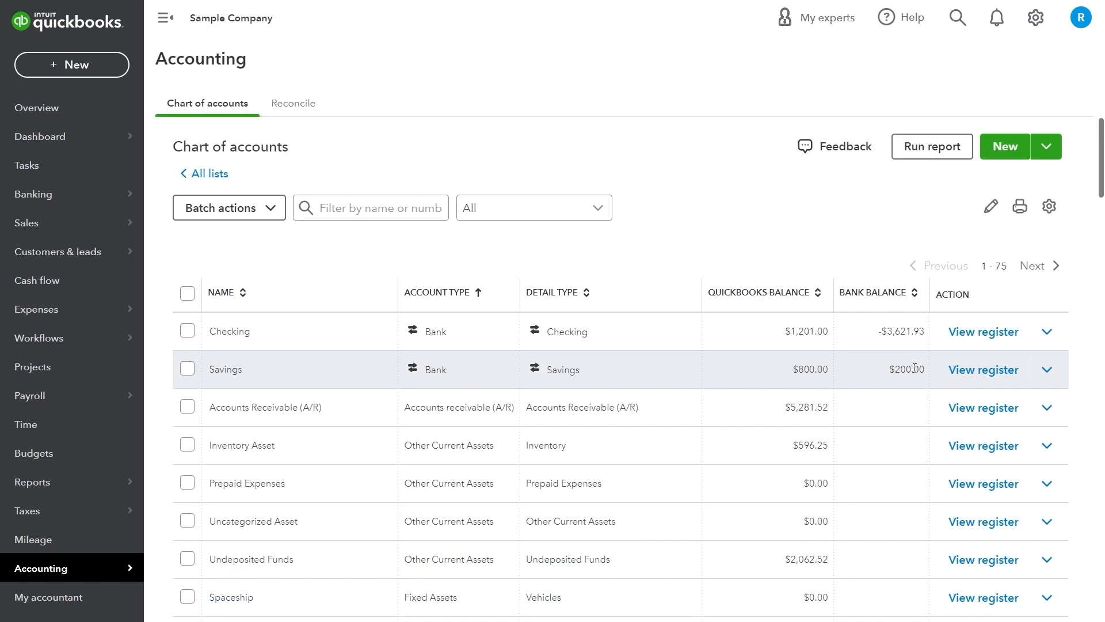
pyautogui.click(1004, 147)
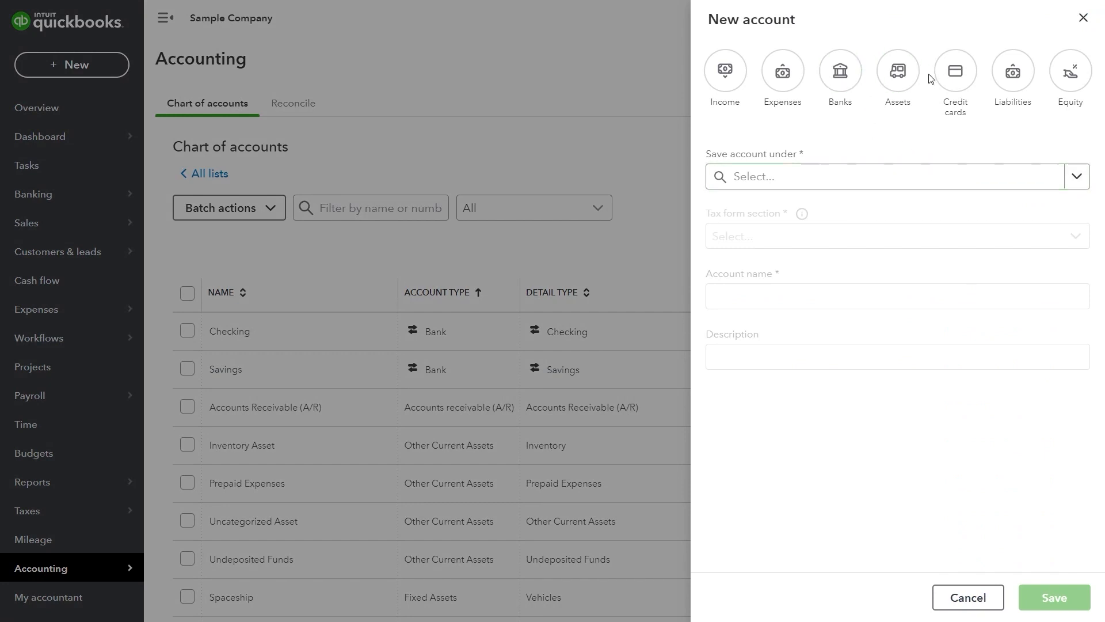
pyautogui.click(896, 70)
pyautogui.click(1069, 176)
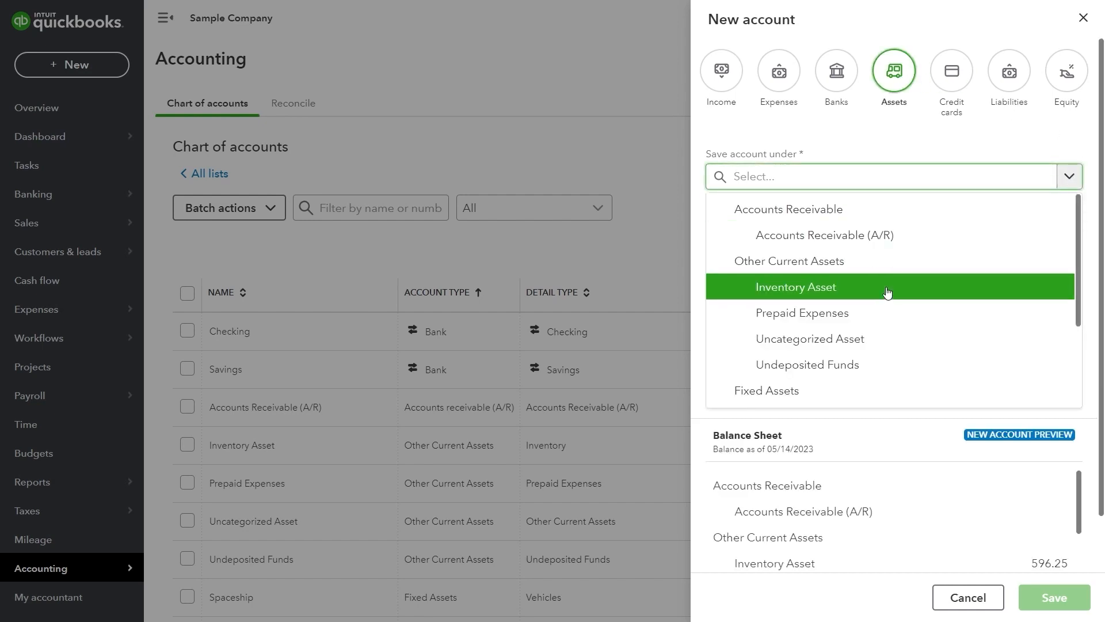
pyautogui.scroll(-3, 887, 293)
pyautogui.click(868, 259)
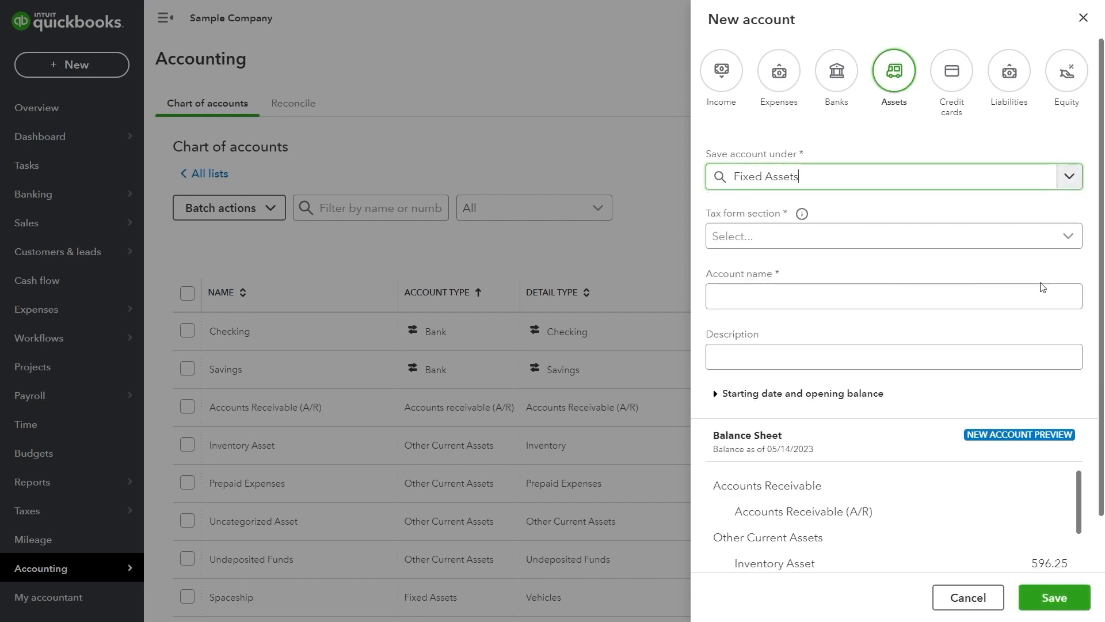
pyautogui.click(880, 246)
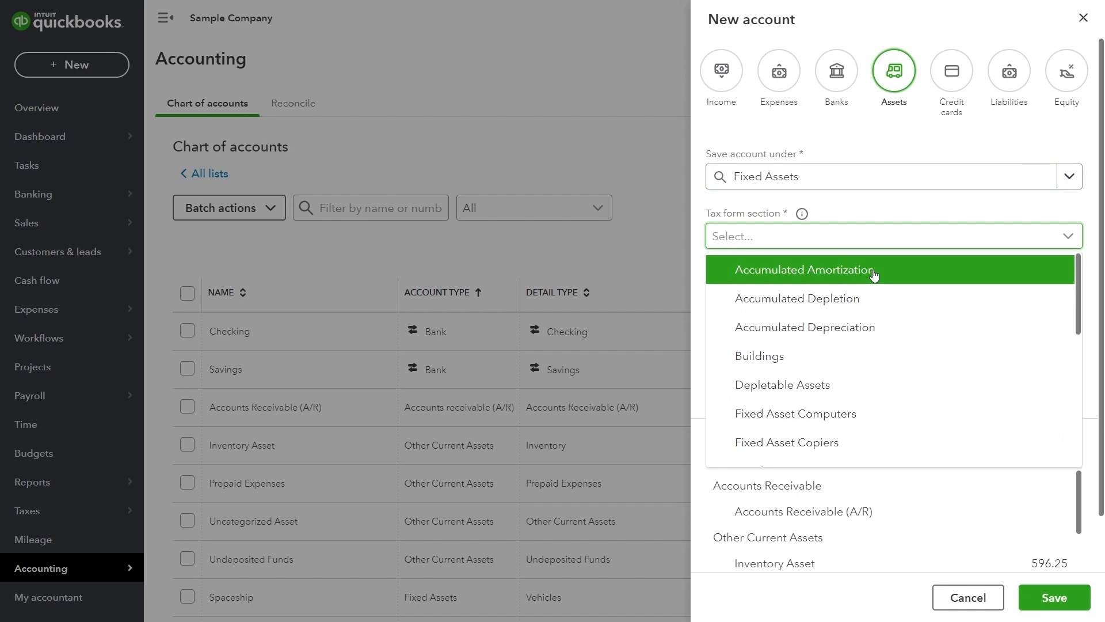
pyautogui.scroll(-6, 874, 275)
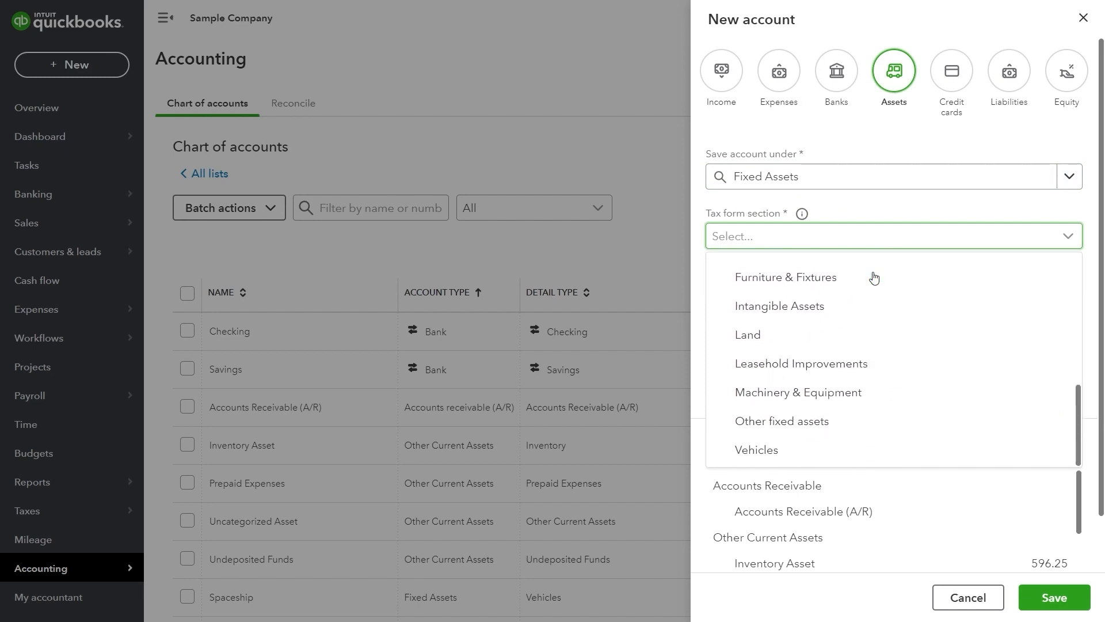
pyautogui.scroll(6, 874, 277)
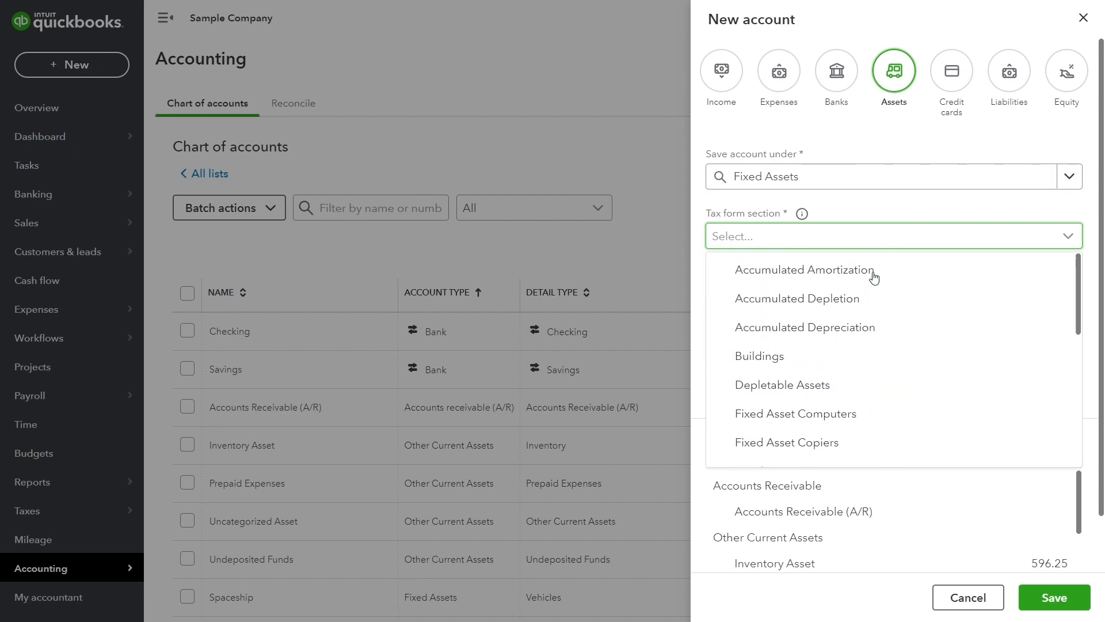
pyautogui.scroll(-2, 874, 278)
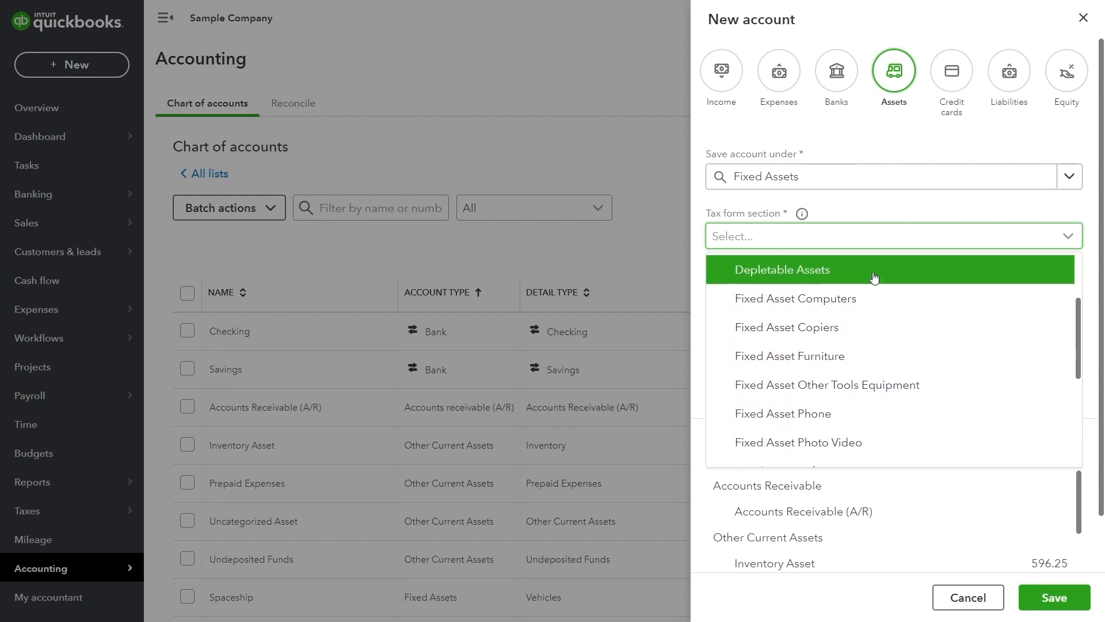
pyautogui.scroll(-3, 874, 277)
pyautogui.scroll(5, 881, 284)
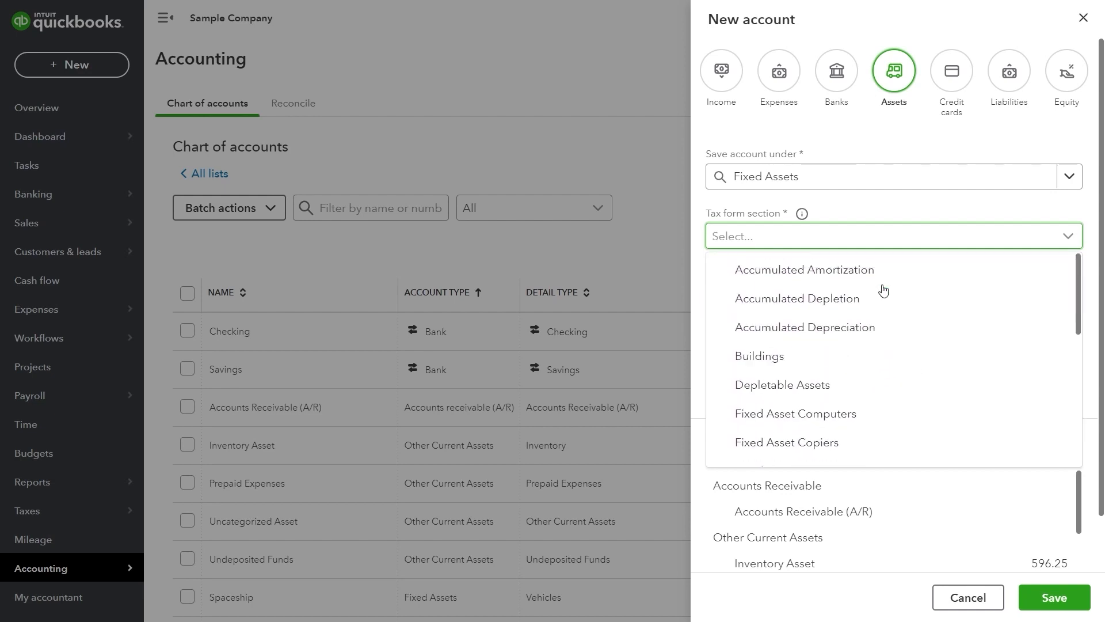
pyautogui.scroll(-6, 884, 291)
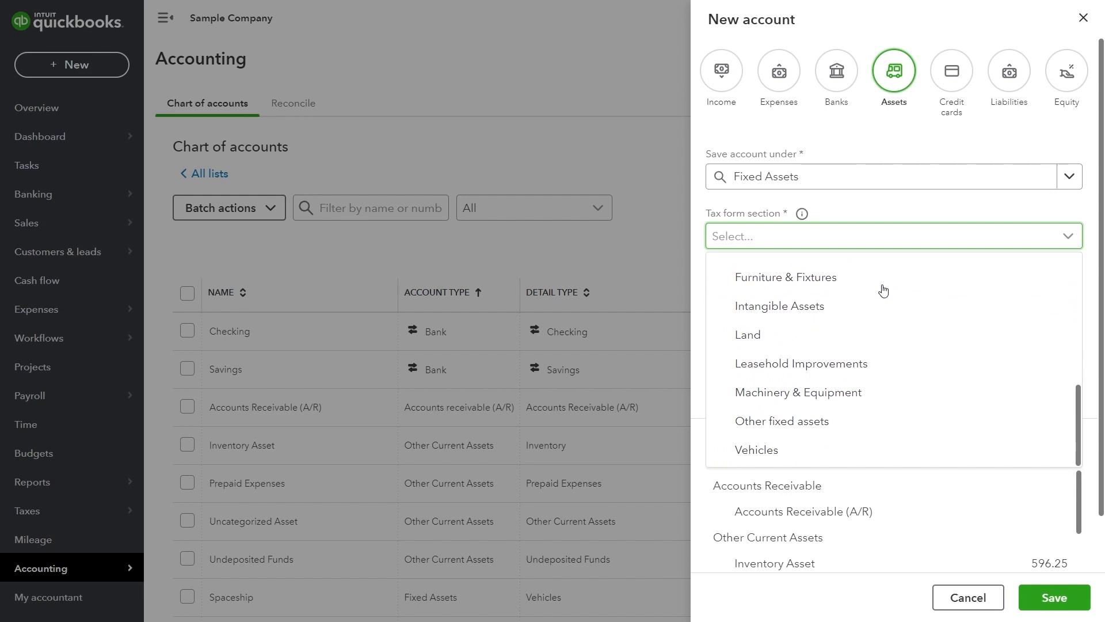
pyautogui.click(812, 449)
pyautogui.click(841, 291)
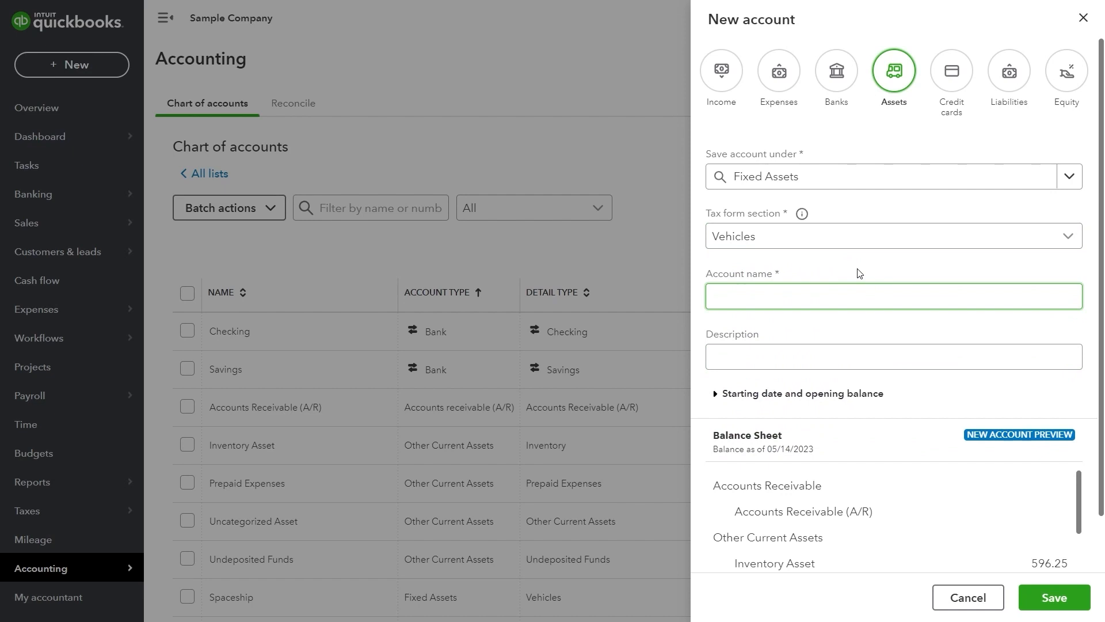
pyautogui.write('Original Cost')
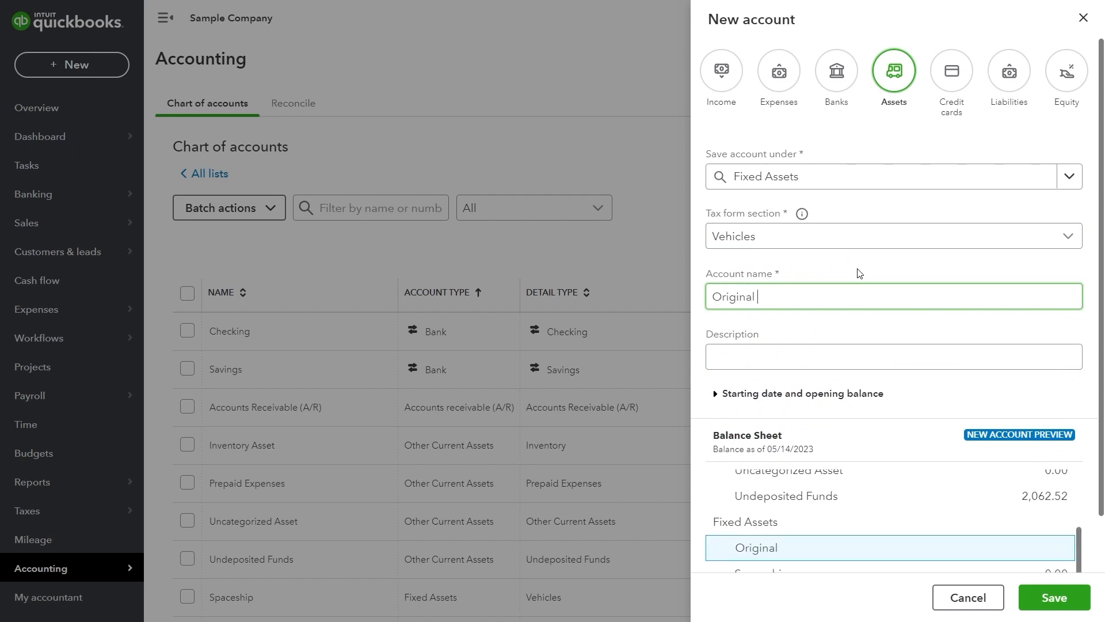
pyautogui.click(905, 176)
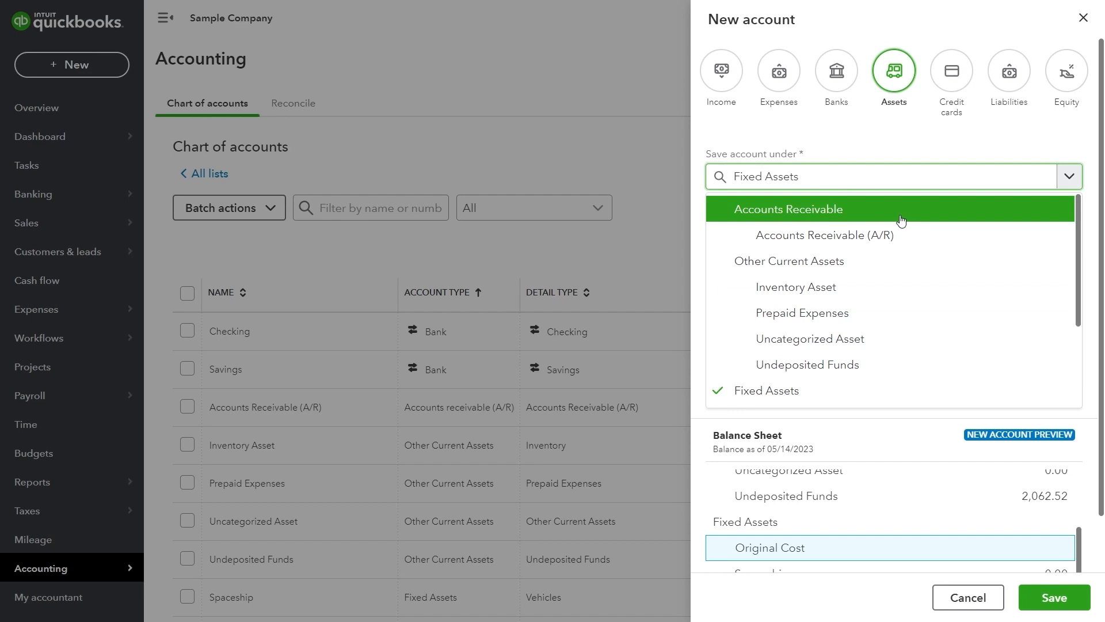
pyautogui.scroll(-2, 831, 219)
pyautogui.click(823, 289)
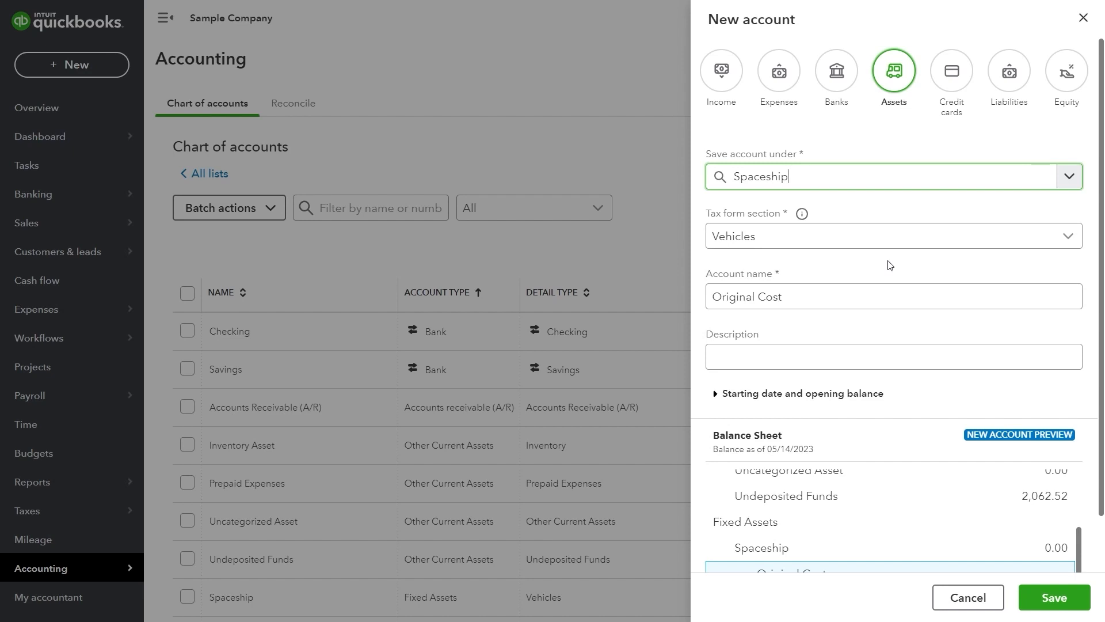
pyautogui.scroll(-1, 889, 265)
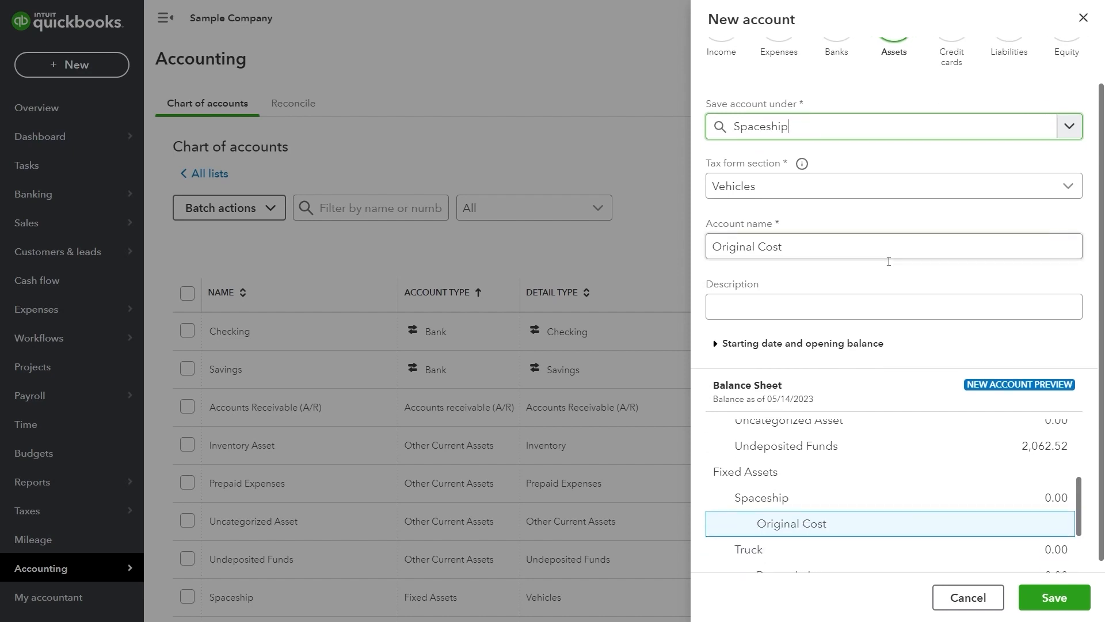
pyautogui.click(893, 292)
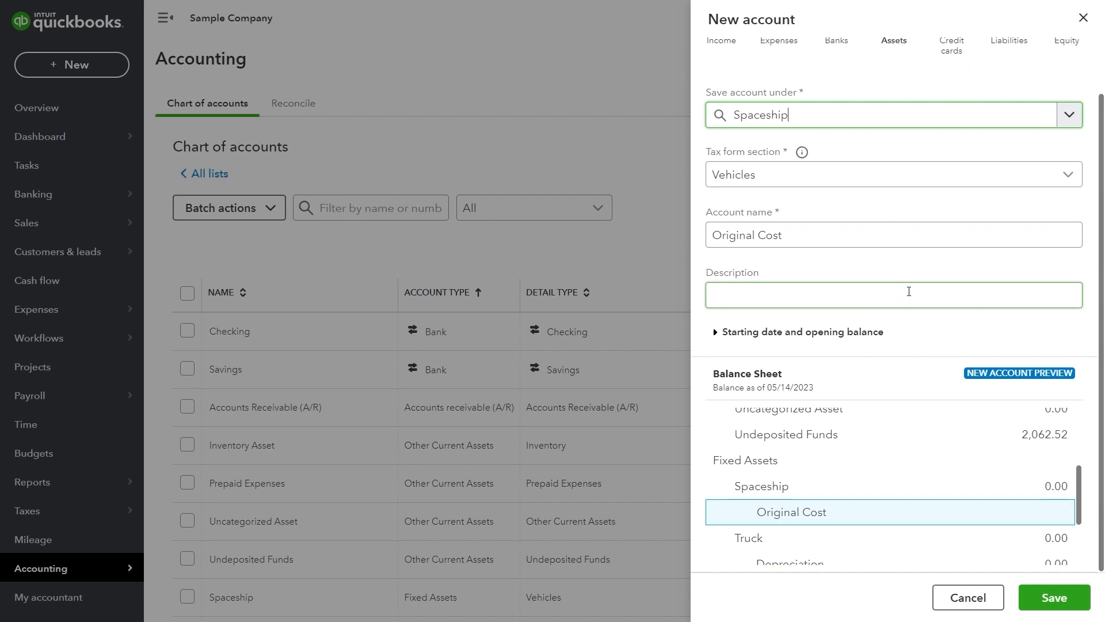
pyautogui.click(1064, 608)
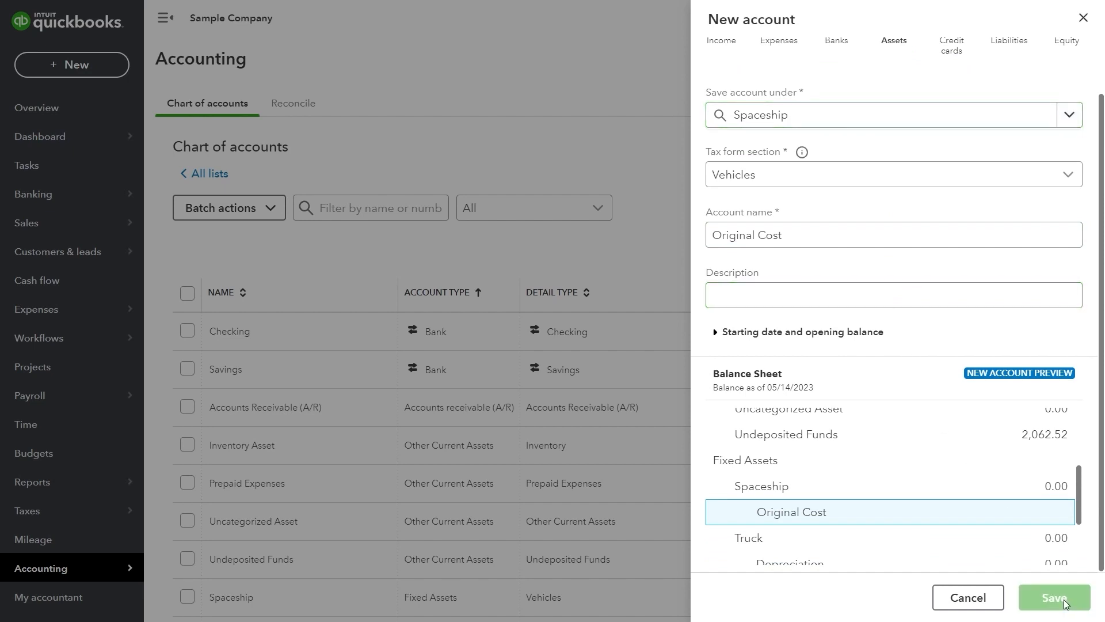
pyautogui.scroll(-3, 594, 508)
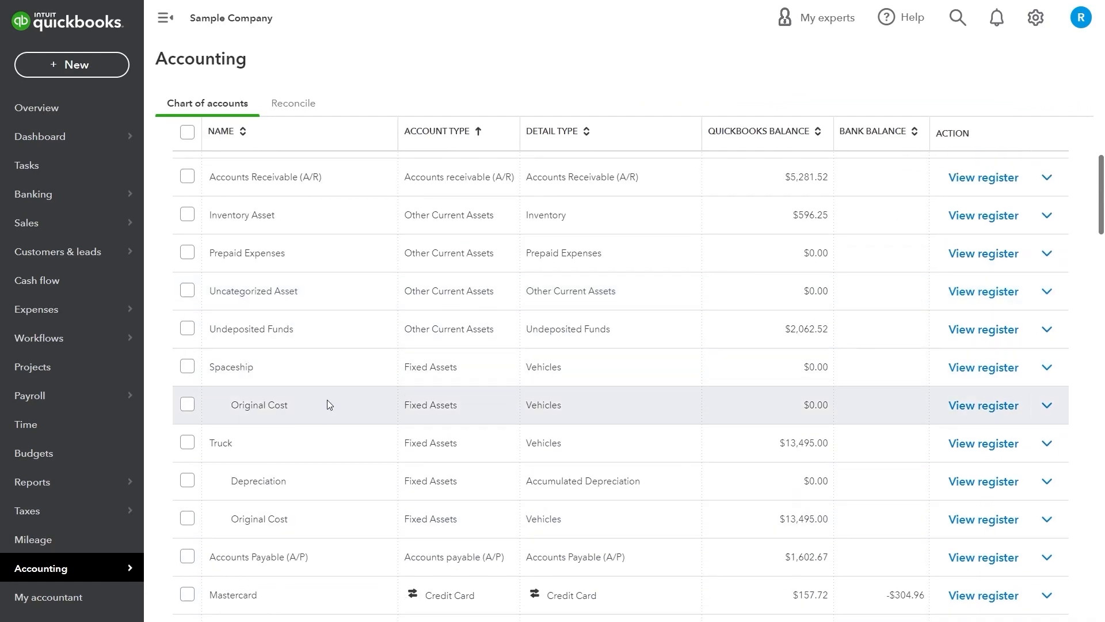
pyautogui.scroll(5, 748, 346)
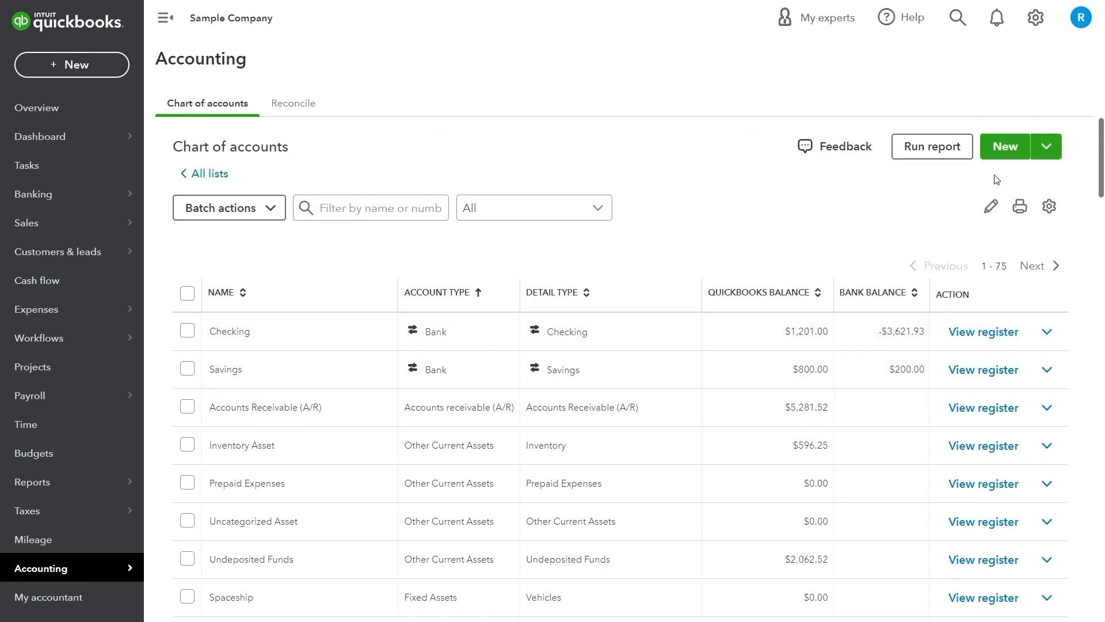
# Start a new asset account under Spaceship with the Accumulated Depreciation tax form section
pyautogui.click(1004, 148)
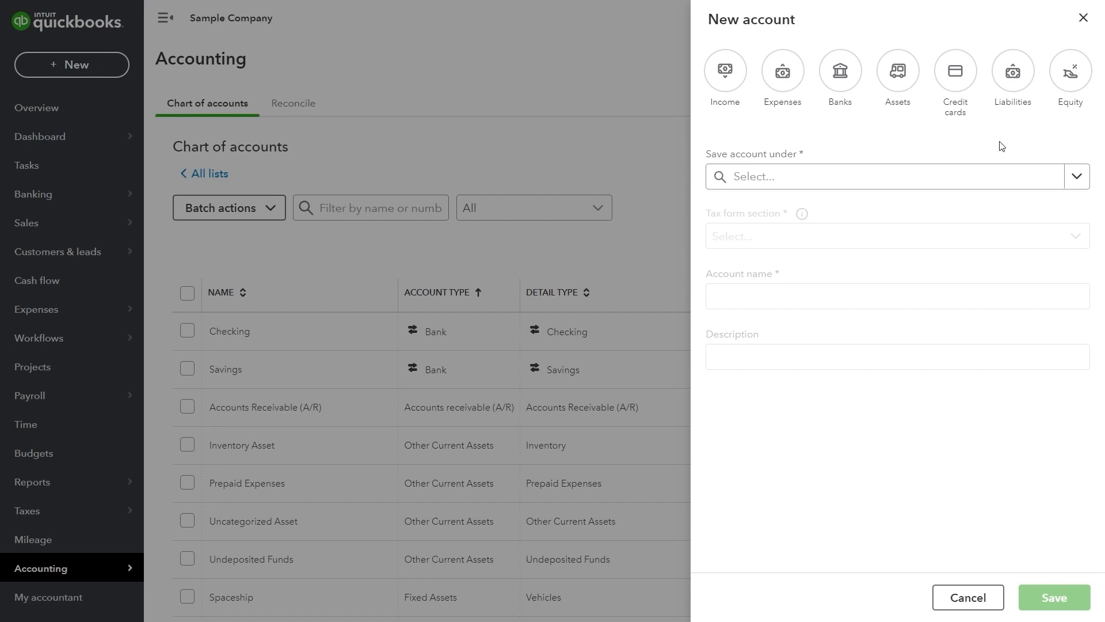
pyautogui.click(912, 90)
pyautogui.click(949, 180)
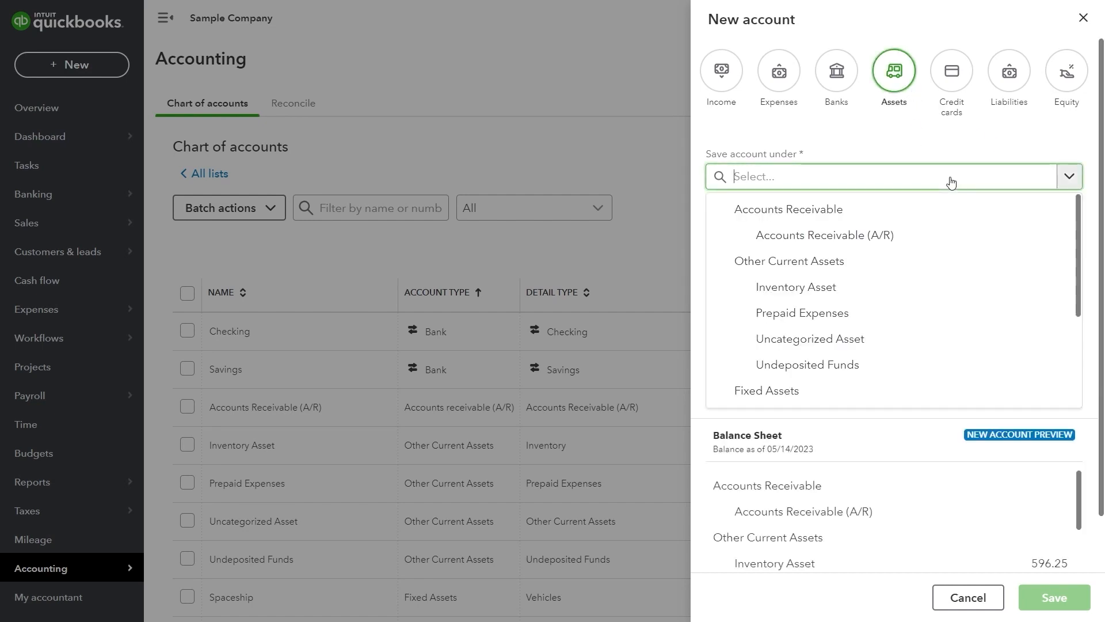
pyautogui.scroll(-3, 853, 316)
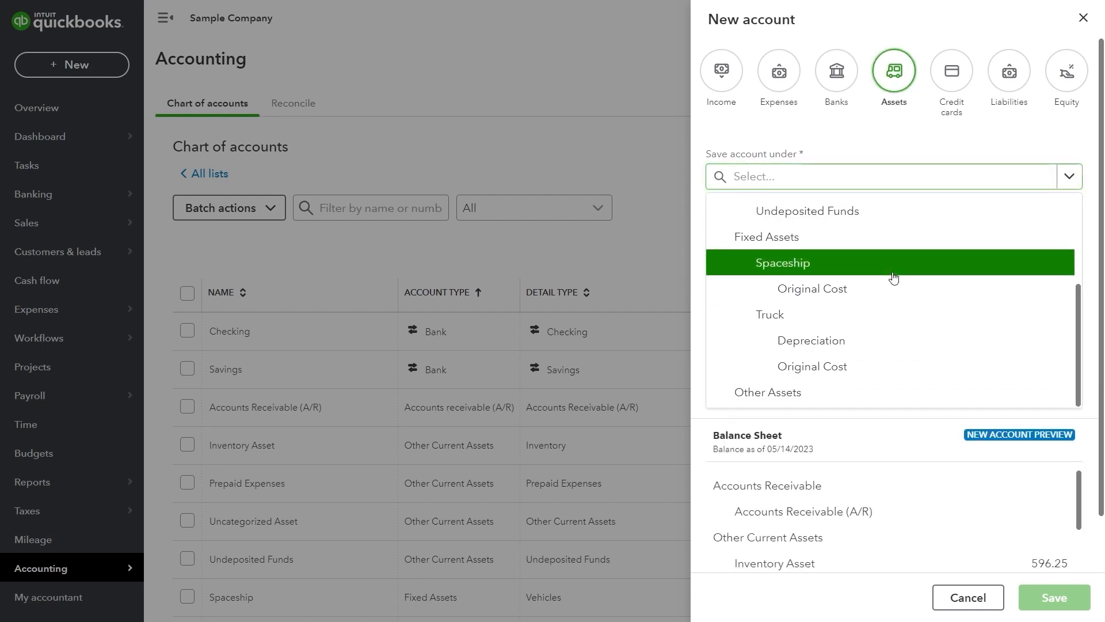
pyautogui.click(825, 274)
pyautogui.click(851, 240)
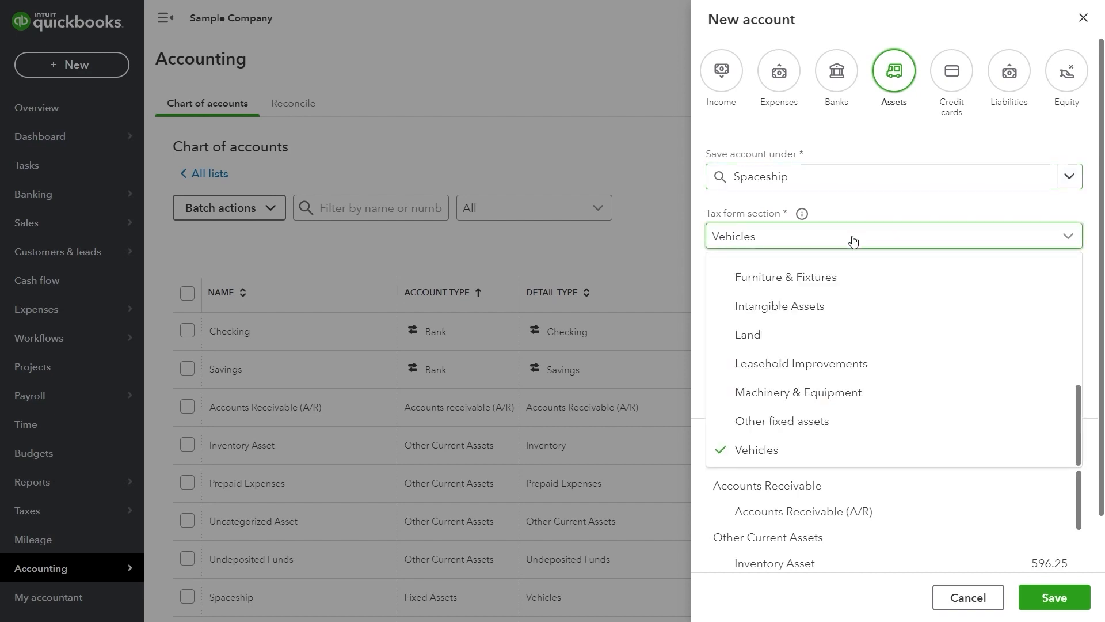
pyautogui.scroll(5, 846, 313)
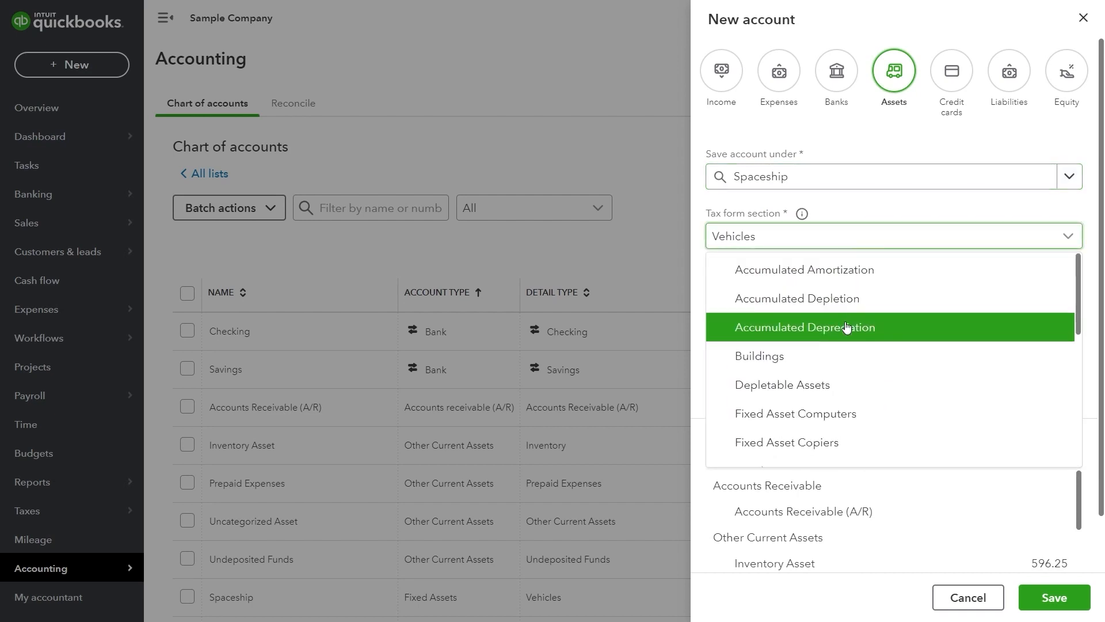
pyautogui.click(846, 325)
# Name the new account Depreciation and save it
pyautogui.click(816, 297)
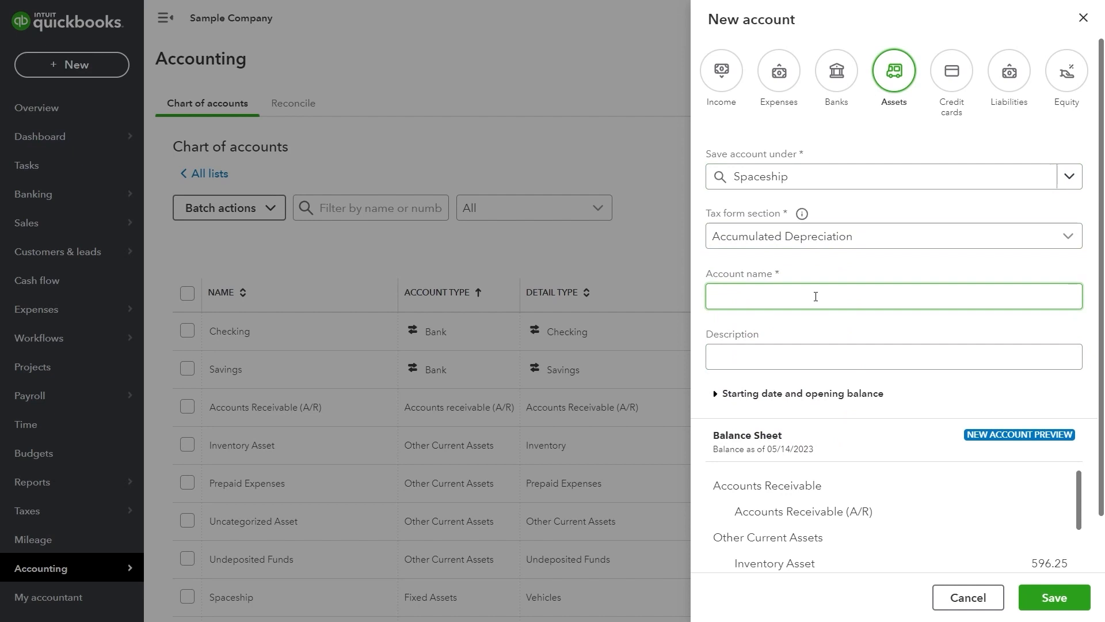
pyautogui.write('Depreciation')
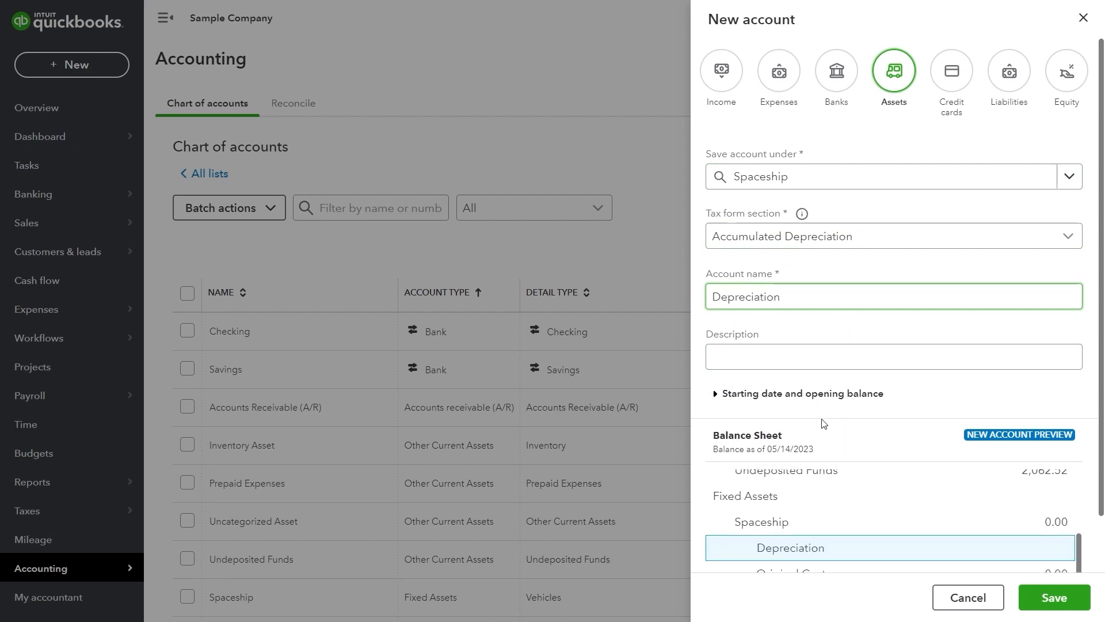
pyautogui.click(756, 397)
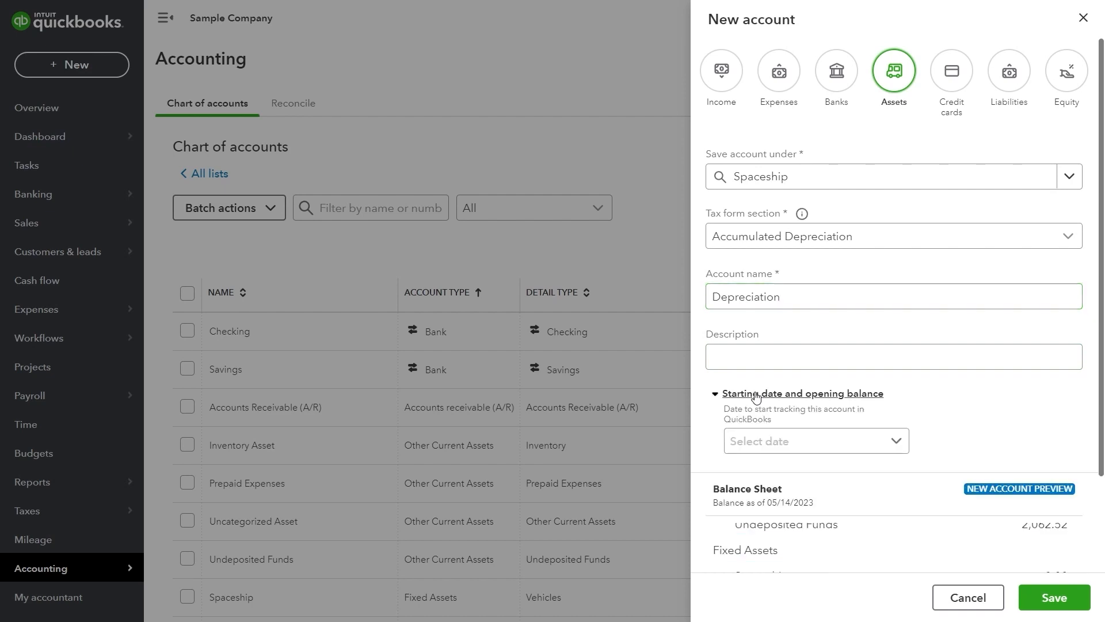
pyautogui.scroll(-5, 782, 427)
pyautogui.scroll(10, 782, 427)
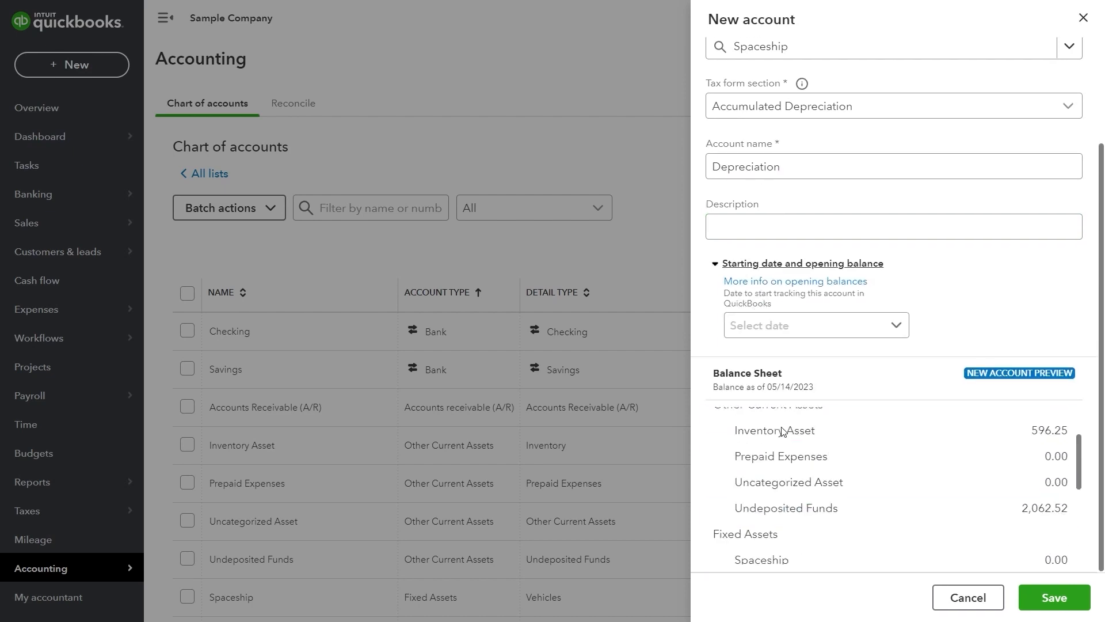
pyautogui.click(790, 379)
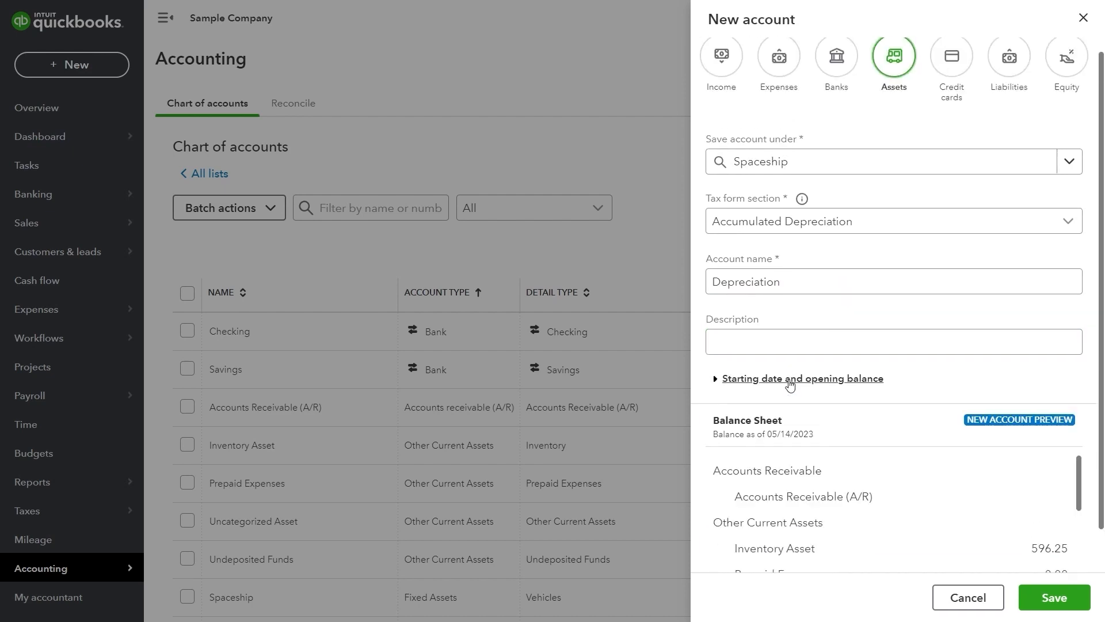
pyautogui.click(1055, 599)
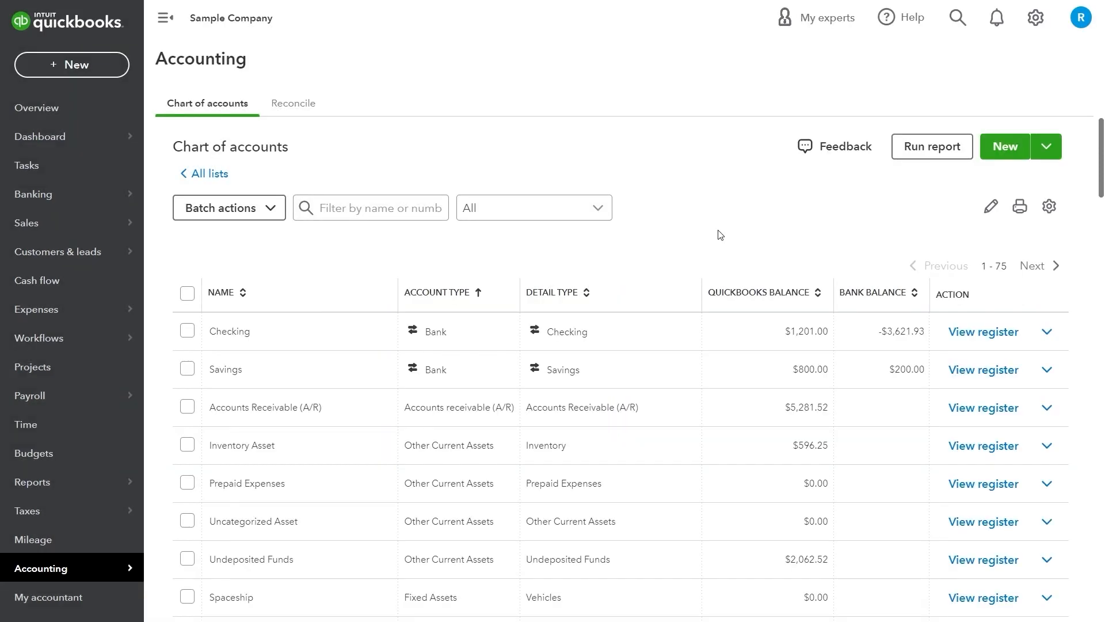
pyautogui.scroll(-5, 718, 233)
pyautogui.scroll(1, 718, 233)
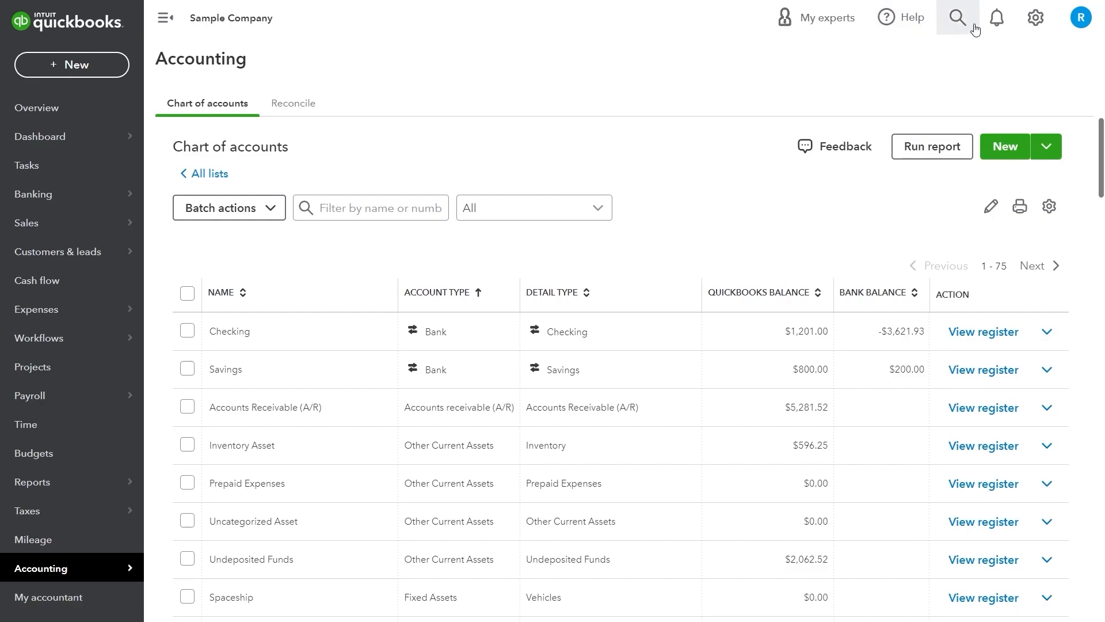
# In Advanced settings, enable account numbers with Show account numbers checked, then save
pyautogui.click(1036, 18)
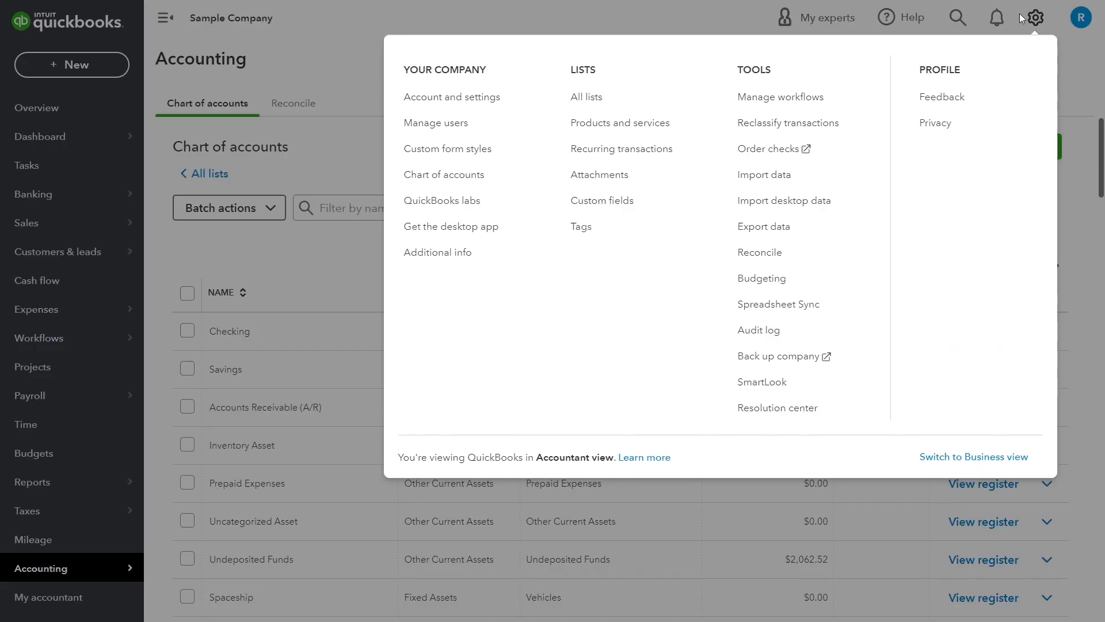
pyautogui.click(452, 104)
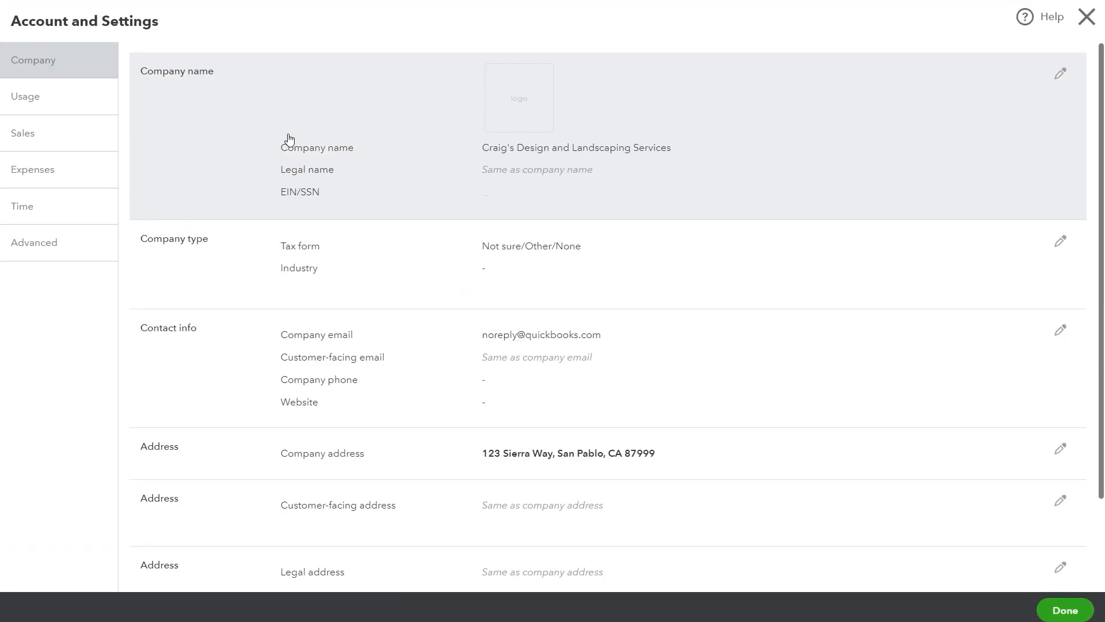
pyautogui.click(54, 239)
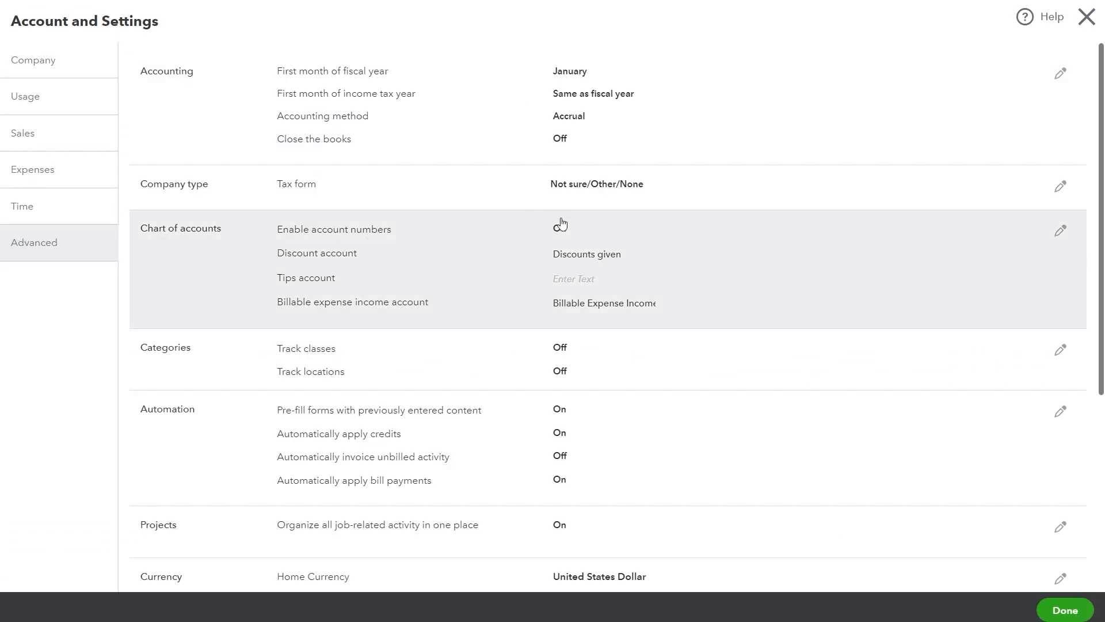
pyautogui.click(560, 229)
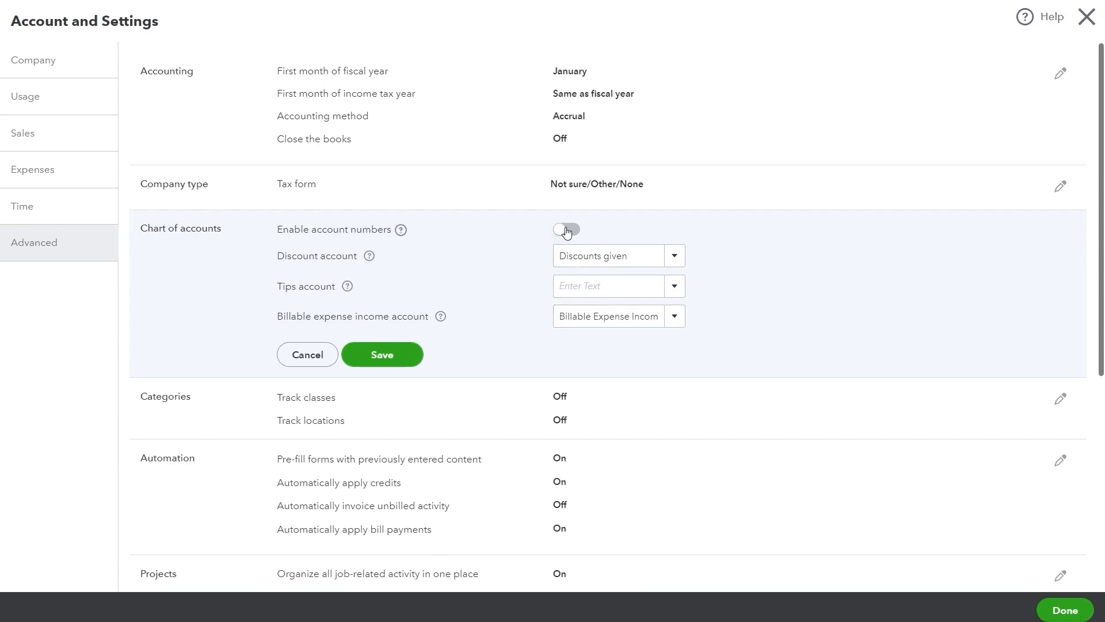
pyautogui.click(567, 230)
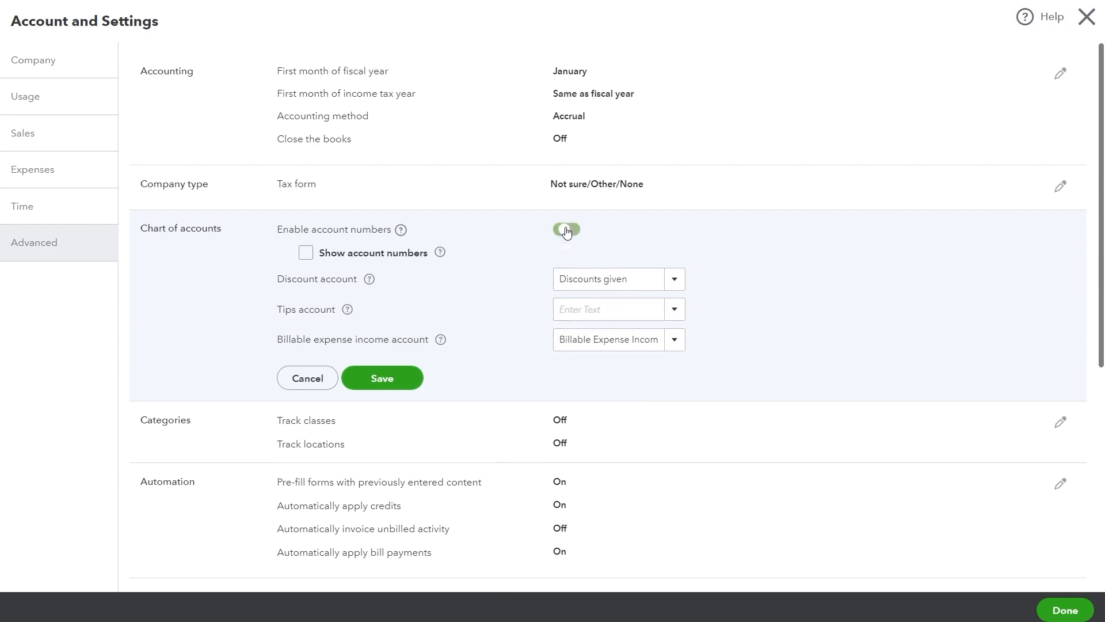
pyautogui.click(305, 253)
pyautogui.click(391, 376)
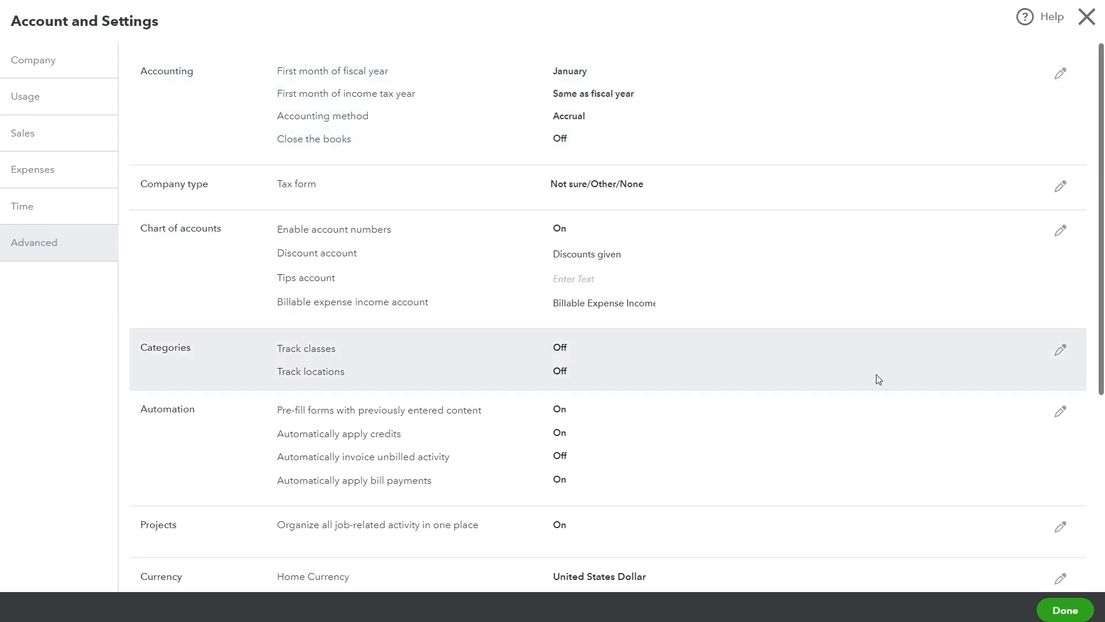
pyautogui.click(1064, 610)
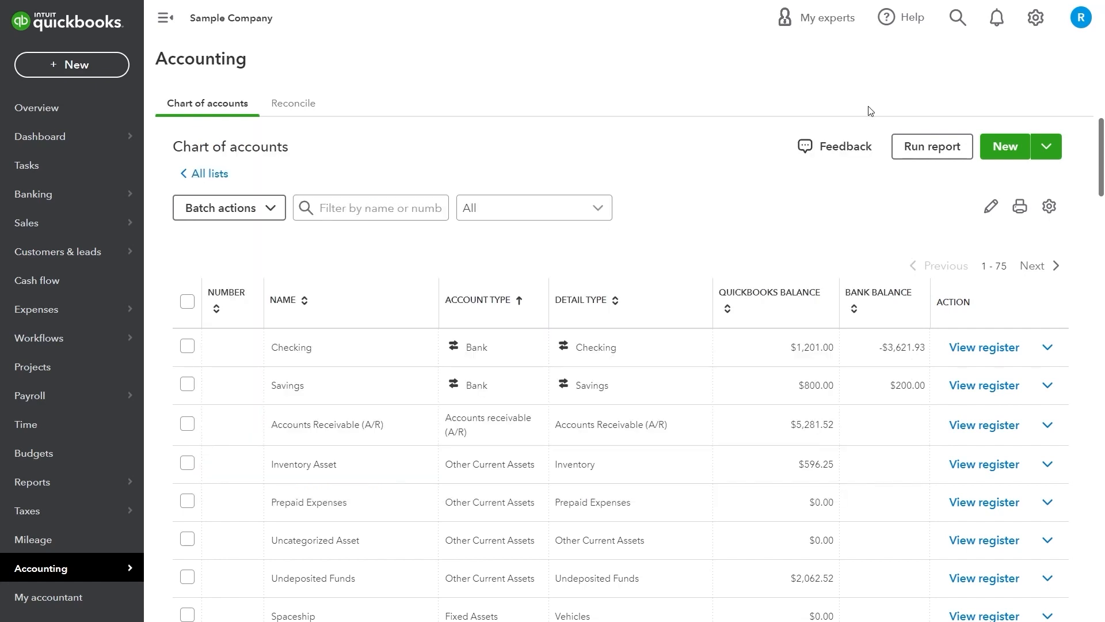
# Upload qbo chart of accounts template.xls for import and advance to the Map Data step
pyautogui.click(1046, 146)
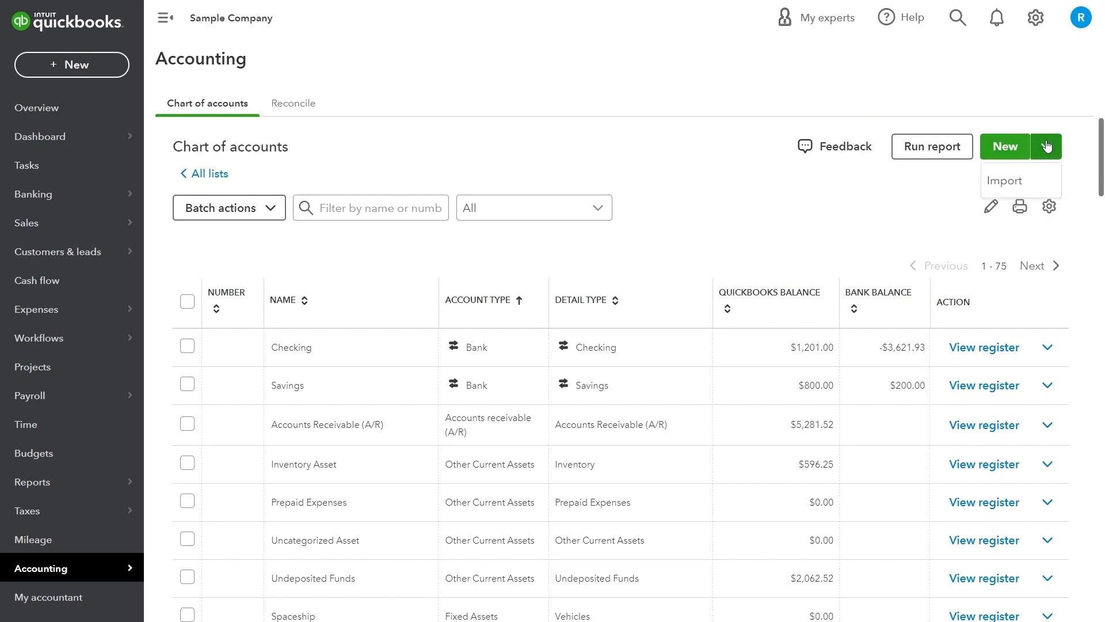
pyautogui.click(1047, 180)
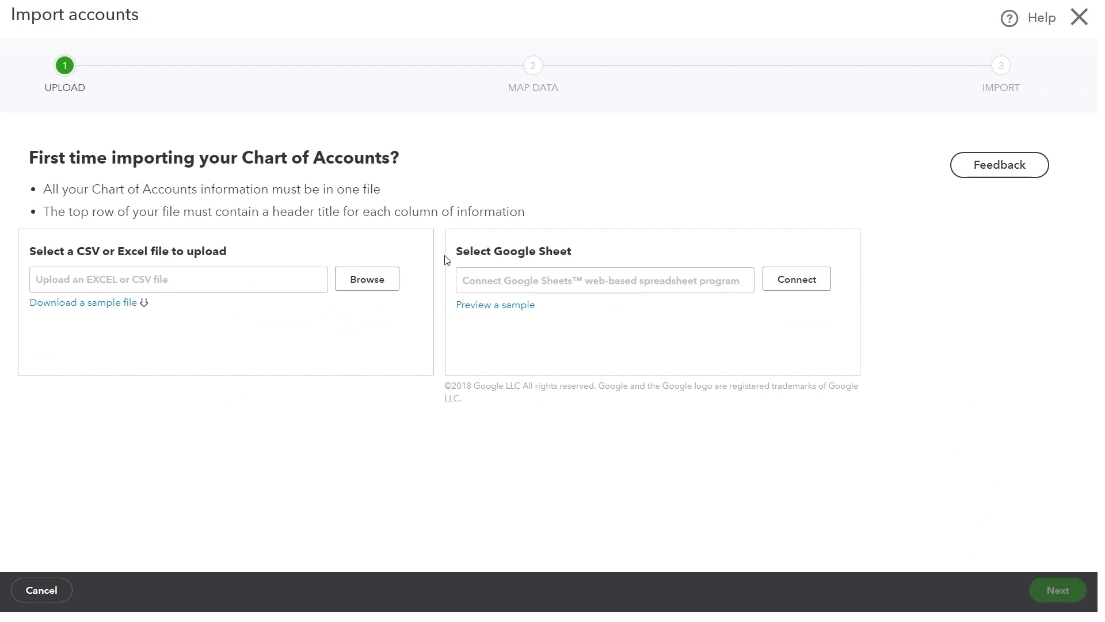
pyautogui.click(381, 280)
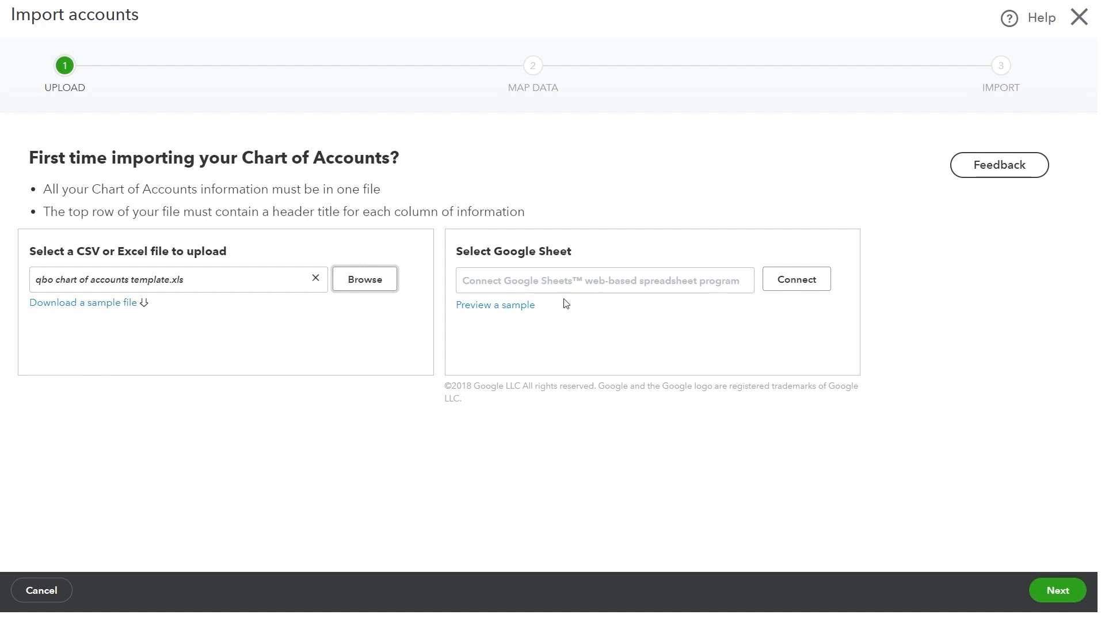
pyautogui.click(1056, 589)
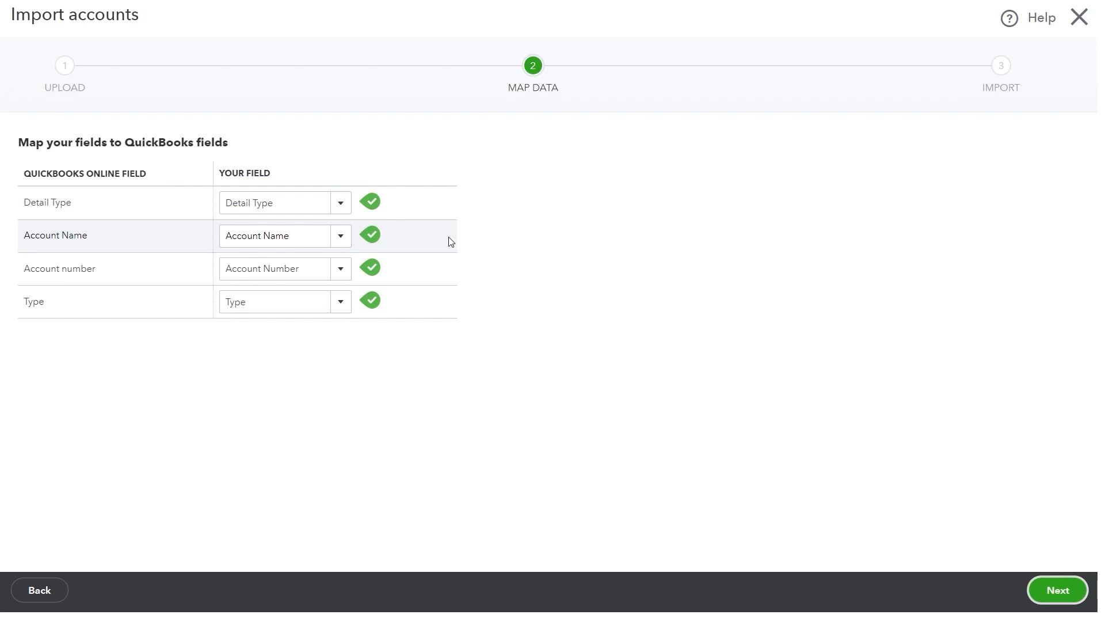
# Advance to the import review and set Crypto exchange - FTX's detail type to Trust account
pyautogui.click(1056, 588)
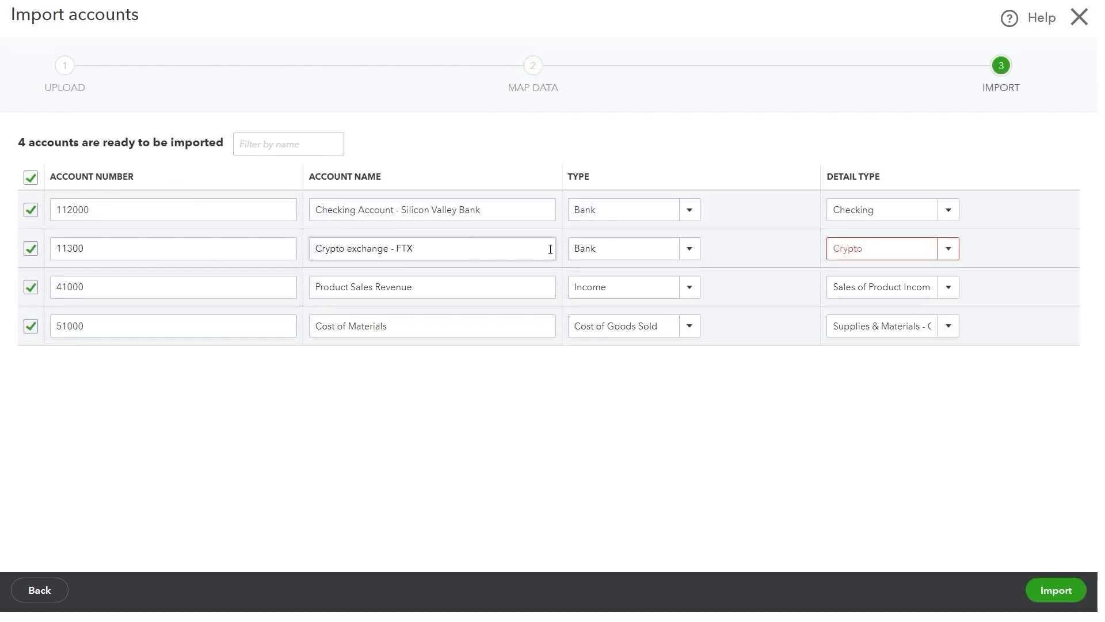
pyautogui.click(863, 249)
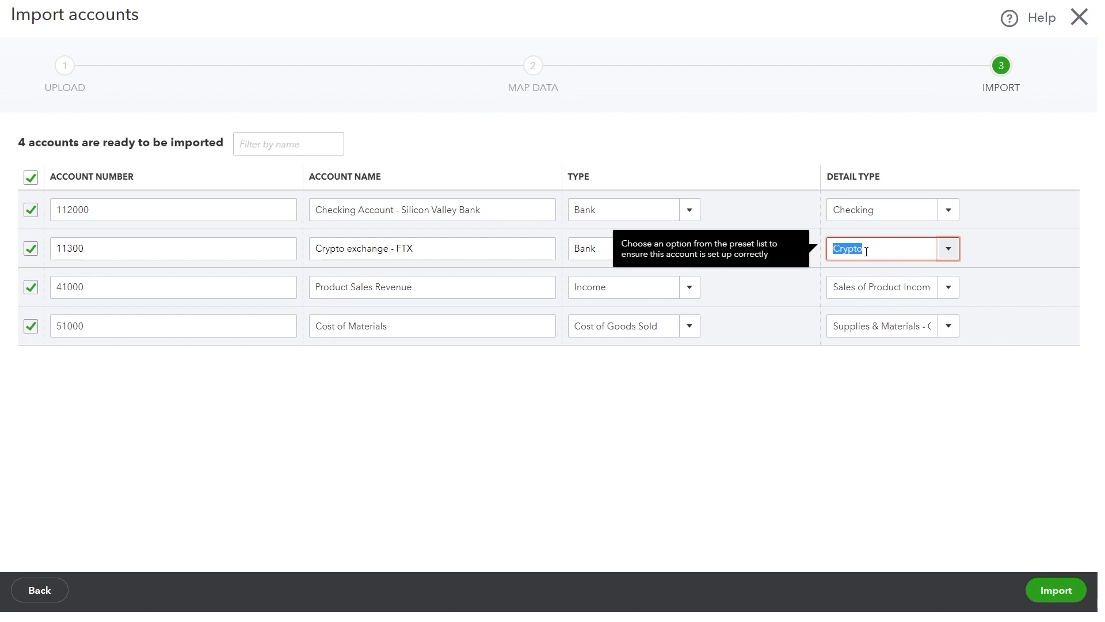
pyautogui.click(948, 248)
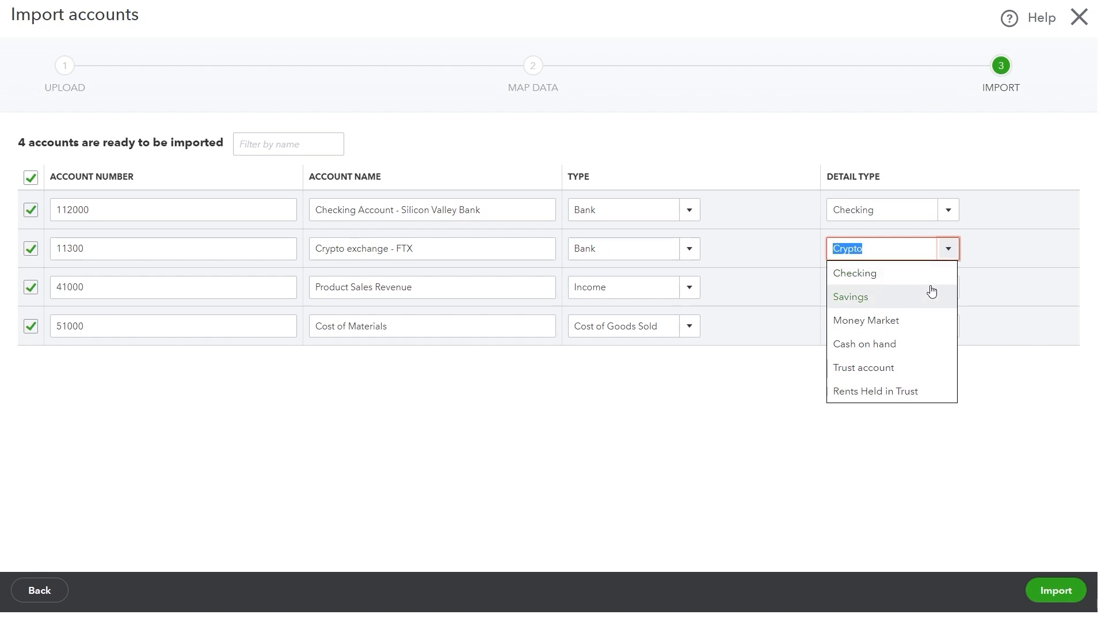
pyautogui.click(937, 315)
pyautogui.click(948, 255)
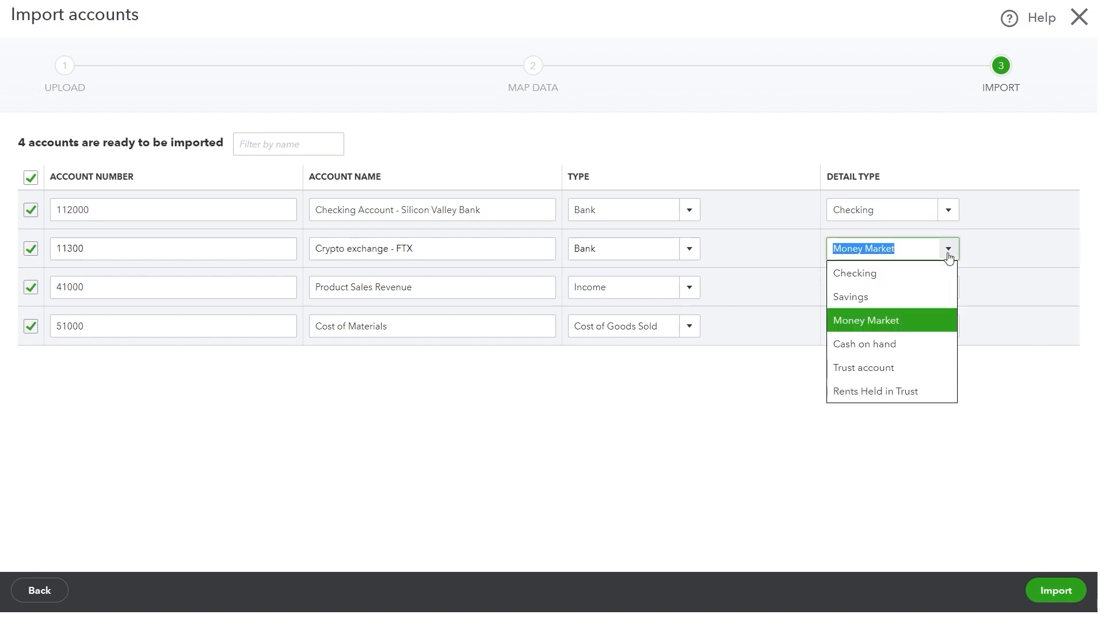
pyautogui.click(948, 254)
pyautogui.click(947, 251)
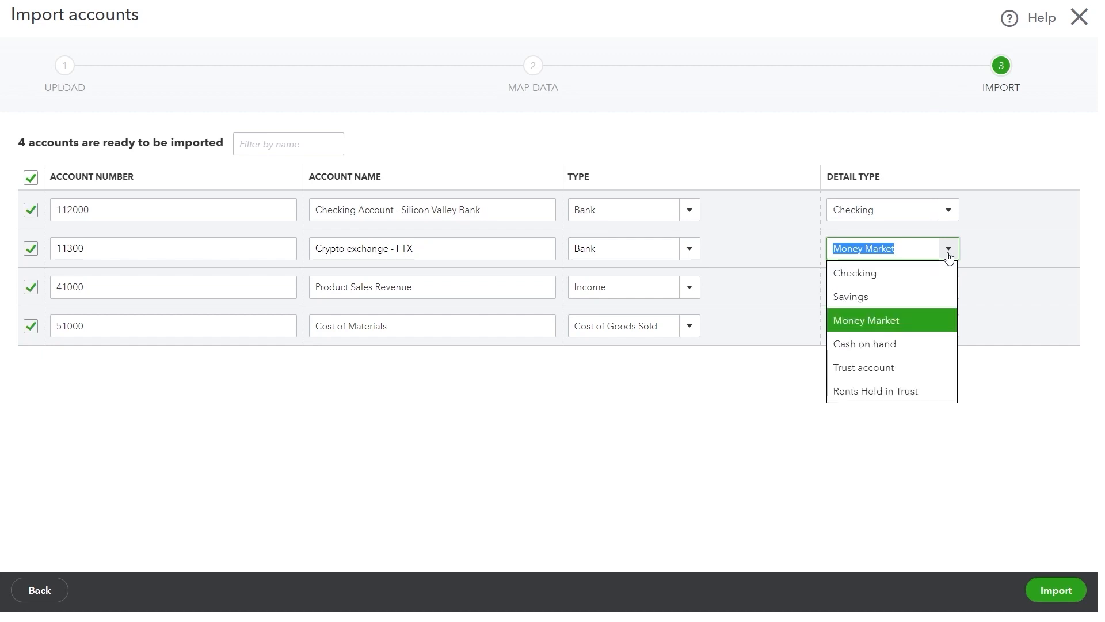
pyautogui.click(908, 367)
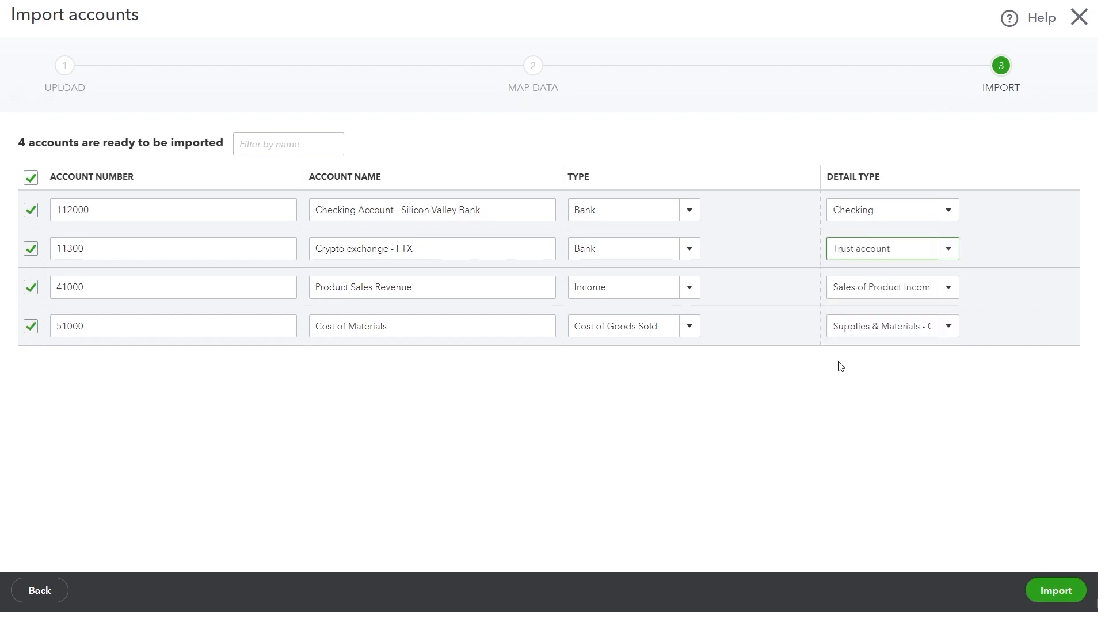
pyautogui.click(697, 254)
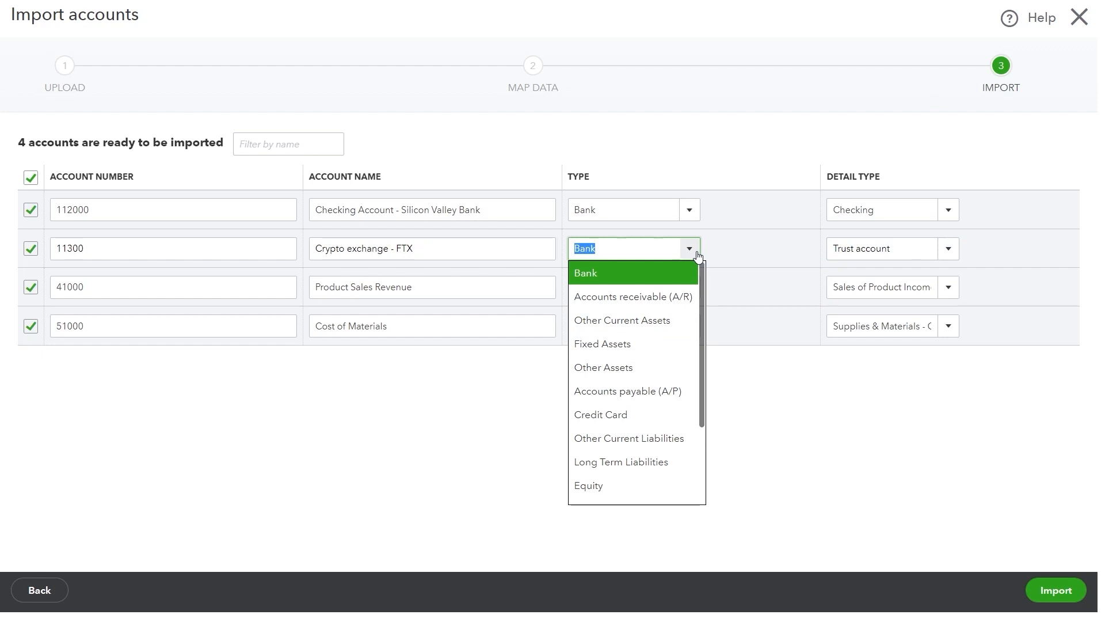
# Set Crypto exchange - FTX's type and detail type to Other Current Assets, then import all four accounts
pyautogui.click(640, 322)
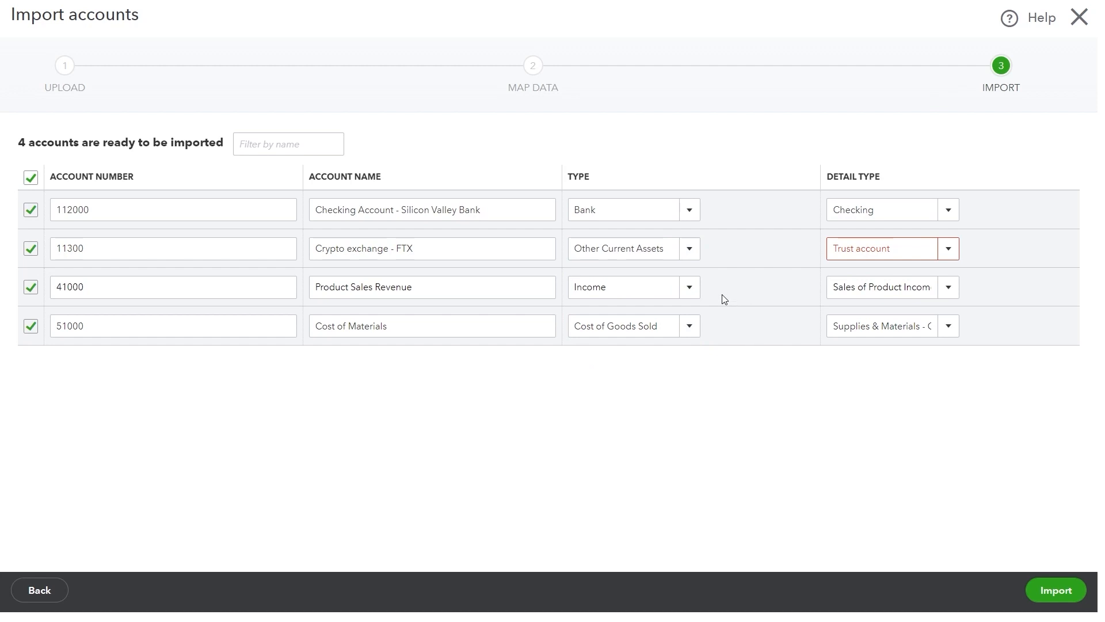
pyautogui.click(948, 248)
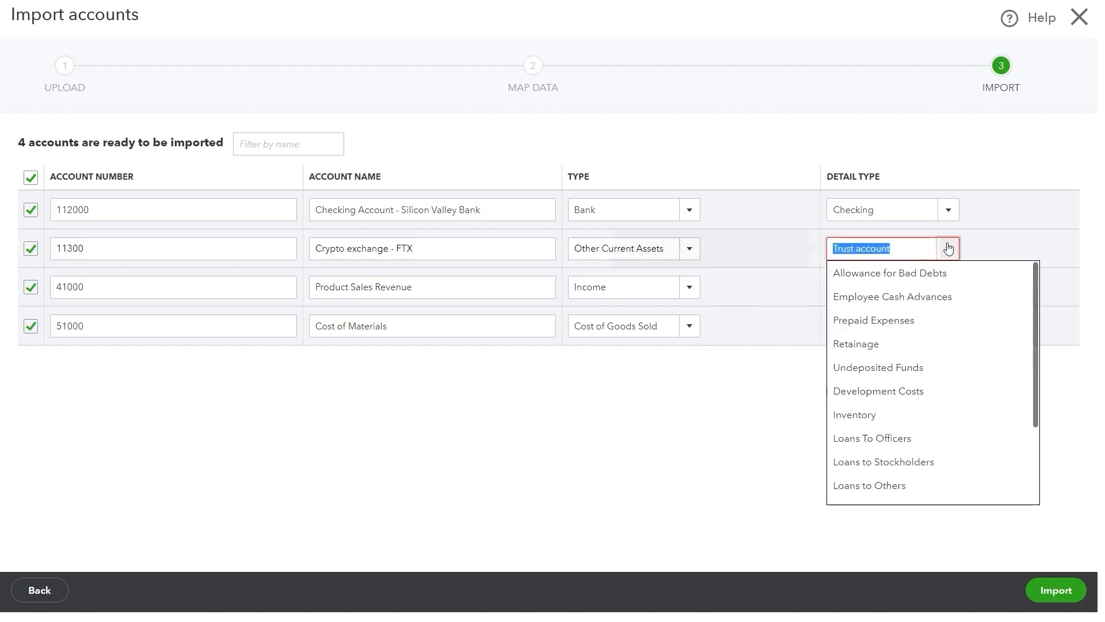
pyautogui.scroll(-2, 908, 293)
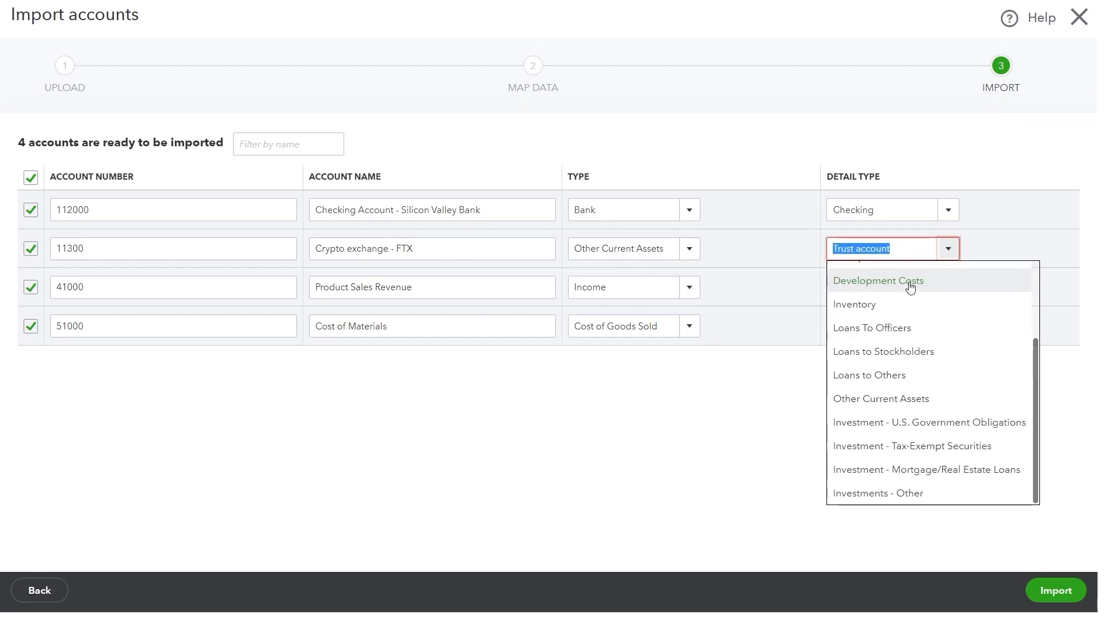
pyautogui.click(905, 328)
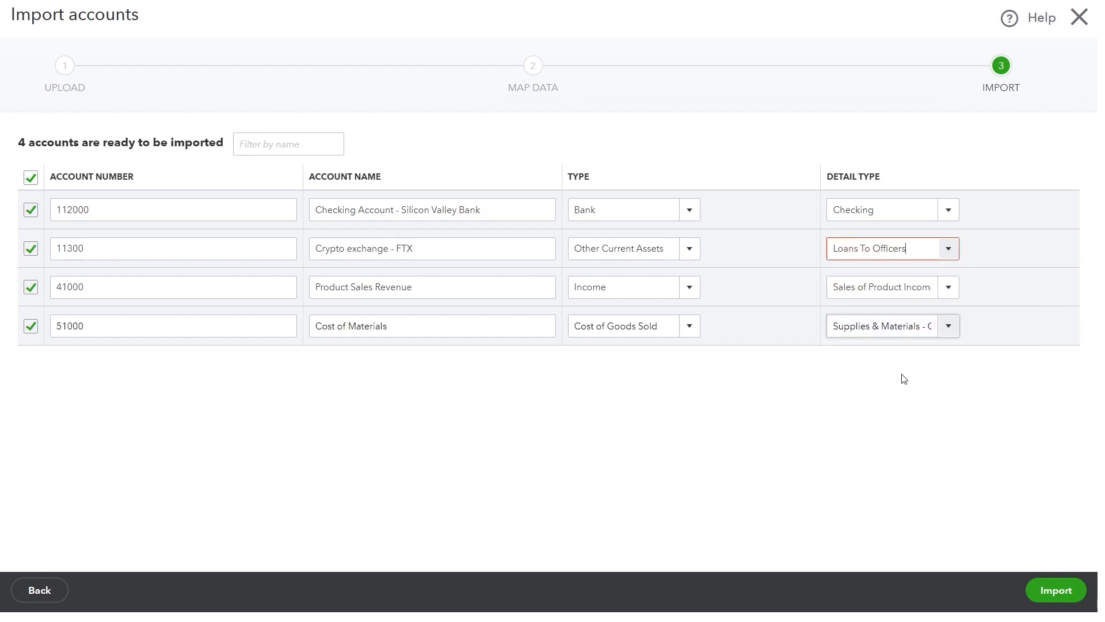
pyautogui.click(955, 248)
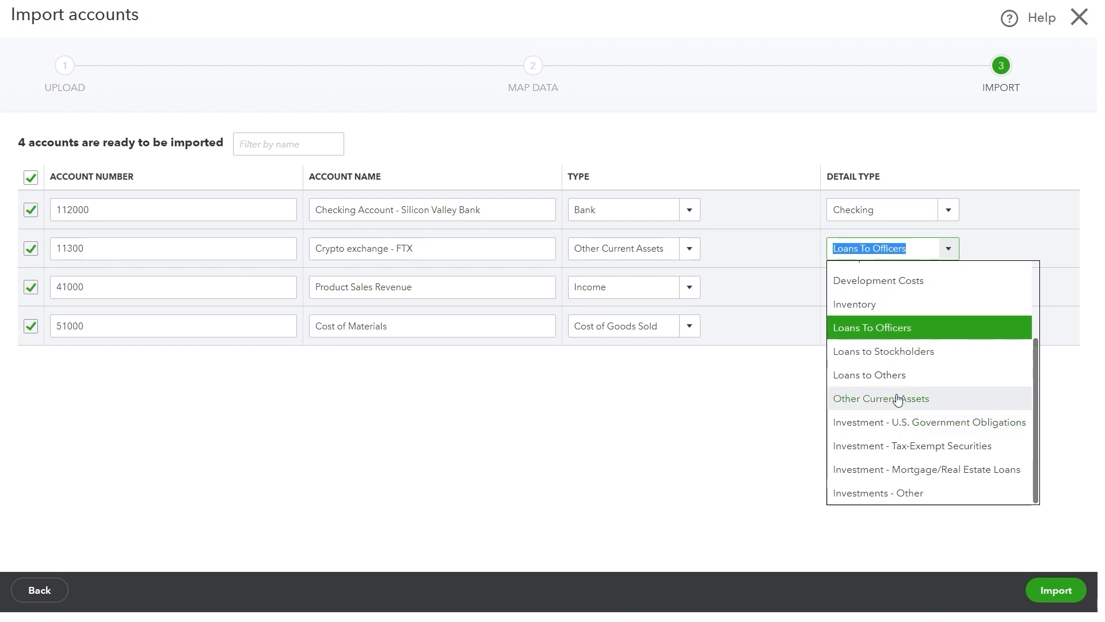
pyautogui.scroll(2, 897, 398)
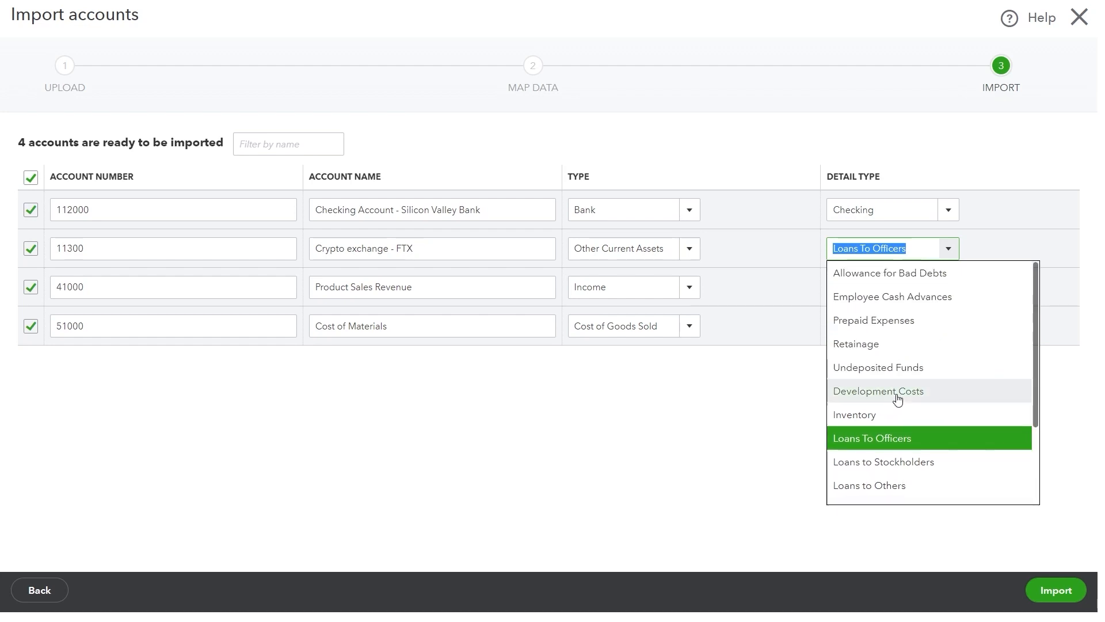
pyautogui.scroll(-2, 882, 390)
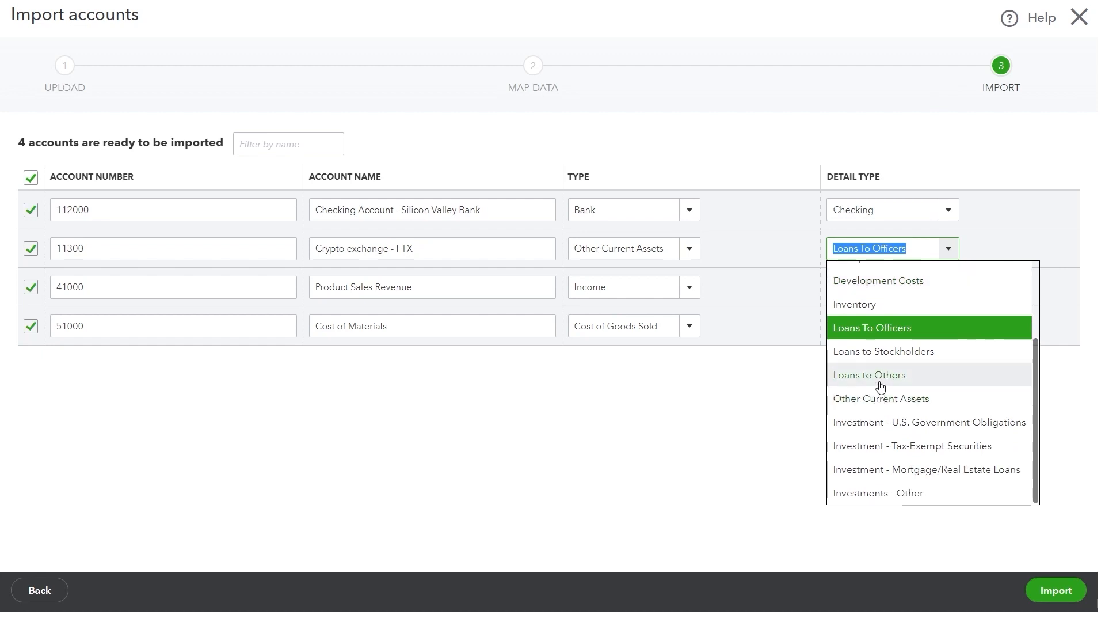
pyautogui.click(880, 397)
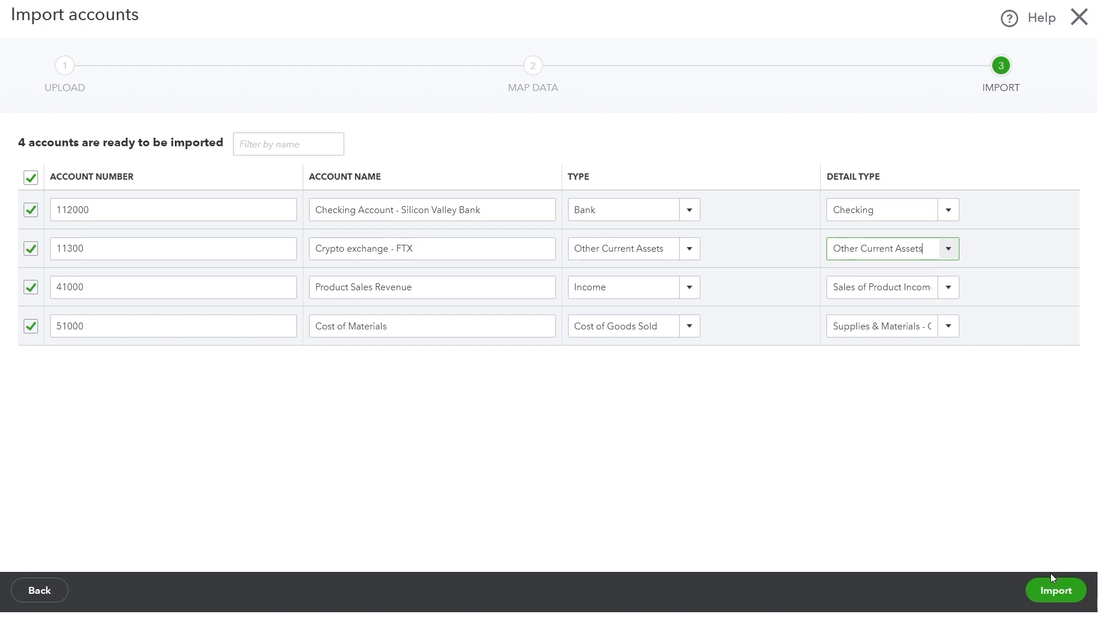
pyautogui.click(1055, 587)
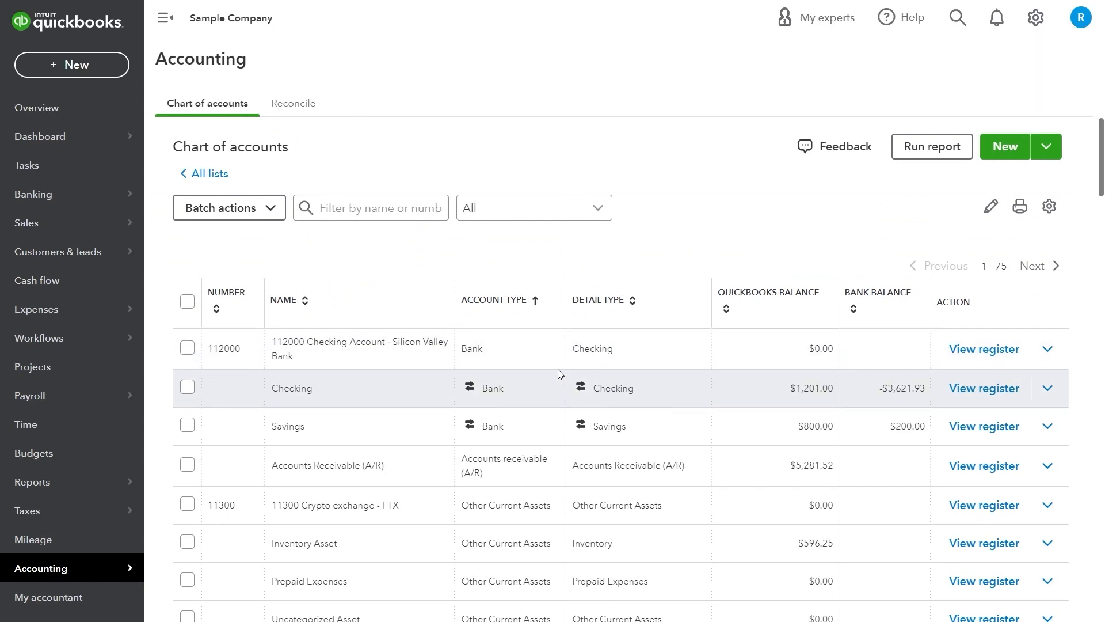
# Scroll through the updated Chart of accounts list
pyautogui.scroll(-15, 557, 373)
pyautogui.scroll(10, 557, 372)
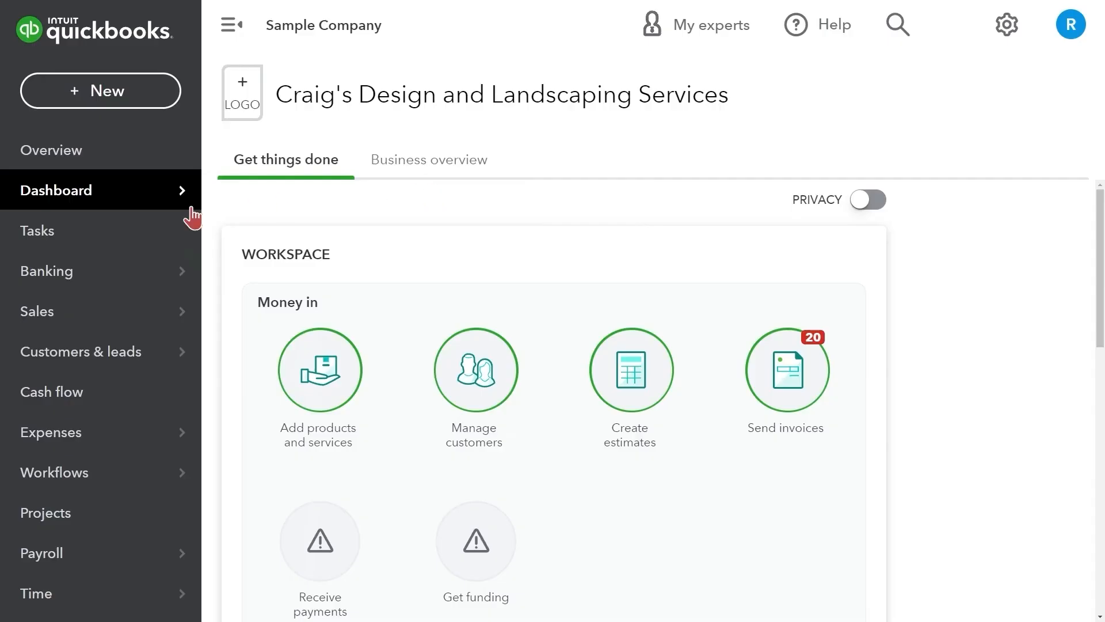
pyautogui.scroll(-6, 106, 259)
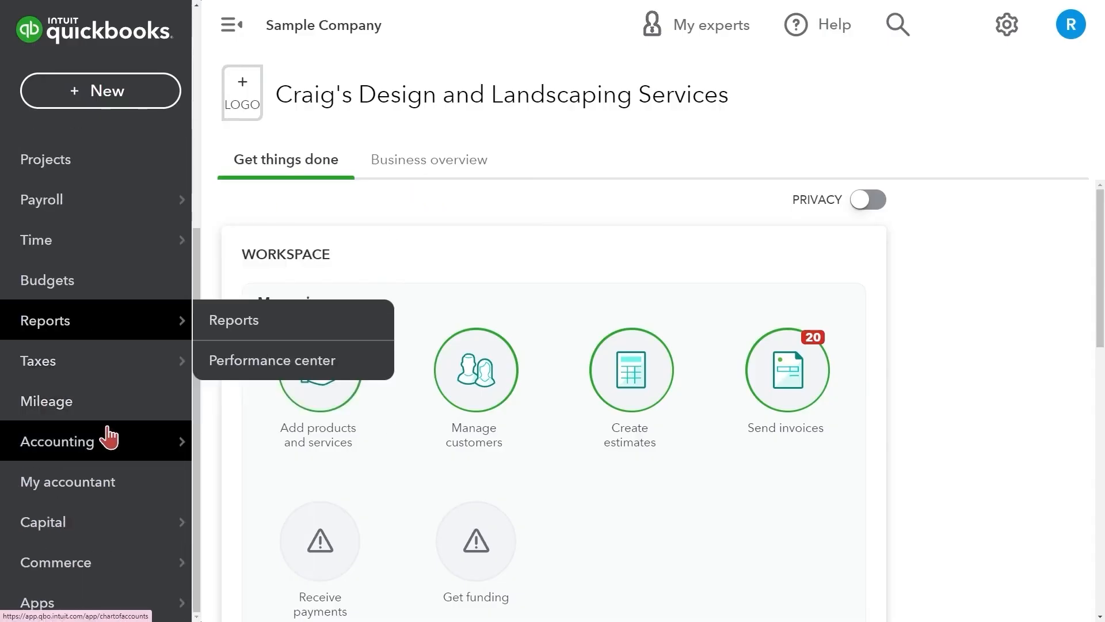
# From the Chart of accounts, mark Stationery & Printing inactive and confirm
pyautogui.moveTo(109, 441)
pyautogui.click(260, 443)
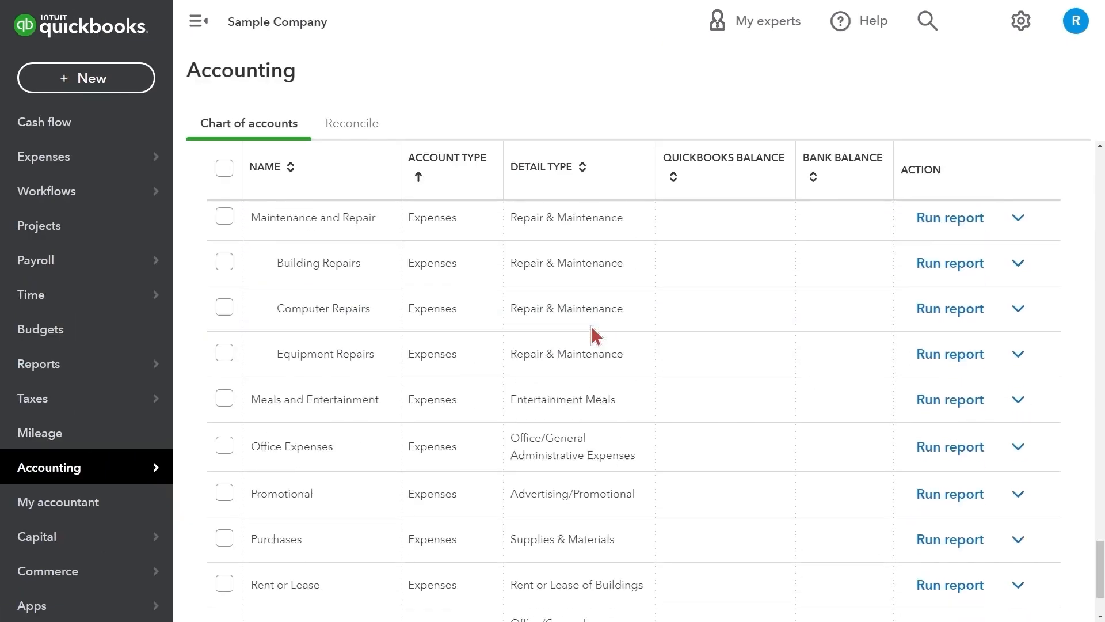
pyautogui.scroll(-2, 592, 333)
pyautogui.click(1018, 514)
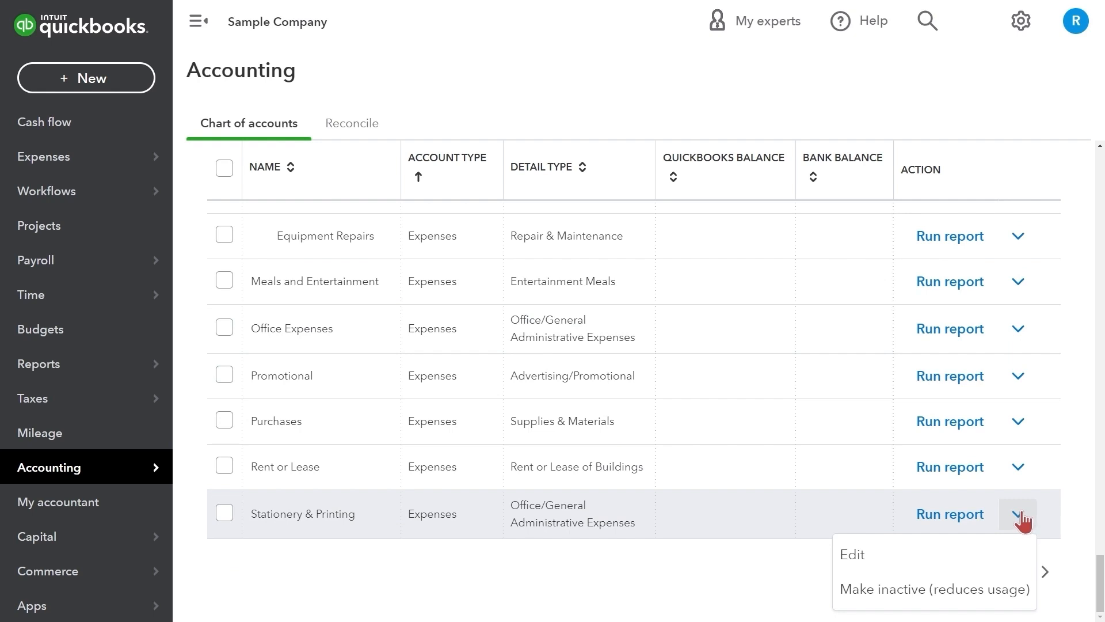
pyautogui.click(954, 590)
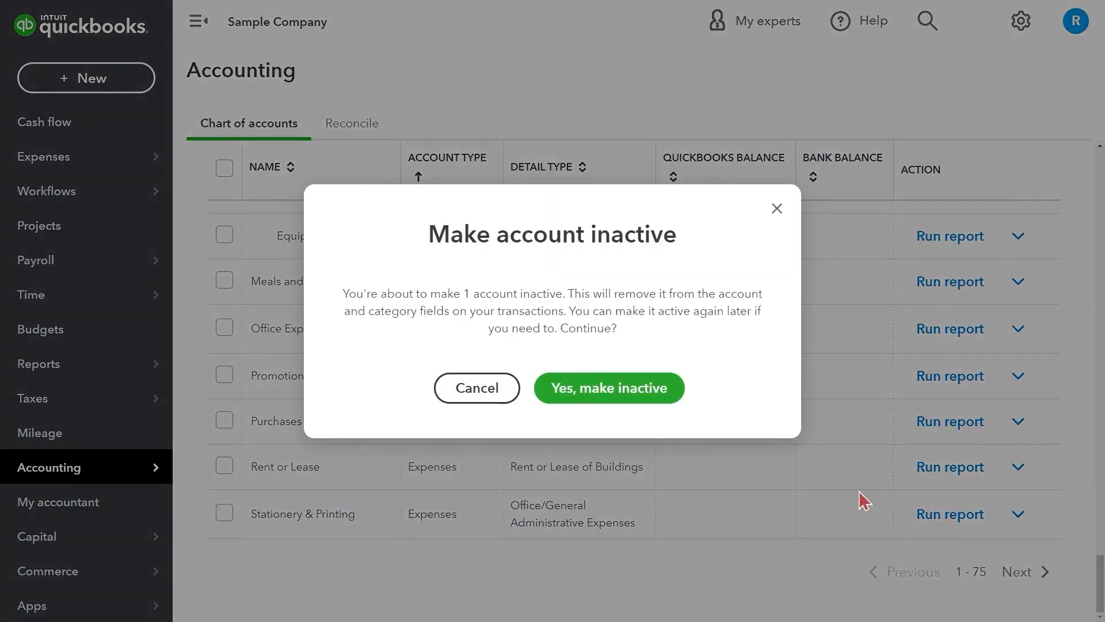
pyautogui.click(626, 393)
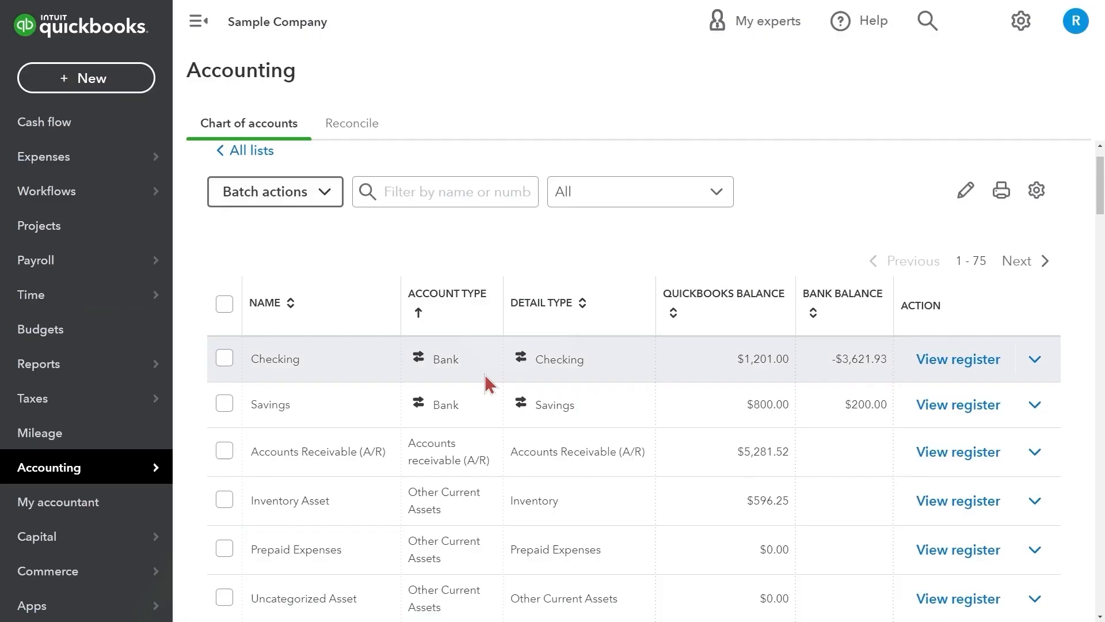
pyautogui.scroll(-3, 467, 380)
# Select Prepaid Expenses, Uncategorized Asset, Truck and Depreciation in the account list
pyautogui.scroll(-2, 466, 380)
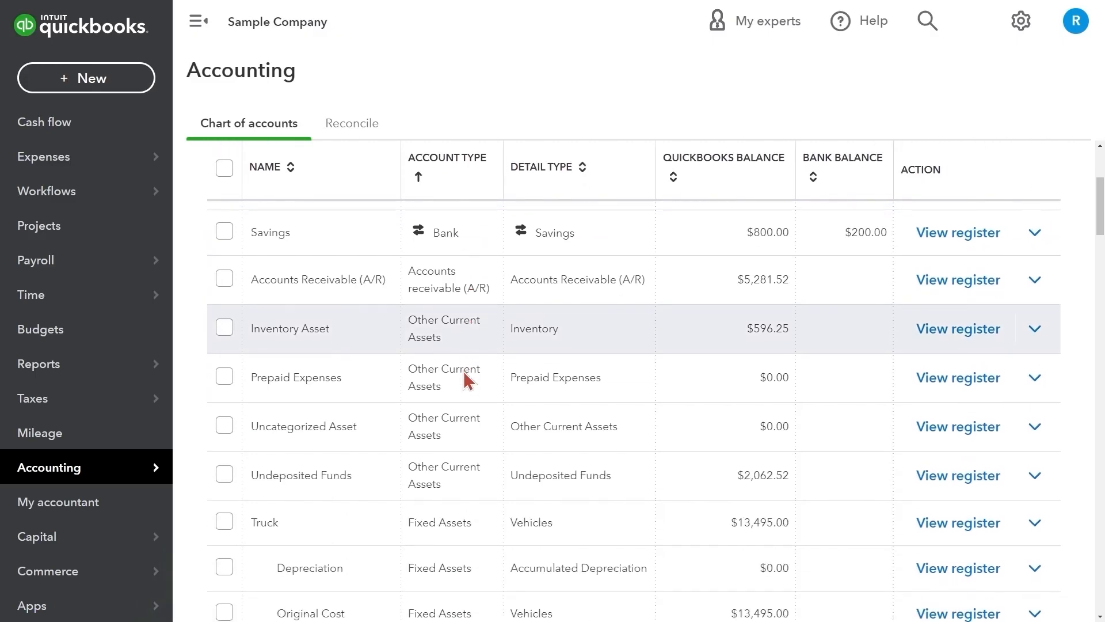
pyautogui.click(224, 377)
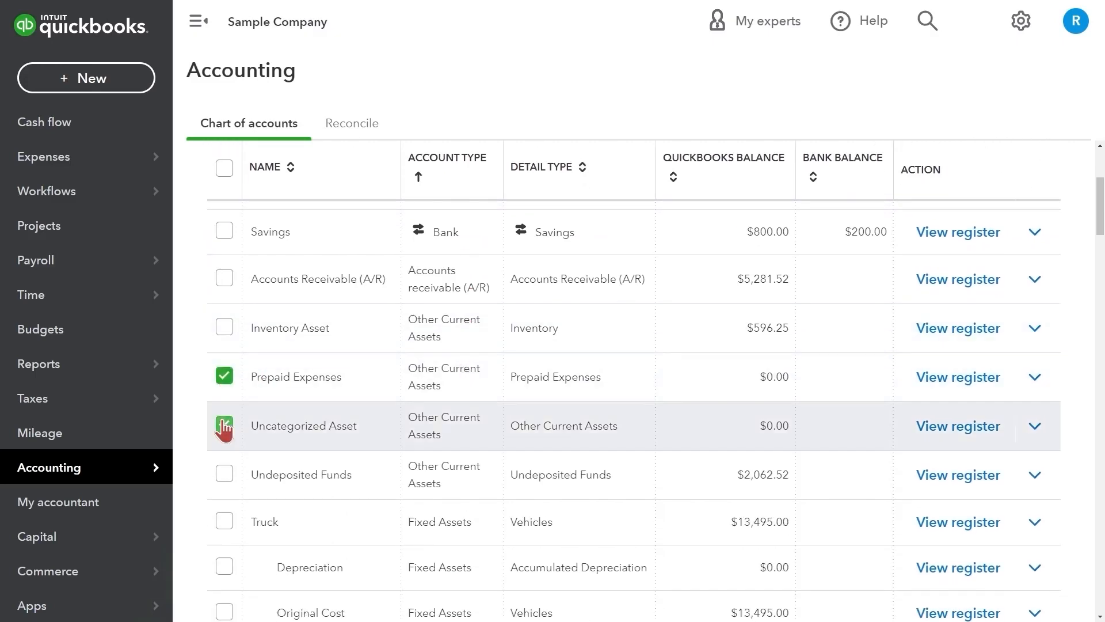
pyautogui.click(224, 425)
pyautogui.scroll(-2, 223, 424)
pyautogui.click(224, 406)
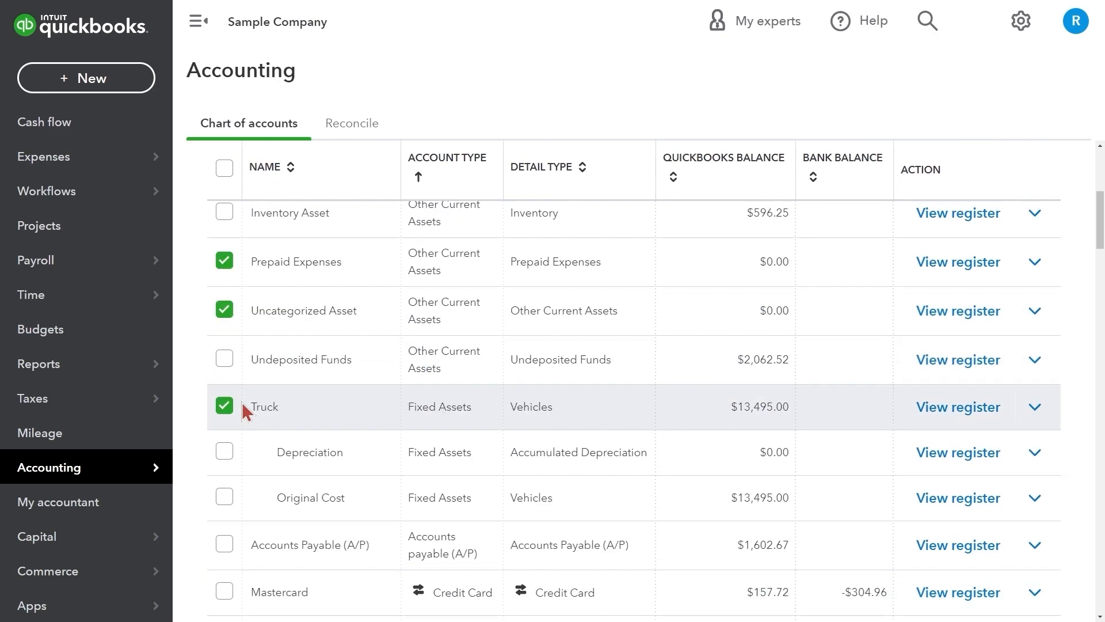
pyautogui.click(225, 452)
pyautogui.scroll(8, 293, 365)
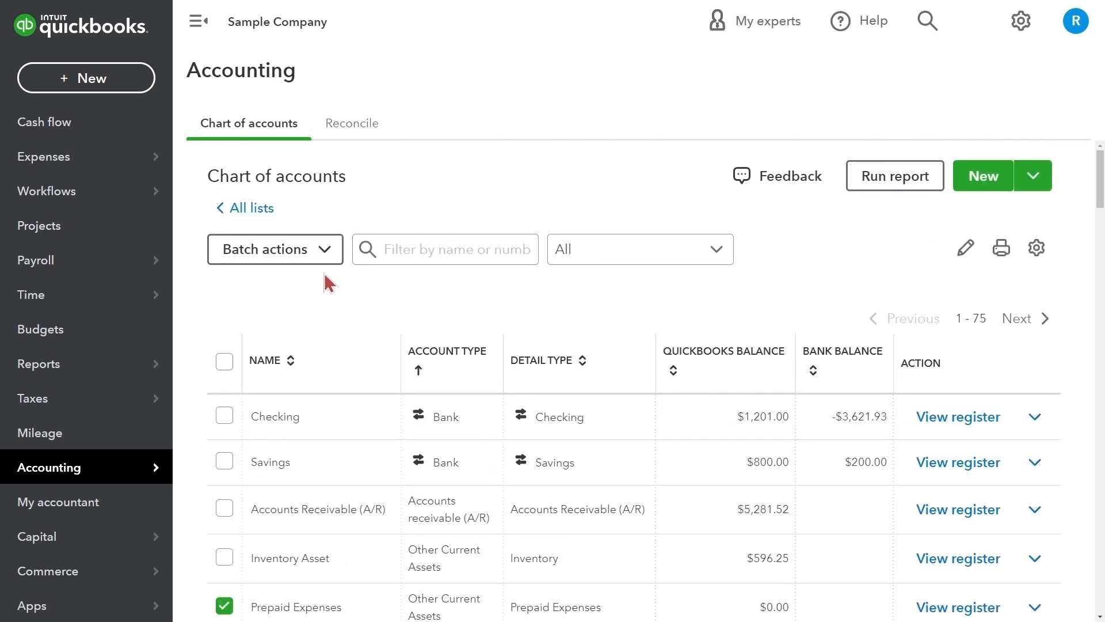
# Batch-make the selected accounts inactive and dismiss the notice about the account that failed
pyautogui.click(313, 256)
pyautogui.click(299, 299)
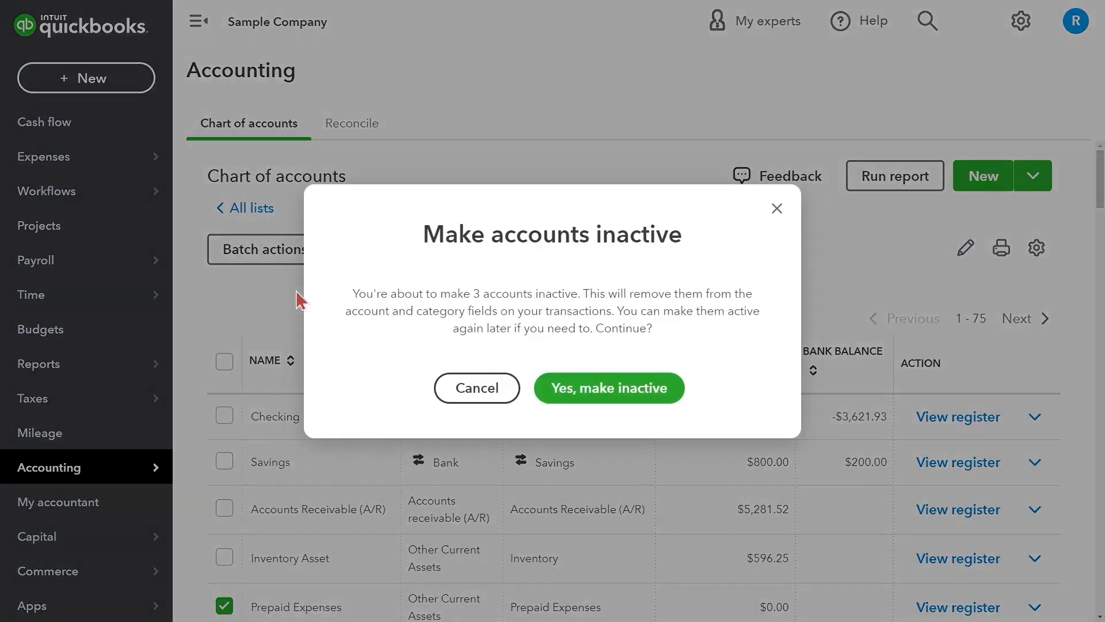
pyautogui.click(583, 388)
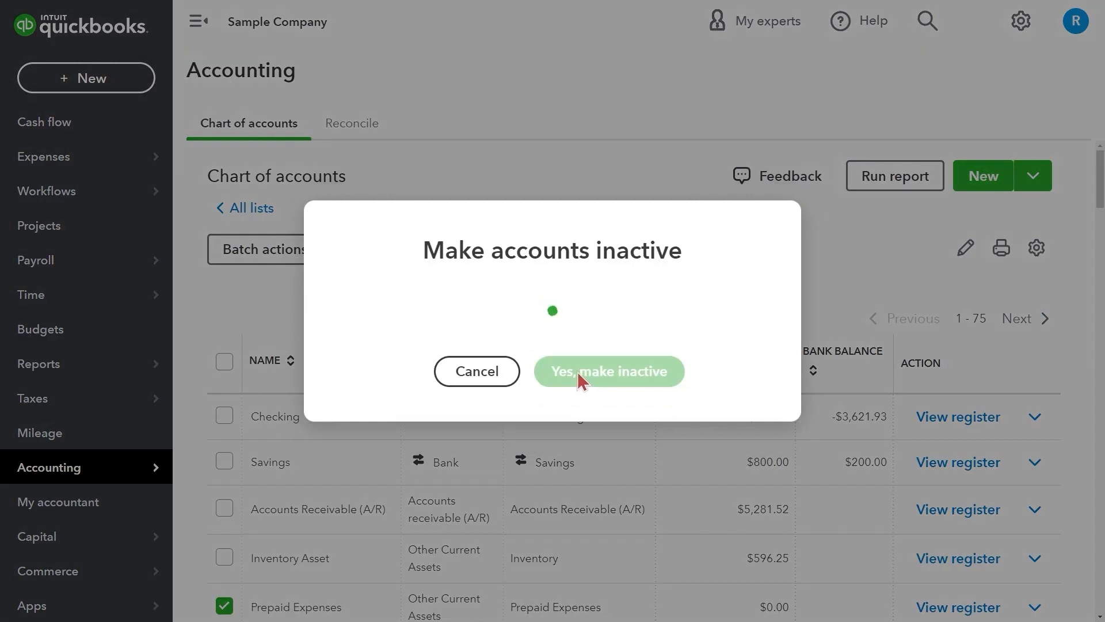
pyautogui.click(571, 362)
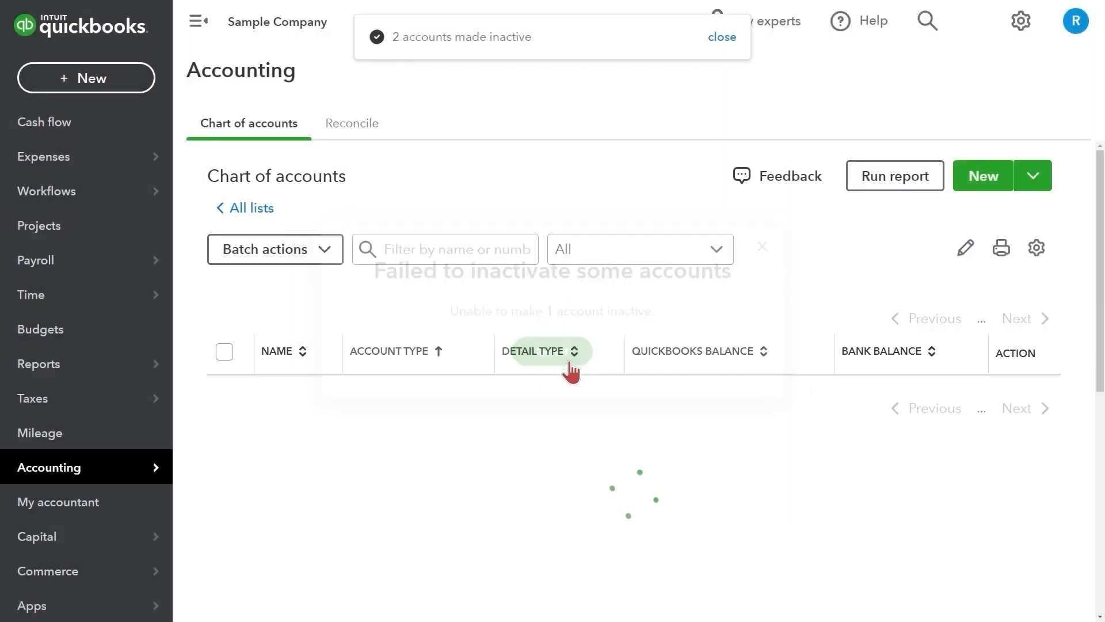
pyautogui.scroll(-2, 570, 362)
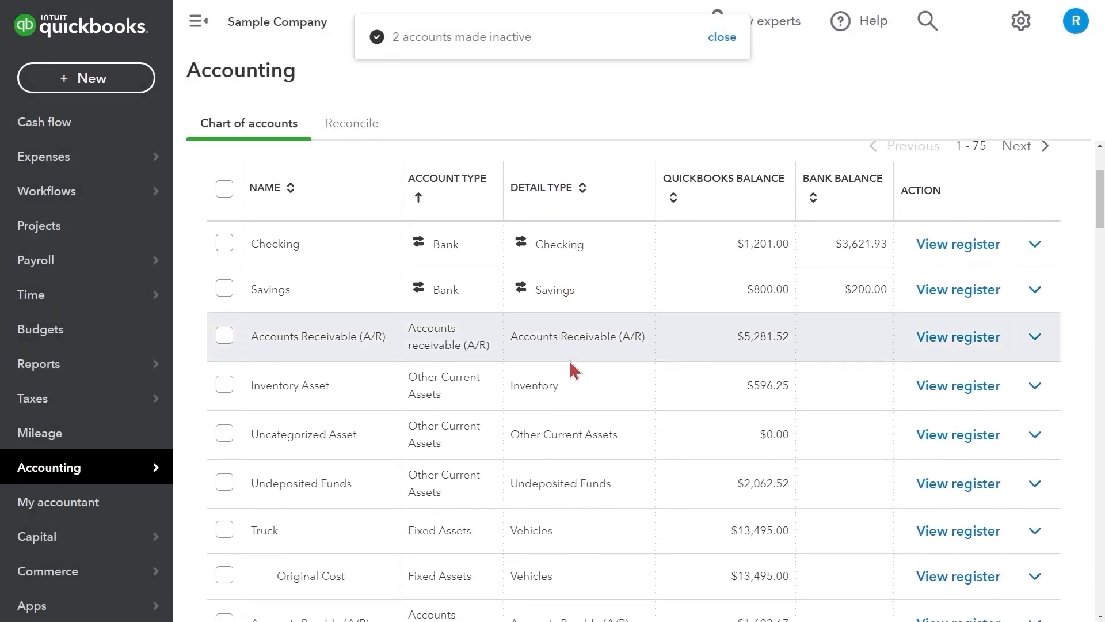
pyautogui.scroll(3, 571, 371)
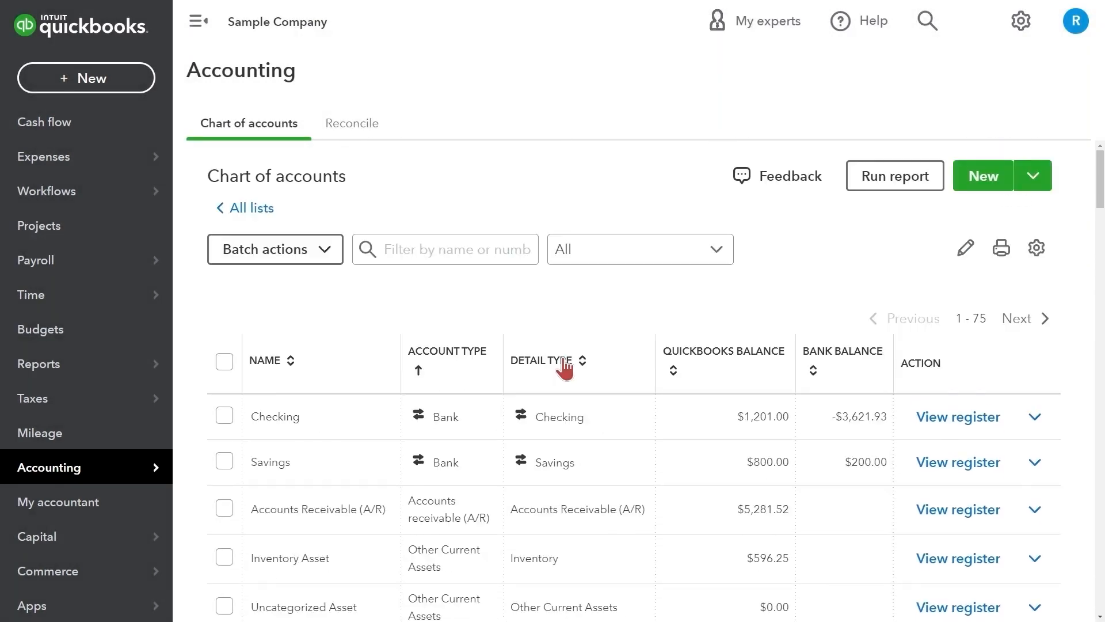
pyautogui.click(1038, 249)
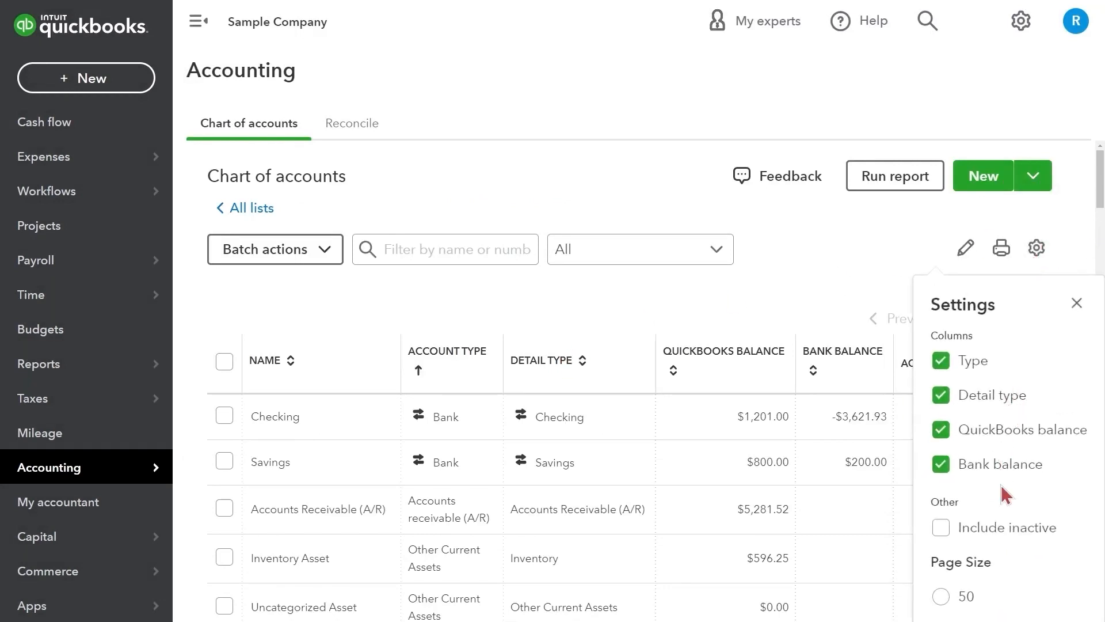
# Turn on Include inactive so the chart of accounts lists inactive accounts
pyautogui.click(999, 536)
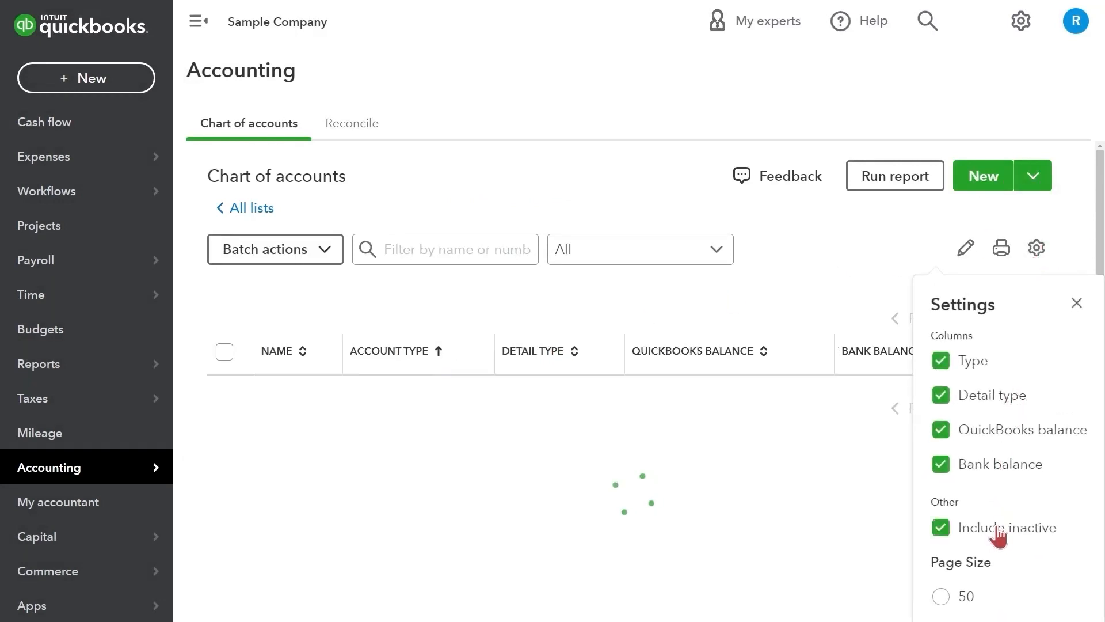
pyautogui.click(828, 278)
pyautogui.scroll(-5, 829, 278)
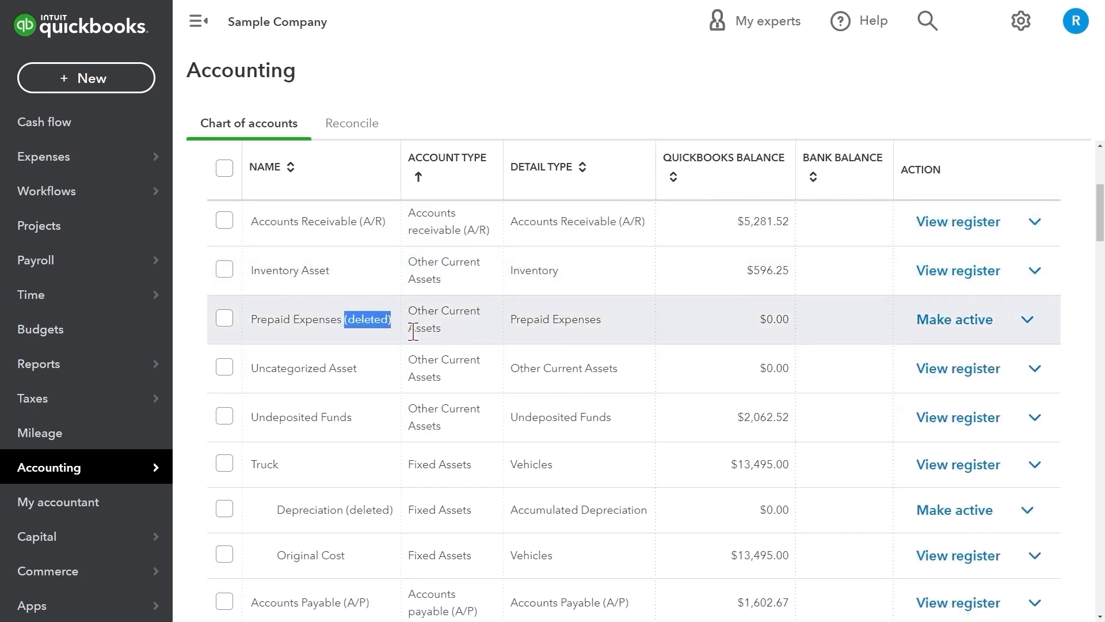
pyautogui.scroll(-4, 403, 330)
# Scroll down to the deleted accounts and make one of them active again
pyautogui.moveTo(343, 280); pyautogui.dragTo(400, 292)
pyautogui.scroll(-2, 394, 298)
pyautogui.scroll(-15, 386, 299)
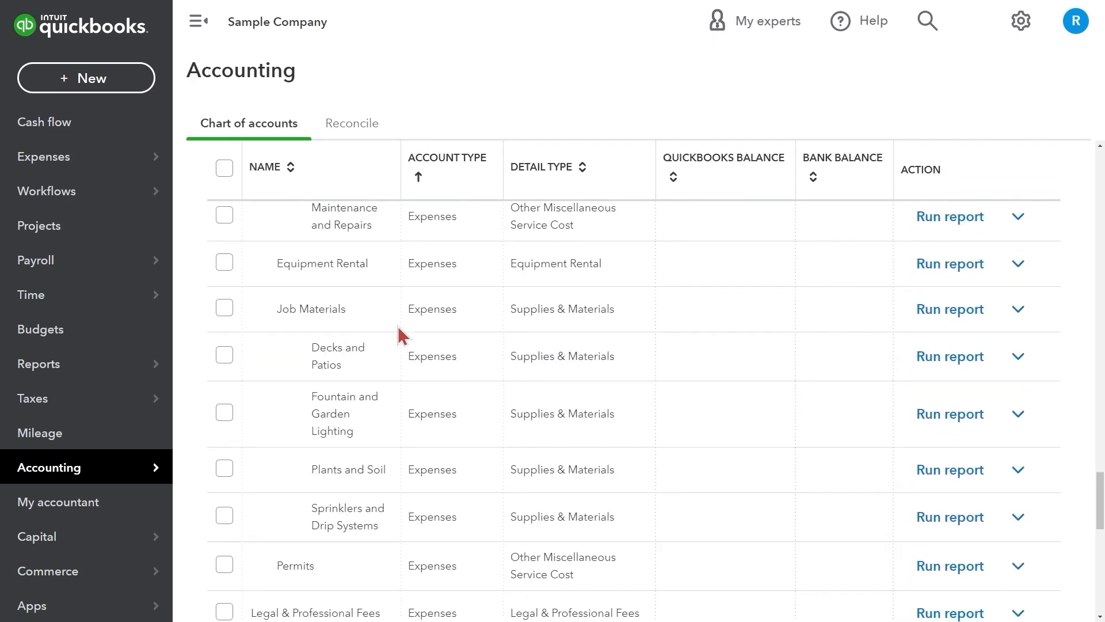
pyautogui.scroll(-6, 399, 334)
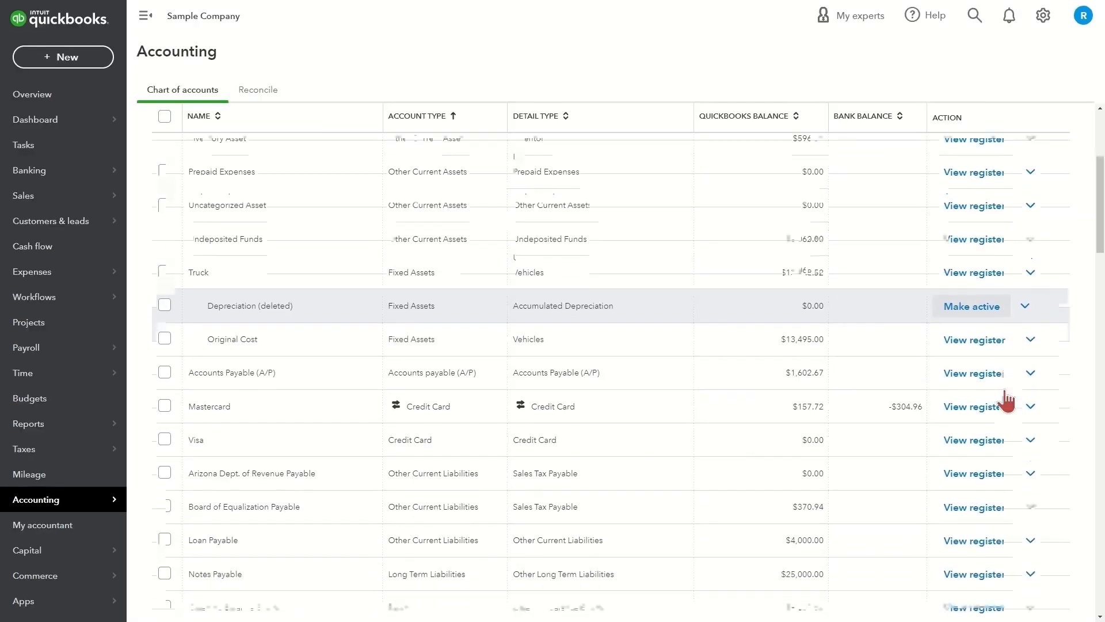
pyautogui.scroll(-1, 1007, 331)
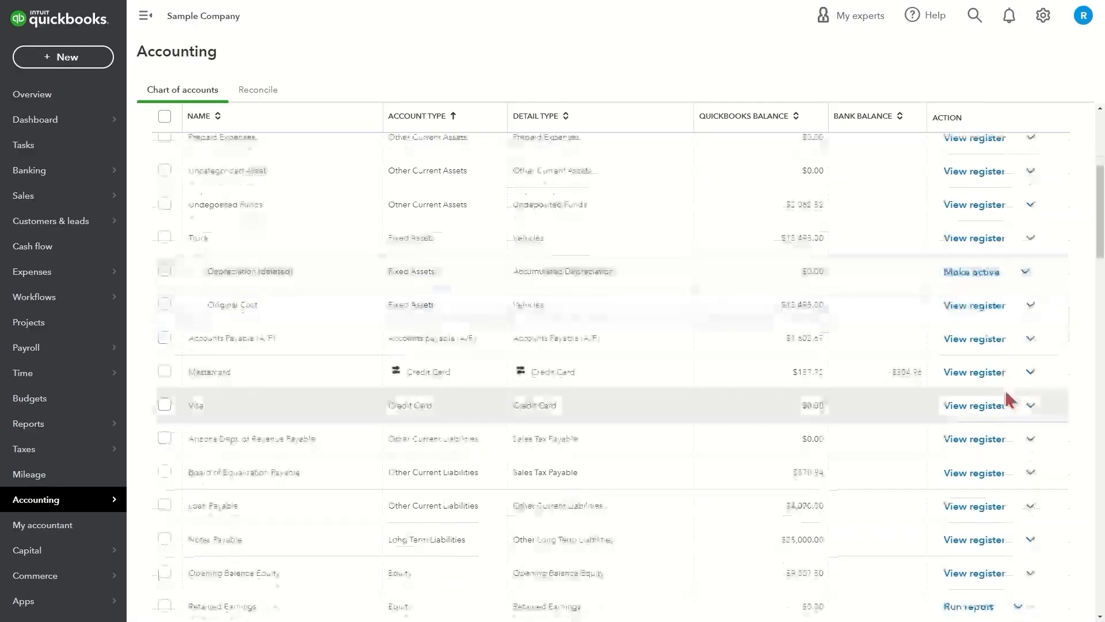
pyautogui.click(1008, 280)
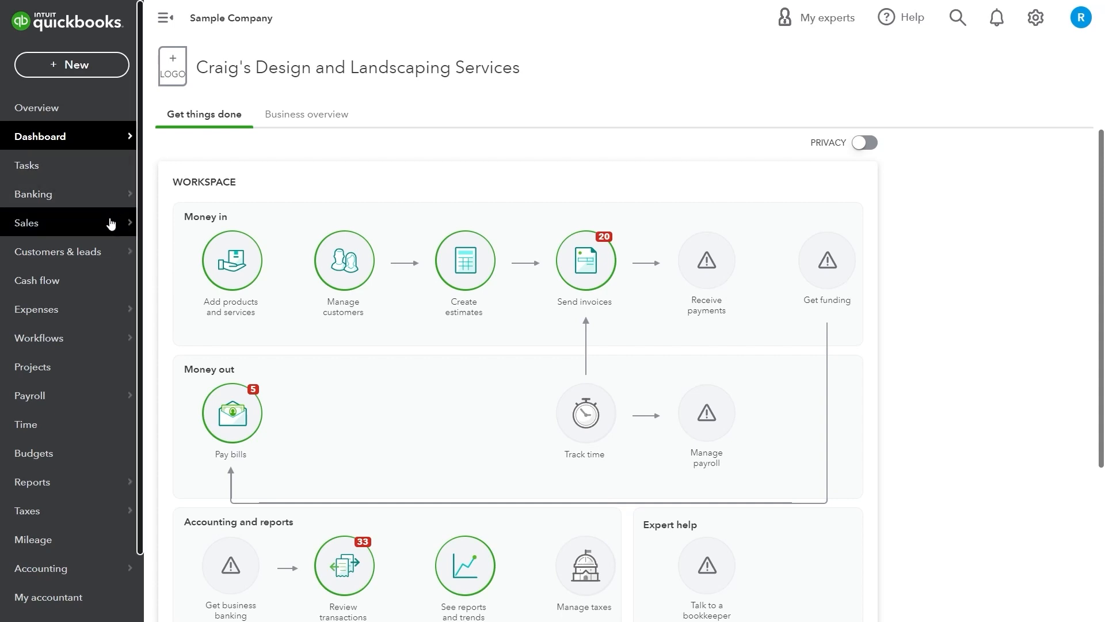
# Go back to the Dashboard for Craig's Design and Landscaping Services
pyautogui.moveTo(109, 228)
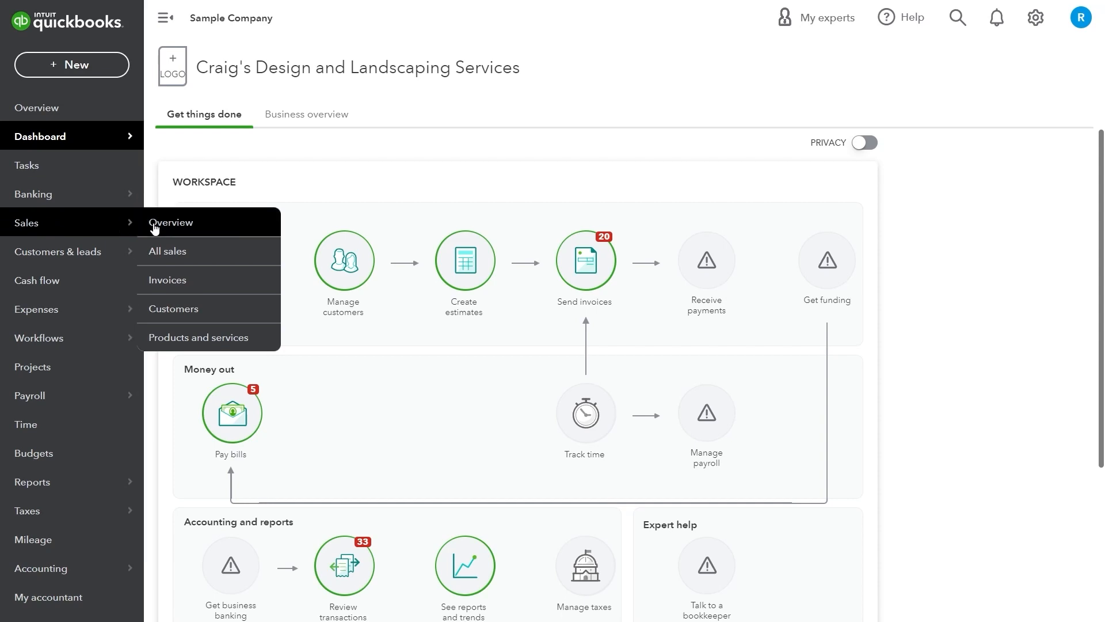
# Go to the Sales Customers list and start a blank new customer record
pyautogui.click(179, 311)
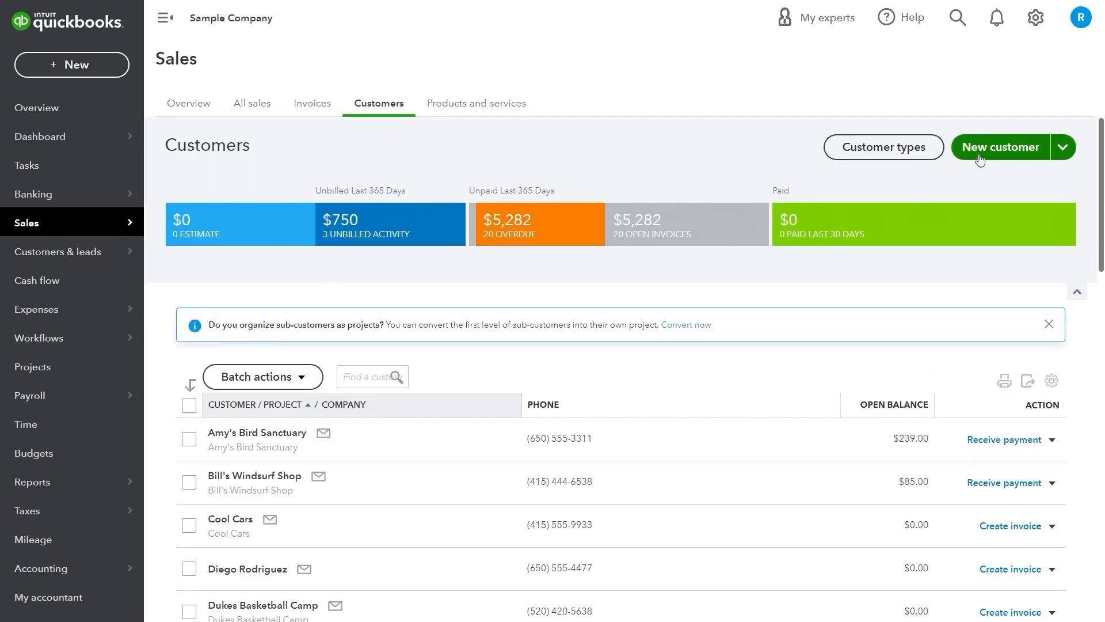
pyautogui.click(980, 160)
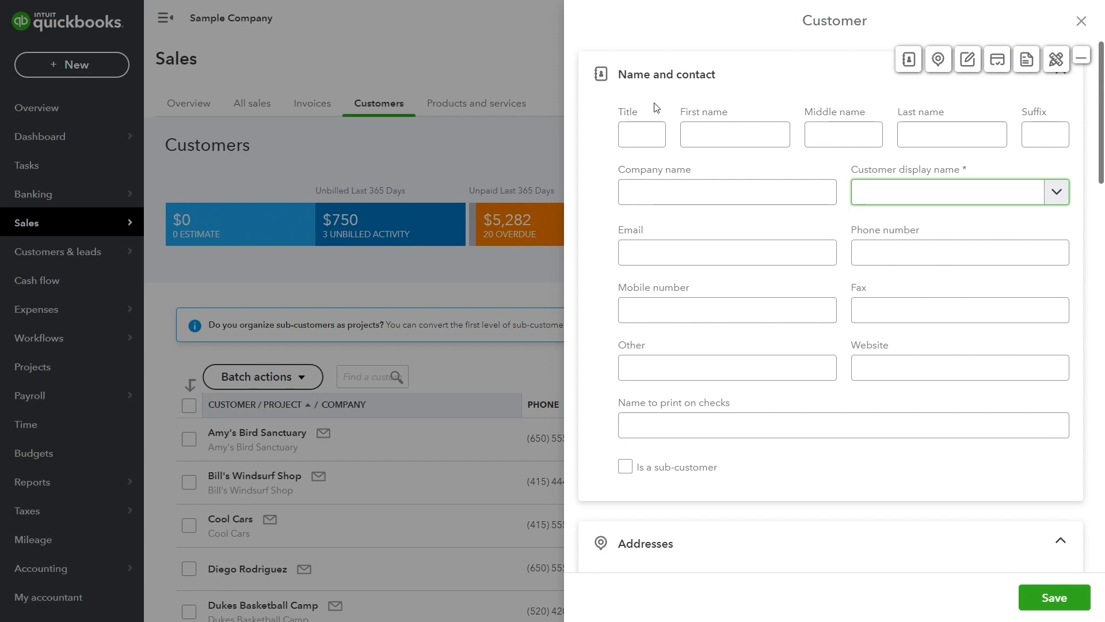
# Enter title Mr., the customer's first and last name, and company Dark Side LLC
pyautogui.click(642, 131)
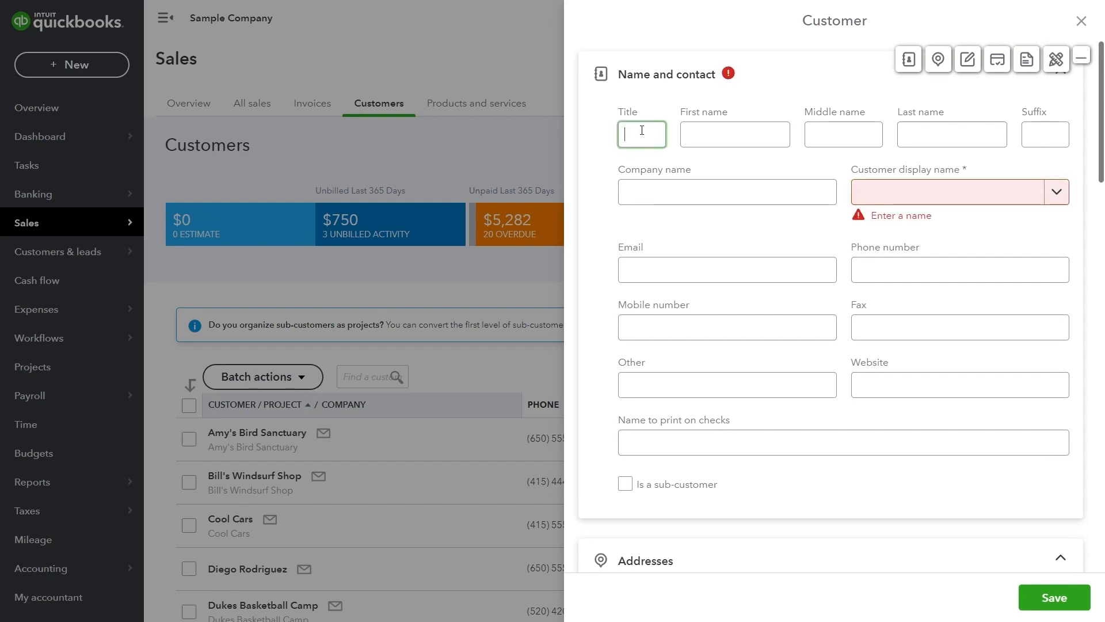
pyautogui.write('Mr.')
pyautogui.press('Tab')
pyautogui.write('Darth')
pyautogui.press('Tab')
pyautogui.press('Tab')
pyautogui.write('Vader')
pyautogui.press('Tab')
pyautogui.press('Tab')
pyautogui.write('D')
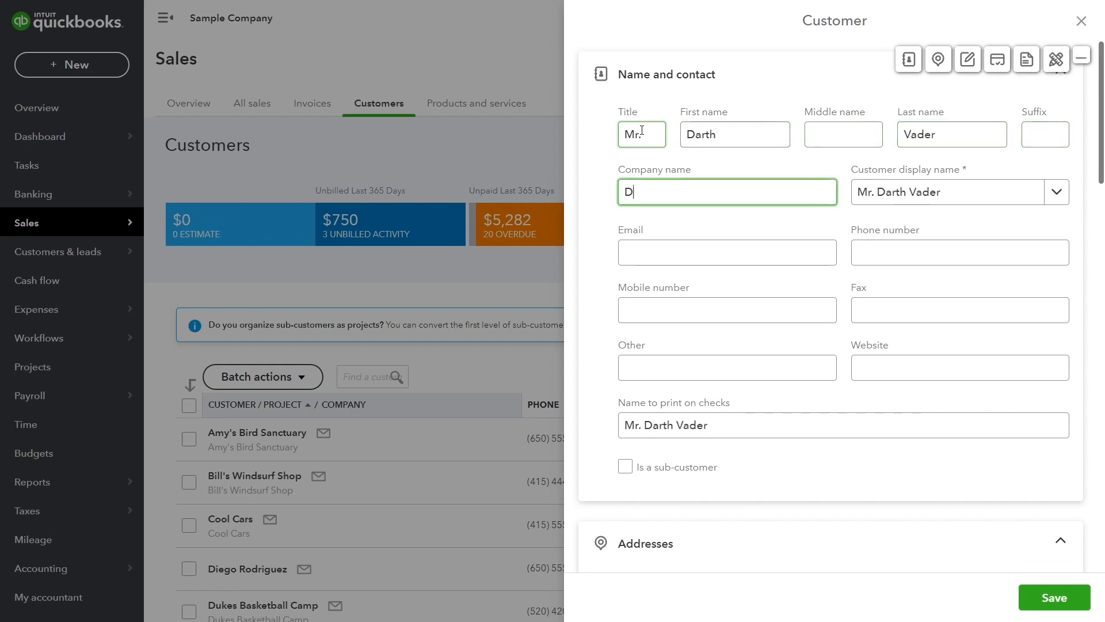
pyautogui.write('ark Side LLC')
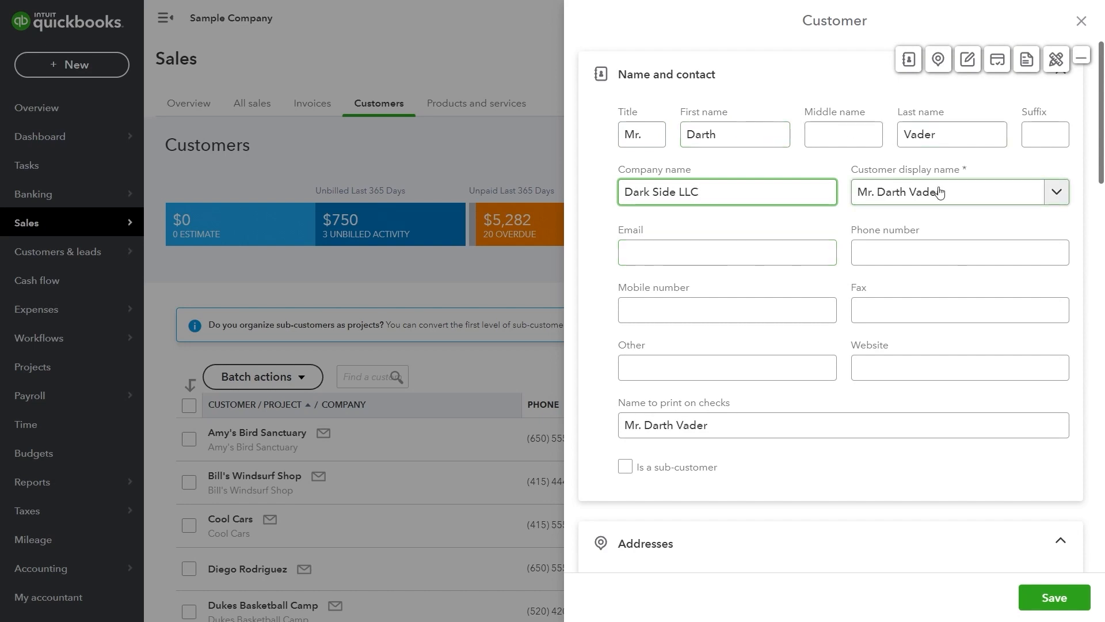
# Fill in the customer's e-mail address
pyautogui.click(771, 247)
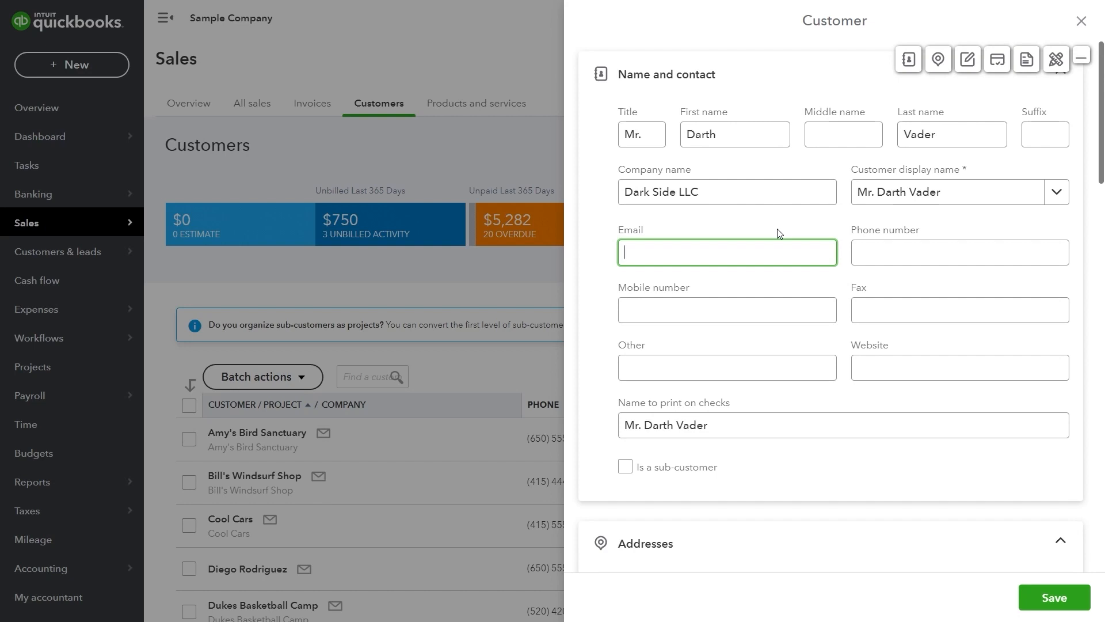
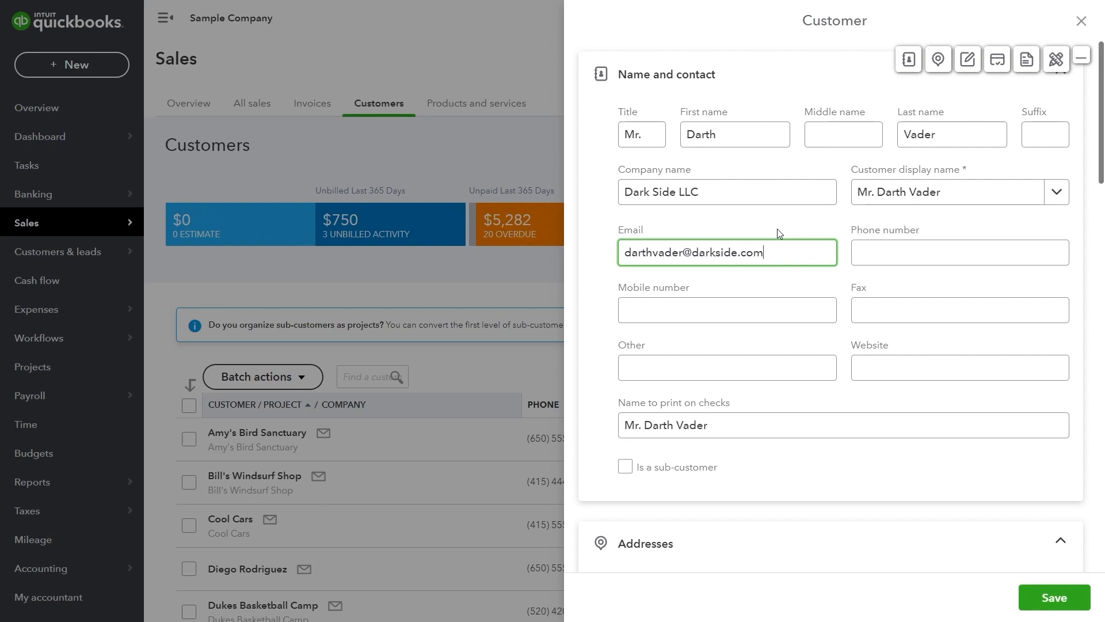
pyautogui.scroll(-4, 828, 252)
pyautogui.click(829, 253)
pyautogui.click(828, 256)
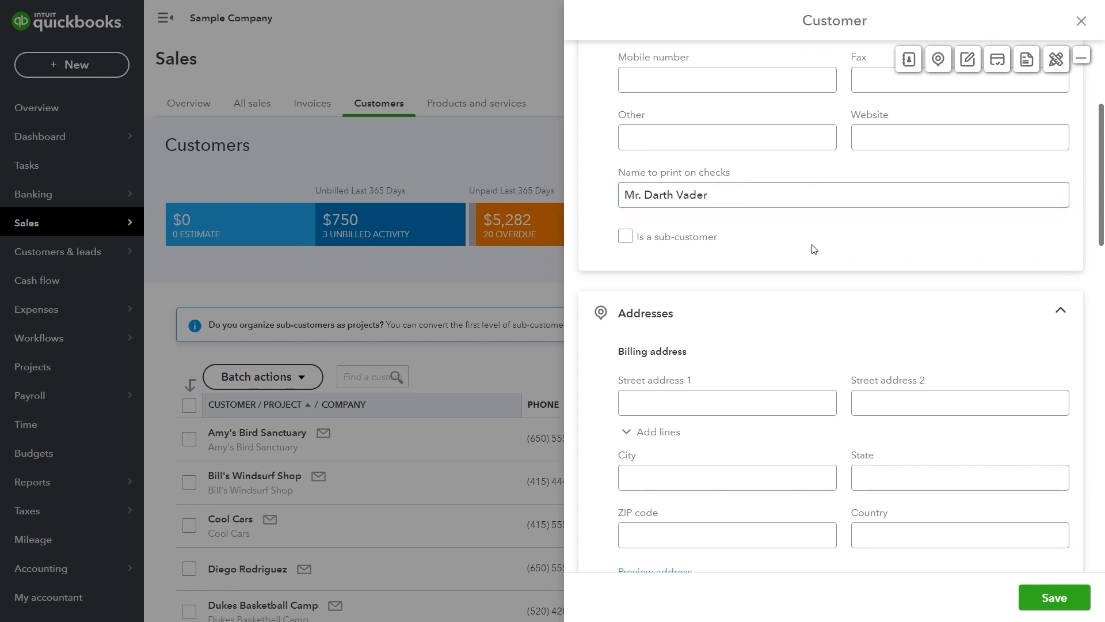
pyautogui.scroll(-4, 813, 248)
pyautogui.click(812, 245)
pyautogui.scroll(-2, 812, 244)
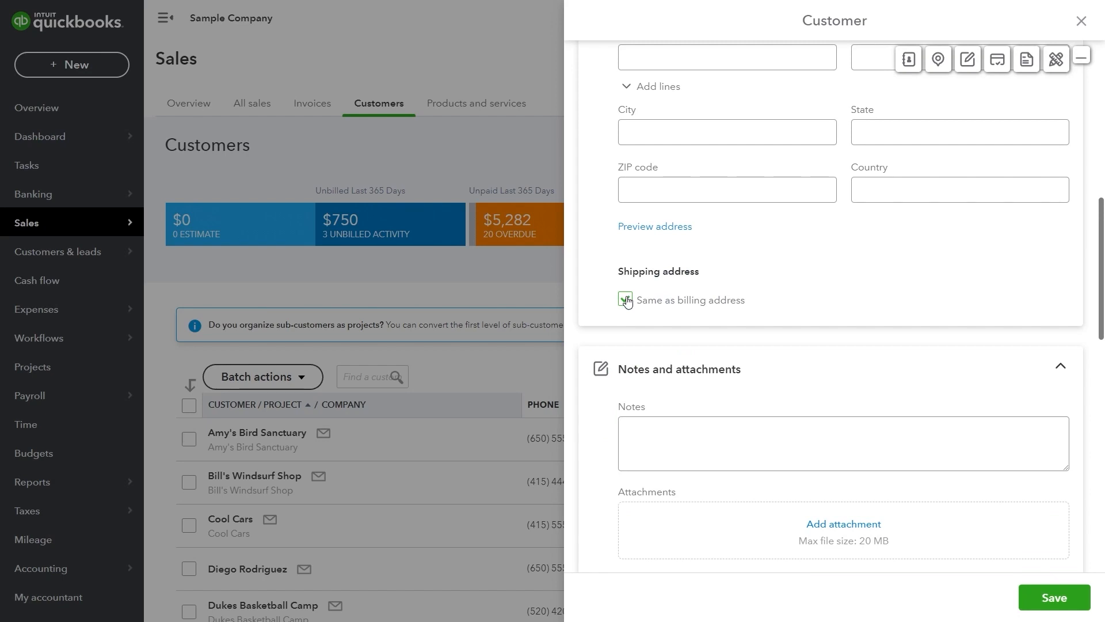
pyautogui.click(625, 300)
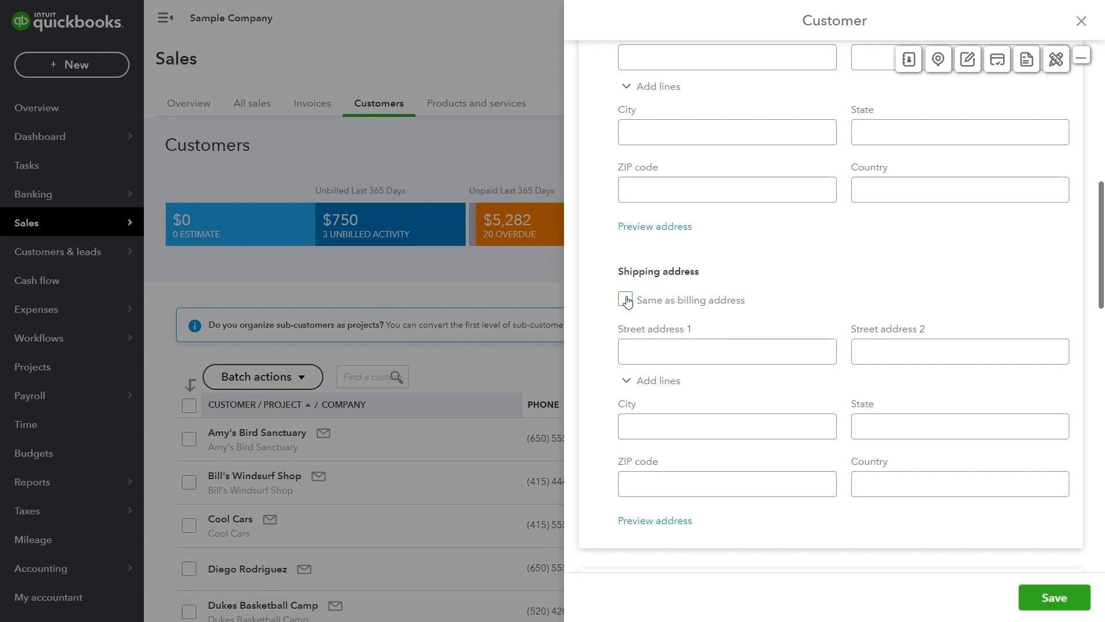
pyautogui.click(625, 300)
pyautogui.scroll(-3, 627, 300)
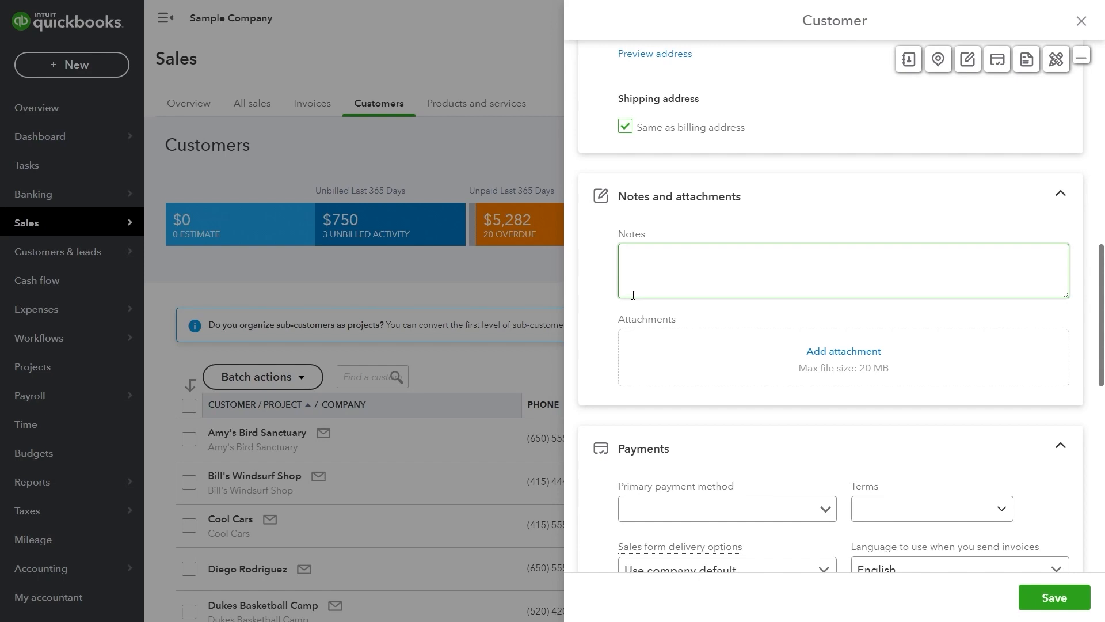
pyautogui.scroll(5, 662, 269)
pyautogui.scroll(6, 662, 269)
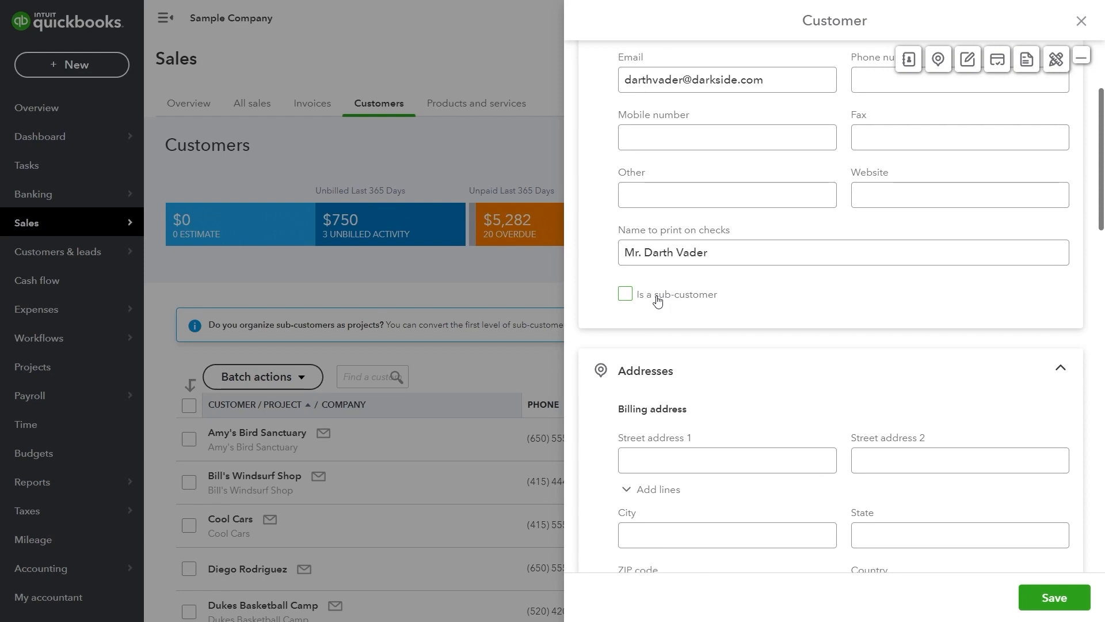
pyautogui.scroll(-9, 656, 298)
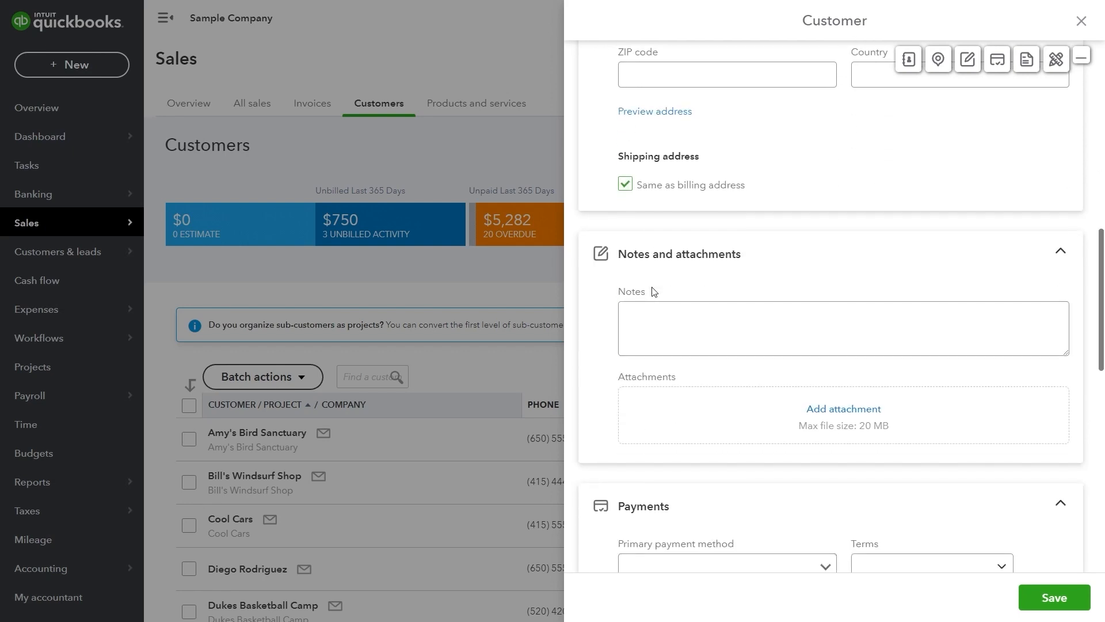
pyautogui.scroll(-1, 654, 291)
pyautogui.click(653, 288)
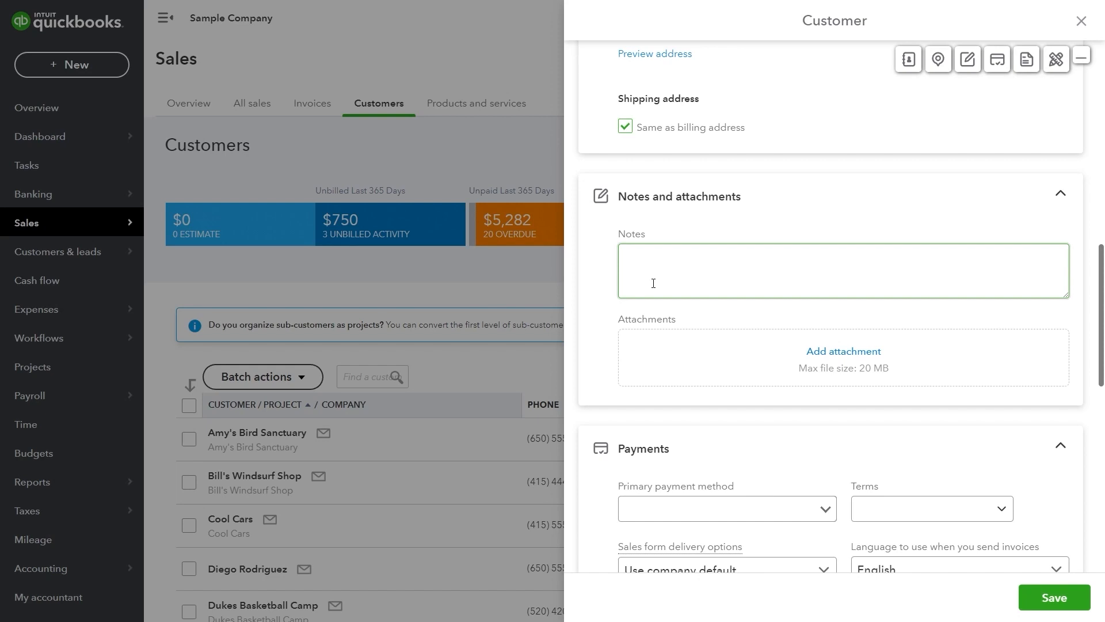
pyautogui.click(698, 316)
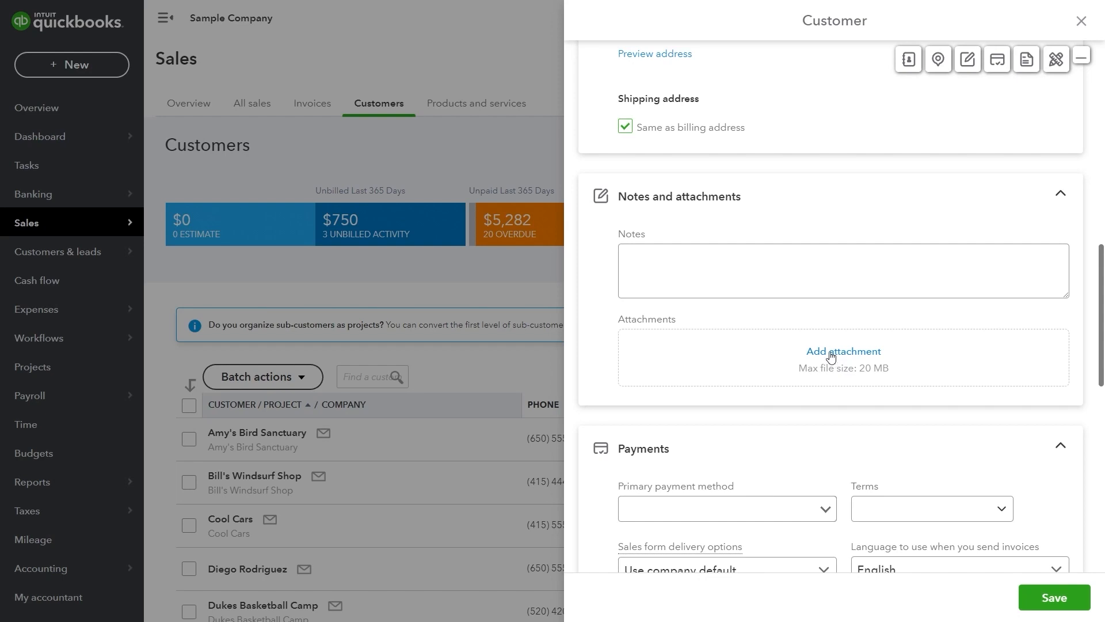
pyautogui.scroll(-4, 771, 323)
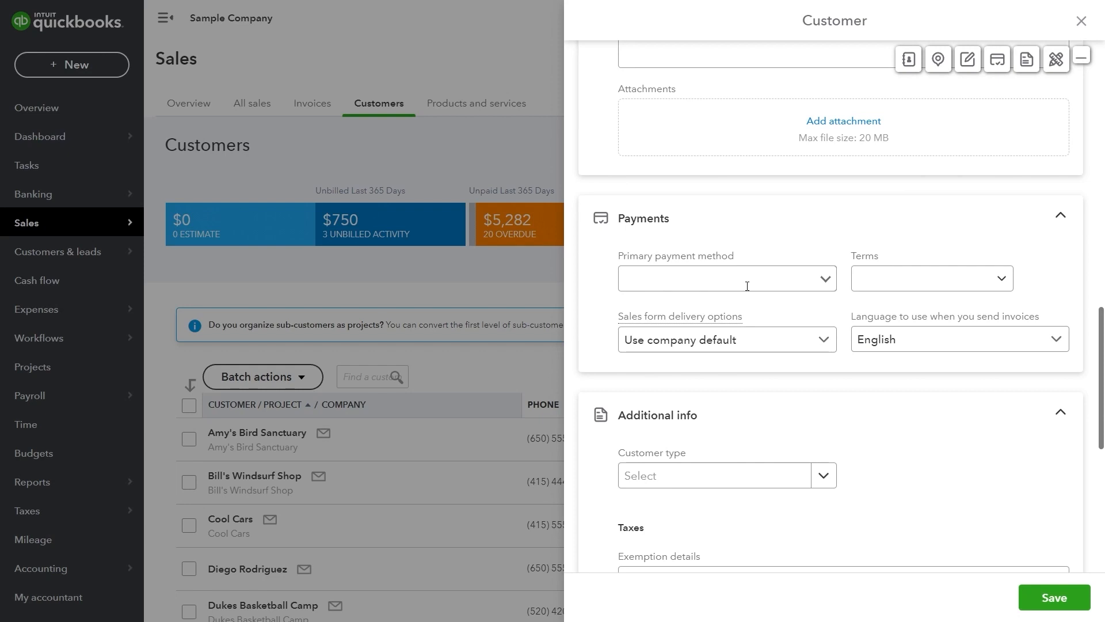
# Choose a Net payment term in the Payments section, then move down to Taxes
pyautogui.click(991, 284)
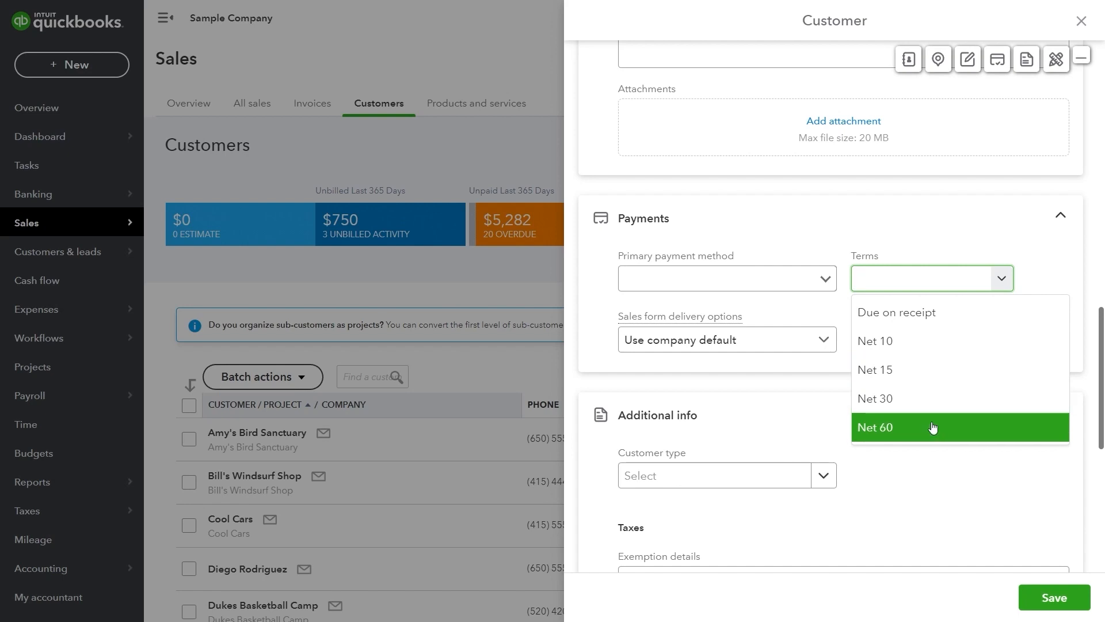
pyautogui.scroll(-6, 802, 412)
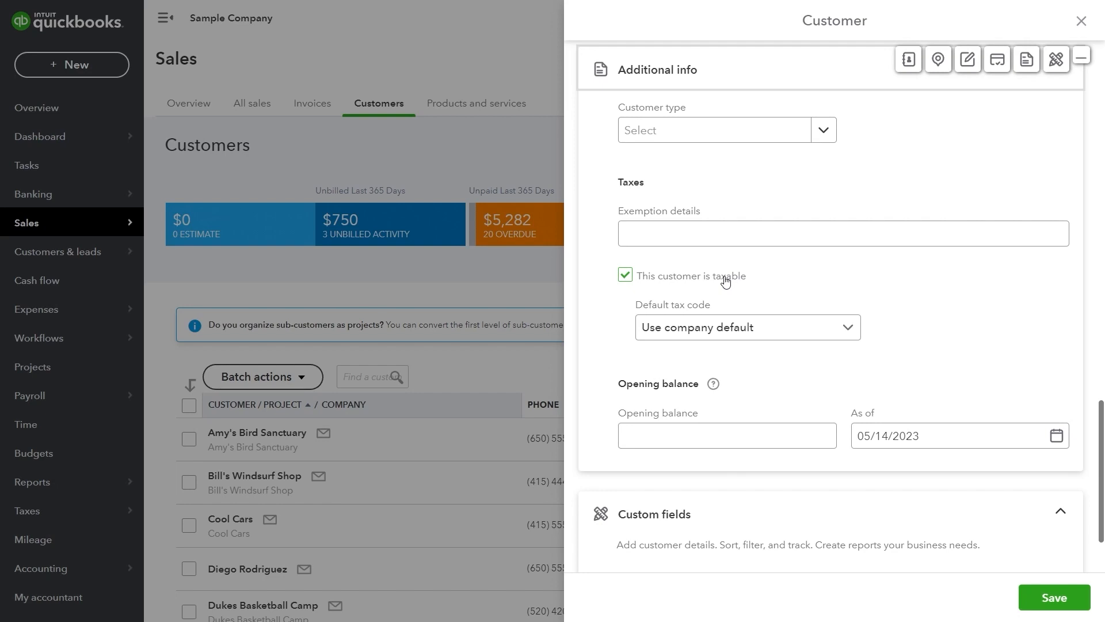
# Keep the customer taxable and set the default tax code to California (8%)
pyautogui.click(827, 325)
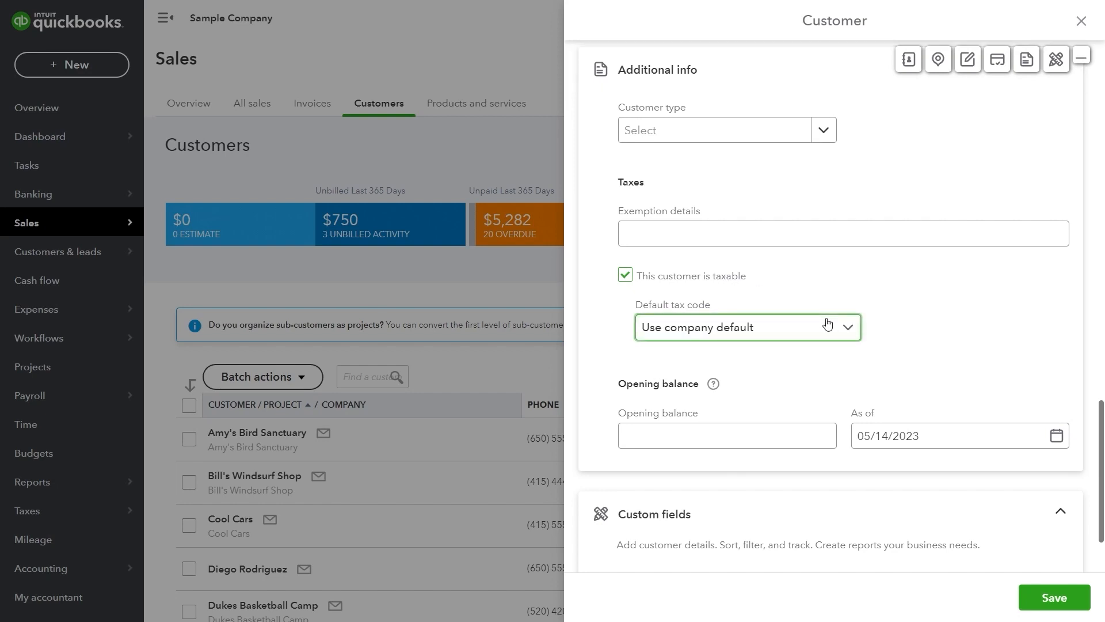
pyautogui.click(827, 325)
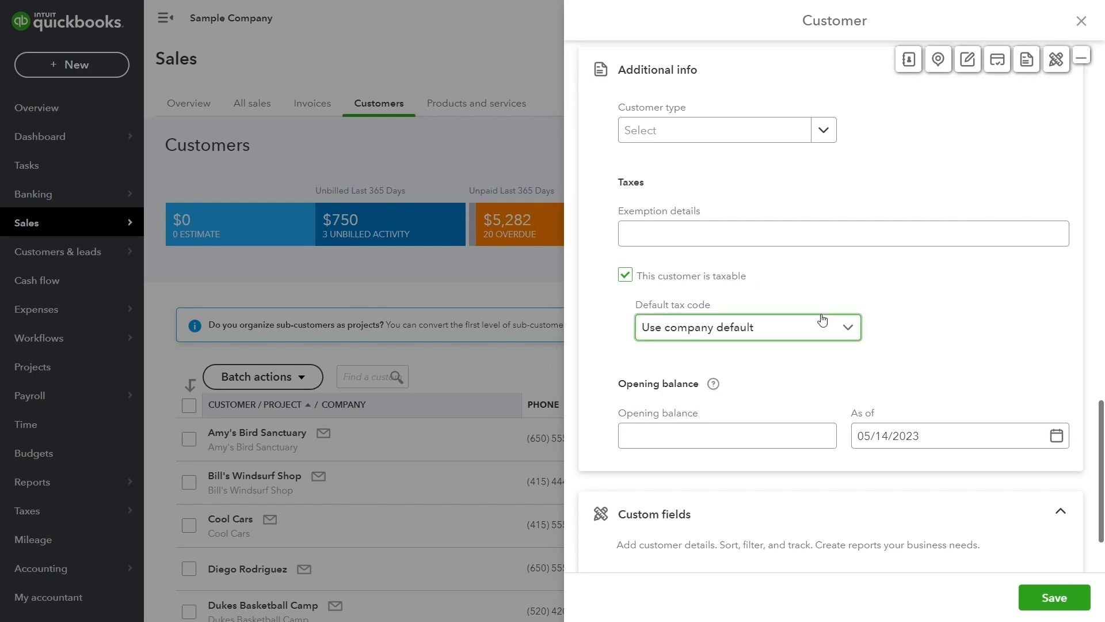
pyautogui.click(731, 280)
pyautogui.click(731, 280)
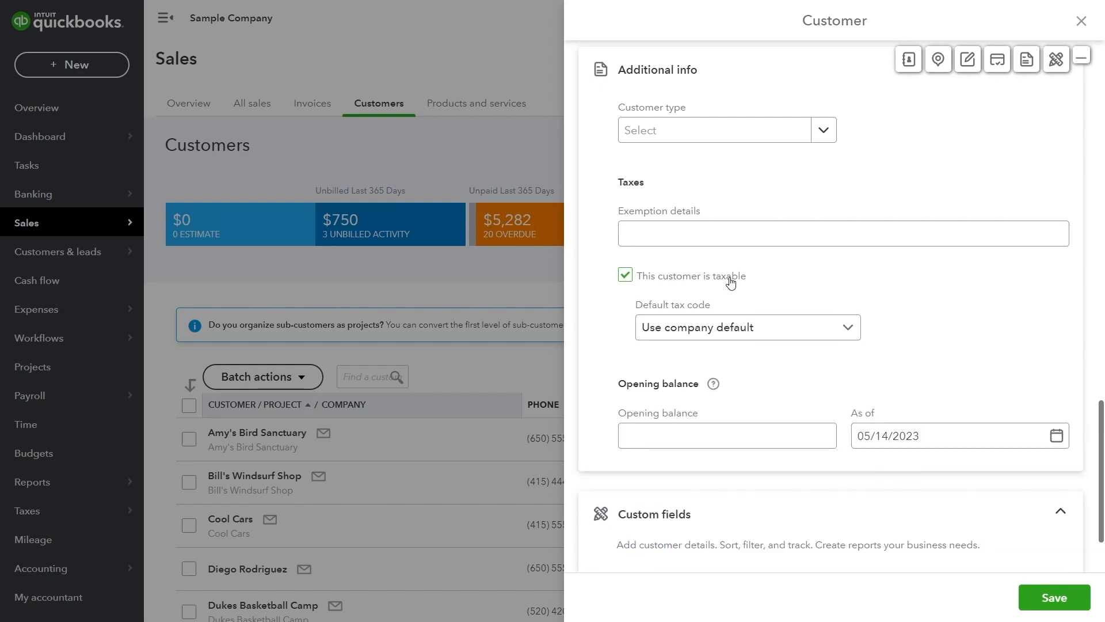
pyautogui.click(770, 326)
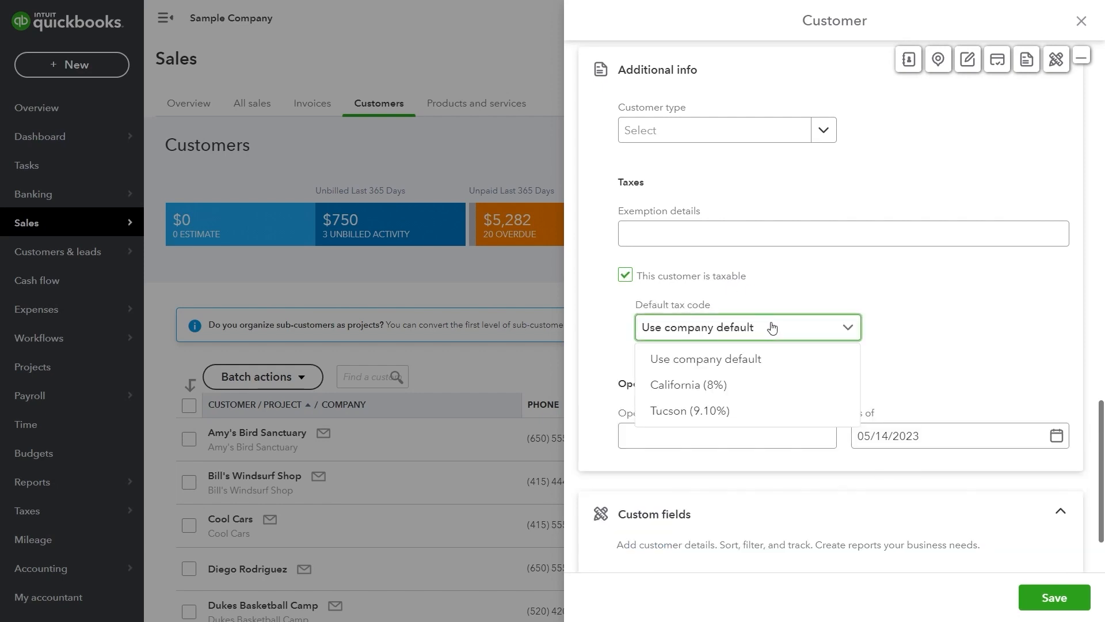
pyautogui.click(781, 379)
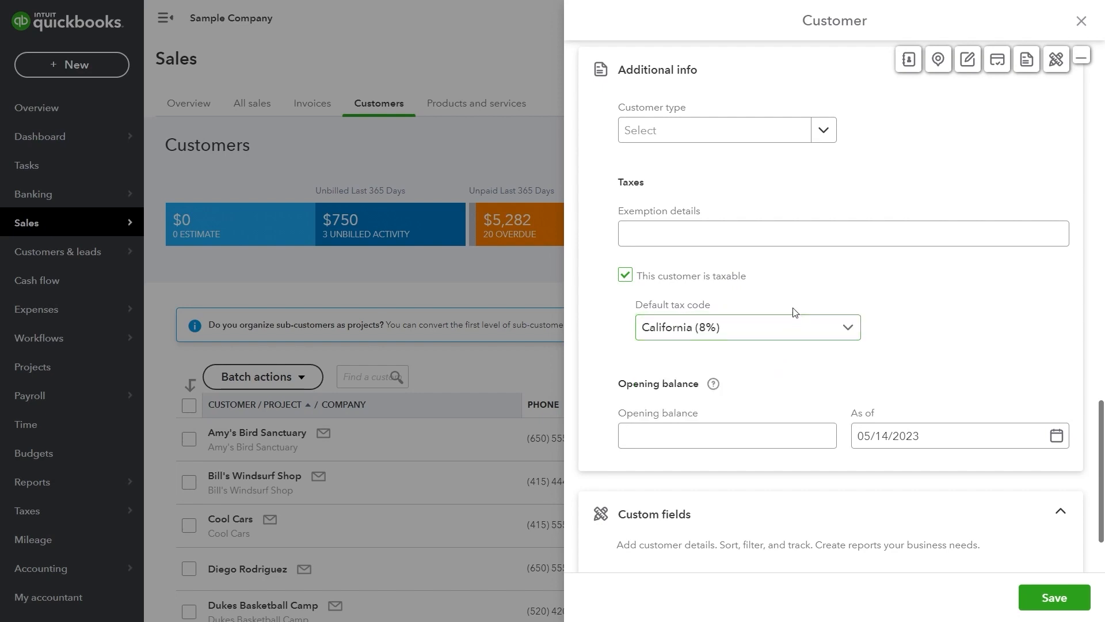
# Leave the tax code, exemption details and opening balance as-of date unchanged
pyautogui.click(794, 323)
pyautogui.click(820, 296)
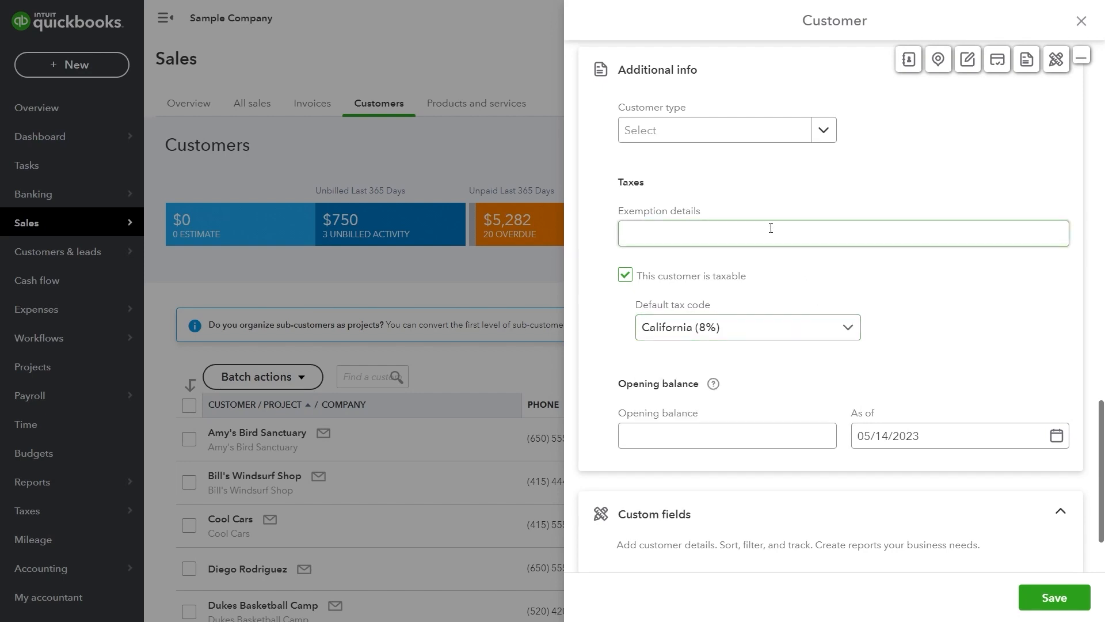
pyautogui.click(820, 235)
pyautogui.click(918, 303)
pyautogui.scroll(-2, 915, 305)
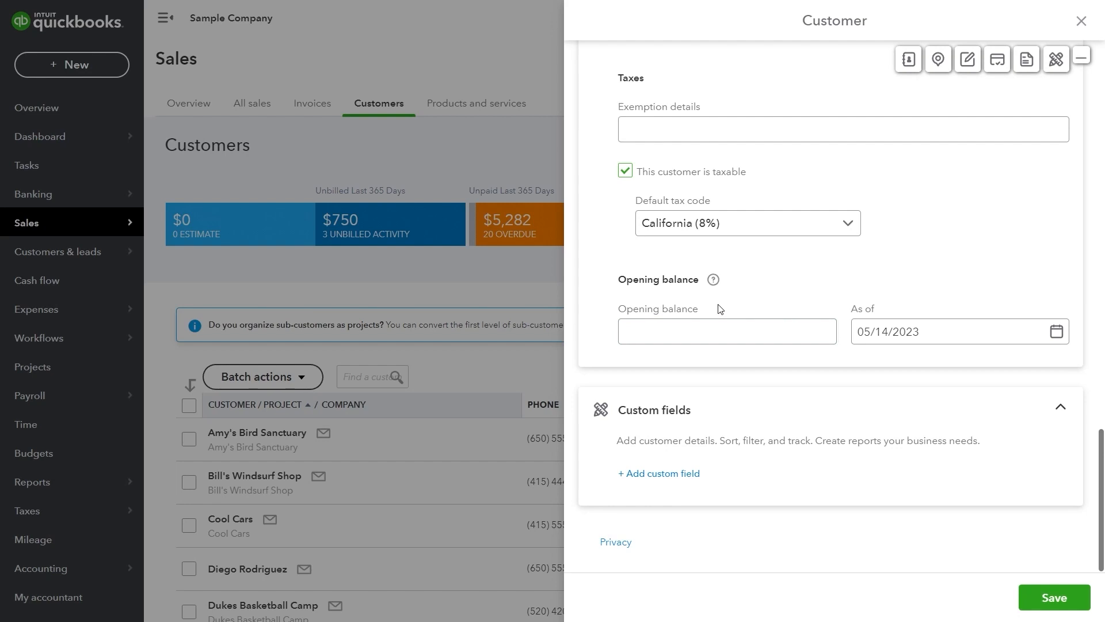
pyautogui.click(863, 328)
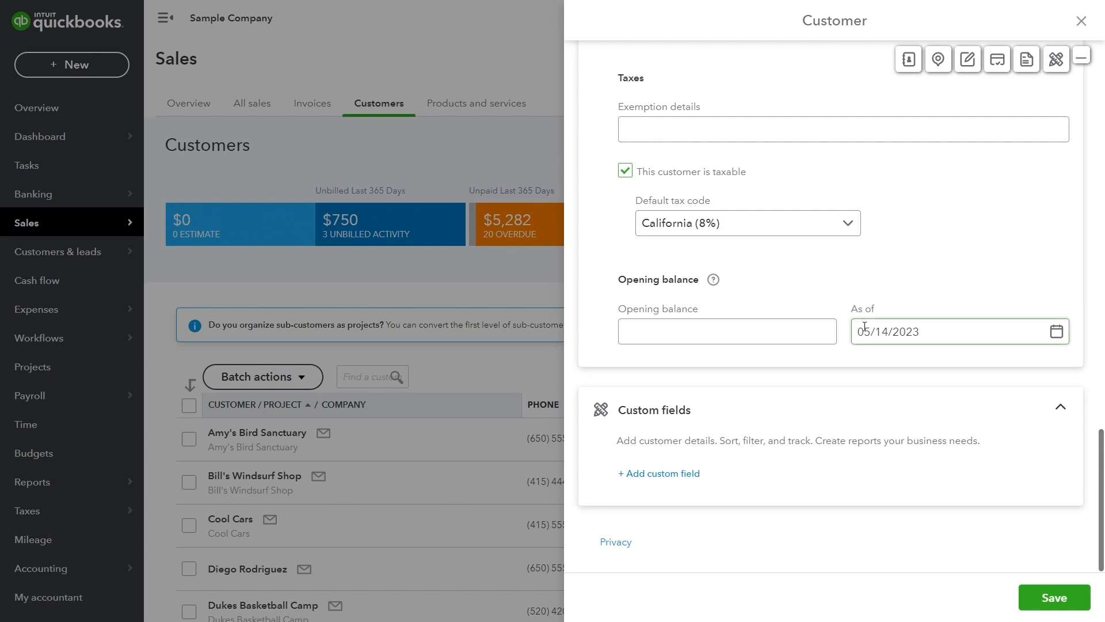
pyautogui.click(843, 375)
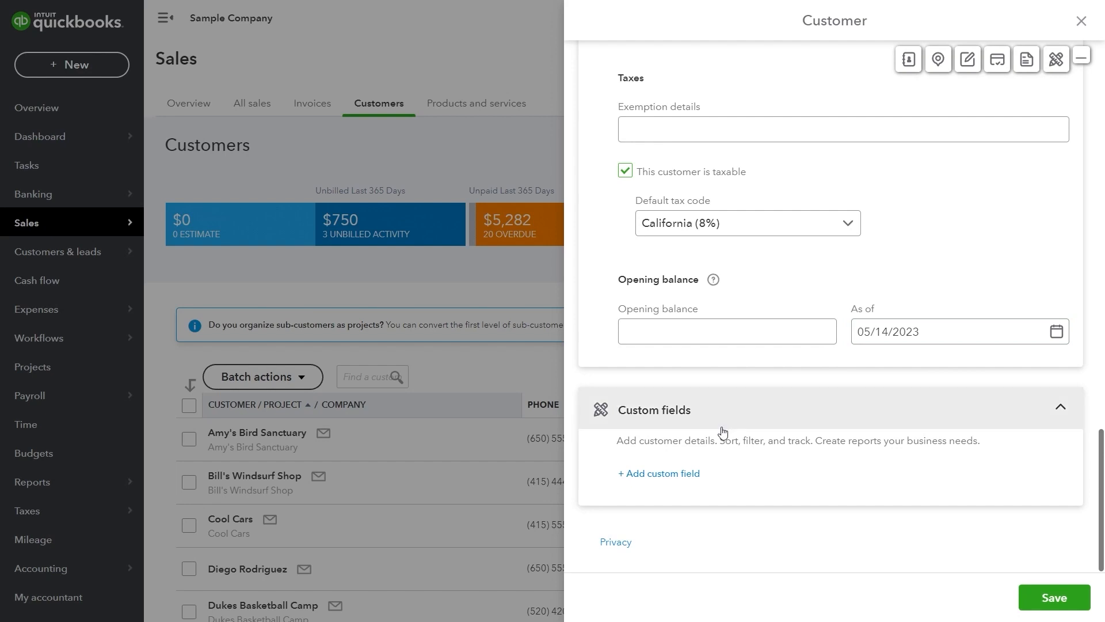
# Skip adding a custom field and save the Dark Side LLC customer record
pyautogui.click(672, 475)
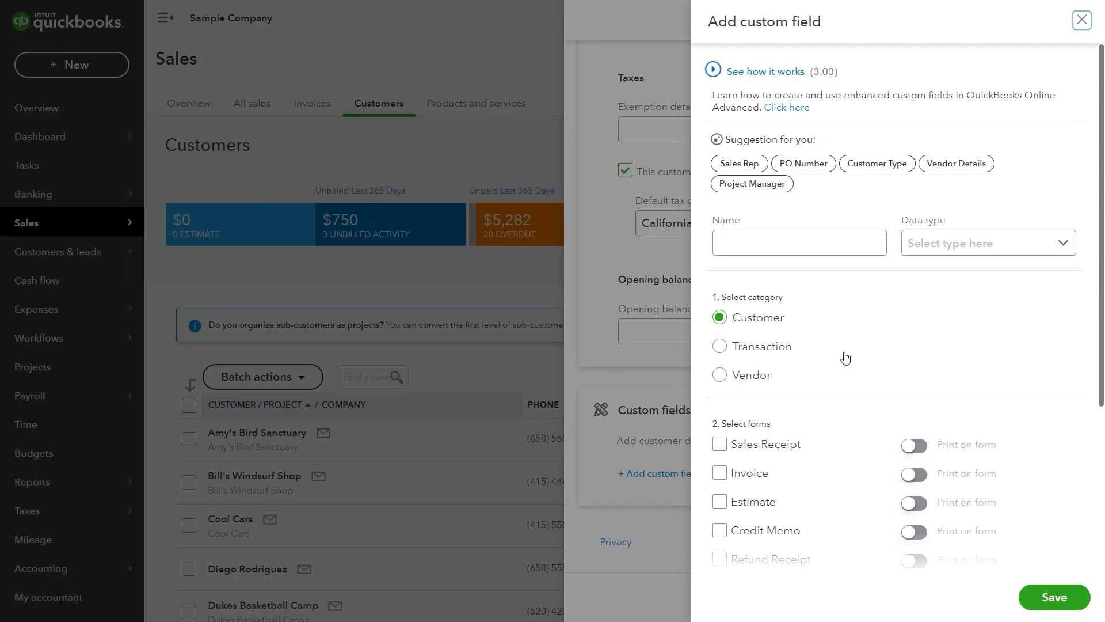
pyautogui.click(1082, 21)
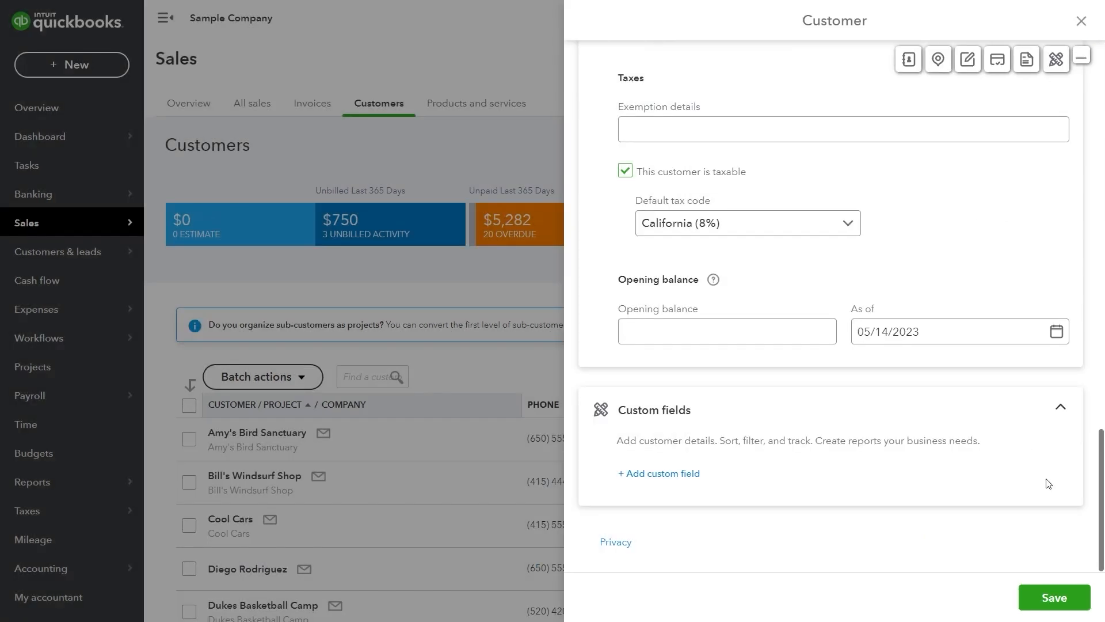
pyautogui.scroll(15, 1036, 552)
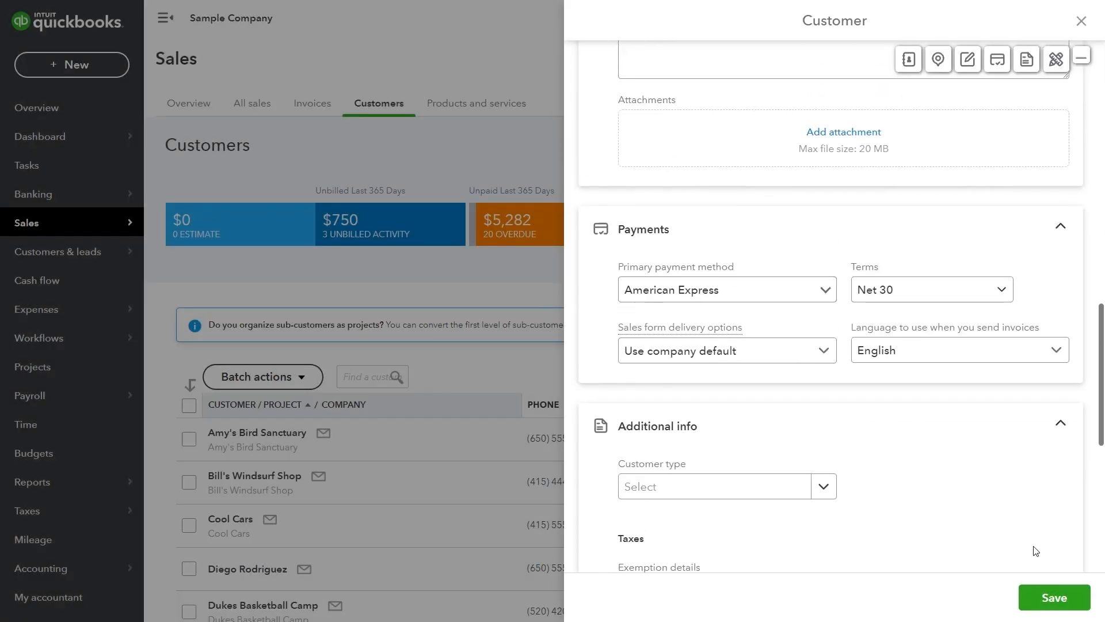
pyautogui.scroll(10, 1033, 549)
pyautogui.scroll(-6, 1035, 553)
pyautogui.scroll(-8, 1038, 554)
pyautogui.click(1054, 596)
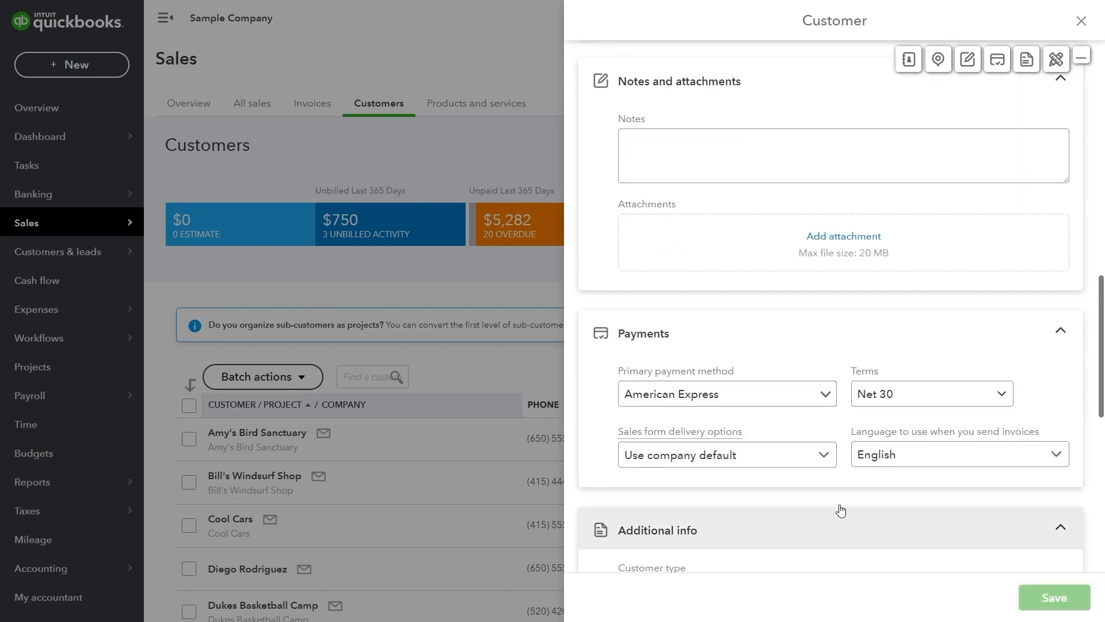
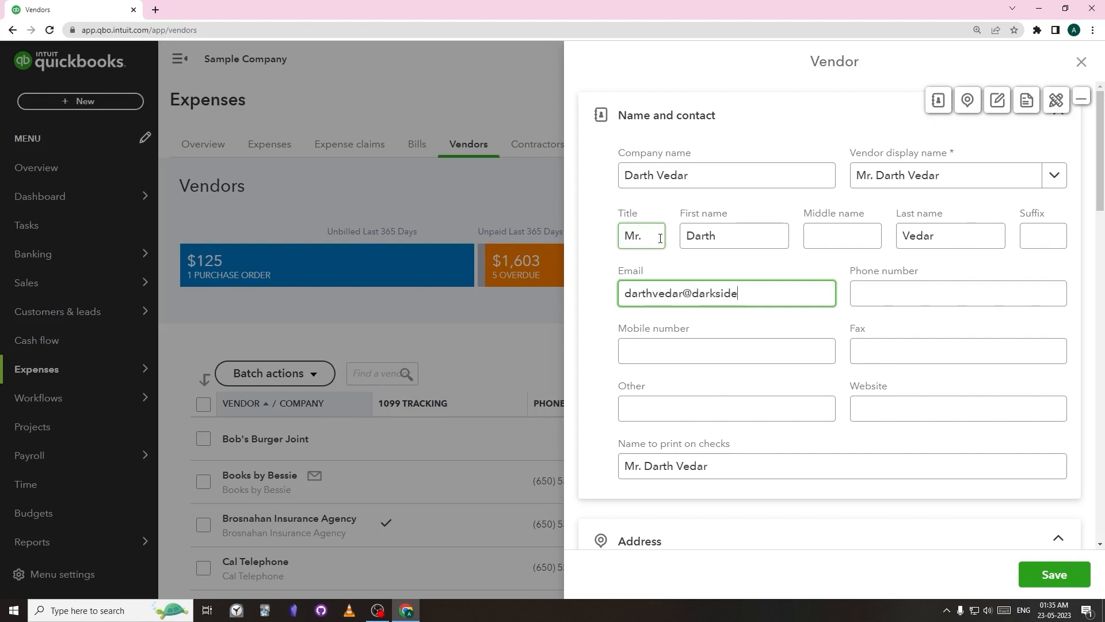
# Enter the vendor's e-mail address in the Email field
pyautogui.scroll(-4, 660, 238)
pyautogui.click(718, 214)
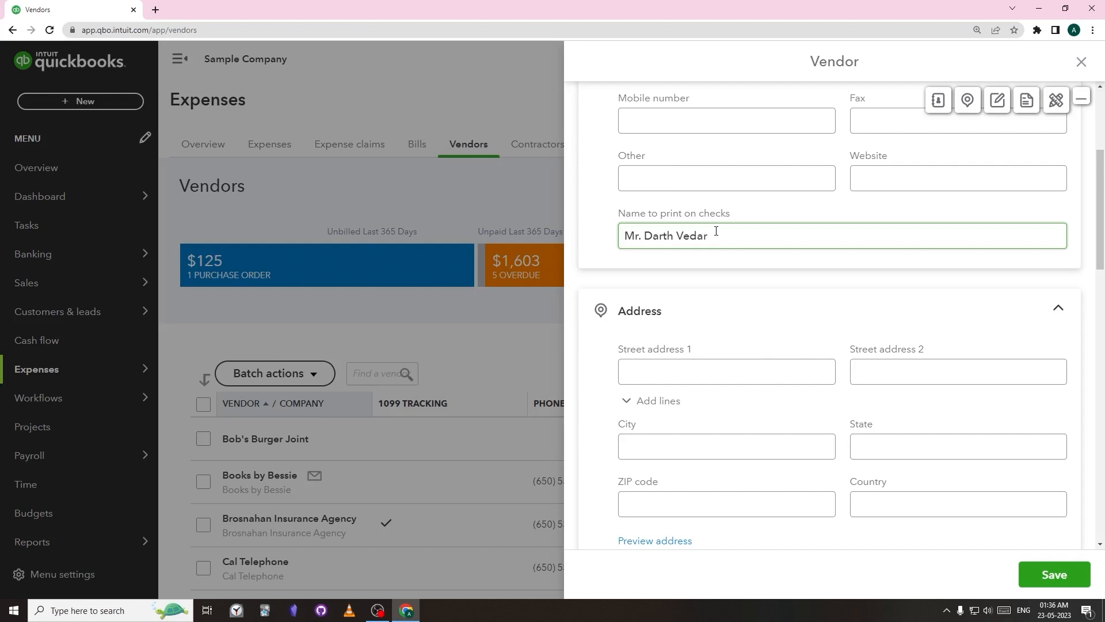
pyautogui.scroll(-2, 716, 230)
pyautogui.click(708, 251)
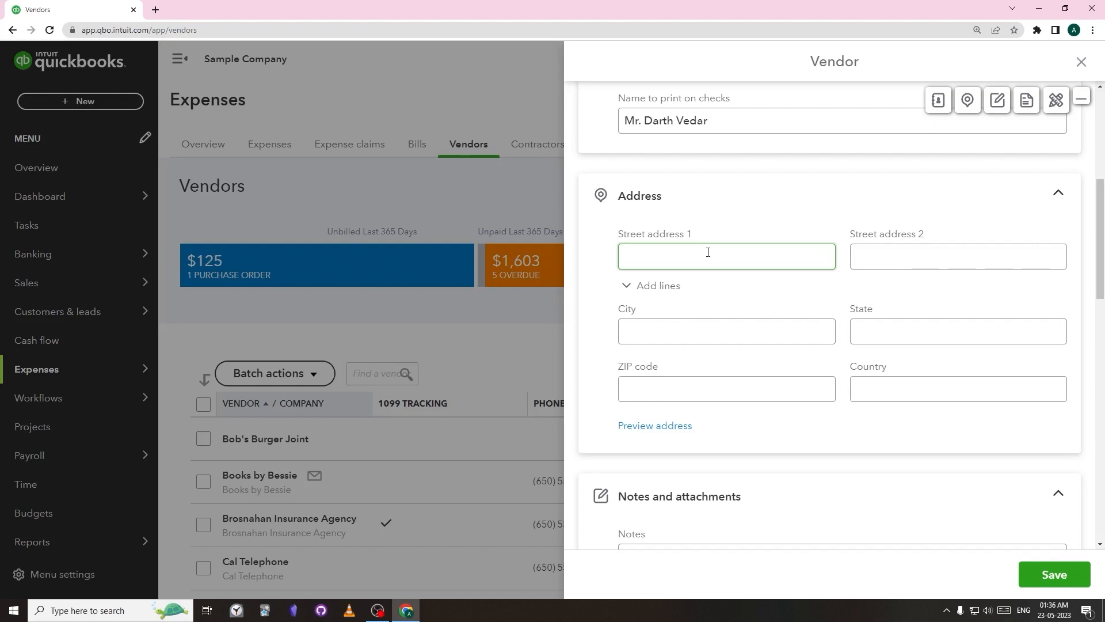
pyautogui.scroll(-6, 708, 253)
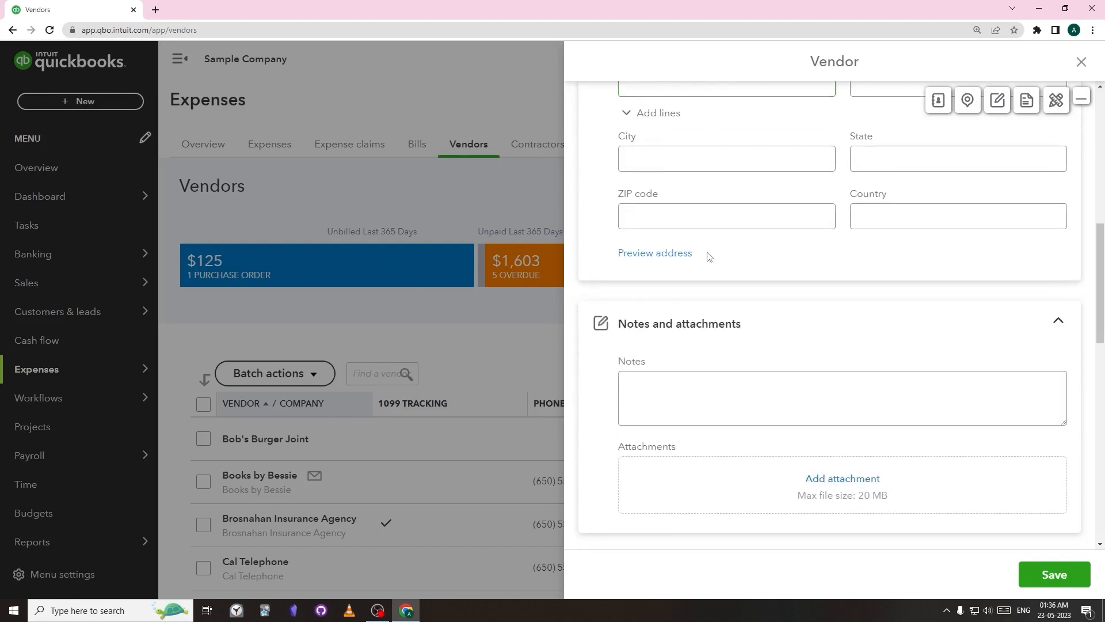
pyautogui.click(707, 251)
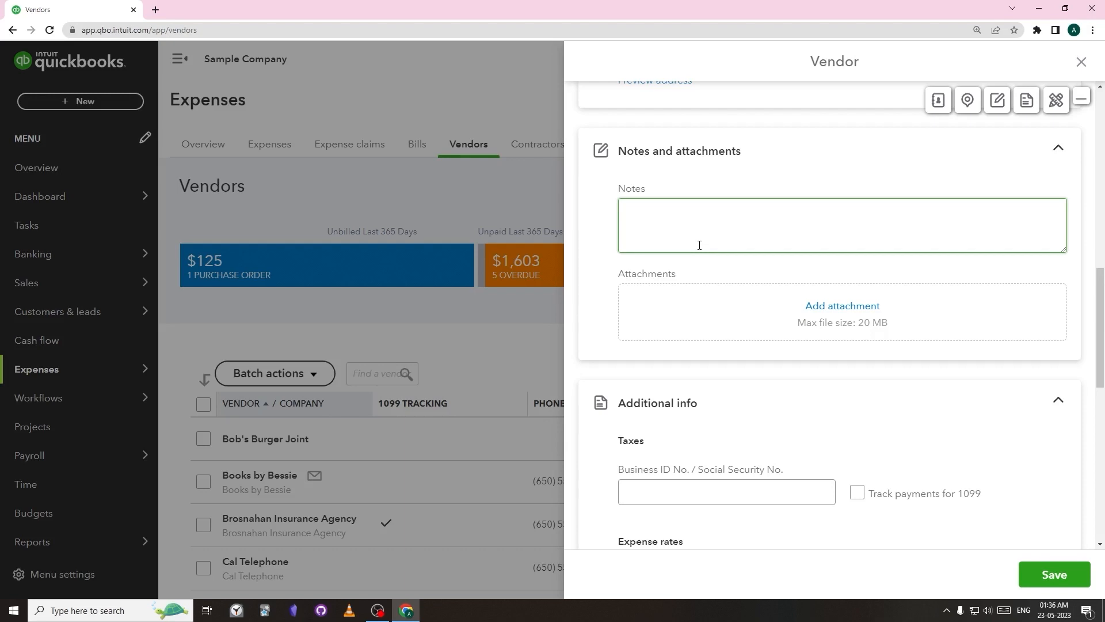
pyautogui.click(694, 292)
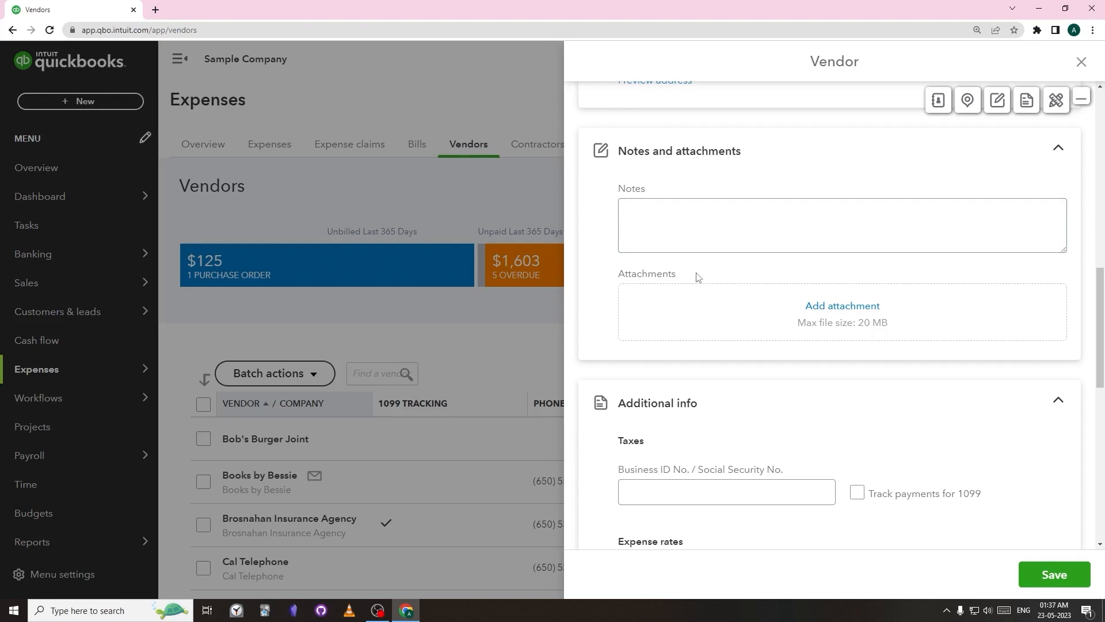
pyautogui.scroll(-3, 696, 277)
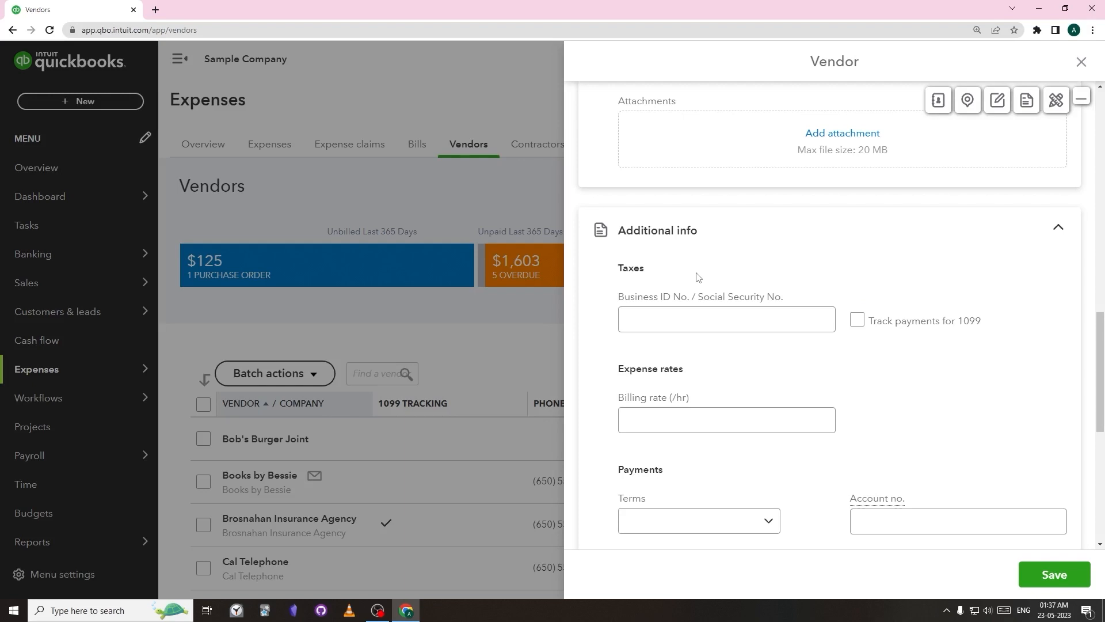
pyautogui.scroll(-1, 696, 277)
pyautogui.click(695, 273)
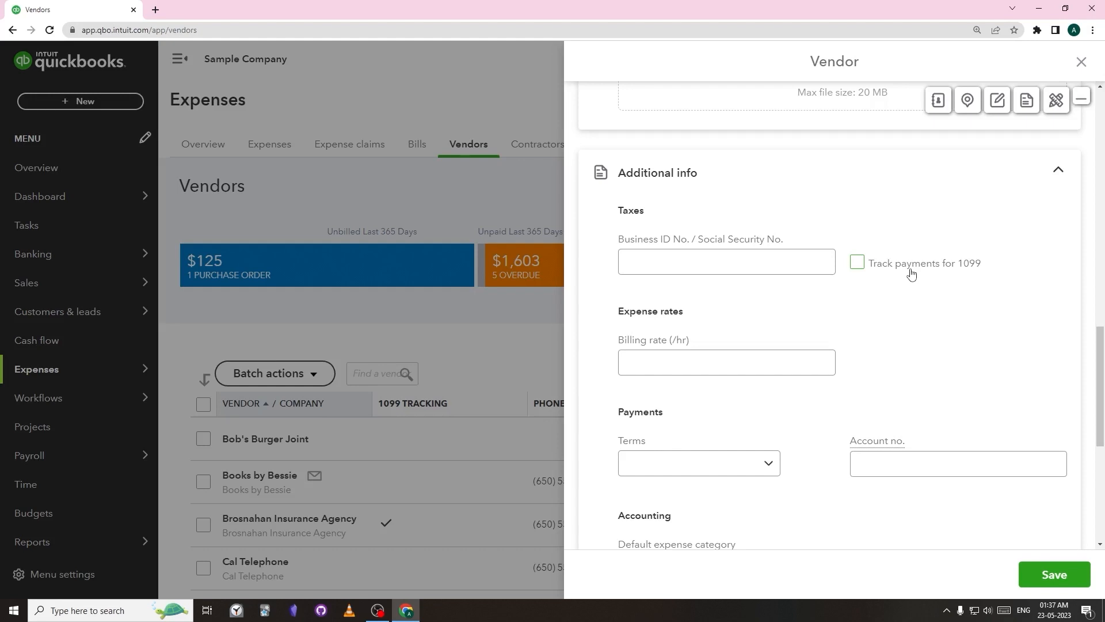
# Set the vendor's payment terms to Net 30, leaving the default expense category unselected
pyautogui.click(814, 357)
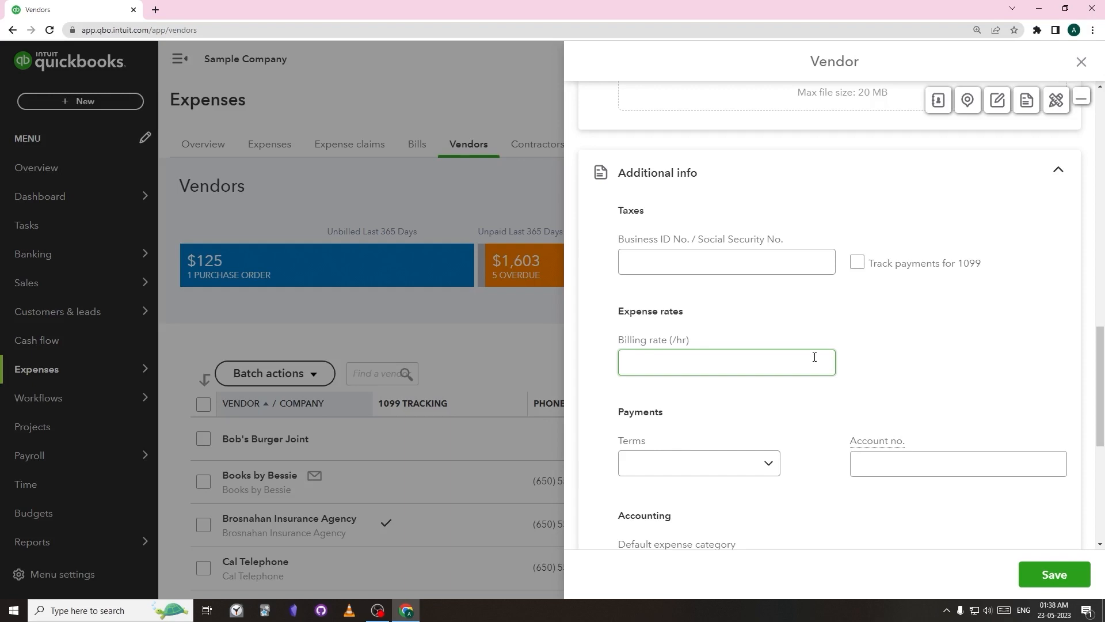
pyautogui.scroll(-3, 794, 329)
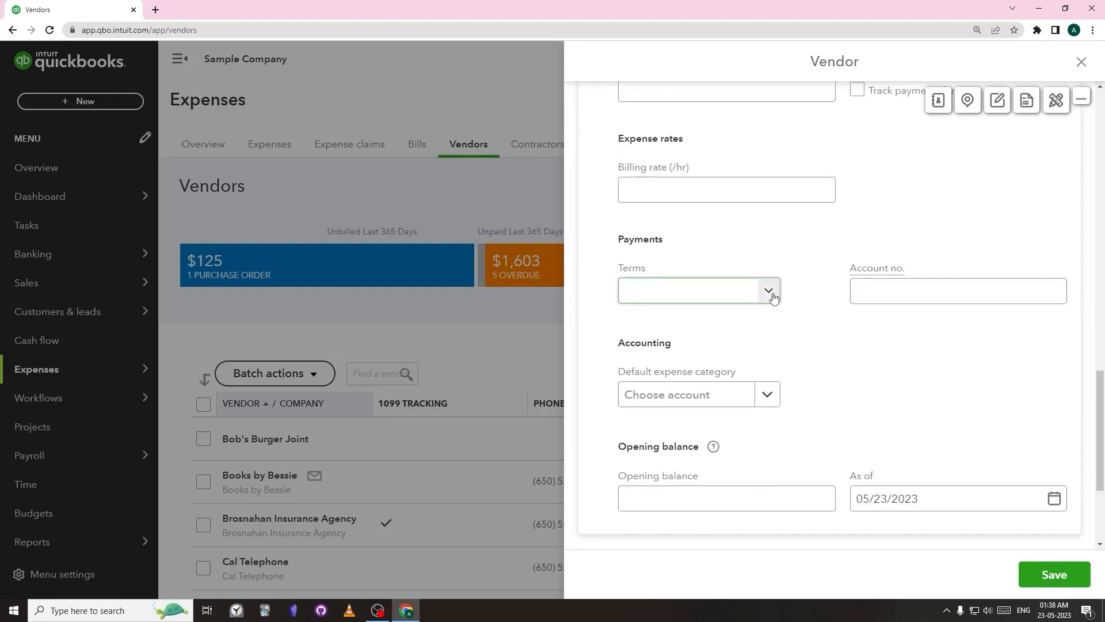
pyautogui.click(769, 291)
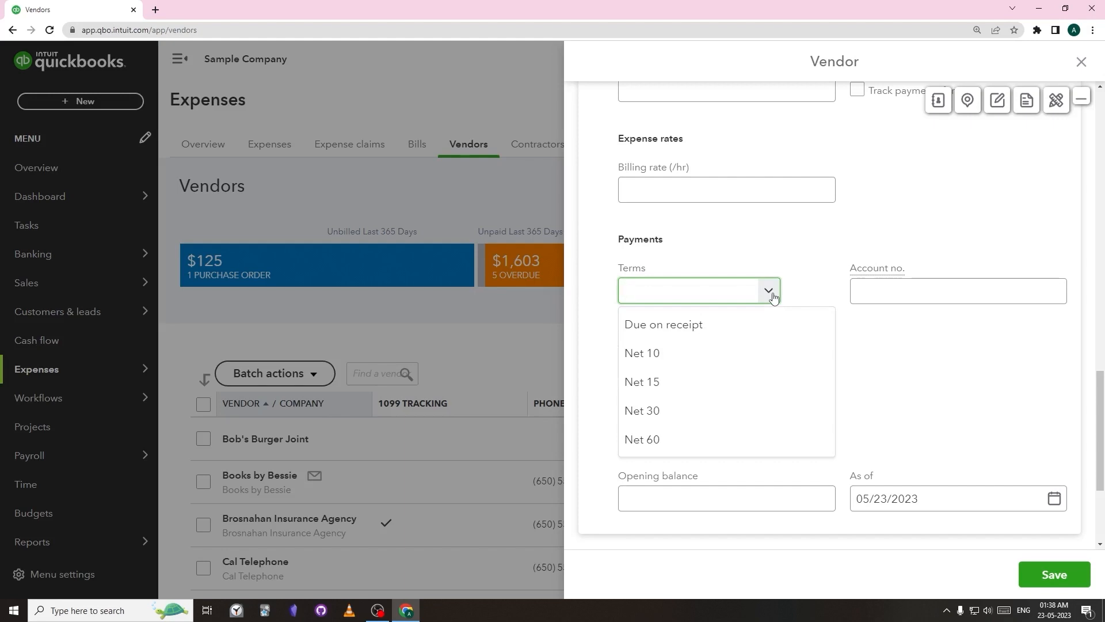
pyautogui.click(742, 411)
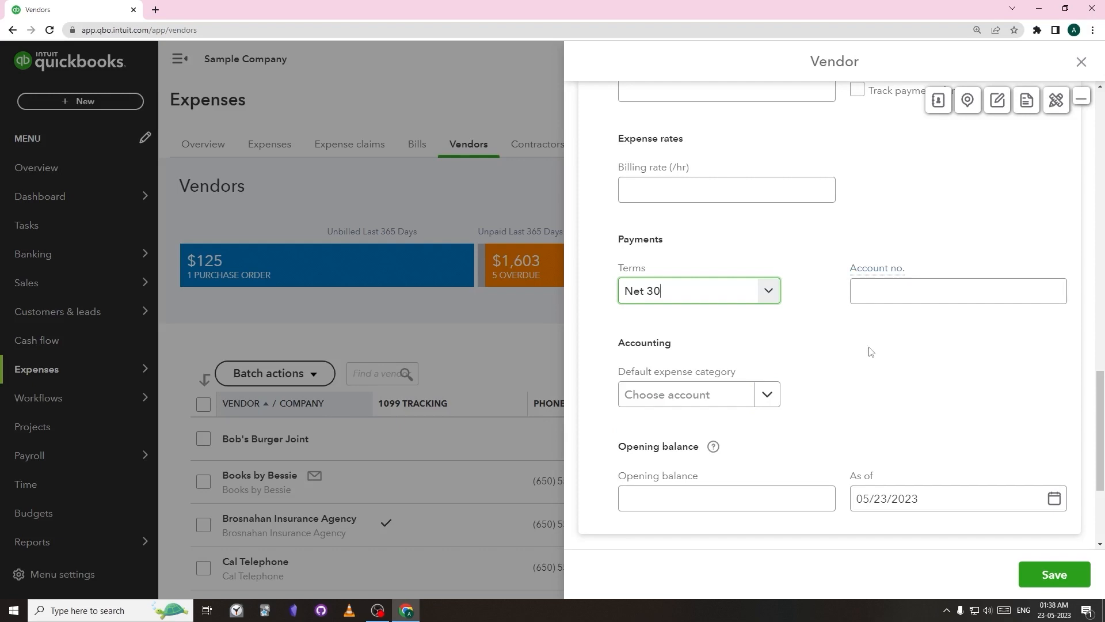
pyautogui.click(769, 403)
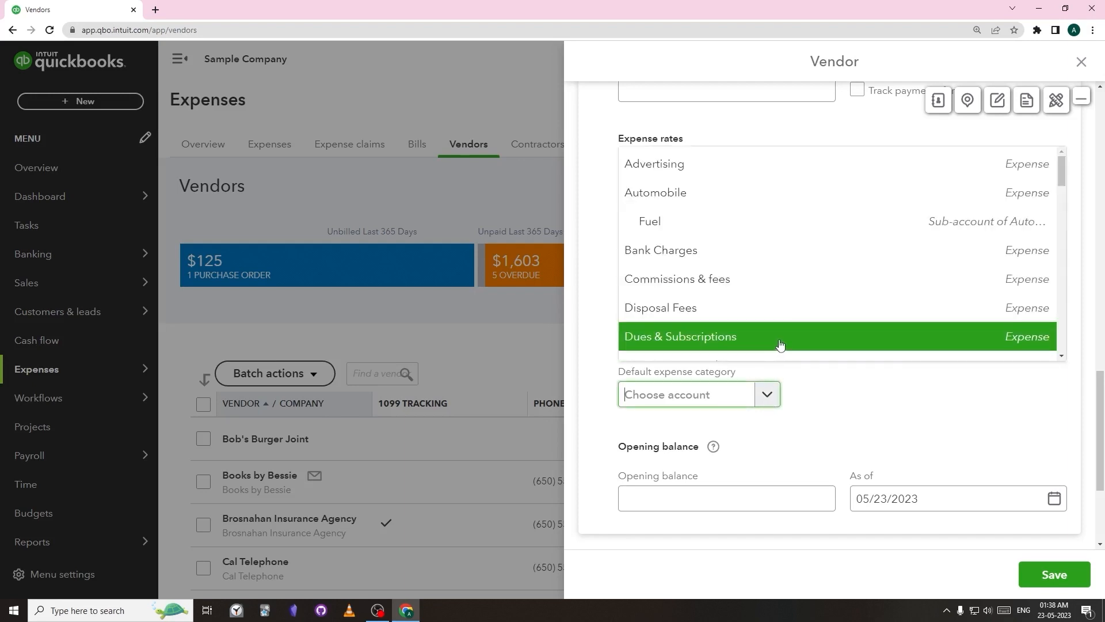
pyautogui.scroll(-3, 791, 334)
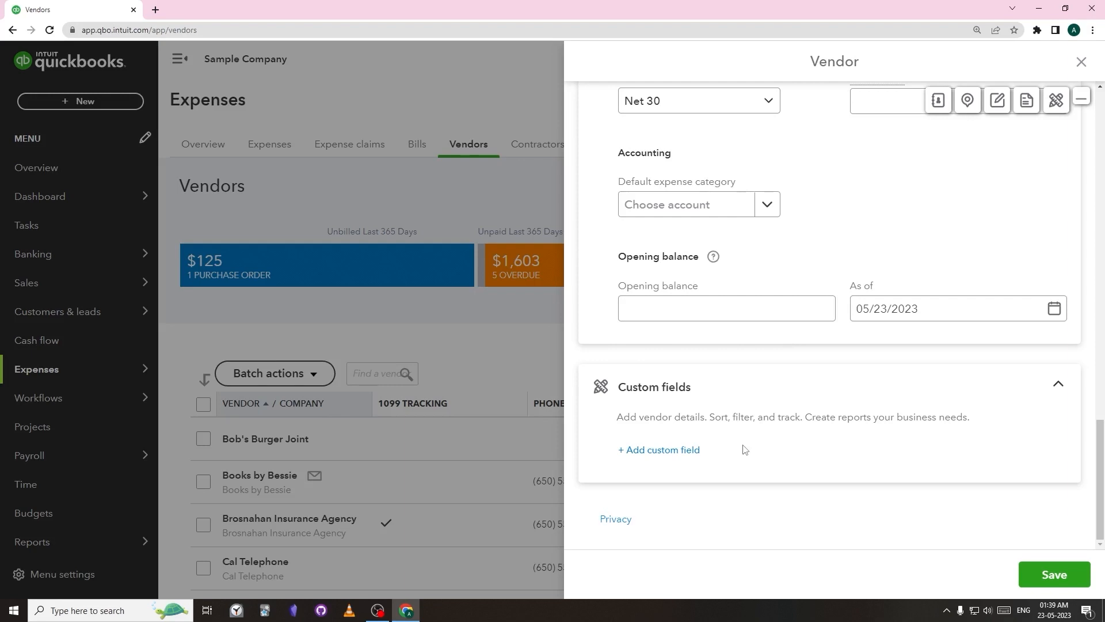
# Skip adding a custom field and save the new vendor
pyautogui.click(677, 454)
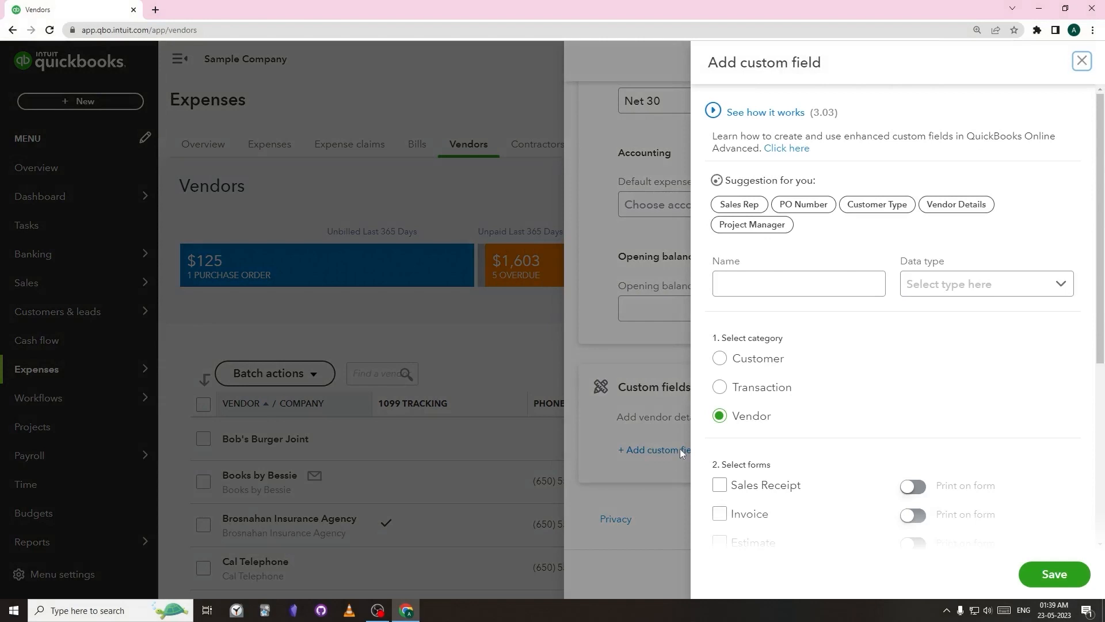
pyautogui.click(680, 448)
pyautogui.scroll(5, 748, 435)
pyautogui.scroll(3, 751, 436)
pyautogui.click(750, 431)
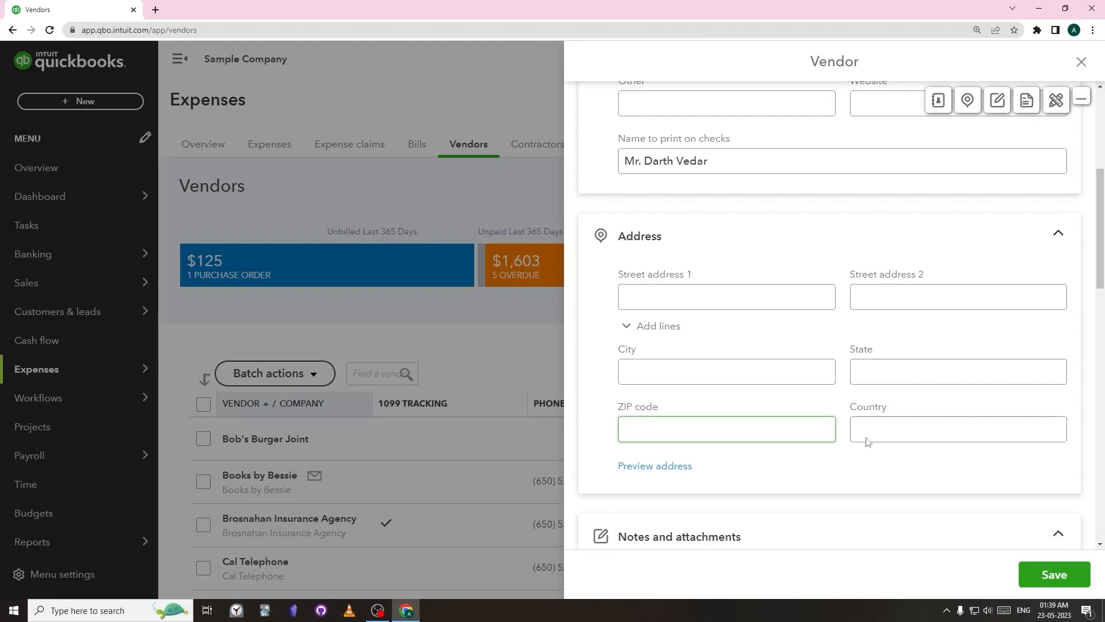
pyautogui.click(1073, 575)
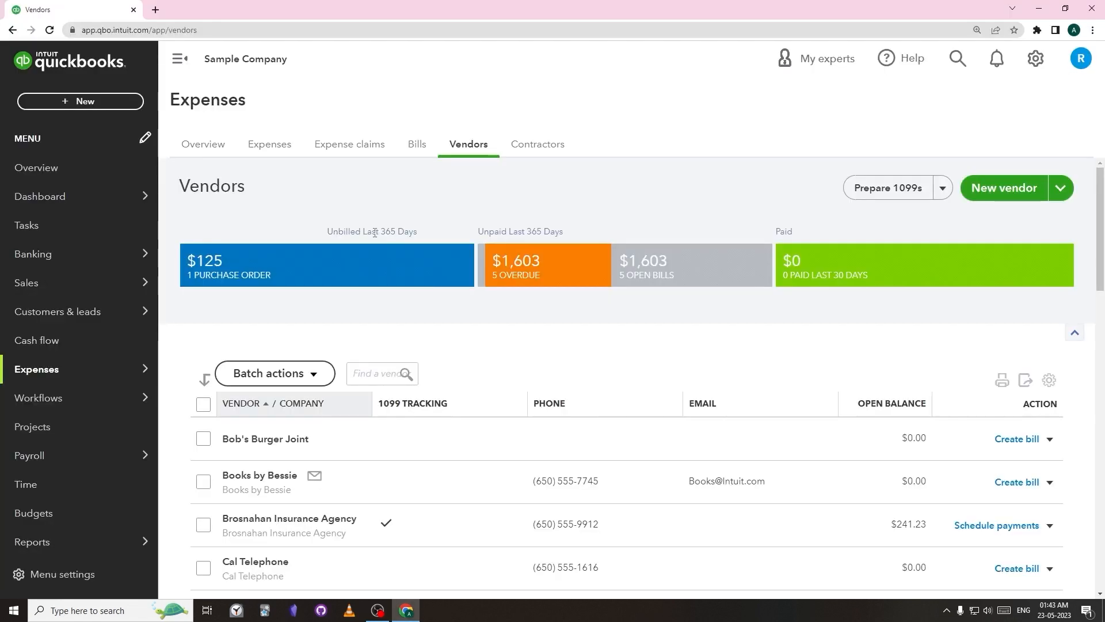
# From the Vendors list, start an Import vendors and upload Book1.xlsx
pyautogui.moveTo(89, 372)
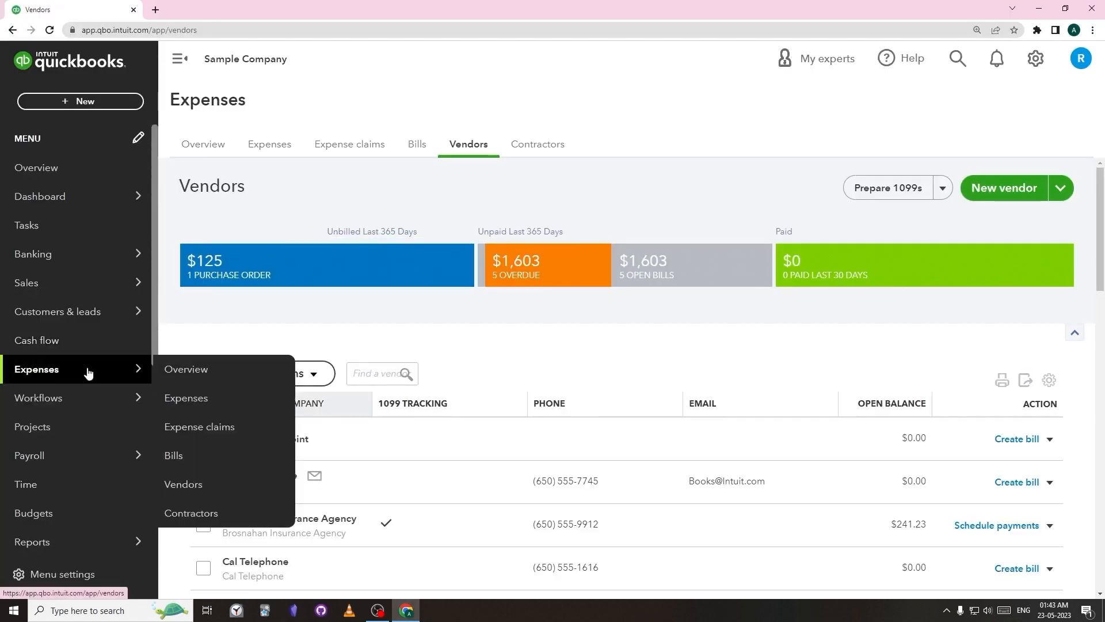
pyautogui.click(230, 490)
pyautogui.press('F11')
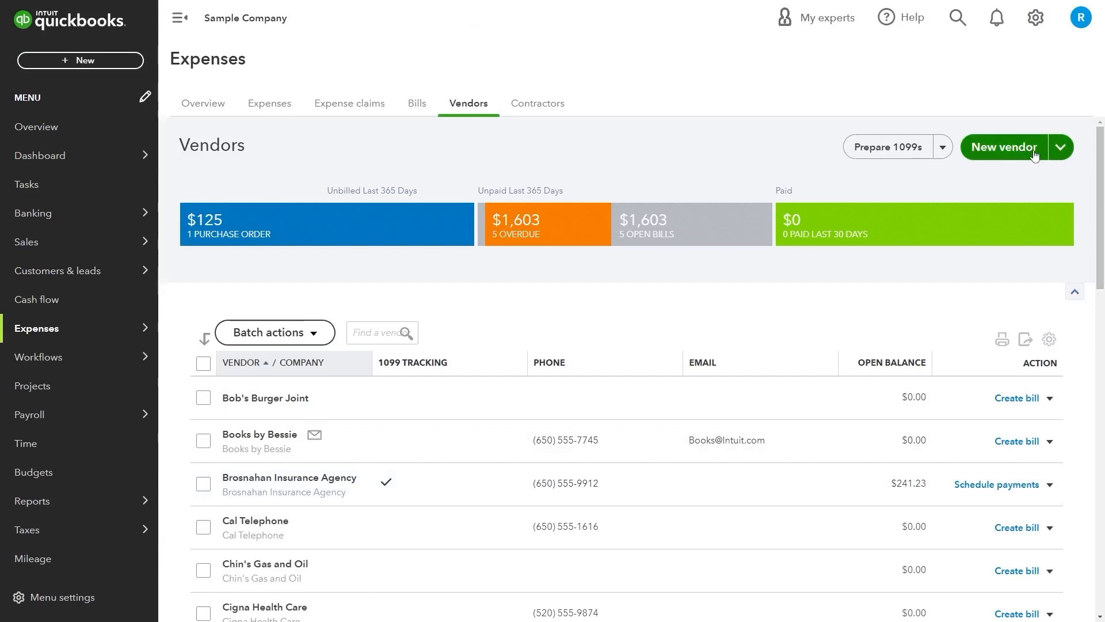
pyautogui.click(1062, 150)
pyautogui.click(1048, 188)
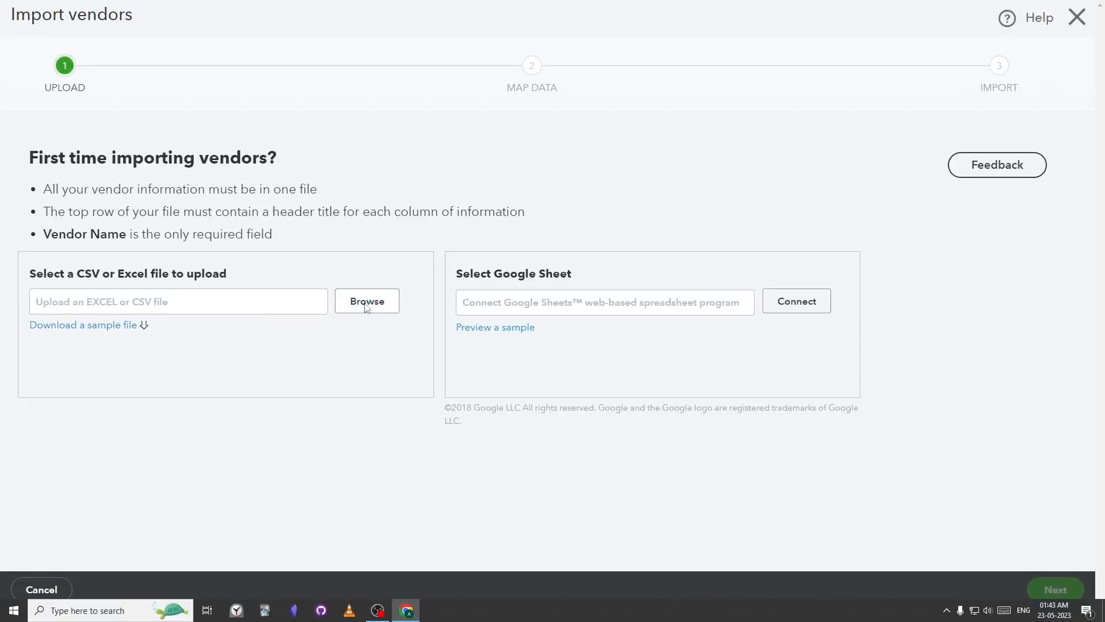
pyautogui.click(367, 301)
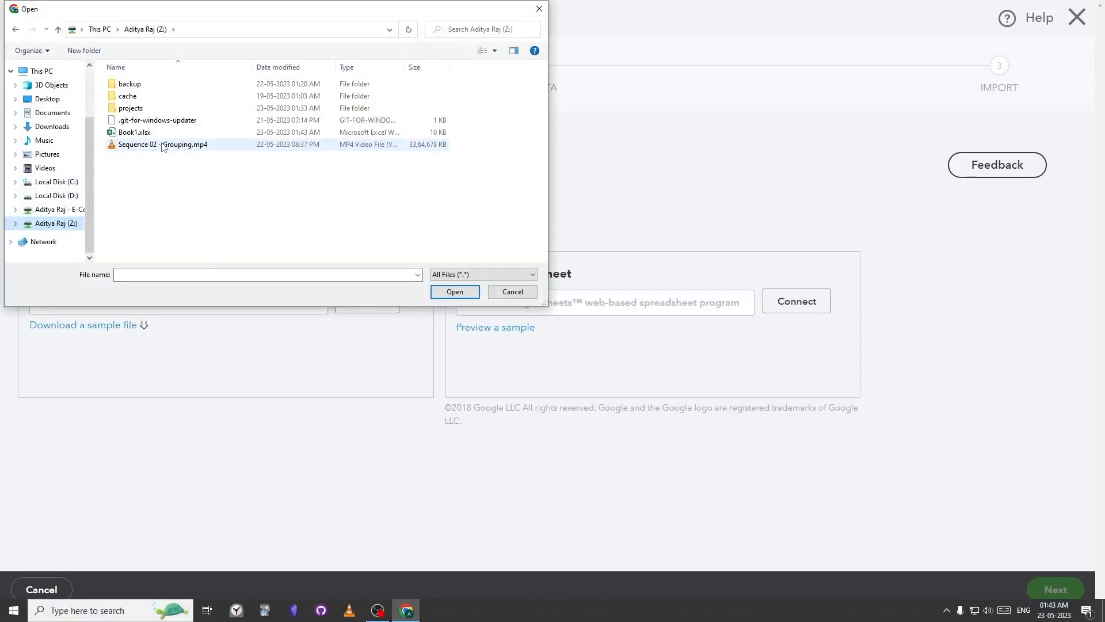
pyautogui.doubleClick(166, 134)
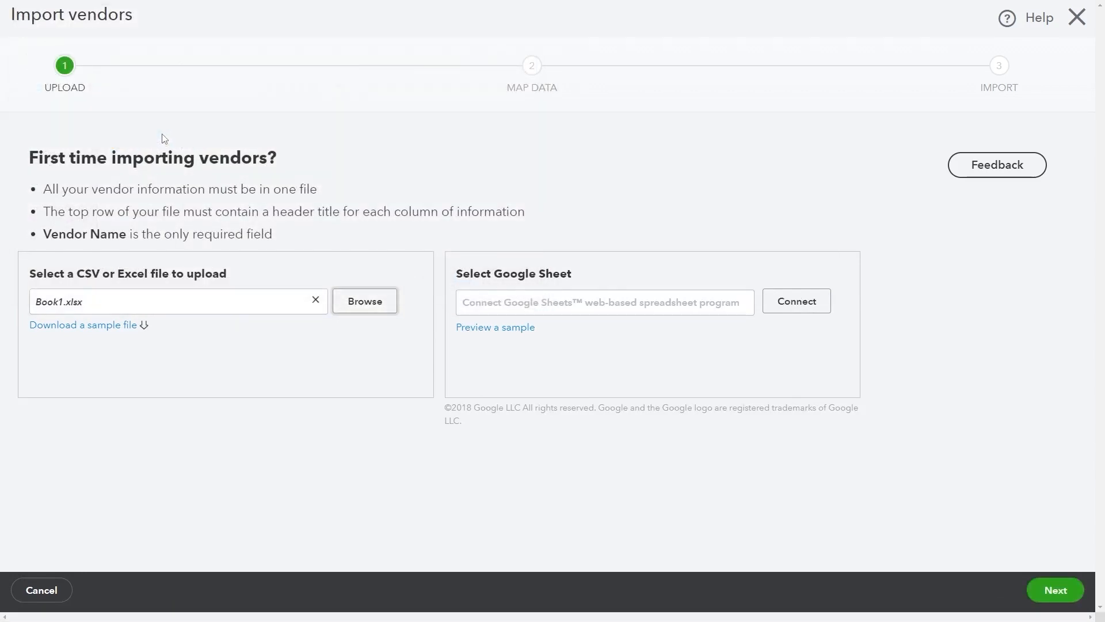
# Map the file's columns, leaving Website unmapped, and advance to the vendor review
pyautogui.click(1055, 593)
pyautogui.scroll(-2, 656, 504)
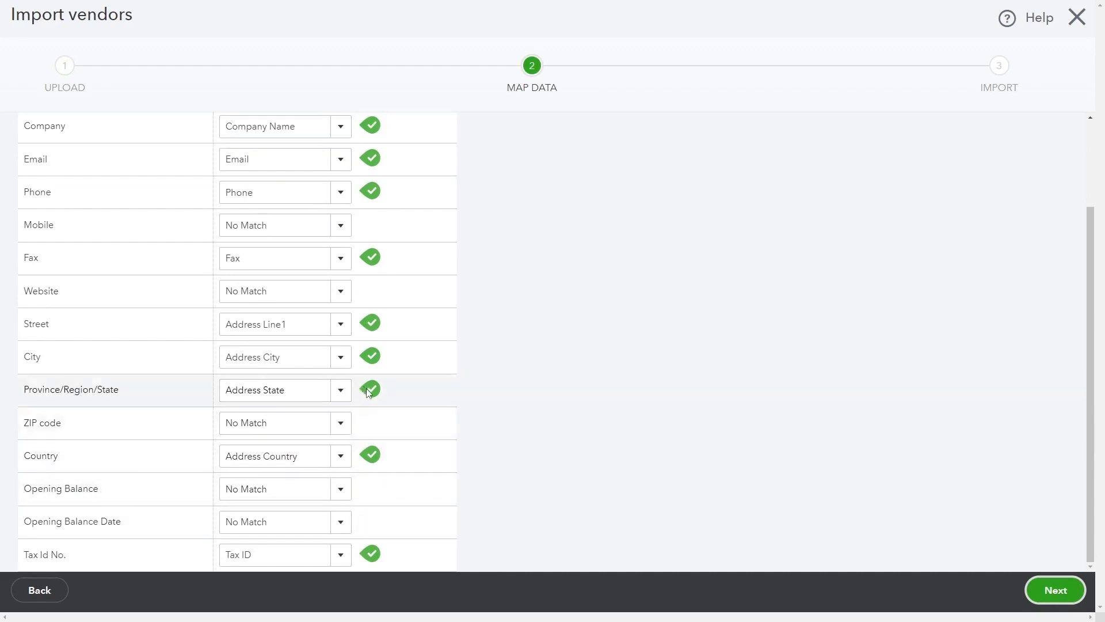
pyautogui.scroll(1, 366, 391)
pyautogui.click(340, 348)
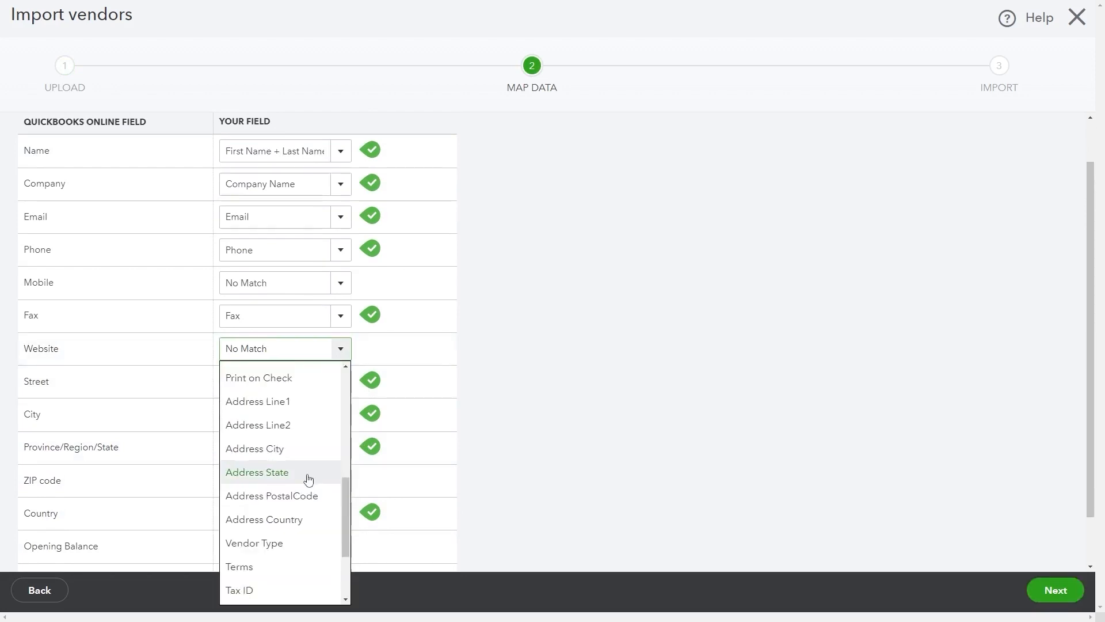
pyautogui.scroll(3, 309, 480)
pyautogui.click(696, 415)
pyautogui.scroll(-1, 696, 415)
pyautogui.scroll(2, 698, 418)
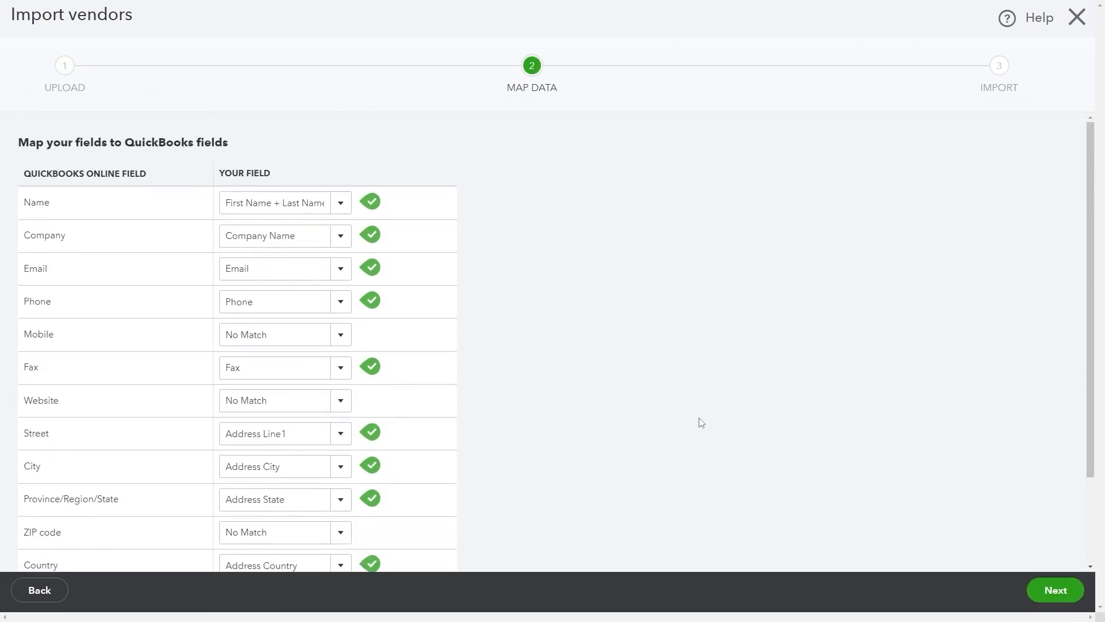
pyautogui.click(1056, 590)
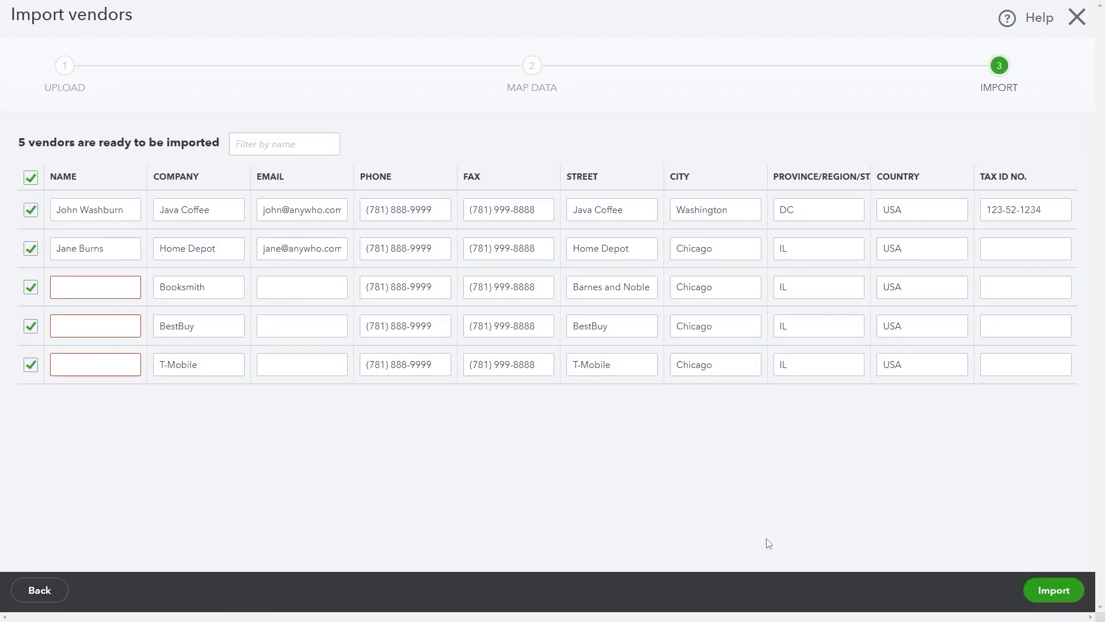
# Fill in the missing contact names for Booksmith, BestBuy and T-Mobile, then import the five vendors
pyautogui.click(104, 289)
pyautogui.write('Jane Doe')
pyautogui.press('Tab')
pyautogui.click(106, 324)
pyautogui.write('Jane Doe Jr')
pyautogui.click(116, 364)
pyautogui.write('John Doe Sr')
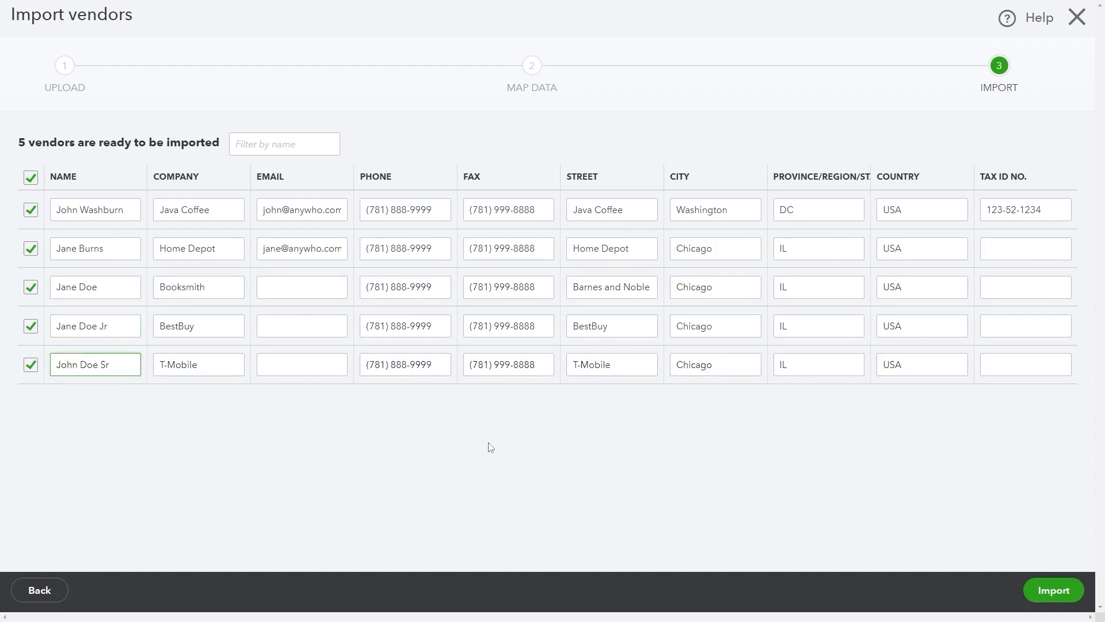
pyautogui.click(1069, 588)
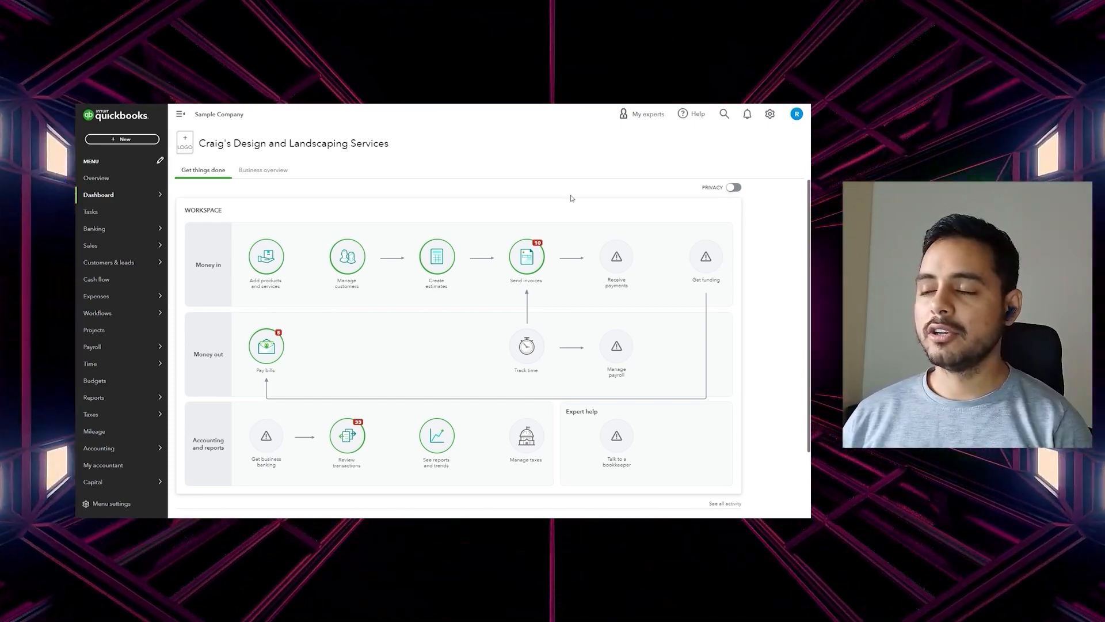
# Open the Products and Services list from the settings lists and start a new item
pyautogui.click(771, 115)
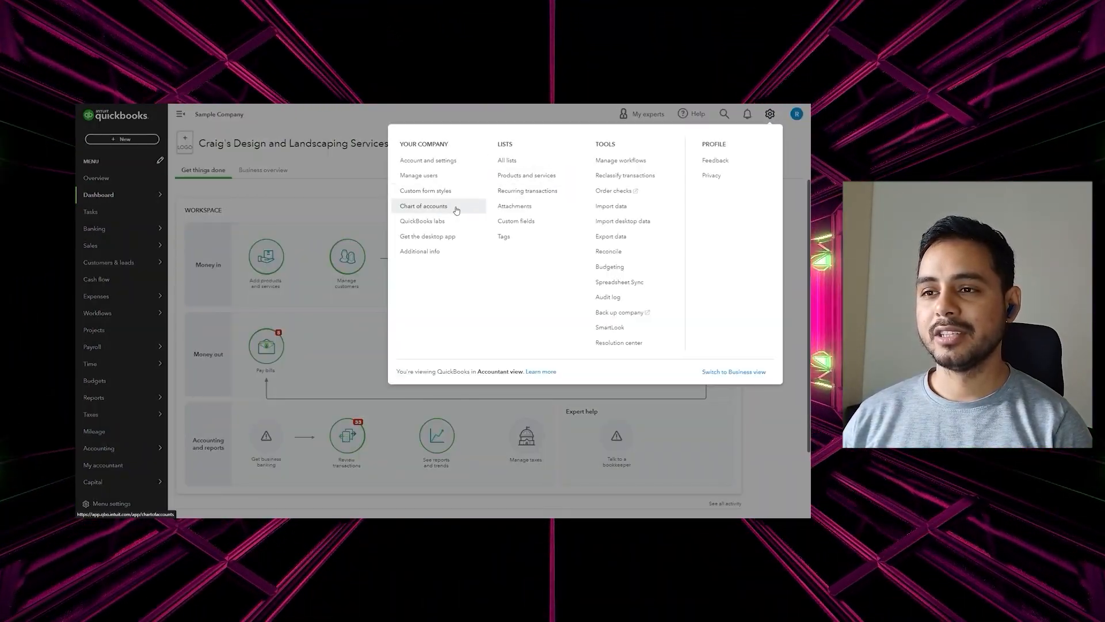
pyautogui.hotkey('ctrl', '+')
pyautogui.hotkey('ctrl', '+')
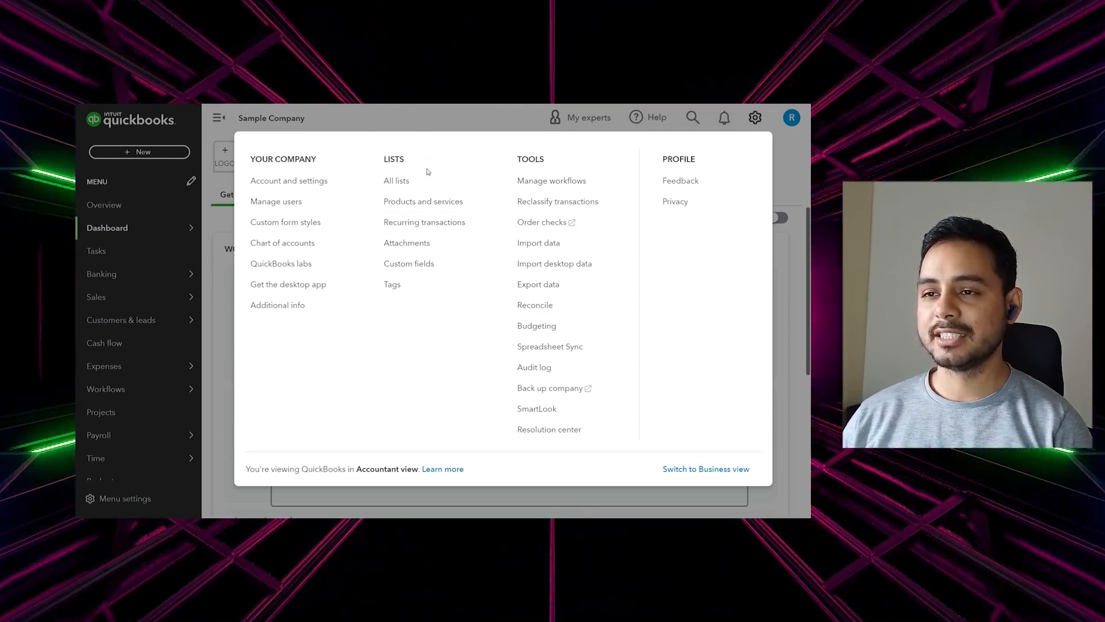
pyautogui.click(423, 202)
pyautogui.click(728, 218)
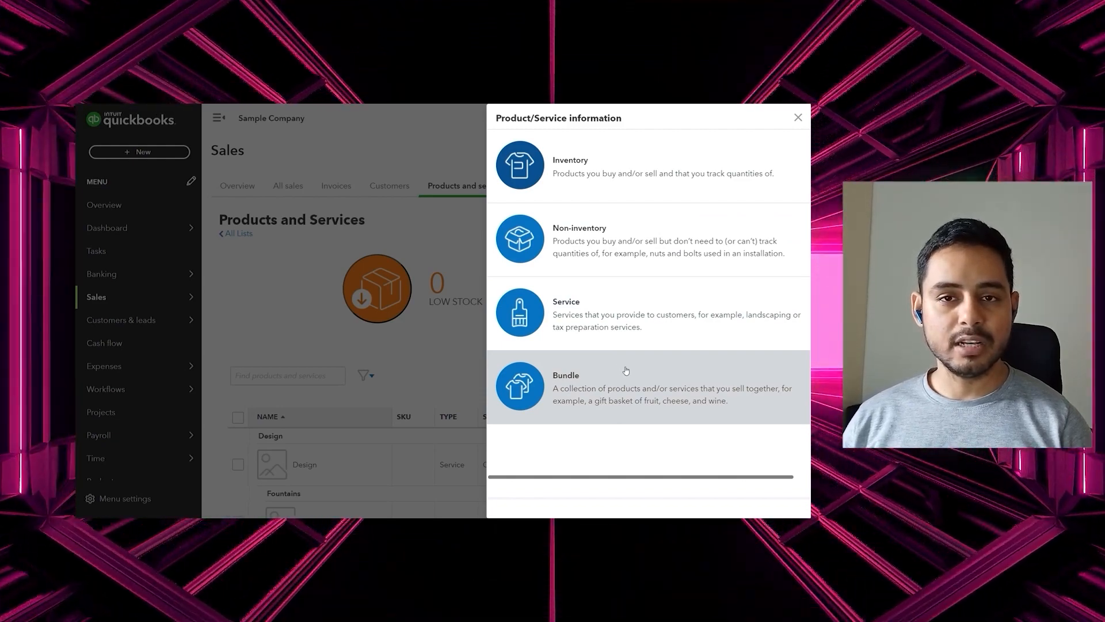
# Create an Inventory item named Light Saber with SKU 12345678 in the Pest Control category
pyautogui.moveTo(807, 106)
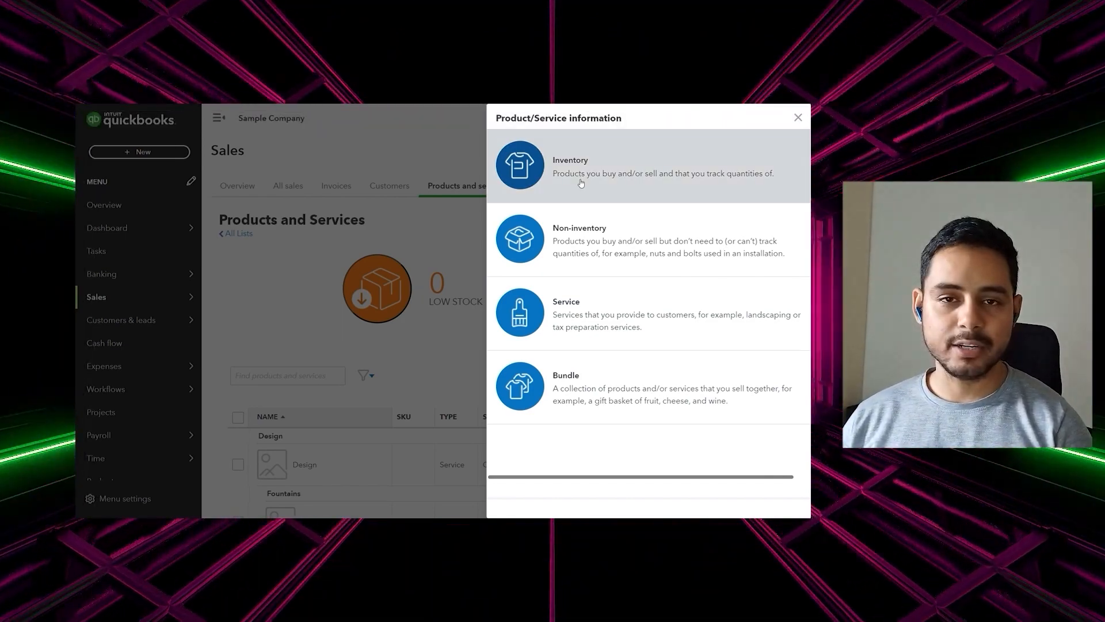
pyautogui.click(581, 183)
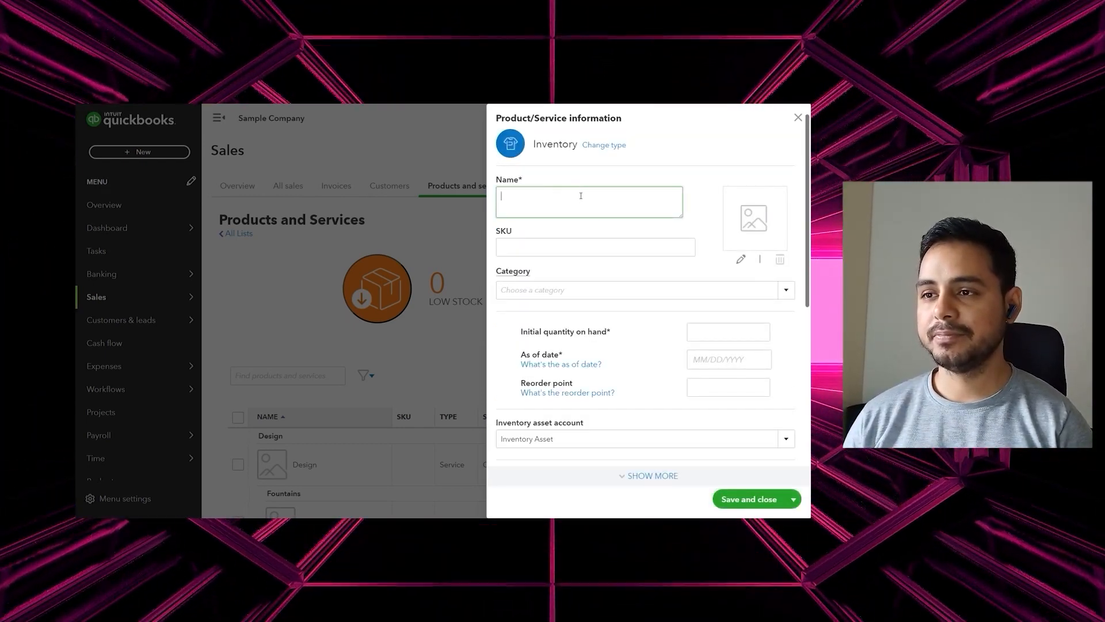
pyautogui.write('Light Saber')
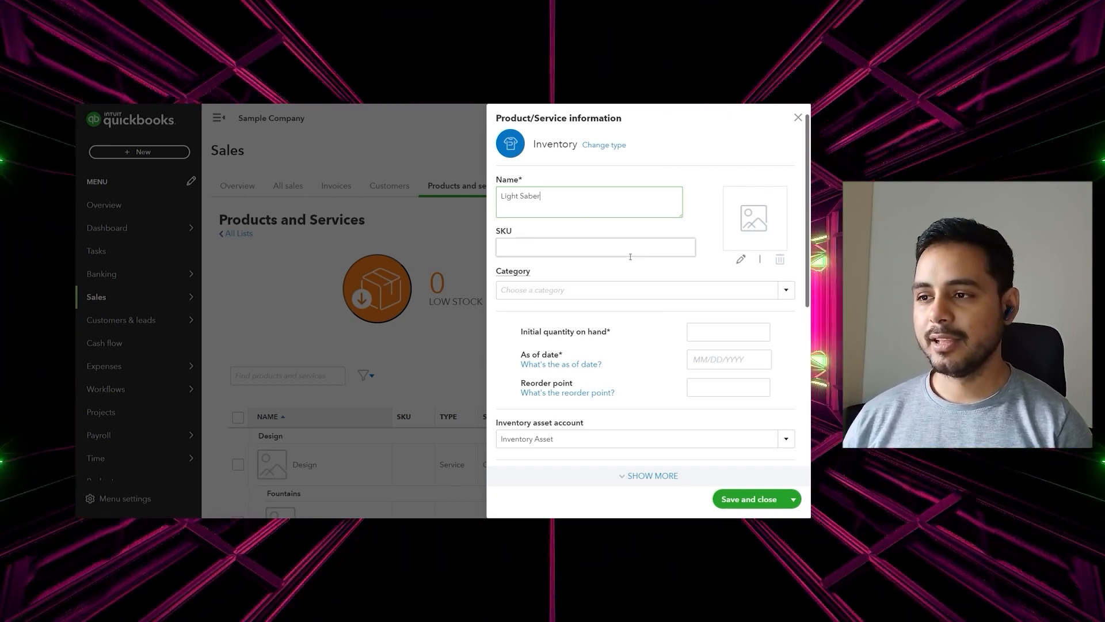
pyautogui.click(636, 246)
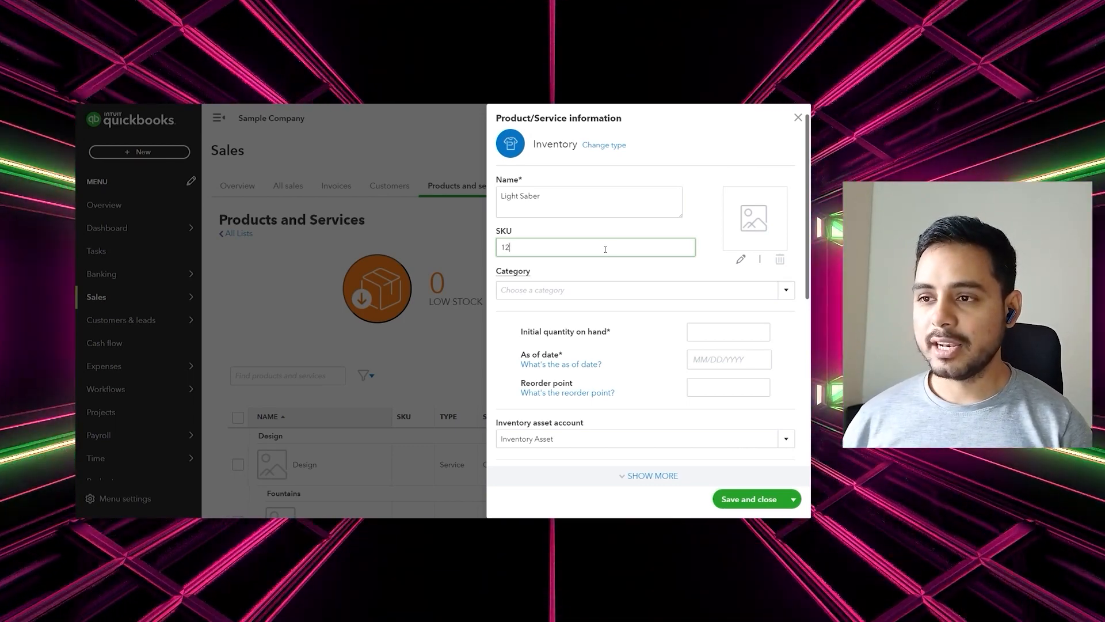
pyautogui.write('78')
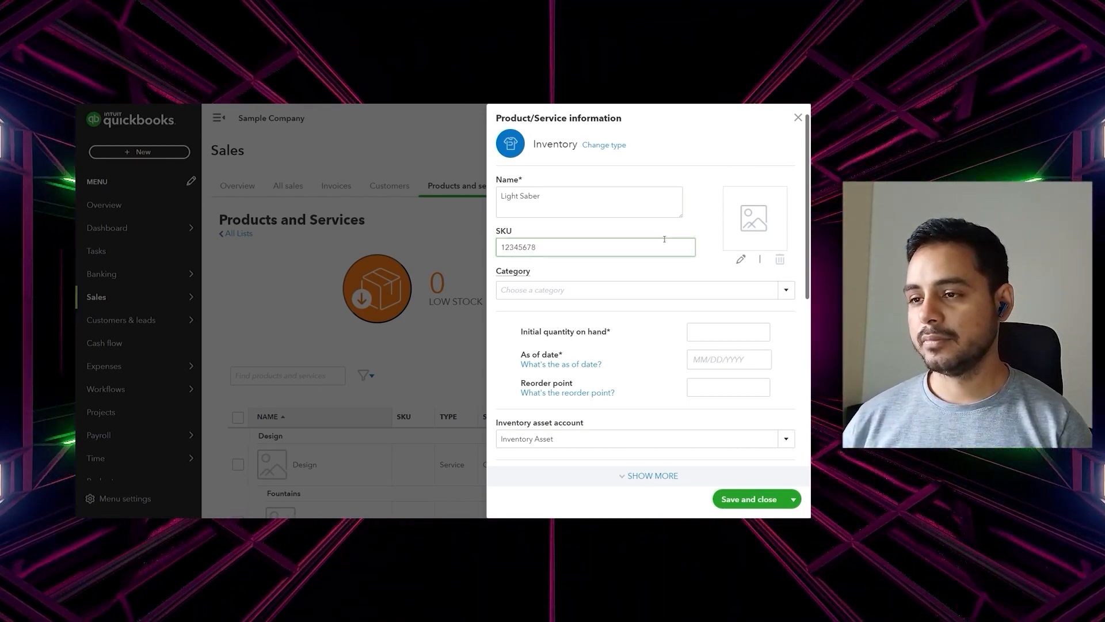
pyautogui.click(662, 233)
pyautogui.scroll(-1, 629, 287)
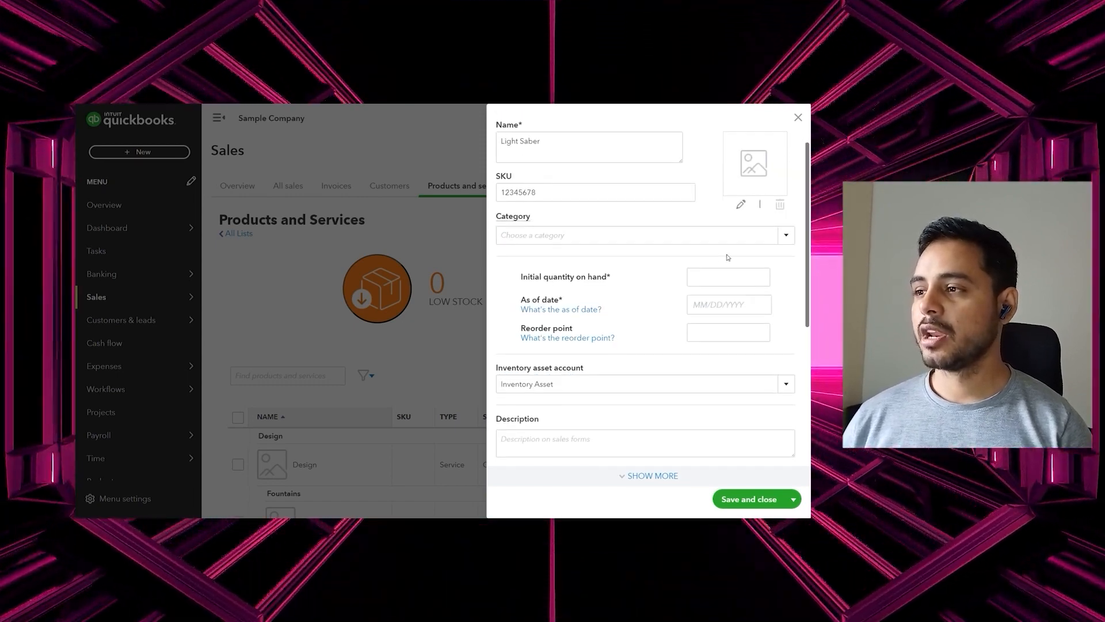
pyautogui.click(786, 236)
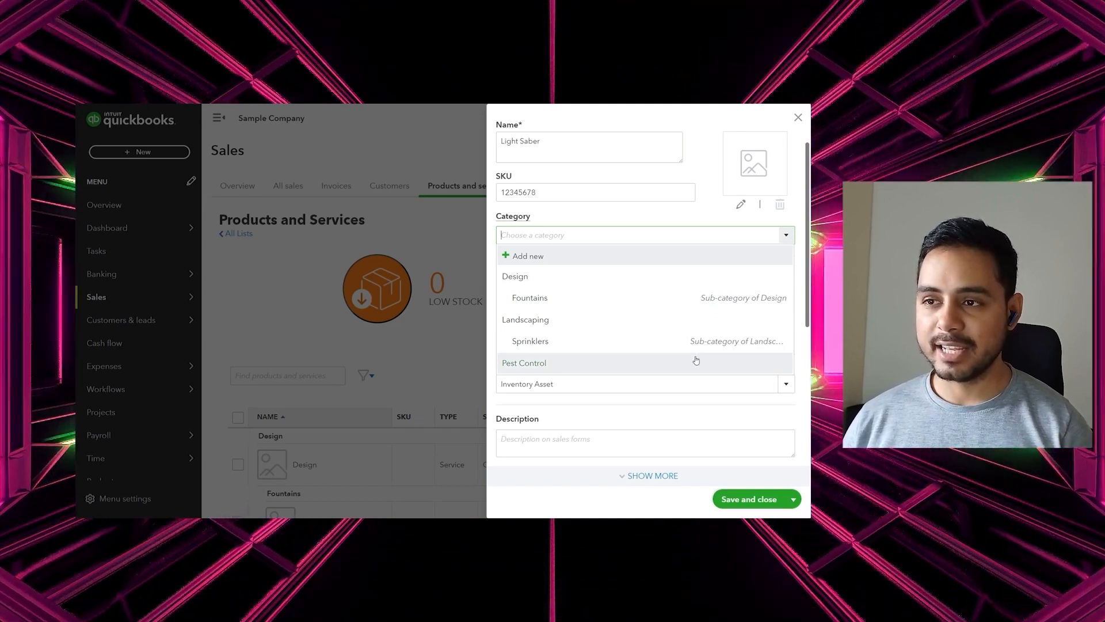
pyautogui.click(694, 357)
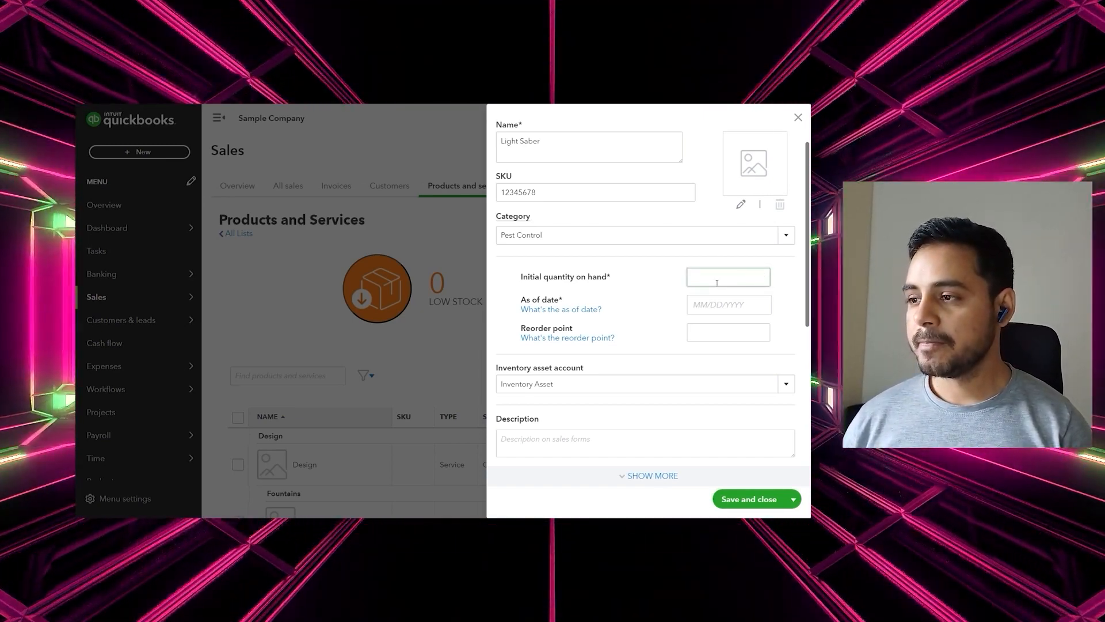
# Give Light Saber 100 on hand as of 04/27/2023 and a reorder point of 20
pyautogui.write('100')
pyautogui.click(713, 307)
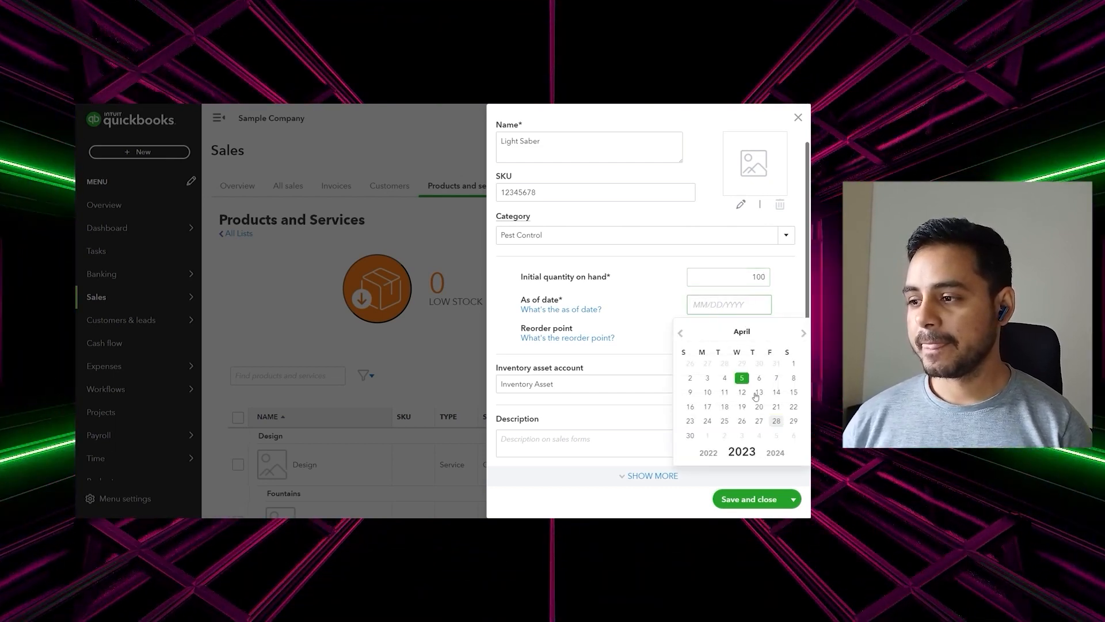
pyautogui.click(760, 422)
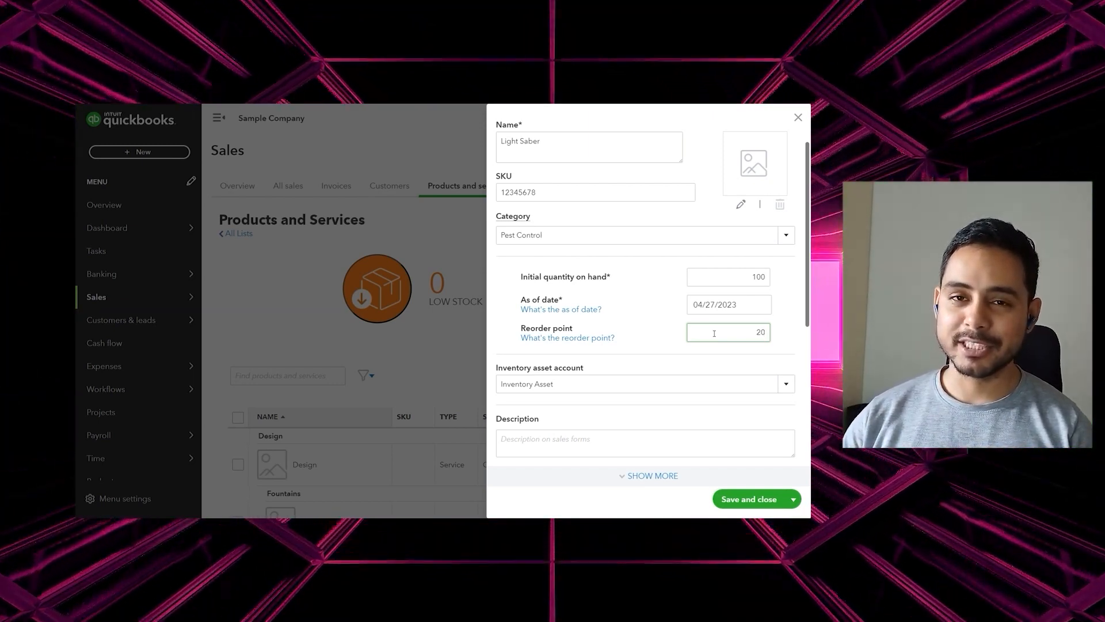
pyautogui.click(607, 251)
pyautogui.scroll(-3, 607, 252)
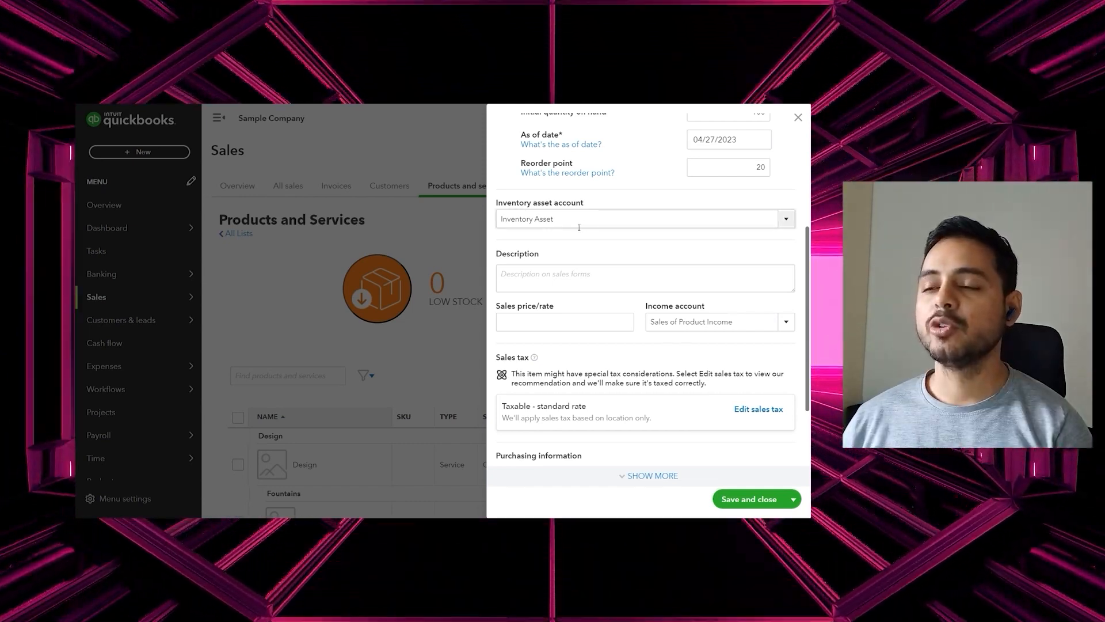
# Describe Light Saber as a weapon of mass destruction, priced 200, with Sales of Product Income account
pyautogui.click(564, 256)
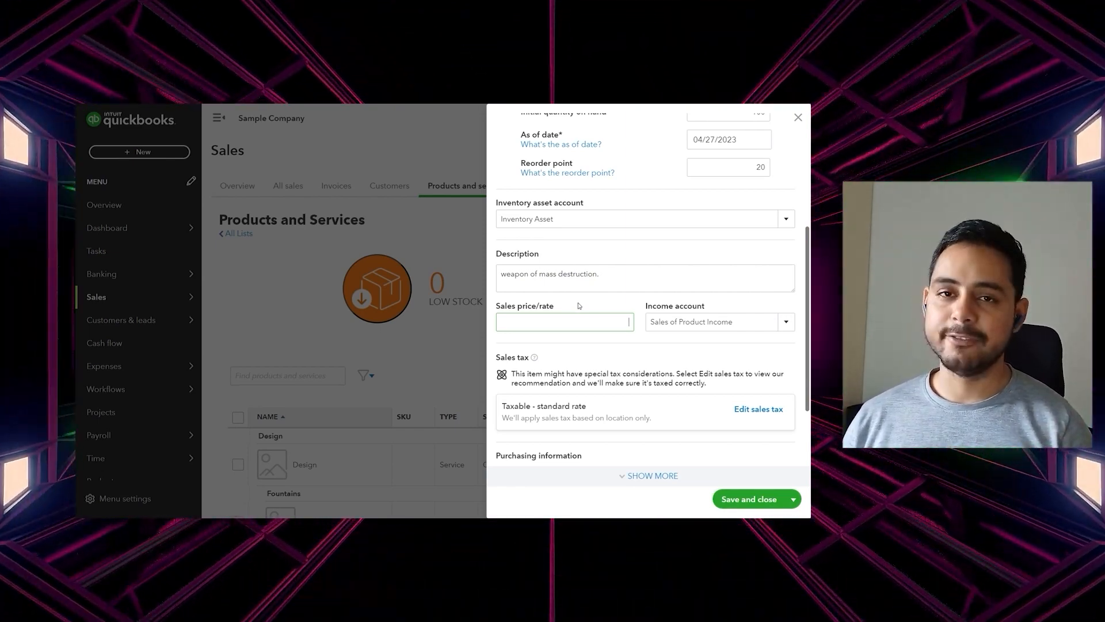
pyautogui.write('200')
pyautogui.press('Tab')
pyautogui.scroll(-1, 592, 432)
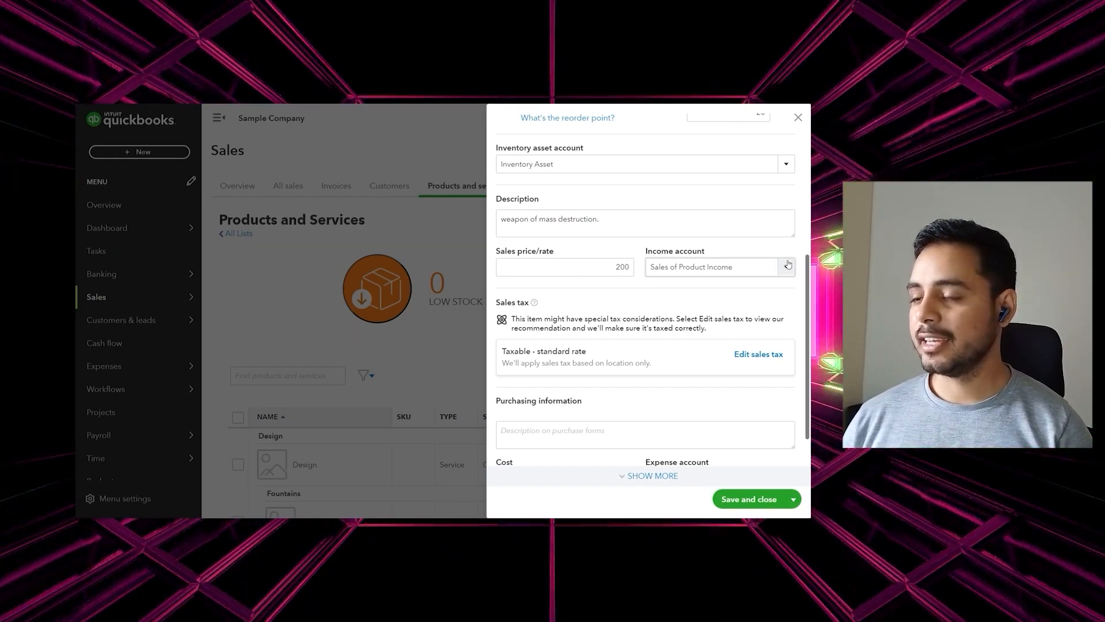
pyautogui.click(788, 266)
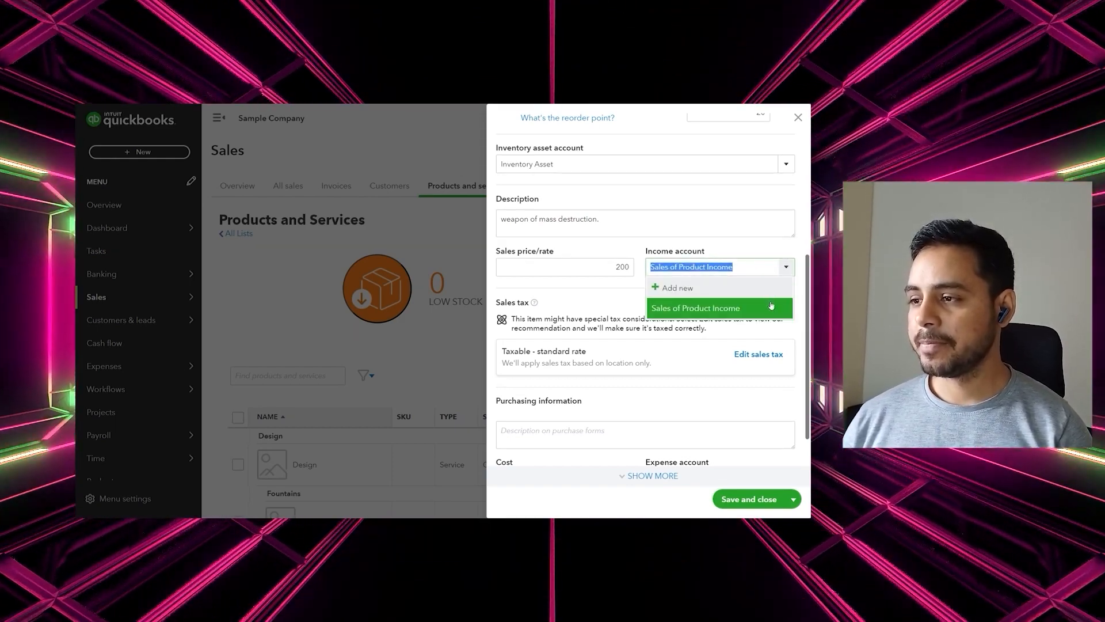
pyautogui.click(771, 305)
pyautogui.scroll(-1, 768, 302)
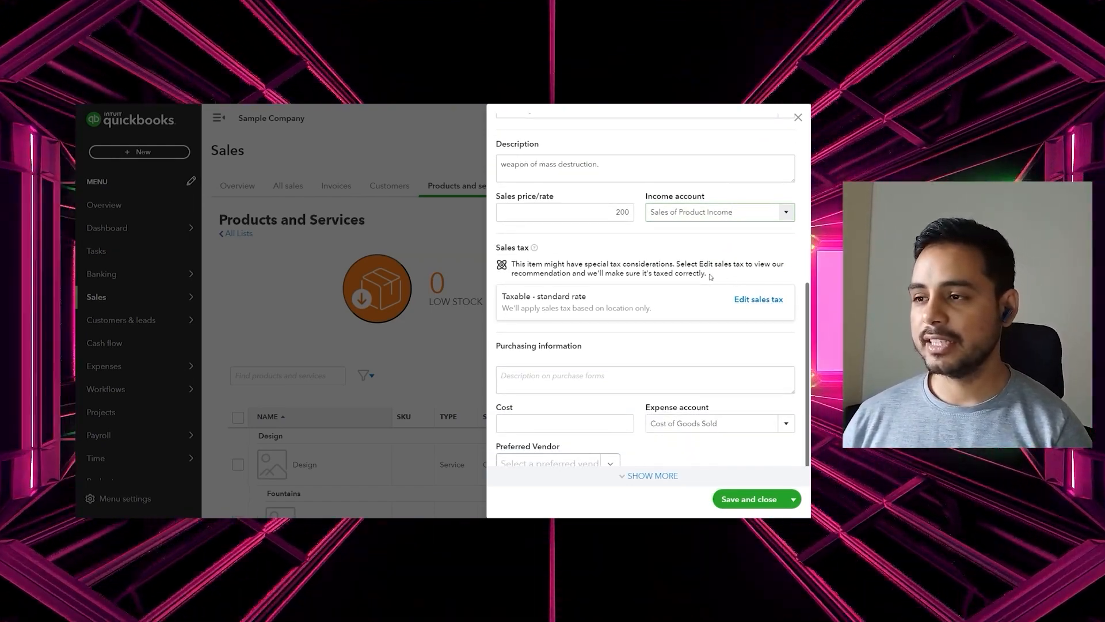
pyautogui.scroll(-1, 710, 277)
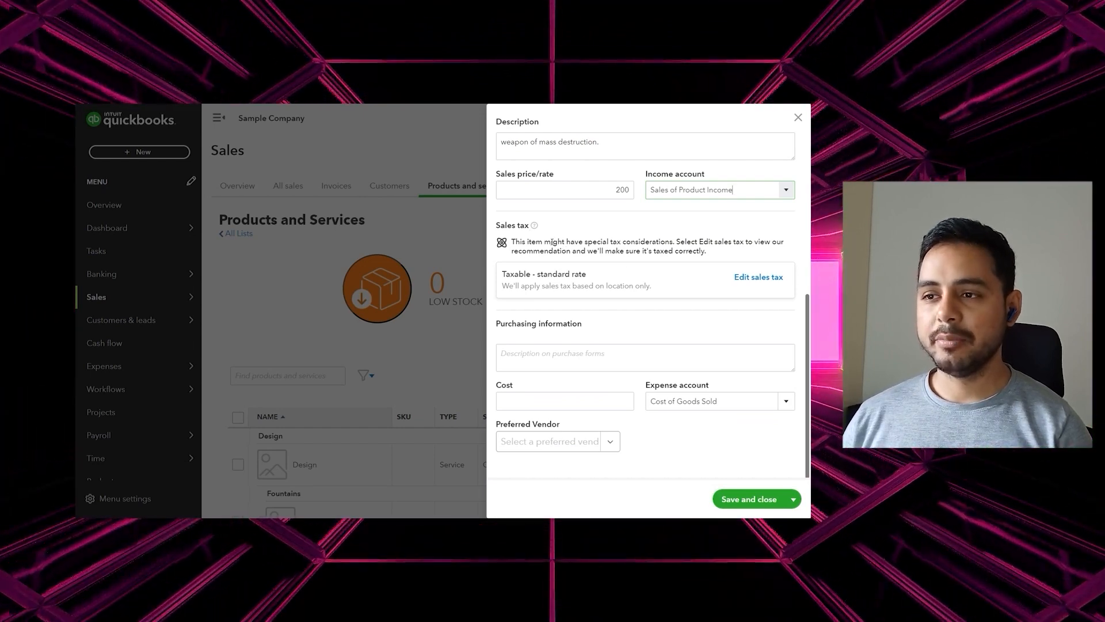
pyautogui.moveTo(535, 226)
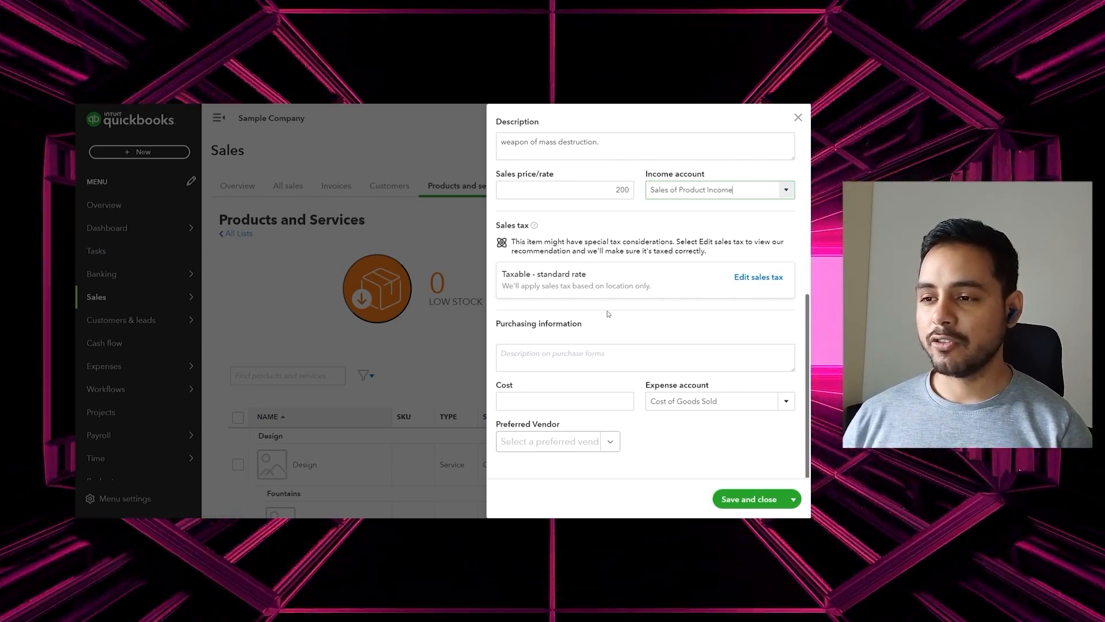
pyautogui.click(582, 362)
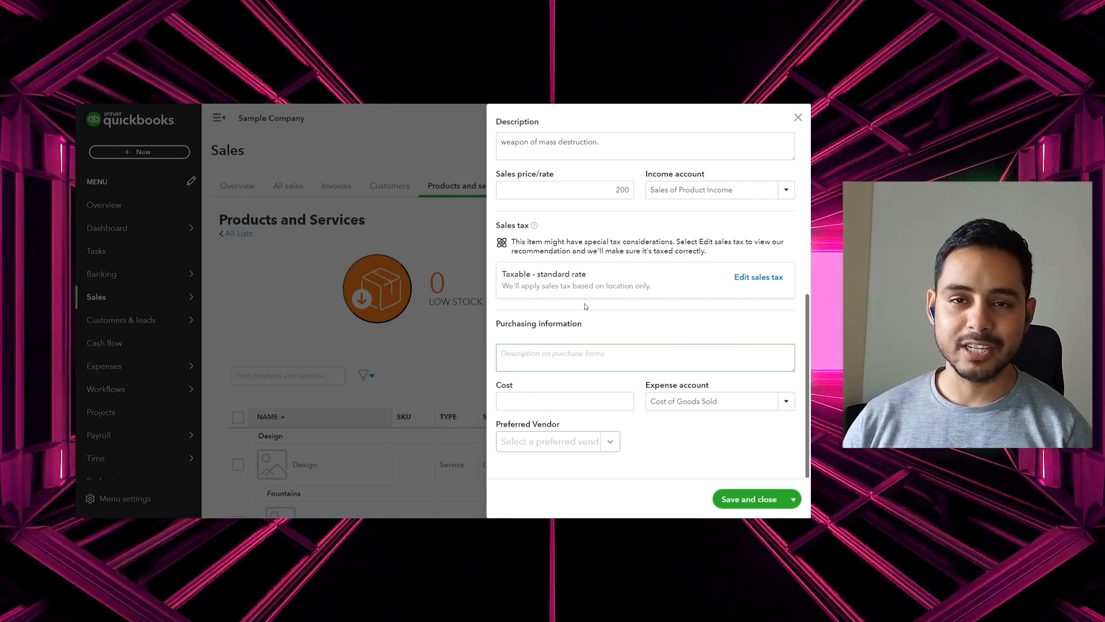
# Add purchase description 'I need weapons', cost 100, Brosnahan Insurance Agency as vendor, and save
pyautogui.write('I need weapons')
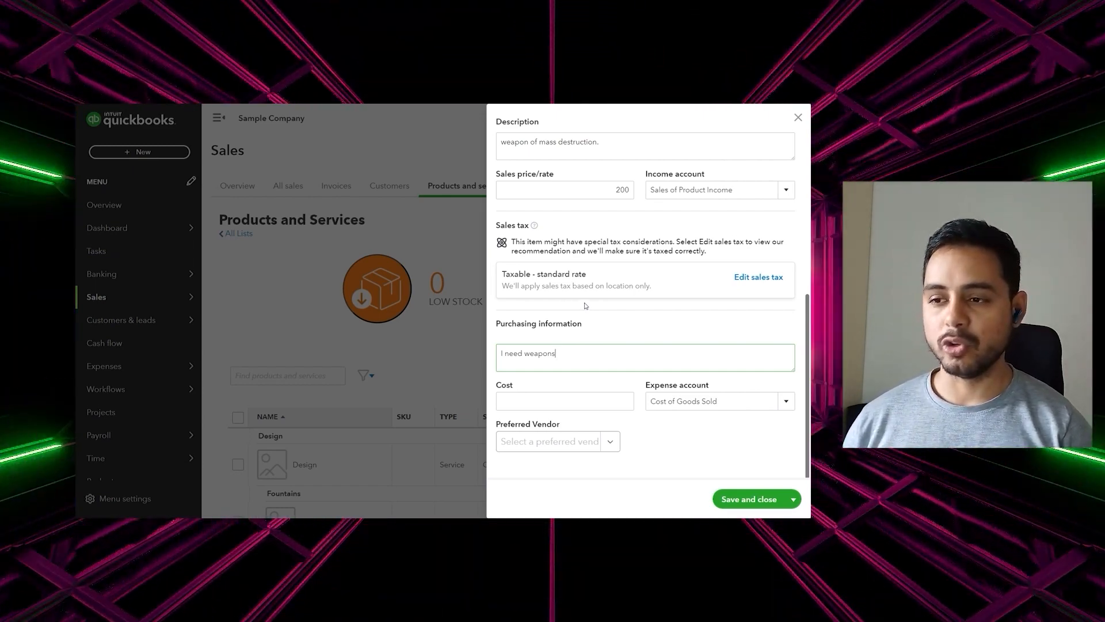
pyautogui.press('Tab')
pyautogui.write('100')
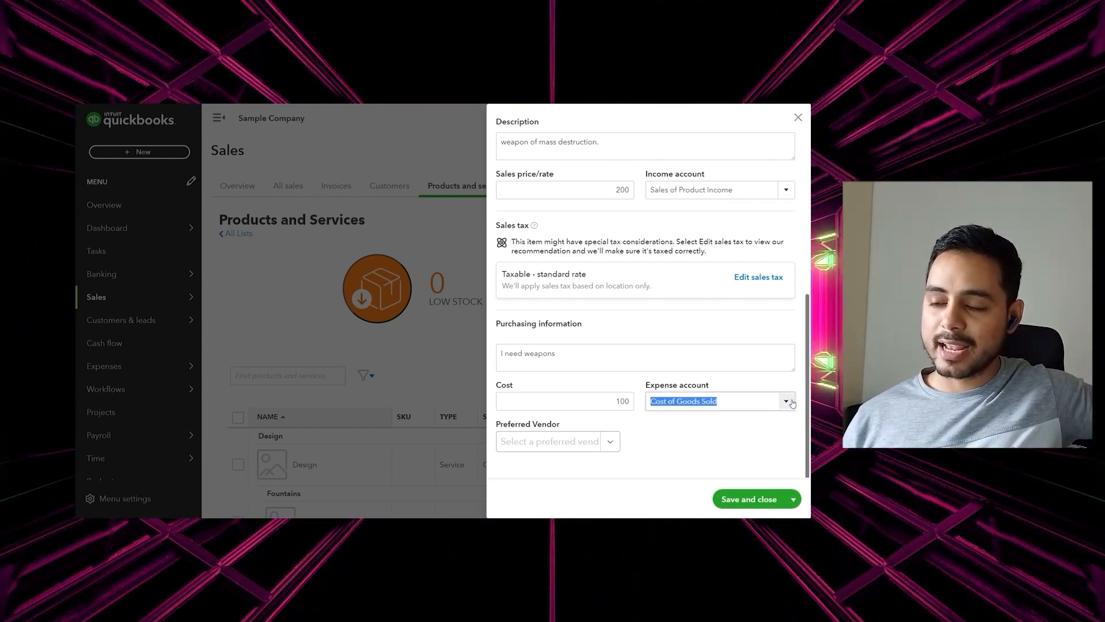
pyautogui.click(792, 403)
pyautogui.click(788, 388)
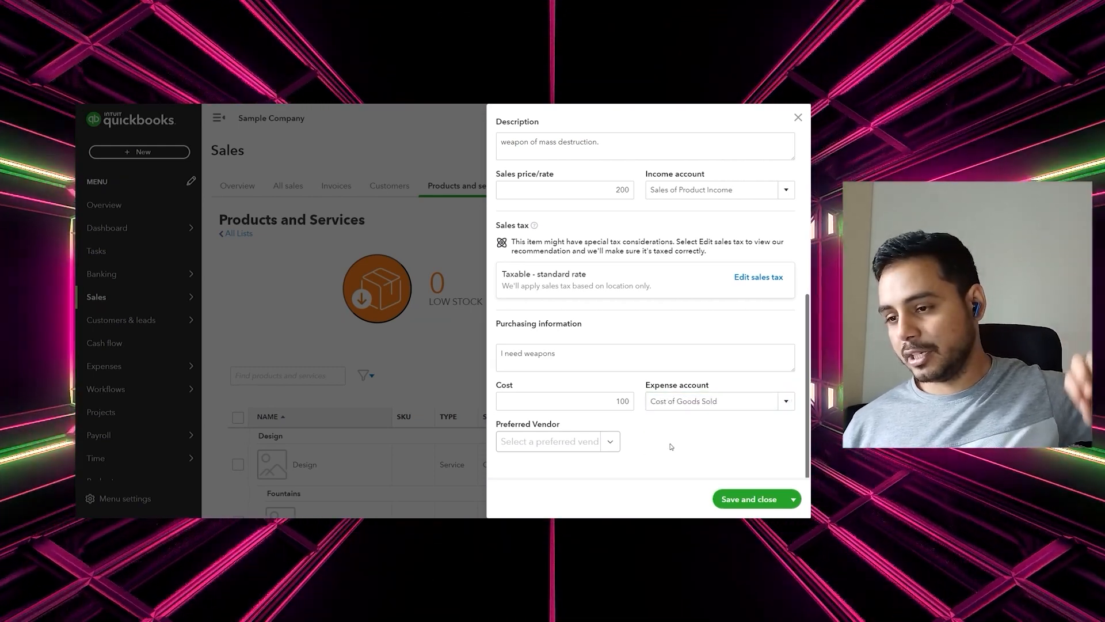
pyautogui.click(609, 442)
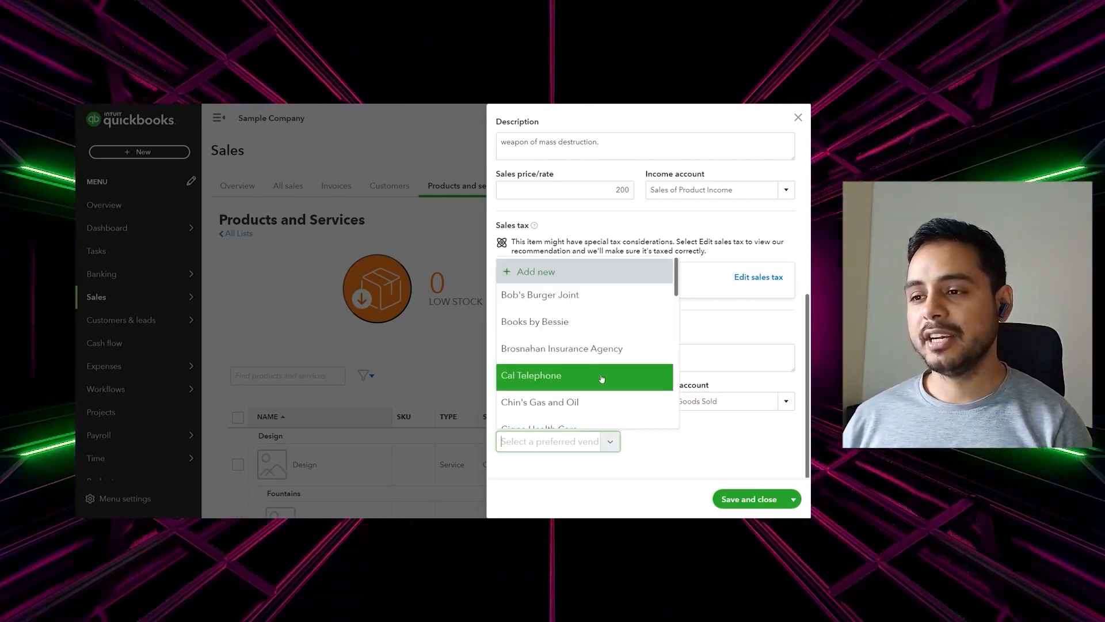
pyautogui.click(598, 348)
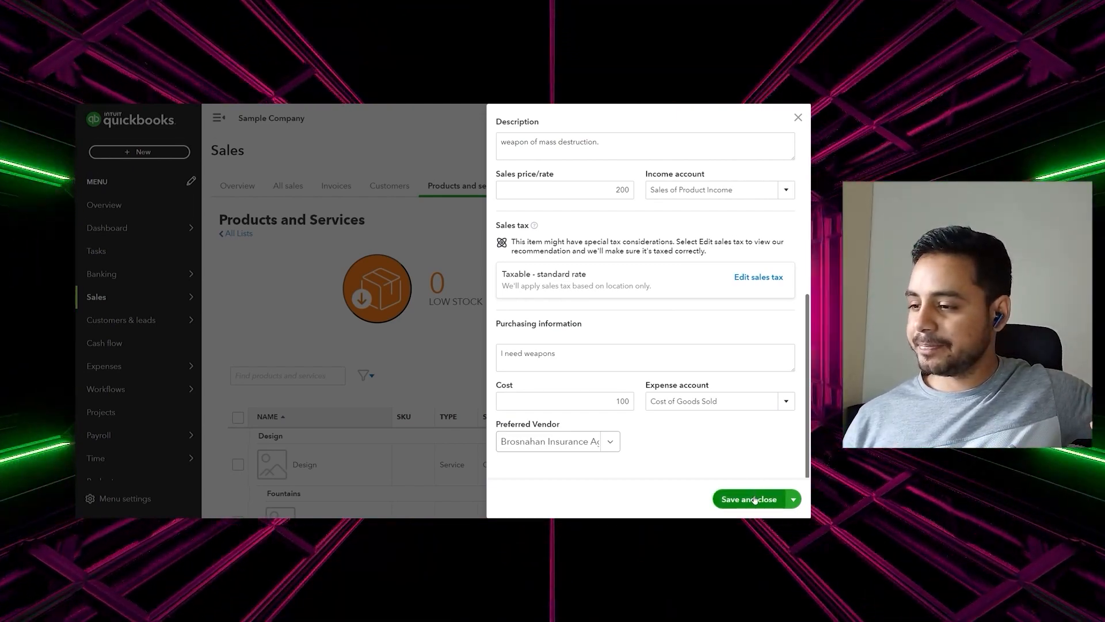
pyautogui.click(750, 499)
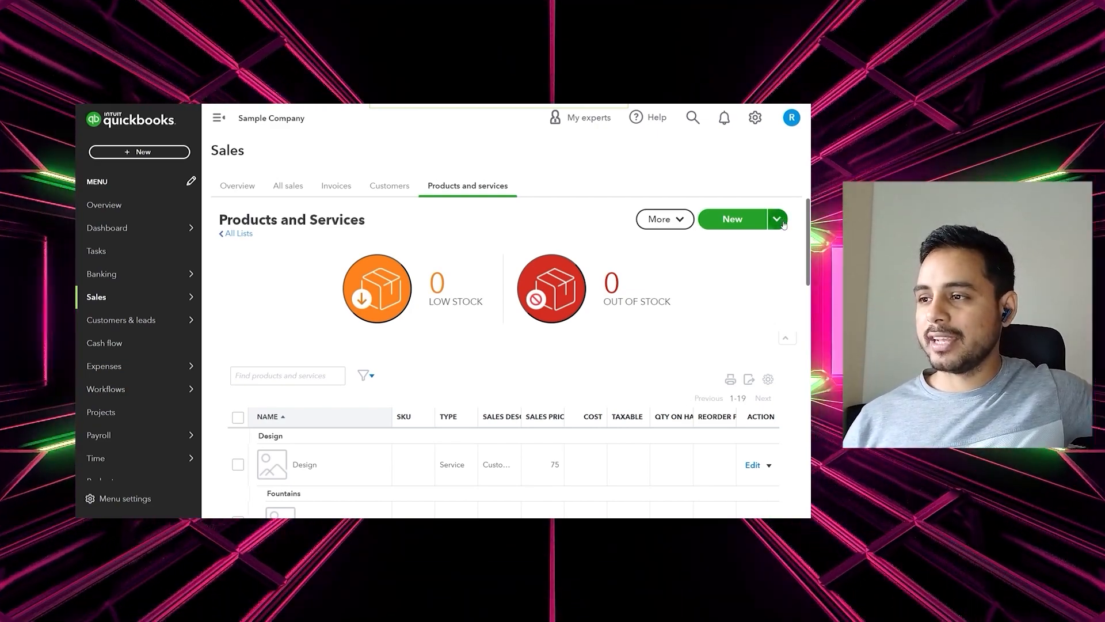
# Choose Import from the New dropdown on the Products and Services page
pyautogui.click(754, 117)
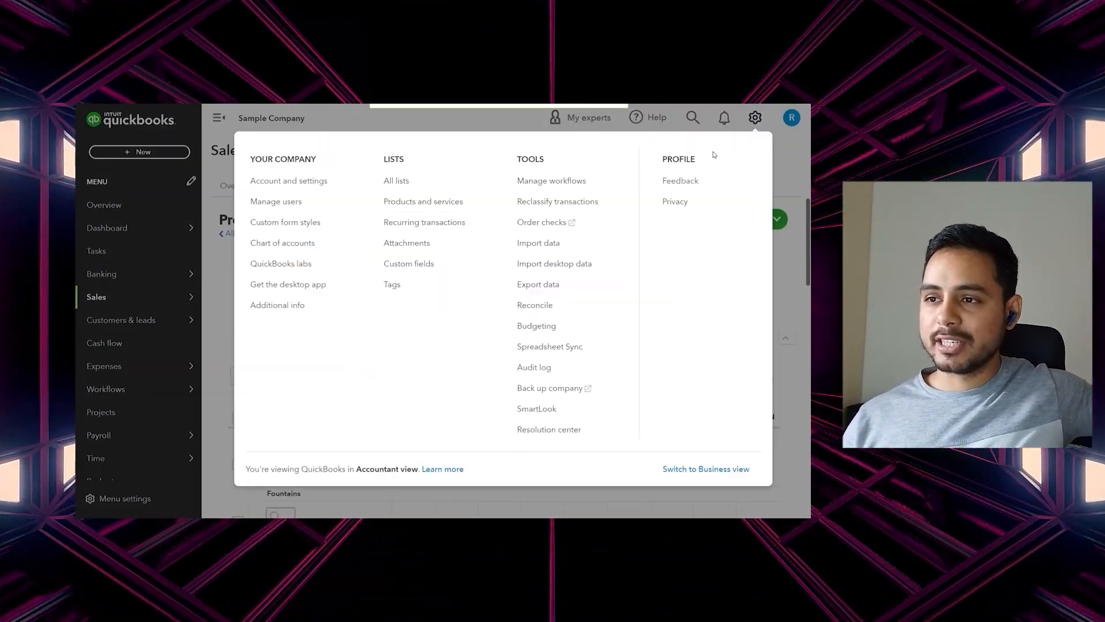
pyautogui.click(445, 203)
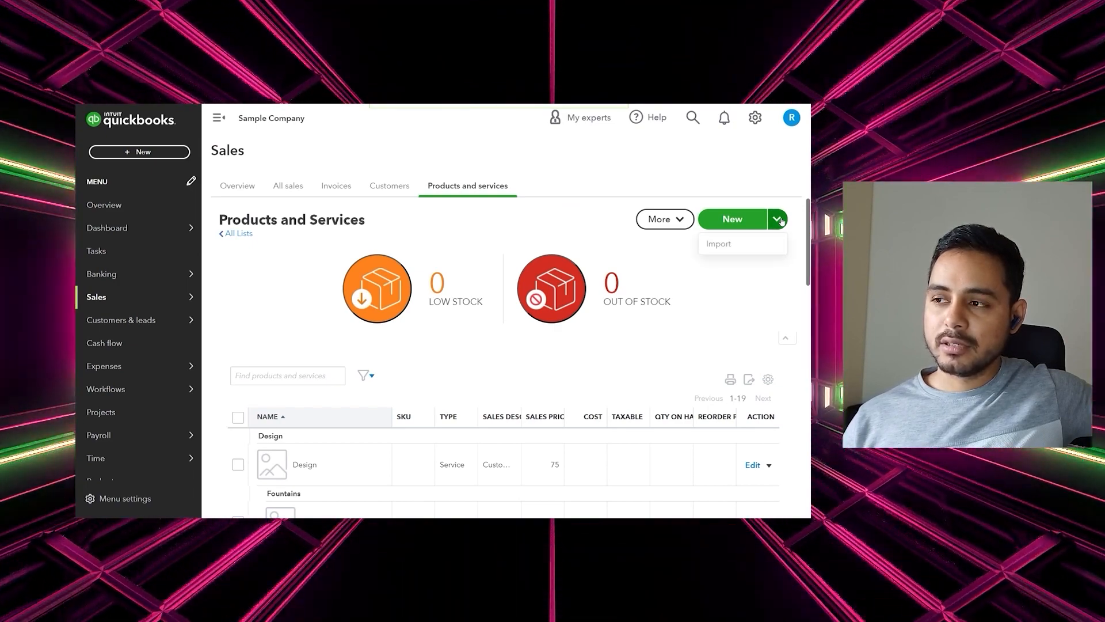
pyautogui.click(772, 244)
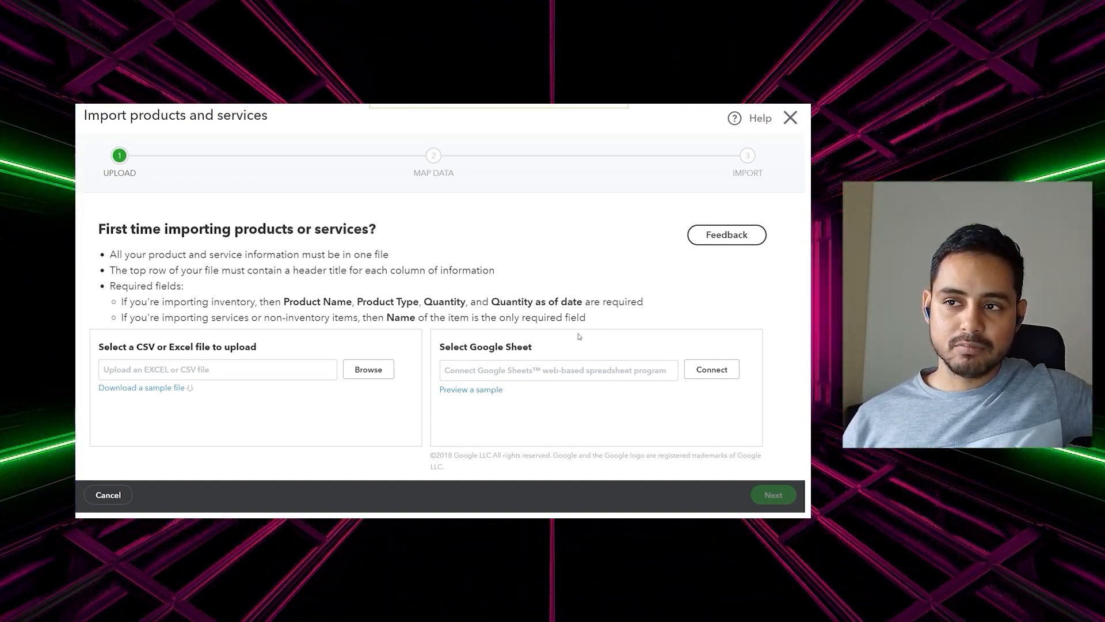
# Upload the spreadsheet import ps.xls and continue to the Map Data step
pyautogui.click(365, 370)
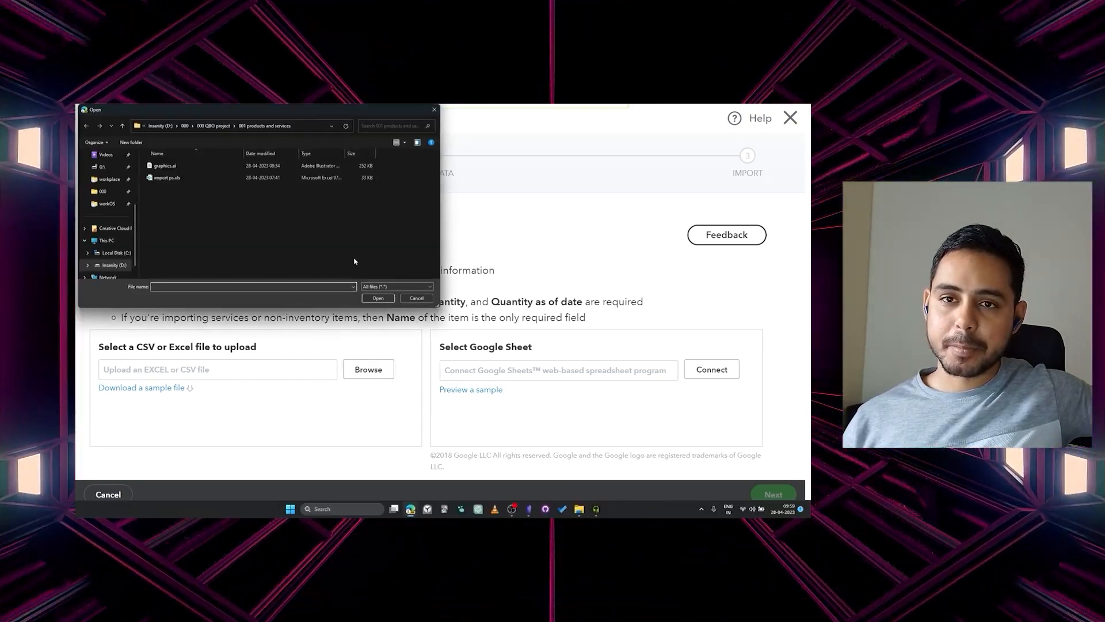
pyautogui.doubleClick(167, 177)
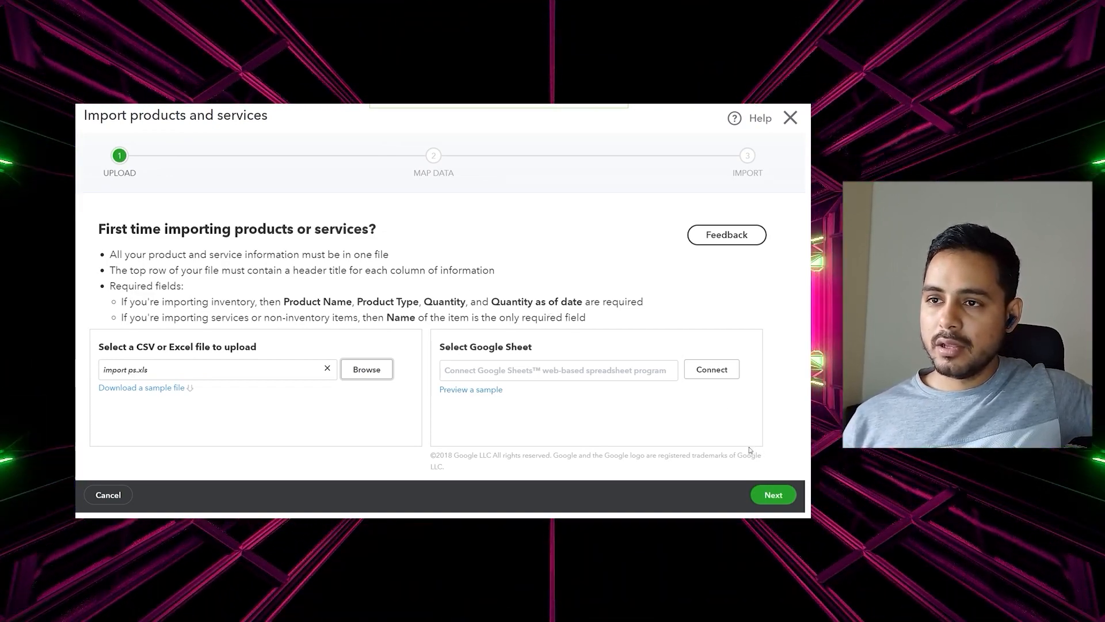
pyautogui.click(778, 495)
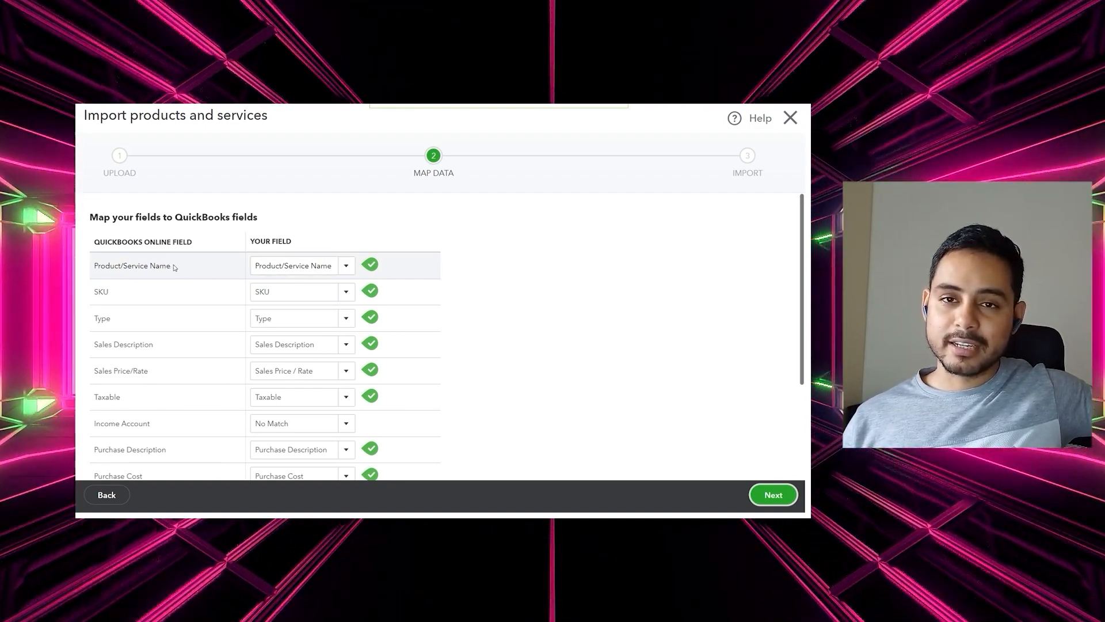
# Accept the column mapping and preview the 3 items ready to import
pyautogui.scroll(-2, 389, 296)
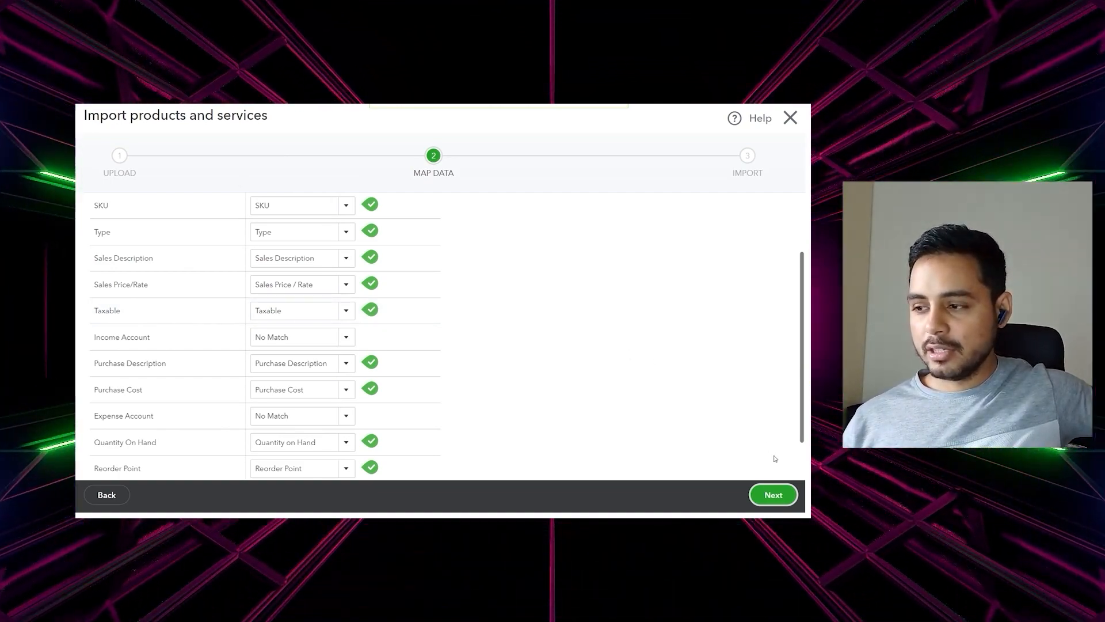
pyautogui.click(773, 497)
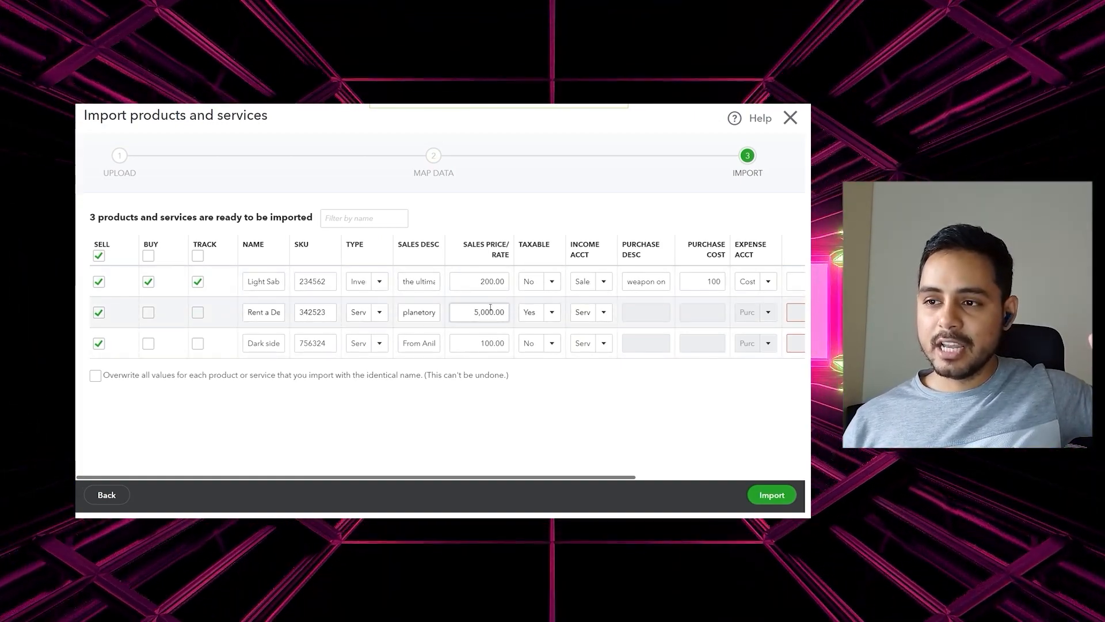
# Rename the first item to 'Light Saber 2' and import all three products and services
pyautogui.doubleClick(273, 282)
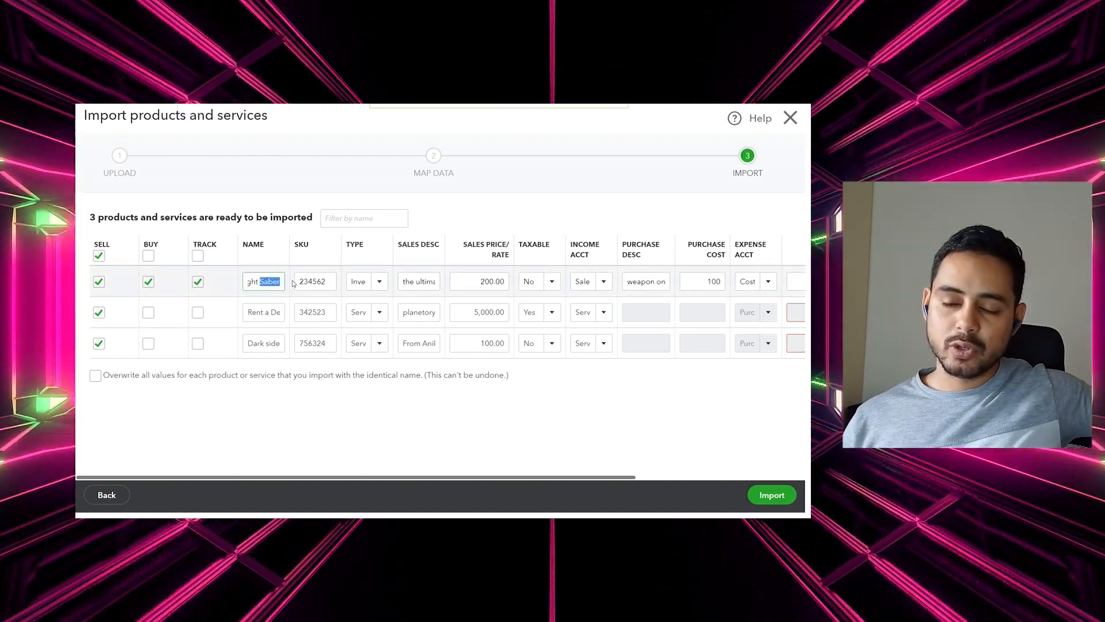
pyautogui.click(274, 281)
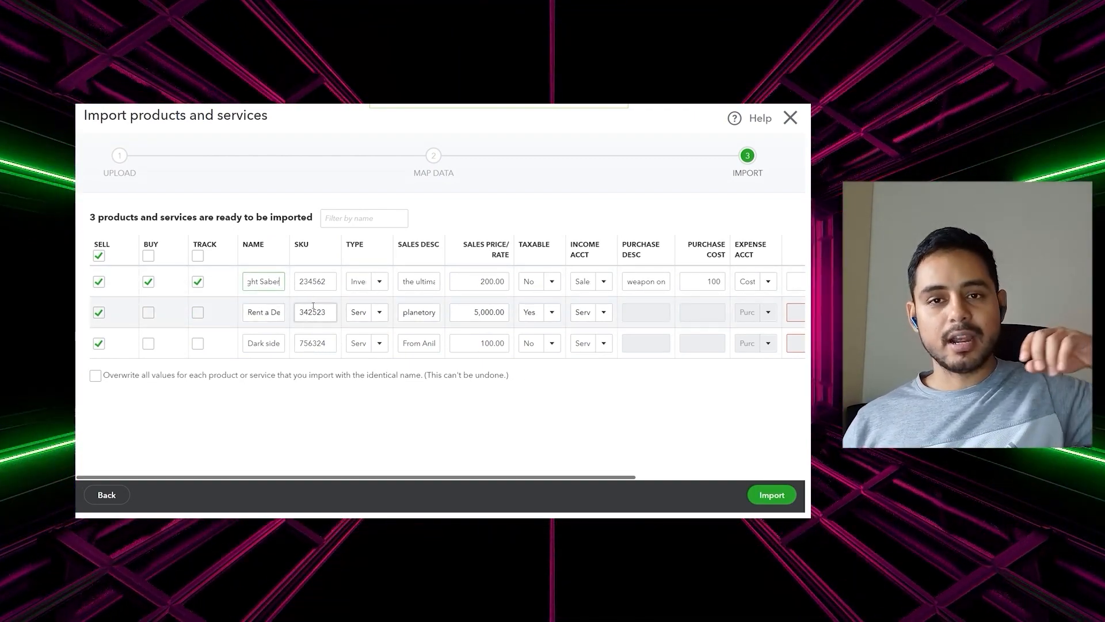
pyautogui.write('2')
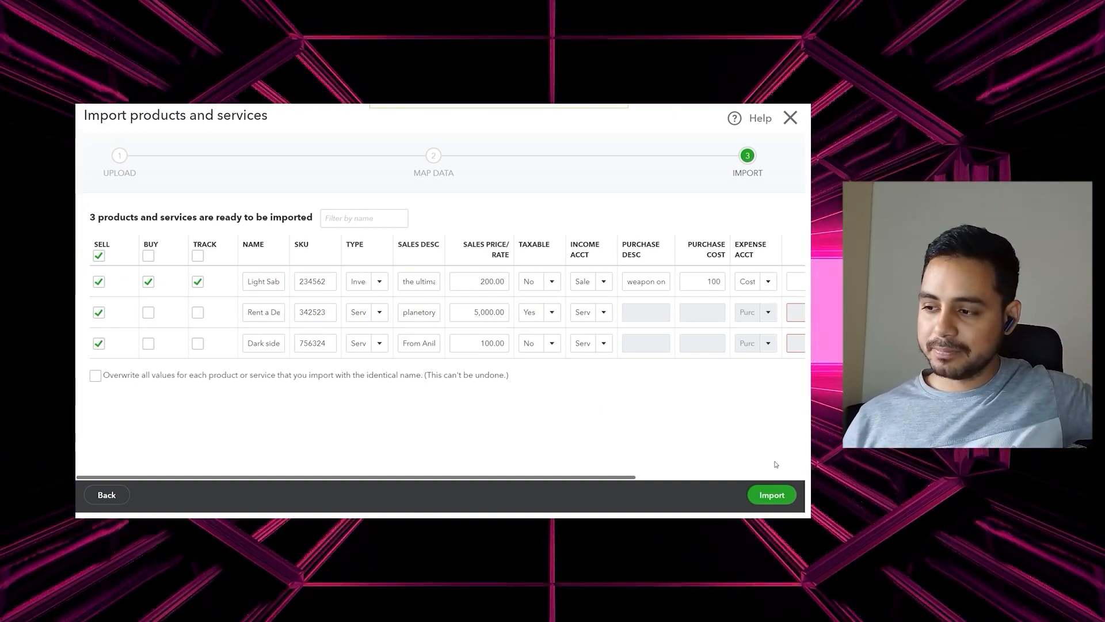
pyautogui.click(772, 495)
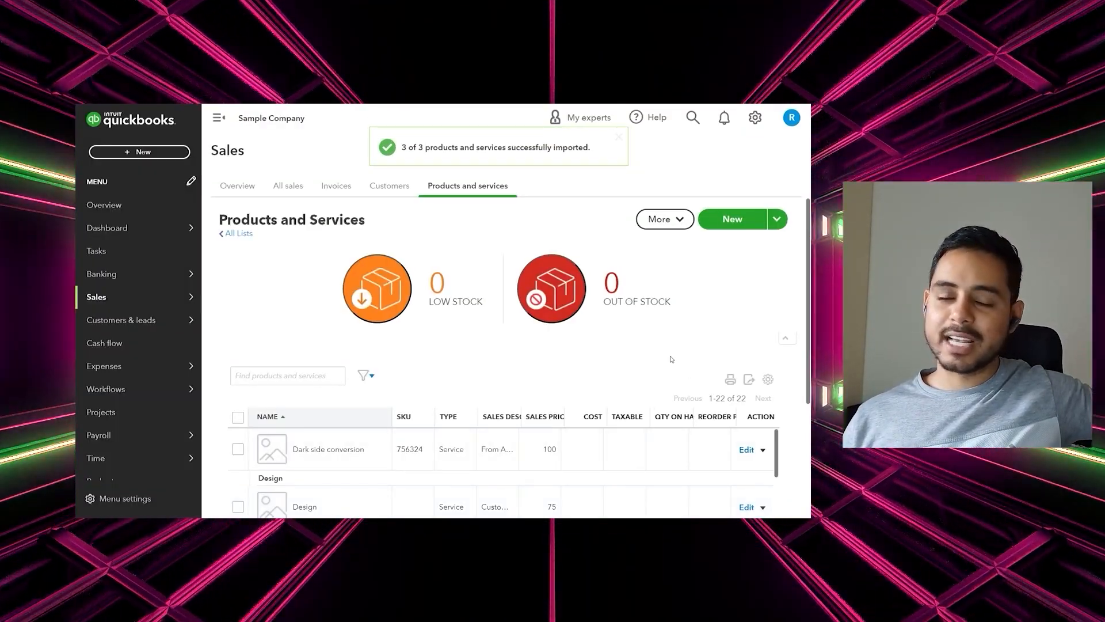
# Find Dark side conversion in the 22-item list and open it for editing
pyautogui.scroll(-3, 670, 359)
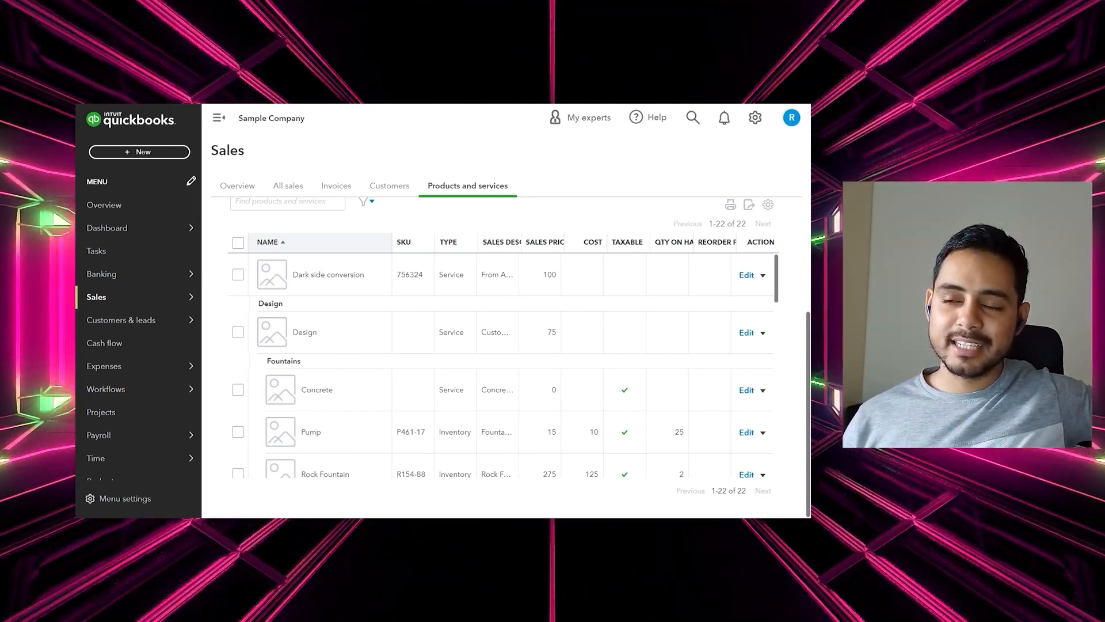
pyautogui.scroll(5, 573, 224)
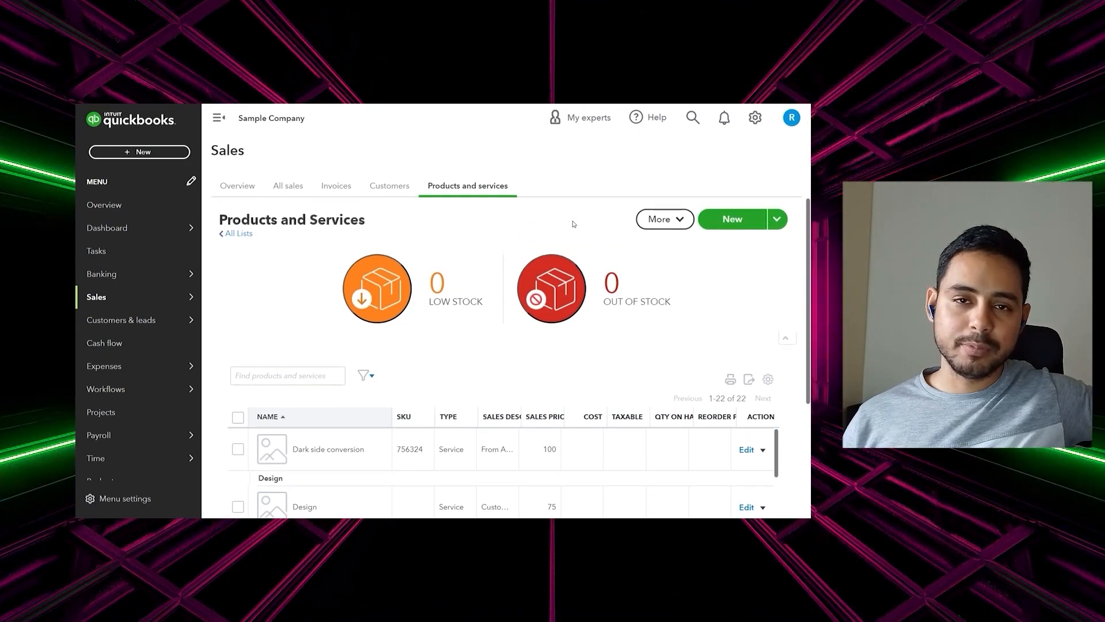
pyautogui.scroll(-2, 713, 271)
pyautogui.scroll(1, 731, 288)
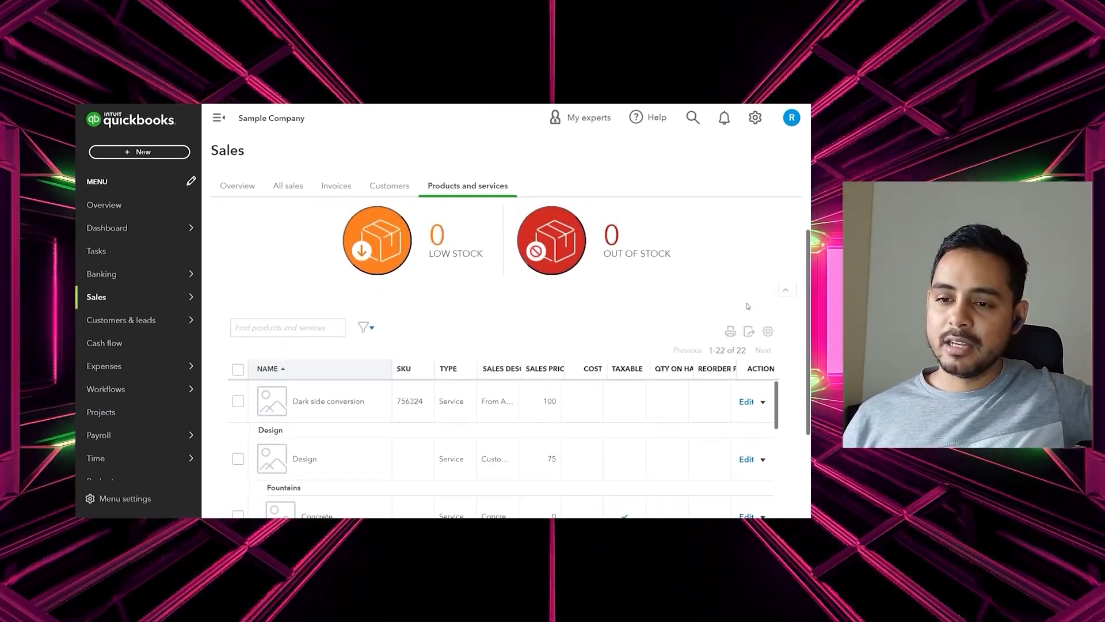
pyautogui.scroll(-1, 749, 307)
pyautogui.scroll(-2, 749, 308)
pyautogui.scroll(1, 748, 307)
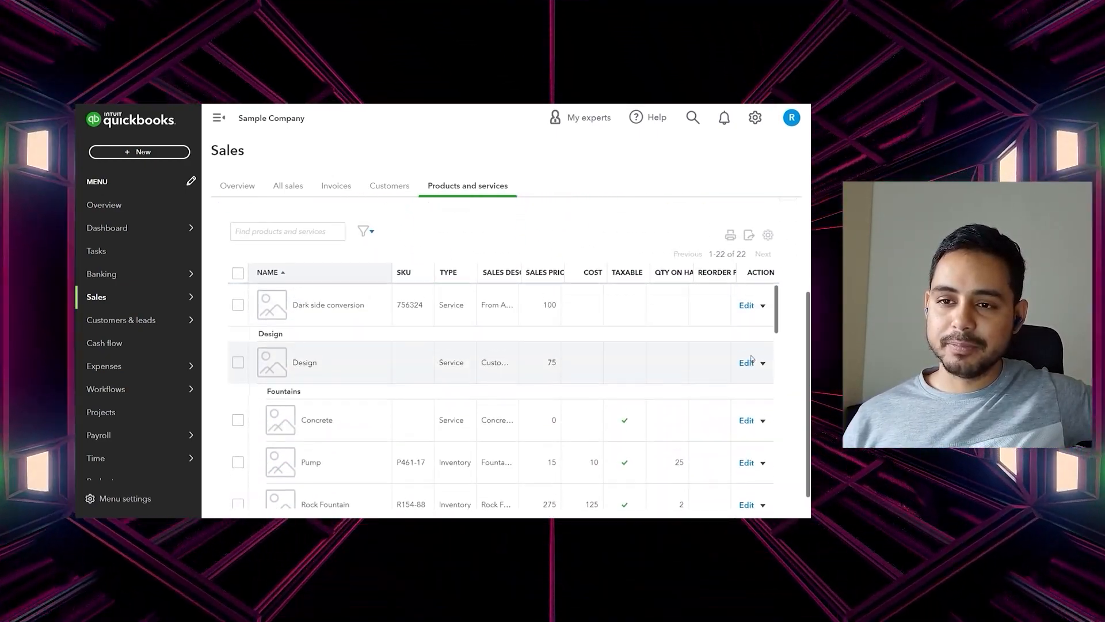
pyautogui.click(747, 304)
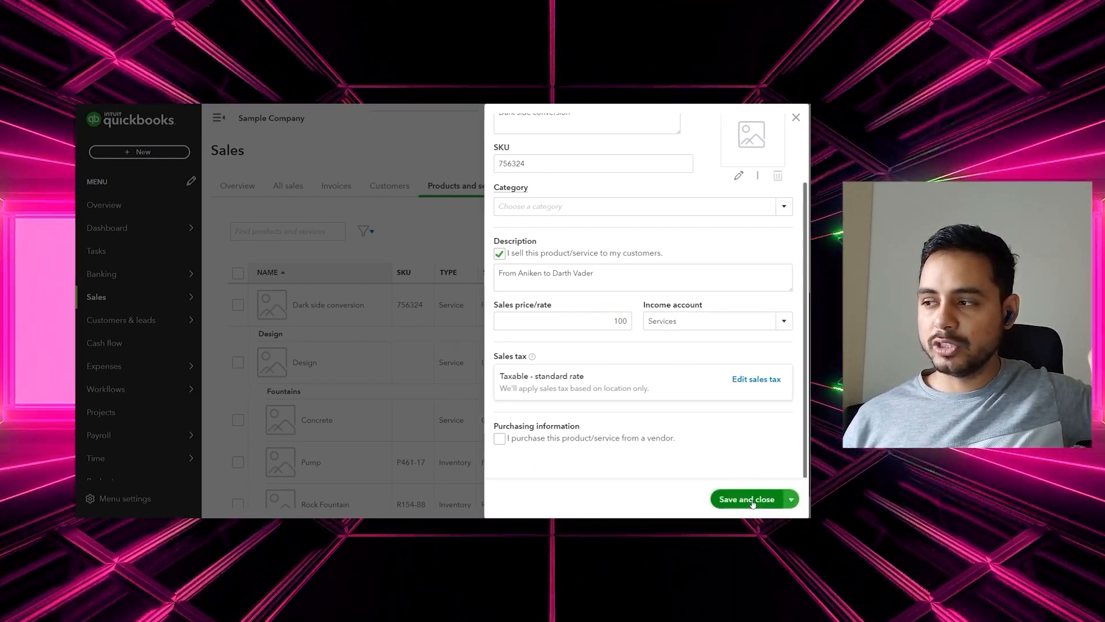
# Save Dark side conversion as a taxable service priced at 100
pyautogui.click(751, 499)
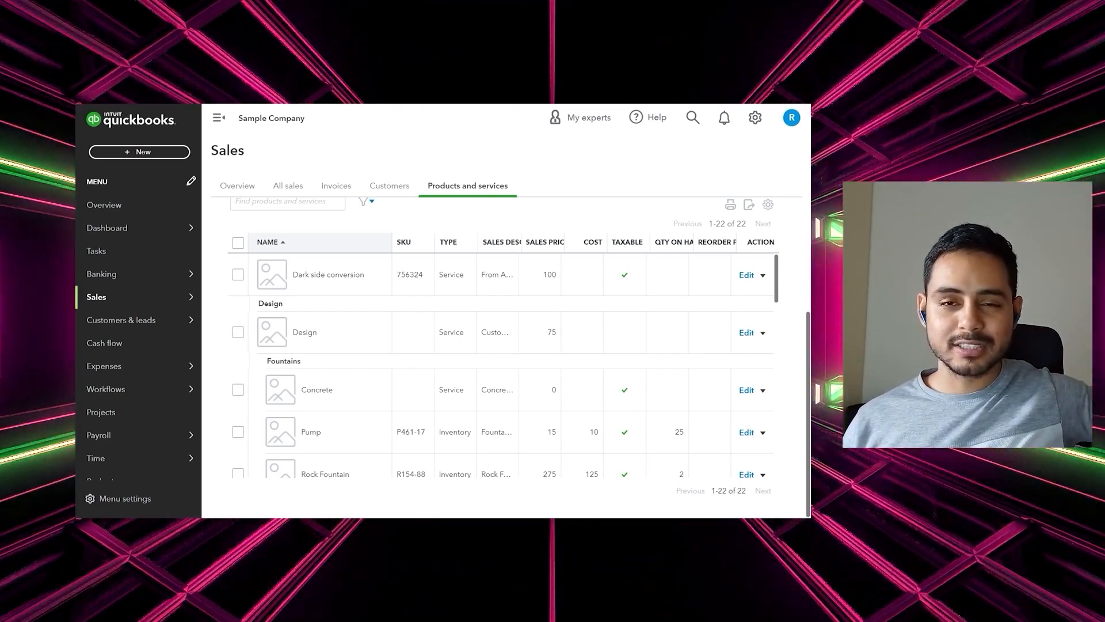
pyautogui.scroll(3, 520, 427)
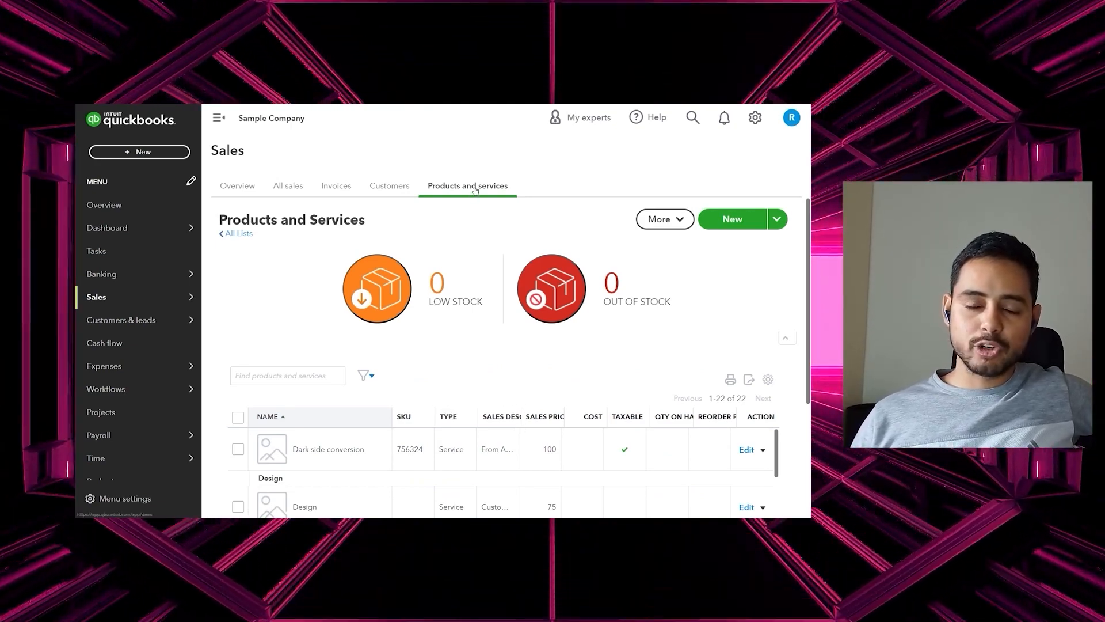
pyautogui.scroll(-3, 765, 305)
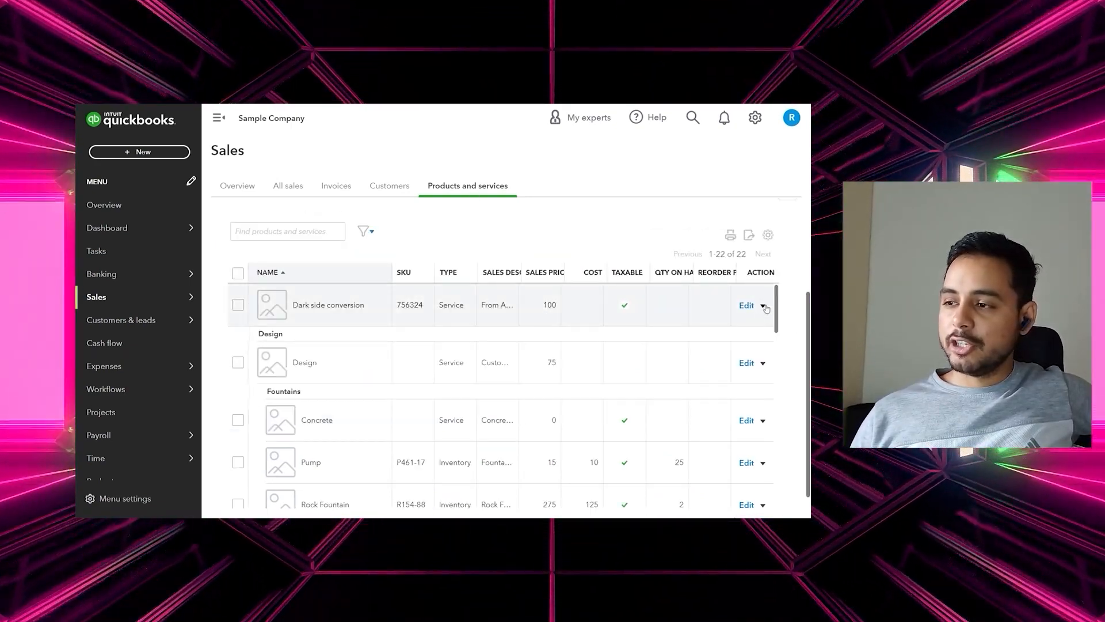
pyautogui.click(765, 307)
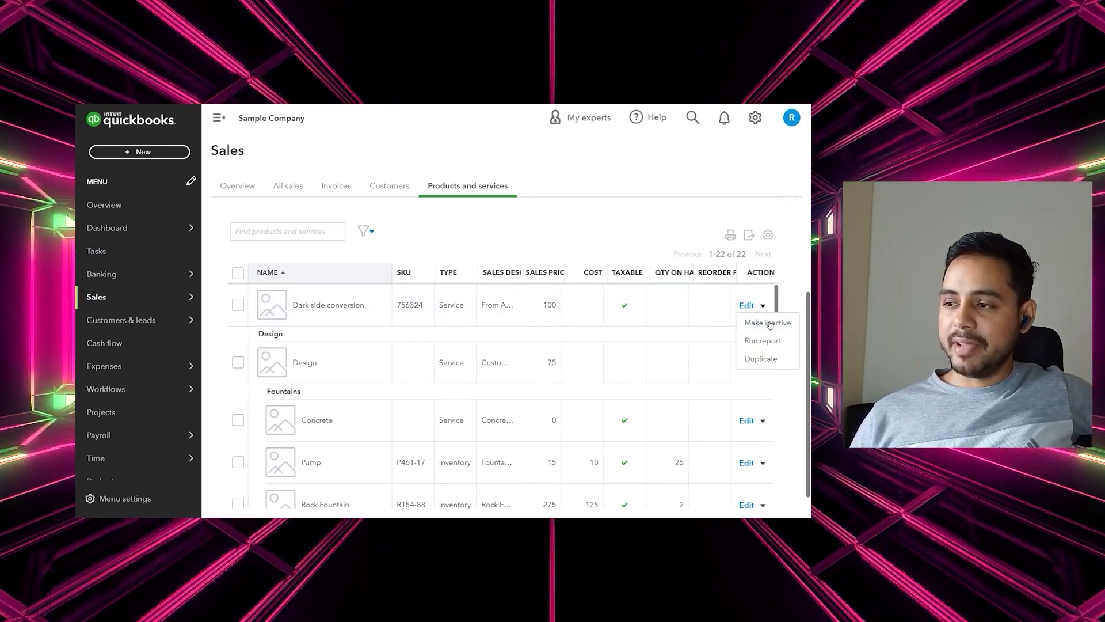
# Make Dark side conversion inactive, dropping the list to 21 items
pyautogui.click(770, 324)
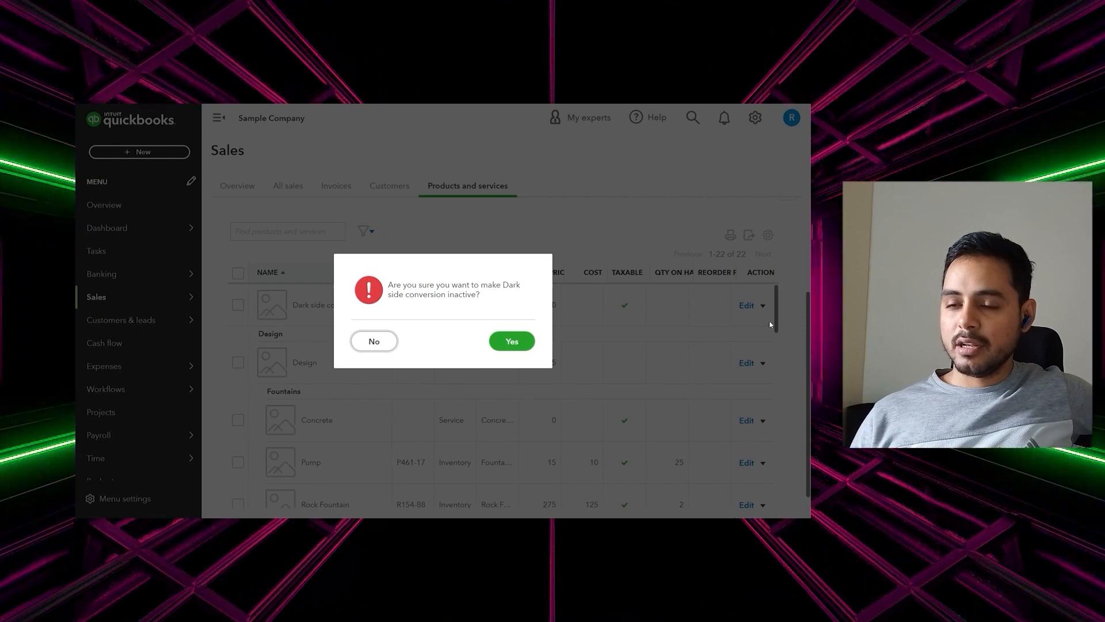
pyautogui.click(517, 342)
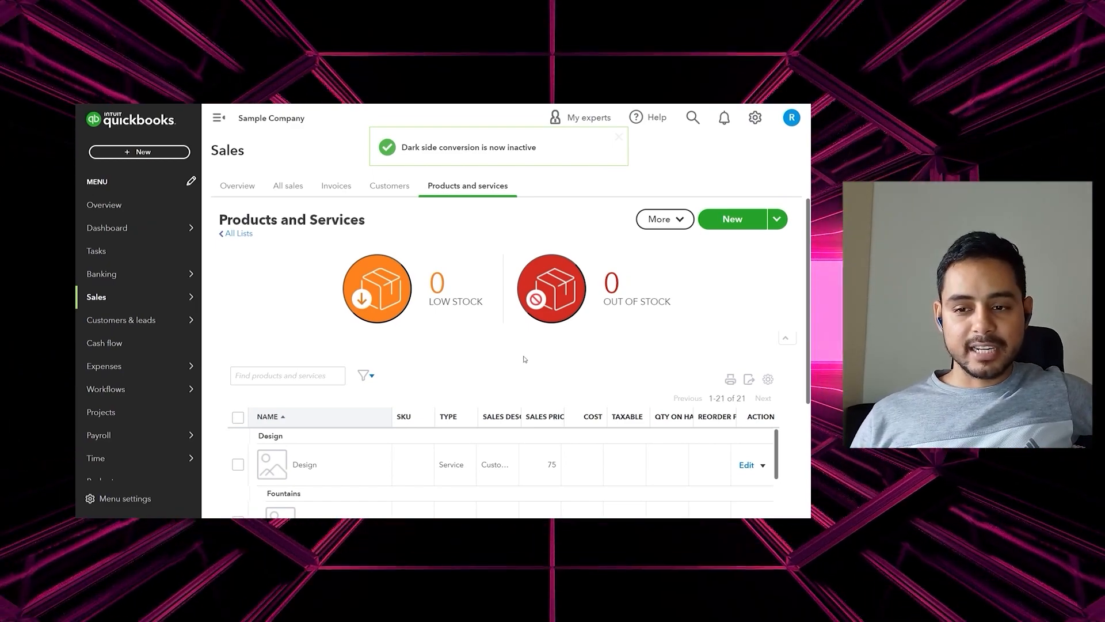
pyautogui.scroll(-2, 485, 374)
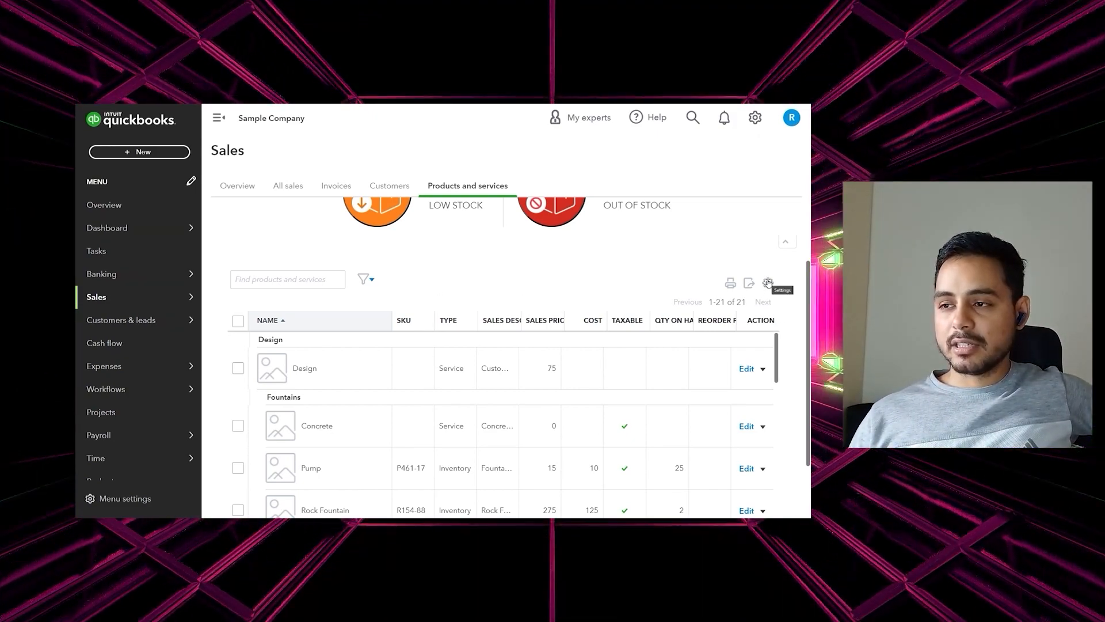
pyautogui.click(766, 286)
# Filter the Products and Services list to show only Inactive items
pyautogui.click(509, 265)
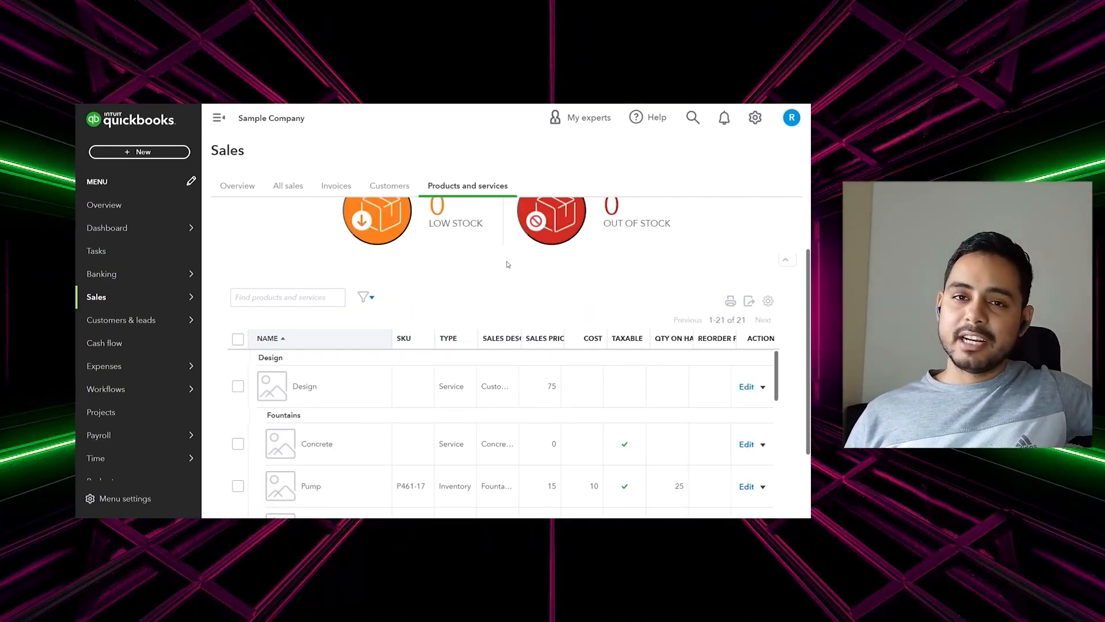
pyautogui.click(372, 300)
pyautogui.click(424, 335)
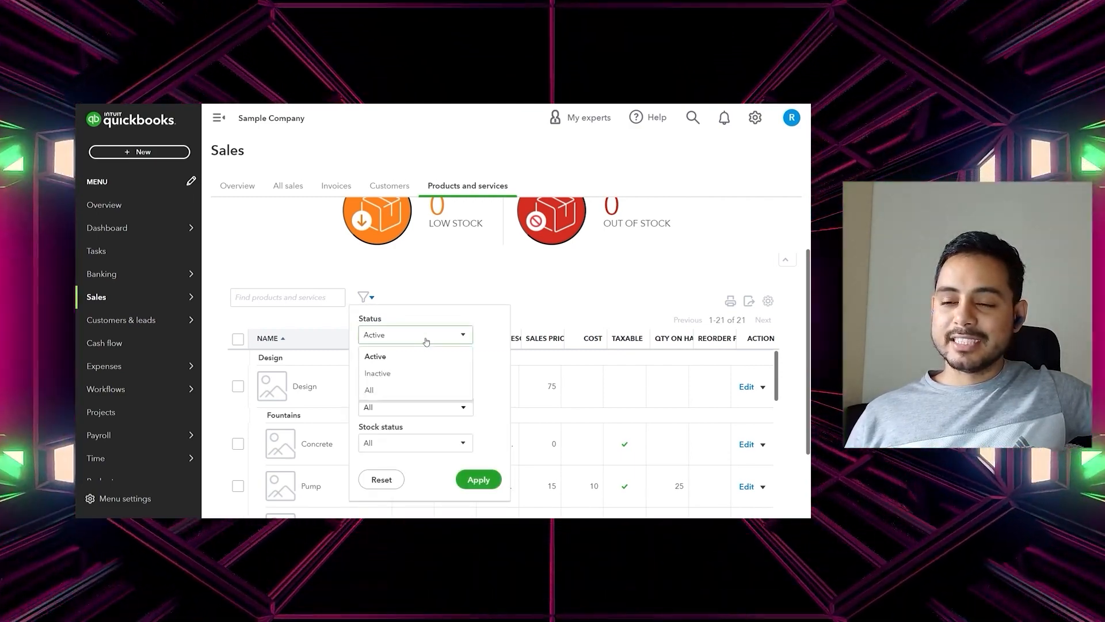
pyautogui.click(425, 374)
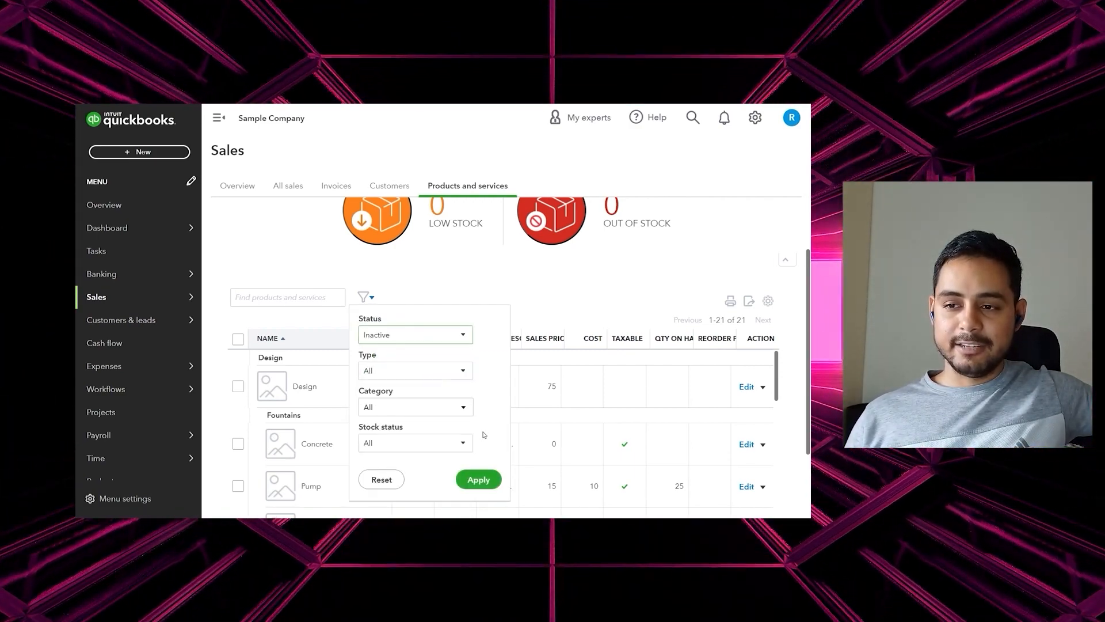
pyautogui.click(478, 480)
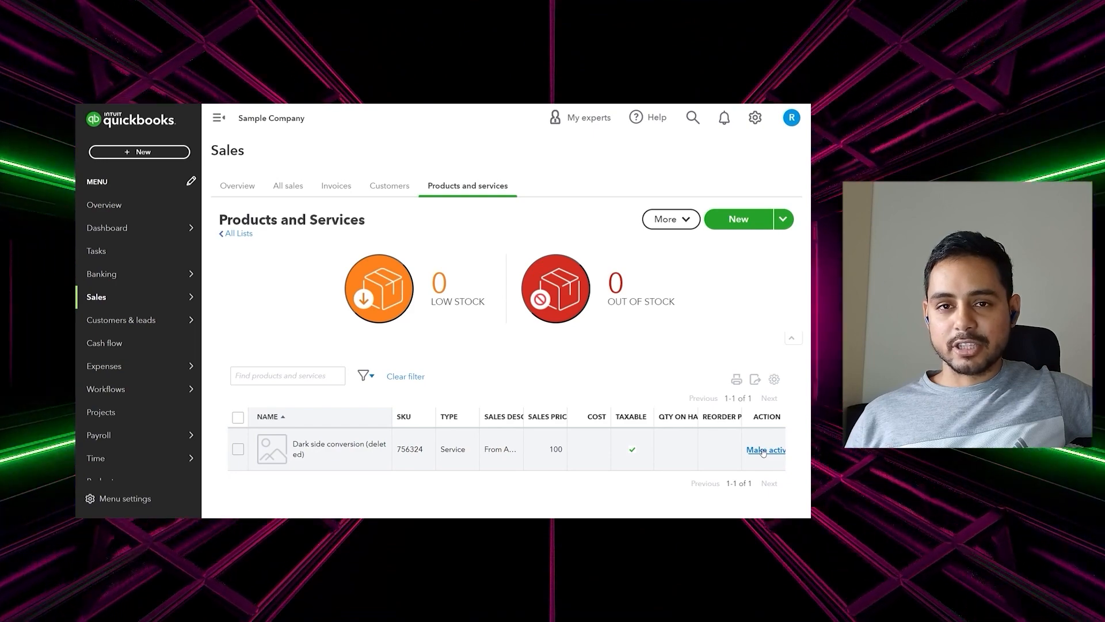
# Reactivate Dark side conversion and filter the list back to Active items
pyautogui.click(759, 450)
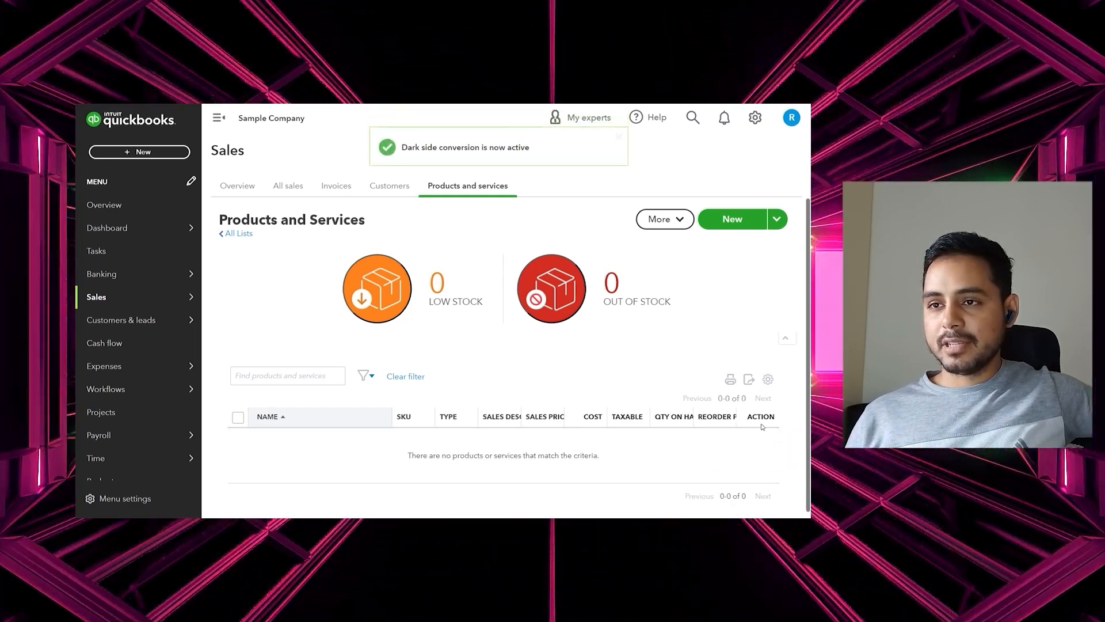
pyautogui.click(363, 375)
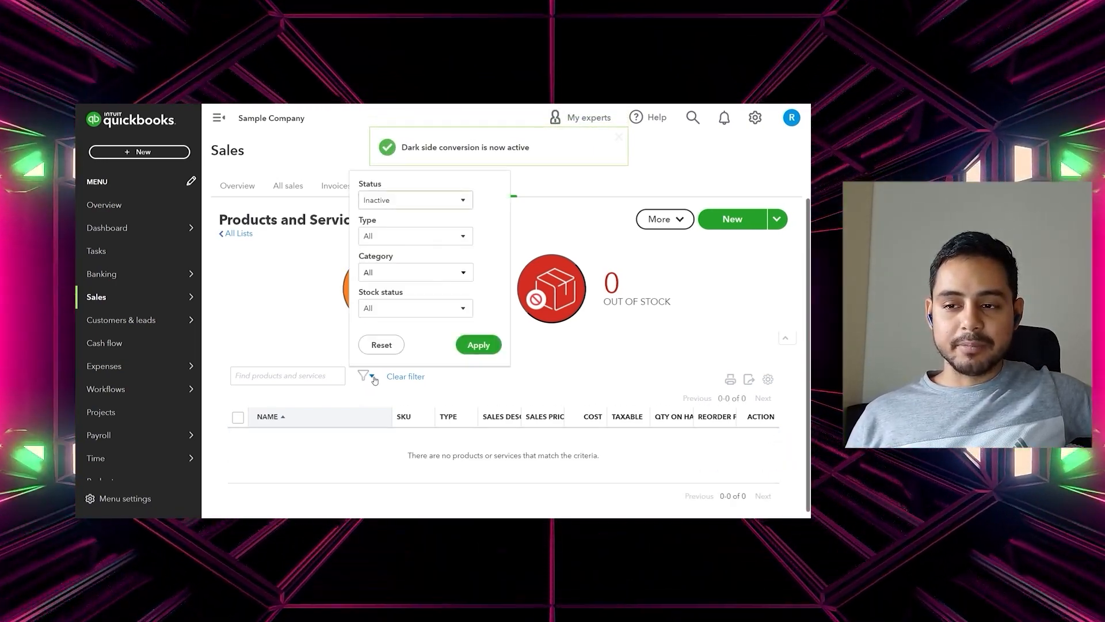
pyautogui.click(435, 204)
pyautogui.click(431, 222)
pyautogui.click(479, 344)
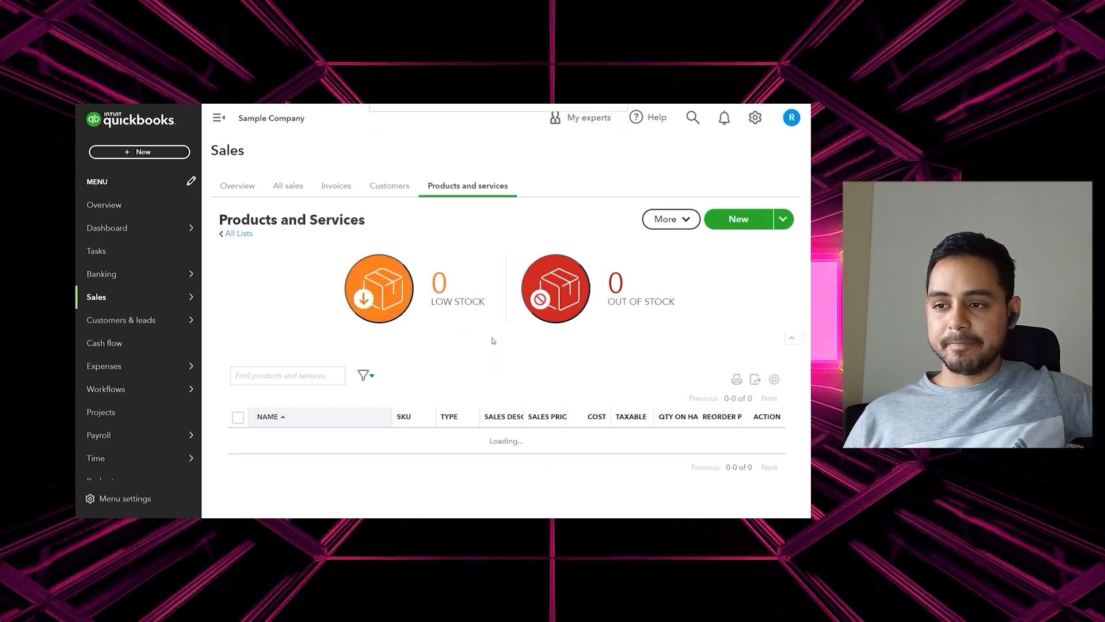
pyautogui.scroll(-3, 679, 348)
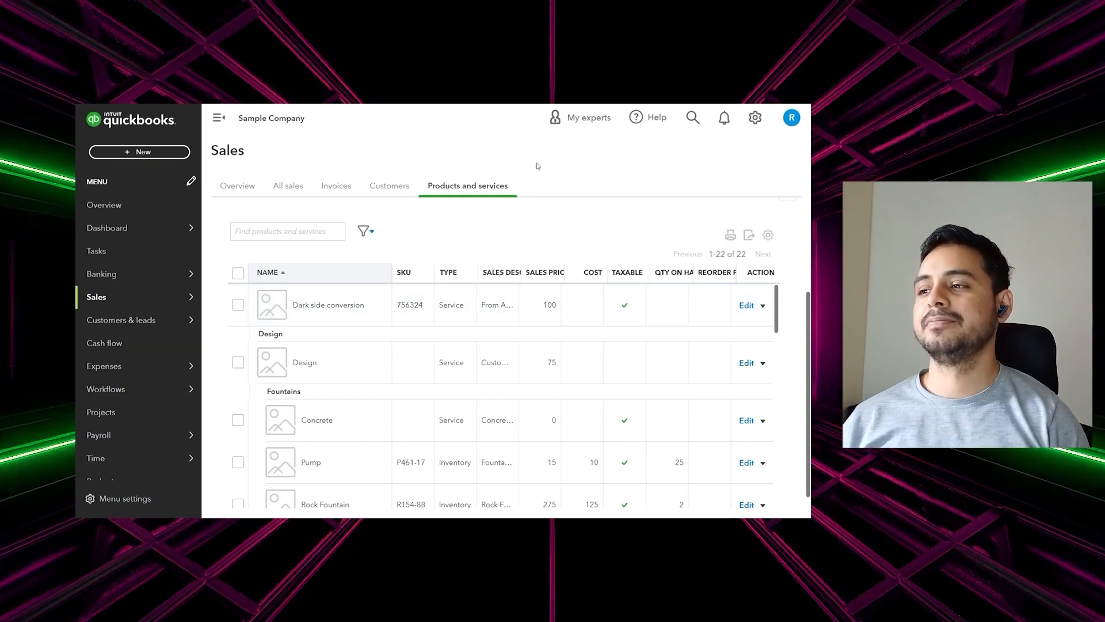
# Start a new product or service from the New button
pyautogui.click(736, 217)
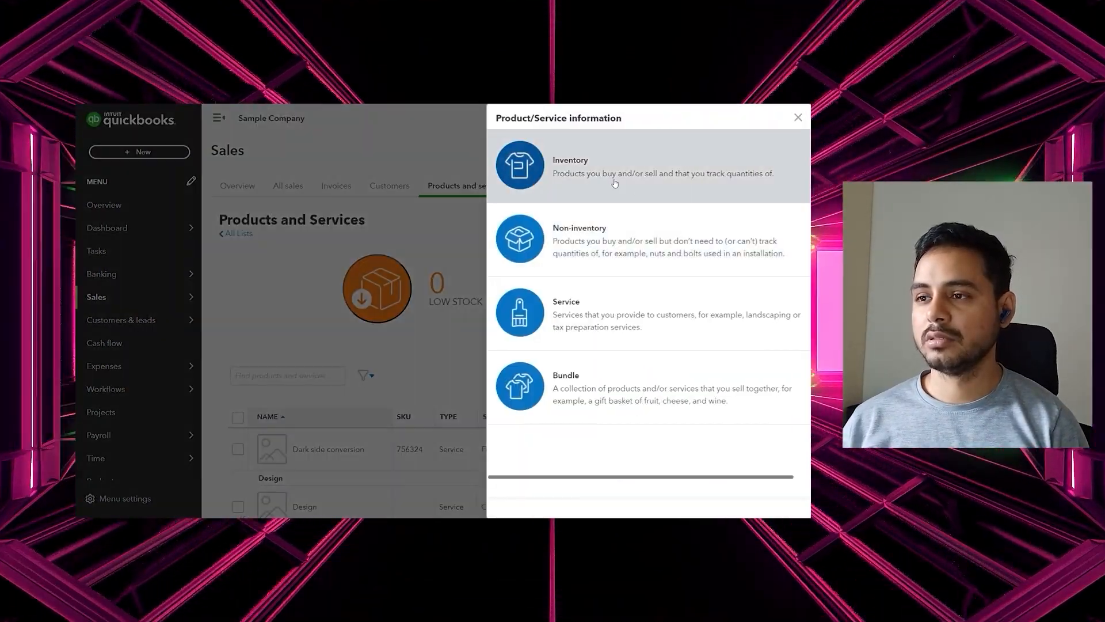
# Create and save a service named 'Rent a death star 2' with an empty SKU
pyautogui.click(599, 306)
pyautogui.write('Rent a dea')
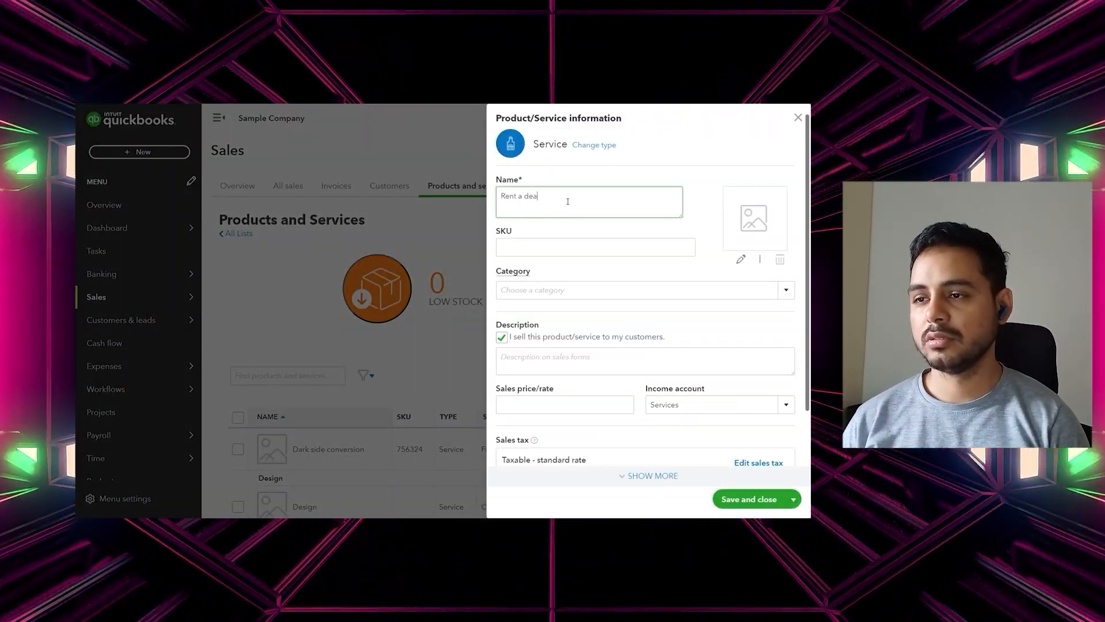
pyautogui.write('th star4324234')
pyautogui.click(790, 294)
pyautogui.doubleClick(647, 251)
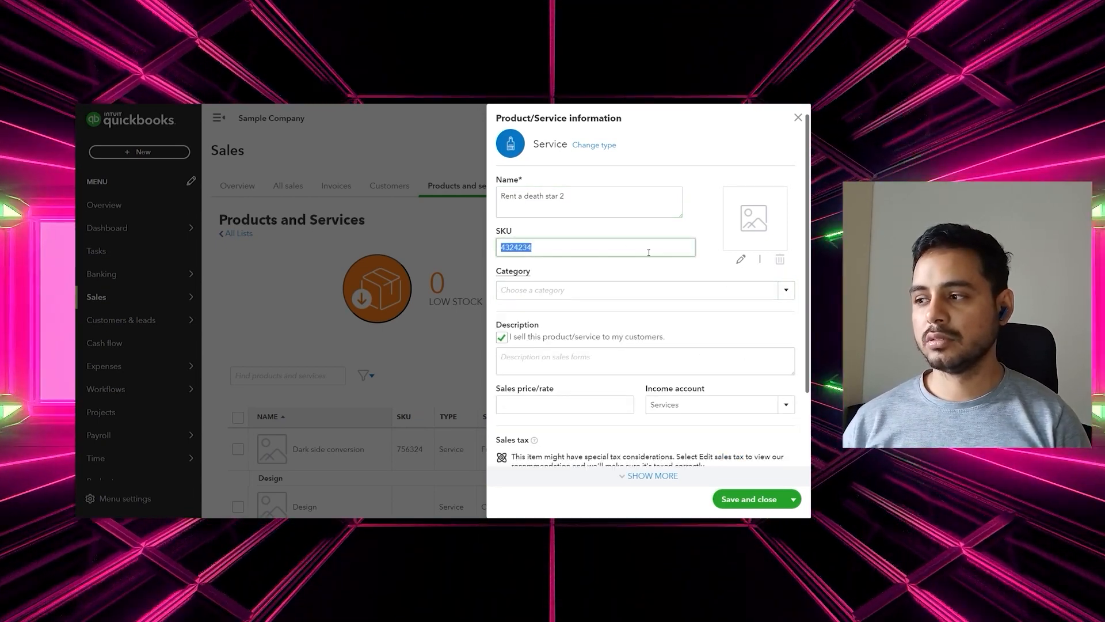
pyautogui.press('BackSpace')
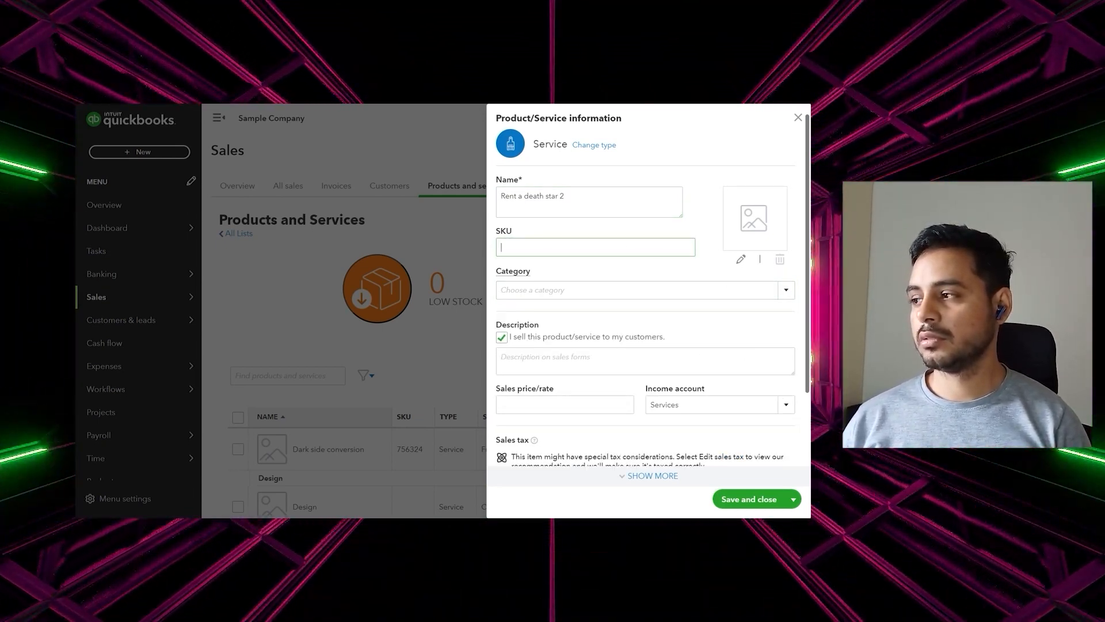
pyautogui.scroll(-2, 680, 271)
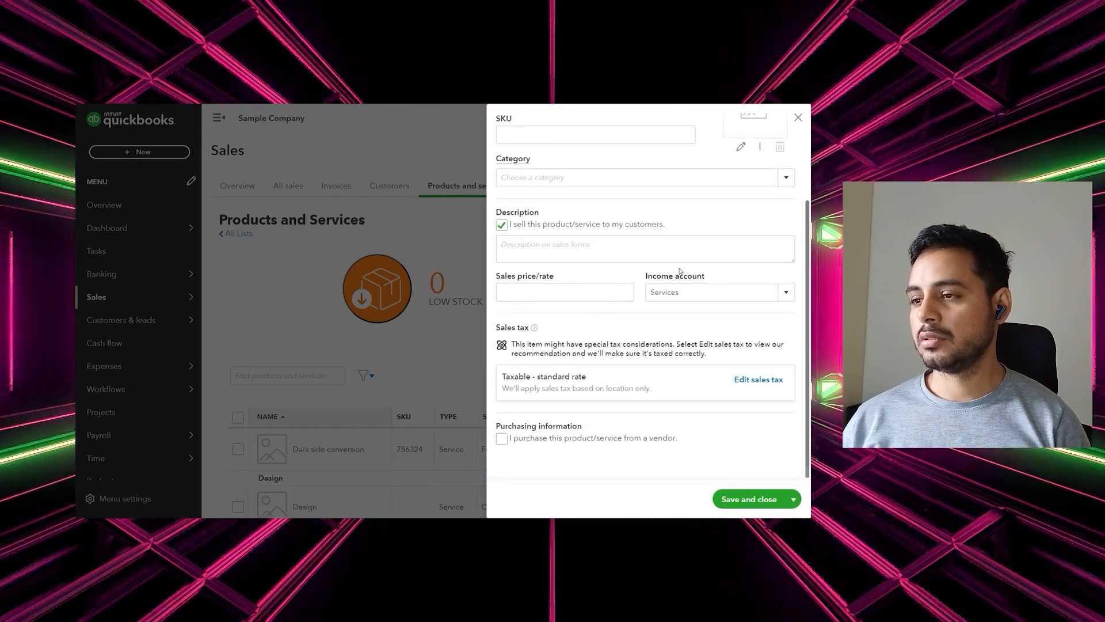
pyautogui.scroll(2, 751, 466)
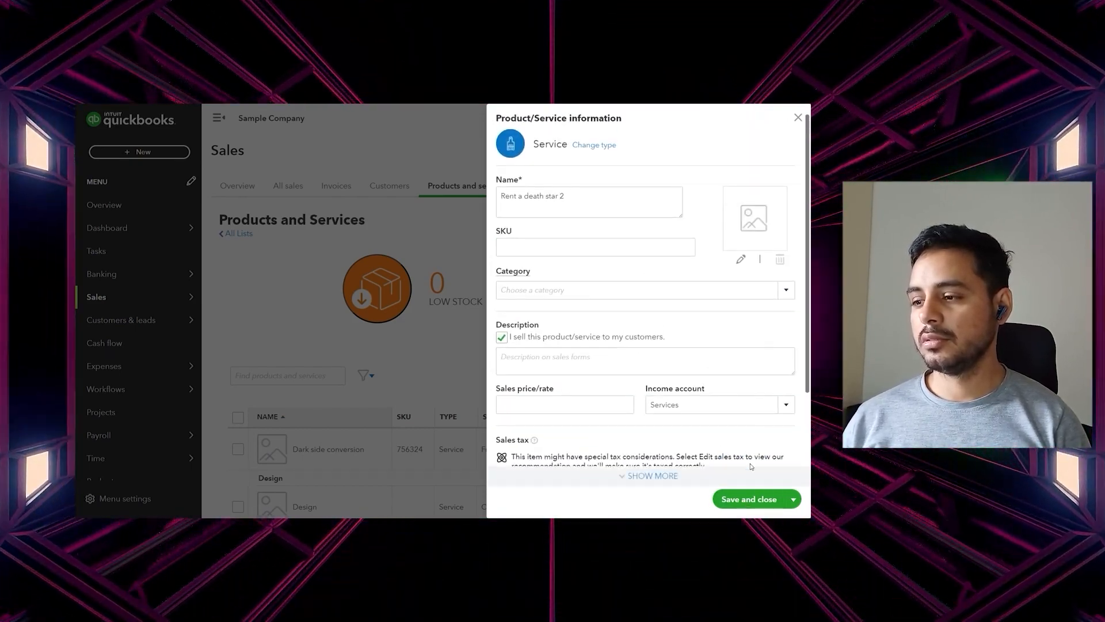
pyautogui.click(748, 498)
pyautogui.scroll(-10, 359, 415)
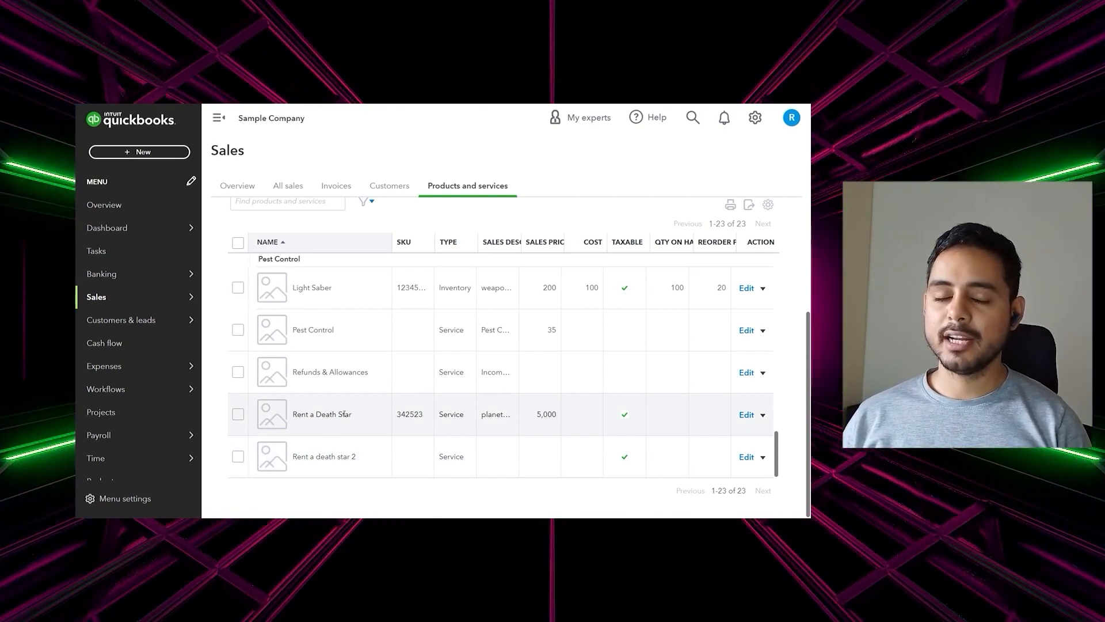
# Rename the item 'Rent a death star 2' to 'Rent a Death Star' and save it
pyautogui.click(747, 457)
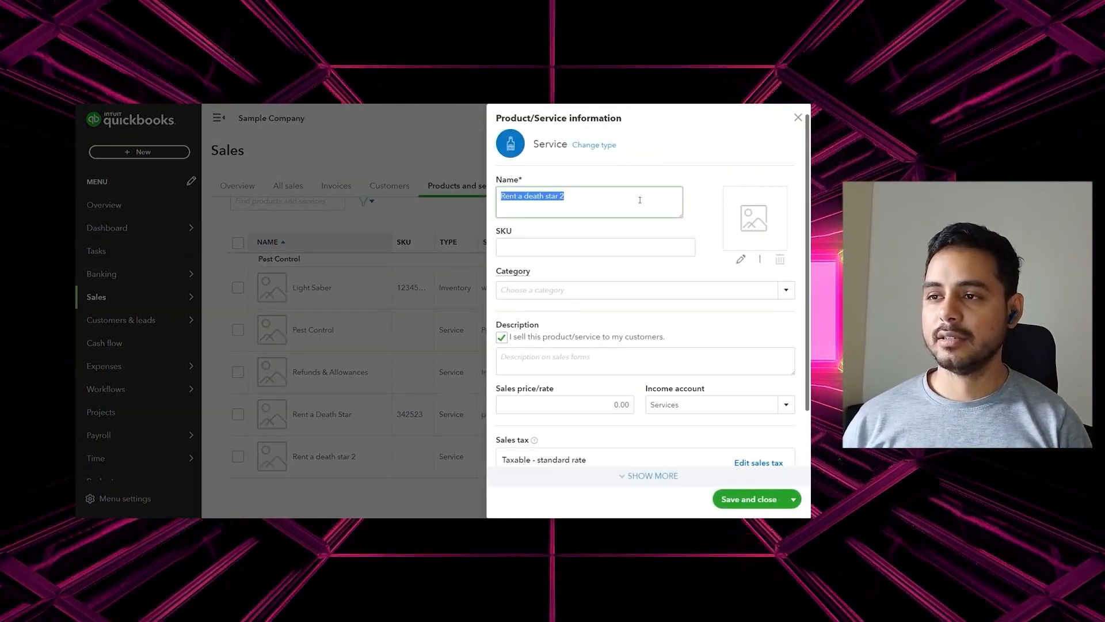
pyautogui.click(639, 200)
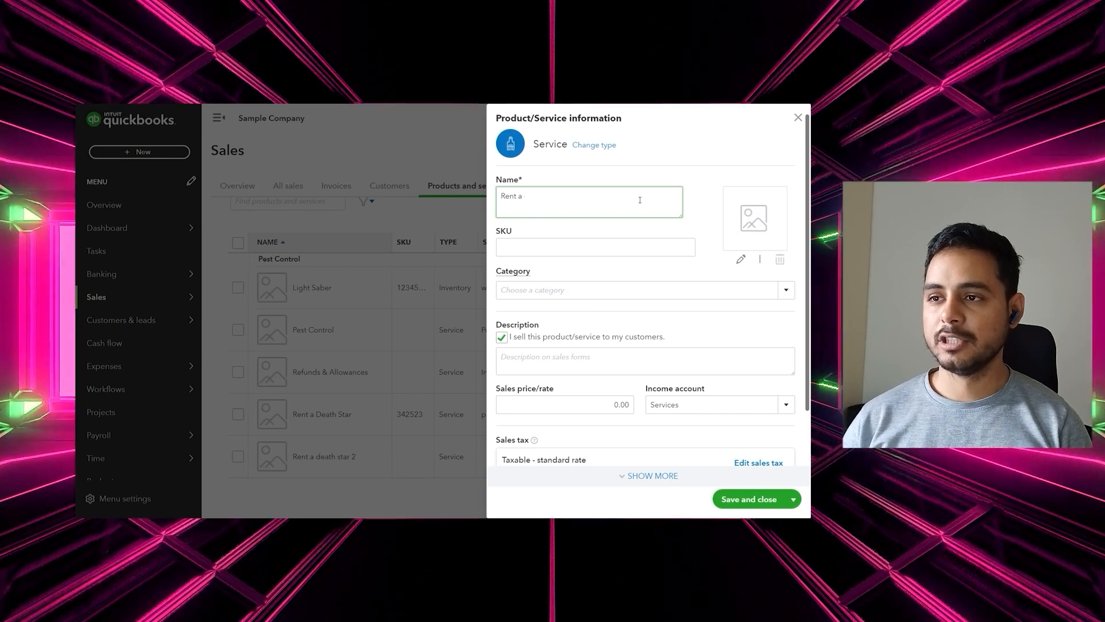
pyautogui.press('BackSpace')
pyautogui.press('BackSpace')
pyautogui.press('BackSpace')
pyautogui.press('BackSpace')
pyautogui.press('BackSpace')
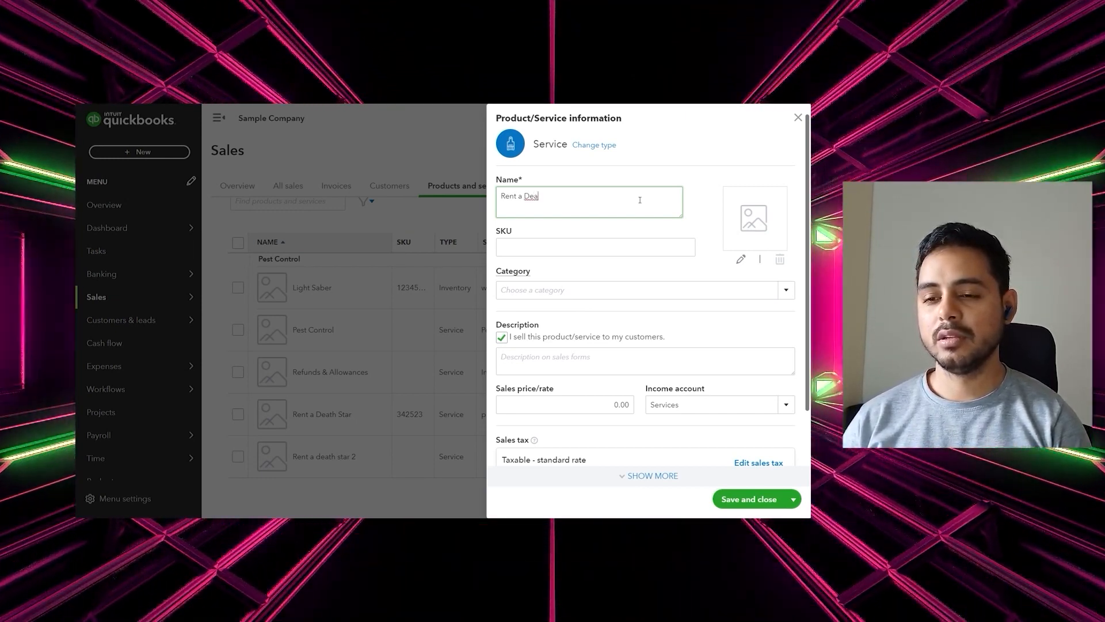
pyautogui.write('Death Star')
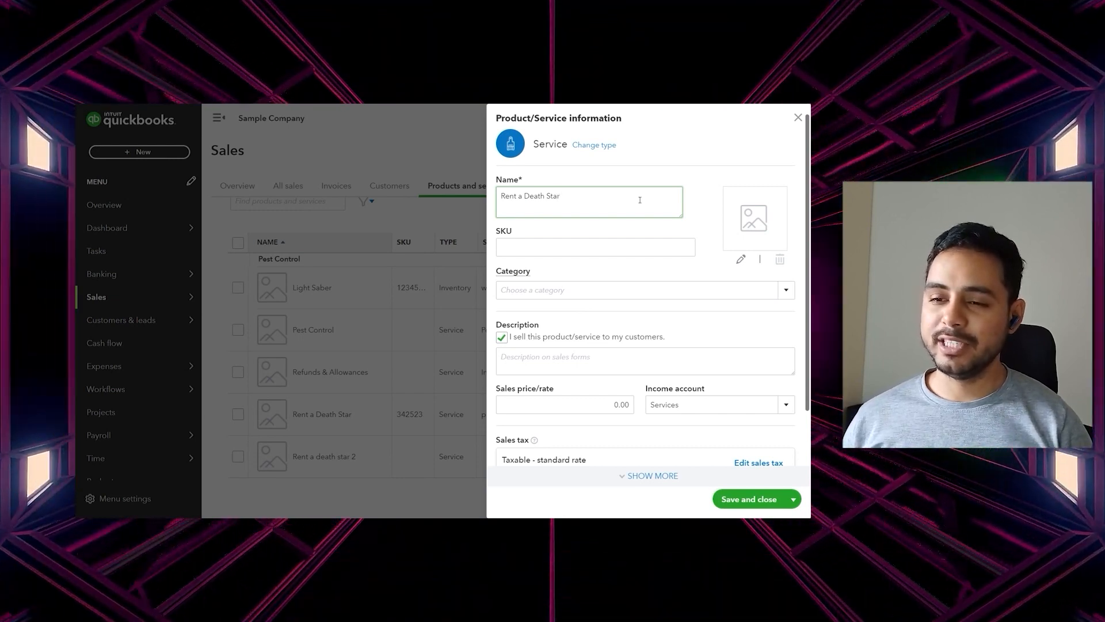
pyautogui.click(746, 500)
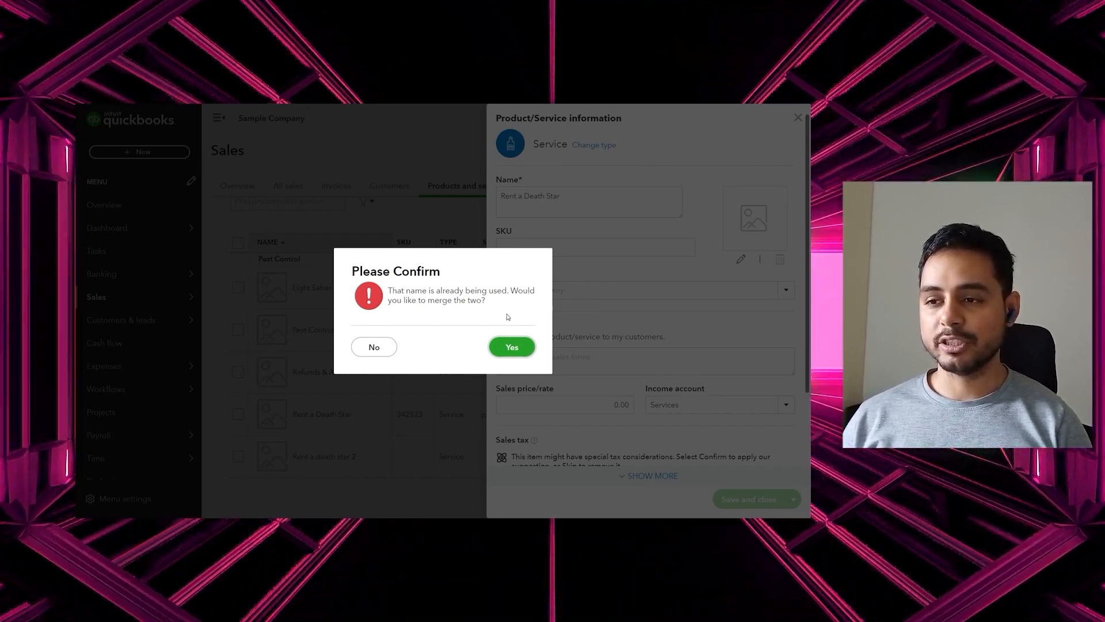
# Confirm the merge with the existing Rent a Death Star, skip the sales tax suggestion, and save
pyautogui.click(518, 355)
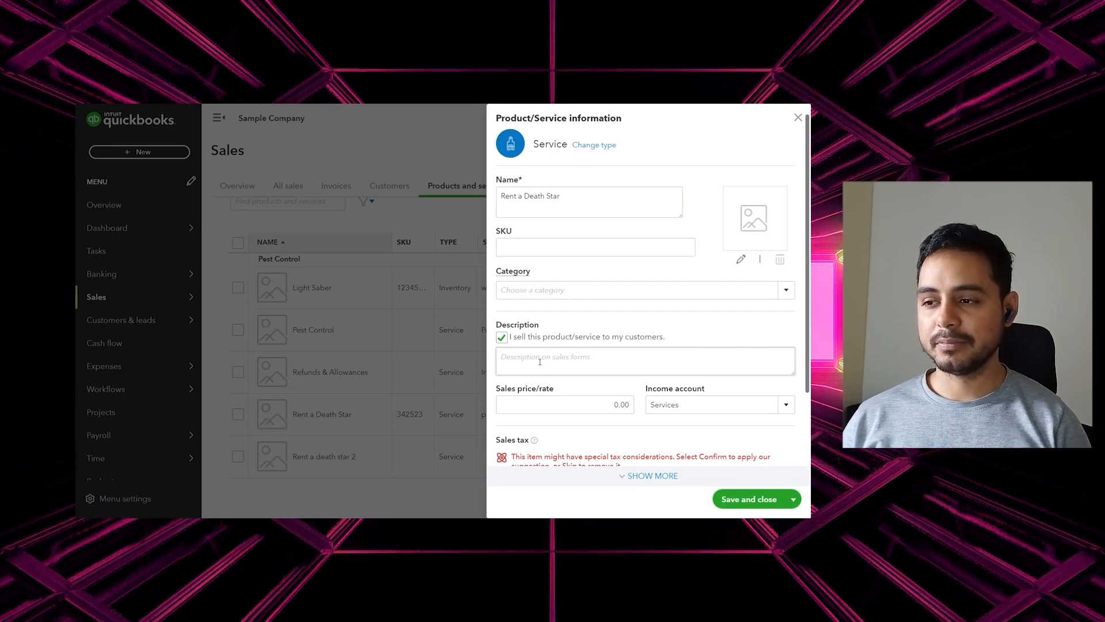
pyautogui.scroll(-2, 612, 390)
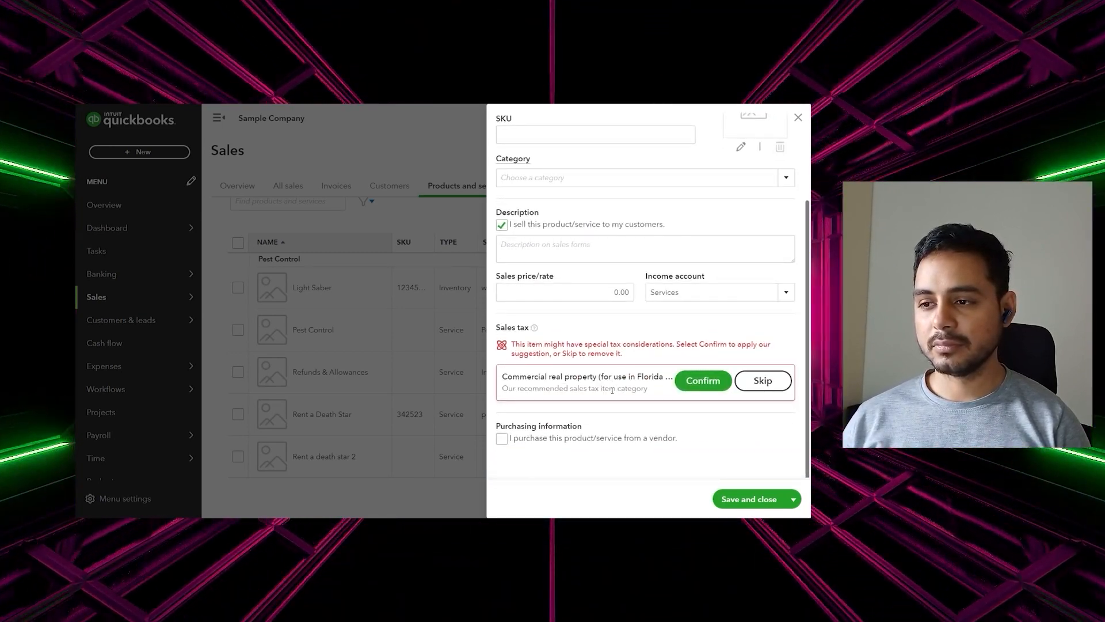
pyautogui.click(763, 380)
pyautogui.click(748, 497)
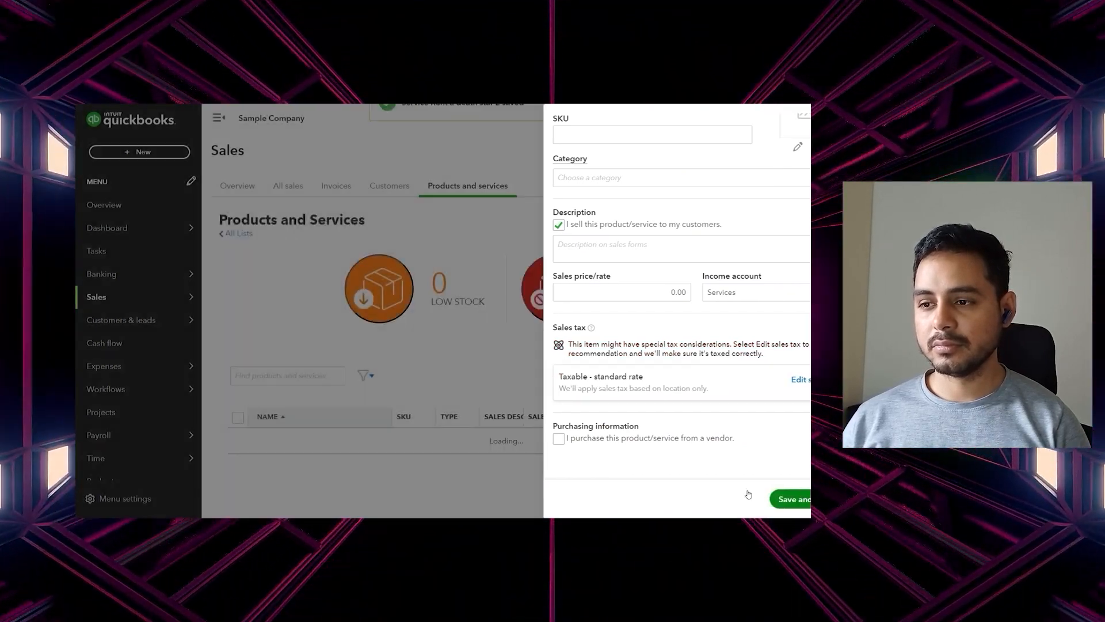
pyautogui.scroll(-3, 644, 406)
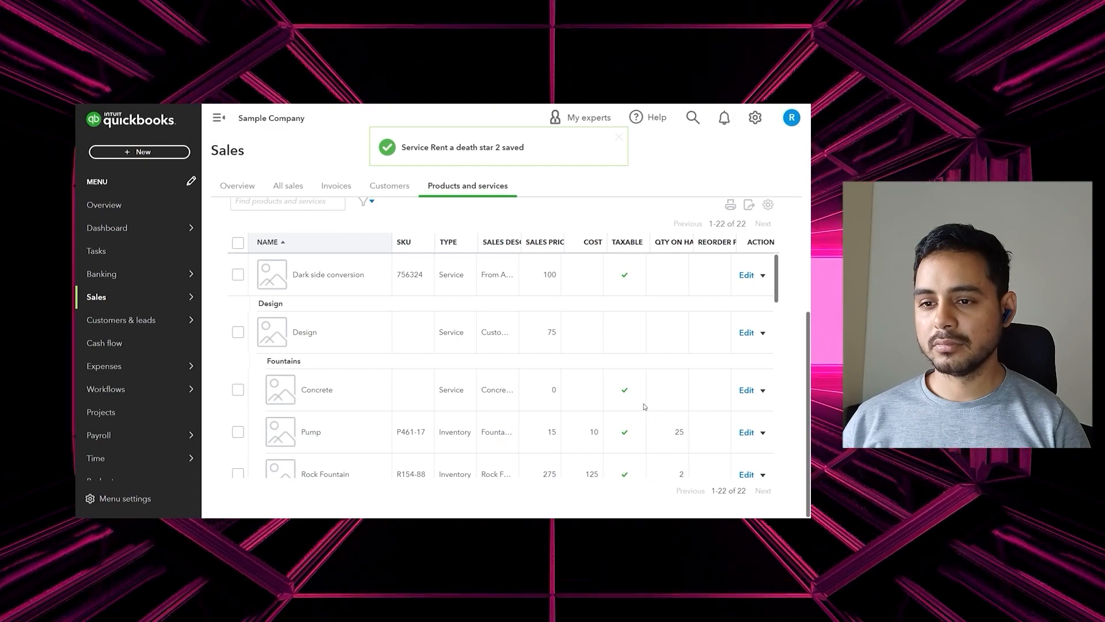
pyautogui.scroll(-10, 644, 406)
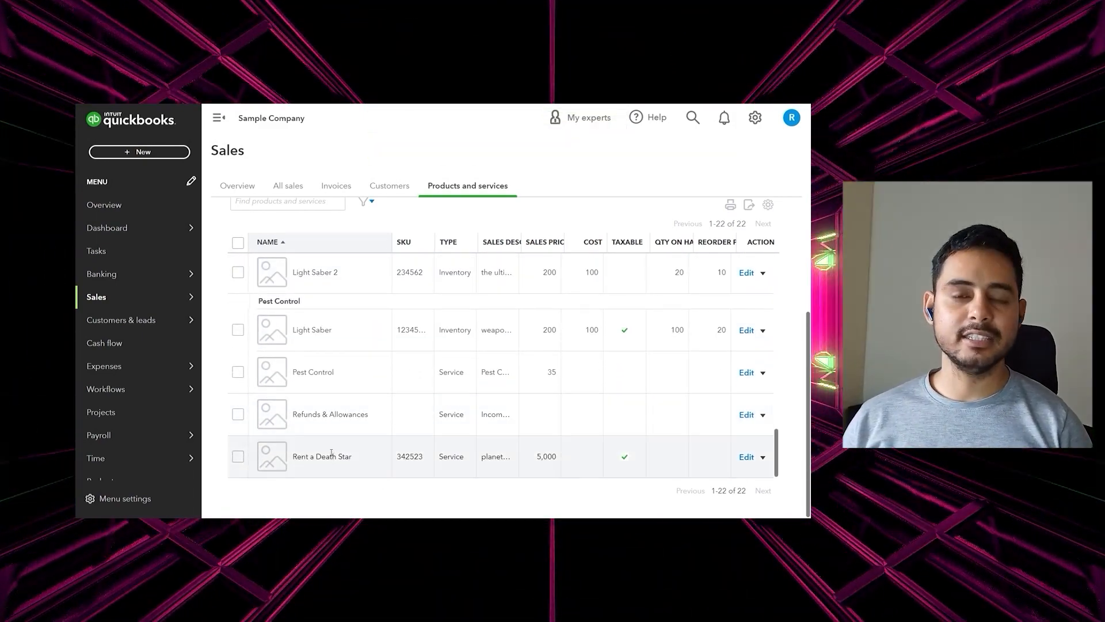
pyautogui.scroll(1, 458, 309)
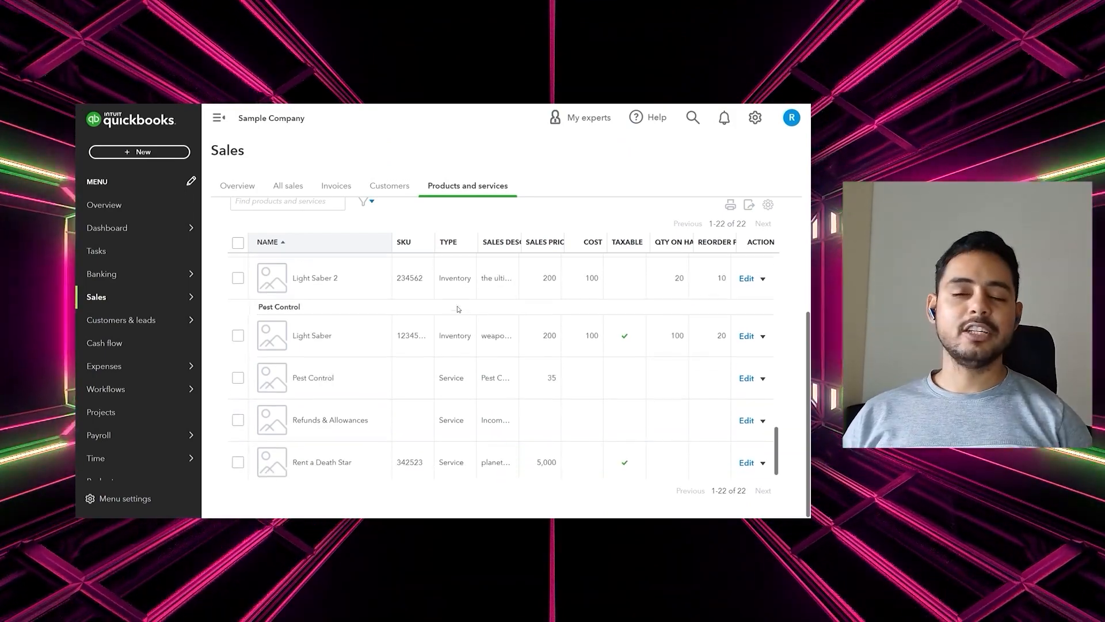
pyautogui.scroll(-1, 459, 309)
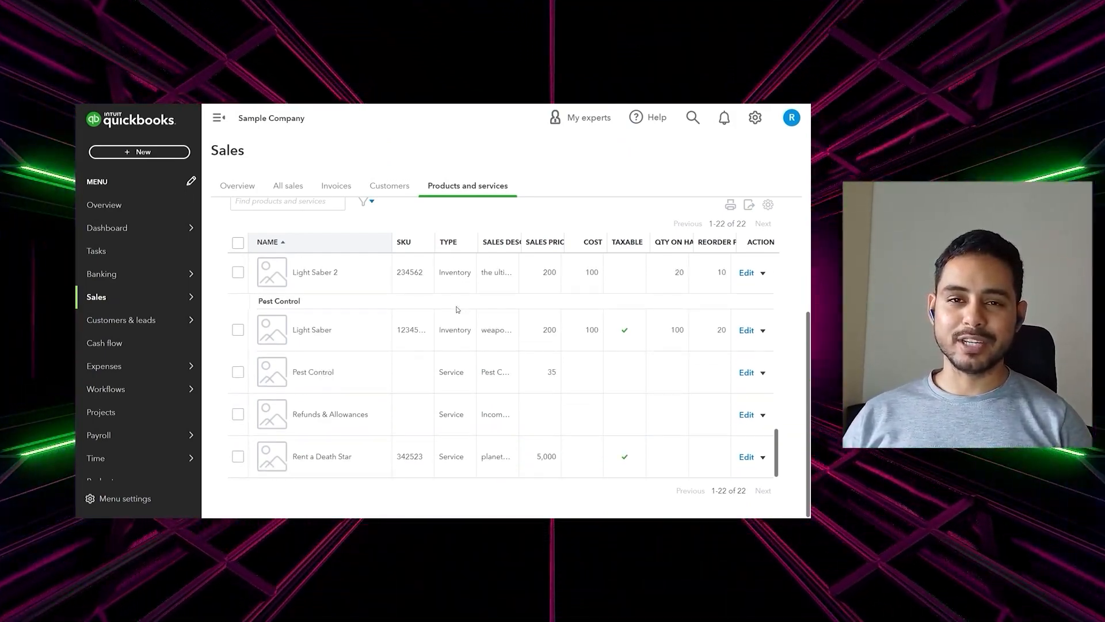
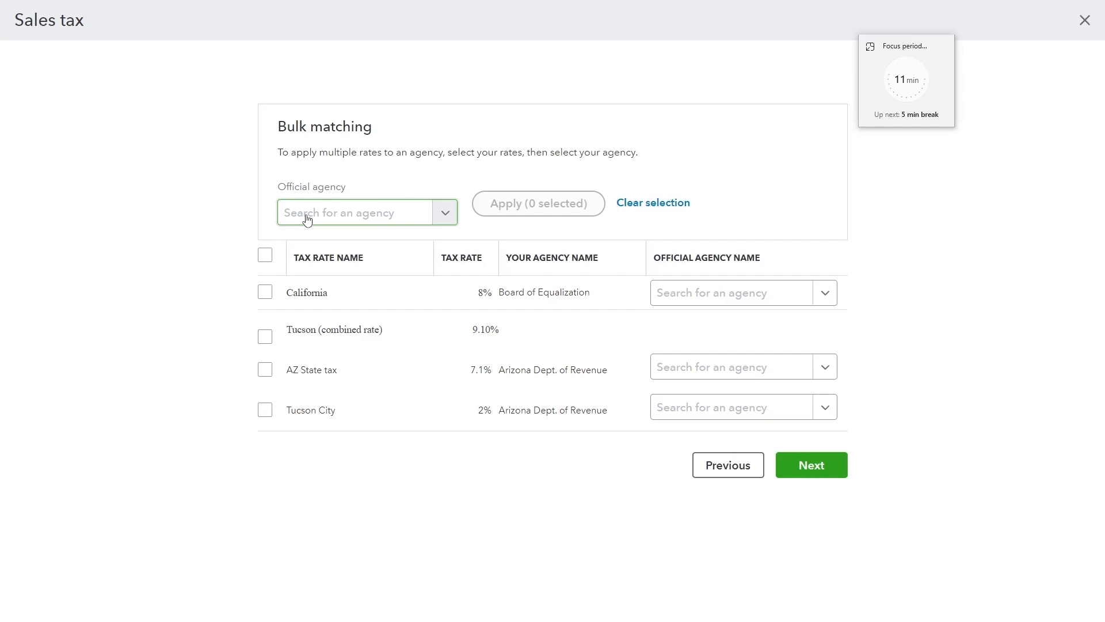
# Assign Arizona Department of Revenue to the AZ State, Tucson City and Tucson combined rates
pyautogui.click(308, 217)
pyautogui.write('arizo')
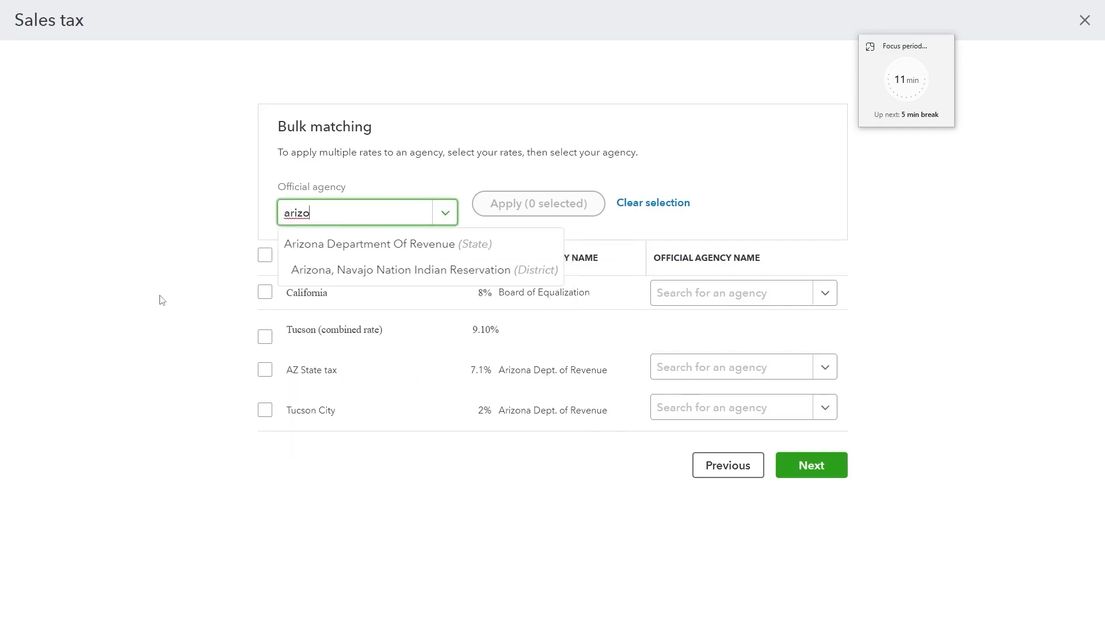
pyautogui.click(323, 249)
pyautogui.click(264, 371)
pyautogui.click(264, 410)
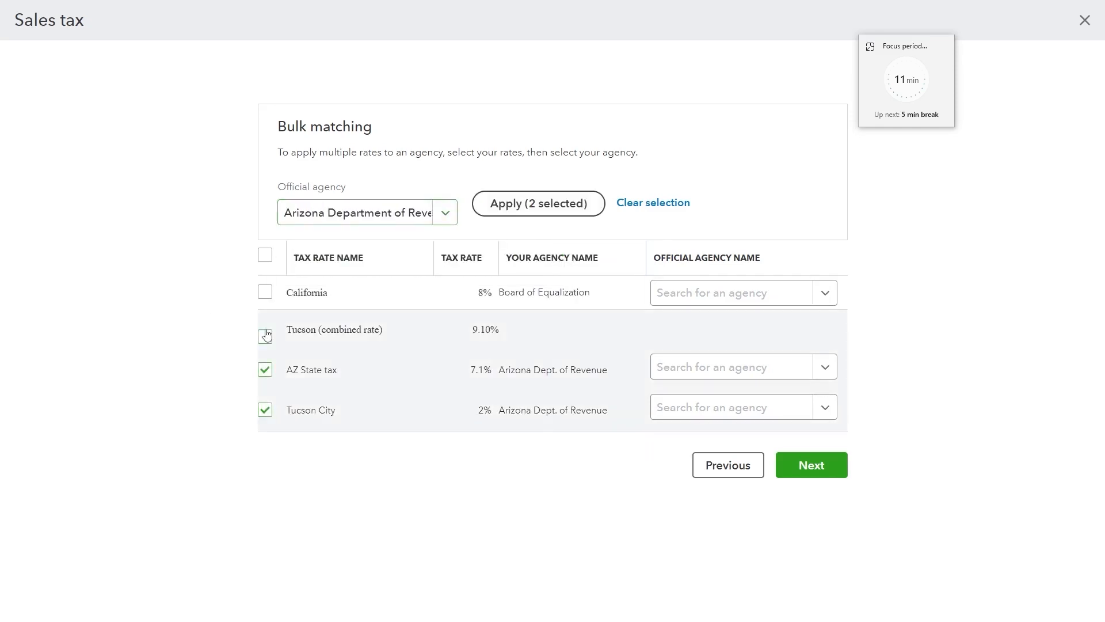
pyautogui.click(266, 337)
pyautogui.click(538, 203)
# Link the California rate to its state tax agency and save the matched rates
pyautogui.click(707, 293)
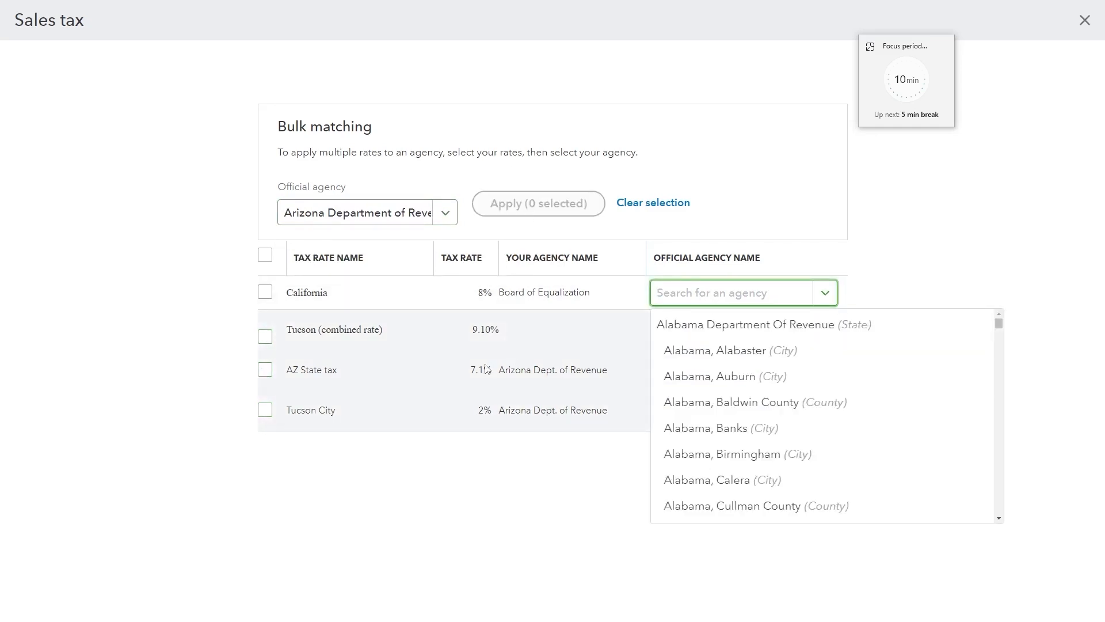
pyautogui.write('cali')
pyautogui.click(749, 325)
pyautogui.click(824, 466)
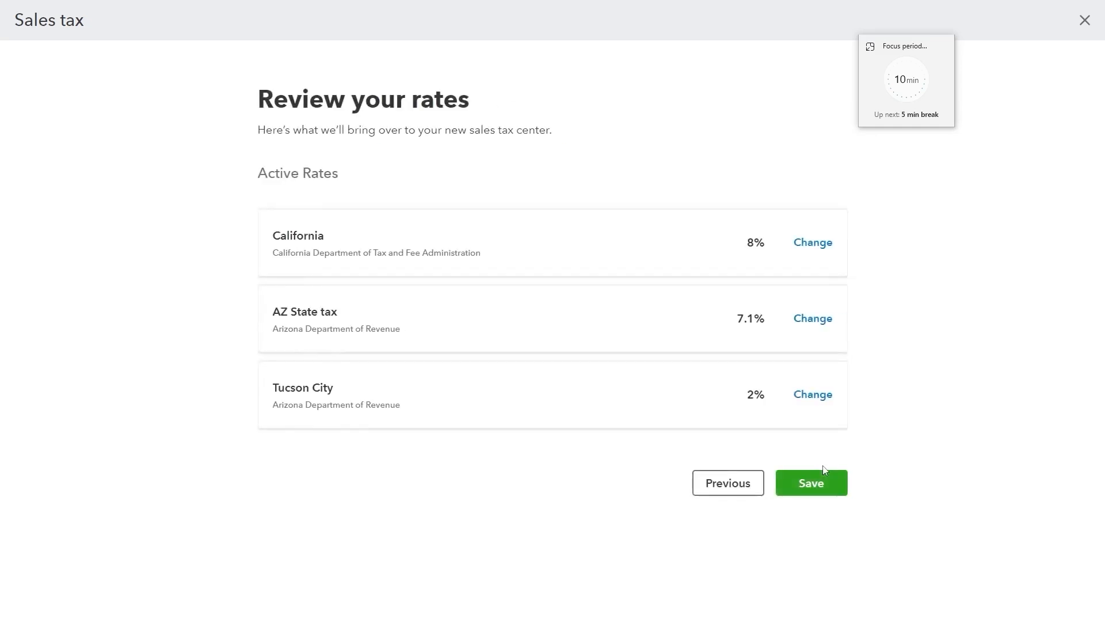
pyautogui.click(810, 484)
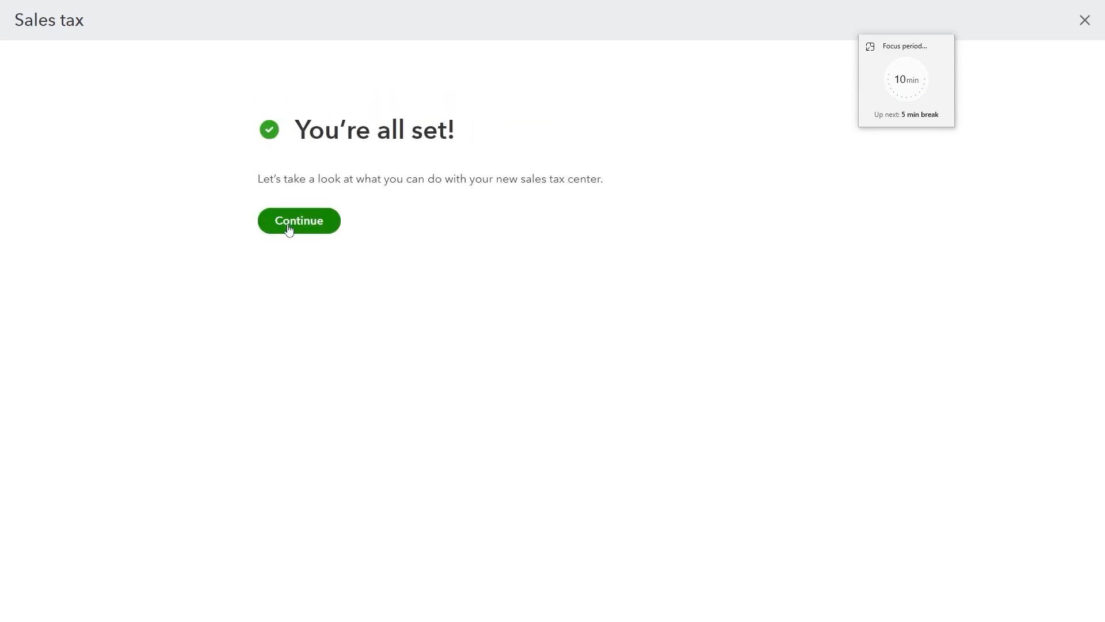
# Continue past the setup confirmation and the sales tax introduction
pyautogui.click(289, 228)
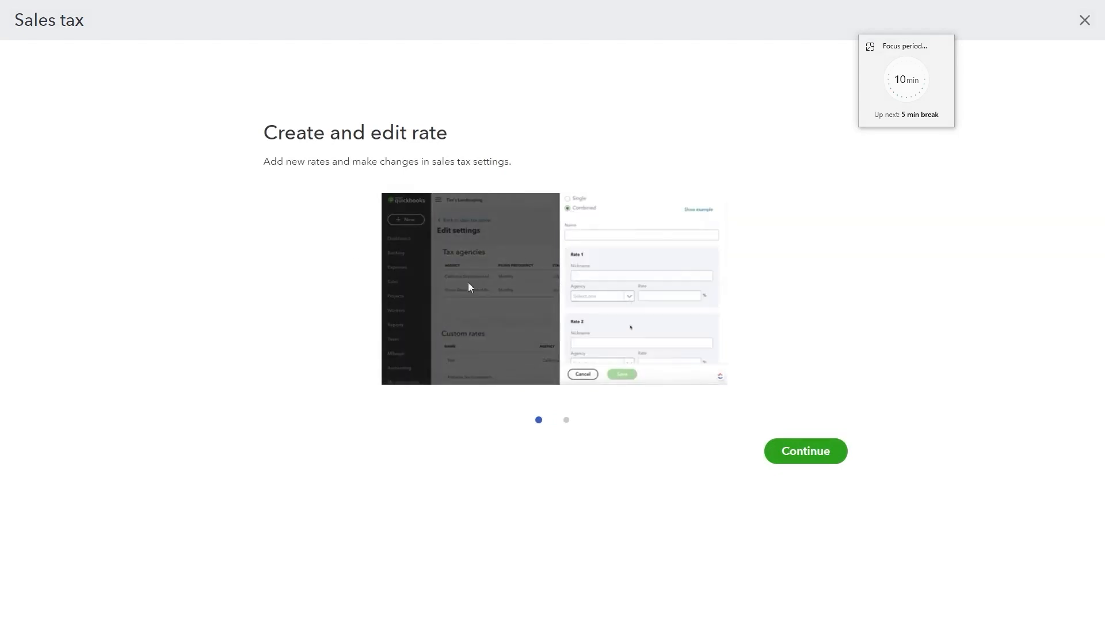
pyautogui.click(833, 454)
pyautogui.click(810, 460)
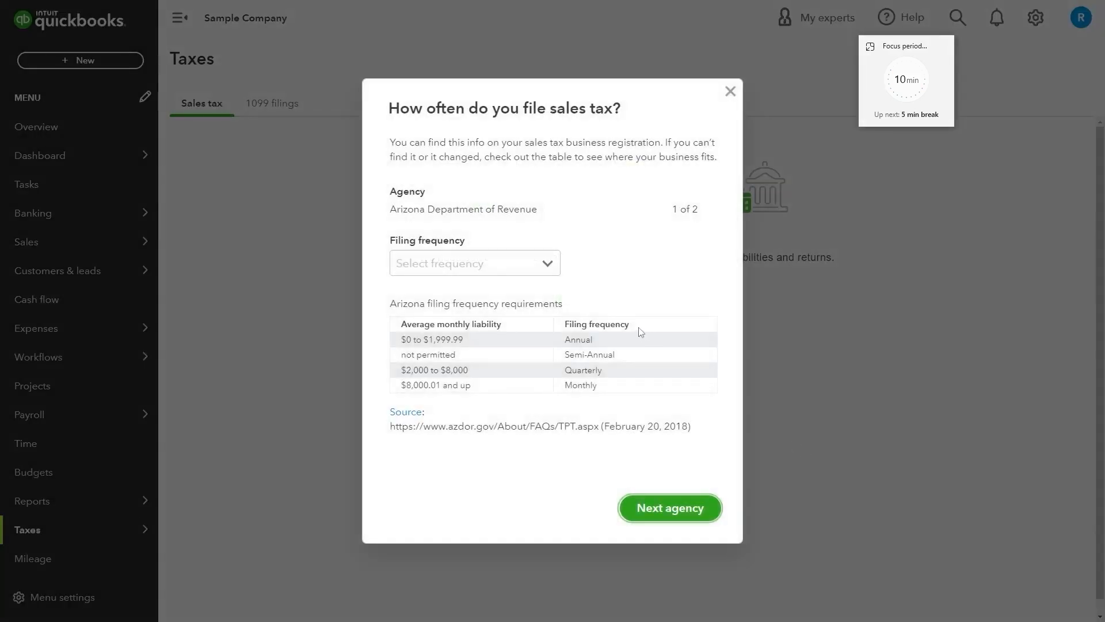
# Set Arizona Department of Revenue and California's tax agency to Quarterly filing, then save
pyautogui.click(519, 274)
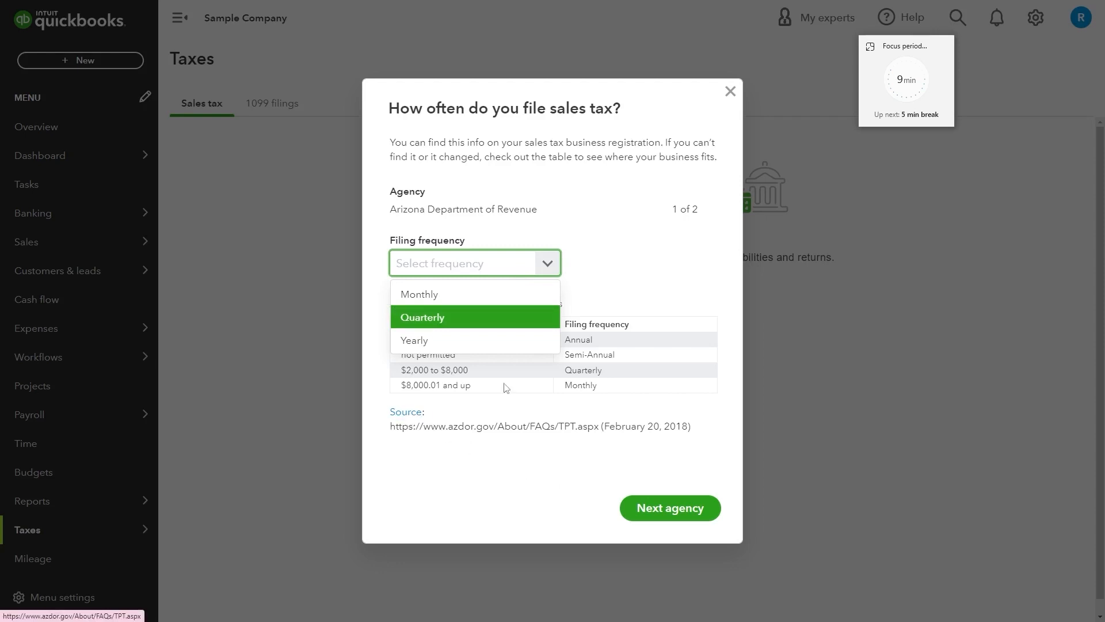
pyautogui.click(416, 324)
pyautogui.click(668, 508)
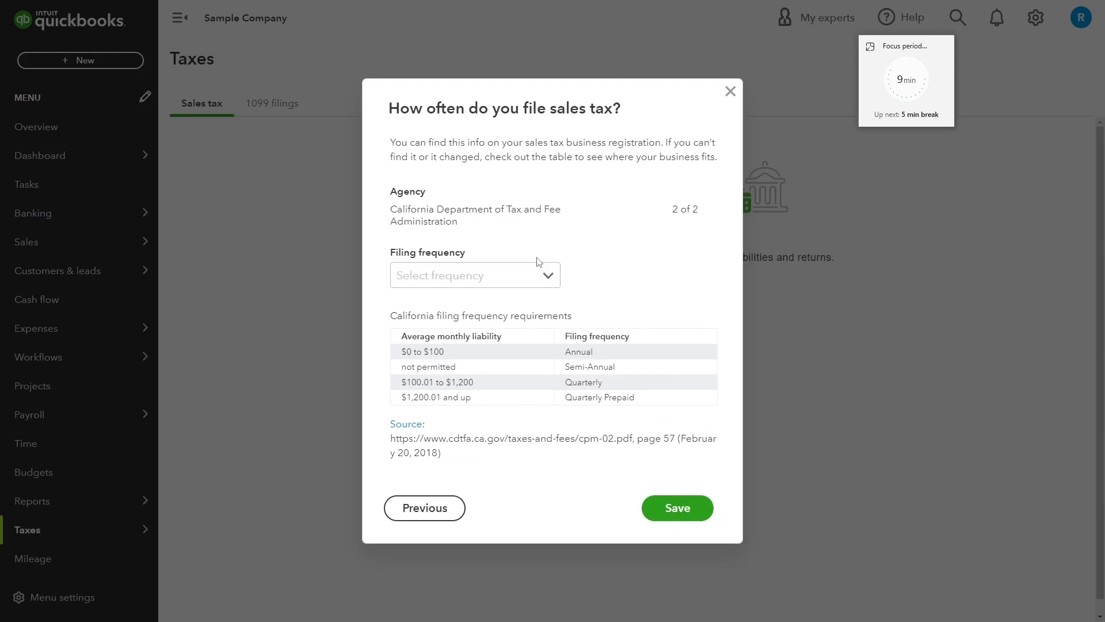
pyautogui.click(546, 275)
pyautogui.click(534, 332)
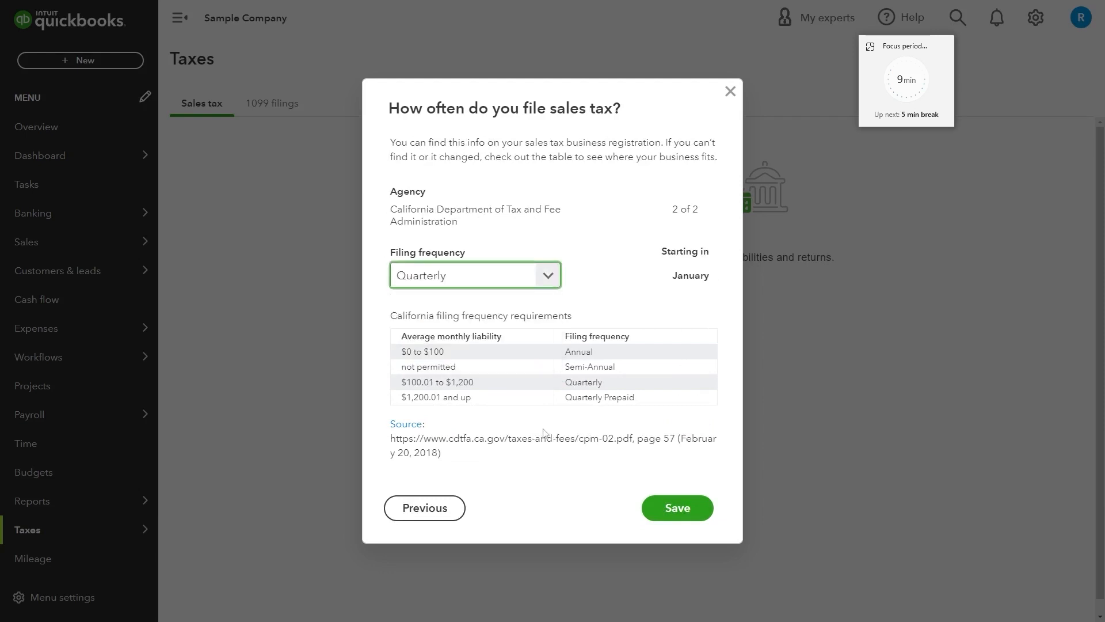
pyautogui.click(673, 509)
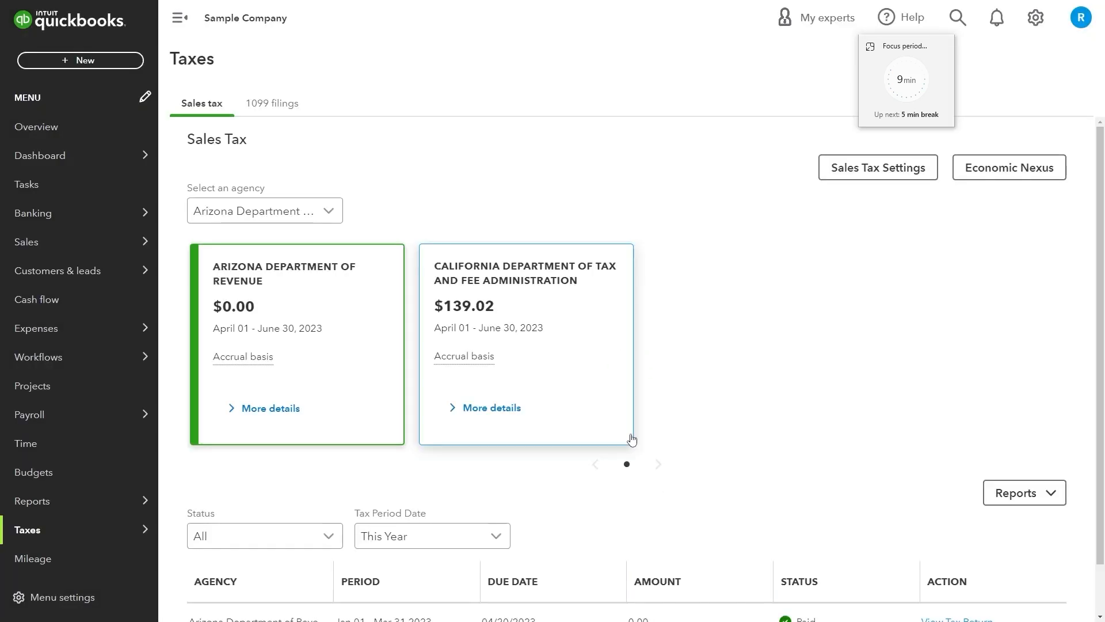
# Look over Sales Tax Settings and Economic Nexus, then open the Reports dropdown
pyautogui.click(922, 167)
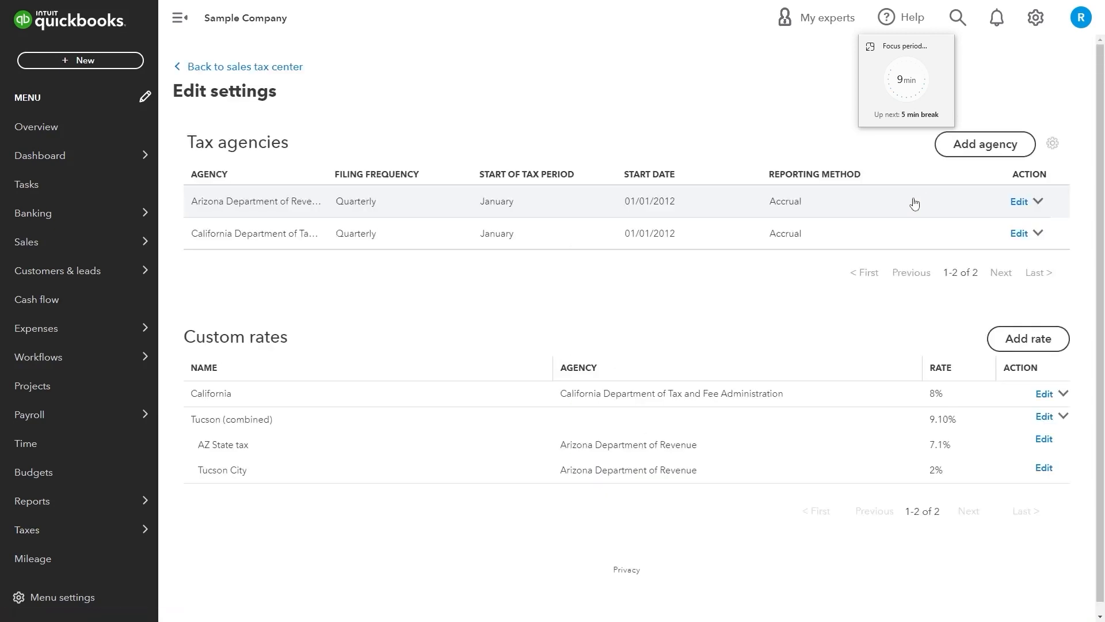
pyautogui.hotkey('alt', 'Left')
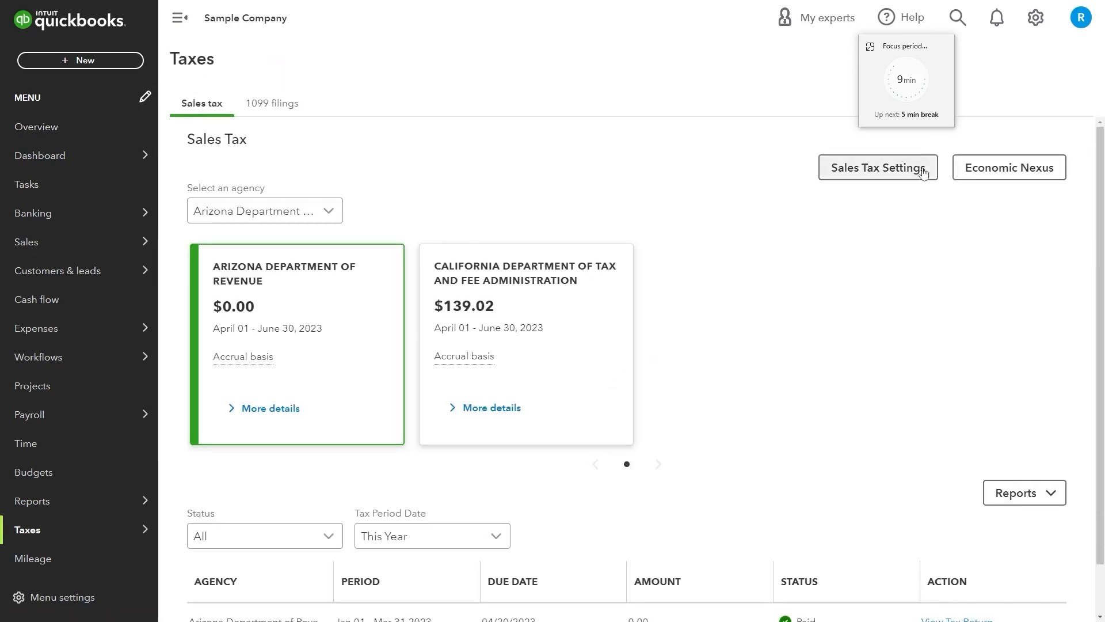
pyautogui.click(969, 171)
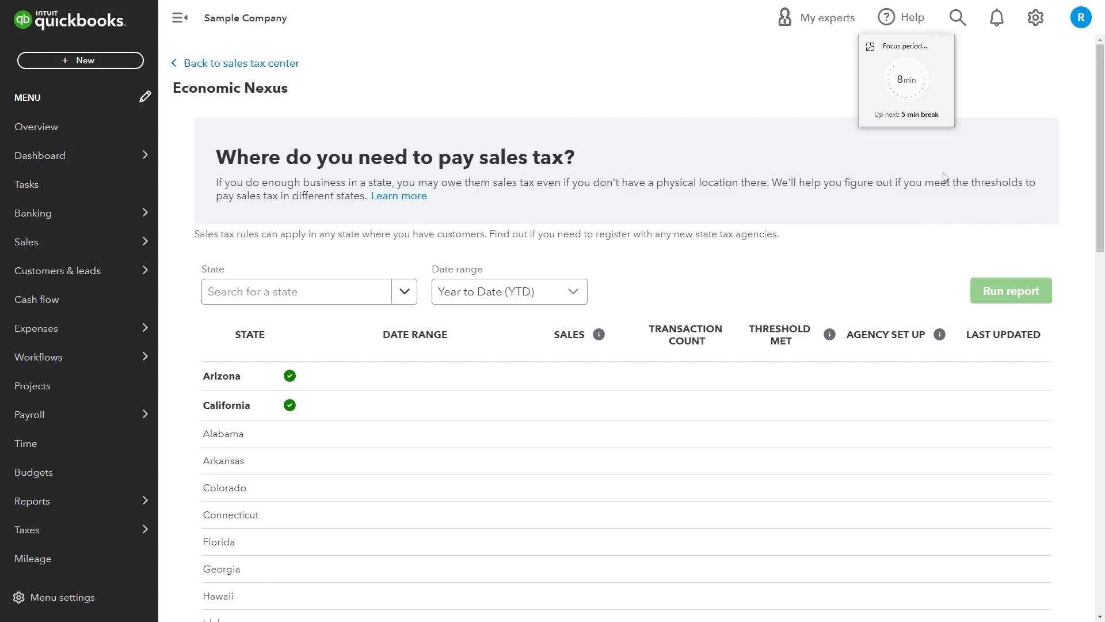
pyautogui.click(199, 64)
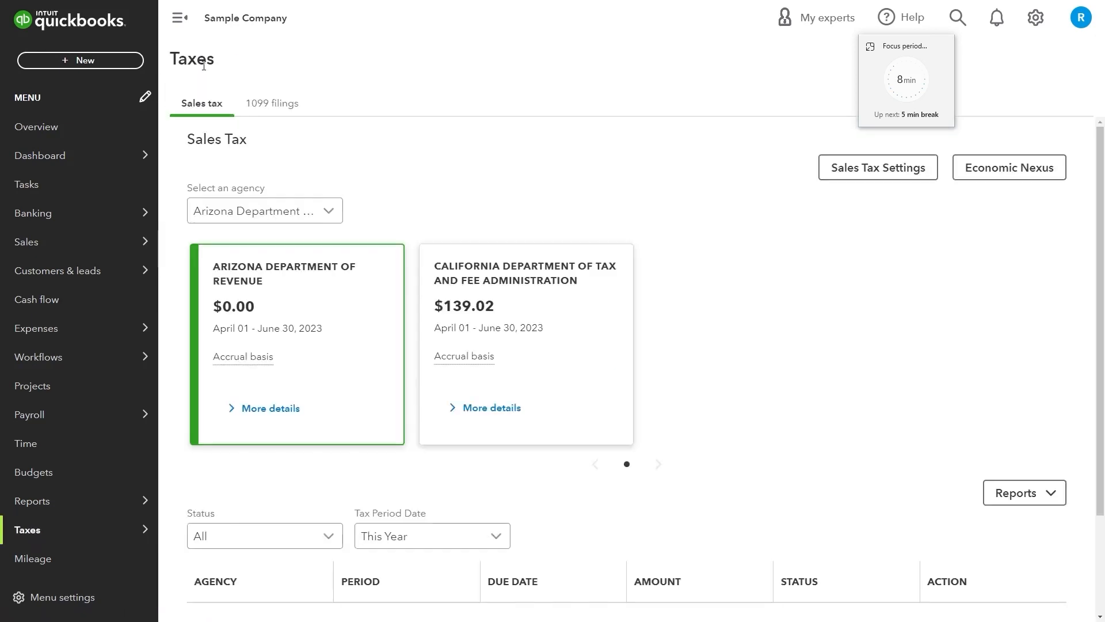
pyautogui.click(1024, 490)
pyautogui.scroll(-1, 1024, 492)
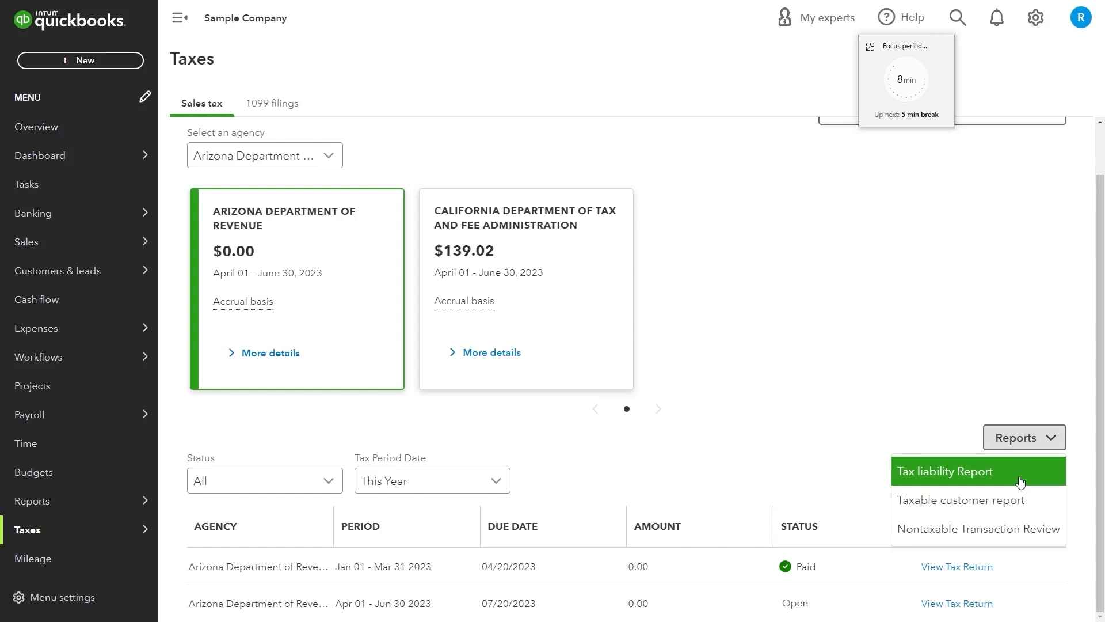
# Review the Tax liability report, then go back to the sales tax center
pyautogui.click(1021, 481)
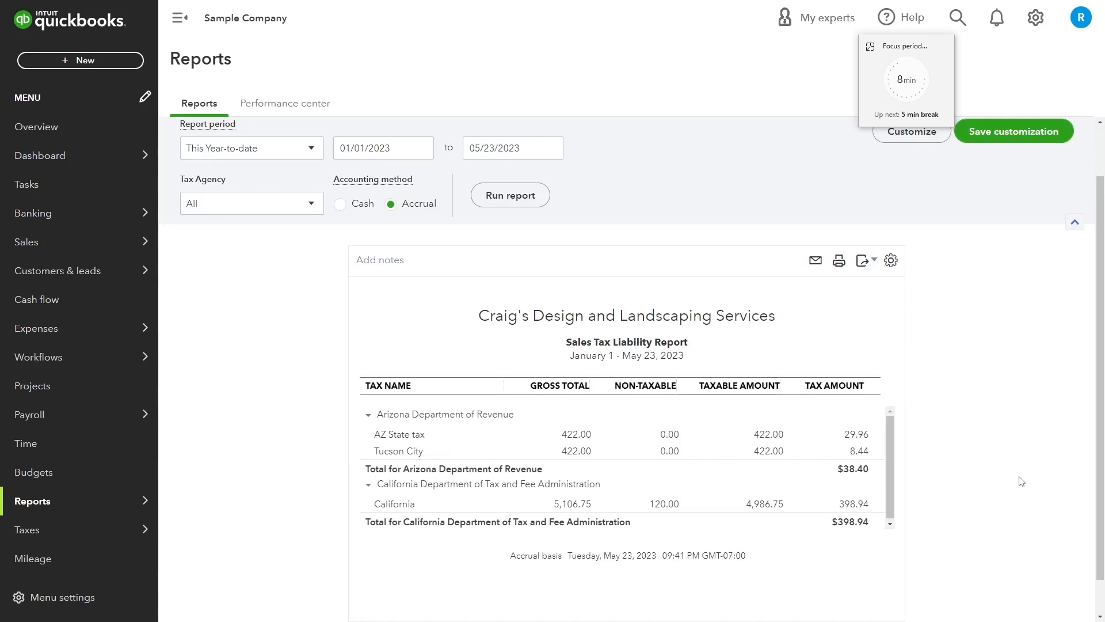
pyautogui.scroll(2, 249, 141)
pyautogui.click(249, 140)
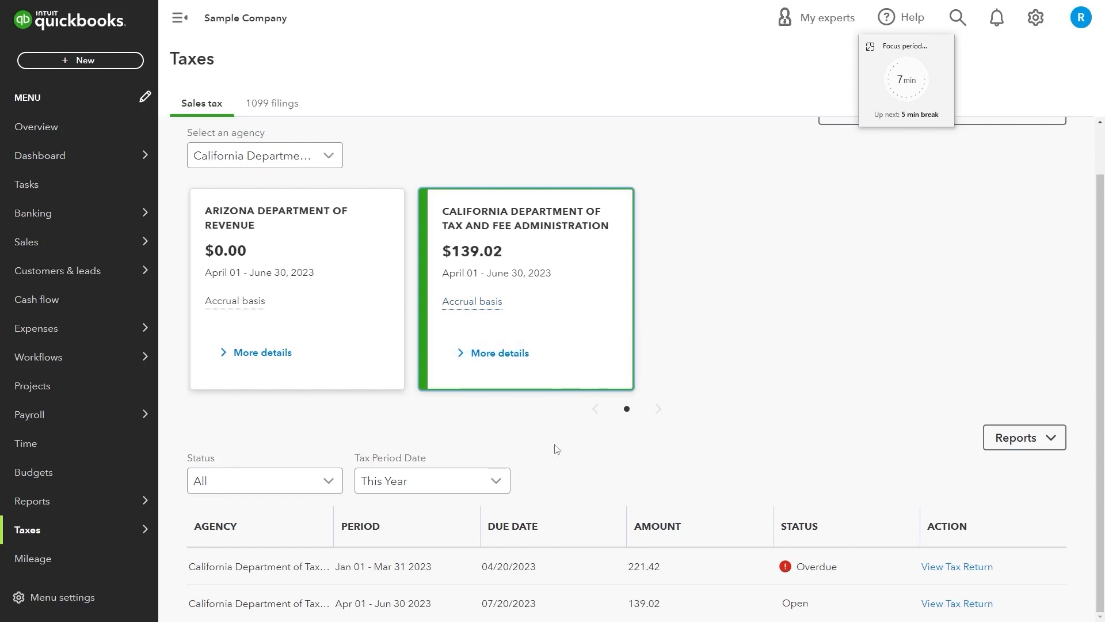
# Open California's overdue January–March 2023 return of $221.42 and start recording its payment
pyautogui.click(941, 569)
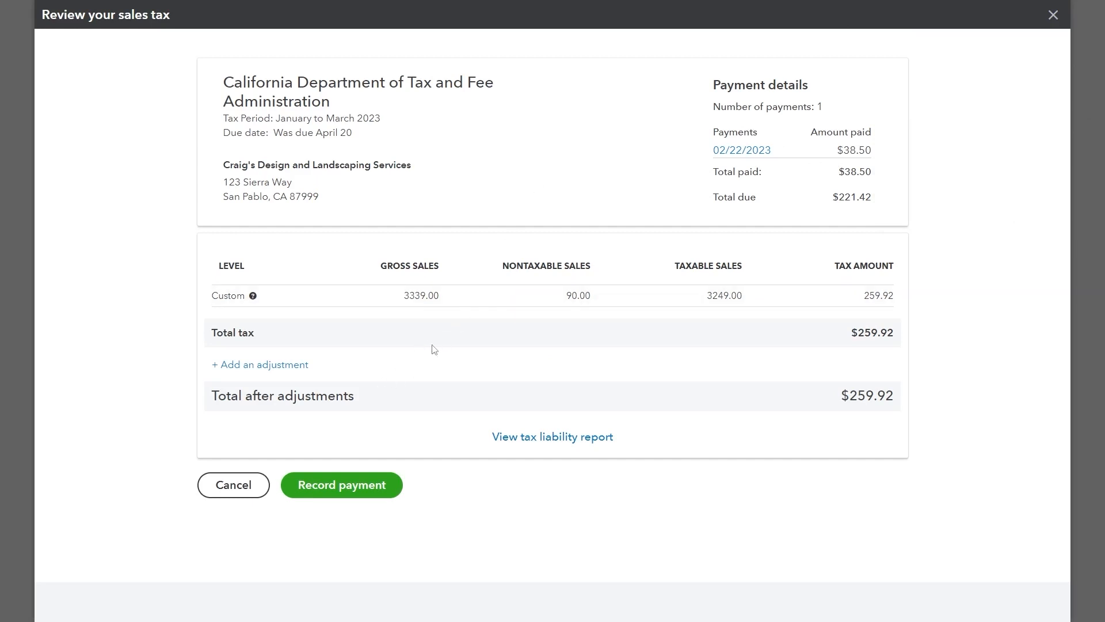
pyautogui.click(264, 363)
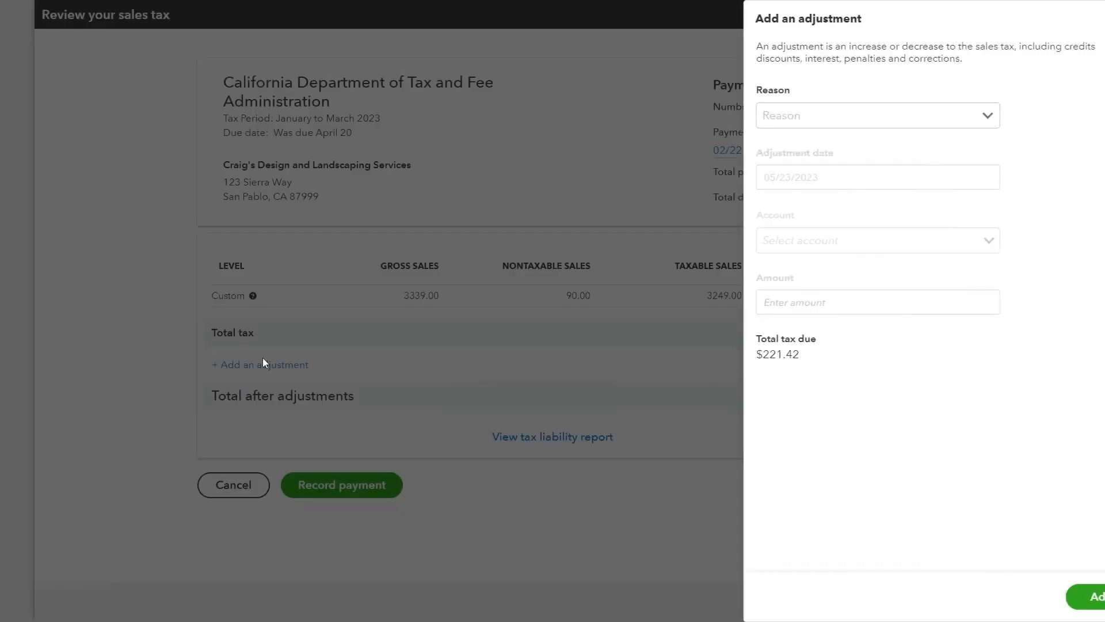
pyautogui.click(1088, 19)
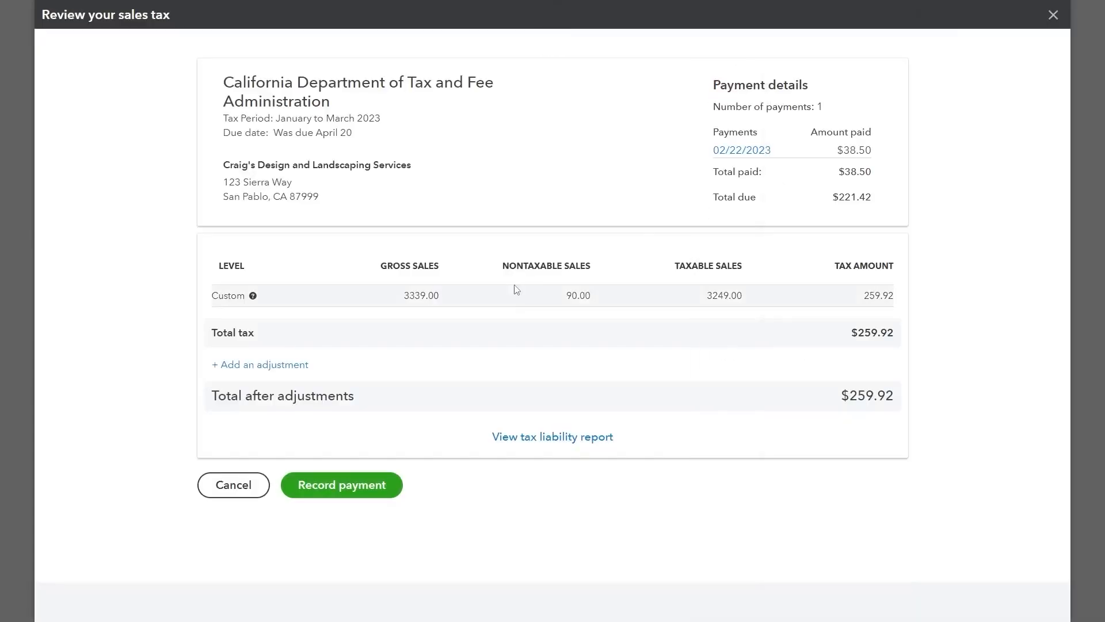
pyautogui.click(370, 490)
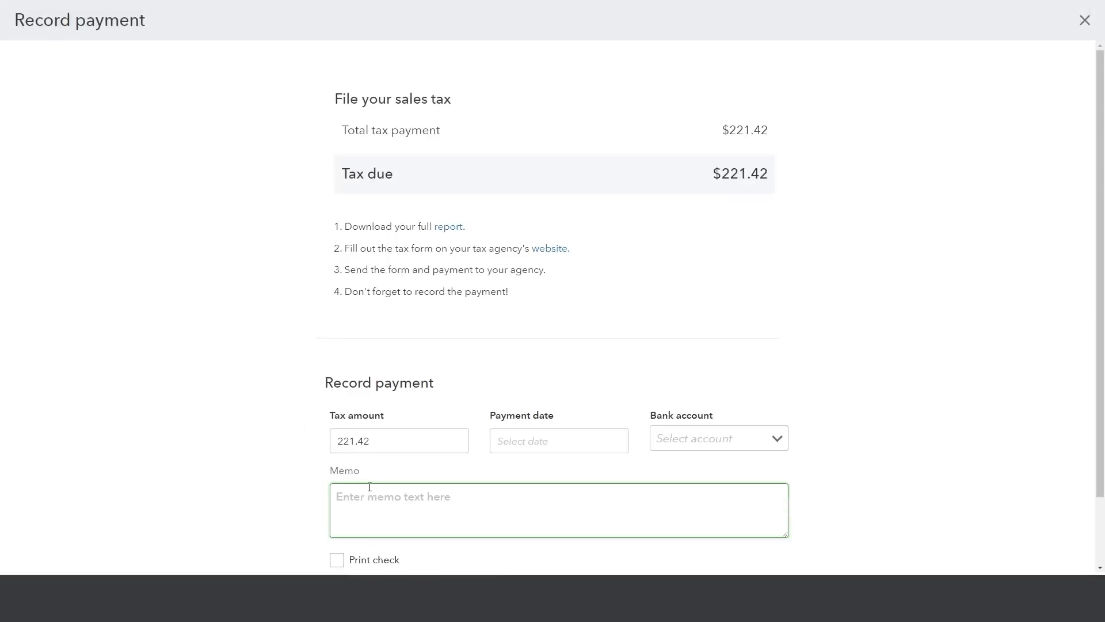
# Record the $221.42 payment dated 05/23/2023 from Checking, marked to print a check
pyautogui.scroll(-2, 370, 486)
pyautogui.click(575, 368)
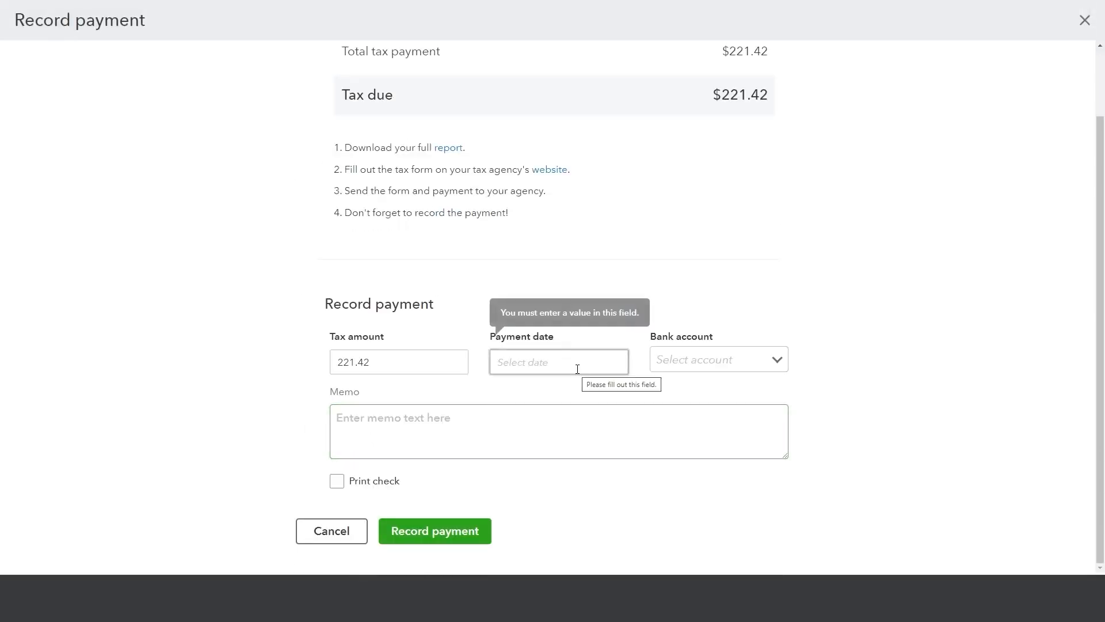
pyautogui.click(554, 490)
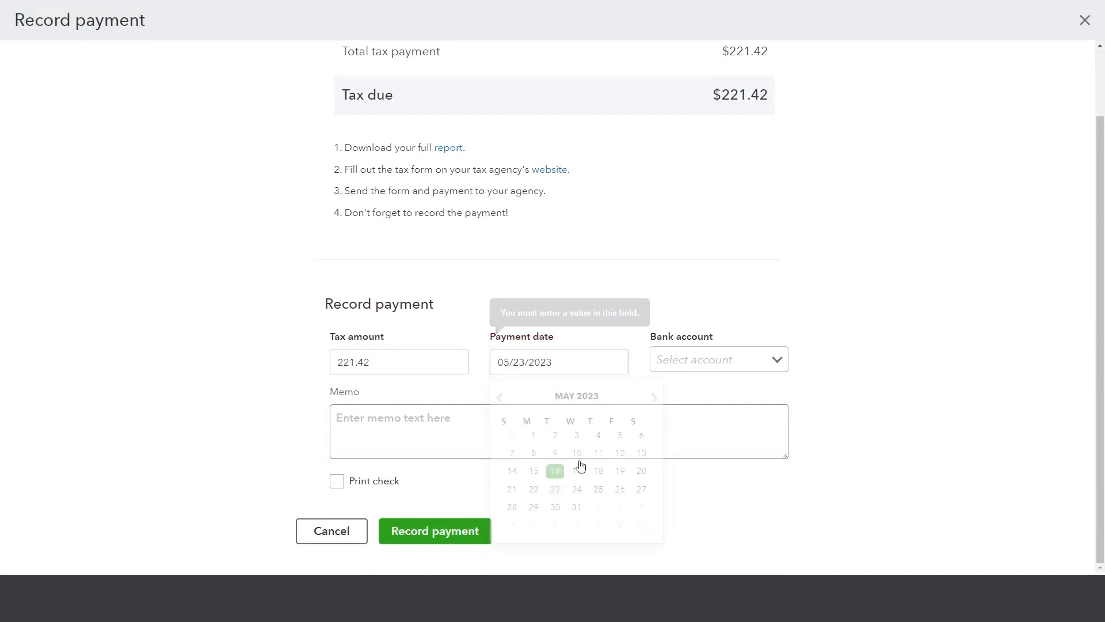
pyautogui.click(773, 357)
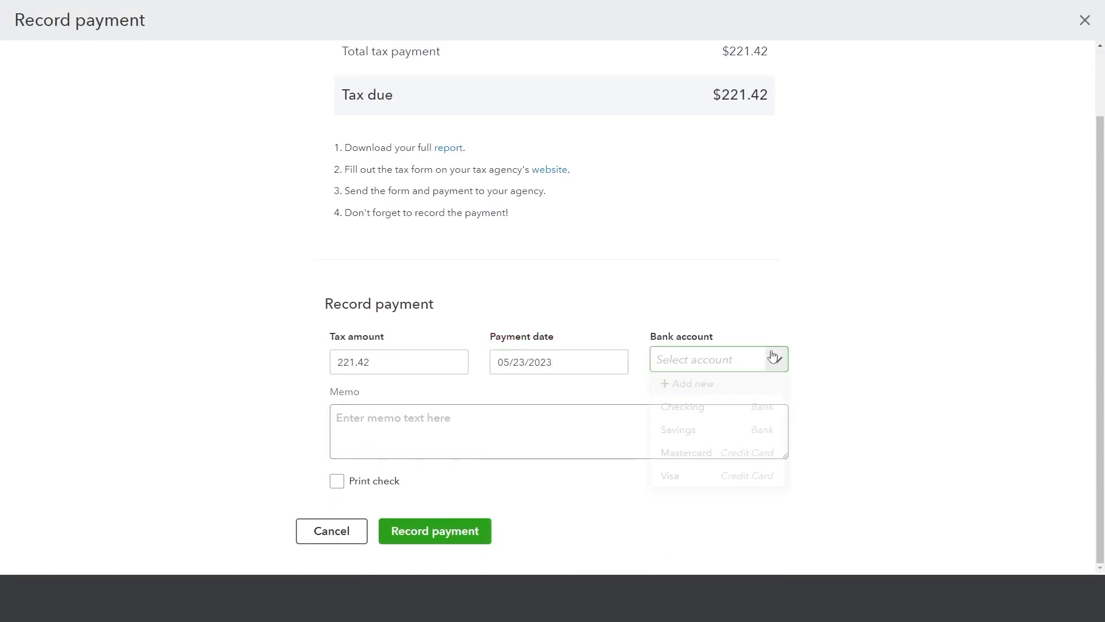
pyautogui.click(753, 406)
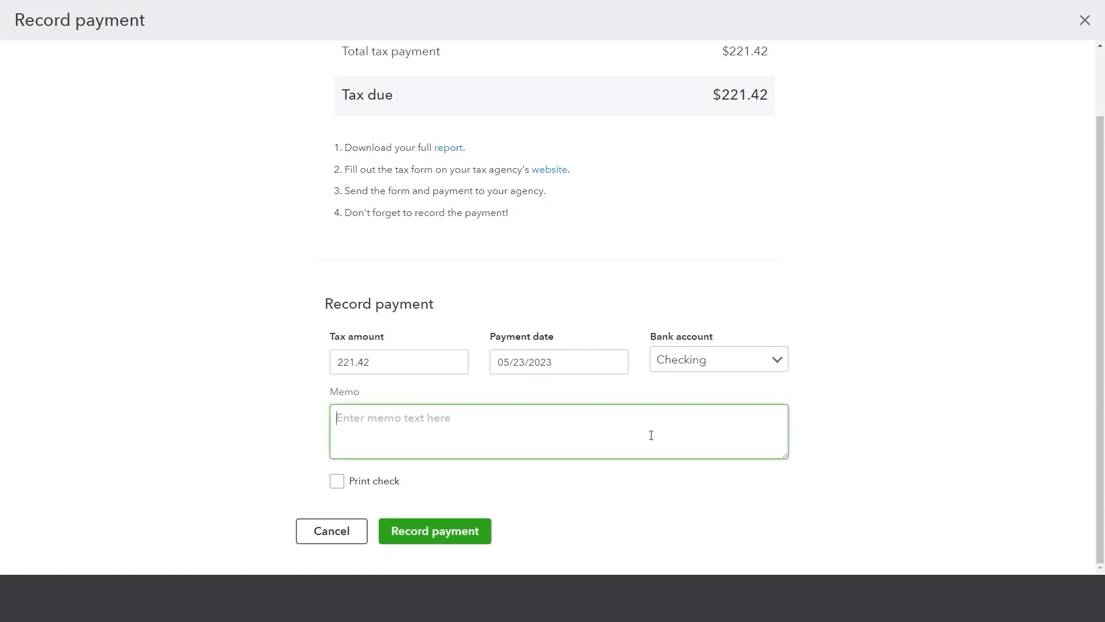
pyautogui.click(337, 481)
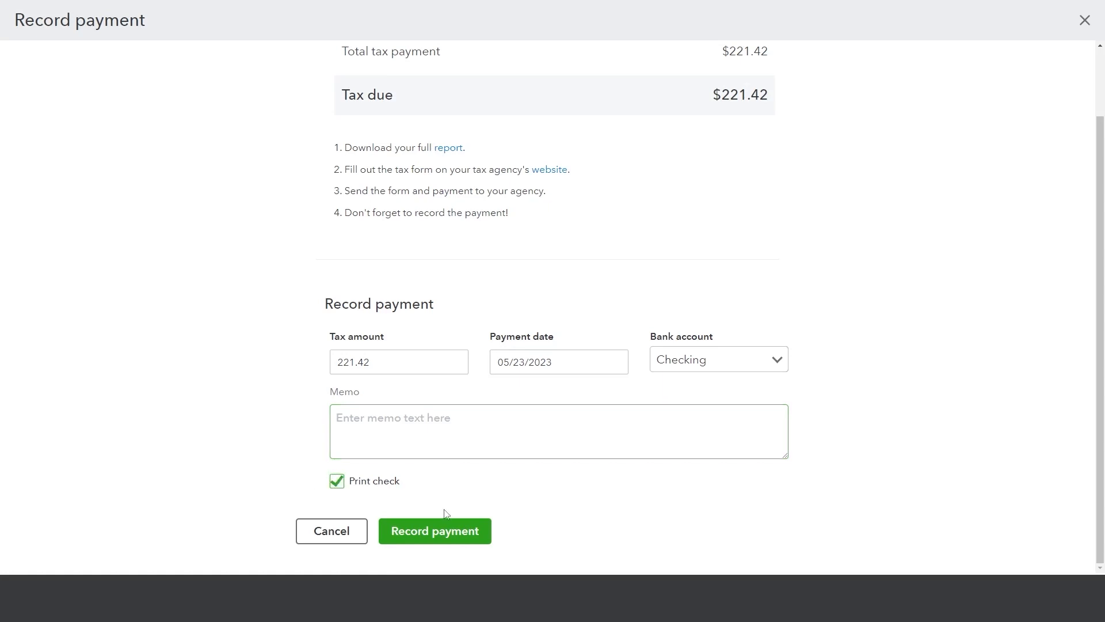
pyautogui.click(441, 532)
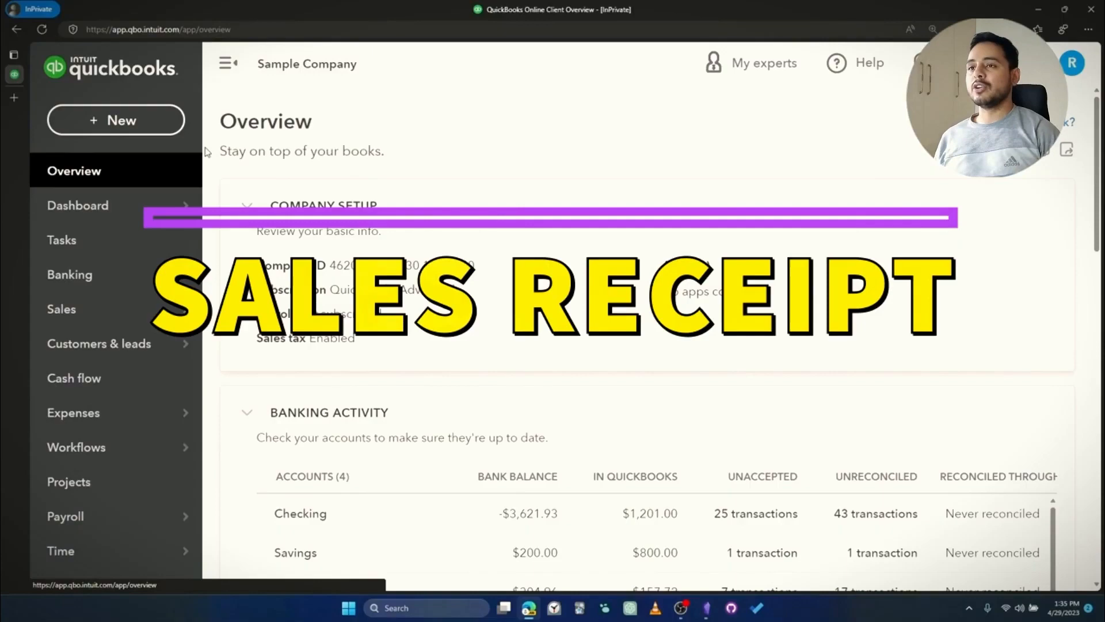
# Open the + New transaction menu from the Overview page
pyautogui.click(124, 133)
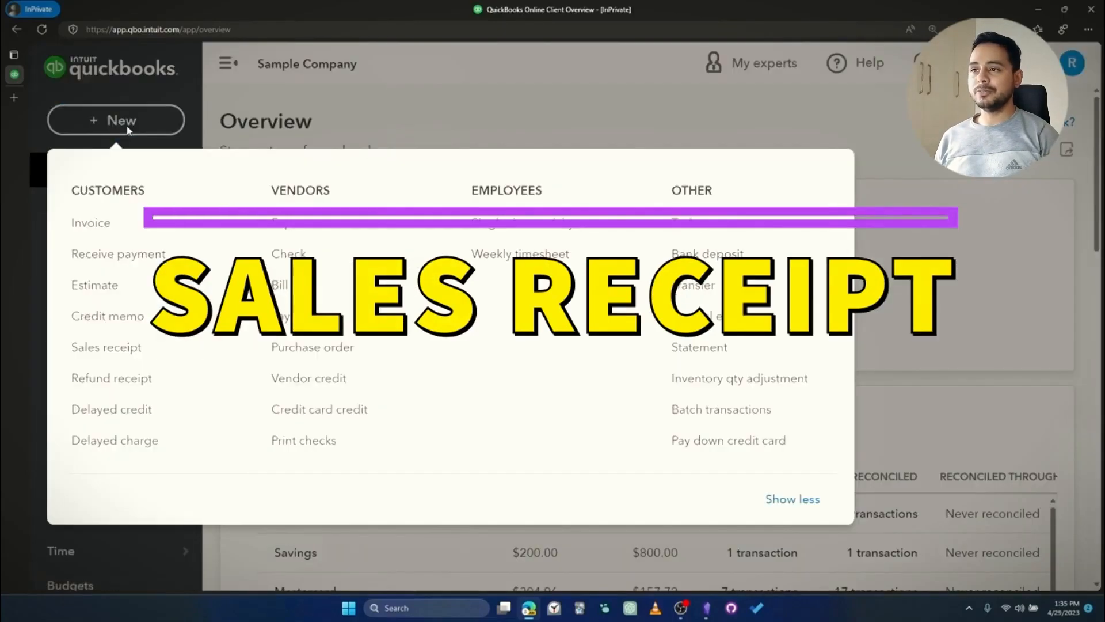
# Start a sales receipt for Bill's Windsurf Shop tagged 'jobs: wall repaid'
pyautogui.click(141, 347)
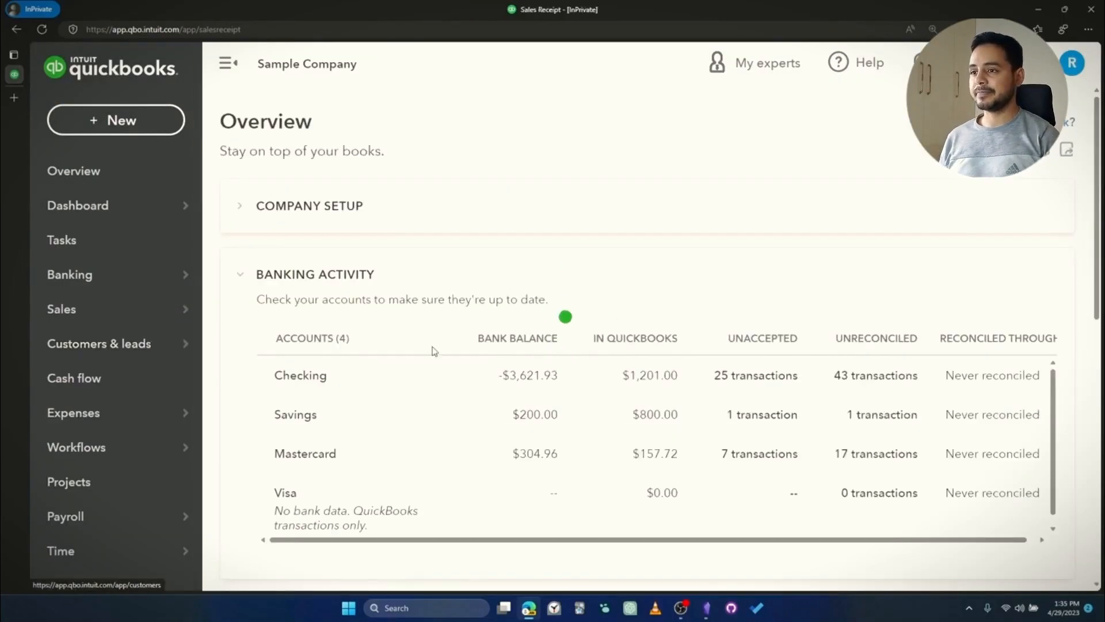
pyautogui.click(247, 148)
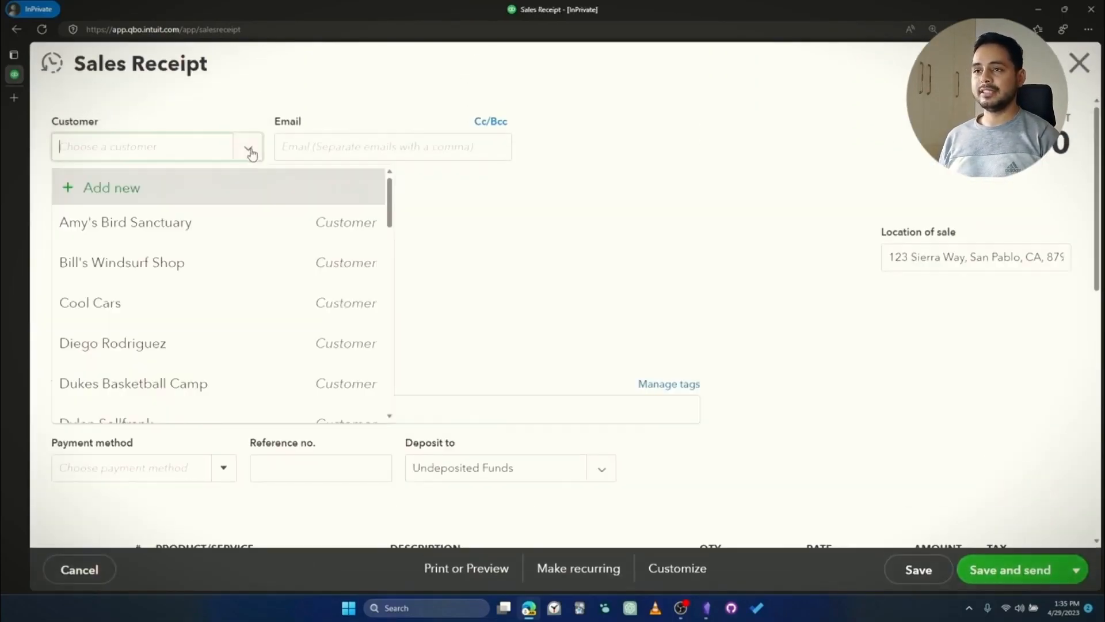
pyautogui.click(227, 257)
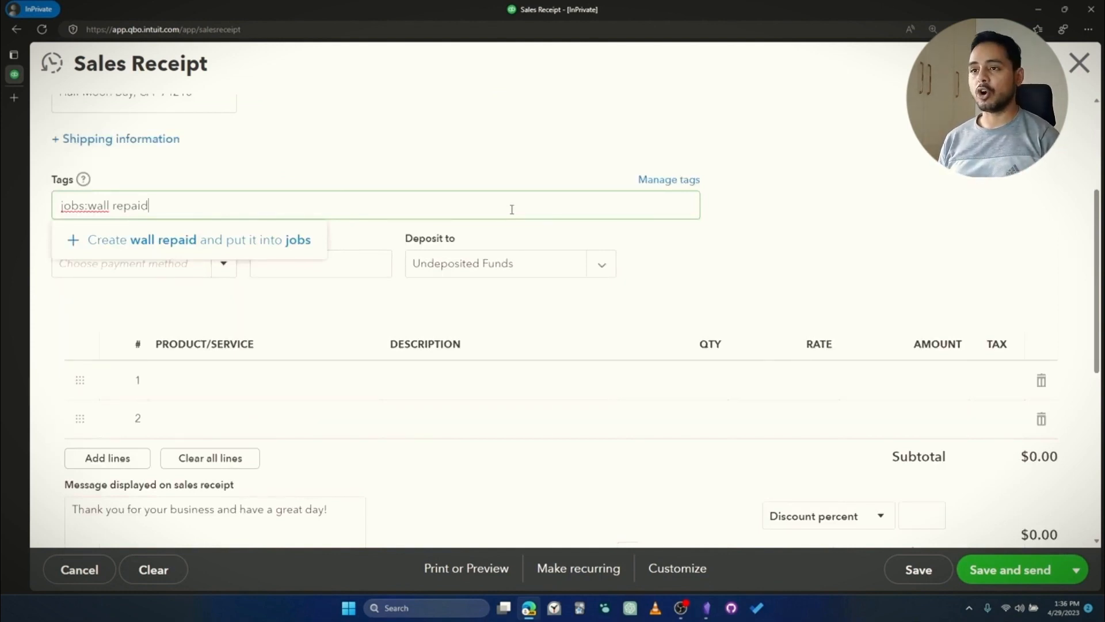
pyautogui.press('Return')
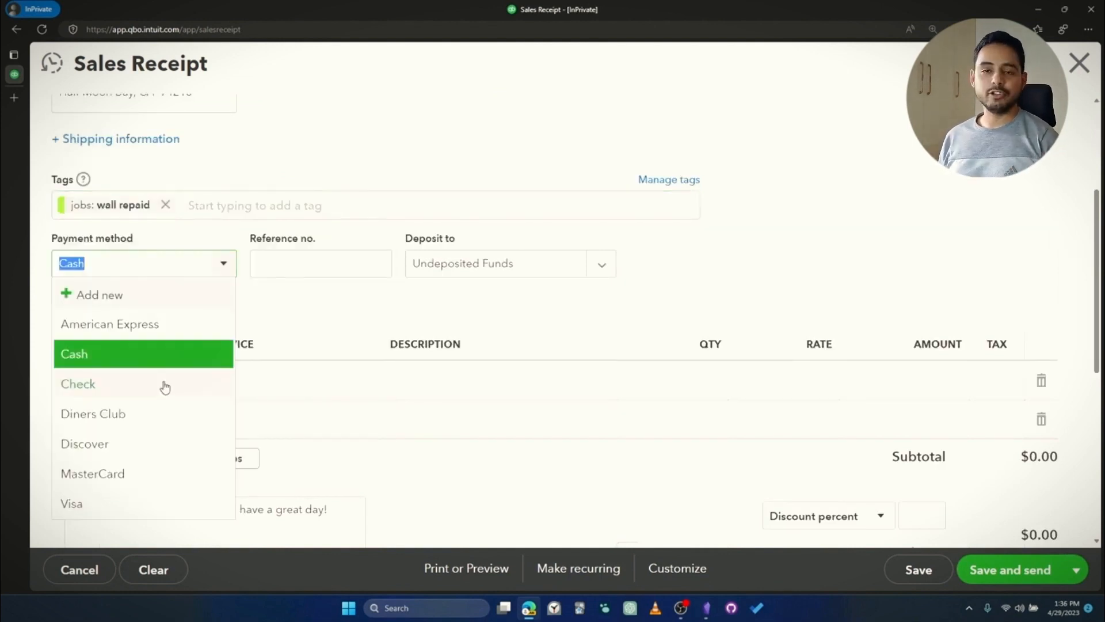
# Set the receipt's payment method to Visa and deposit it to Checking
pyautogui.click(302, 309)
pyautogui.click(233, 271)
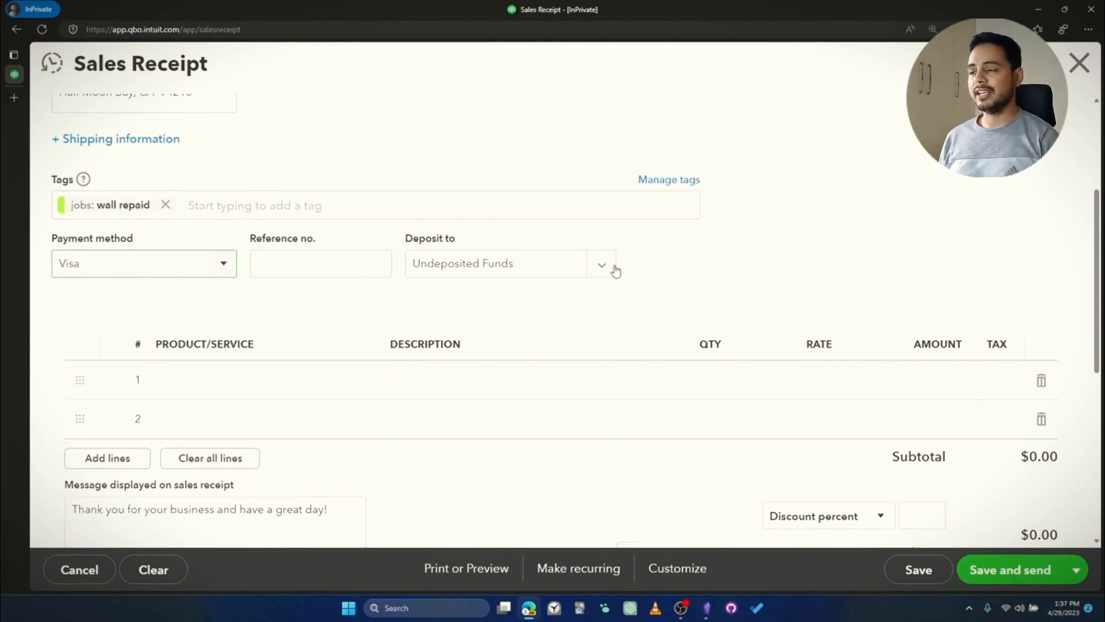
pyautogui.click(611, 268)
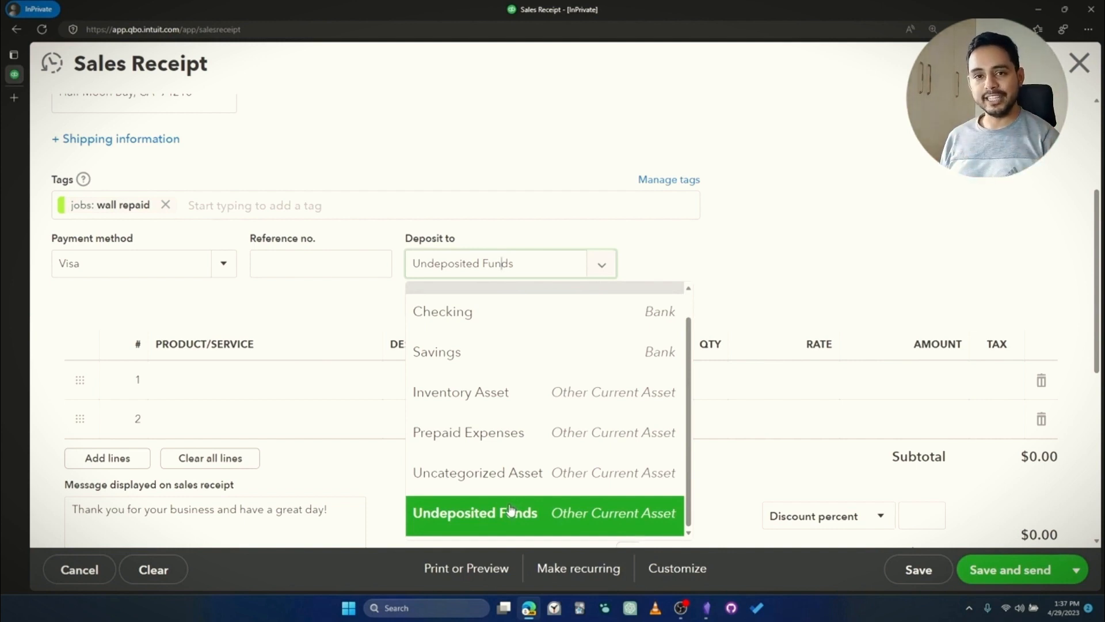
pyautogui.click(443, 311)
# Add a taxable Custom Design line at $75 to the receipt
pyautogui.click(264, 267)
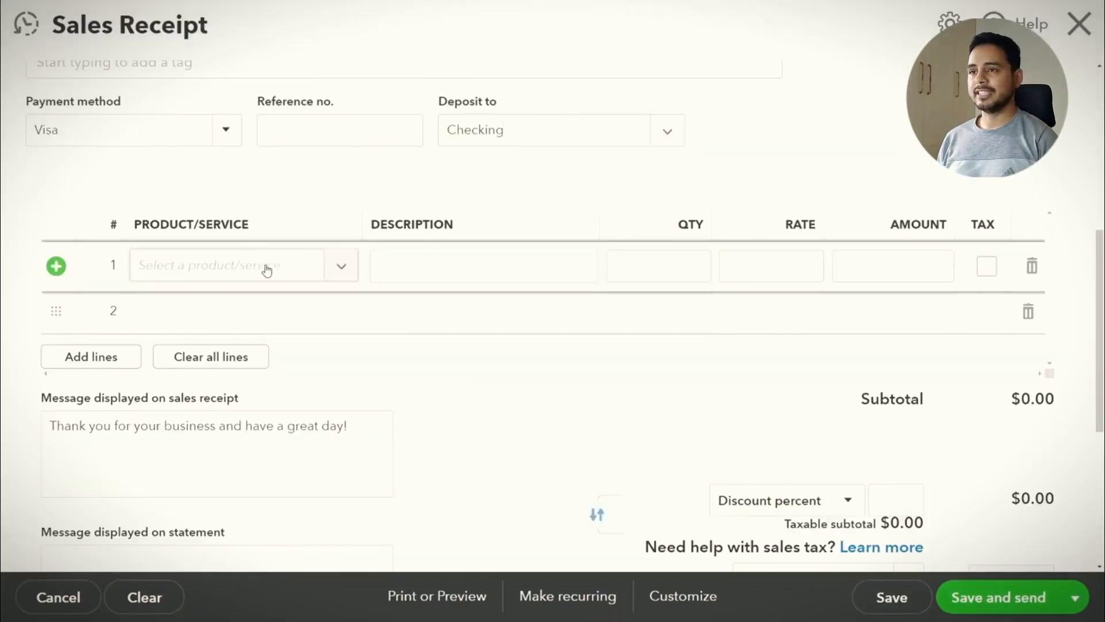
pyautogui.click(339, 266)
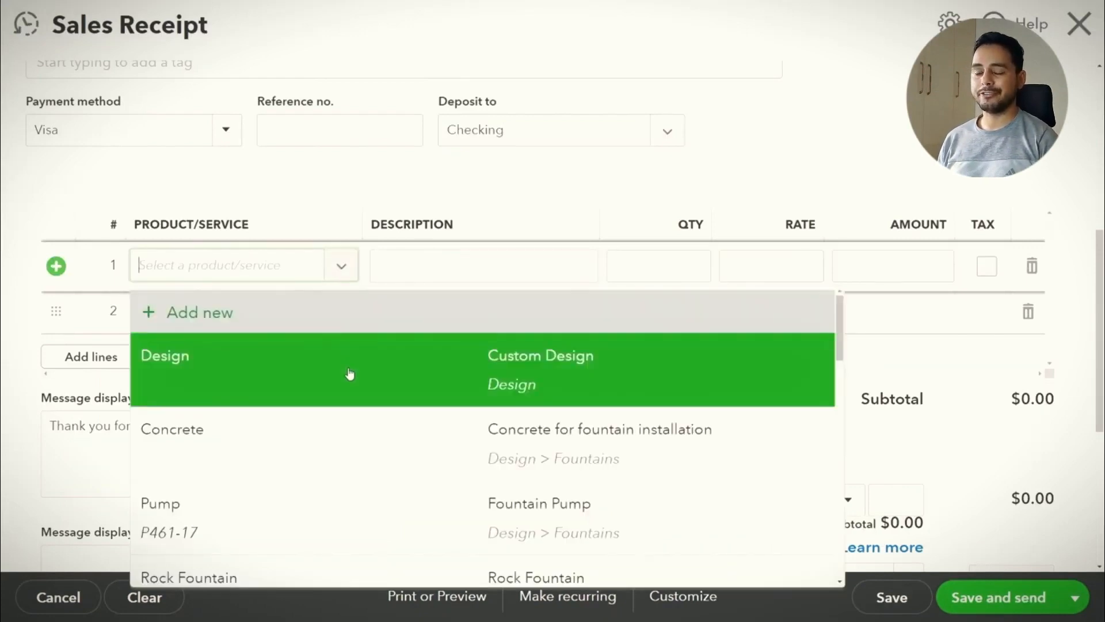
pyautogui.click(347, 375)
pyautogui.click(987, 266)
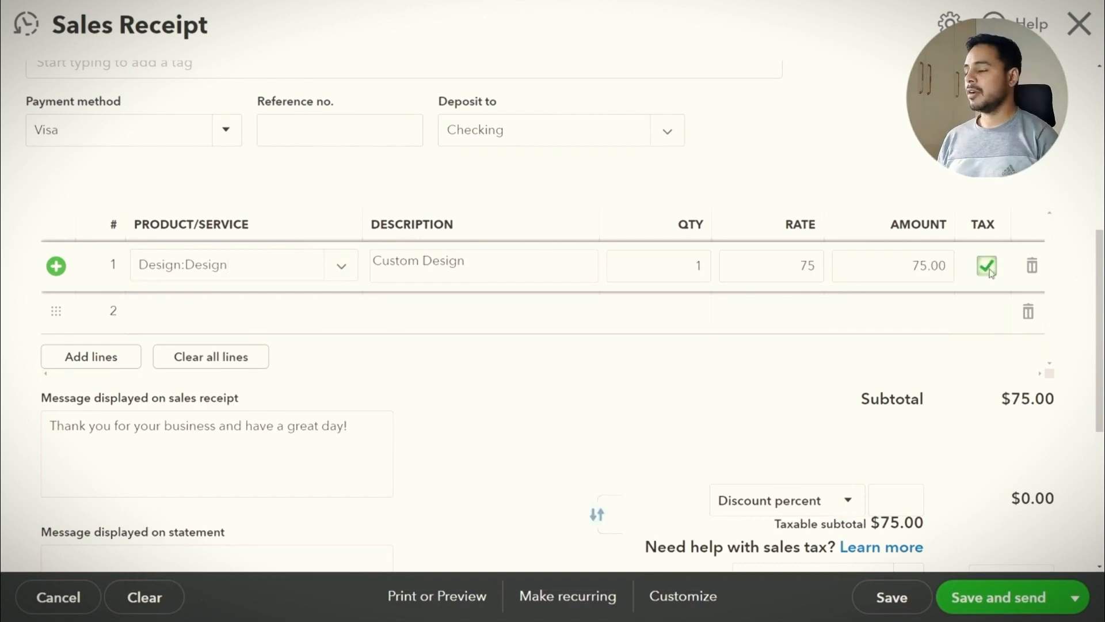
pyautogui.scroll(-5, 308, 345)
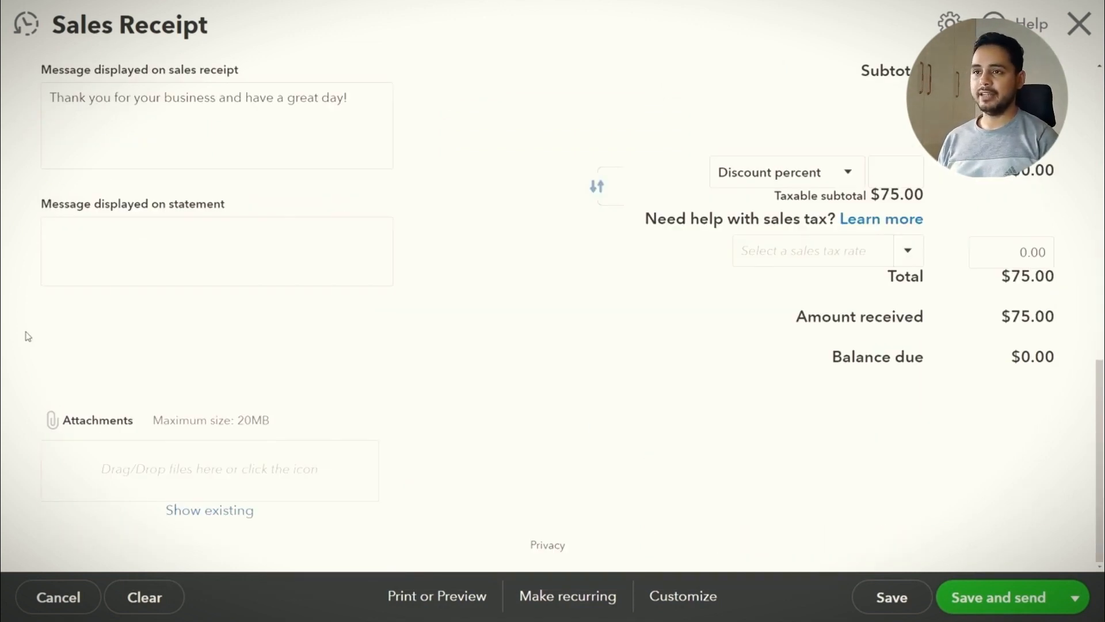
pyautogui.click(667, 604)
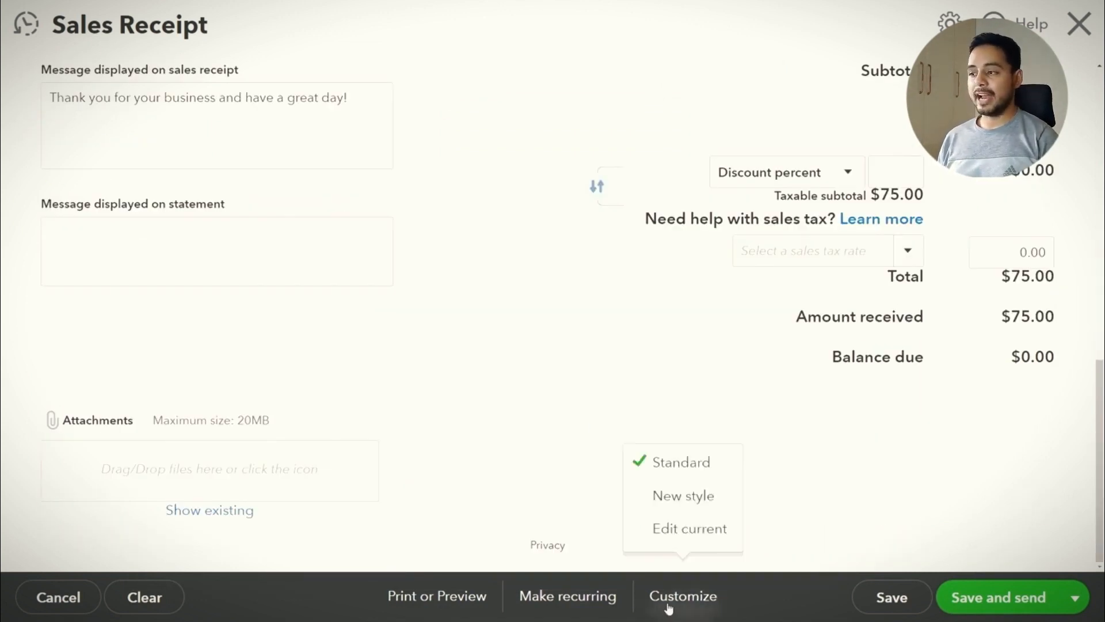
pyautogui.click(598, 395)
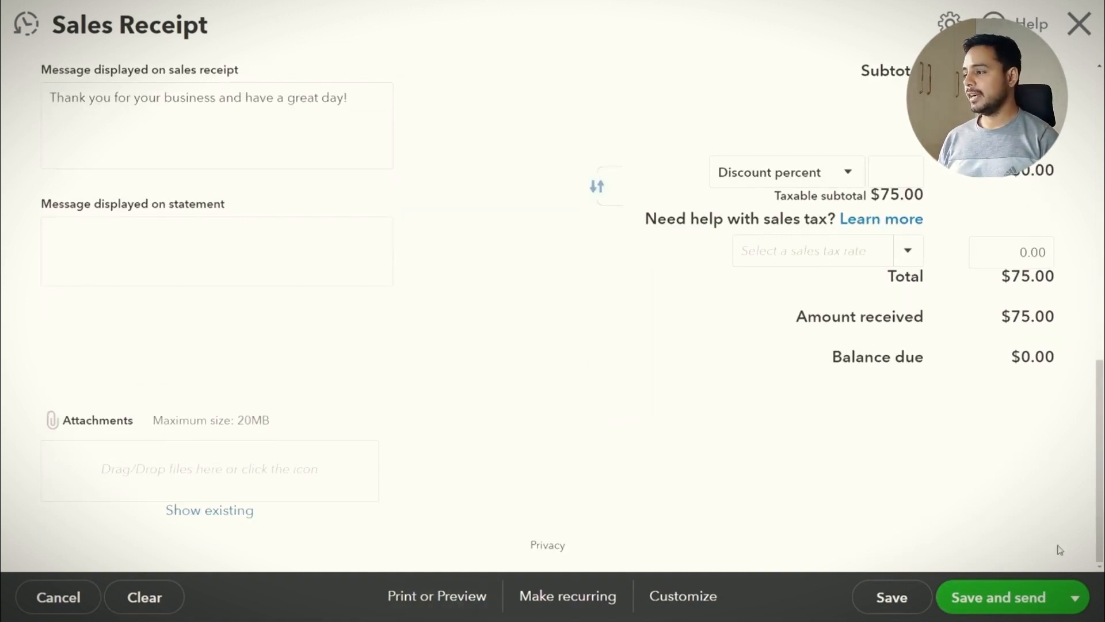
# Apply California 8% sales tax for an $81.00 total and save the receipt
pyautogui.scroll(5, 1090, 566)
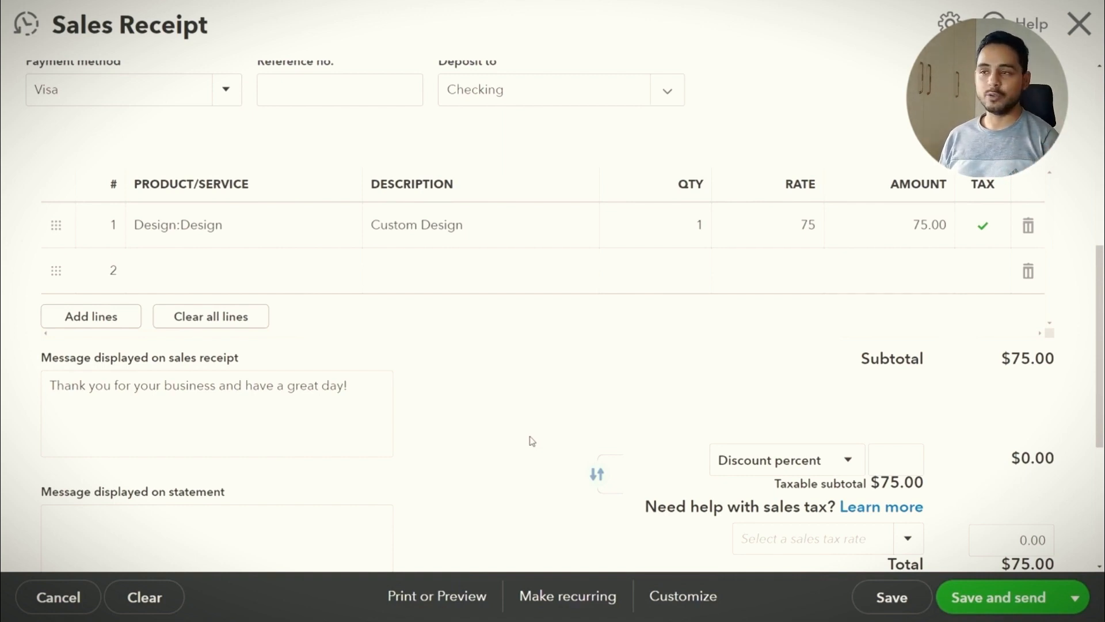
pyautogui.scroll(-3, 525, 443)
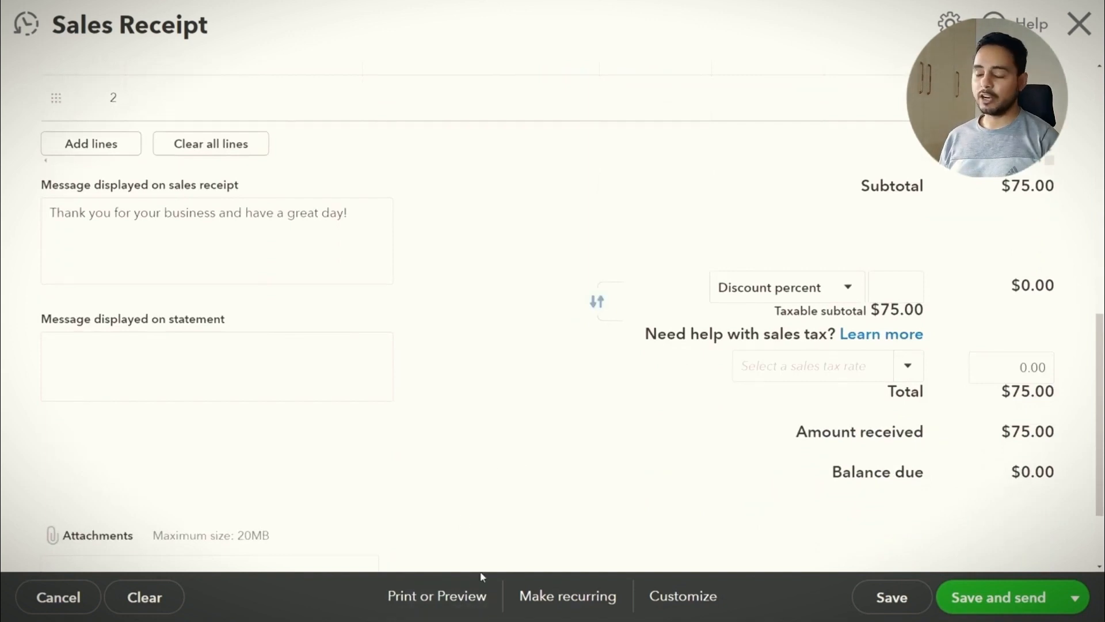
pyautogui.scroll(-1, 500, 496)
pyautogui.scroll(-2, 500, 496)
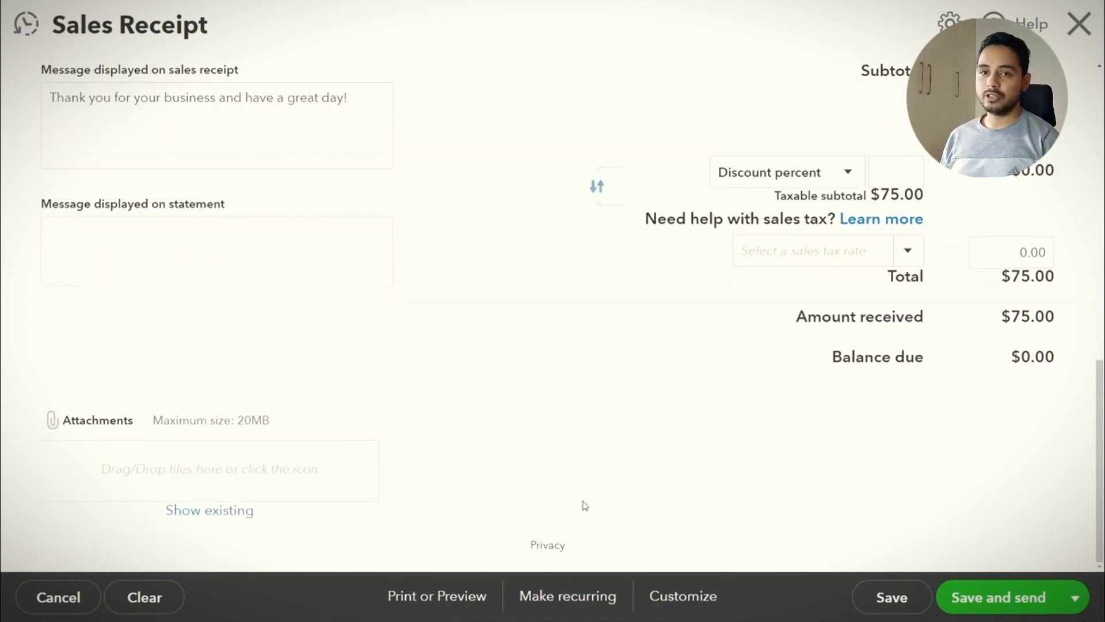
pyautogui.scroll(5, 592, 502)
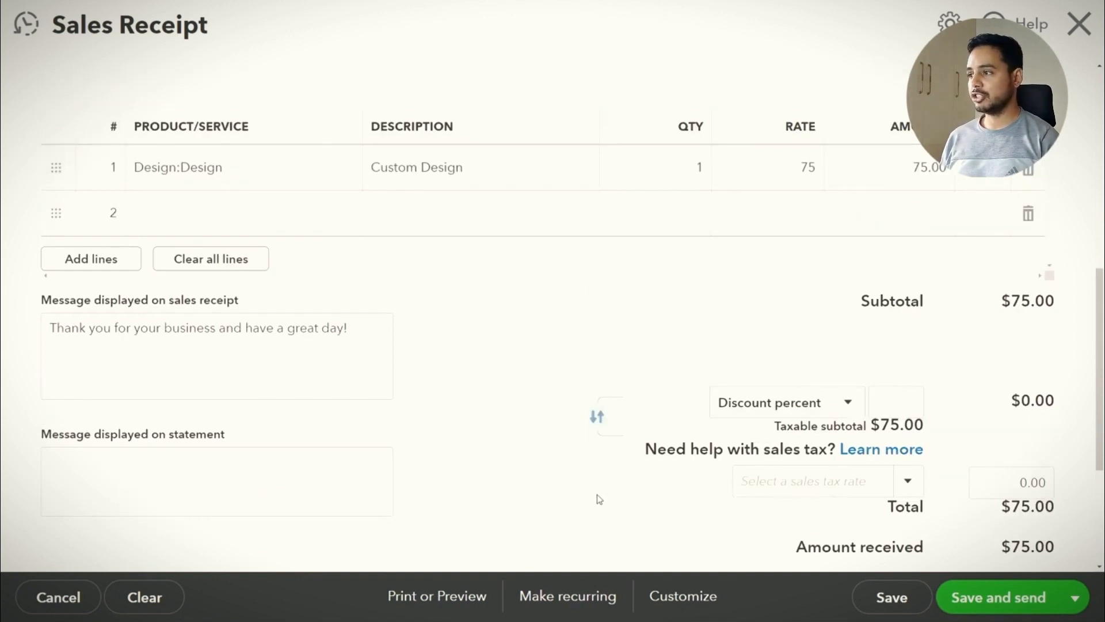
pyautogui.click(907, 481)
pyautogui.click(794, 552)
pyautogui.scroll(-5, 624, 506)
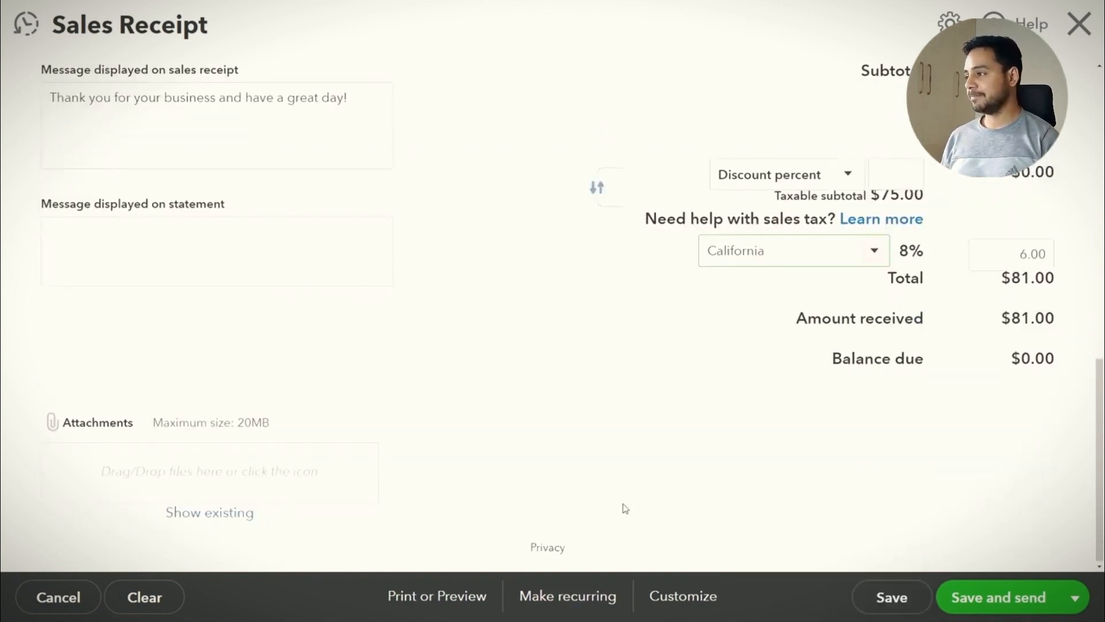
pyautogui.click(891, 597)
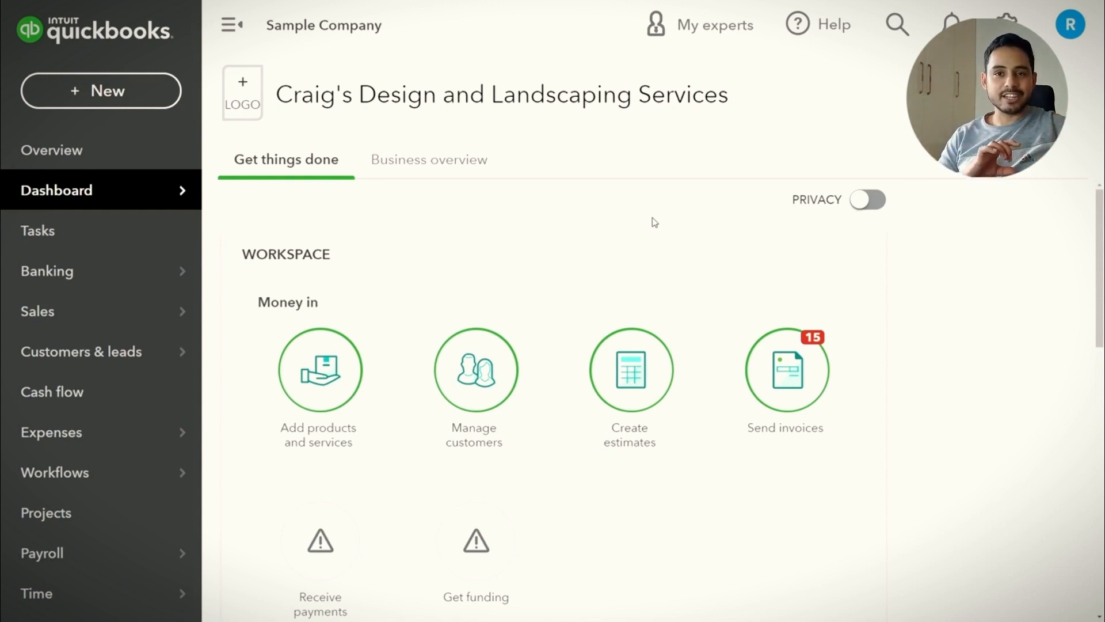
# Open the + New transaction menu on the Dashboard
pyautogui.click(122, 108)
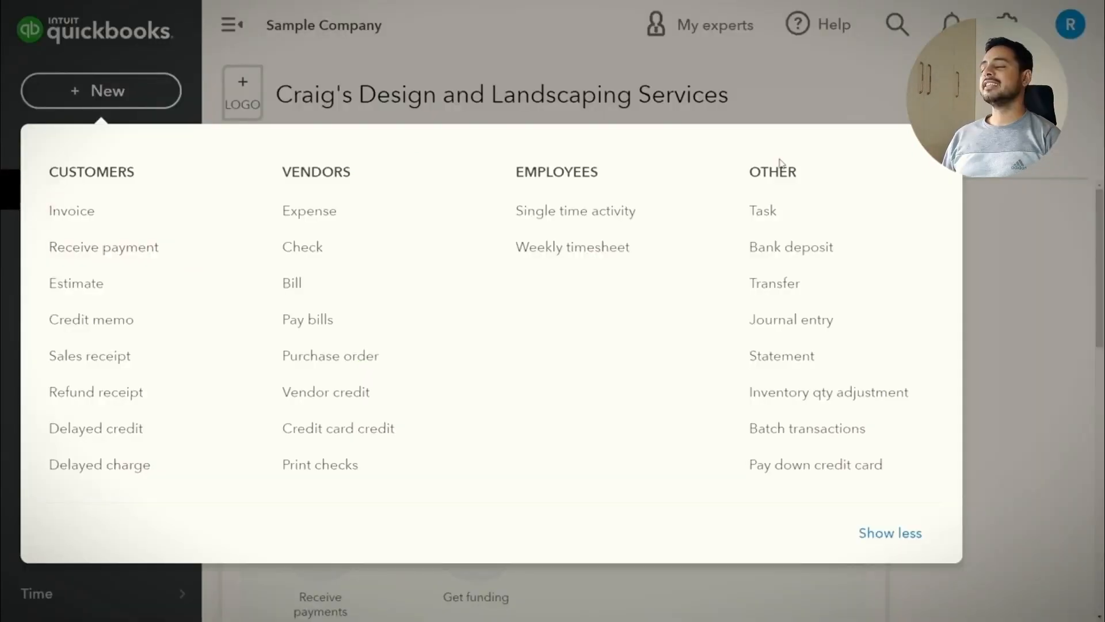
# Start a bank deposit into Checking with both payments selected, marking Freeman's payment as Check
pyautogui.click(788, 256)
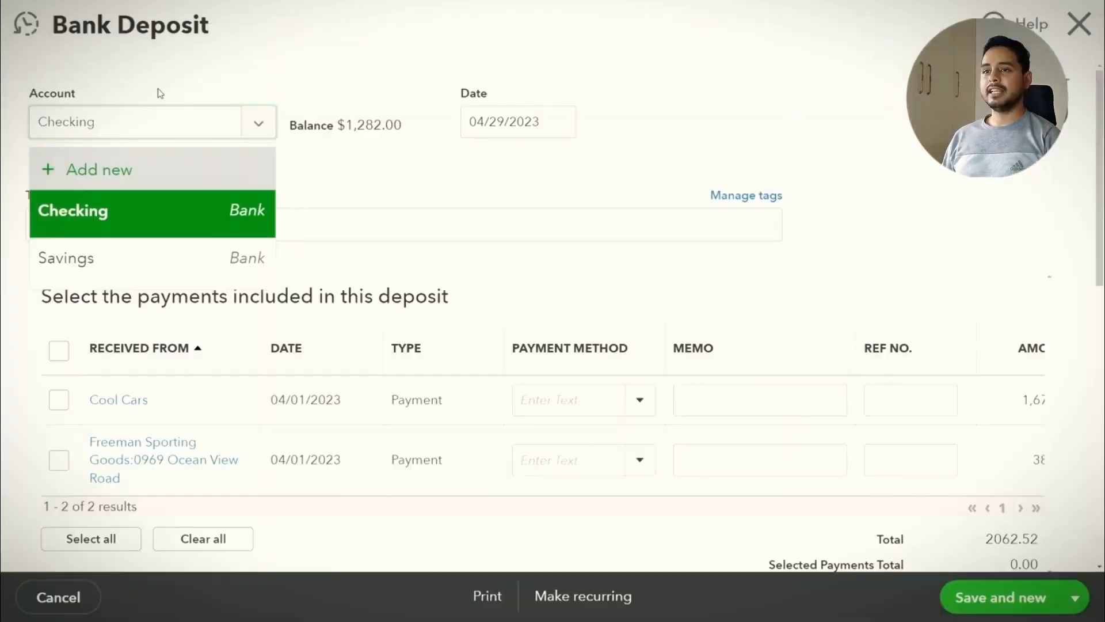
pyautogui.click(162, 212)
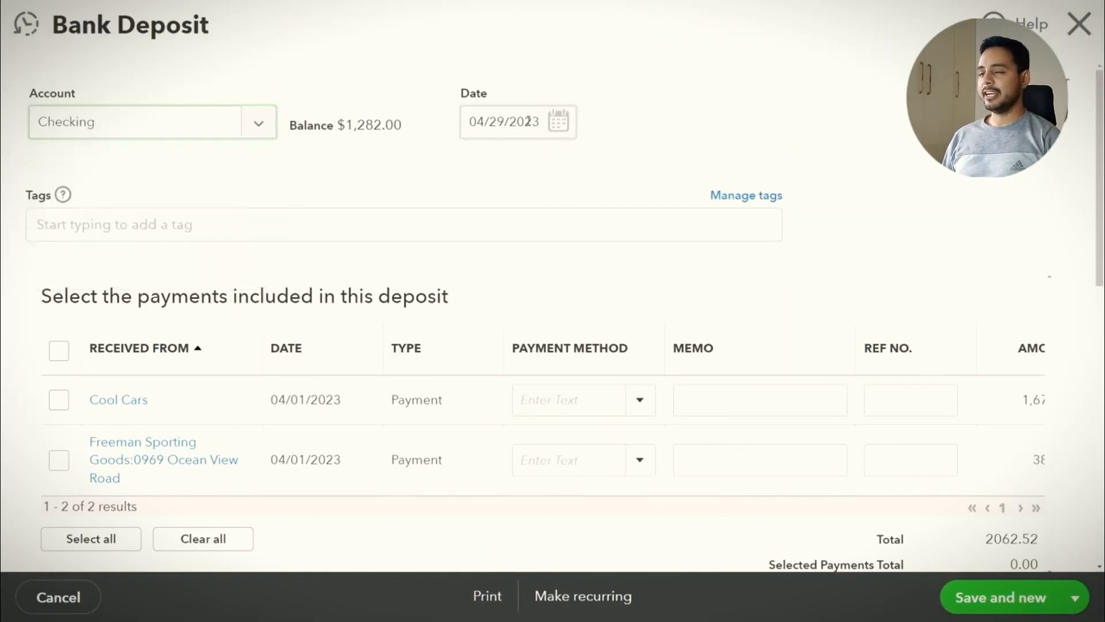
pyautogui.scroll(-1, 203, 166)
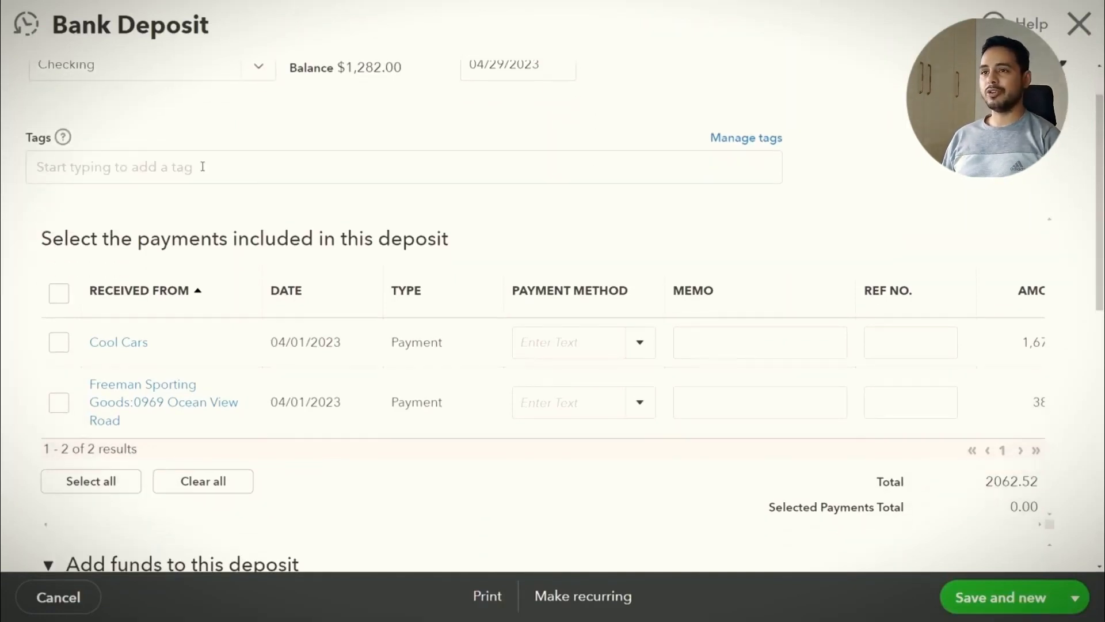
pyautogui.scroll(-2, 301, 207)
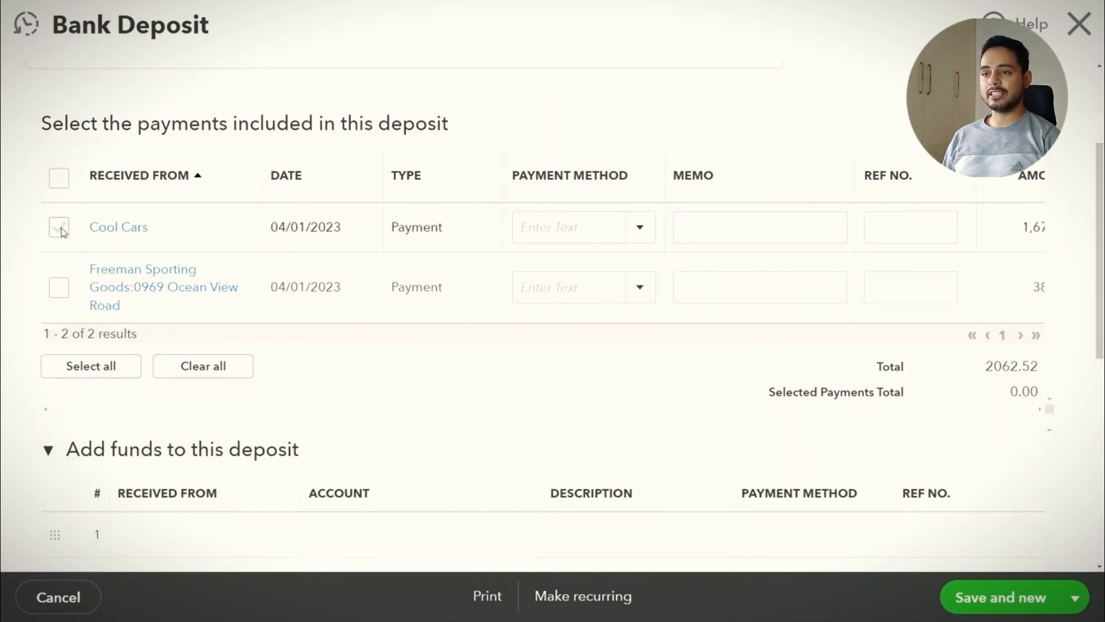
pyautogui.scroll(-1, 64, 231)
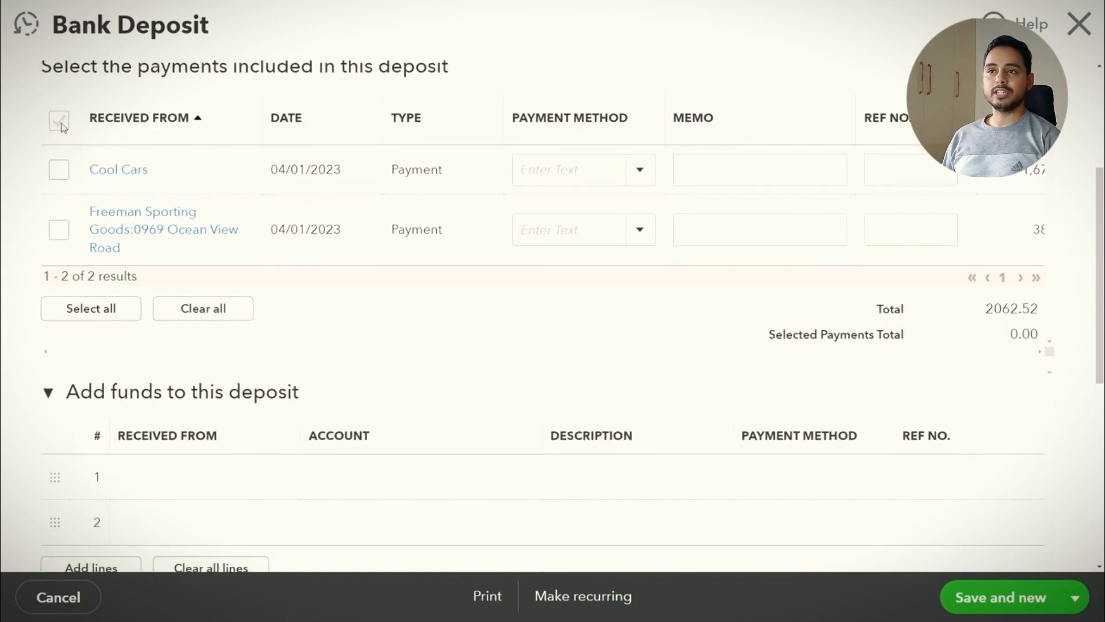
pyautogui.click(60, 122)
pyautogui.click(637, 241)
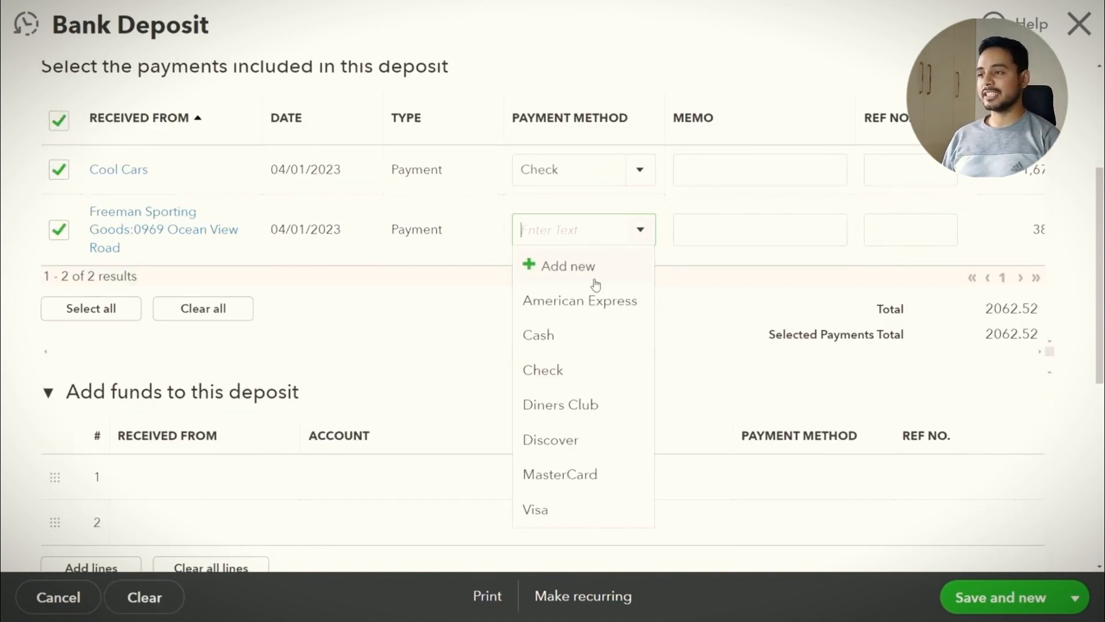
pyautogui.click(579, 370)
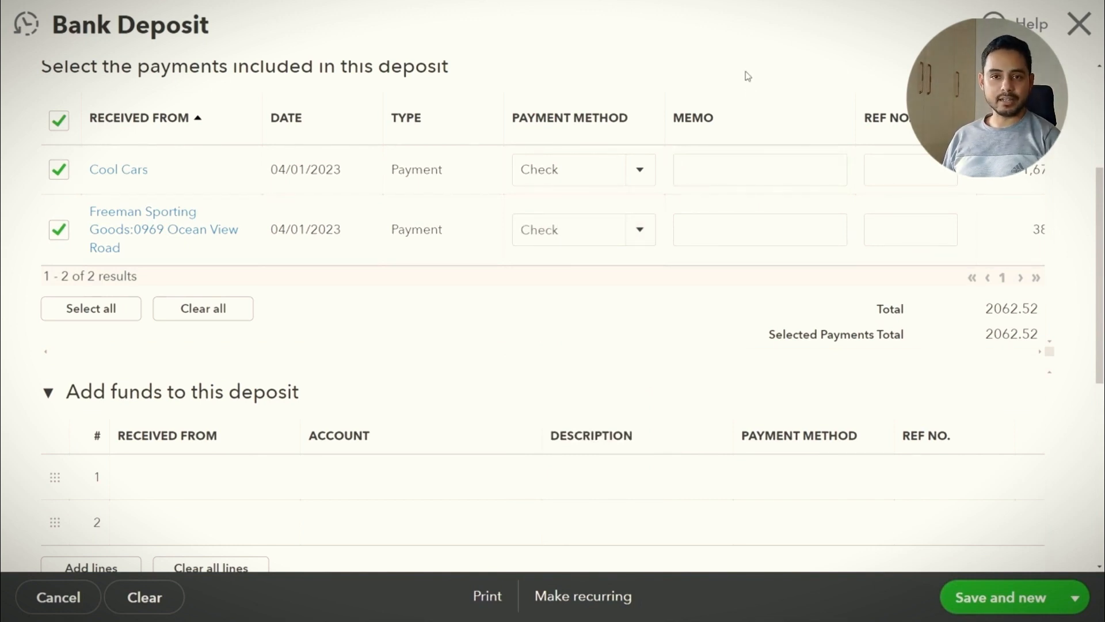
# Save and close the $2,062.52 deposit
pyautogui.scroll(1, 902, 211)
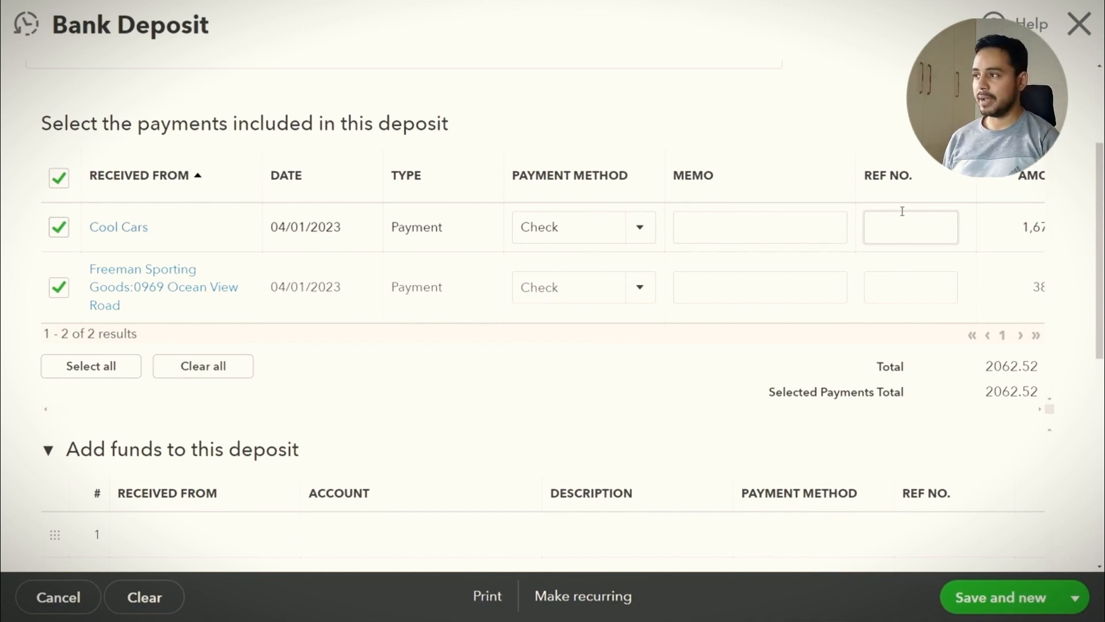
pyautogui.scroll(-2, 423, 202)
pyautogui.scroll(-4, 423, 201)
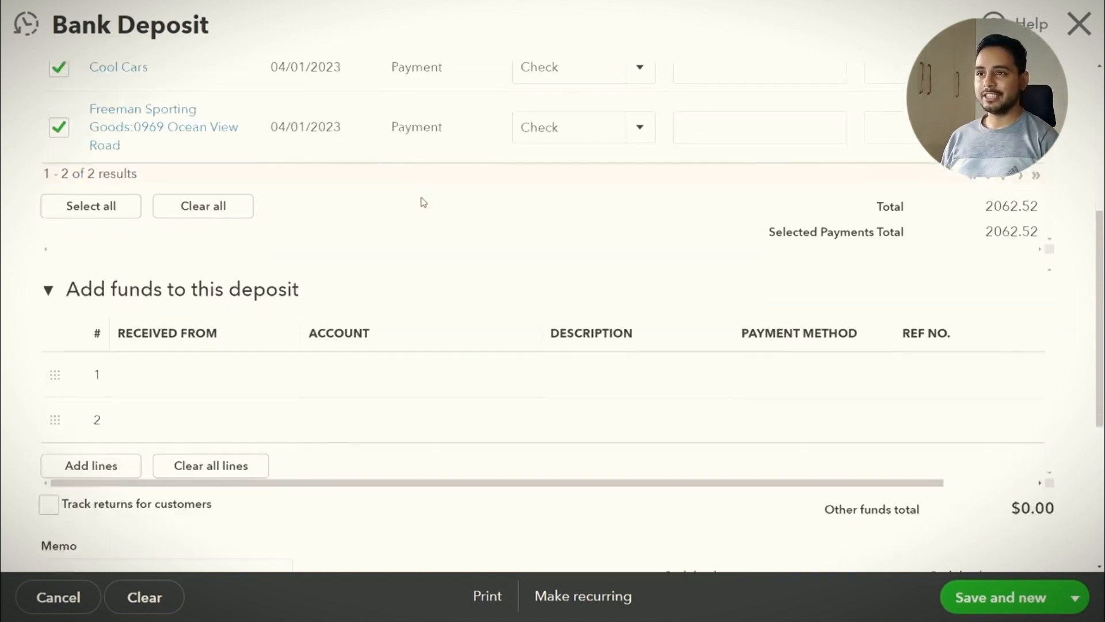
pyautogui.click(1077, 598)
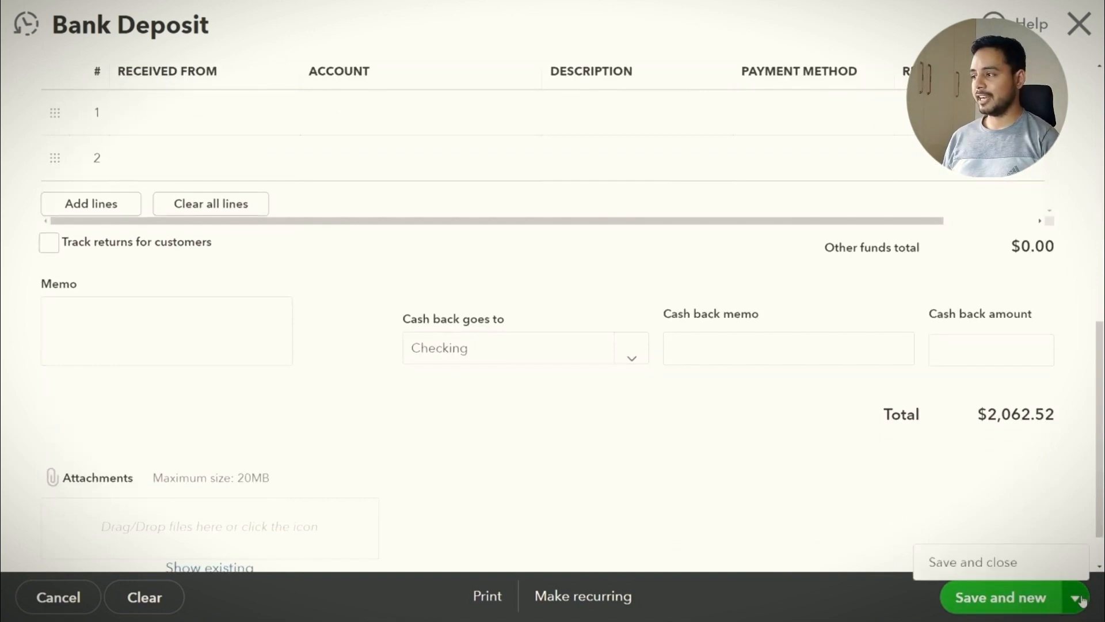
pyautogui.click(1005, 567)
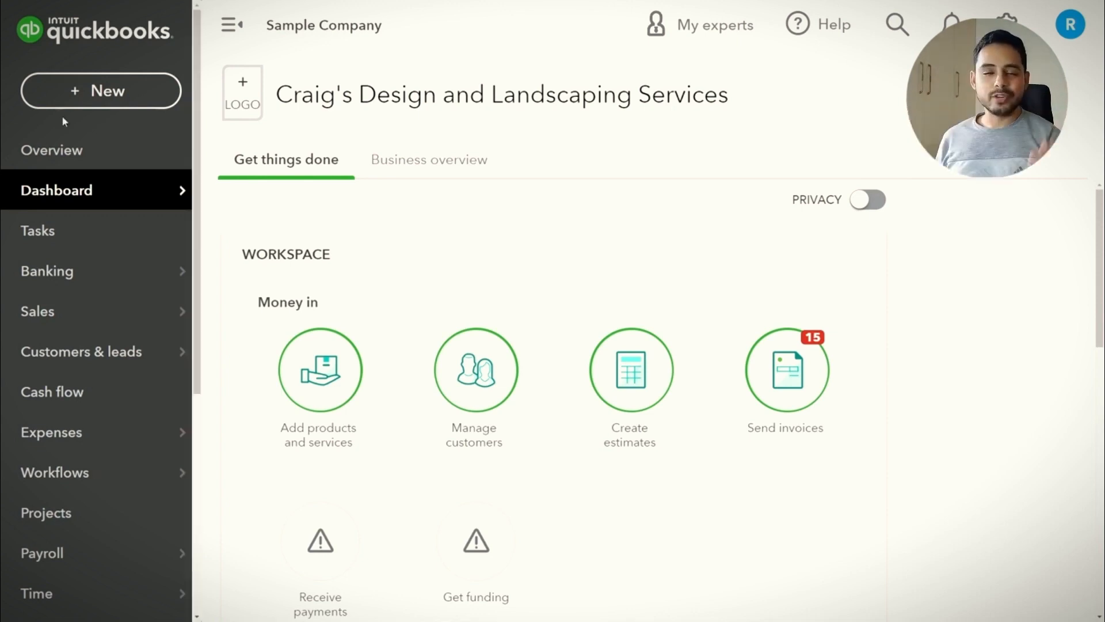
# Start a new invoice for Bill's Windsurf Shop with Net 30 terms, leaving the date unchanged
pyautogui.click(108, 93)
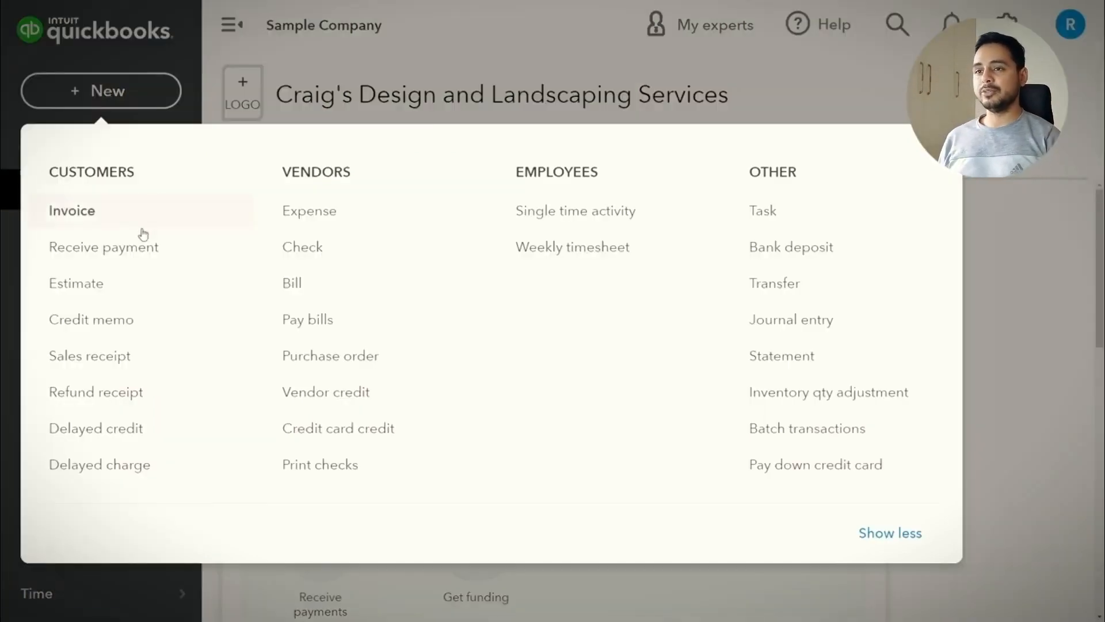
pyautogui.click(127, 219)
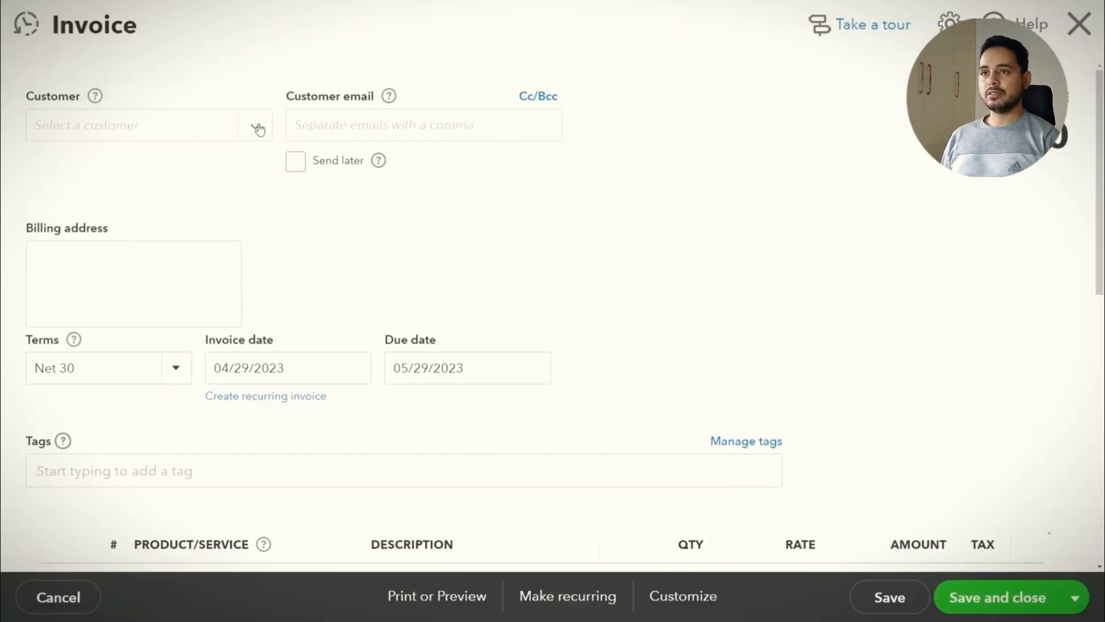
pyautogui.click(258, 128)
pyautogui.click(248, 264)
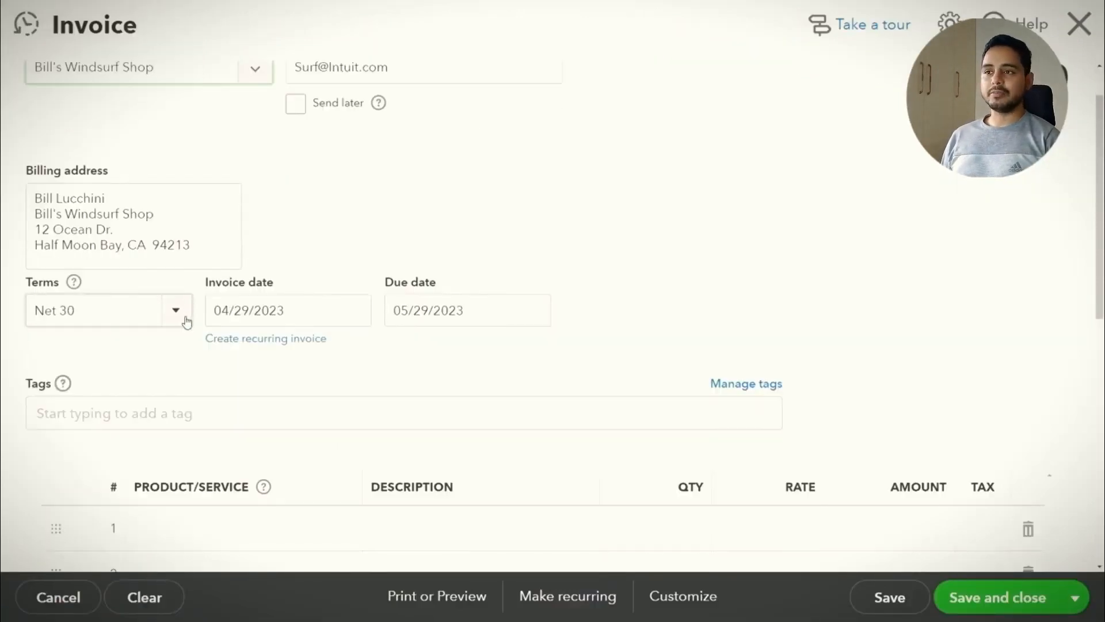
pyautogui.click(183, 320)
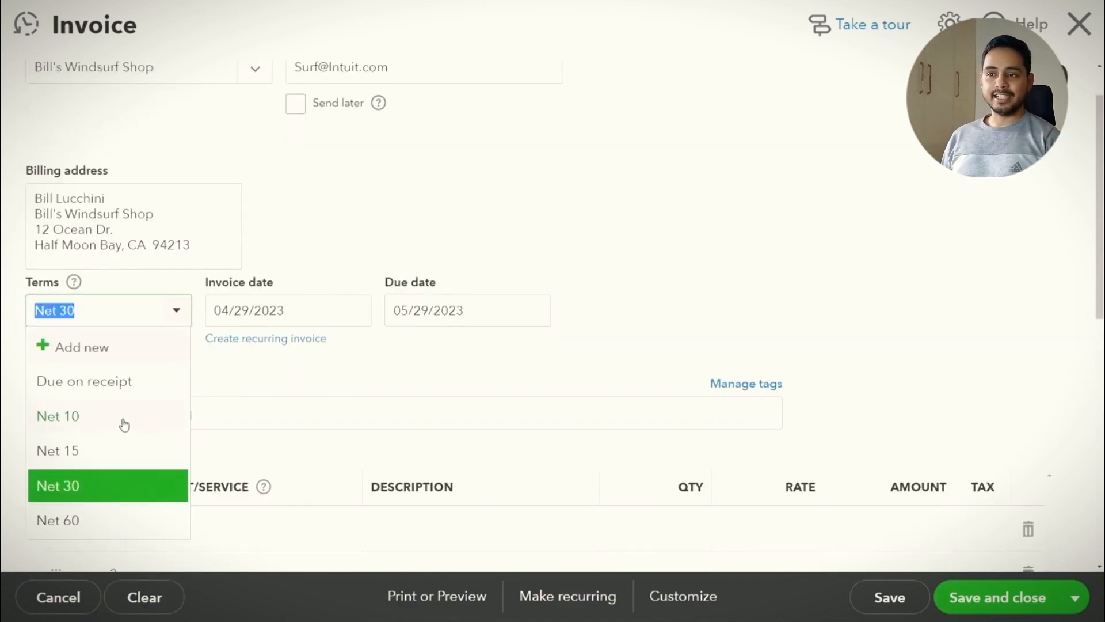
pyautogui.click(120, 492)
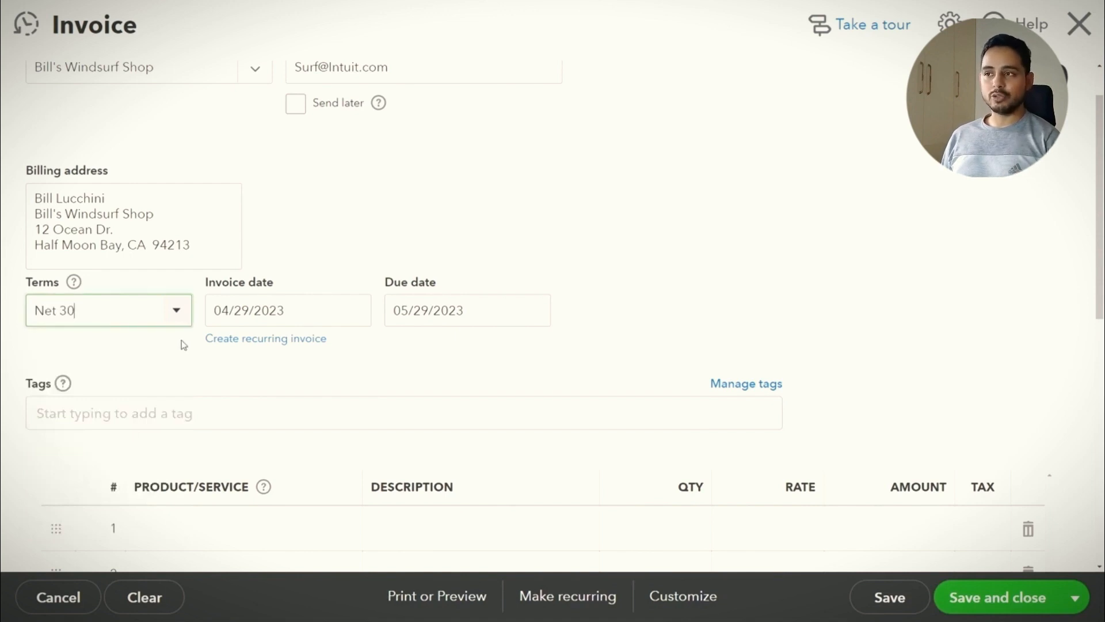
pyautogui.scroll(-1, 206, 354)
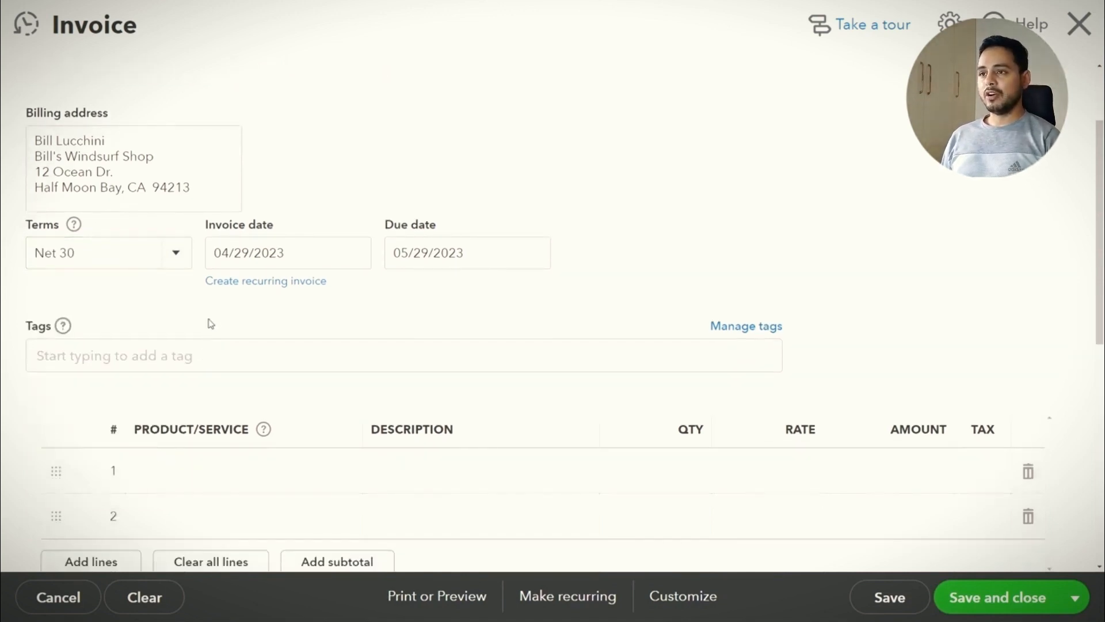
pyautogui.click(252, 253)
pyautogui.tripleClick(249, 253)
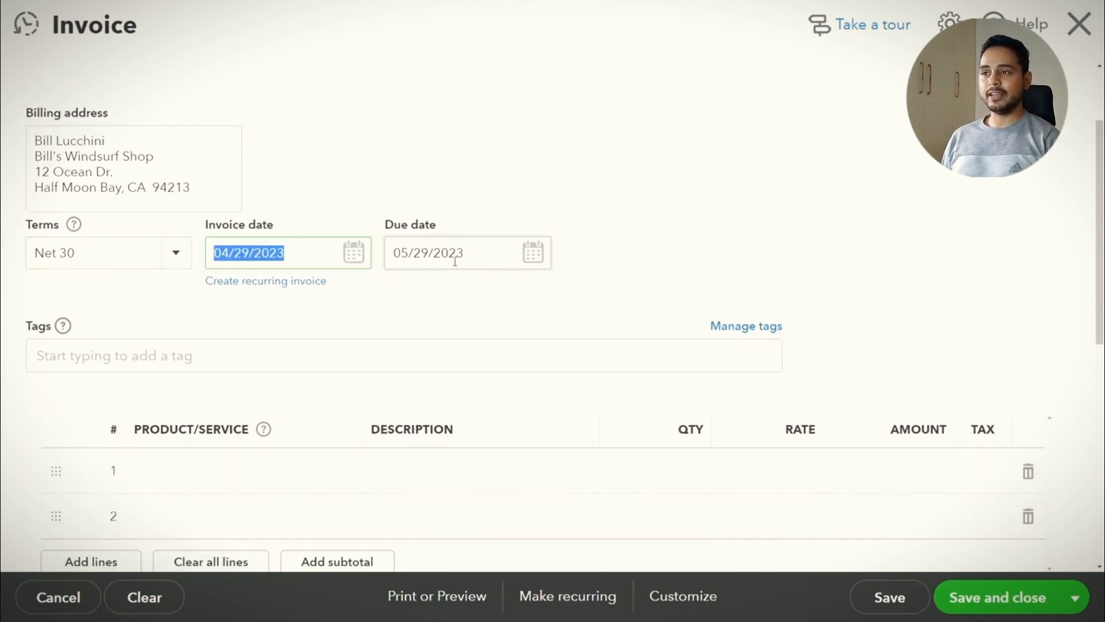
pyautogui.click(452, 212)
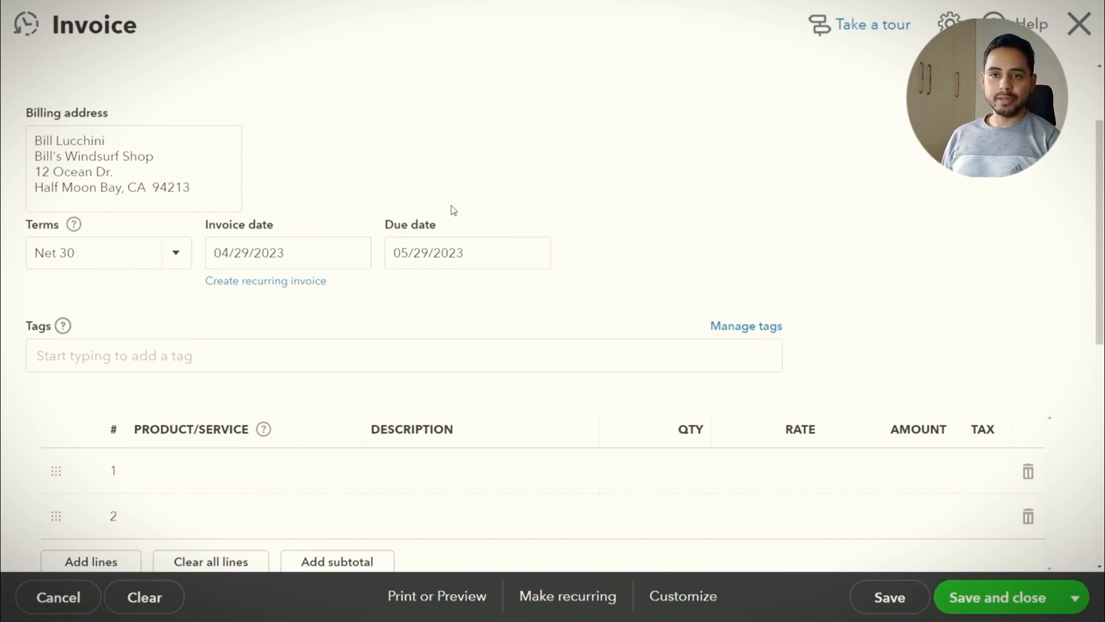
# Add a Concrete line at rate 100 and save and close the $108.00 invoice
pyautogui.scroll(-5, 461, 219)
pyautogui.click(341, 184)
pyautogui.click(314, 369)
pyautogui.click(812, 180)
pyautogui.write('100')
pyautogui.scroll(-3, 851, 284)
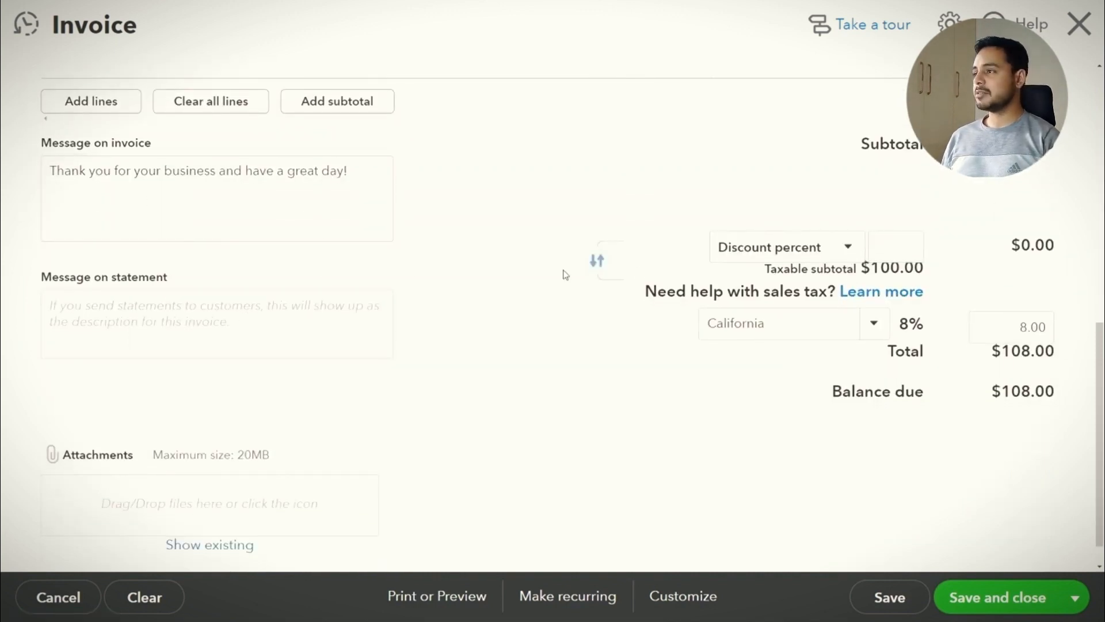
pyautogui.click(887, 246)
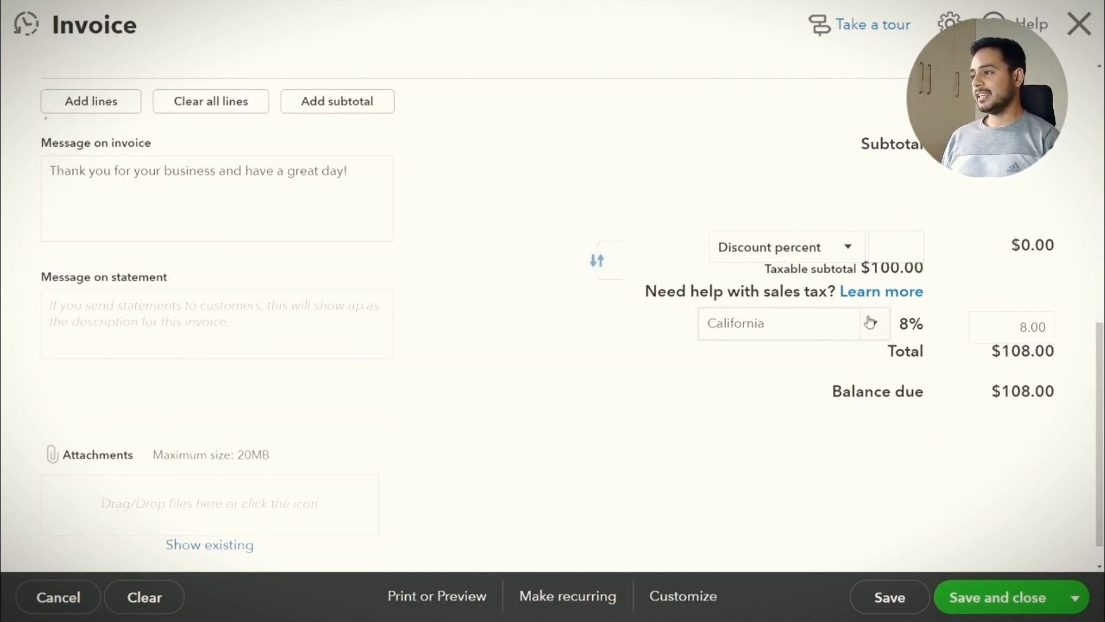
pyautogui.scroll(-2, 308, 422)
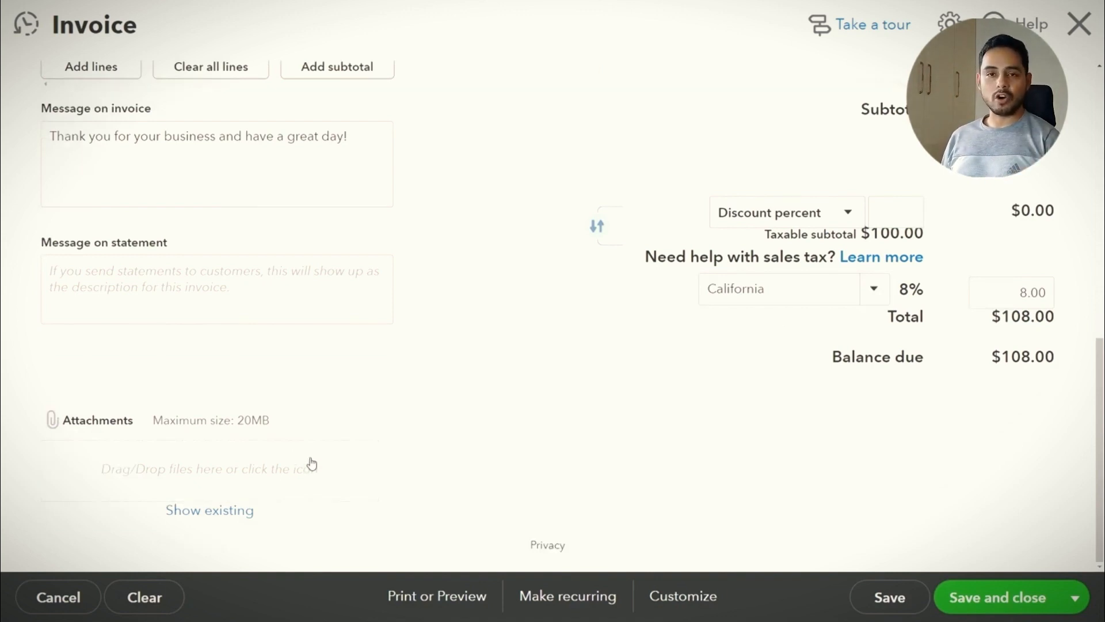
pyautogui.click(1073, 597)
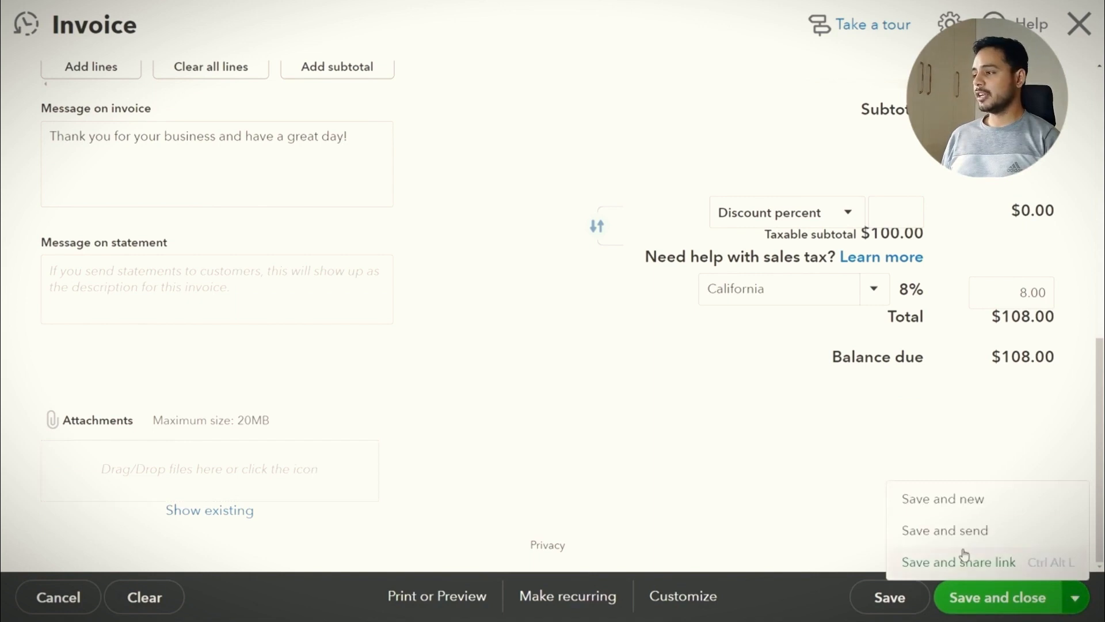
pyautogui.click(1022, 593)
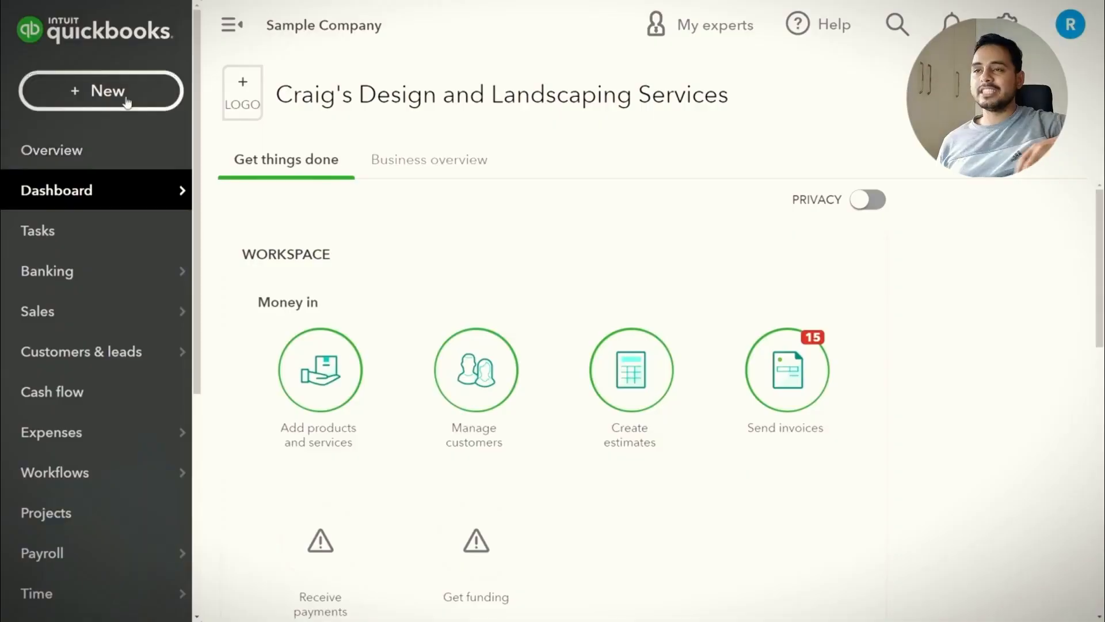
# Start a Receive Payment for Bill's Windsurf Shop with Check as the payment method
pyautogui.click(122, 92)
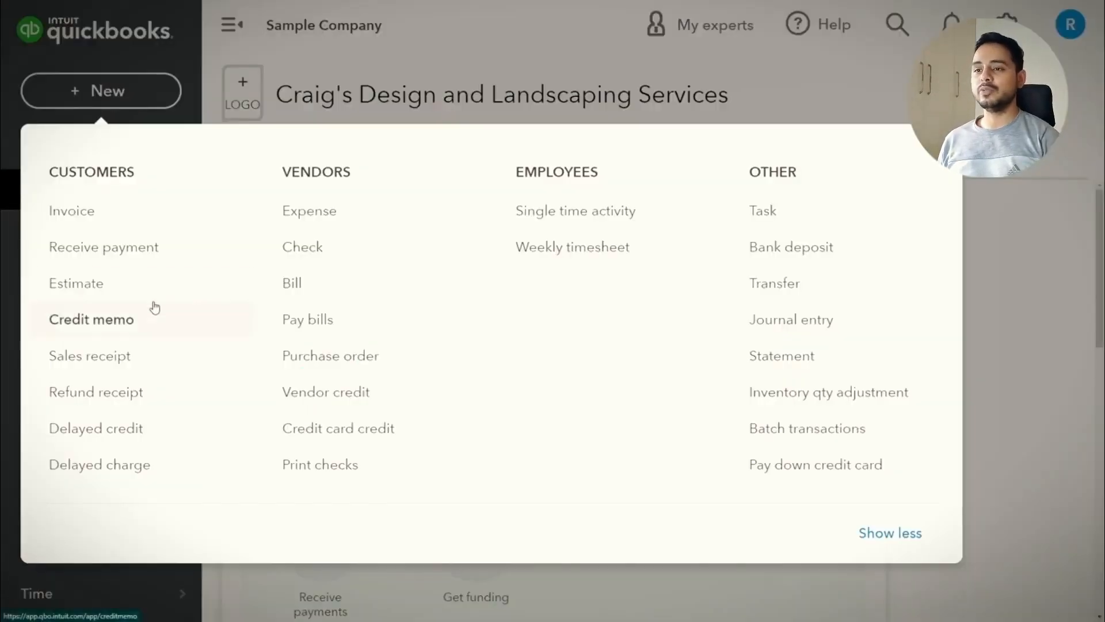
pyautogui.click(146, 257)
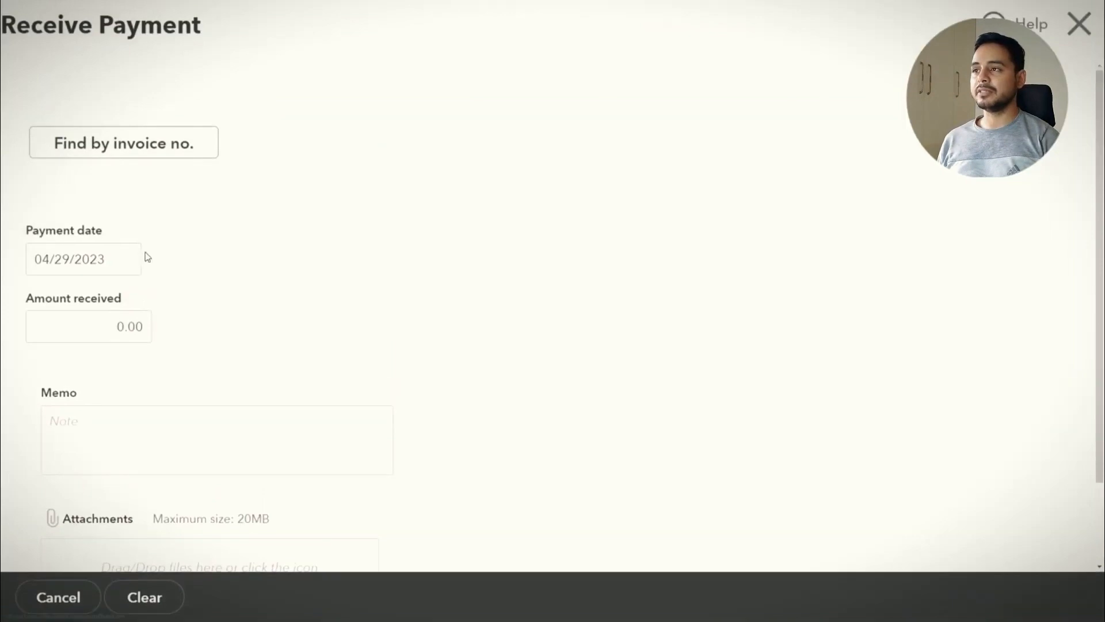
pyautogui.click(257, 127)
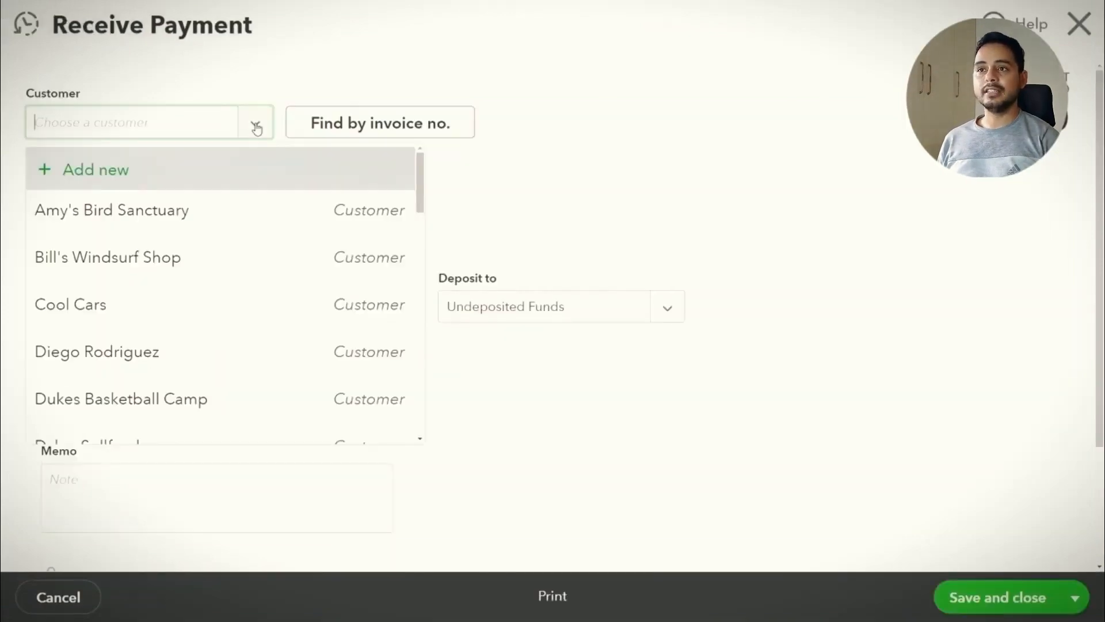
pyautogui.click(185, 257)
pyautogui.scroll(-1, 216, 242)
pyautogui.click(223, 247)
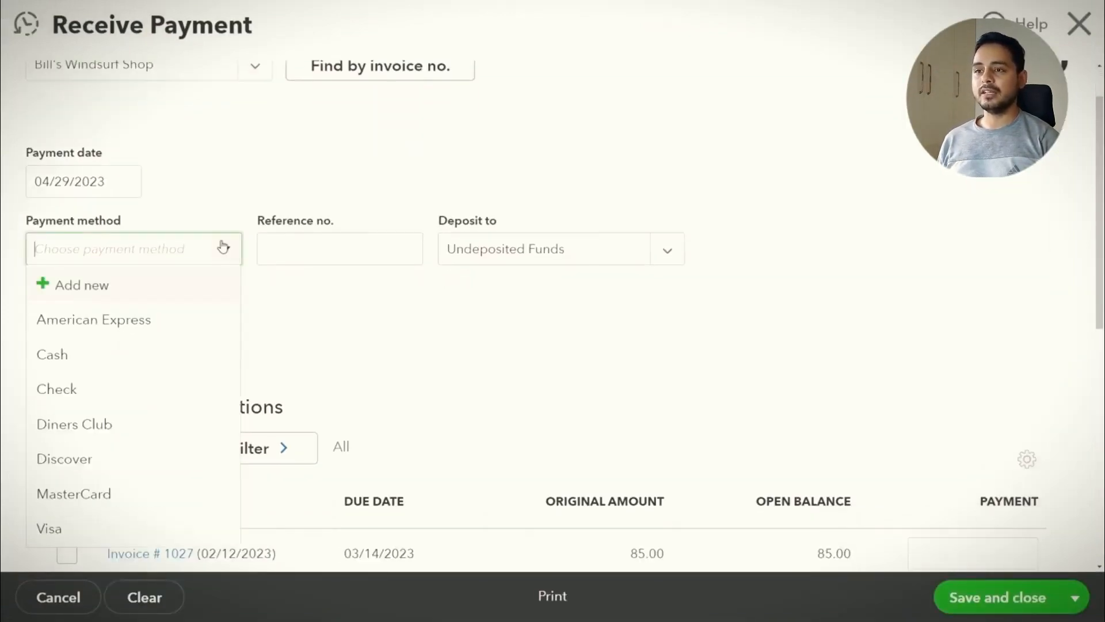
pyautogui.click(183, 358)
pyautogui.click(144, 248)
pyautogui.click(145, 395)
# Enter the check reference, amount 85.00 against invoice 1027, and a memo, then save and close
pyautogui.scroll(-1, 114, 195)
pyautogui.click(264, 198)
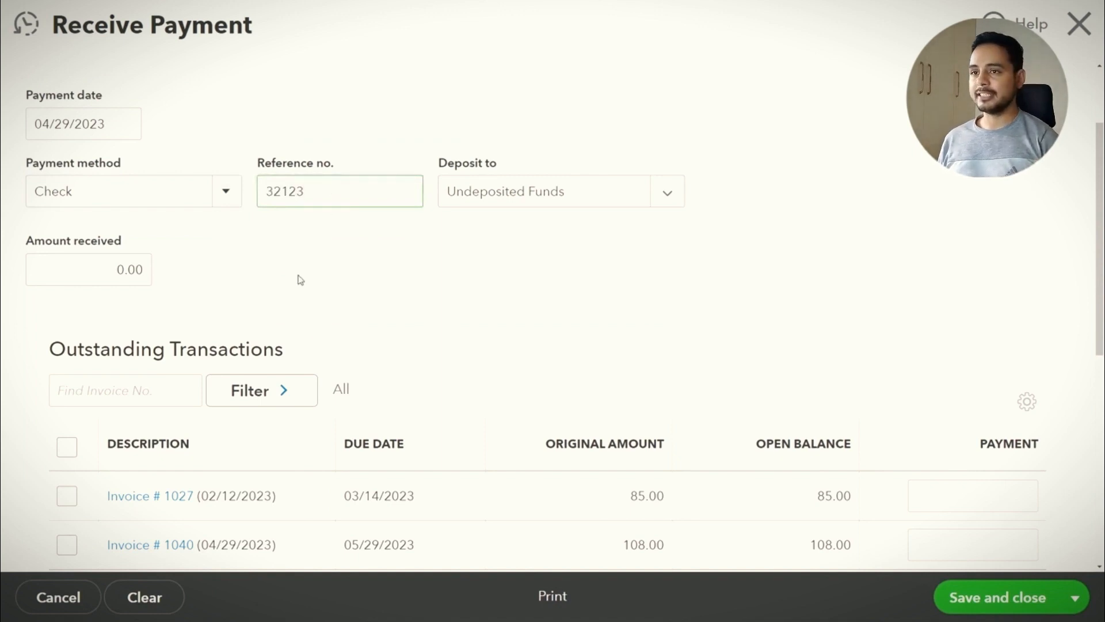
pyautogui.scroll(-2, 125, 264)
pyautogui.click(125, 153)
pyautogui.scroll(1, 318, 267)
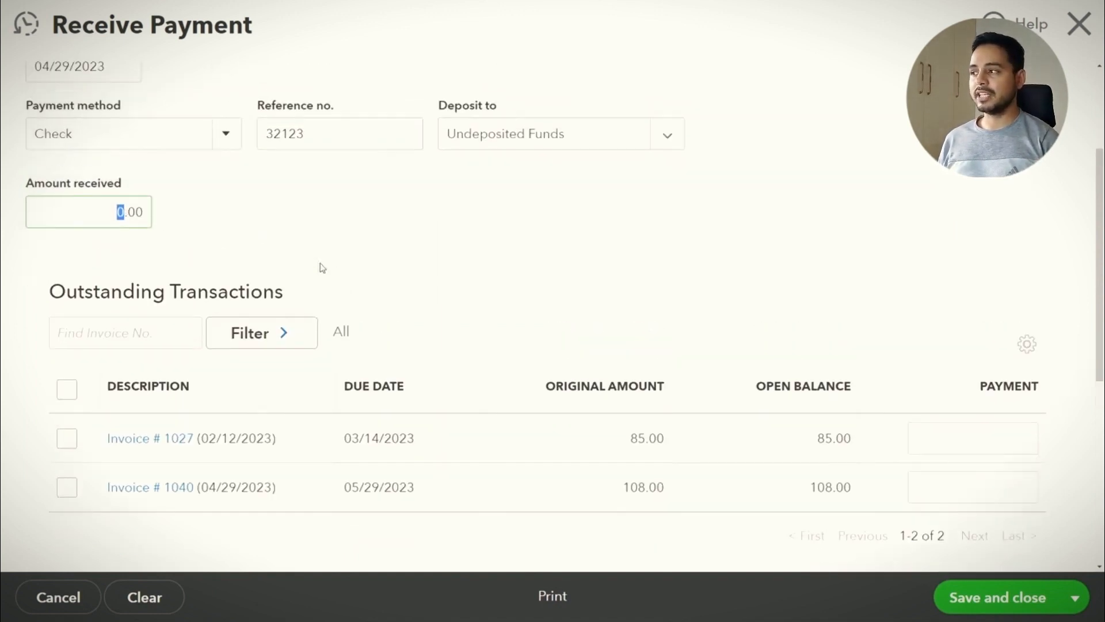
pyautogui.scroll(-4, 319, 267)
pyautogui.scroll(7, 330, 265)
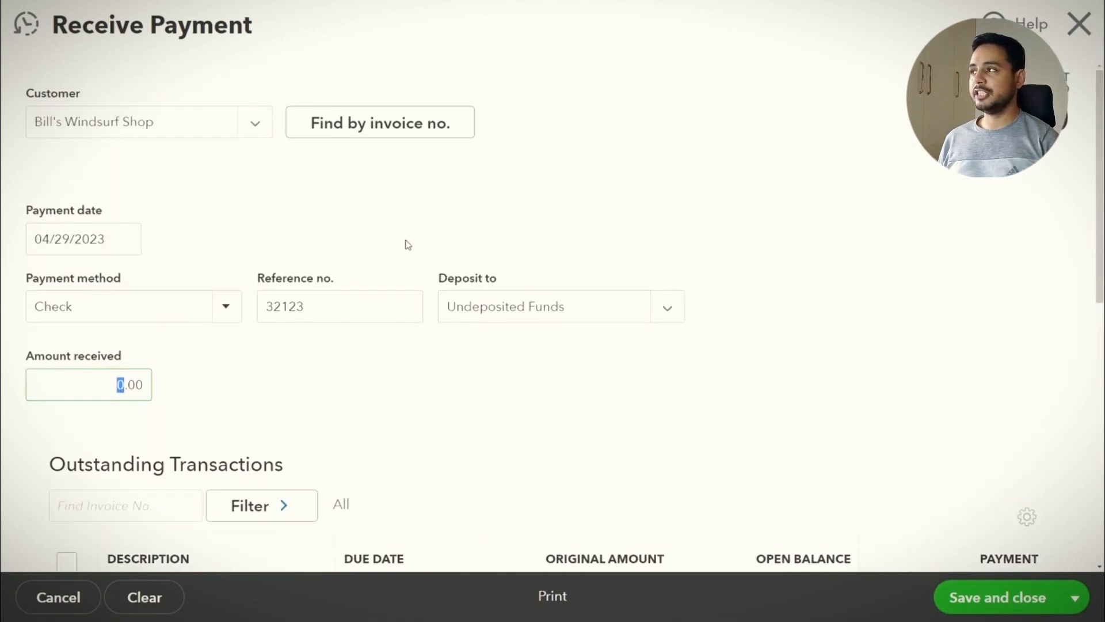
pyautogui.scroll(-5, 835, 389)
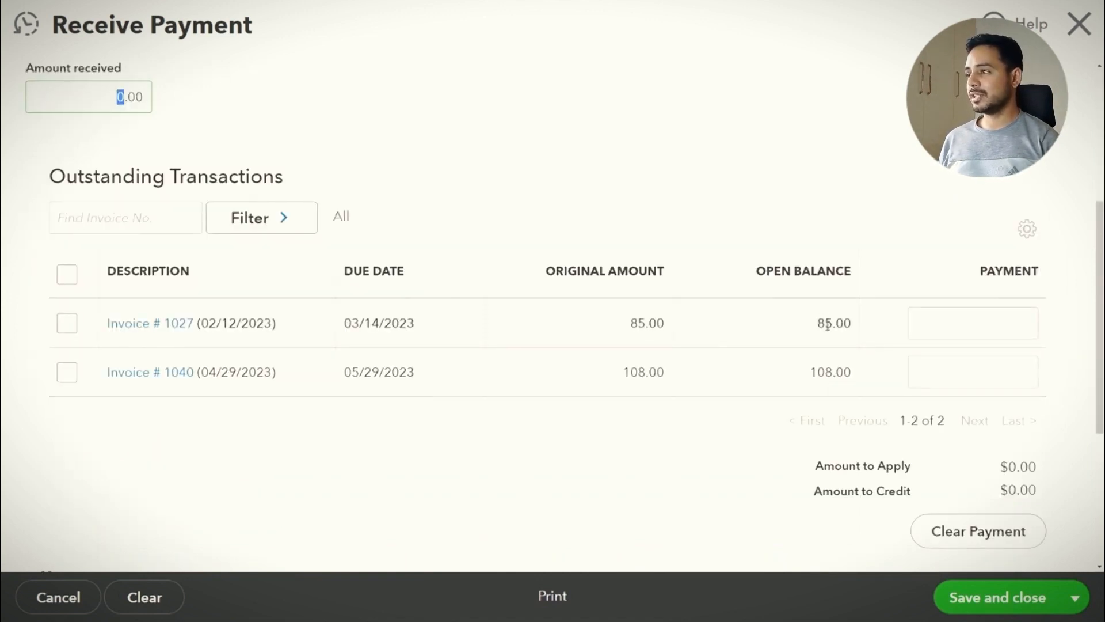
pyautogui.scroll(4, 827, 325)
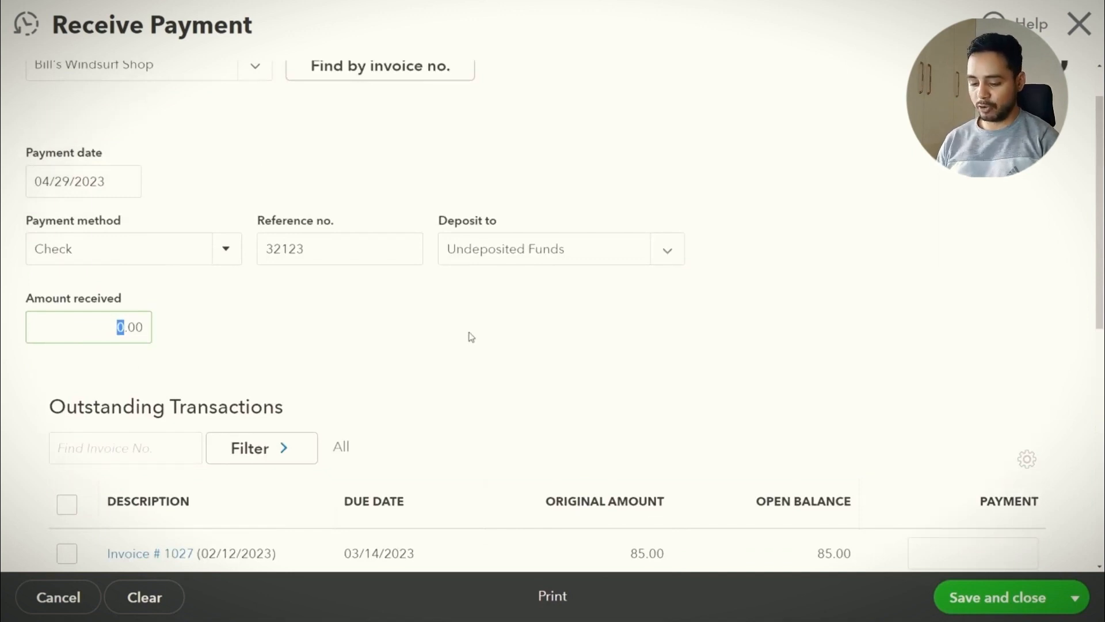
pyautogui.write('5')
pyautogui.scroll(-4, 964, 309)
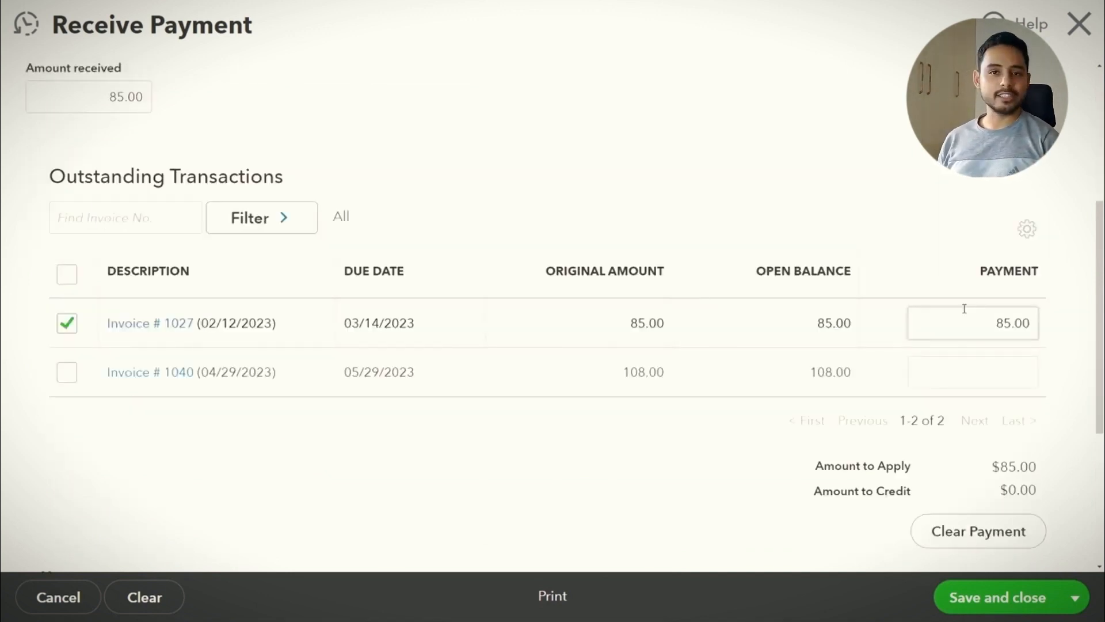
pyautogui.scroll(-5, 964, 308)
pyautogui.click(325, 344)
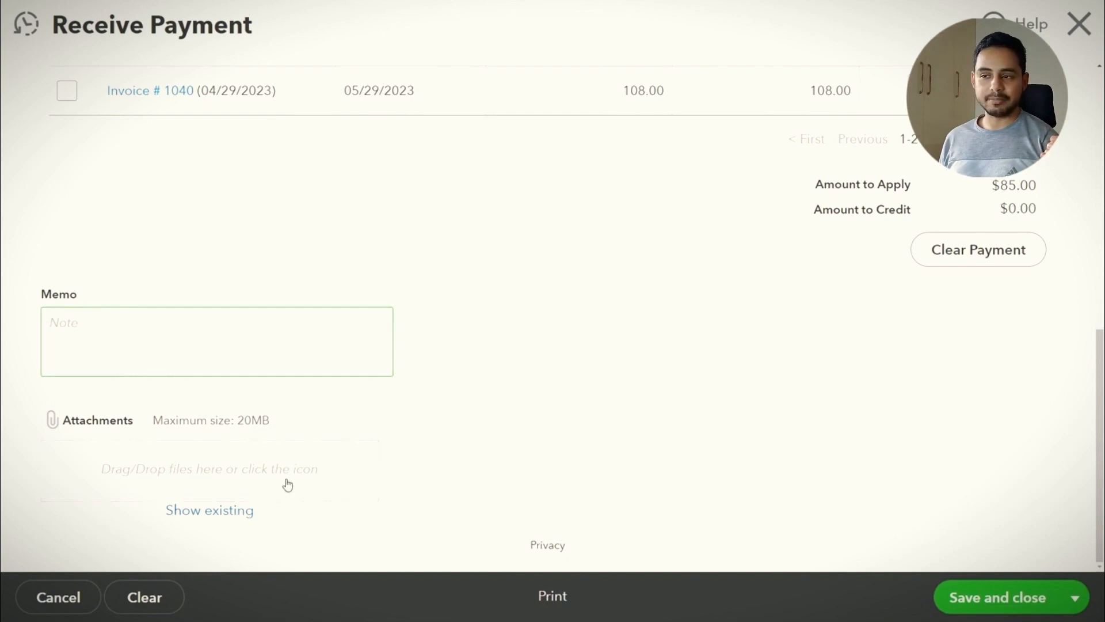
pyautogui.click(1047, 601)
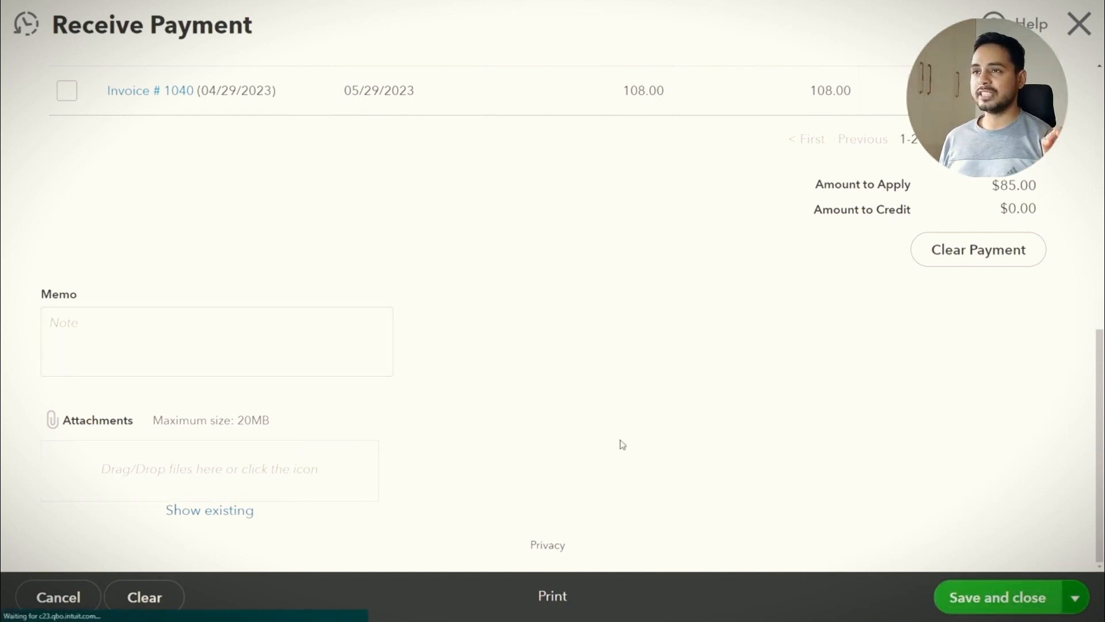
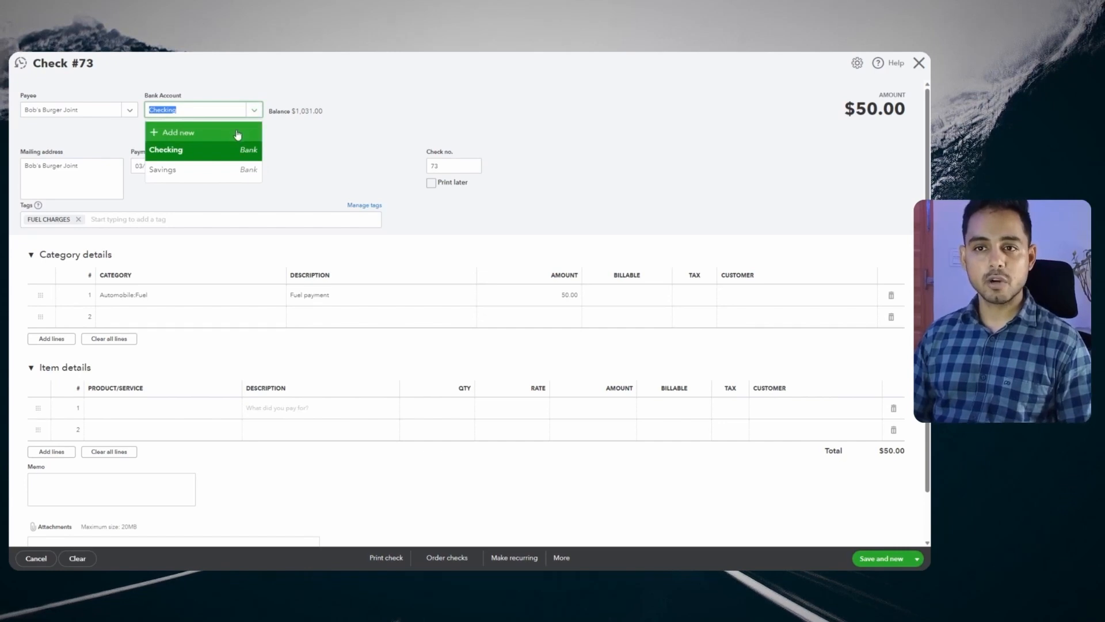
# Mark the $50.00 Checking check as Print later, save it, then pick Cal Telephone as the next payee
pyautogui.click(335, 146)
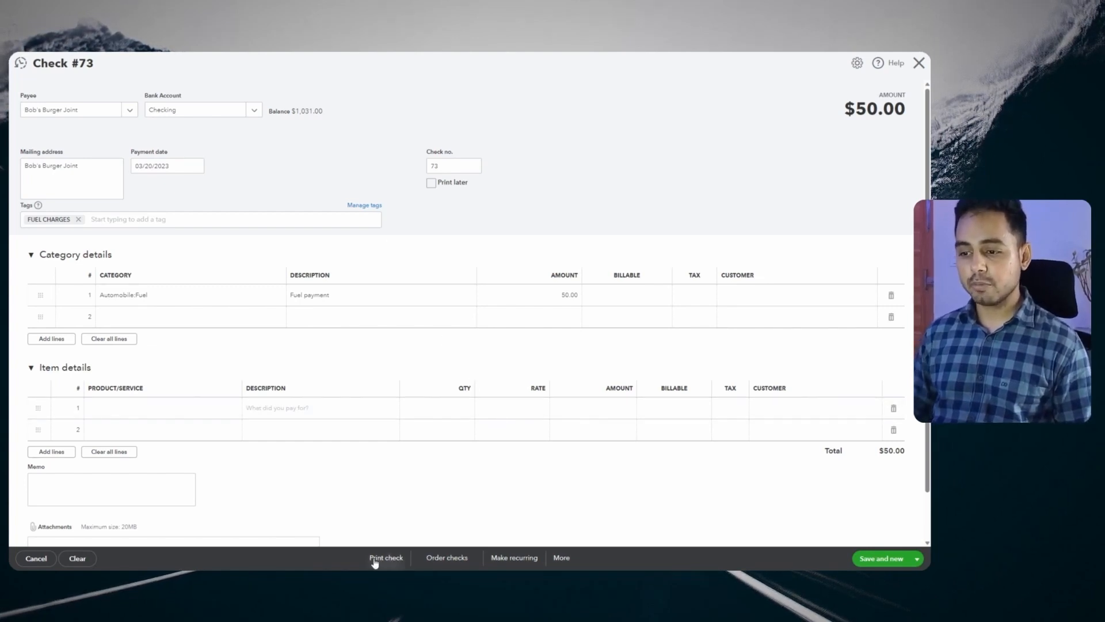
pyautogui.click(431, 183)
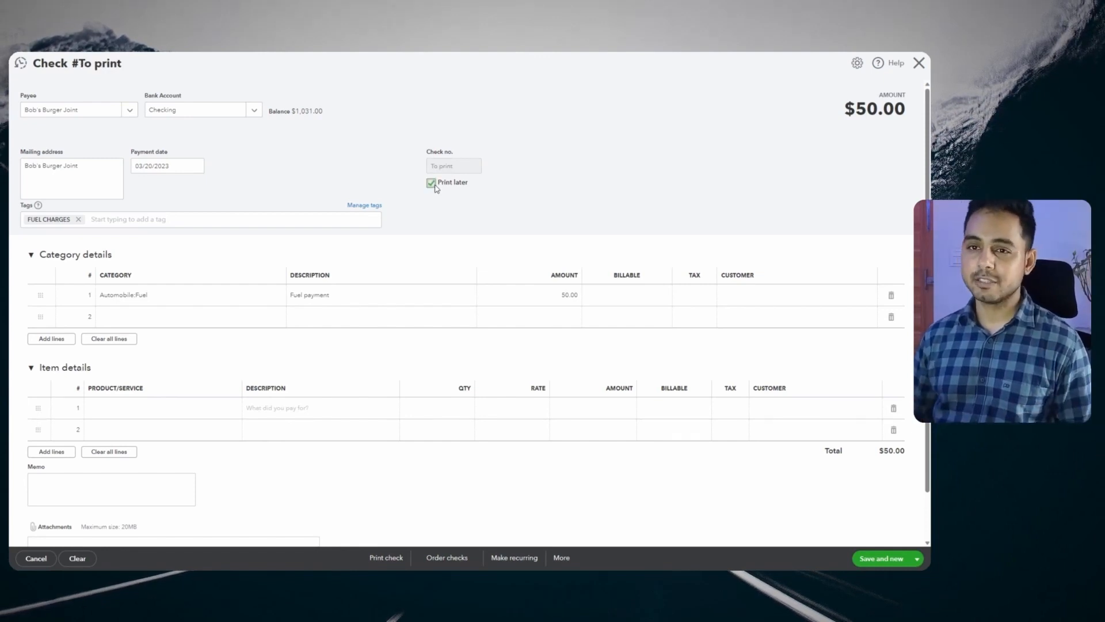
pyautogui.click(219, 219)
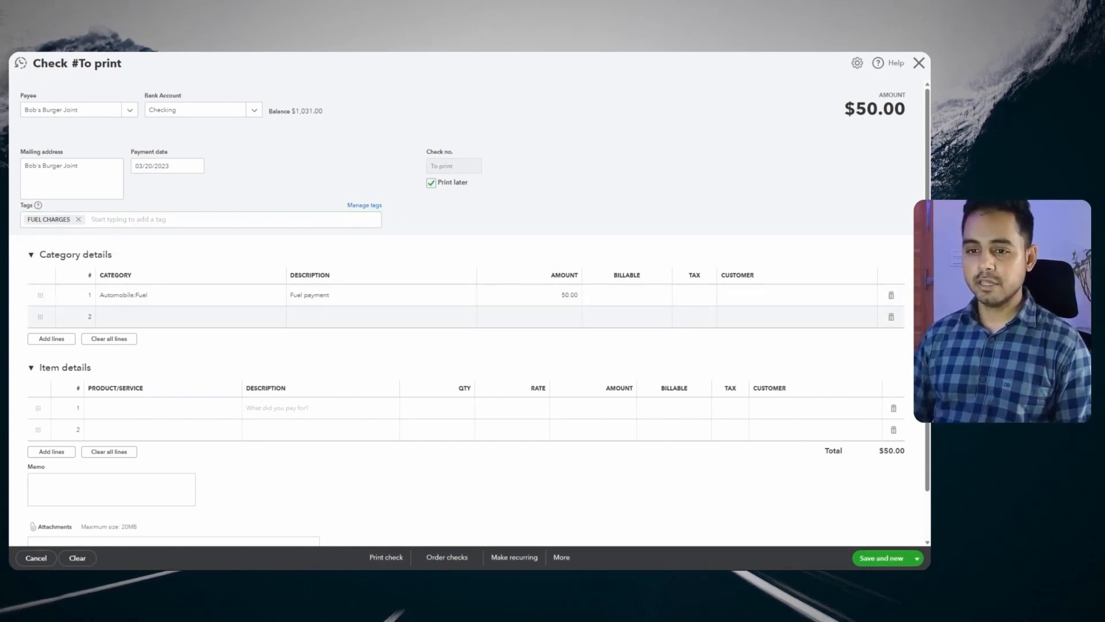
pyautogui.scroll(-2, 470, 317)
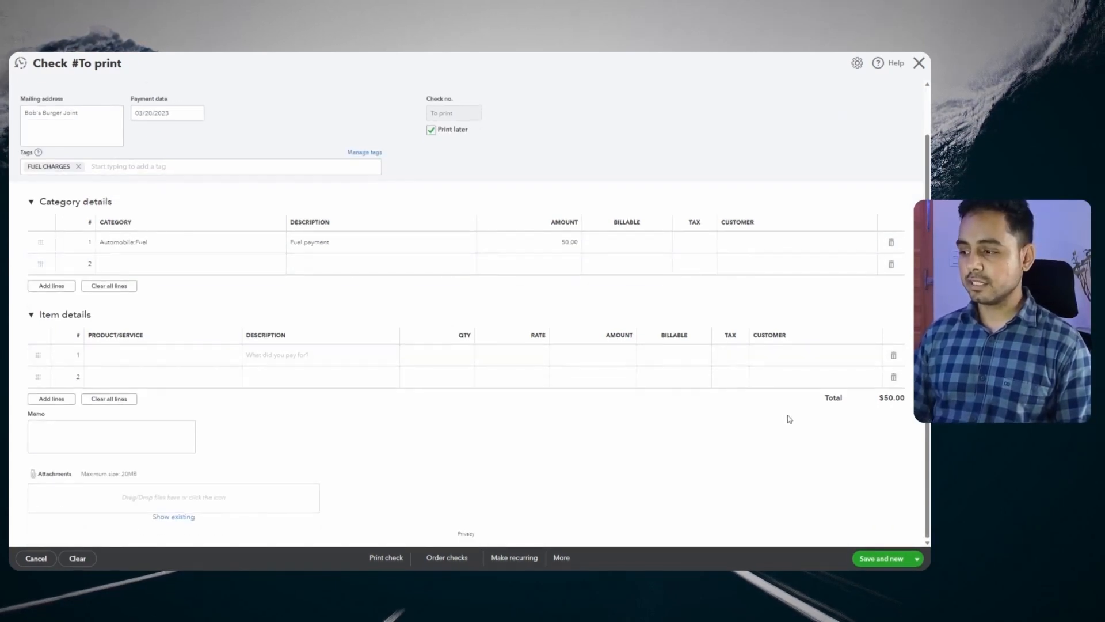
pyautogui.click(896, 559)
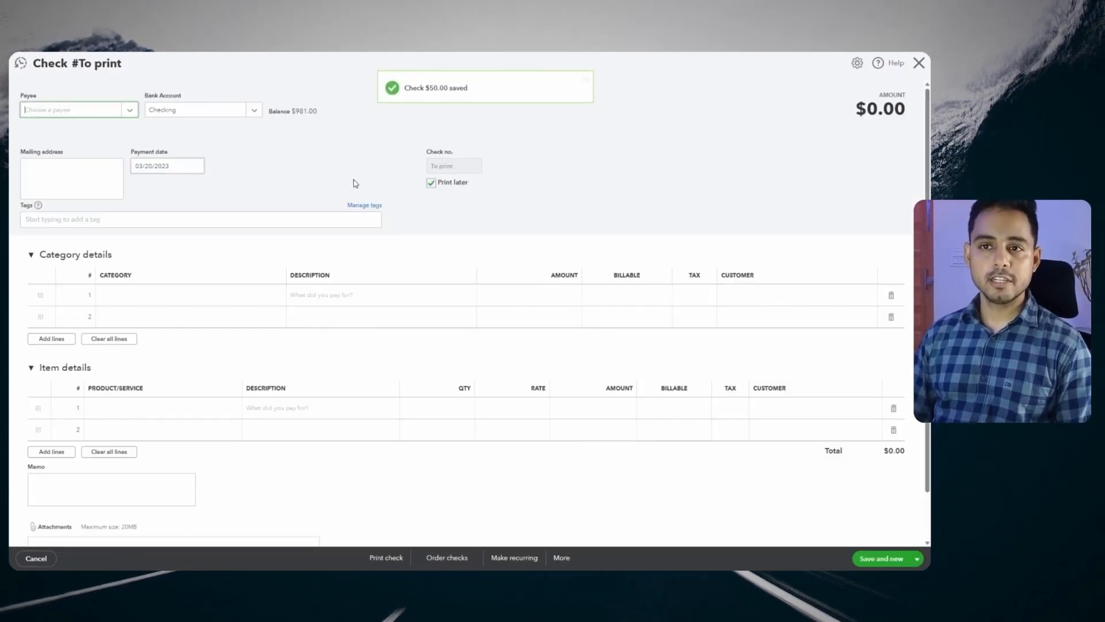
pyautogui.click(128, 112)
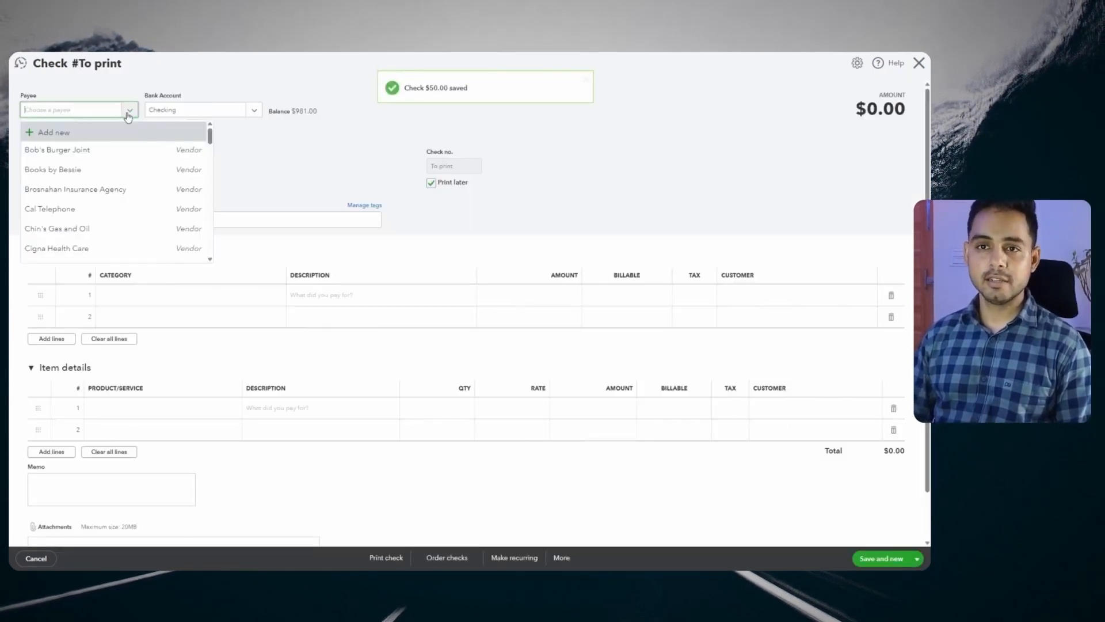
pyautogui.click(115, 209)
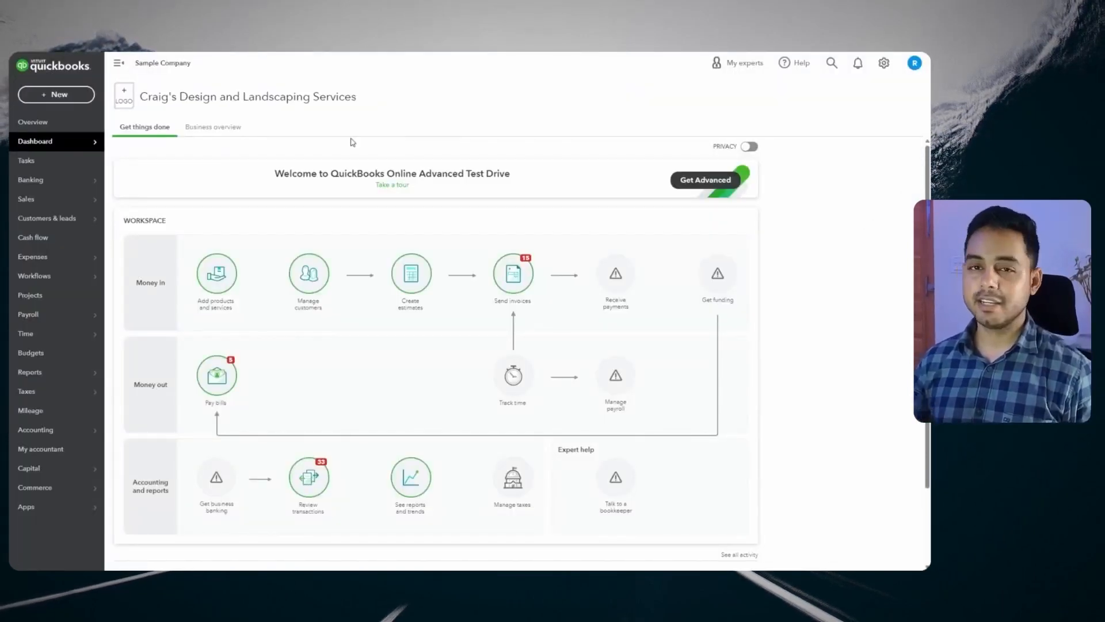
# Open the Print checks queue of three Checking checks and begin the print setup
pyautogui.click(60, 94)
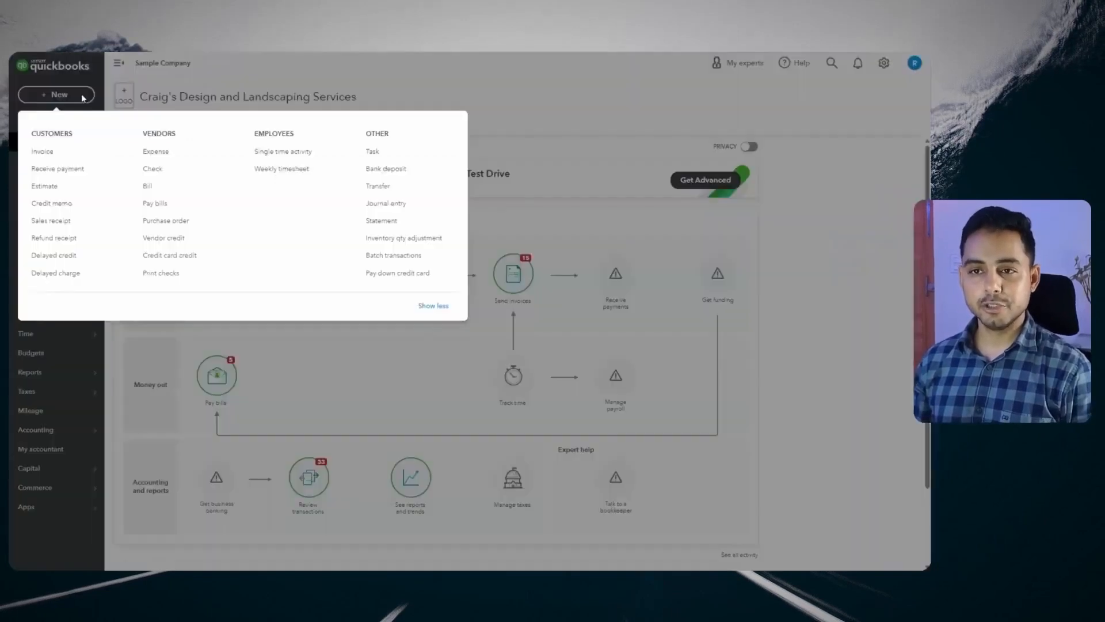
pyautogui.click(161, 274)
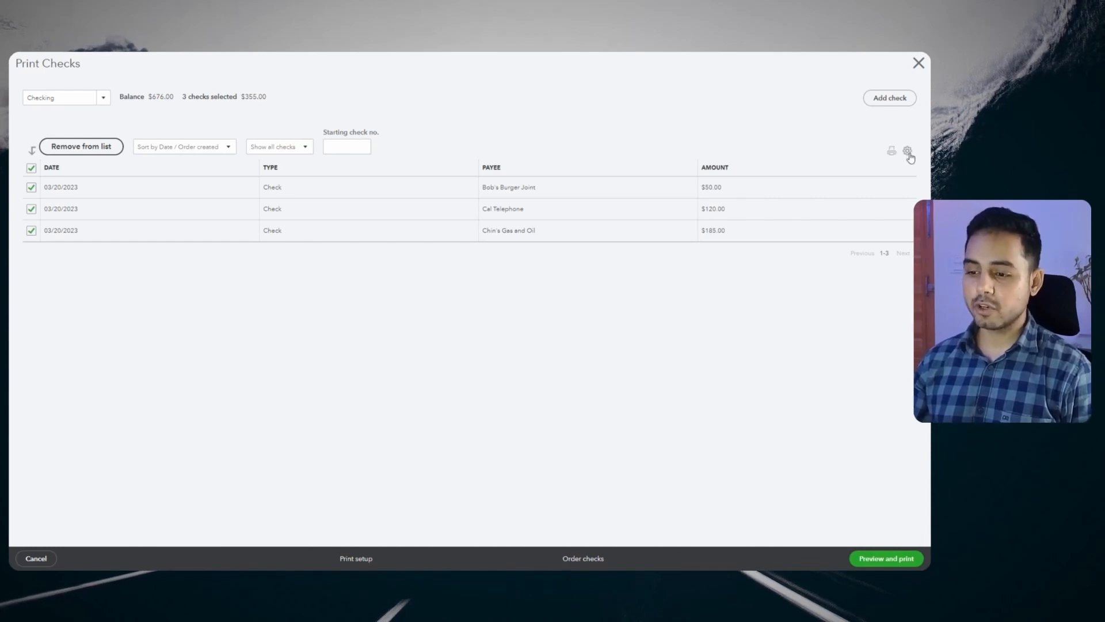
pyautogui.click(356, 559)
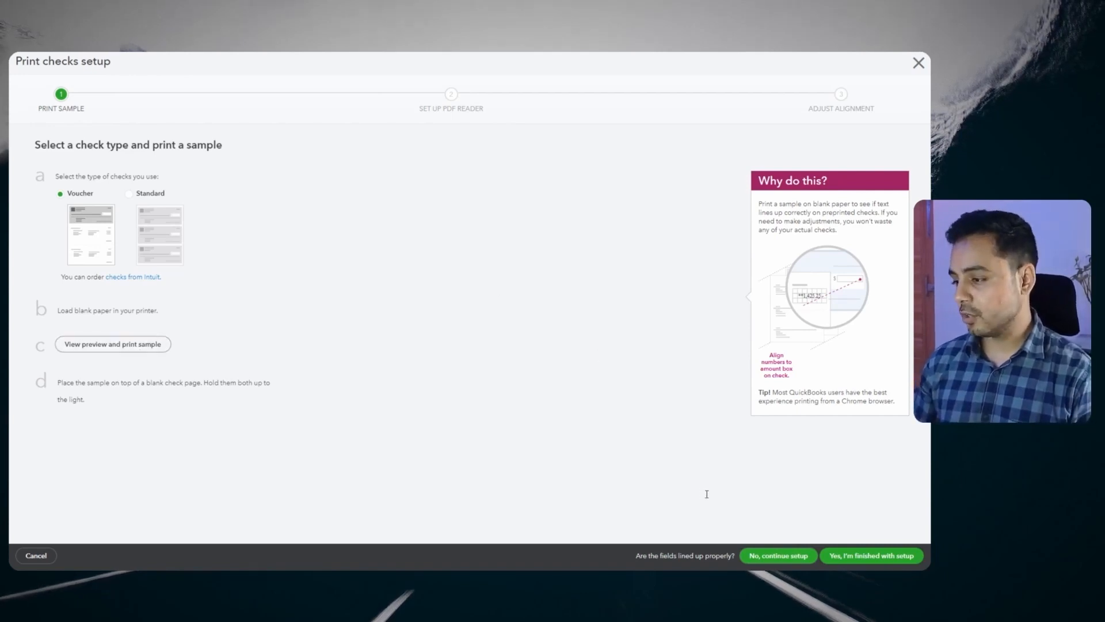
# Confirm the voucher check print setup is finished
pyautogui.click(854, 561)
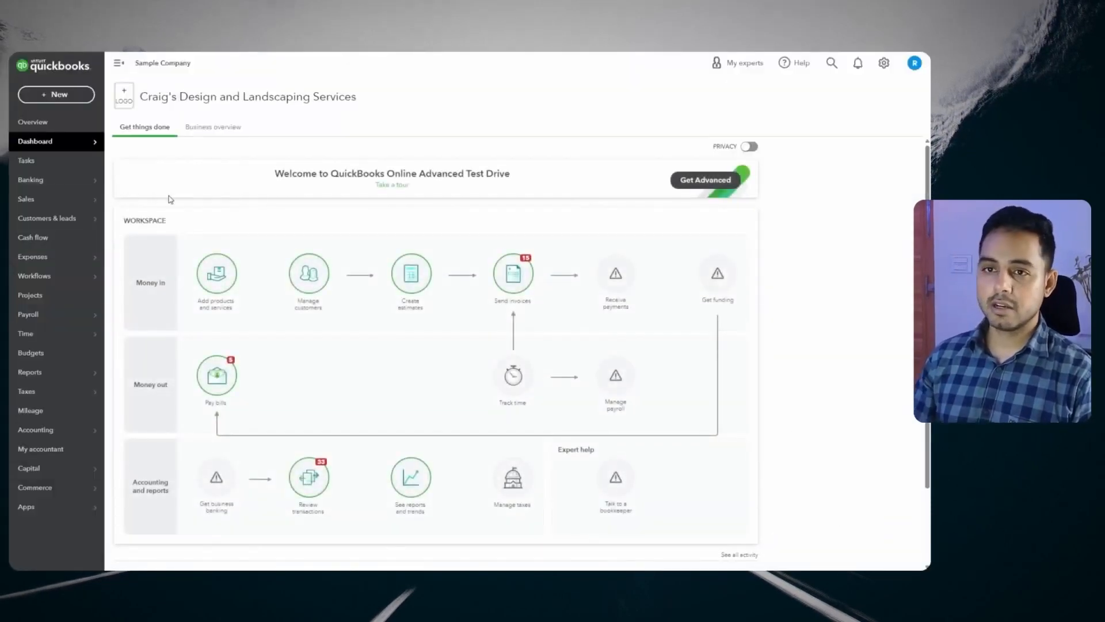
# Reopen the Print checks list of three checks totalling $355.00 and set starting check number 1
pyautogui.click(56, 94)
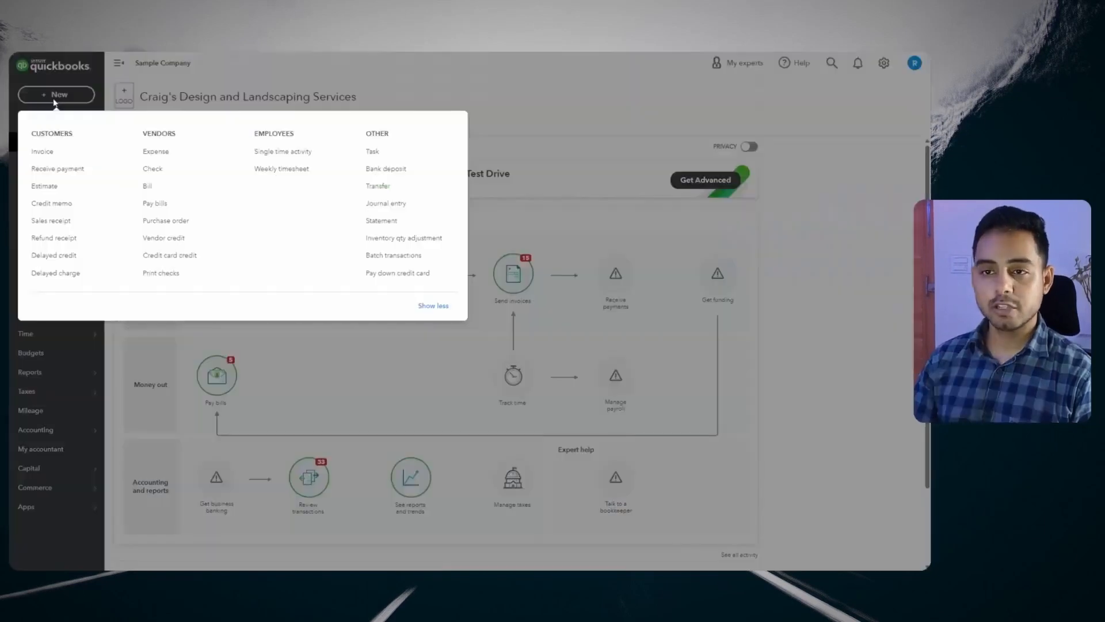
pyautogui.click(173, 276)
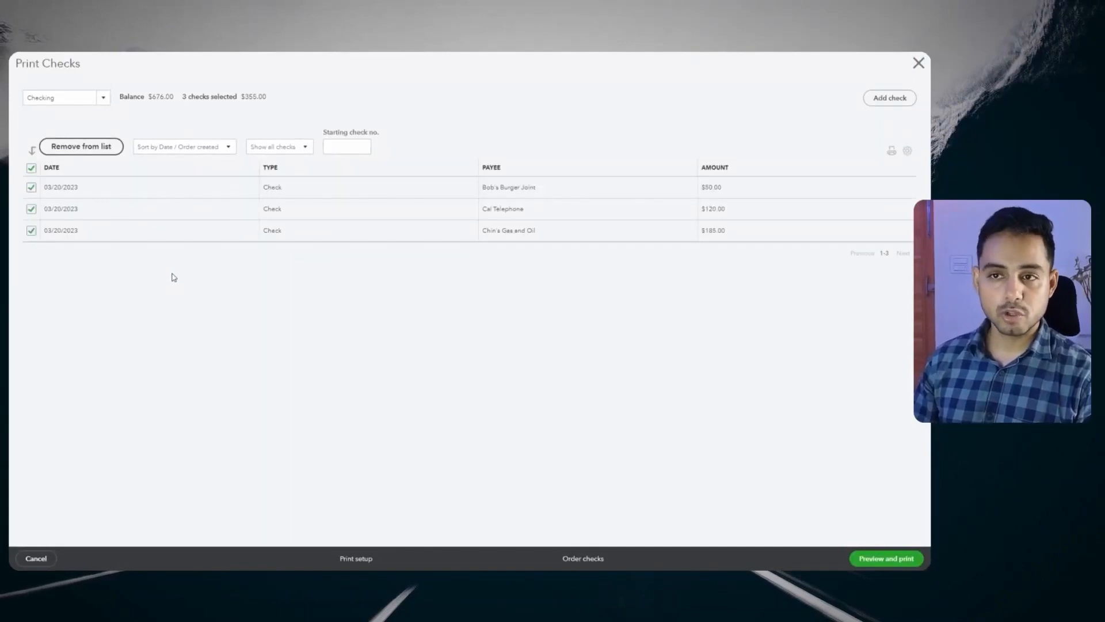
pyautogui.click(363, 148)
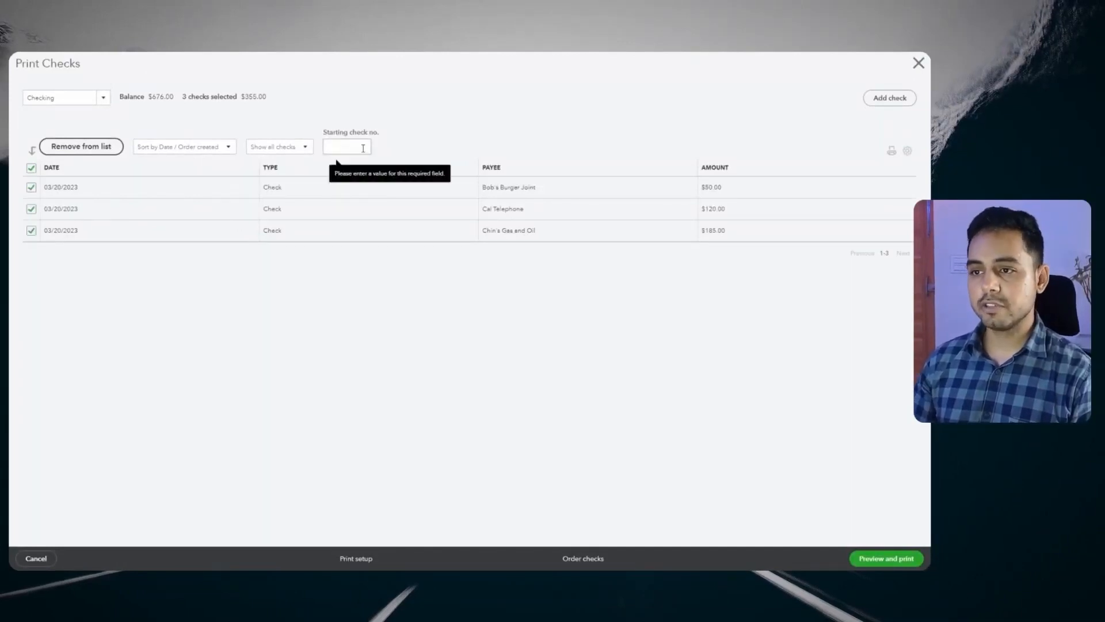
pyautogui.click(363, 148)
pyautogui.click(292, 357)
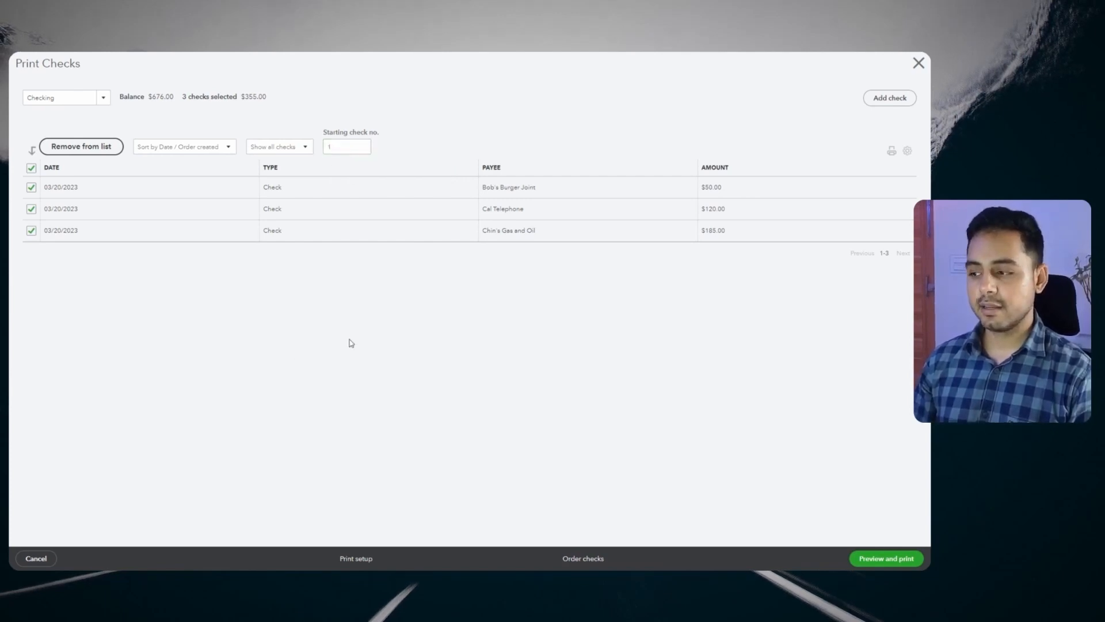
# Preview and print the three checks, confirming they all printed correctly
pyautogui.click(864, 564)
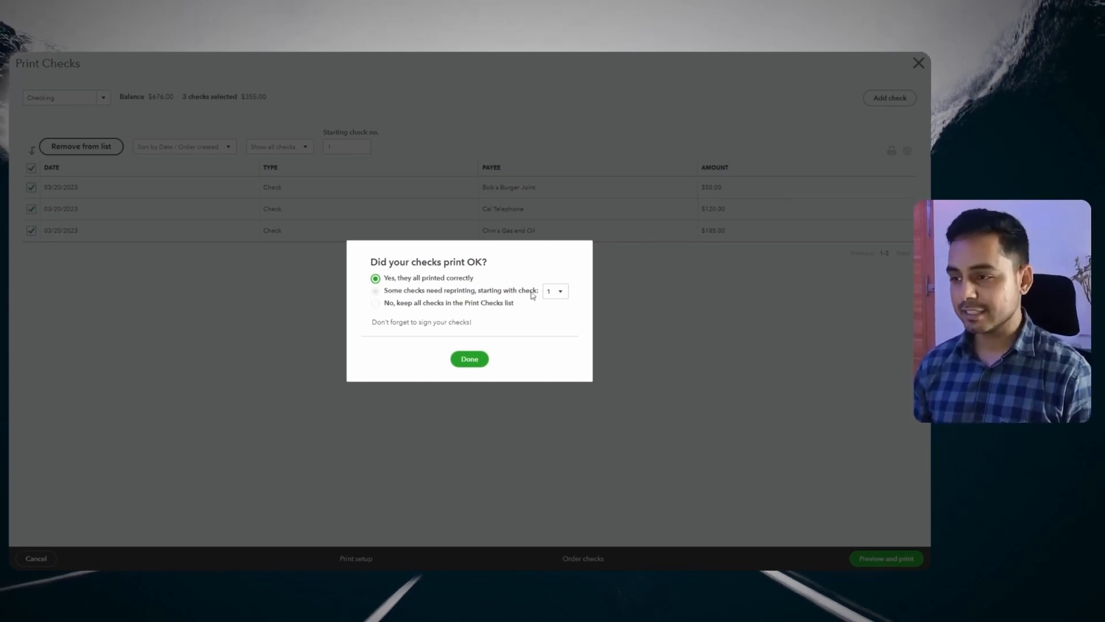
pyautogui.click(475, 292)
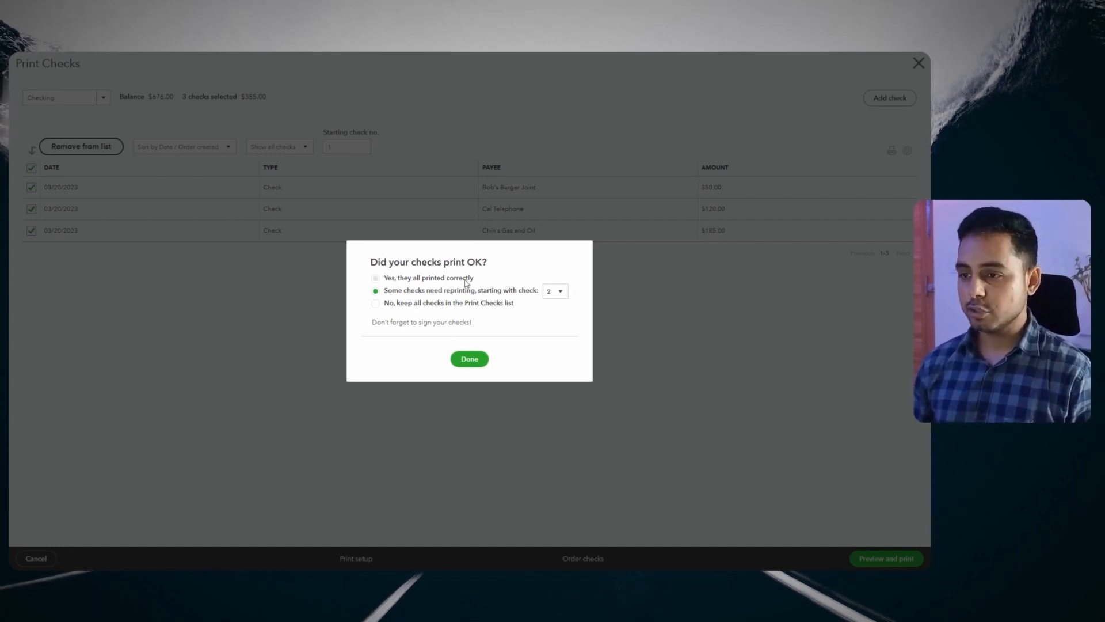
pyautogui.click(465, 280)
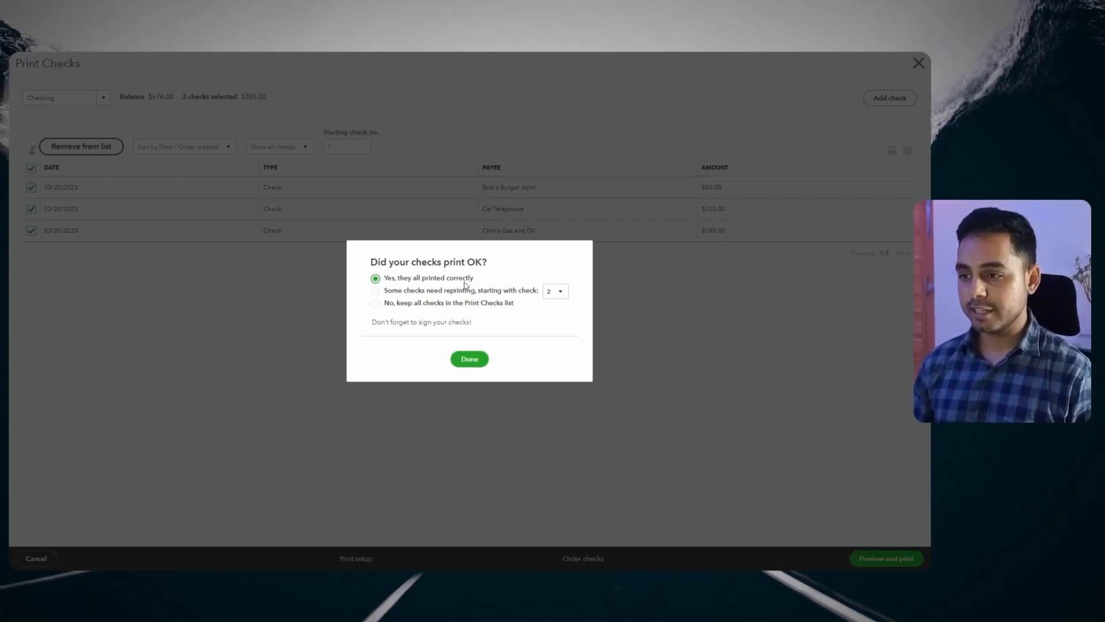
pyautogui.click(469, 358)
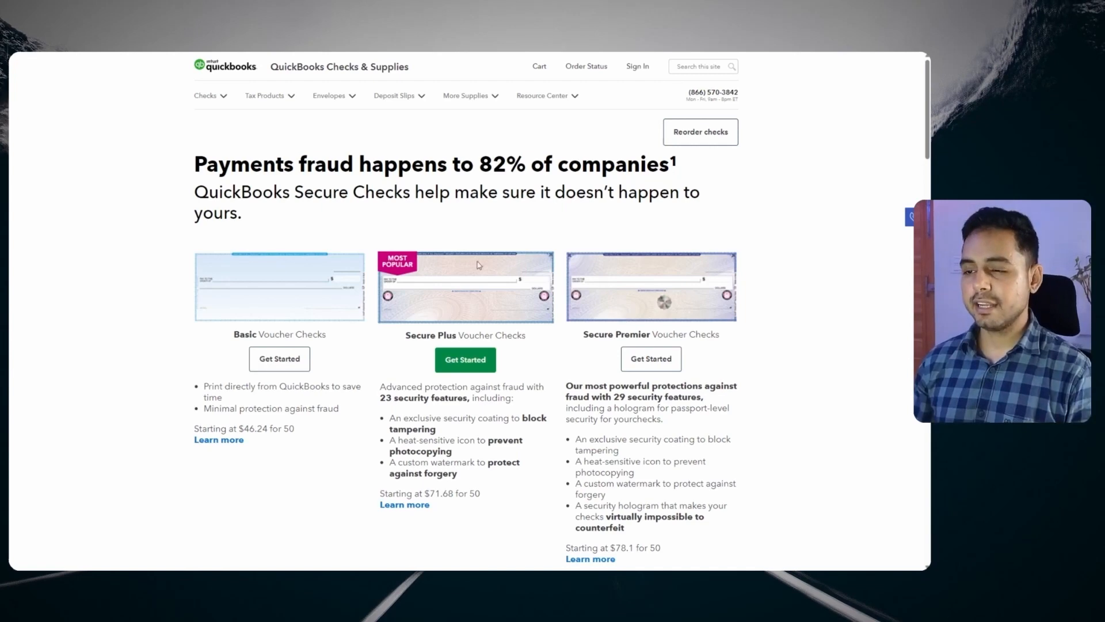
# Scroll through the Voucher, Standard, Wallet, Manual and Personal check offerings down to the FAQ
pyautogui.scroll(-3, 576, 292)
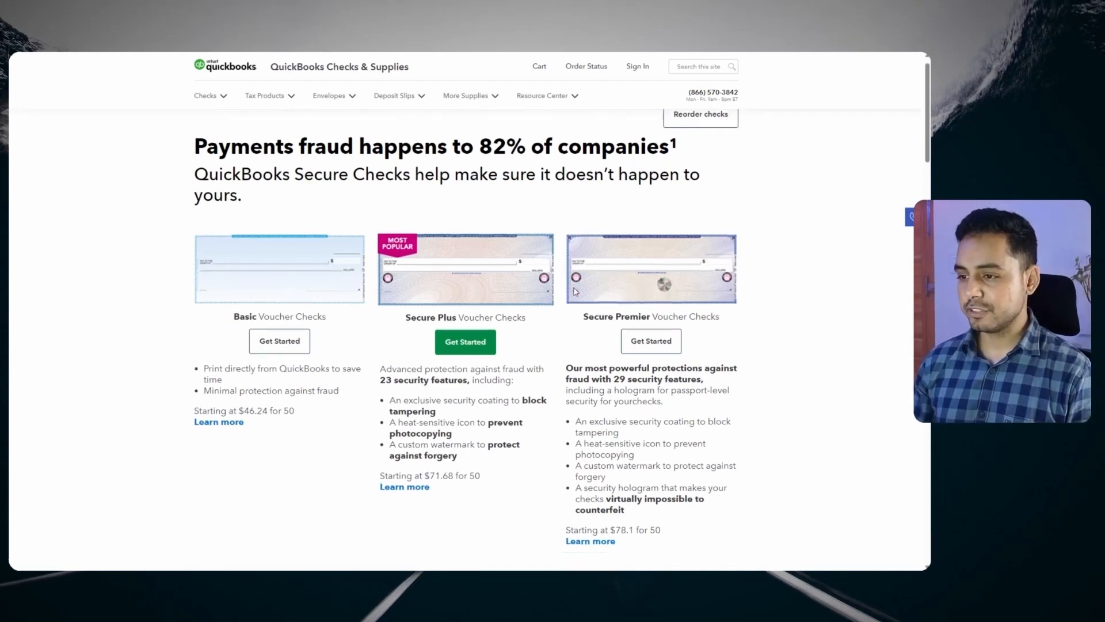
pyautogui.scroll(-10, 573, 292)
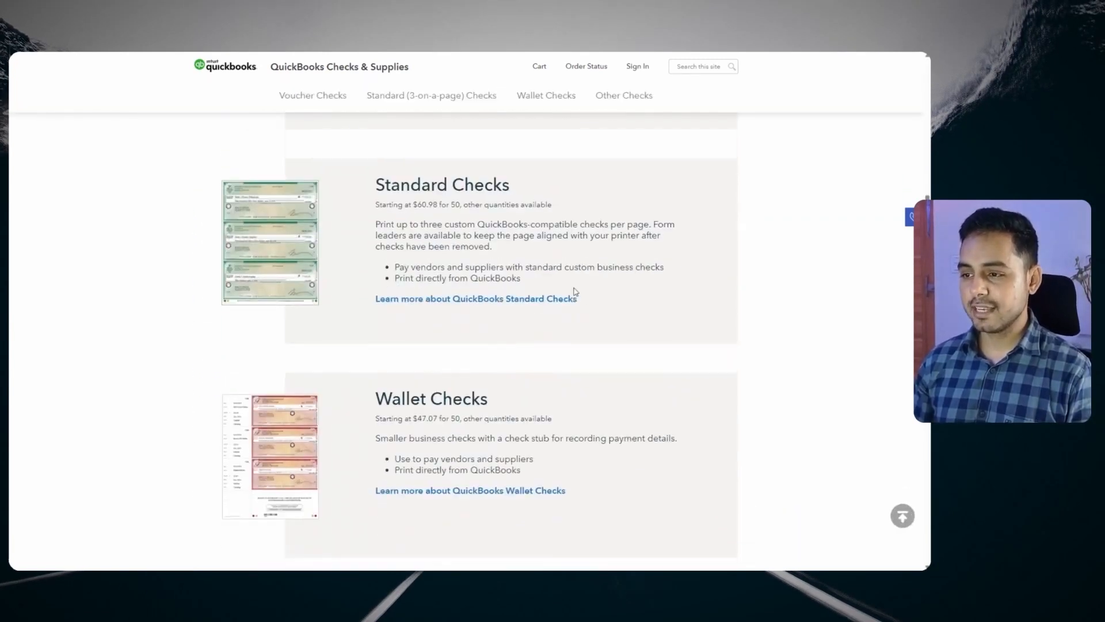
pyautogui.scroll(-1, 574, 292)
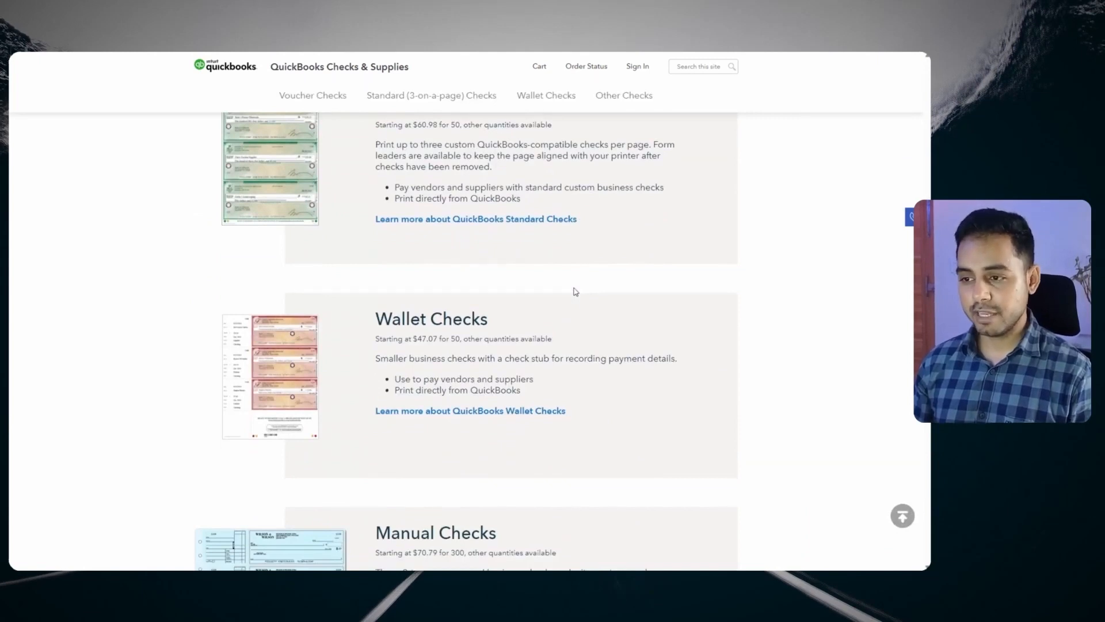
pyautogui.scroll(-10, 576, 292)
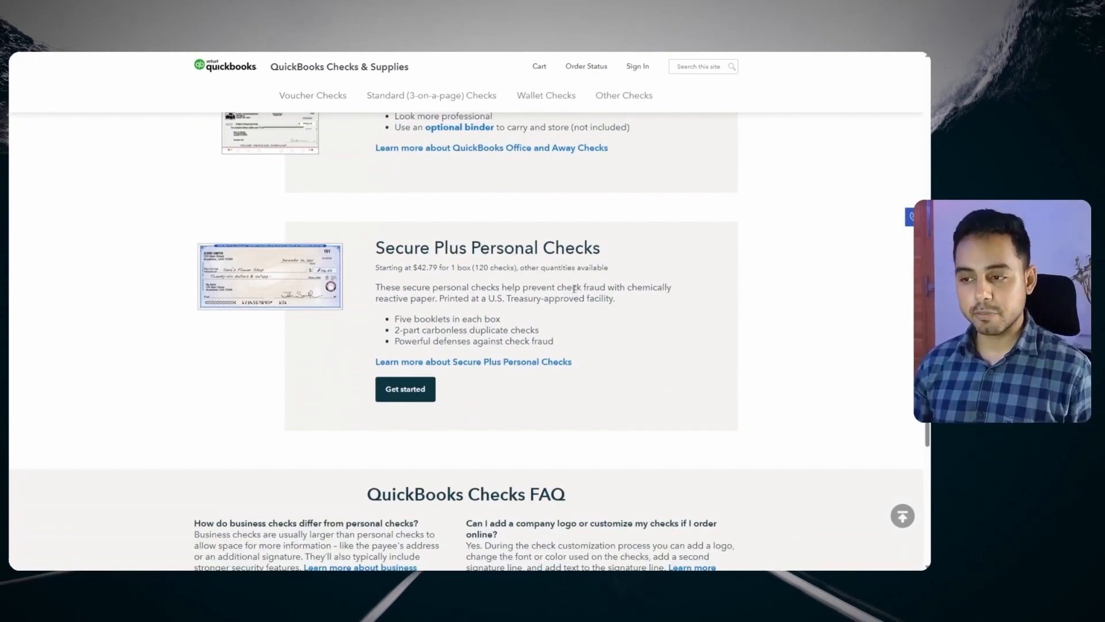
pyautogui.scroll(-5, 574, 287)
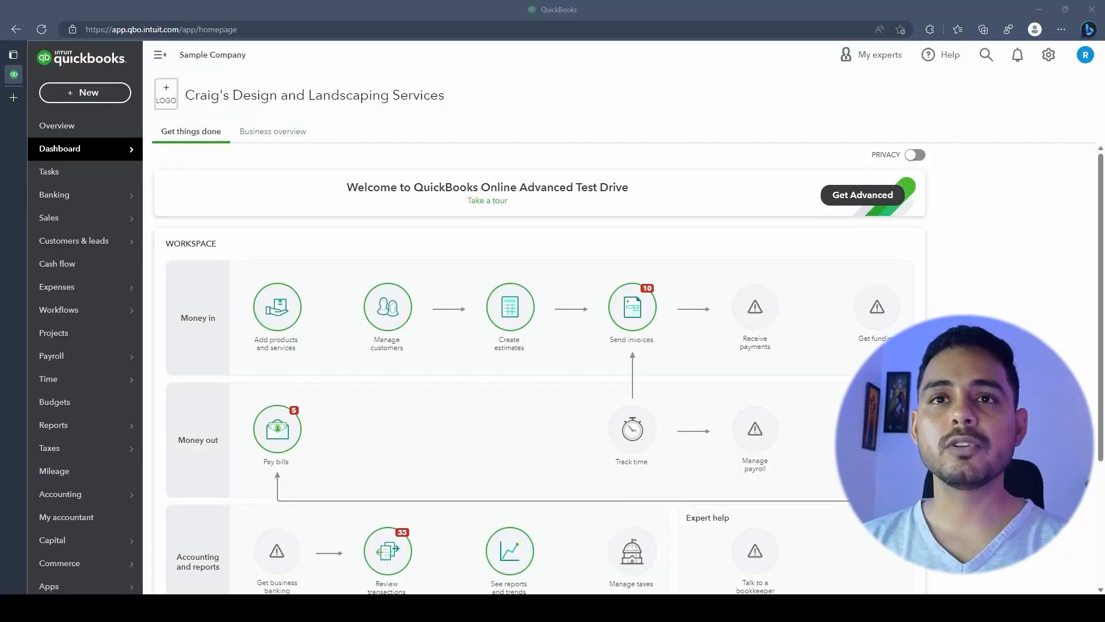
# Start a new journal entry with line 1 debiting Accounts Receivable (A/R) 100.00
pyautogui.click(85, 92)
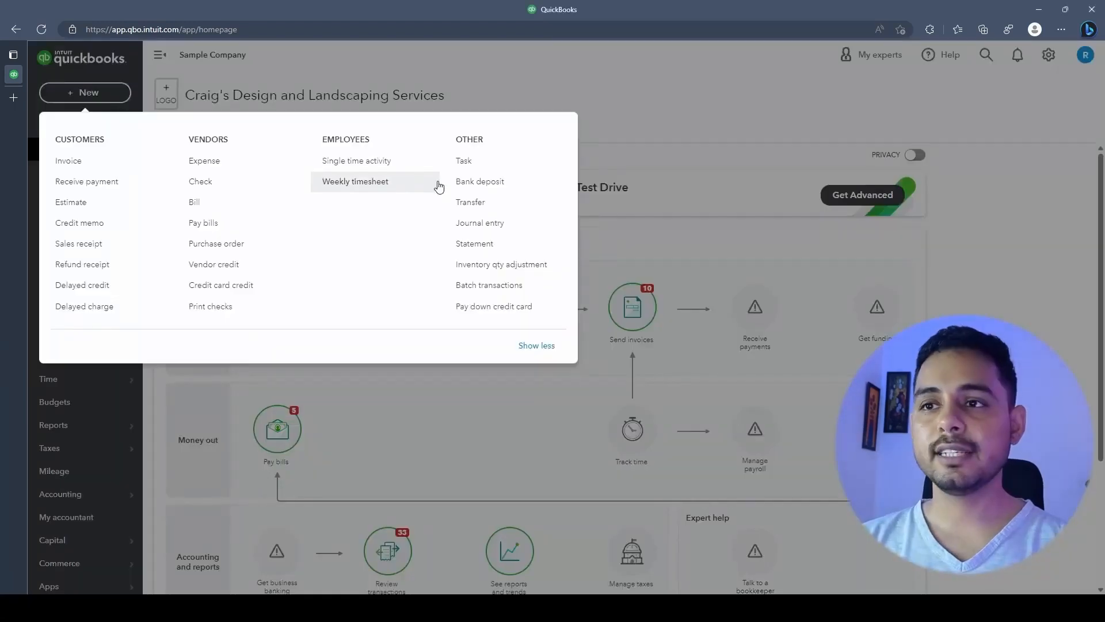
pyautogui.click(481, 225)
pyautogui.click(480, 223)
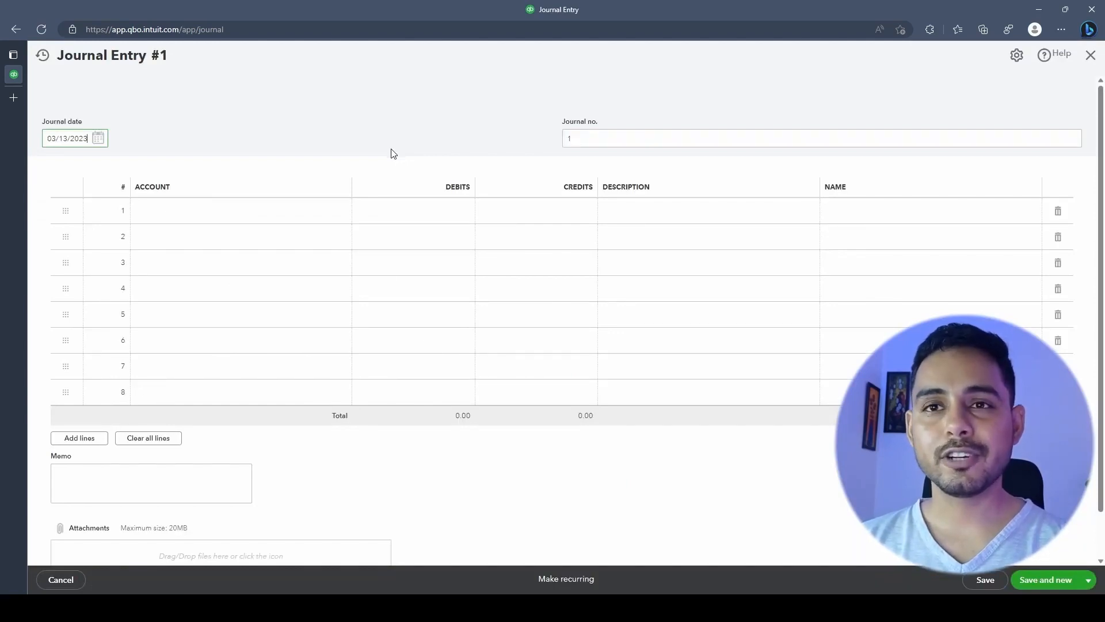
pyautogui.click(318, 223)
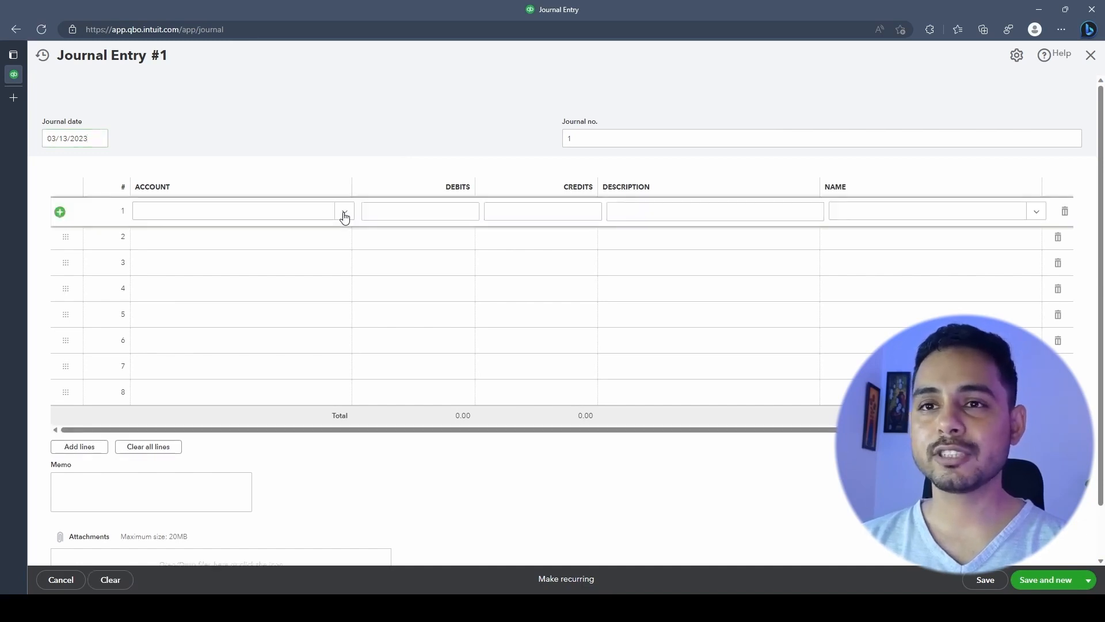
pyautogui.click(344, 216)
pyautogui.click(317, 287)
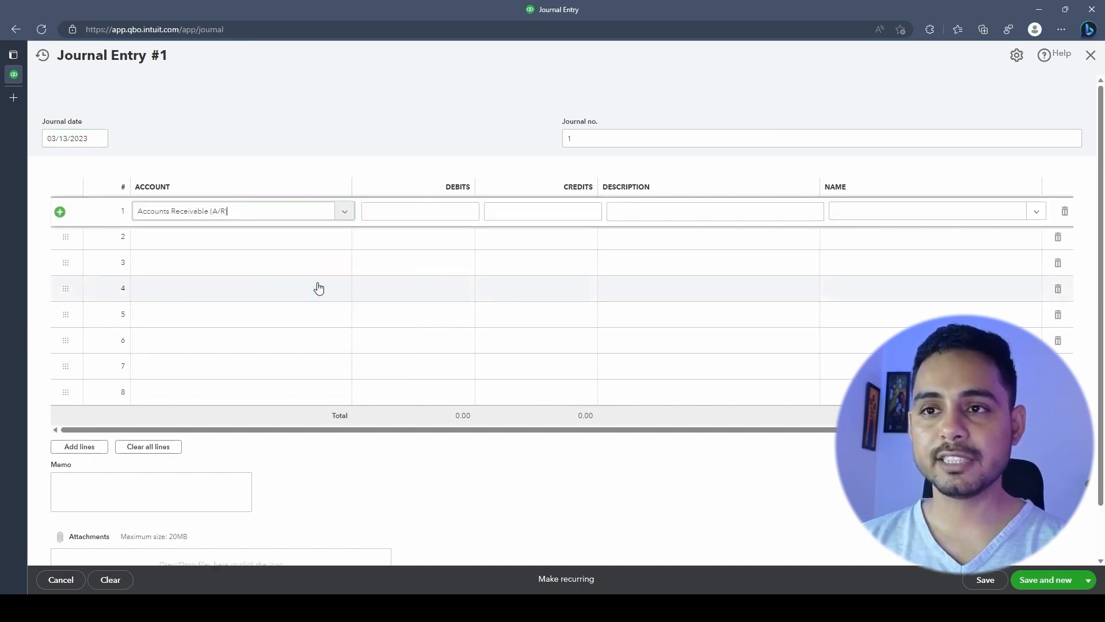
pyautogui.click(383, 210)
pyautogui.write('100')
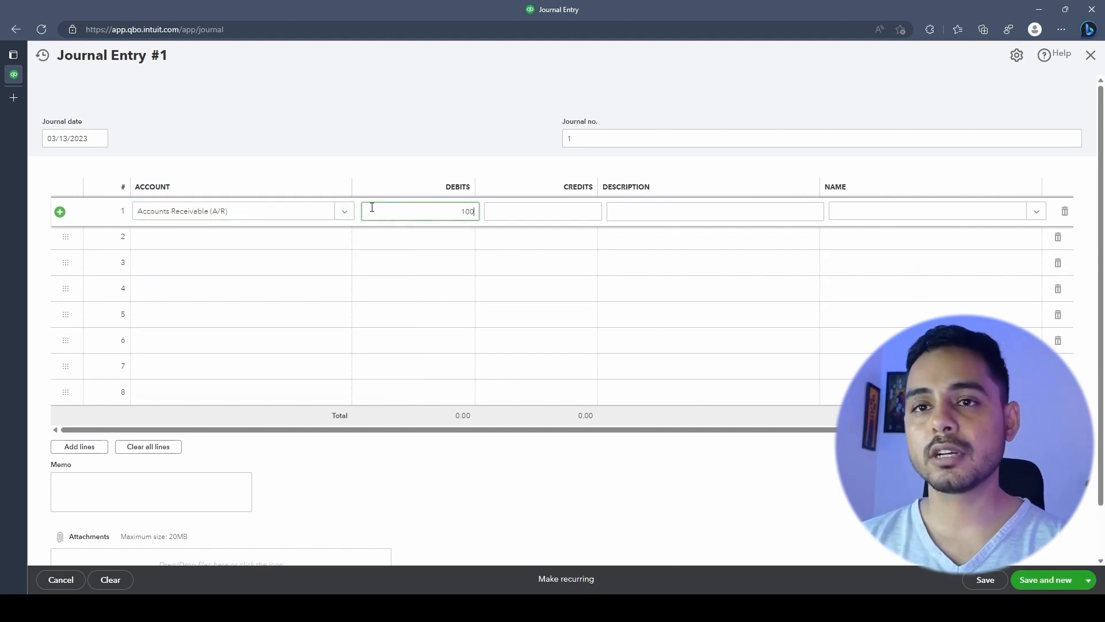
pyautogui.click(286, 242)
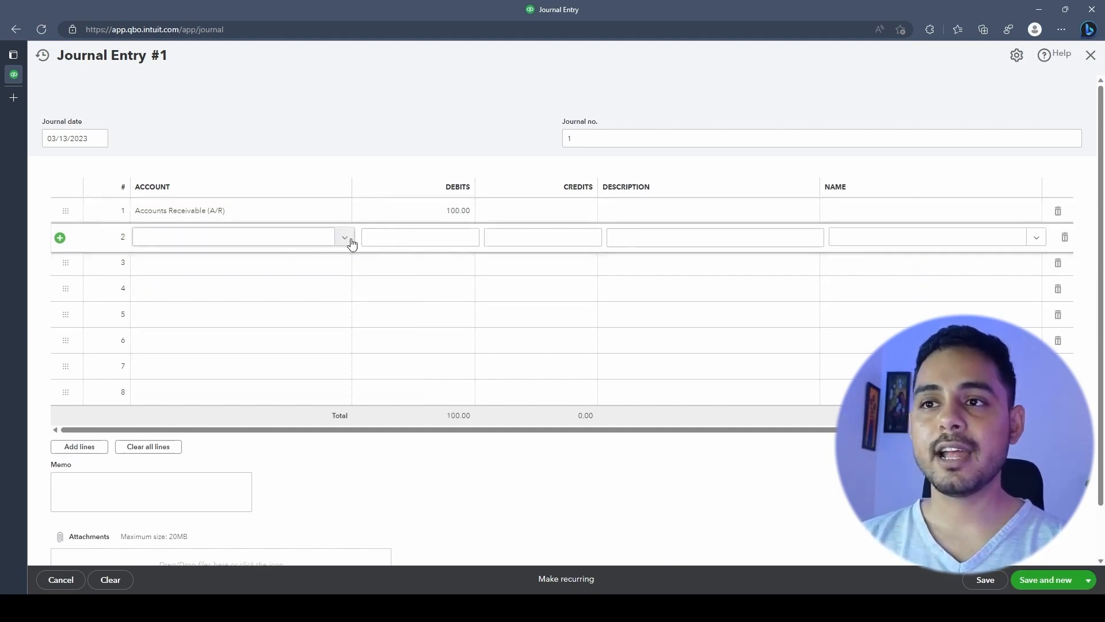
# Credit Design income on line 2 and assign Amy's Bird Sanctuary to the A/R line
pyautogui.click(345, 239)
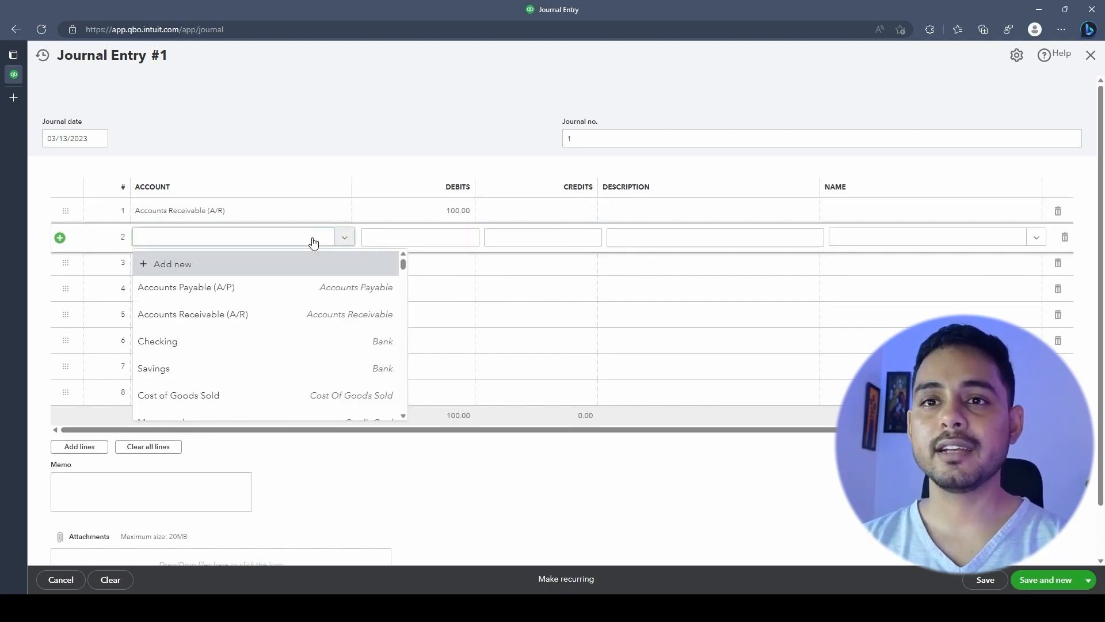
pyautogui.write('income')
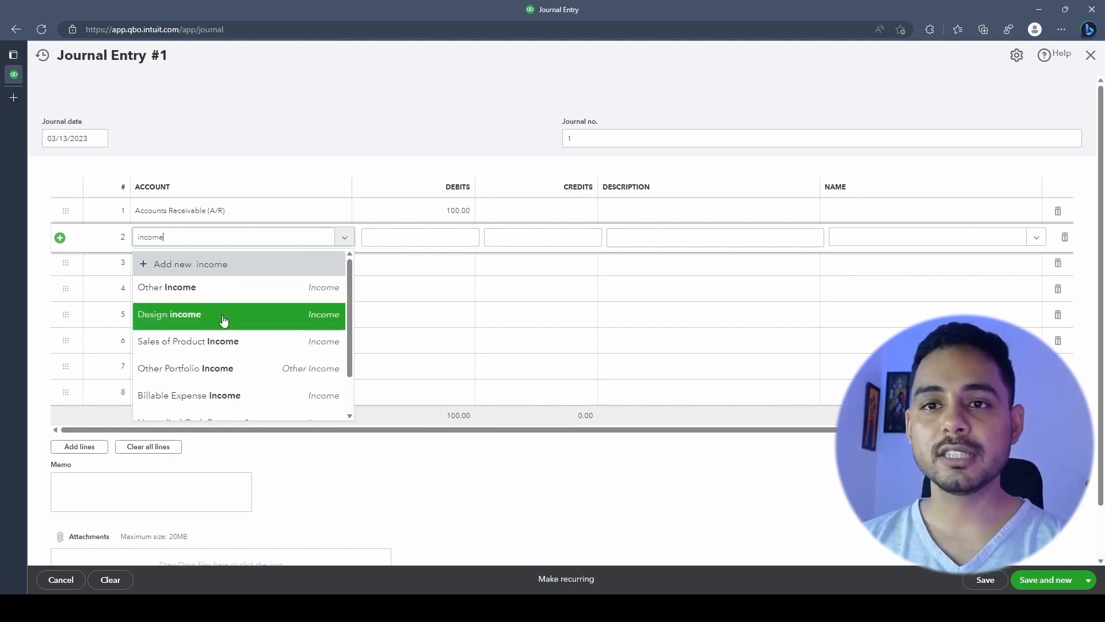
pyautogui.click(224, 317)
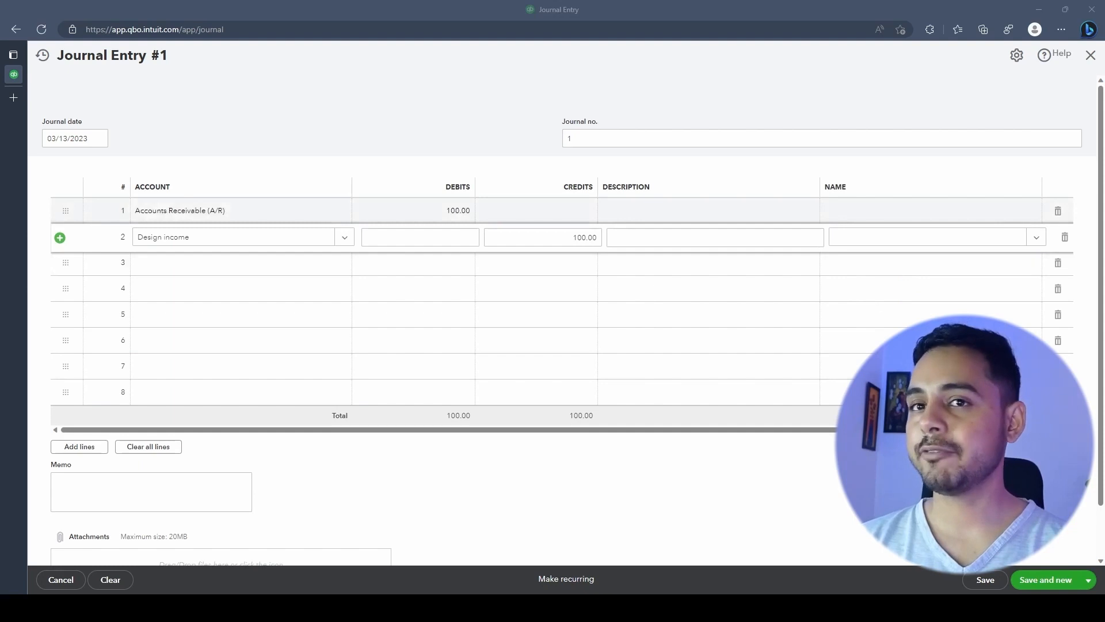
pyautogui.click(981, 210)
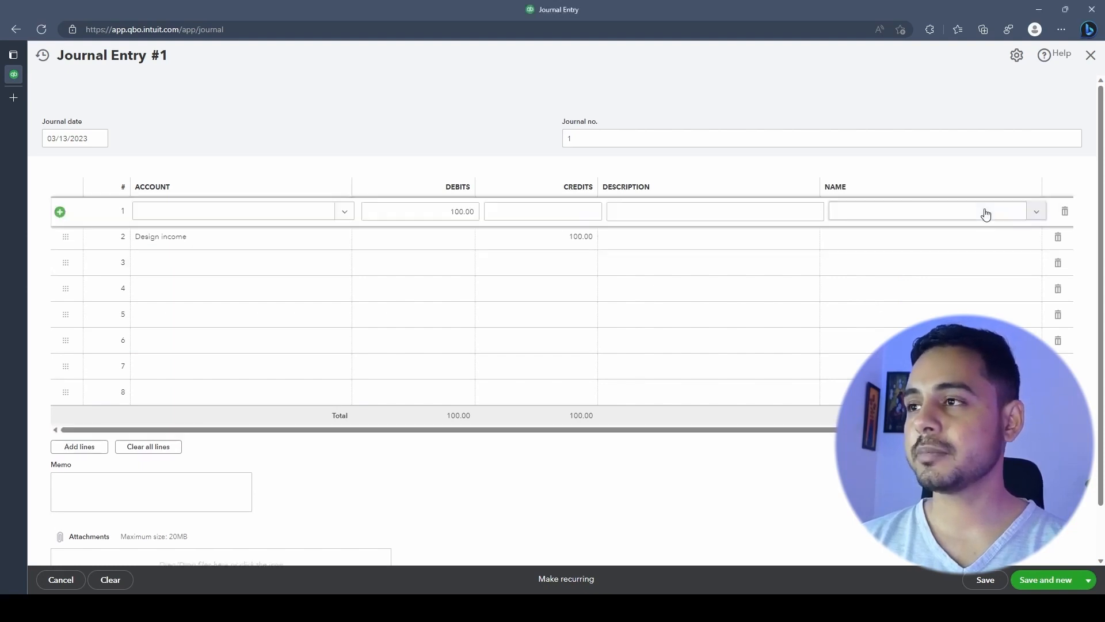
pyautogui.click(1038, 213)
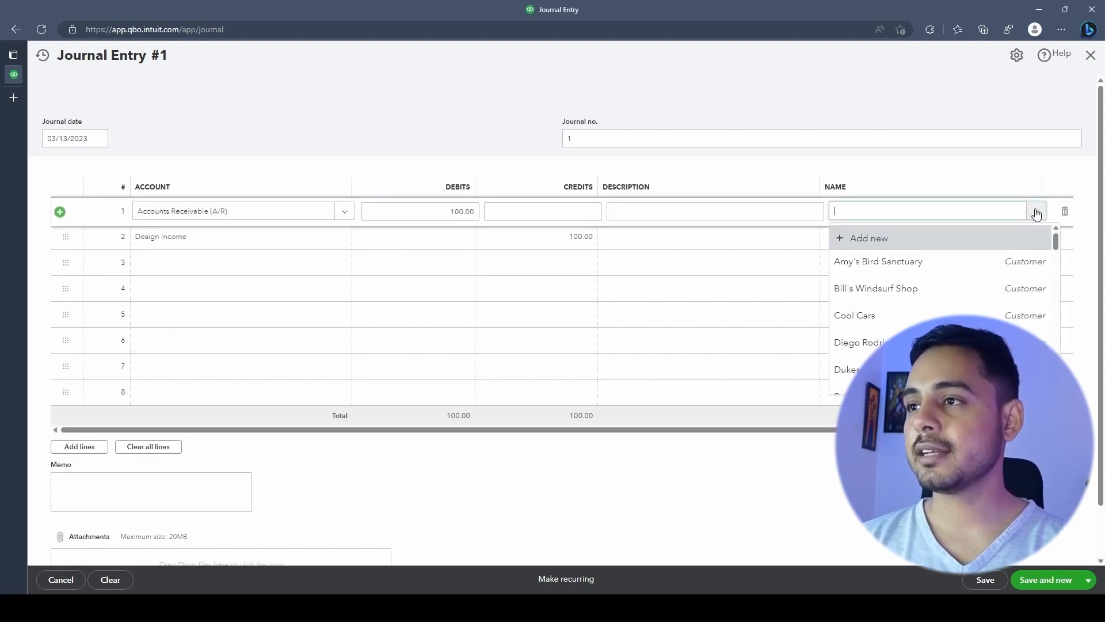
pyautogui.click(998, 253)
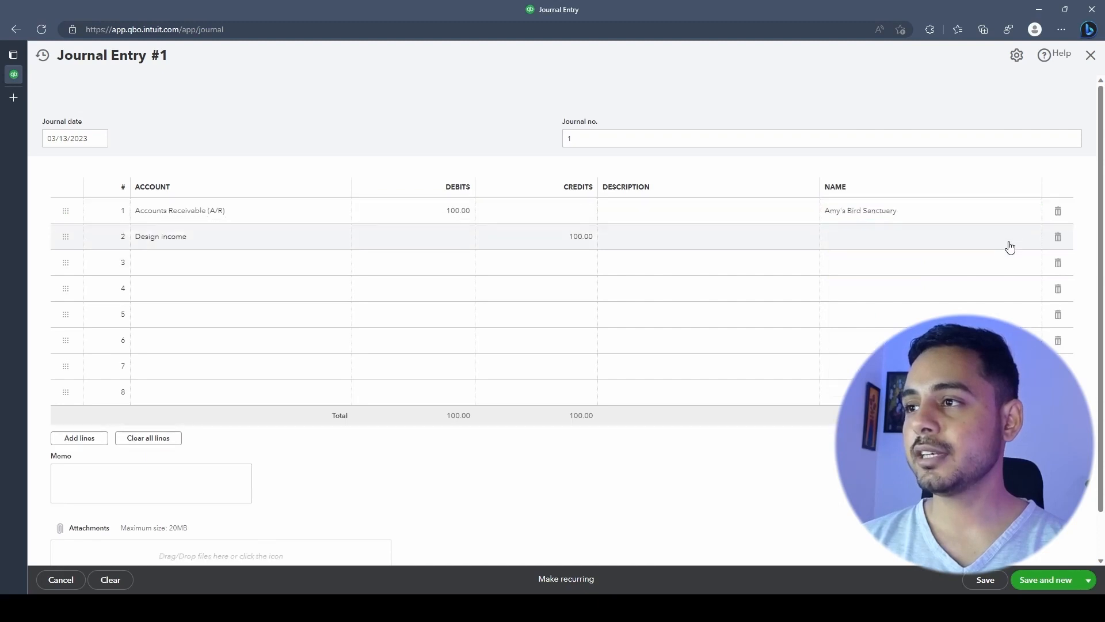
pyautogui.scroll(-1, 222, 434)
pyautogui.click(224, 436)
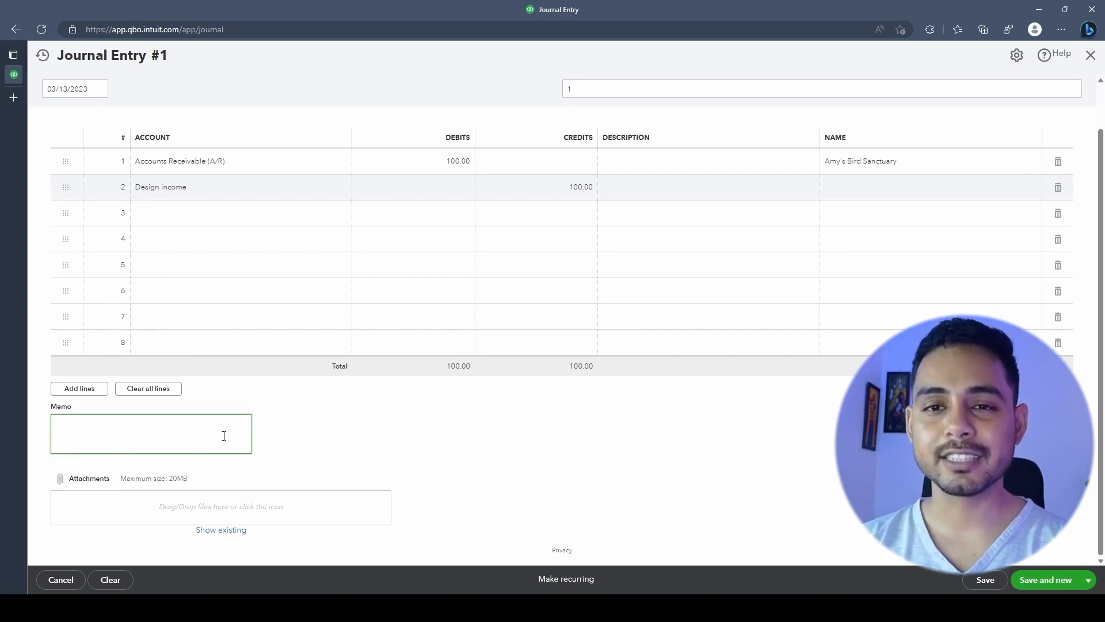
# Add the memo 'Sale of design service.' to Journal Entry #1 and save it with Save and new
pyautogui.write('Sale of design service.')
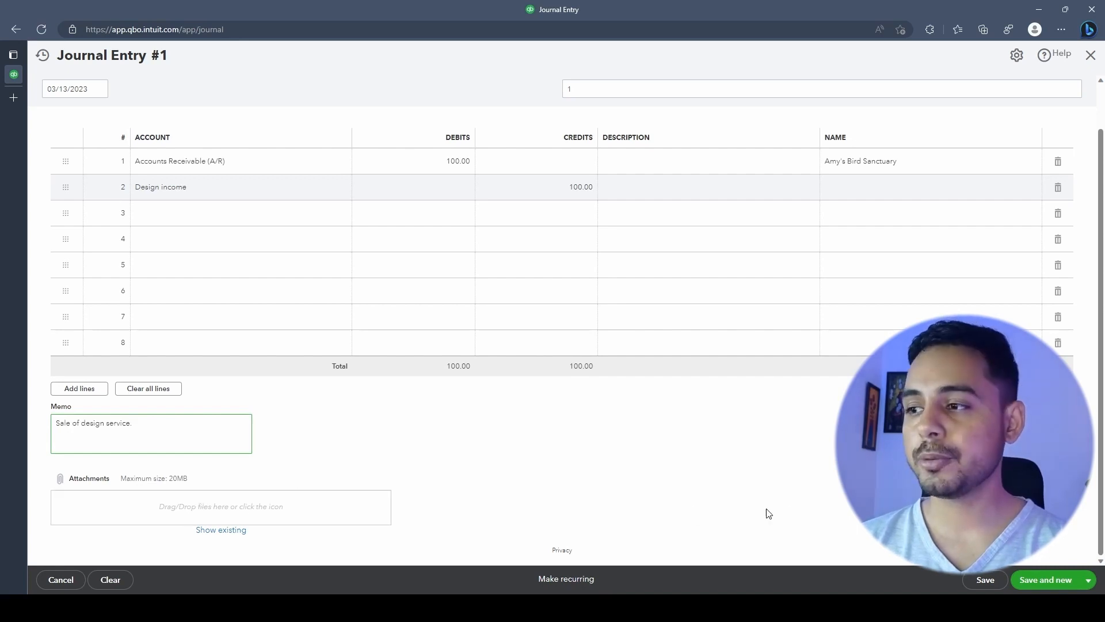
pyautogui.scroll(2, 705, 448)
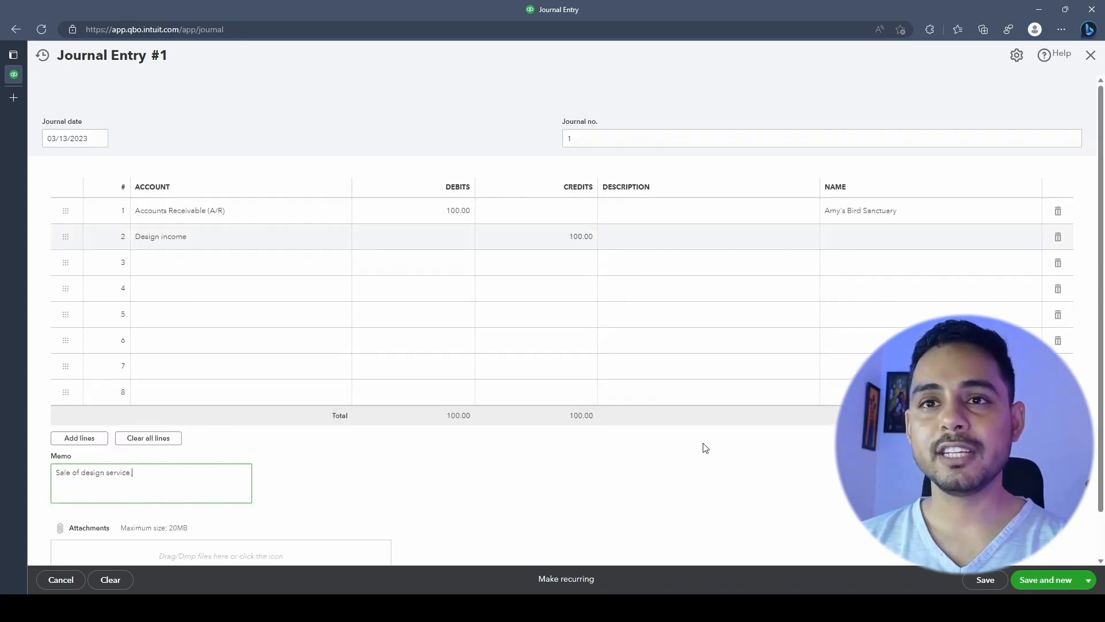
pyautogui.scroll(-2, 700, 450)
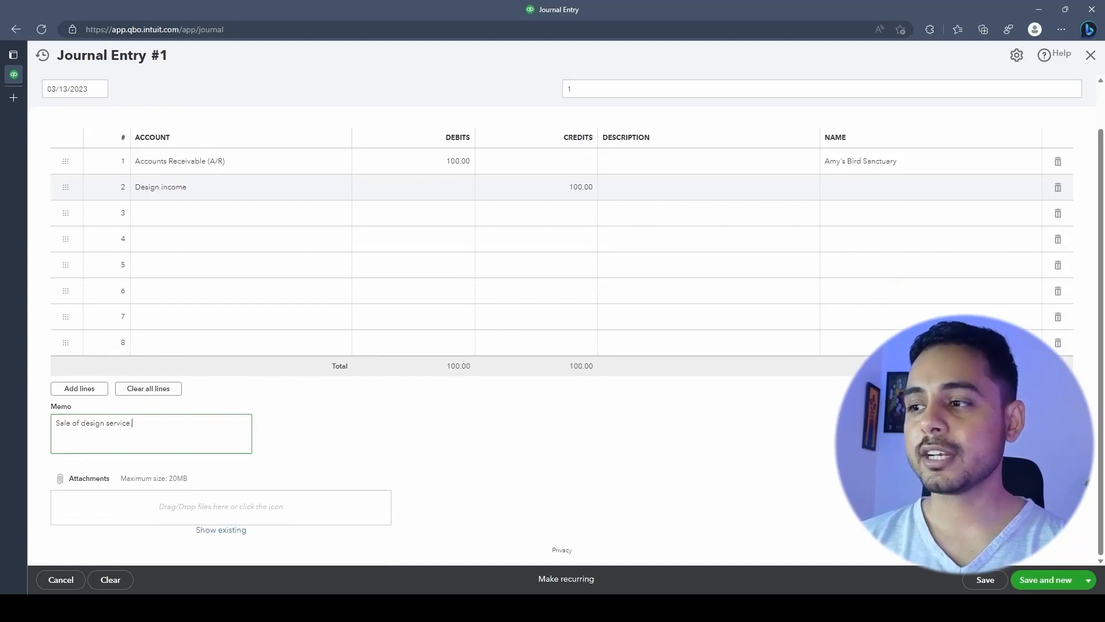
pyautogui.click(1040, 581)
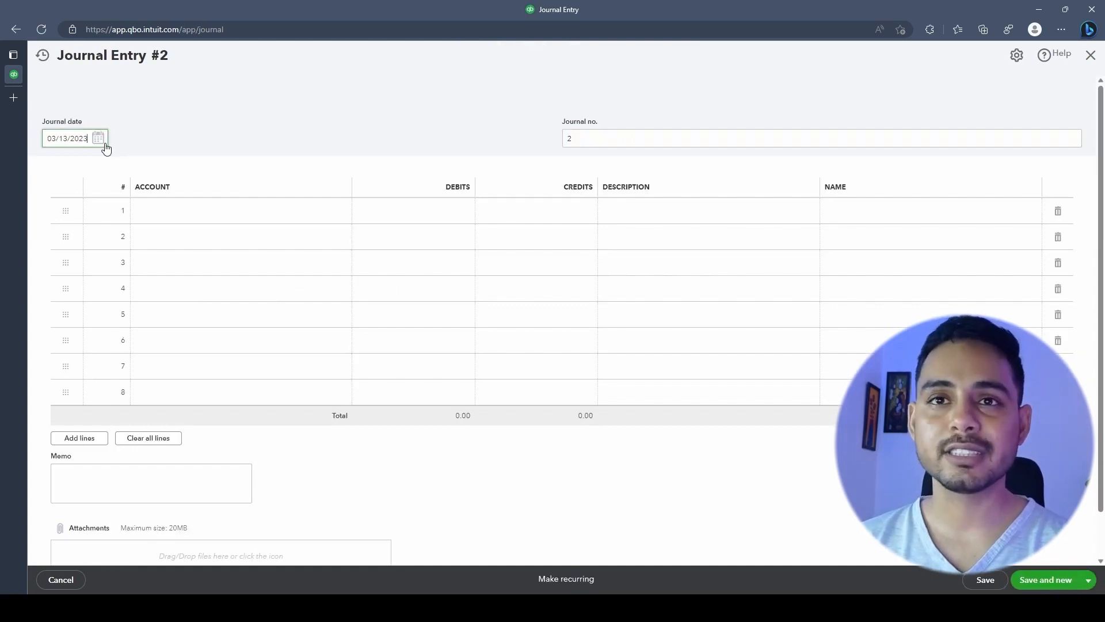
# Date Journal Entry #2 03/18/2023, crediting A/R 100.00 and debiting Checking 100.00
pyautogui.click(100, 140)
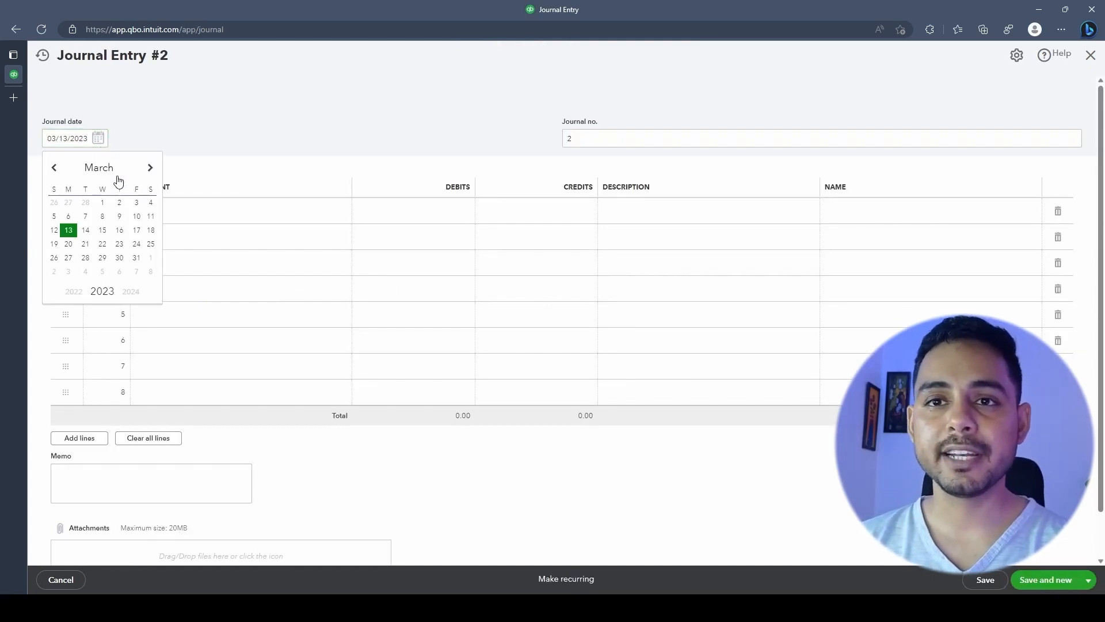
pyautogui.click(151, 230)
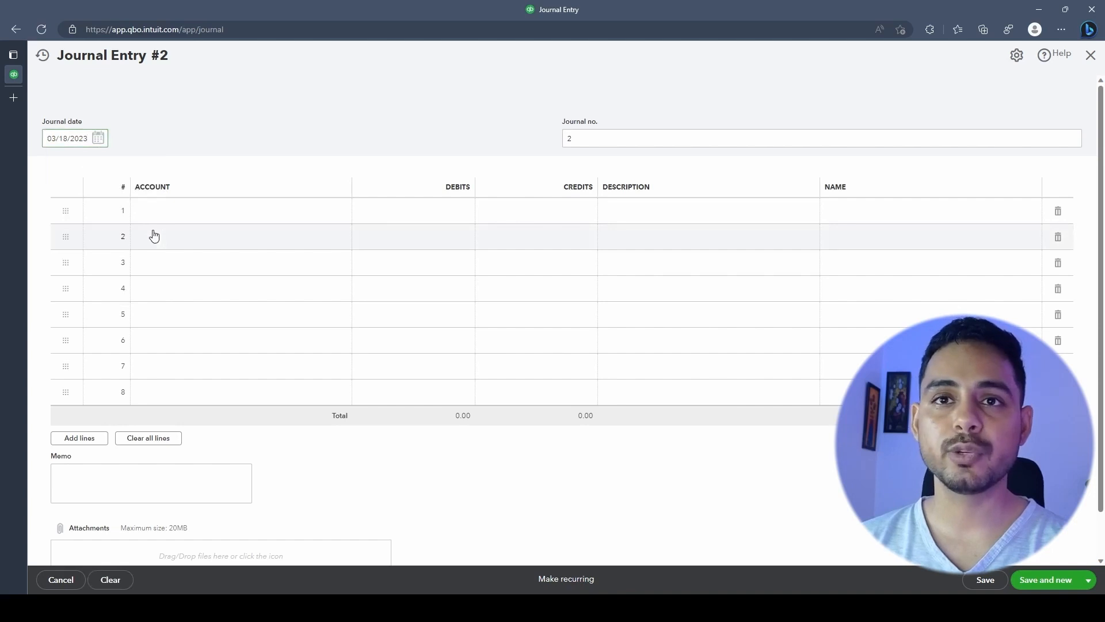
pyautogui.click(207, 119)
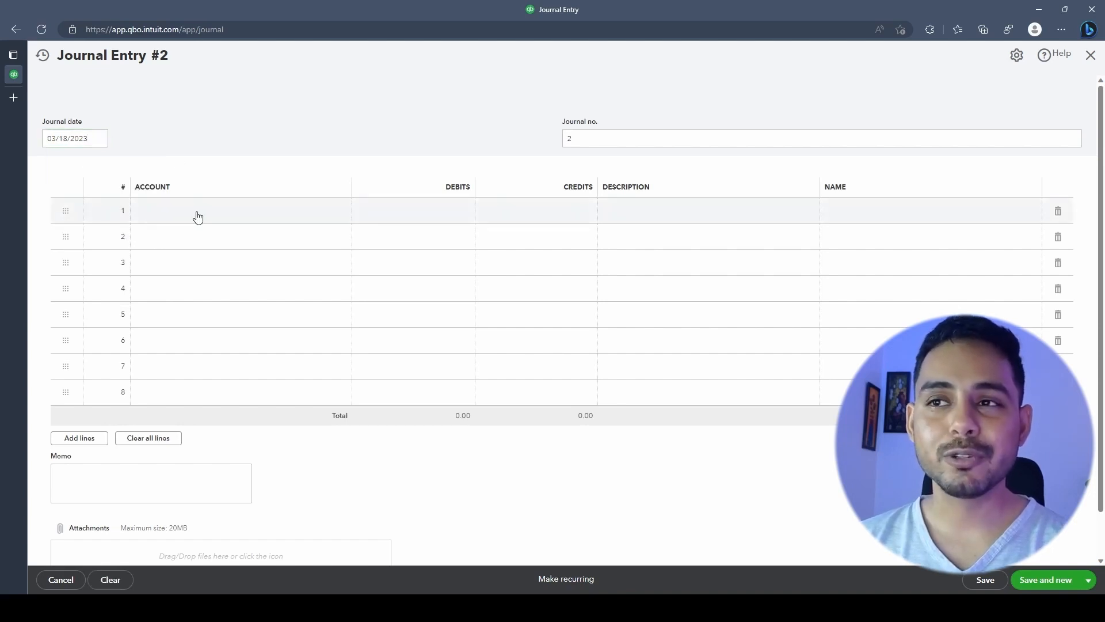
pyautogui.click(197, 216)
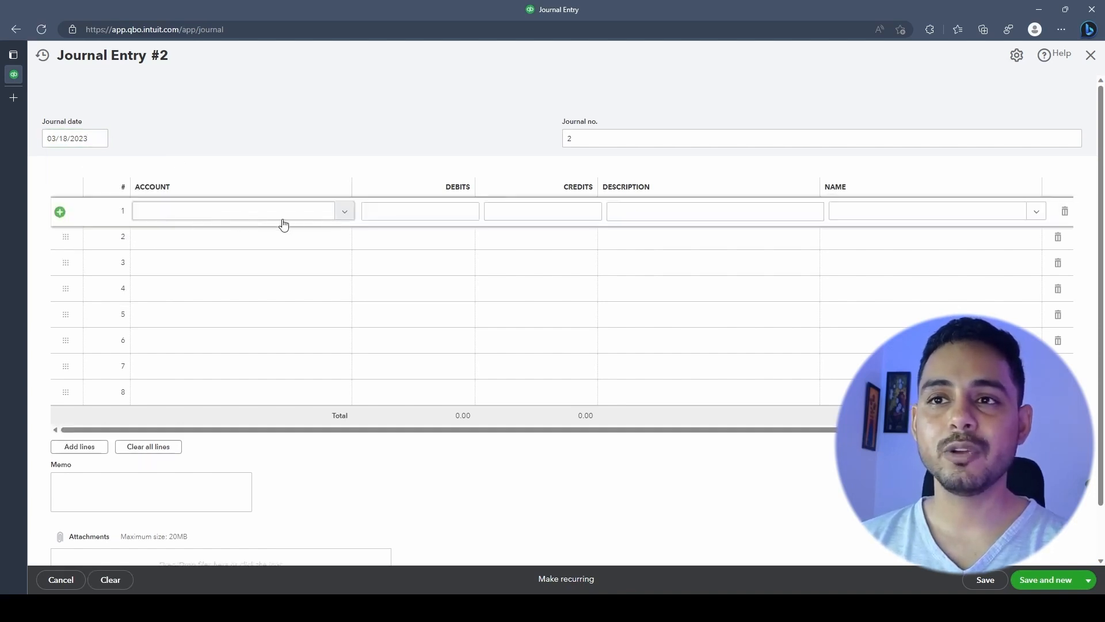
pyautogui.click(344, 216)
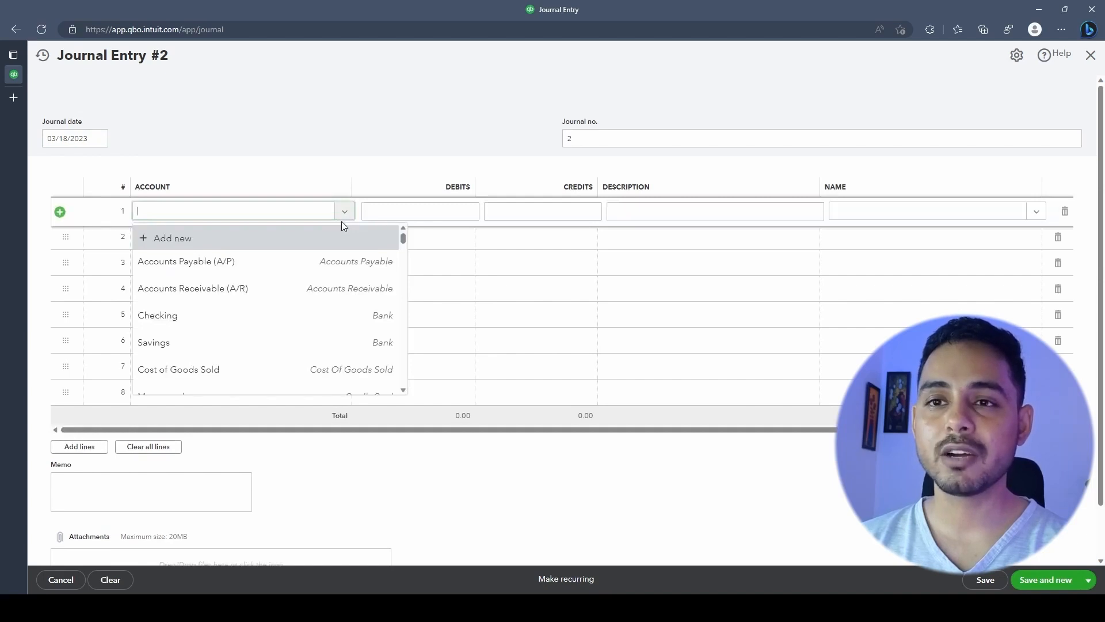
pyautogui.click(337, 287)
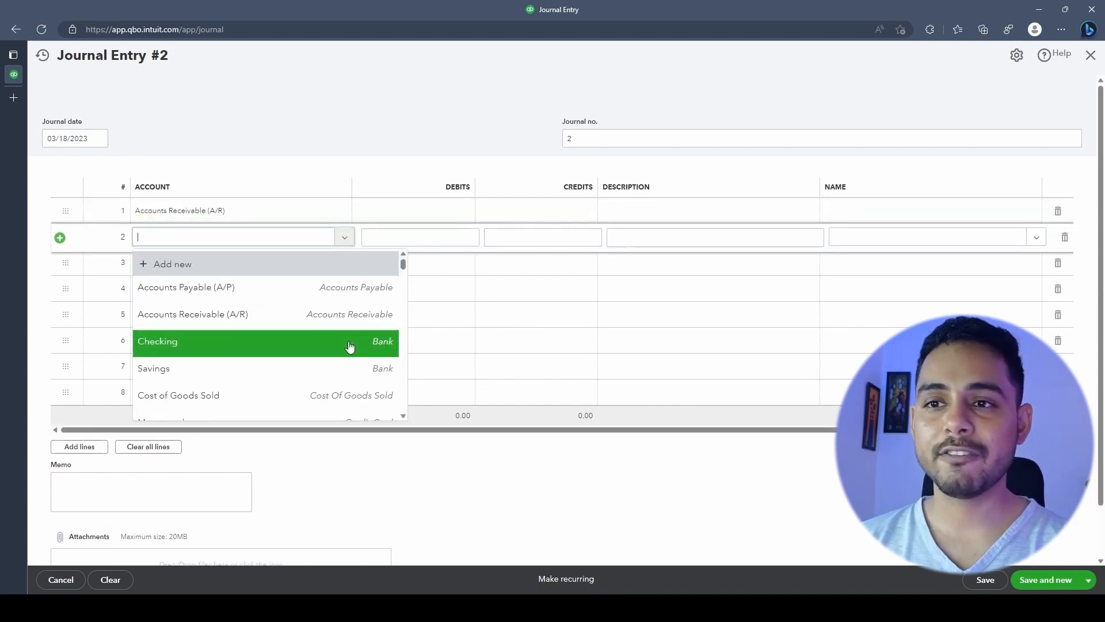
pyautogui.click(348, 344)
pyautogui.click(522, 212)
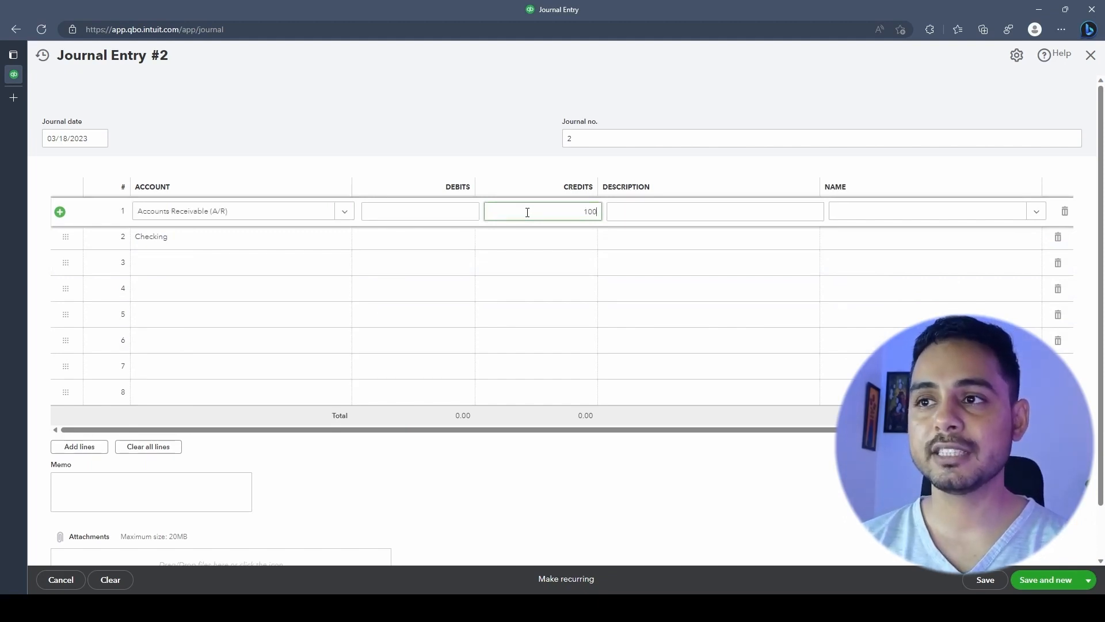
pyautogui.click(424, 237)
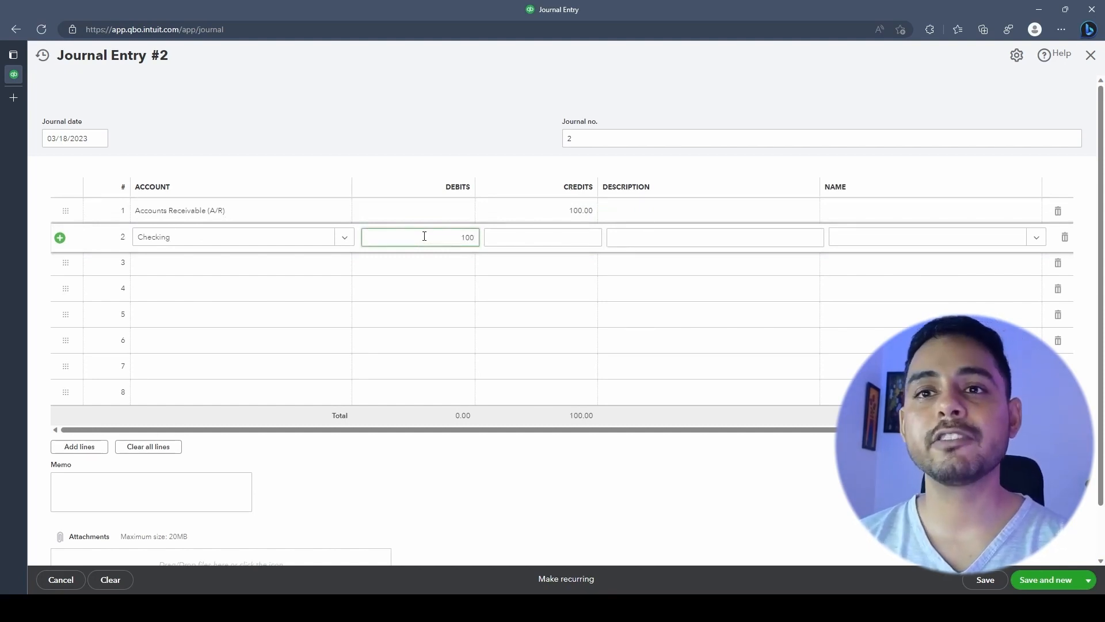
pyautogui.click(420, 288)
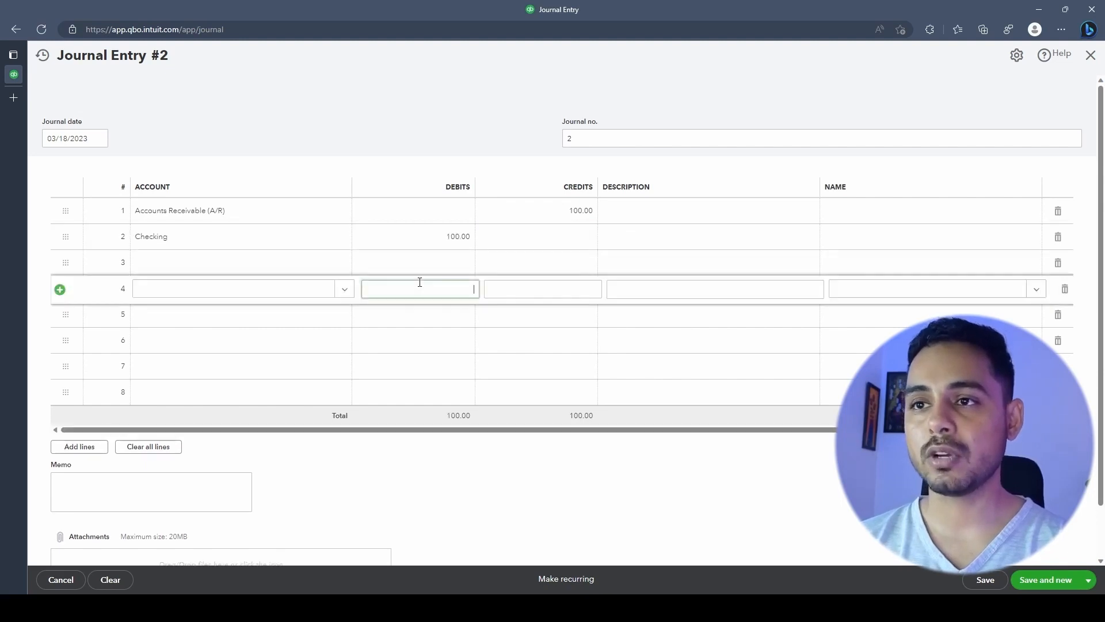
# Assign Amy's Bird Sanctuary to the A/R line and save Journal Entry #2
pyautogui.click(390, 468)
pyautogui.scroll(-1, 393, 469)
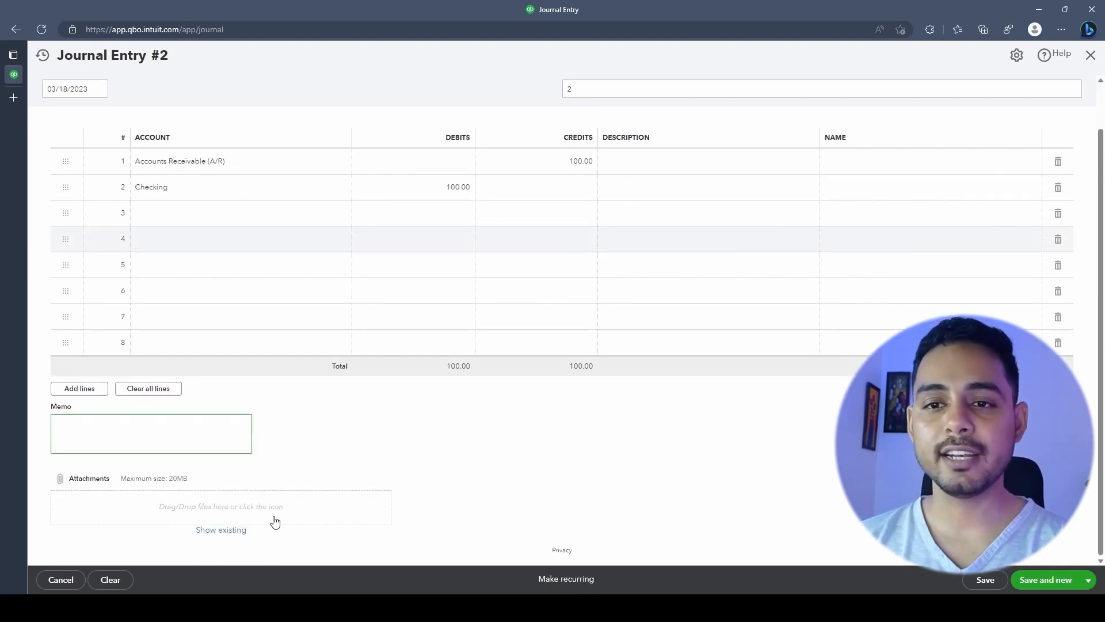
pyautogui.click(1031, 167)
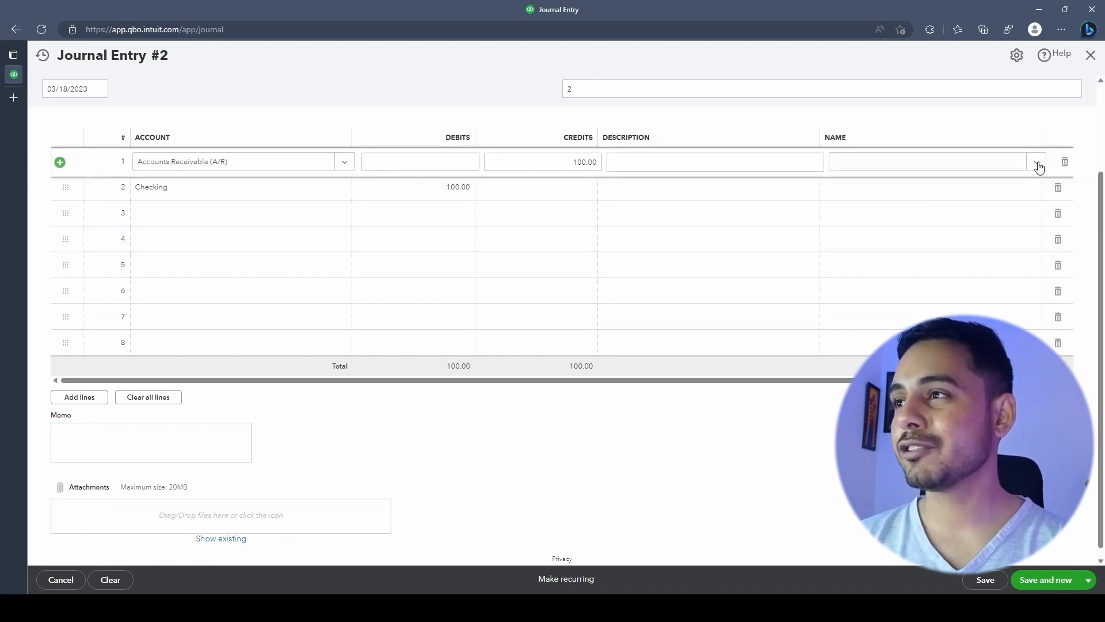
pyautogui.click(1039, 166)
pyautogui.click(969, 214)
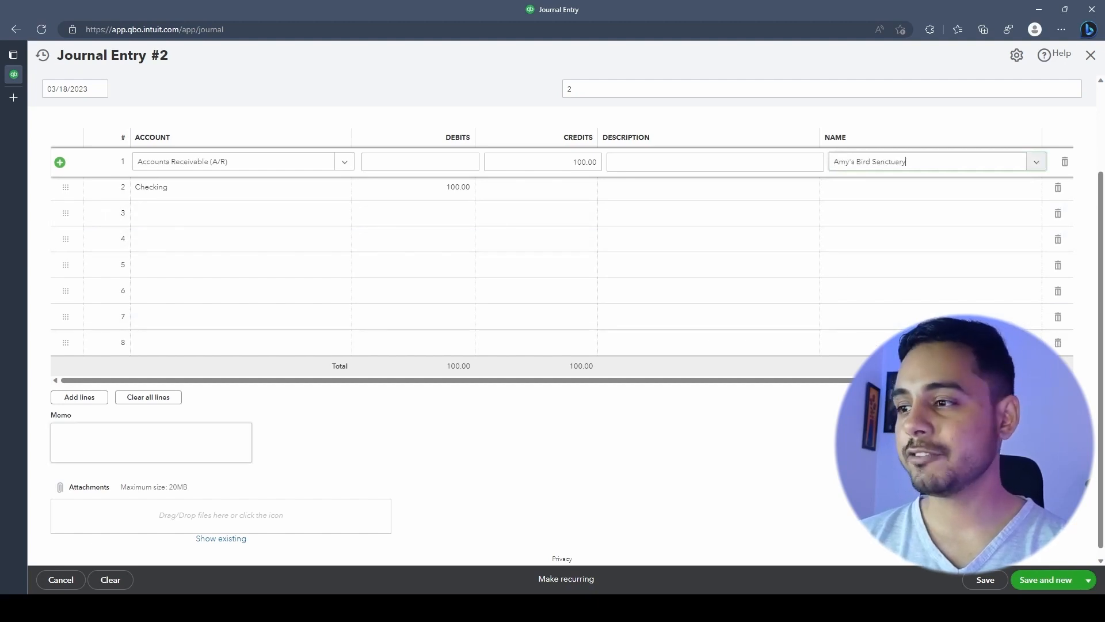
pyautogui.click(996, 579)
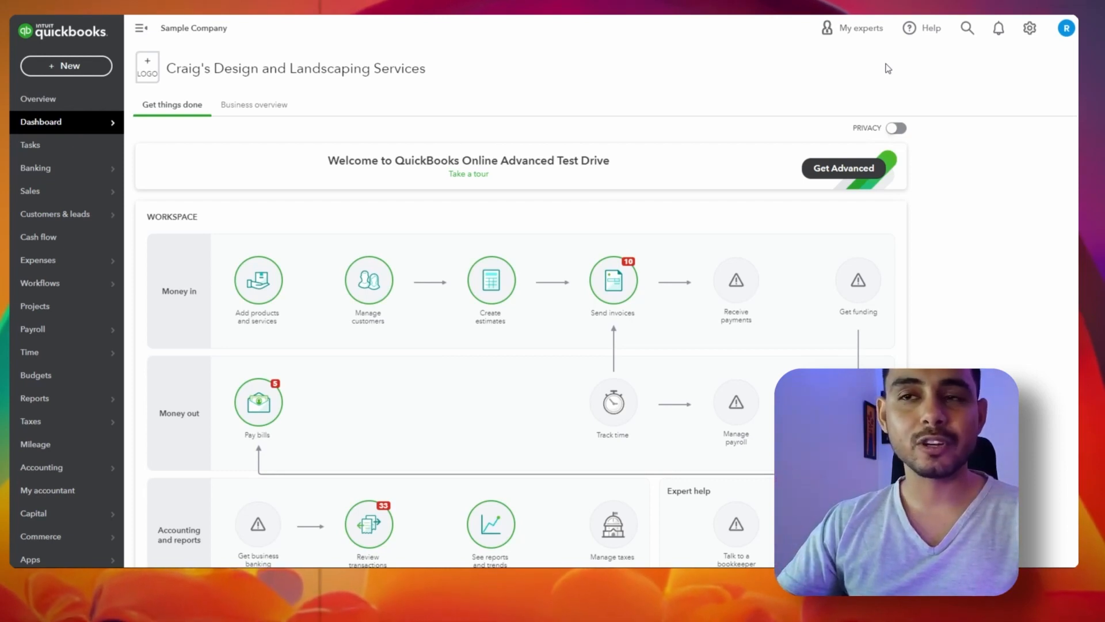
# Open the Sales Invoices list ($5,281.52 unpaid, $1,525.50 overdue) and then invoice 1012
pyautogui.moveTo(89, 212)
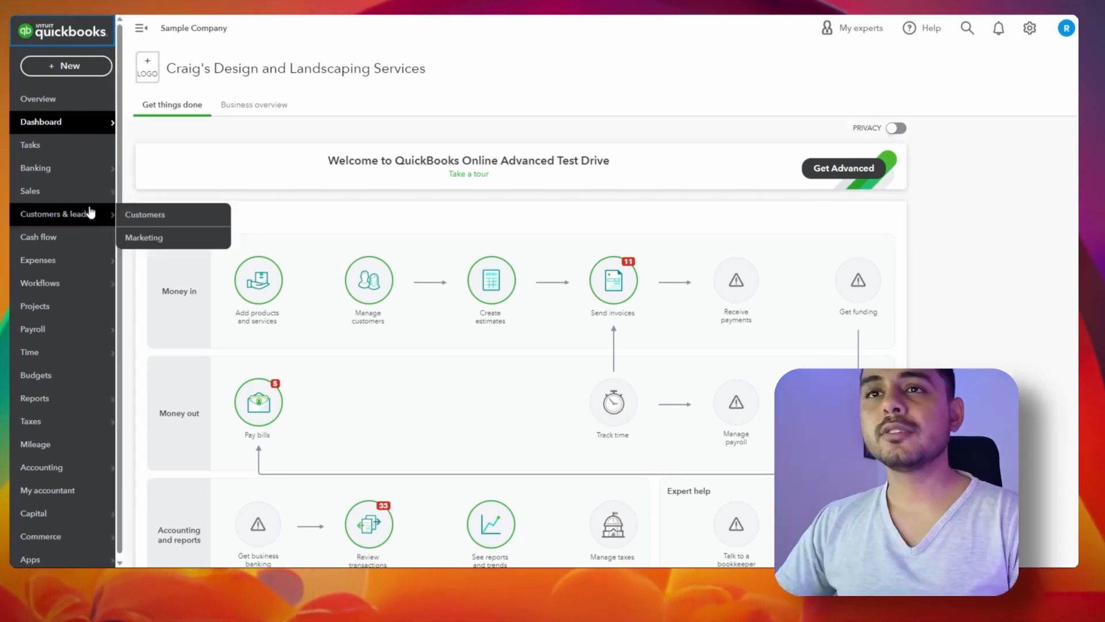
pyautogui.moveTo(88, 193)
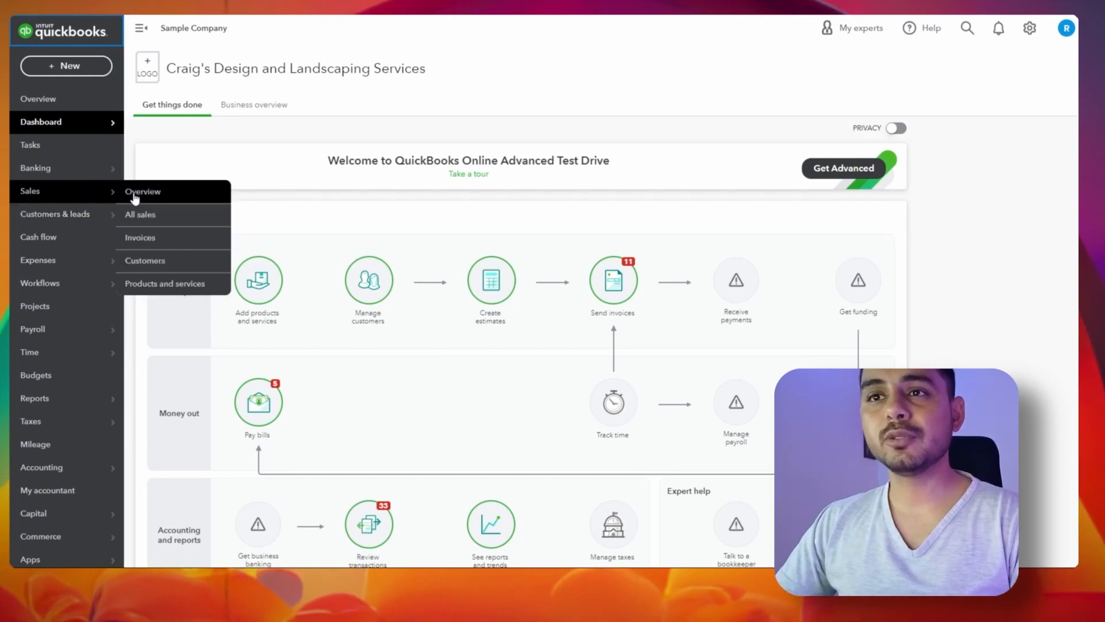
pyautogui.click(159, 242)
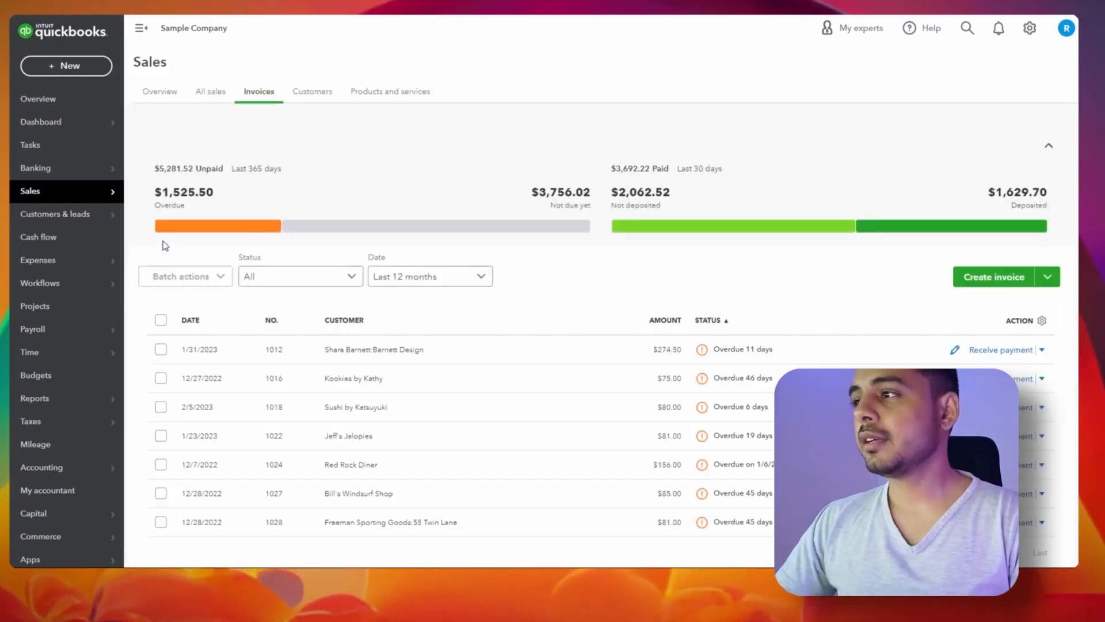
pyautogui.click(370, 352)
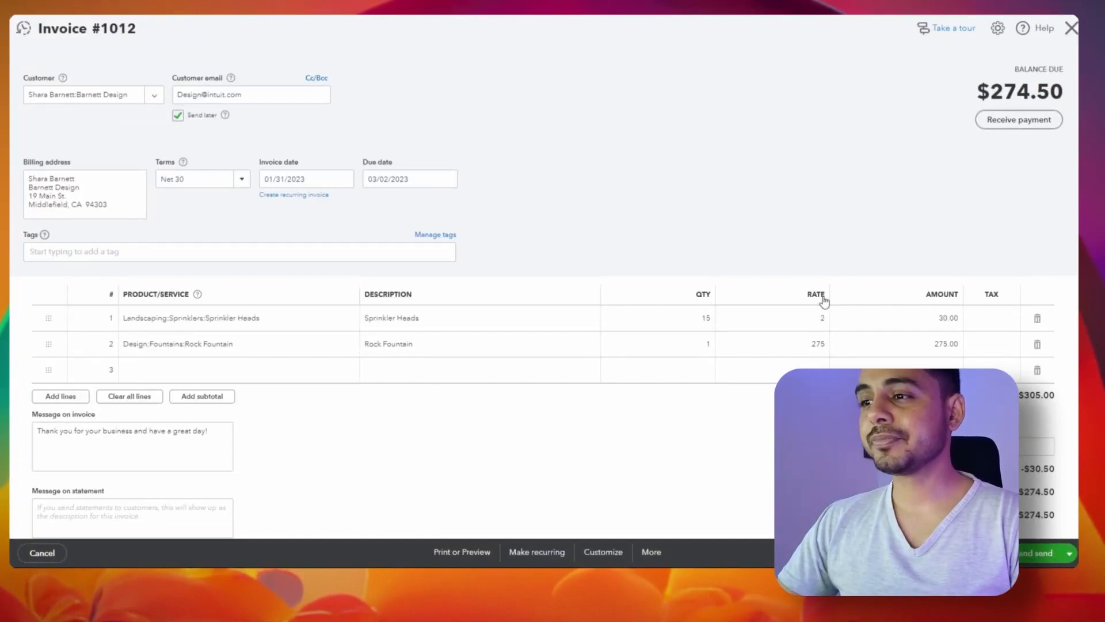
# Open the transaction journal for invoice 1012 from its More actions
pyautogui.click(652, 553)
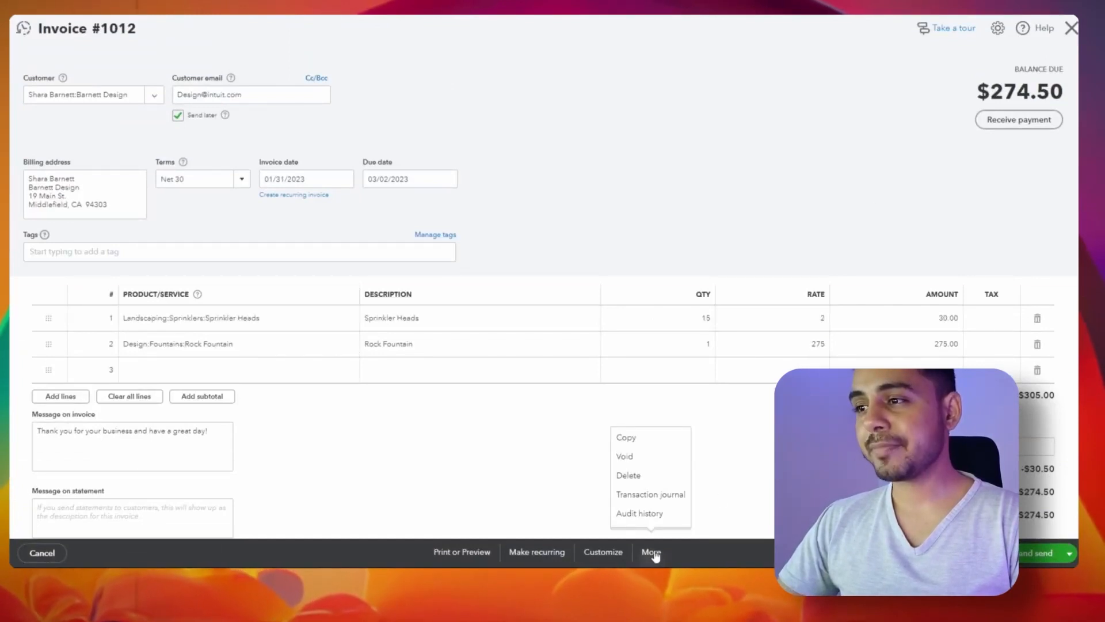
pyautogui.click(666, 497)
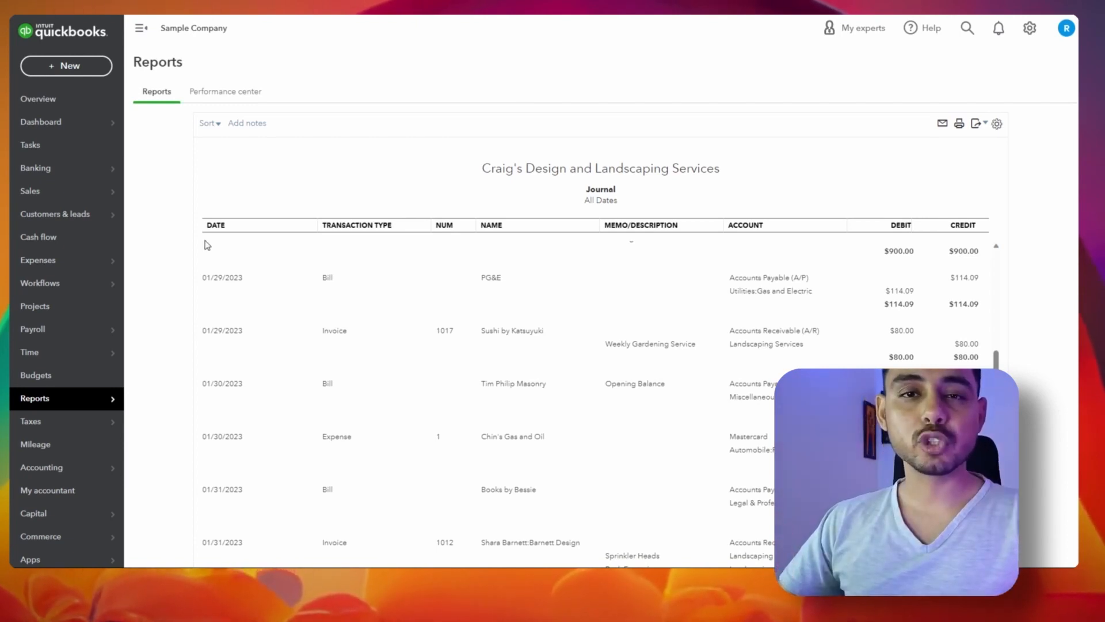
pyautogui.moveTo(79, 393)
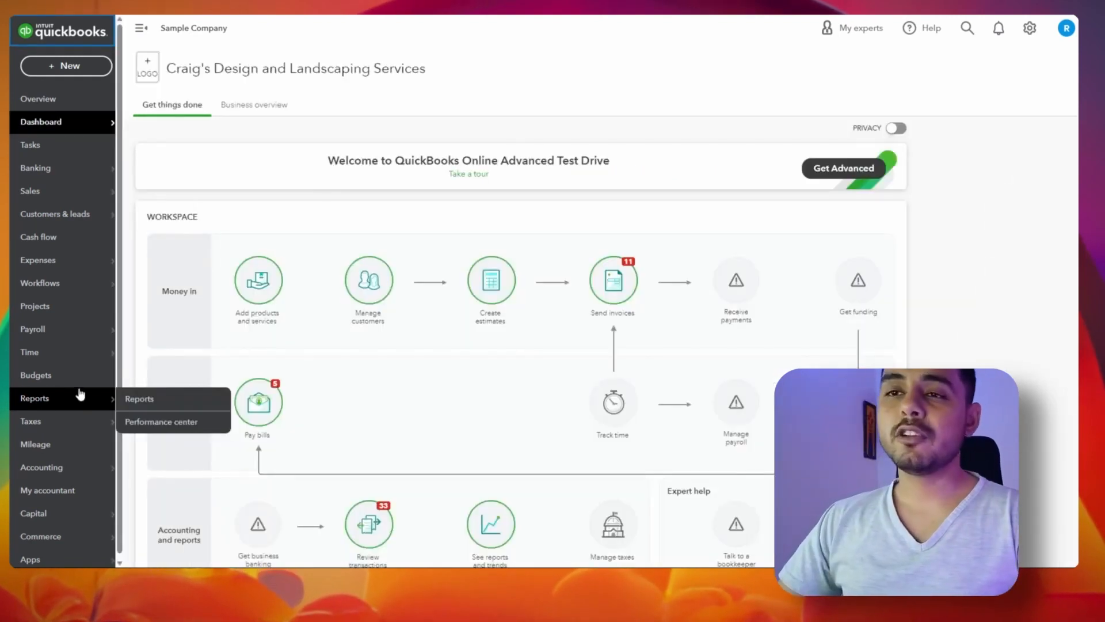
# Search the report list for 'Jour' and open the Journal report
pyautogui.click(161, 407)
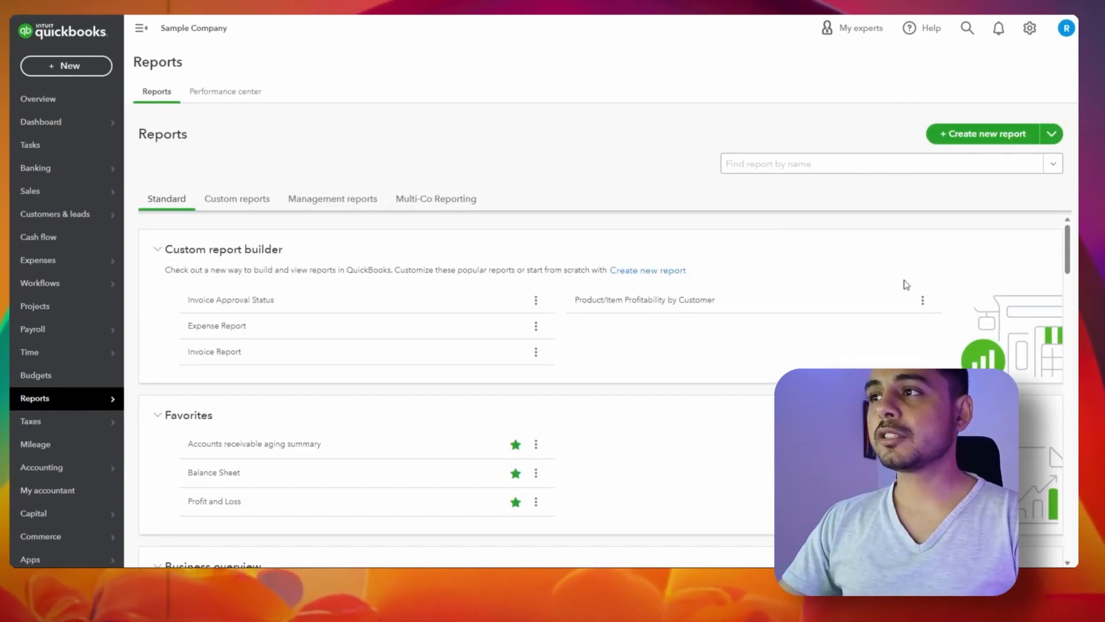
pyautogui.click(875, 165)
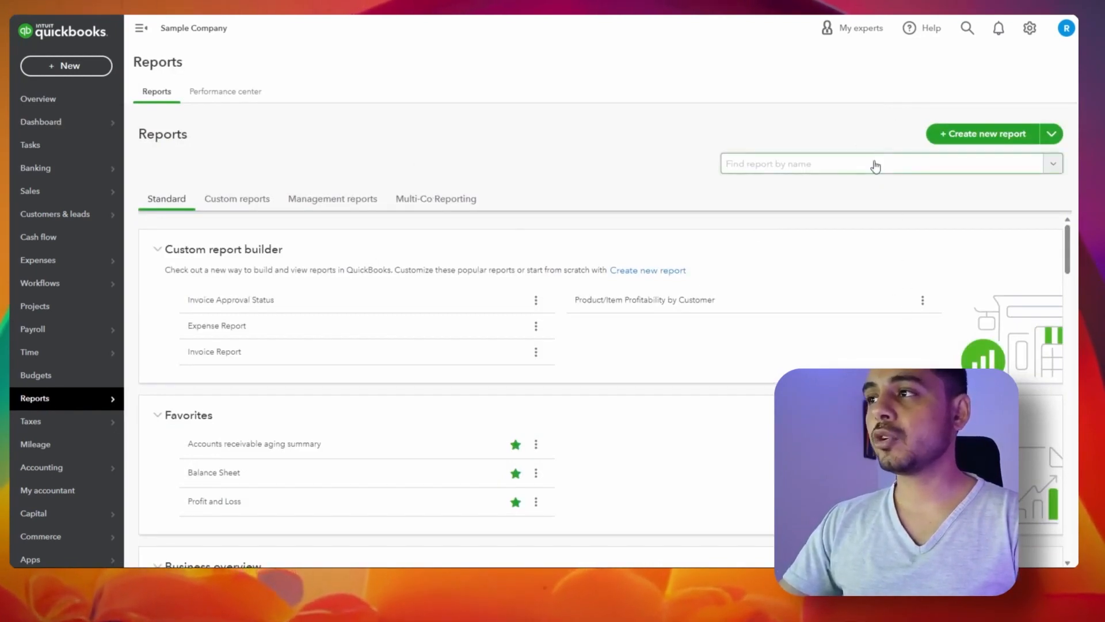
pyautogui.write('J')
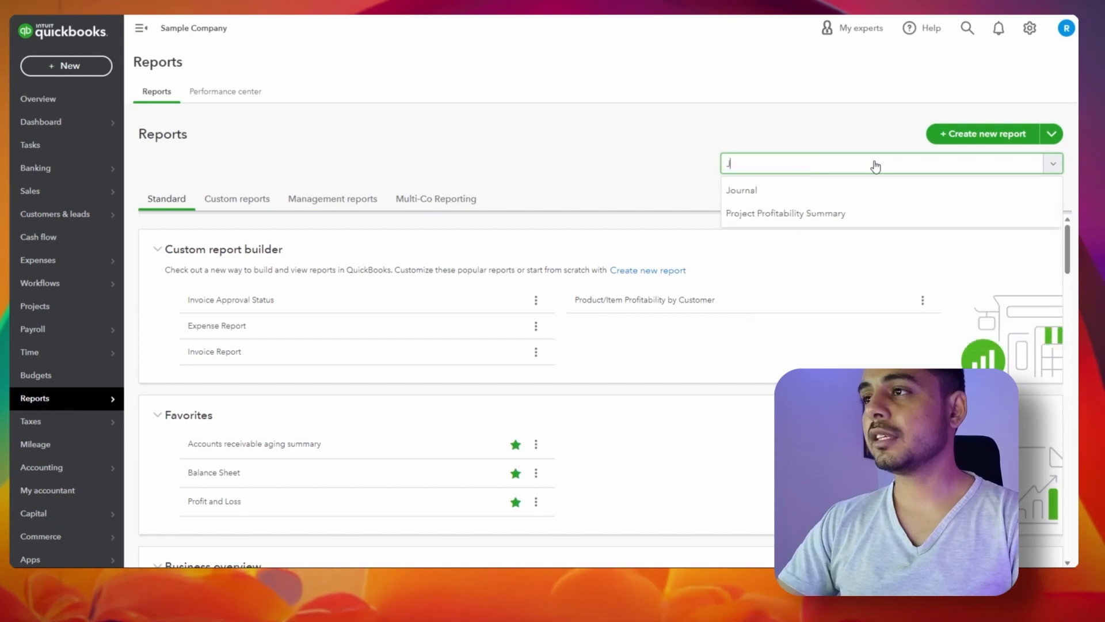
pyautogui.write('ournal')
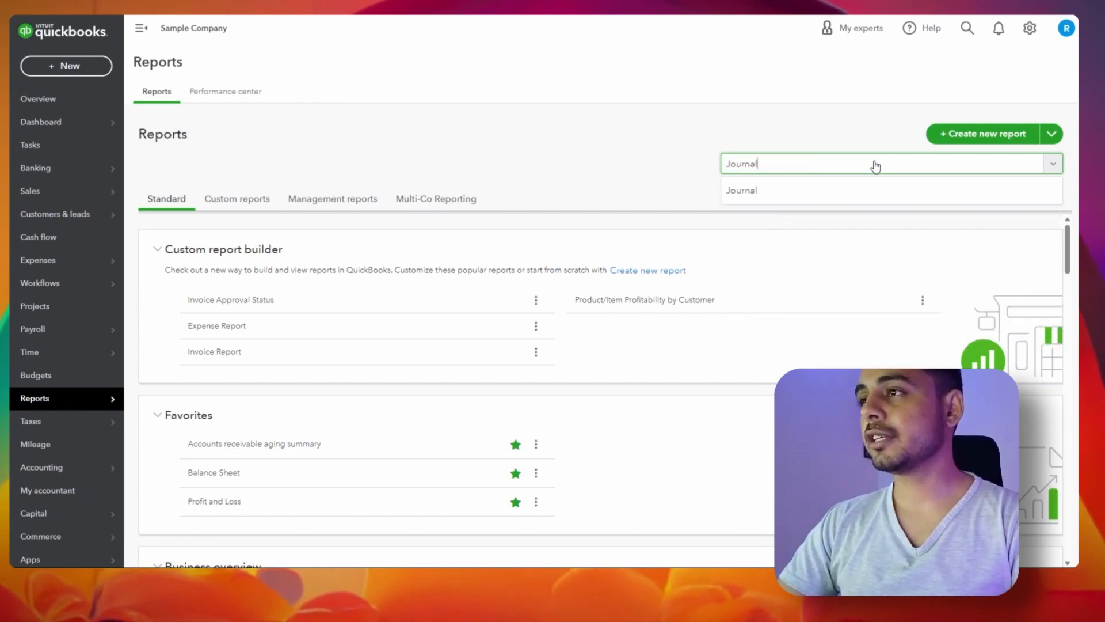
pyautogui.click(873, 190)
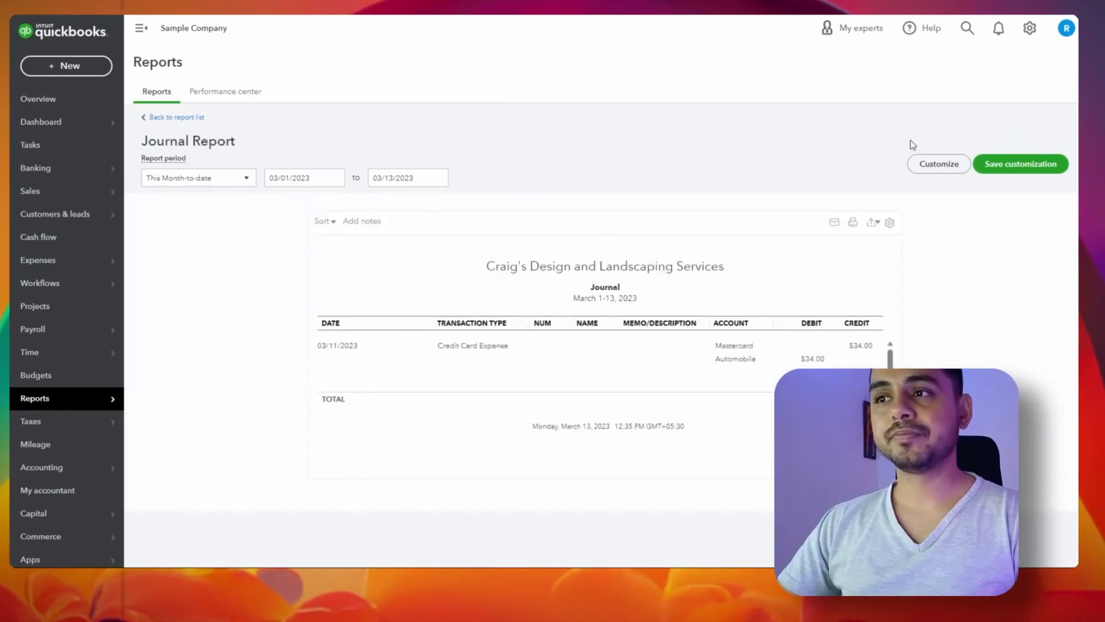
# Switch the Journal report period to All Dates and bring up its print and PDF options
pyautogui.click(246, 183)
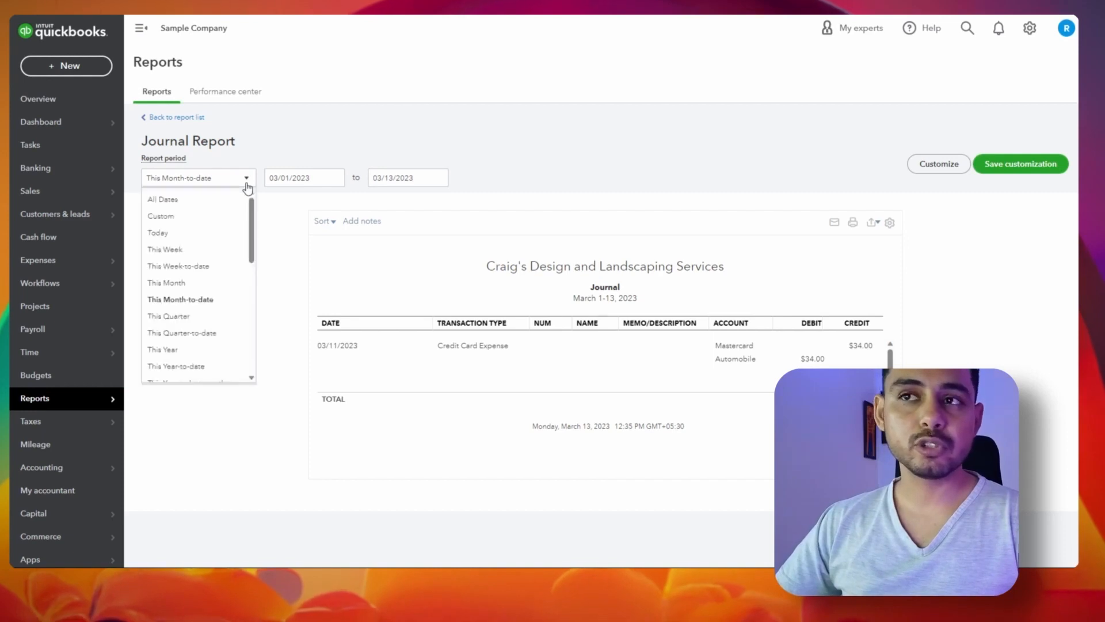
pyautogui.click(238, 199)
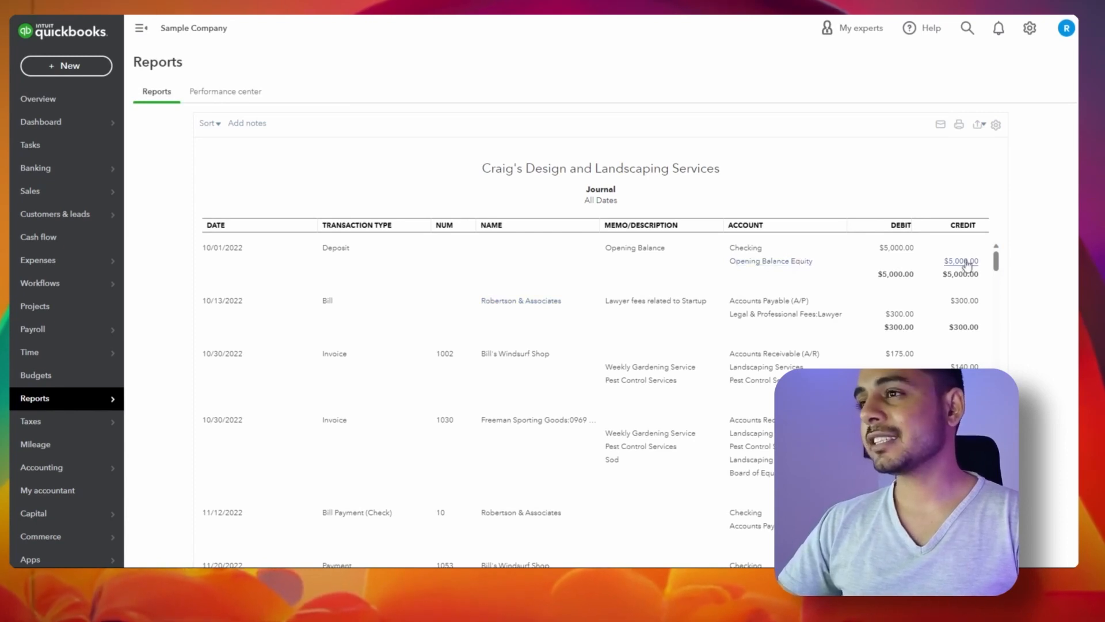
pyautogui.click(941, 125)
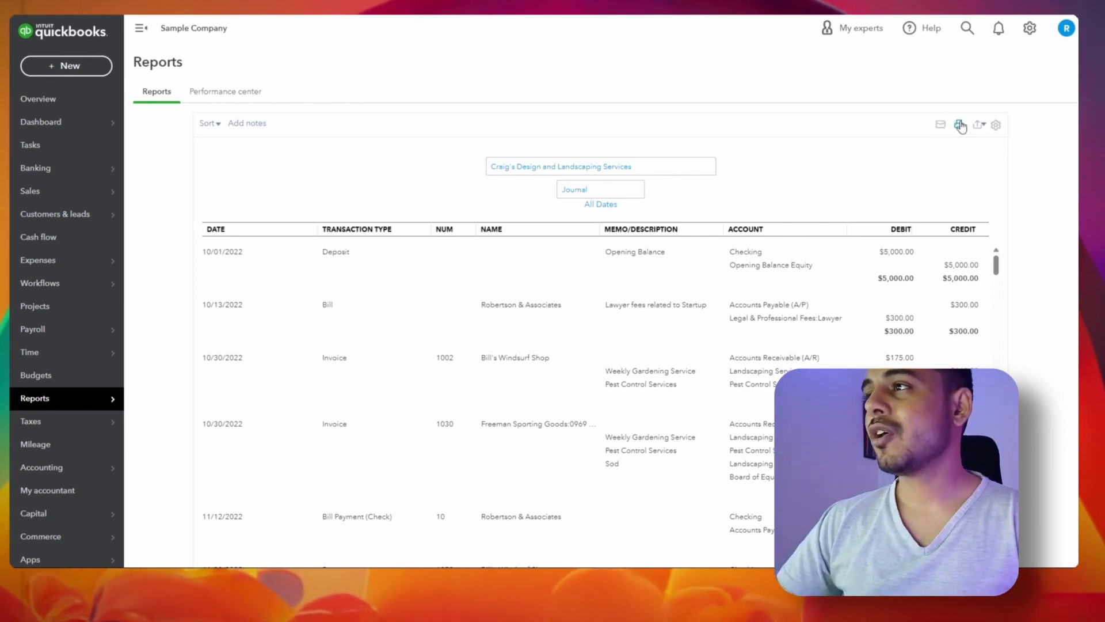
pyautogui.click(960, 125)
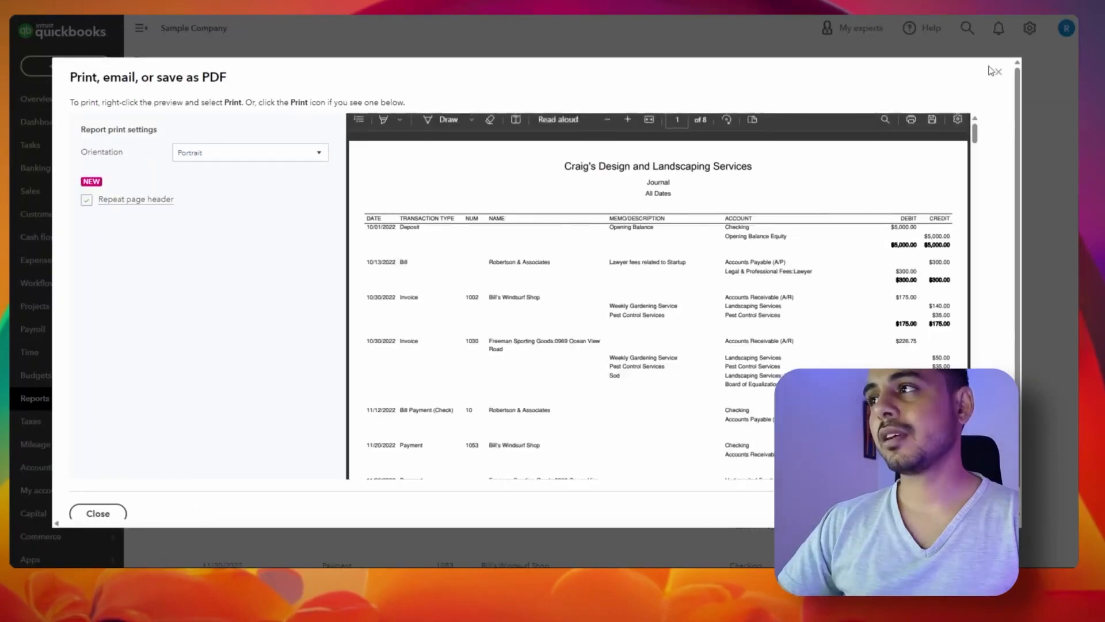
# Close the print options, check the export choices, and open the Journal report's column and density settings
pyautogui.click(991, 70)
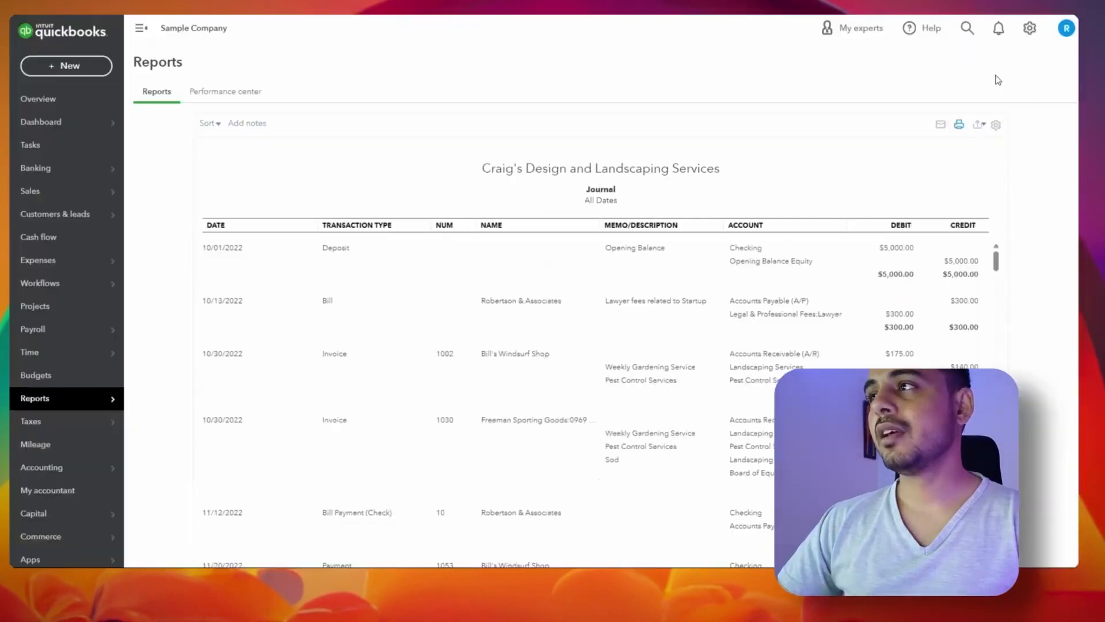
pyautogui.click(980, 125)
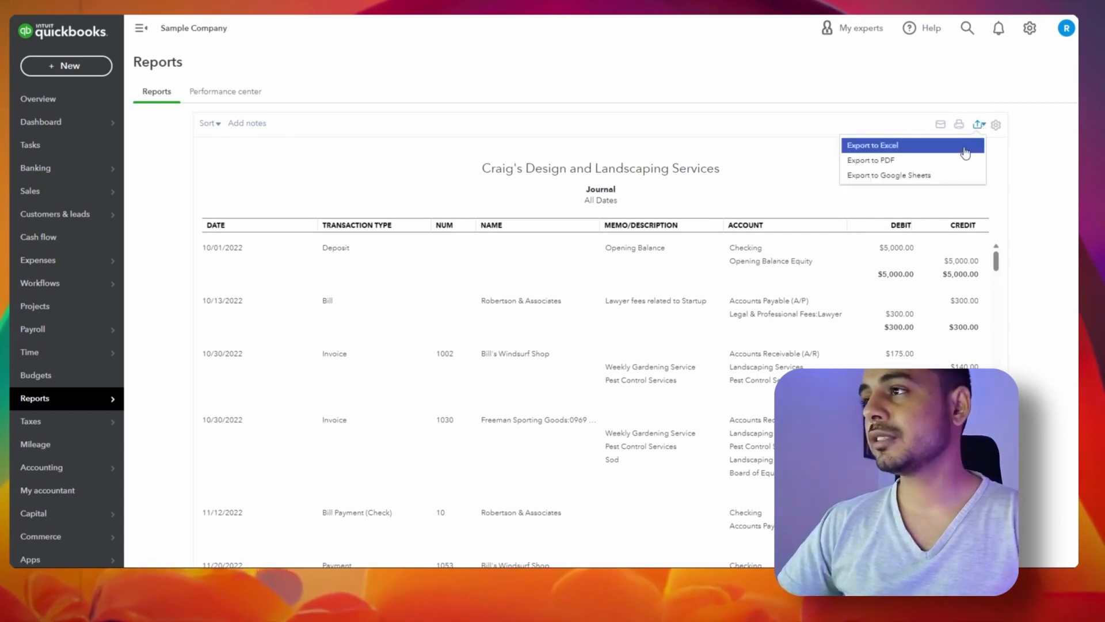
pyautogui.click(875, 143)
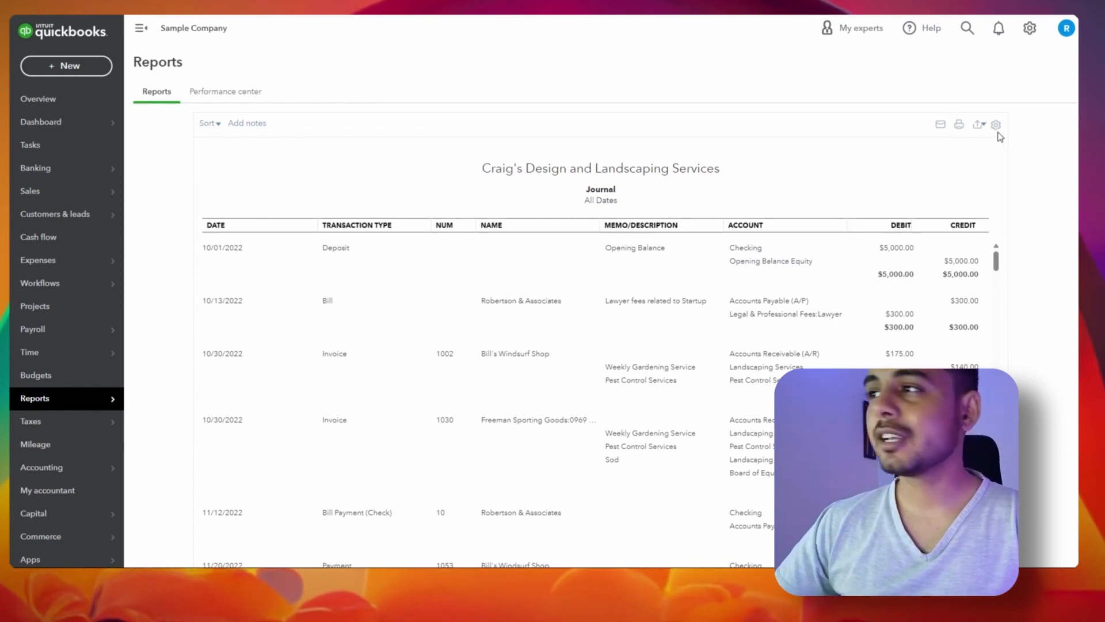
pyautogui.click(994, 128)
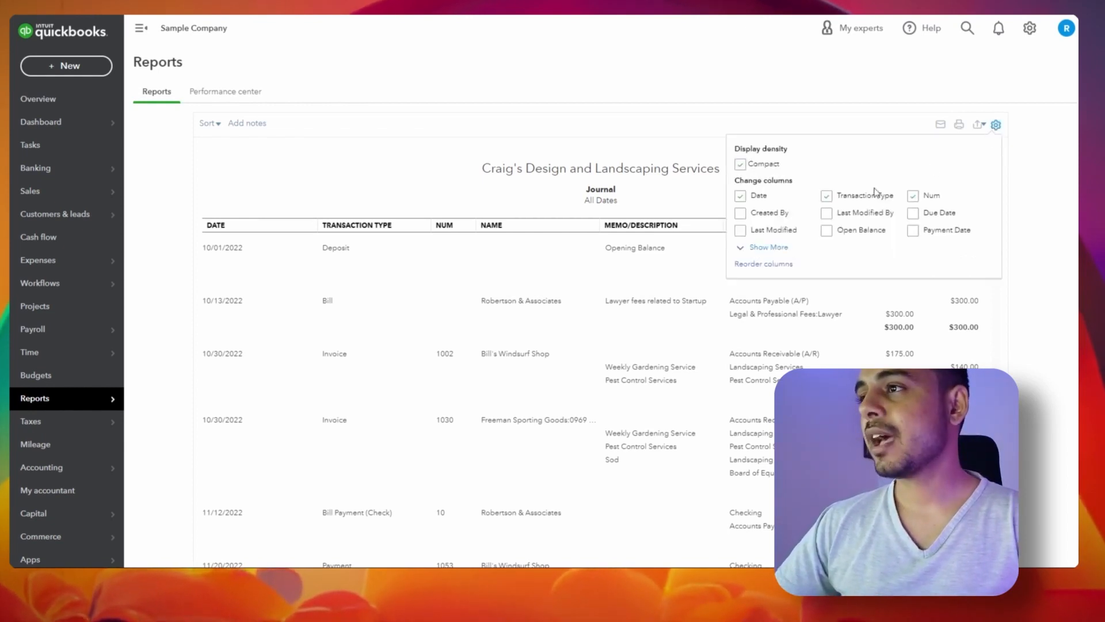
# Tick Created By to add that column to the Journal report, then open the company settings menu
pyautogui.click(741, 213)
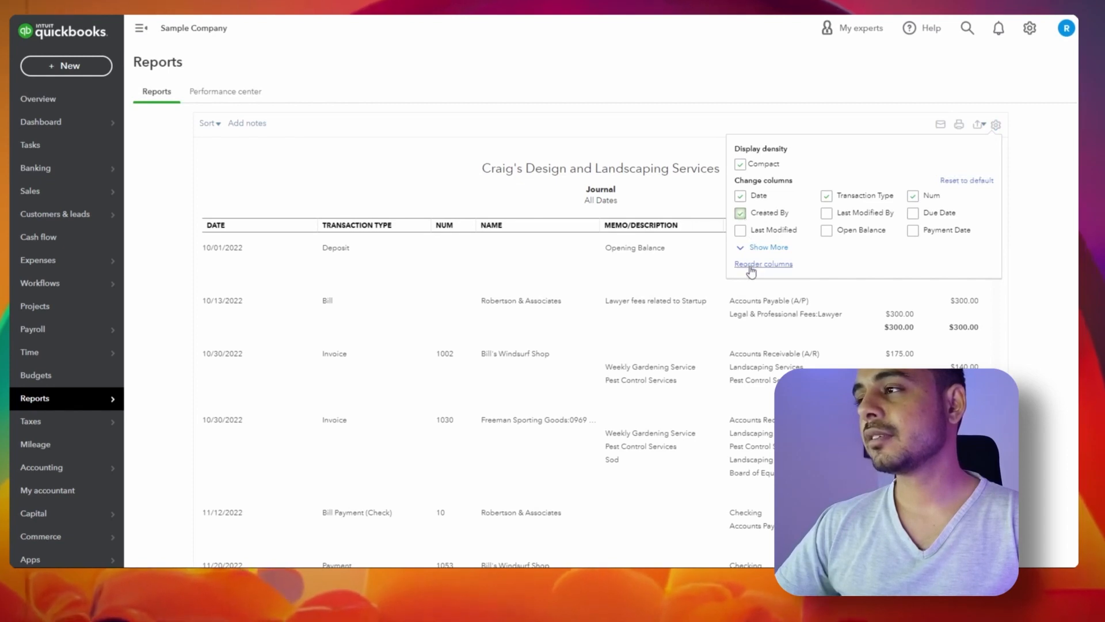
pyautogui.click(1018, 234)
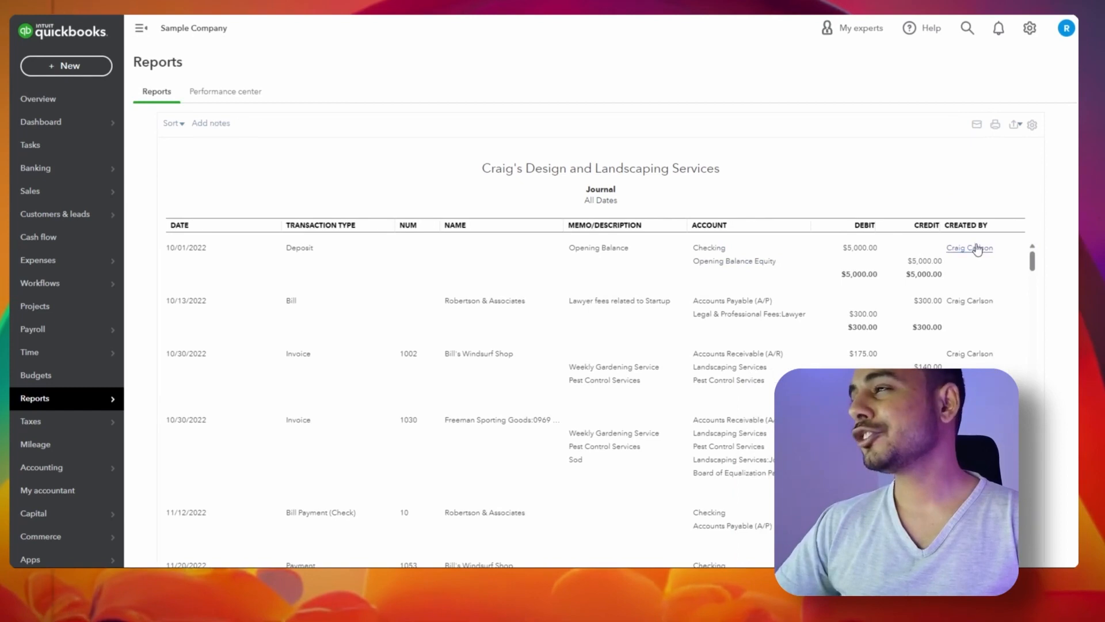
pyautogui.scroll(-10, 977, 248)
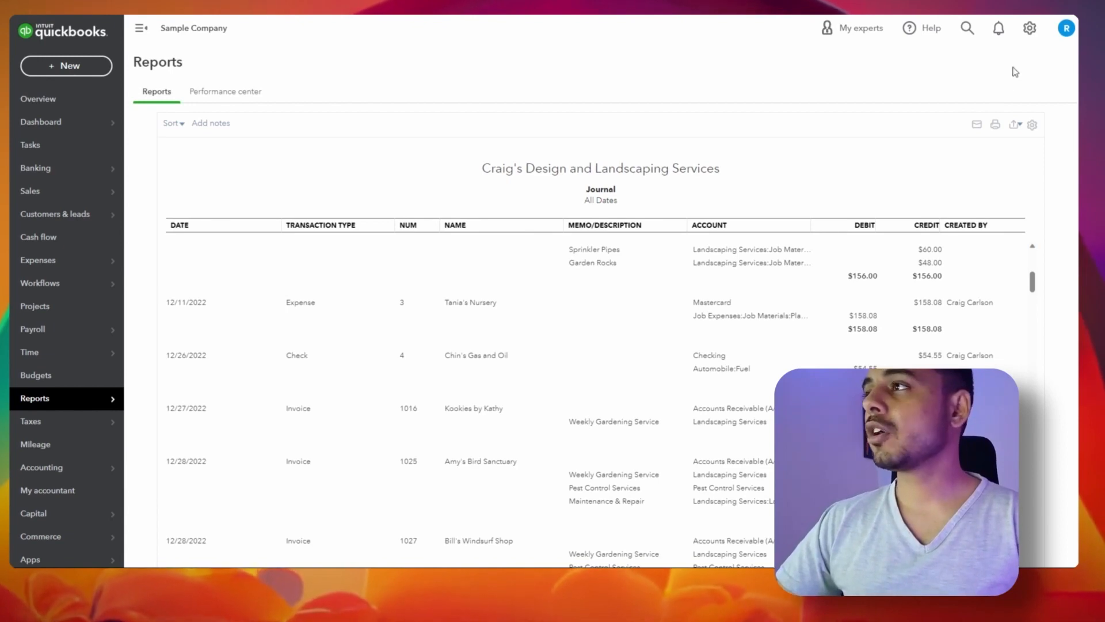
pyautogui.click(1028, 38)
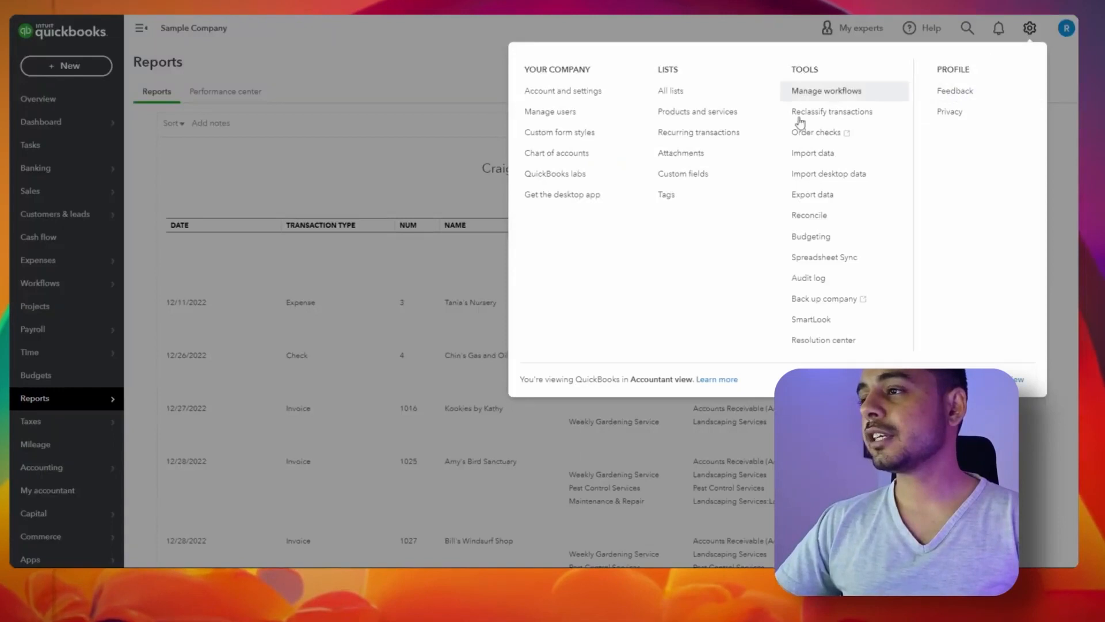
# Open the Audit Log with Date Changed set to This Year and Events set to All transactions
pyautogui.click(831, 282)
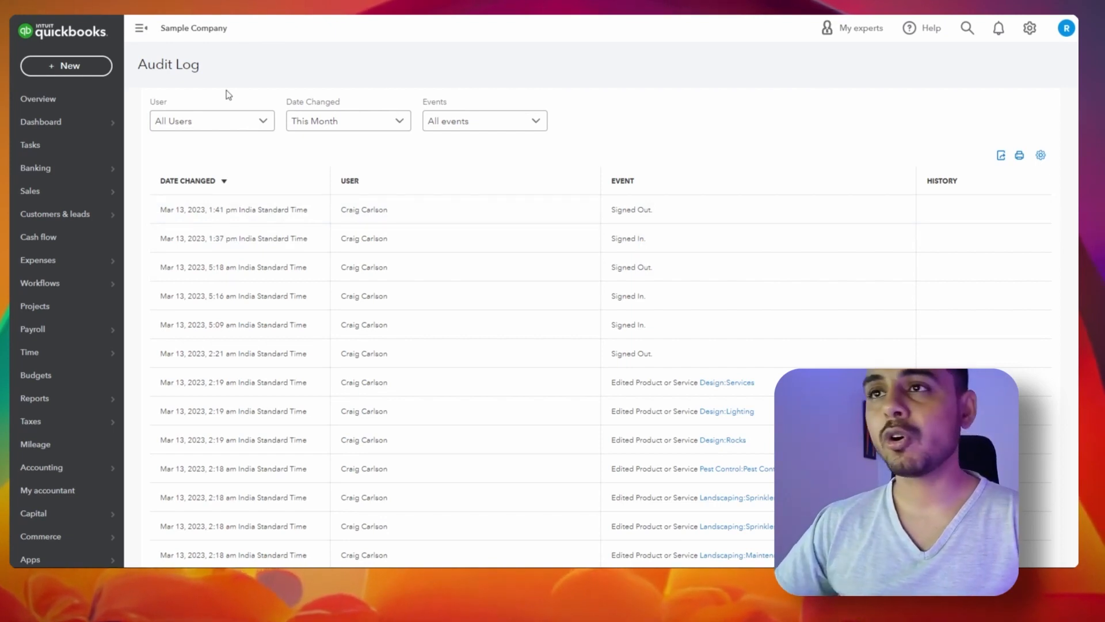
pyautogui.click(338, 120)
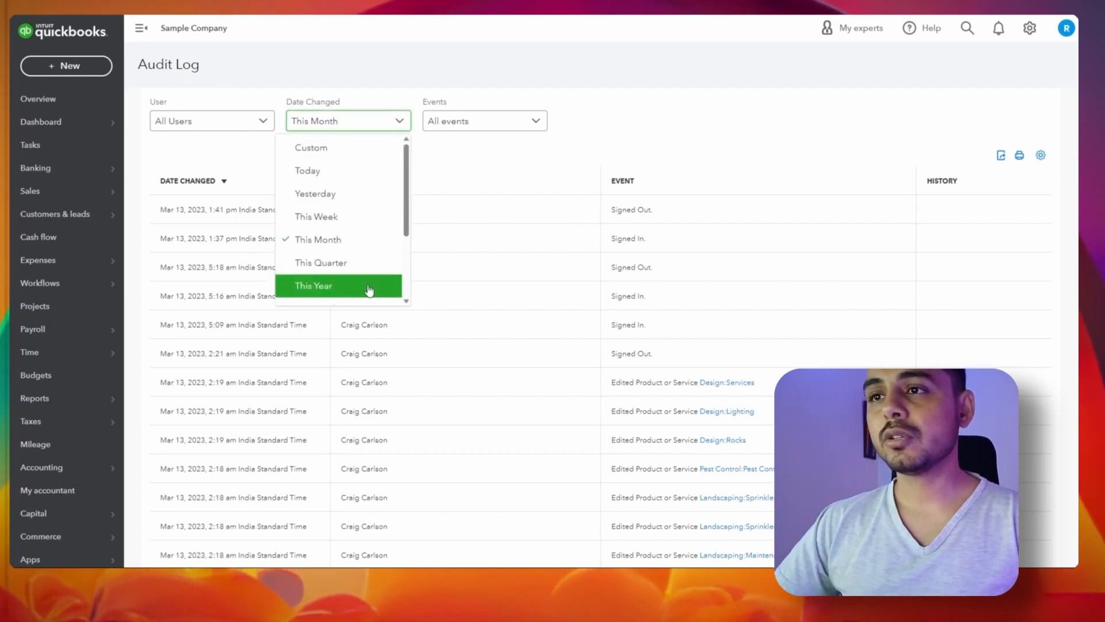
pyautogui.scroll(-2, 369, 291)
pyautogui.scroll(3, 369, 288)
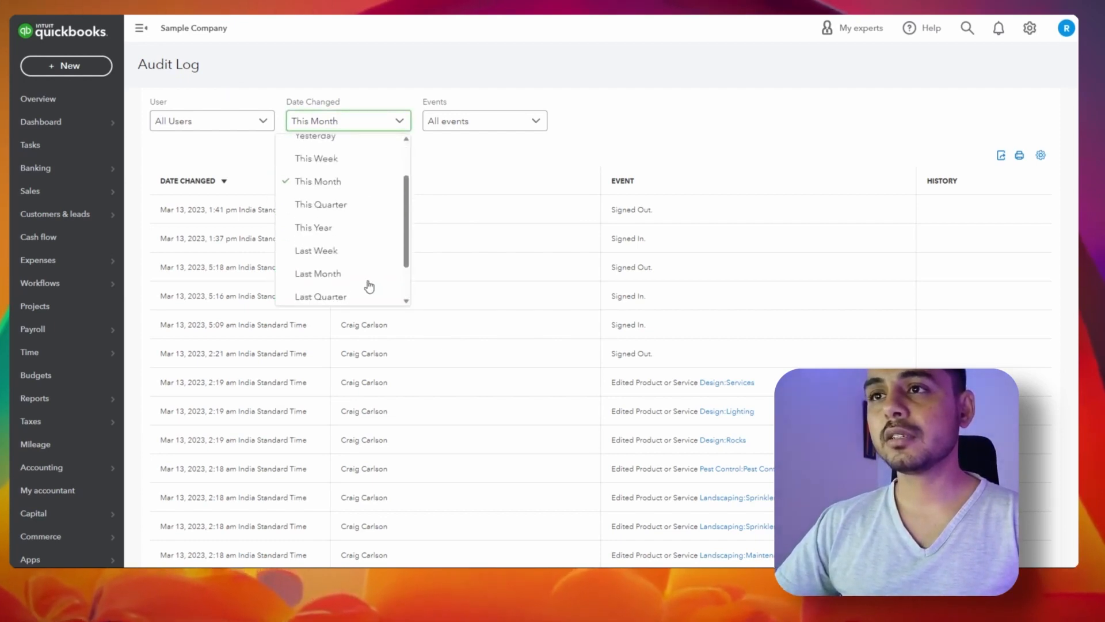
pyautogui.click(369, 285)
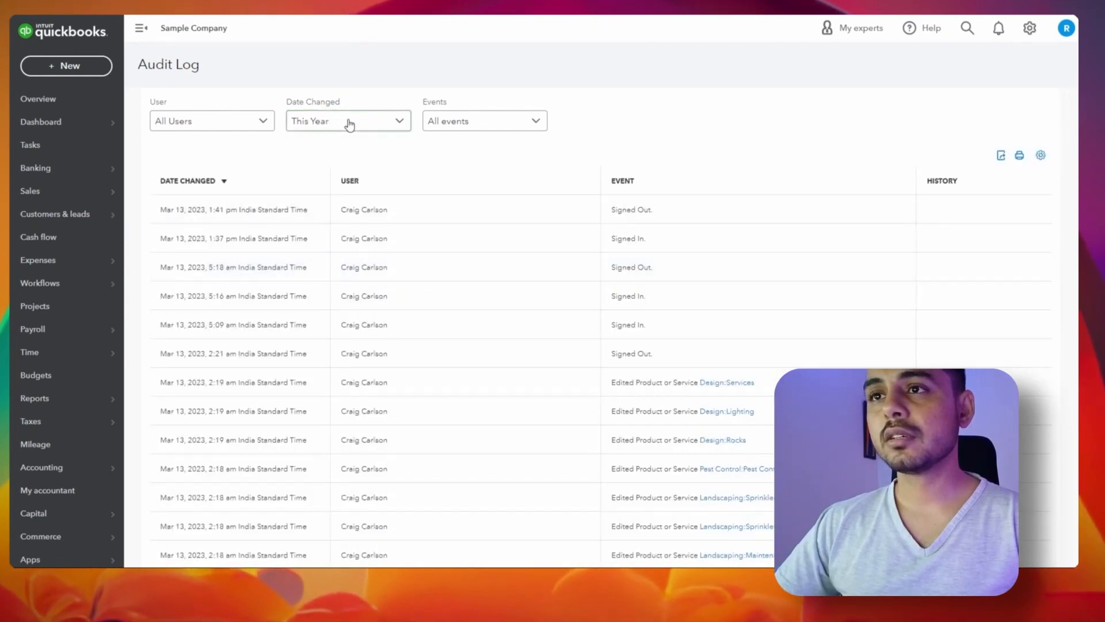
pyautogui.click(472, 120)
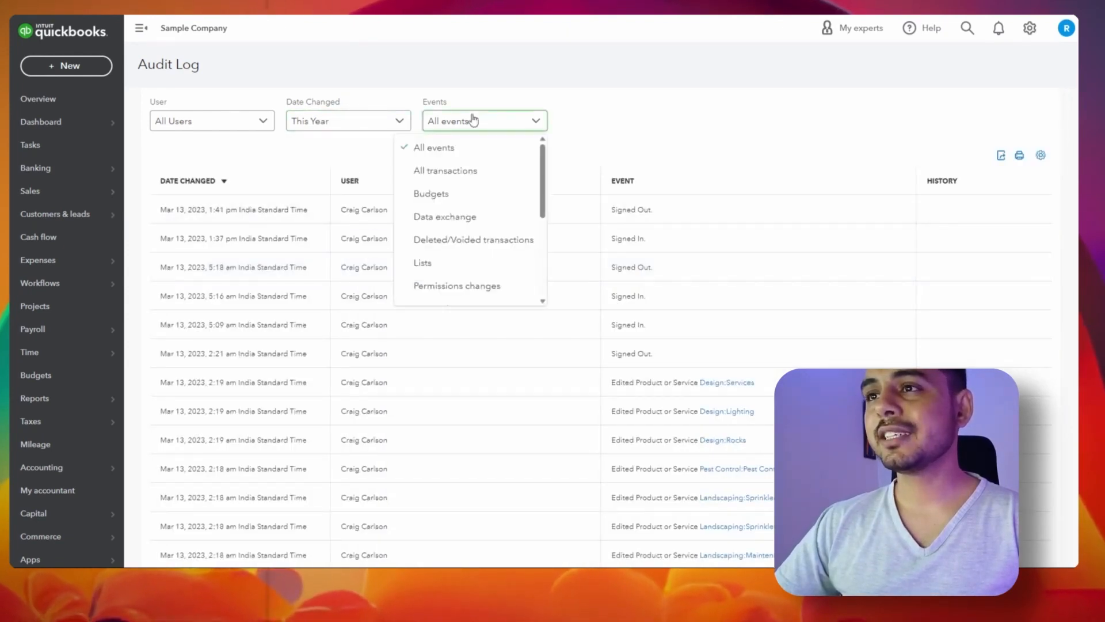
pyautogui.click(481, 173)
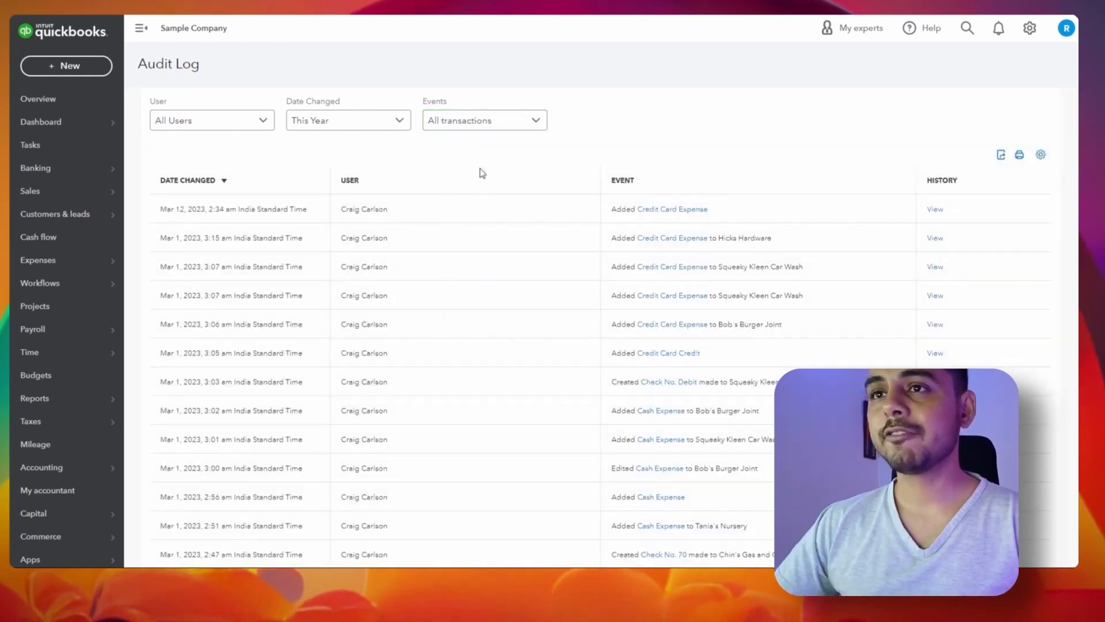
pyautogui.scroll(-1, 483, 172)
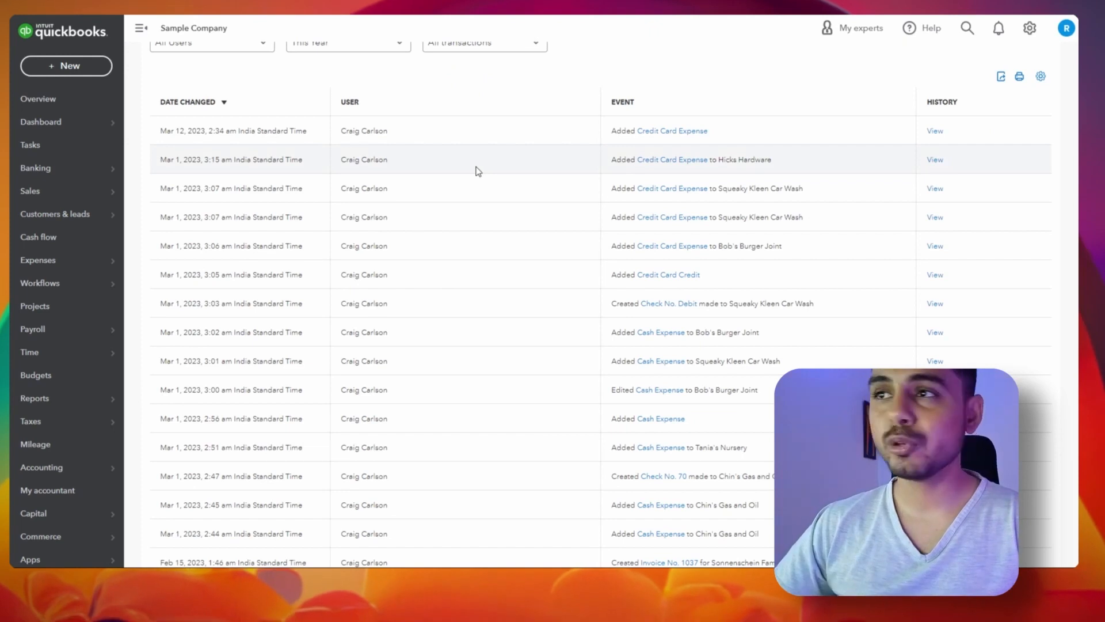
pyautogui.scroll(-3, 476, 170)
pyautogui.scroll(4, 646, 109)
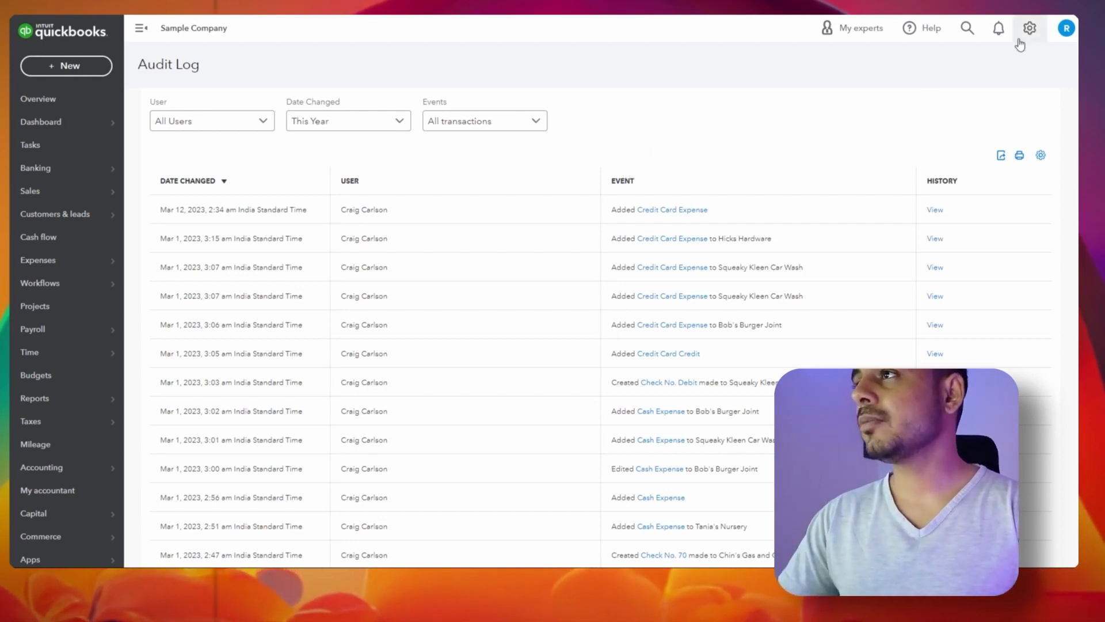
# Open the full transaction search and filter the results to Journal transactions
pyautogui.click(966, 33)
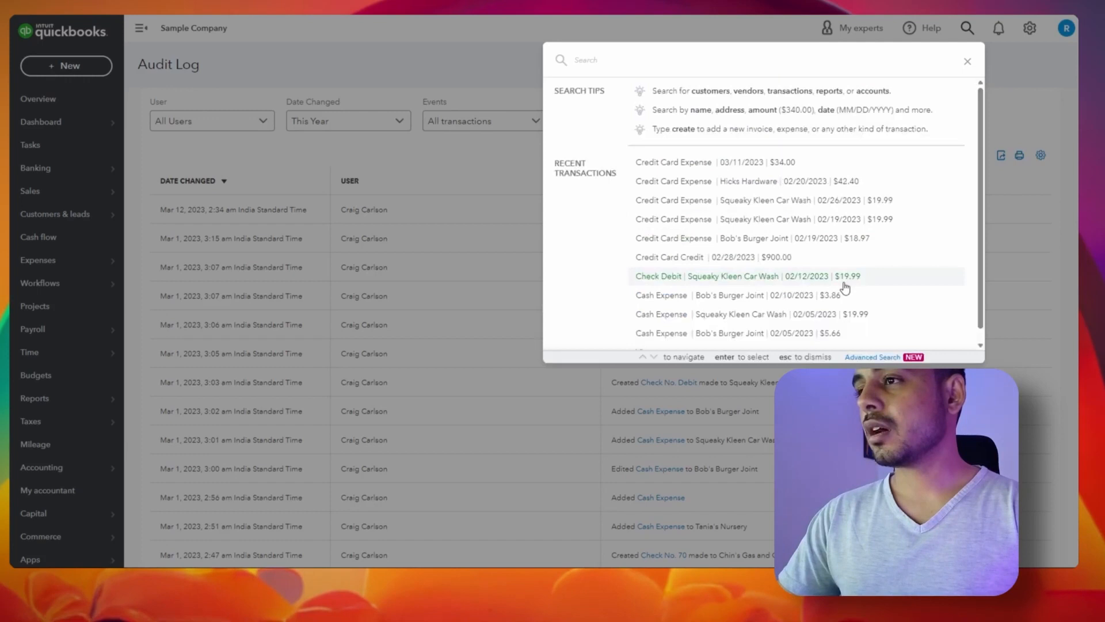
pyautogui.click(881, 358)
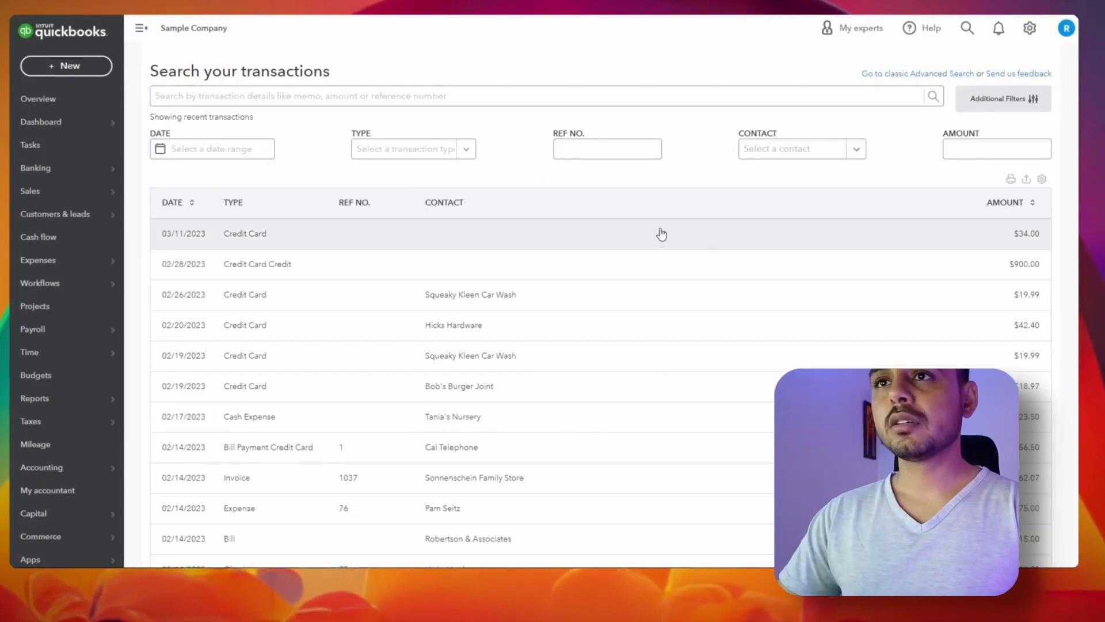
pyautogui.click(276, 100)
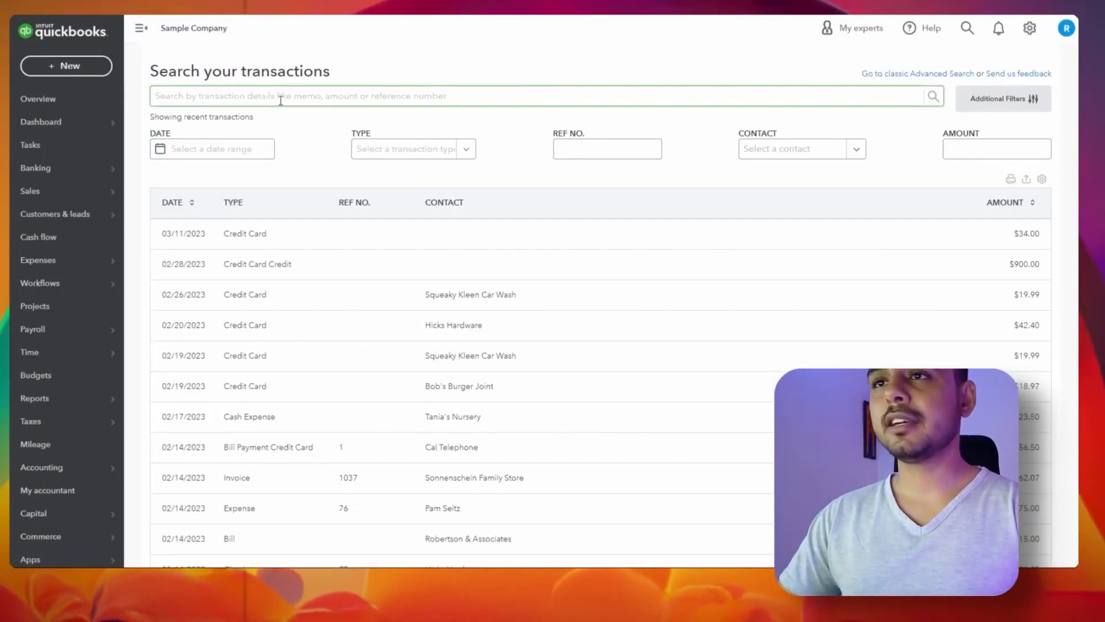
pyautogui.click(239, 150)
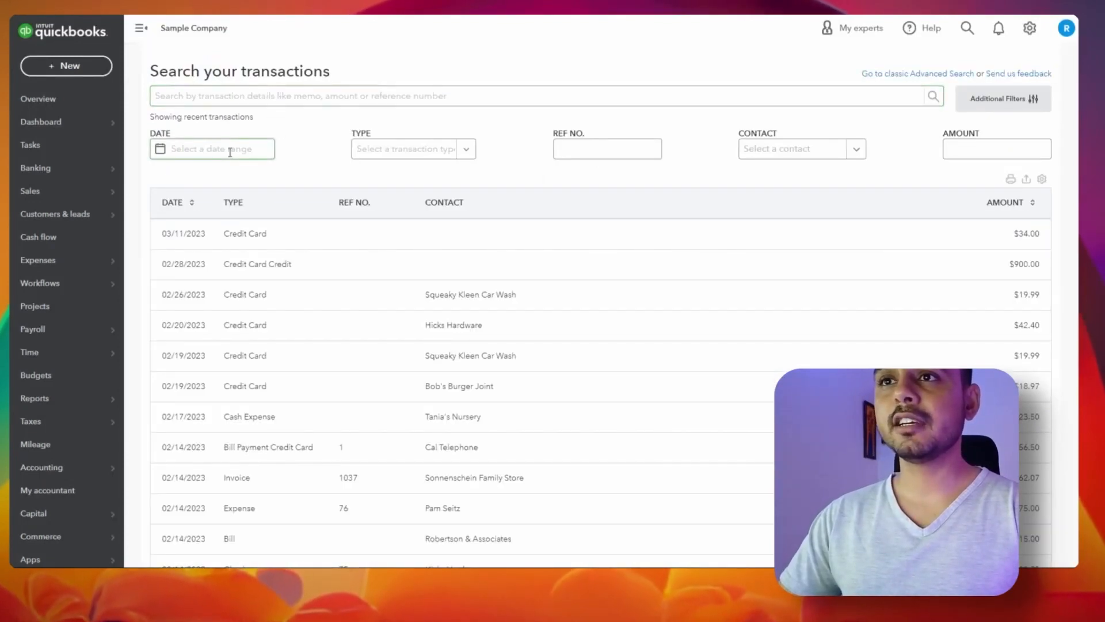
pyautogui.click(244, 205)
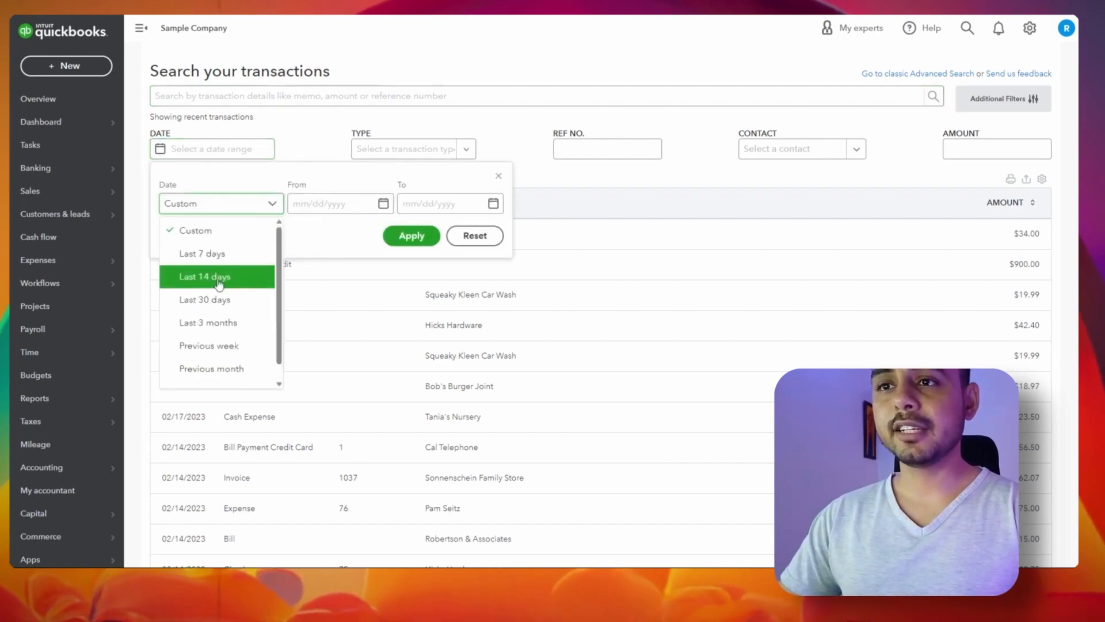
pyautogui.scroll(-1, 219, 279)
pyautogui.click(388, 149)
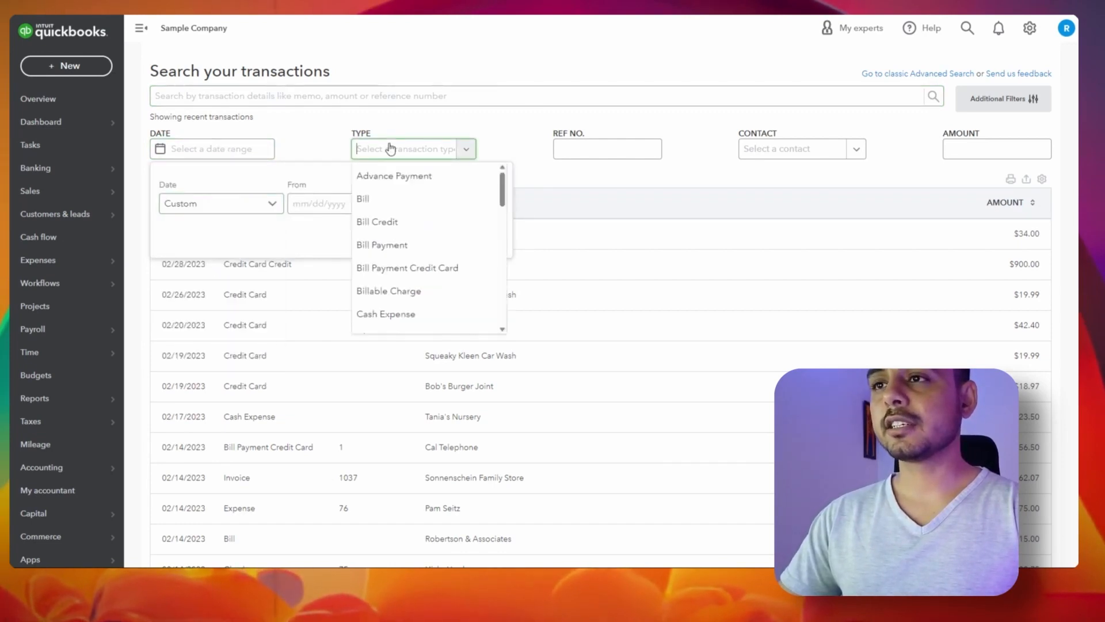
pyautogui.scroll(-3, 396, 225)
pyautogui.scroll(-7, 396, 224)
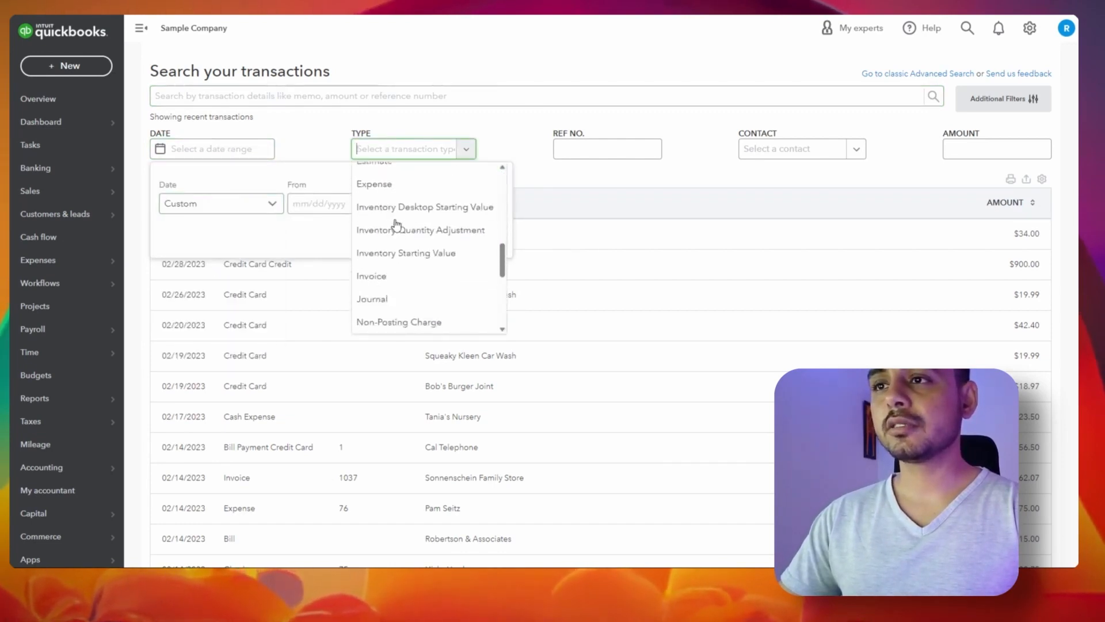
pyautogui.click(393, 201)
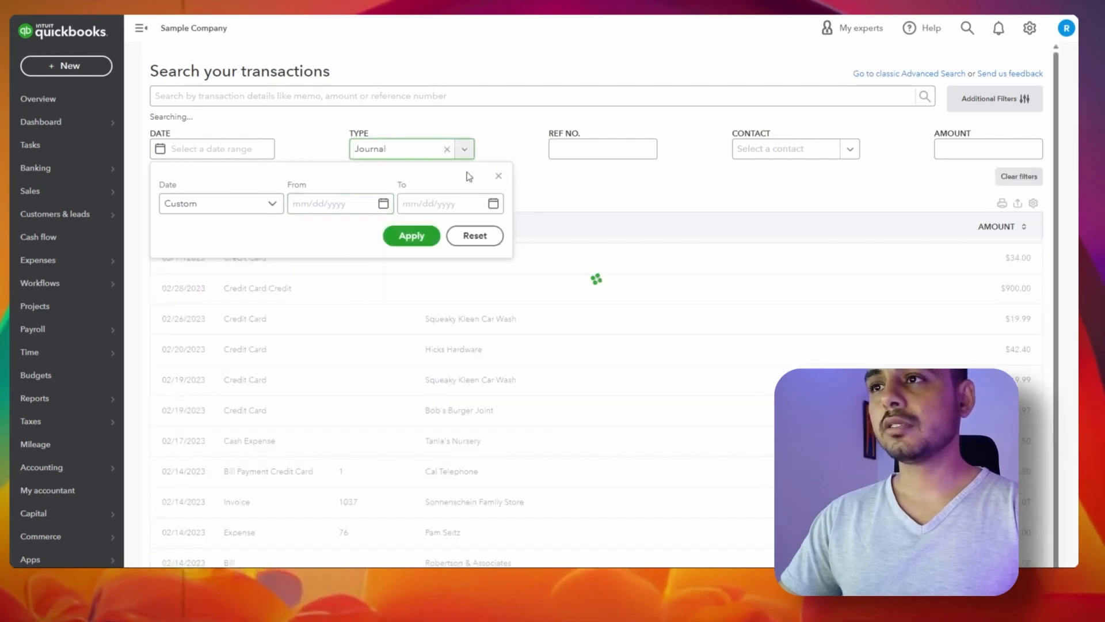
# Check the reference number and contact filters, then switch the transaction type to Invoice
pyautogui.click(576, 147)
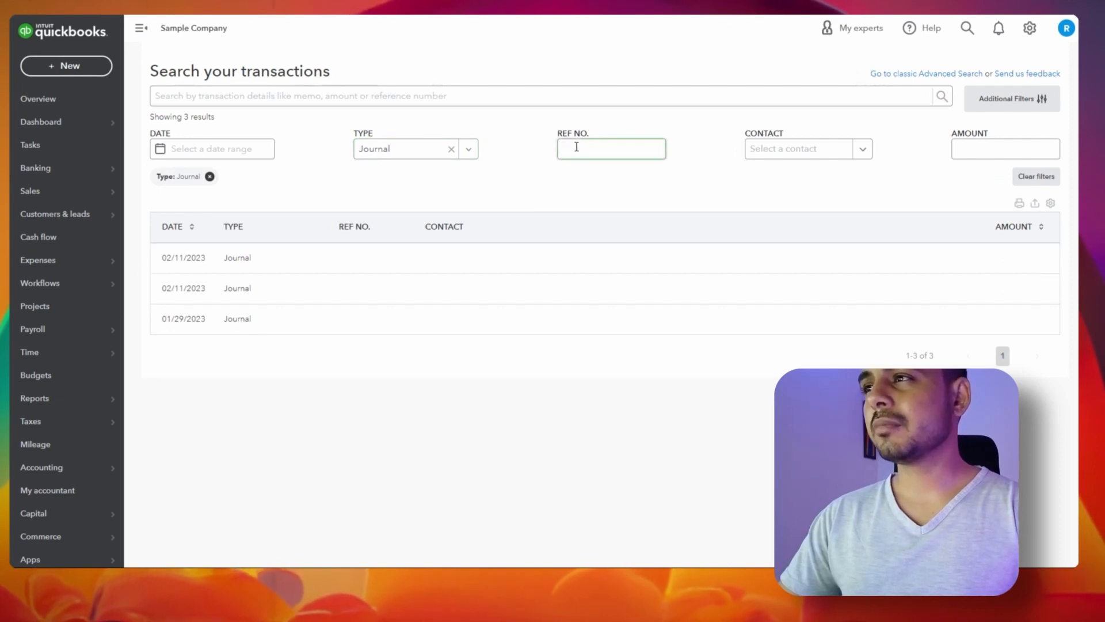
pyautogui.click(763, 154)
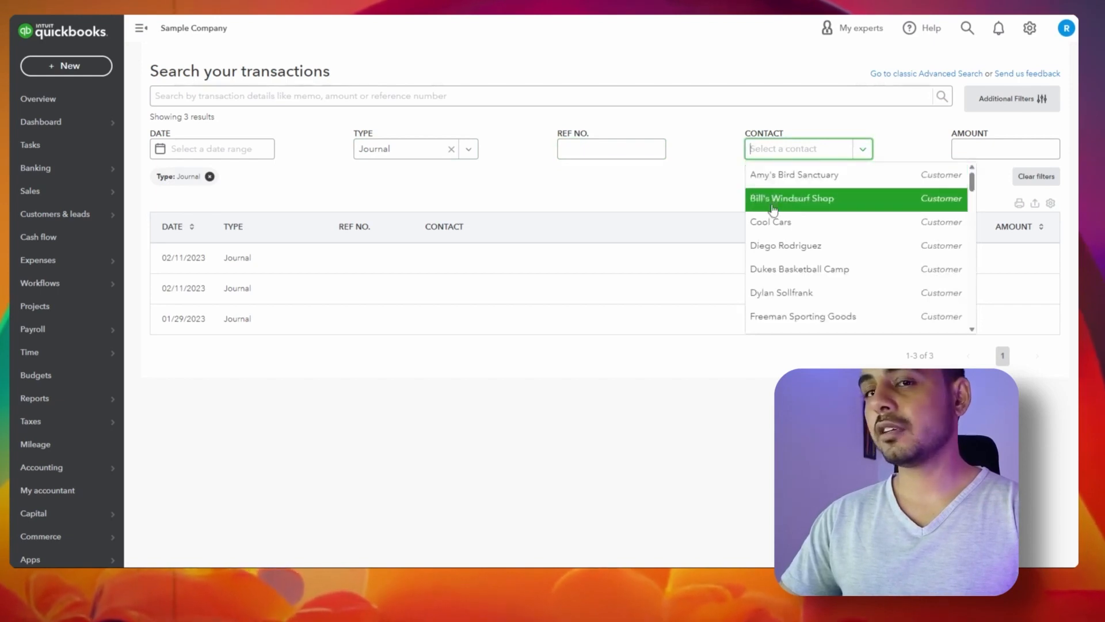
pyautogui.click(990, 154)
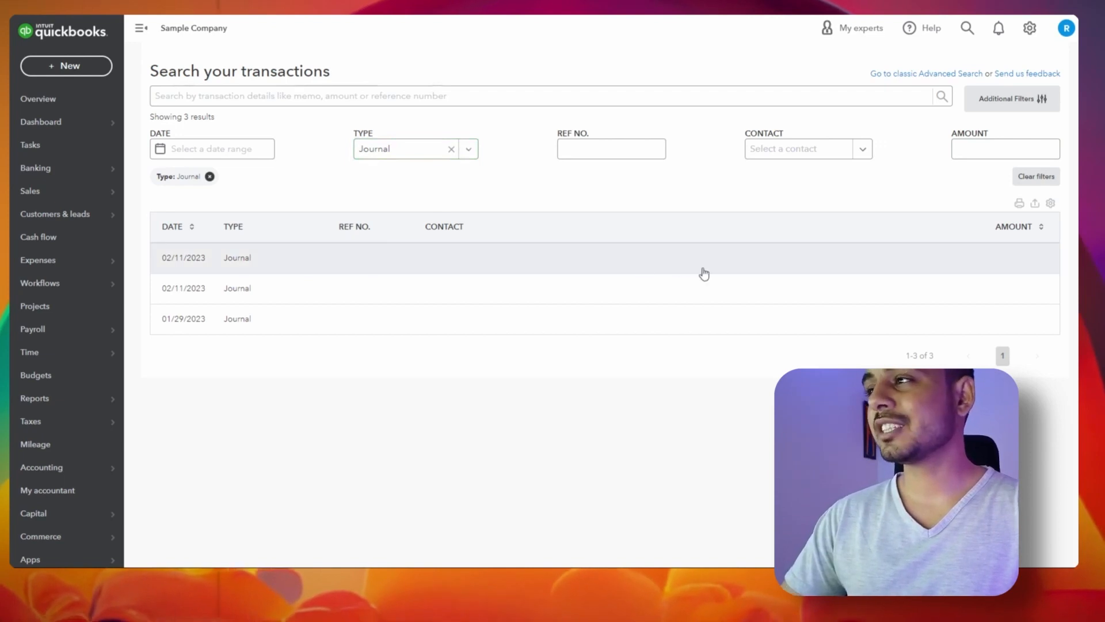
pyautogui.click(469, 148)
pyautogui.scroll(1, 434, 264)
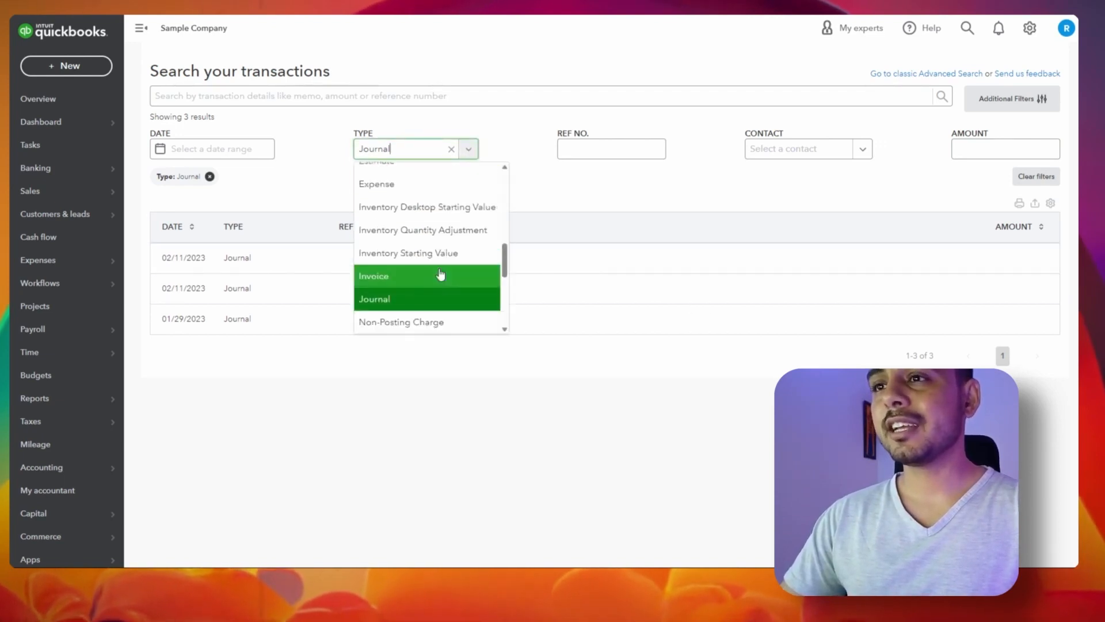
pyautogui.click(436, 274)
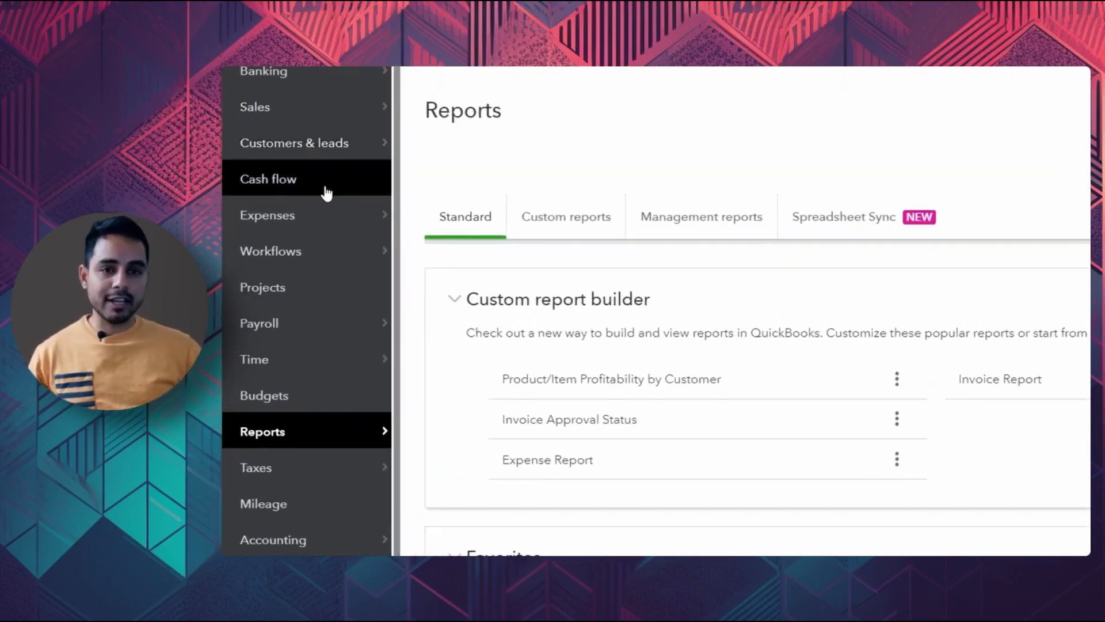
pyautogui.moveTo(254, 447)
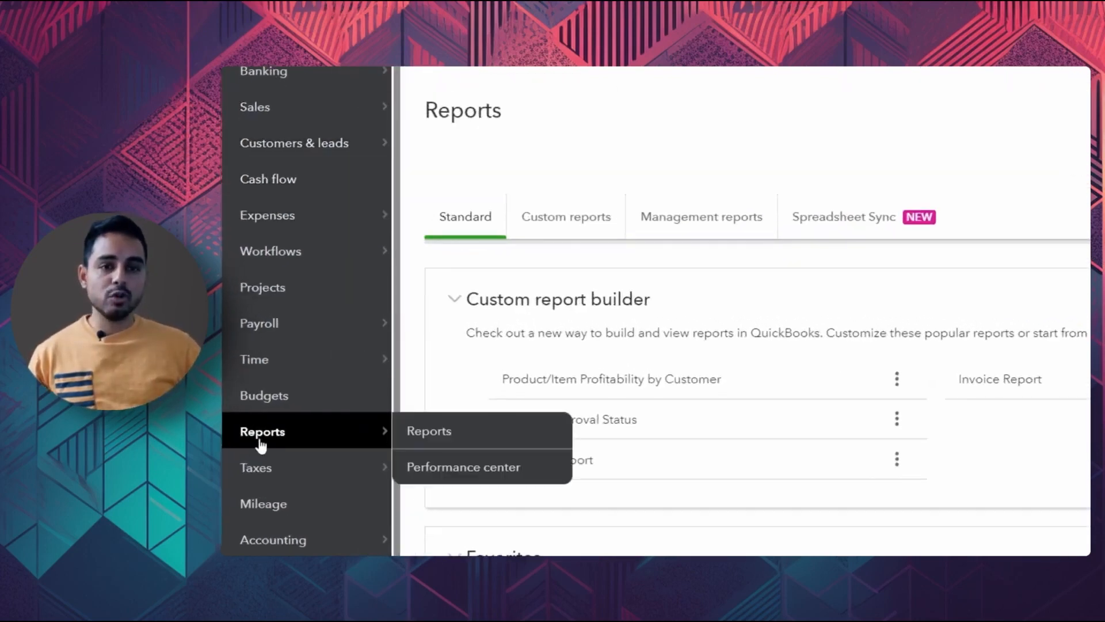
pyautogui.click(446, 441)
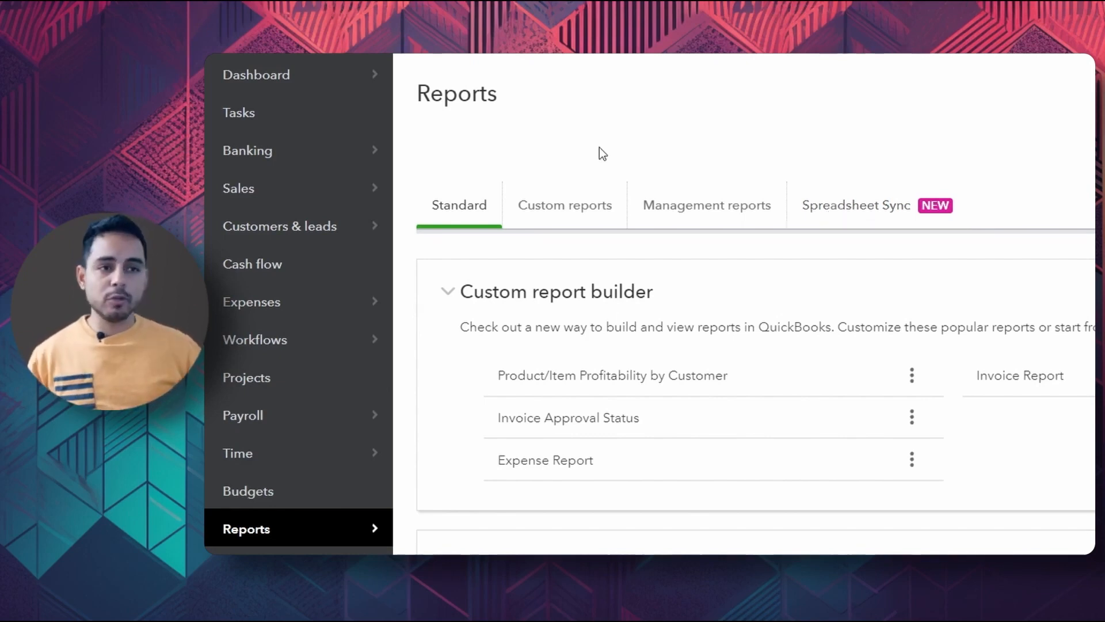
pyautogui.scroll(-1, 561, 298)
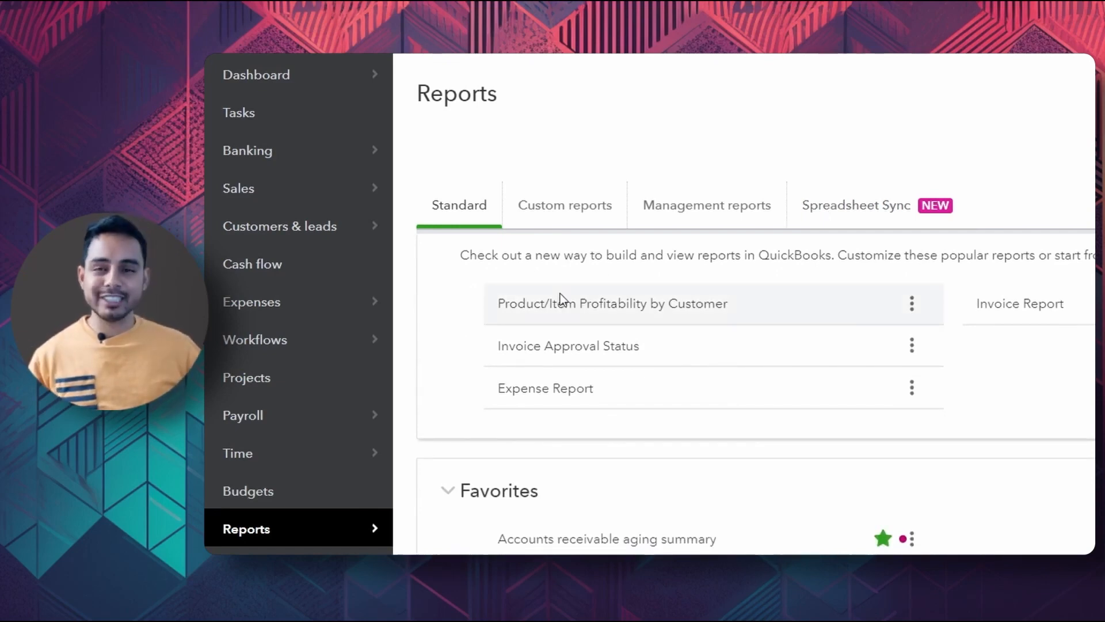
pyautogui.scroll(-5, 562, 295)
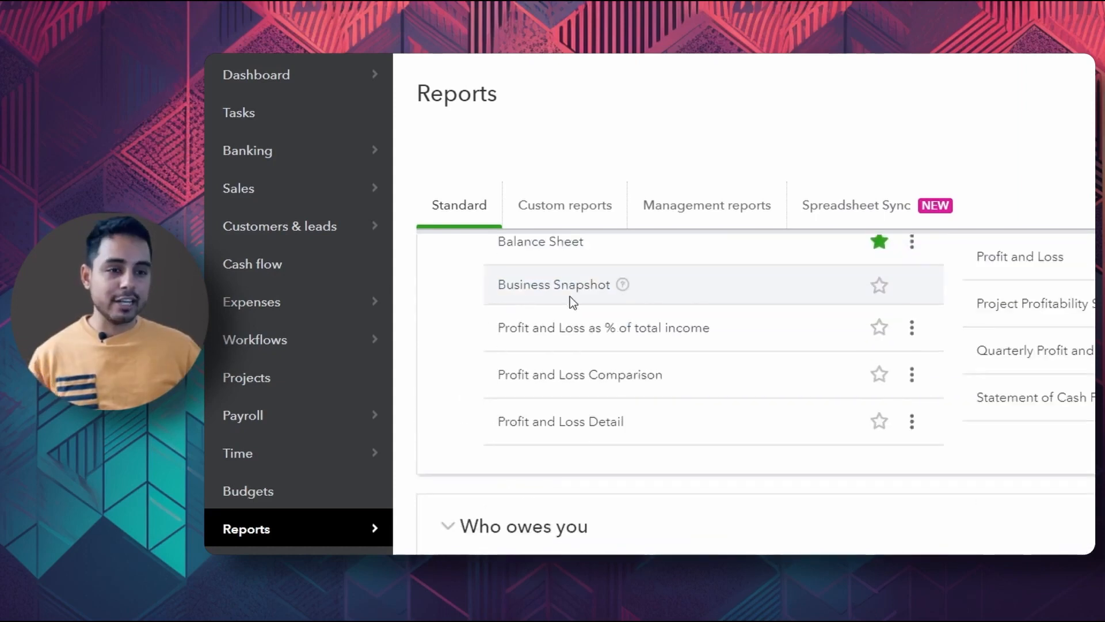
pyautogui.scroll(-6, 570, 296)
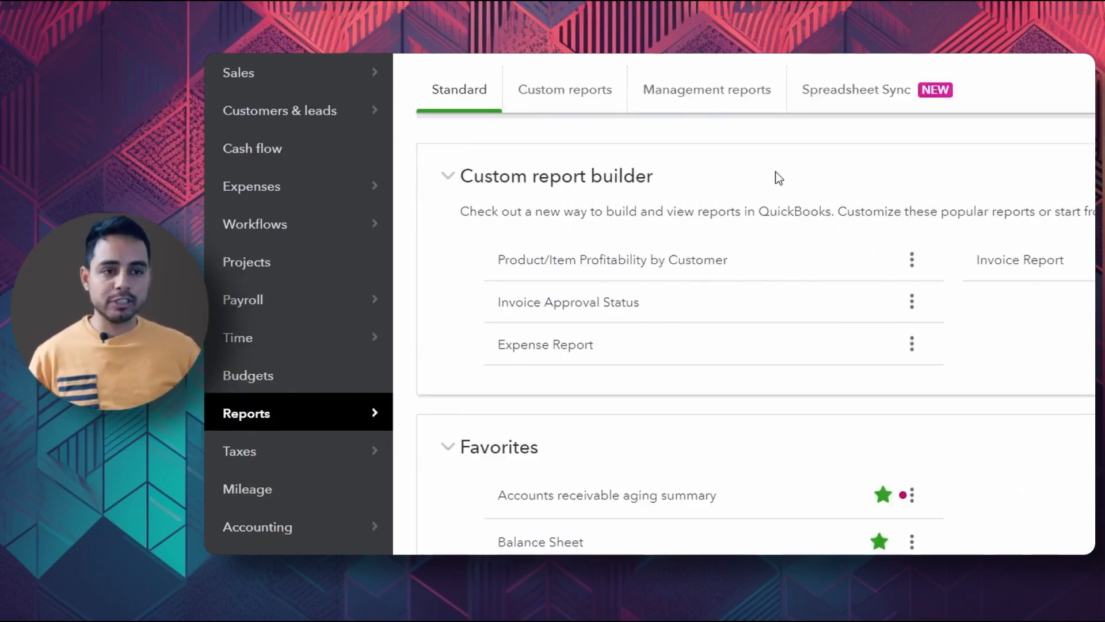
pyautogui.scroll(-4, 775, 172)
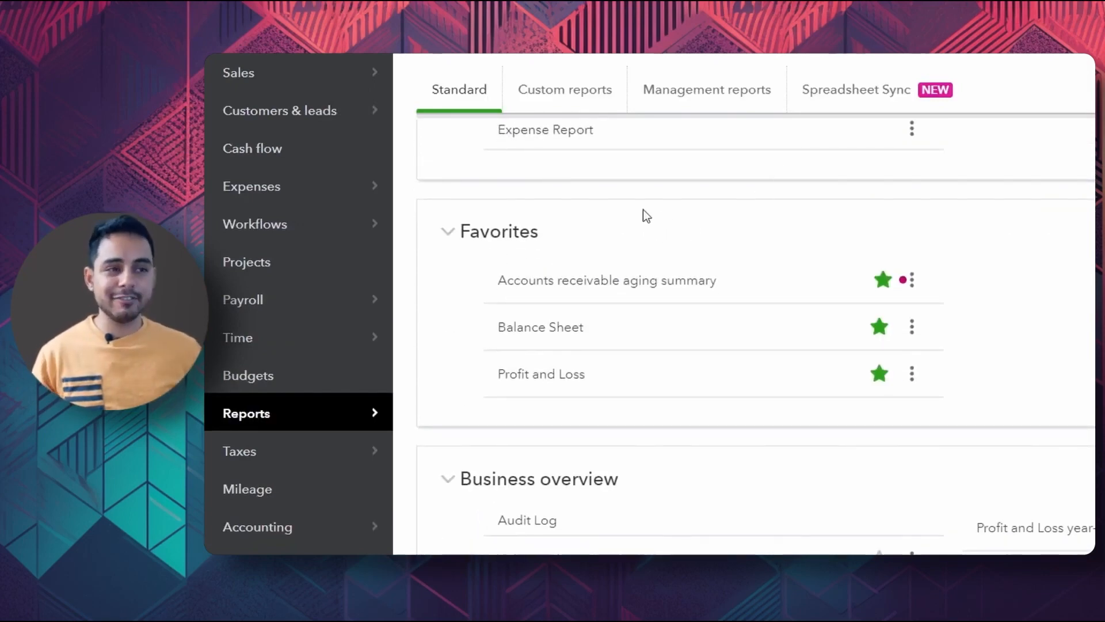
# Star Balance Sheet Comparison as a favorite and browse the standard report categories
pyautogui.scroll(-4, 856, 249)
pyautogui.click(878, 345)
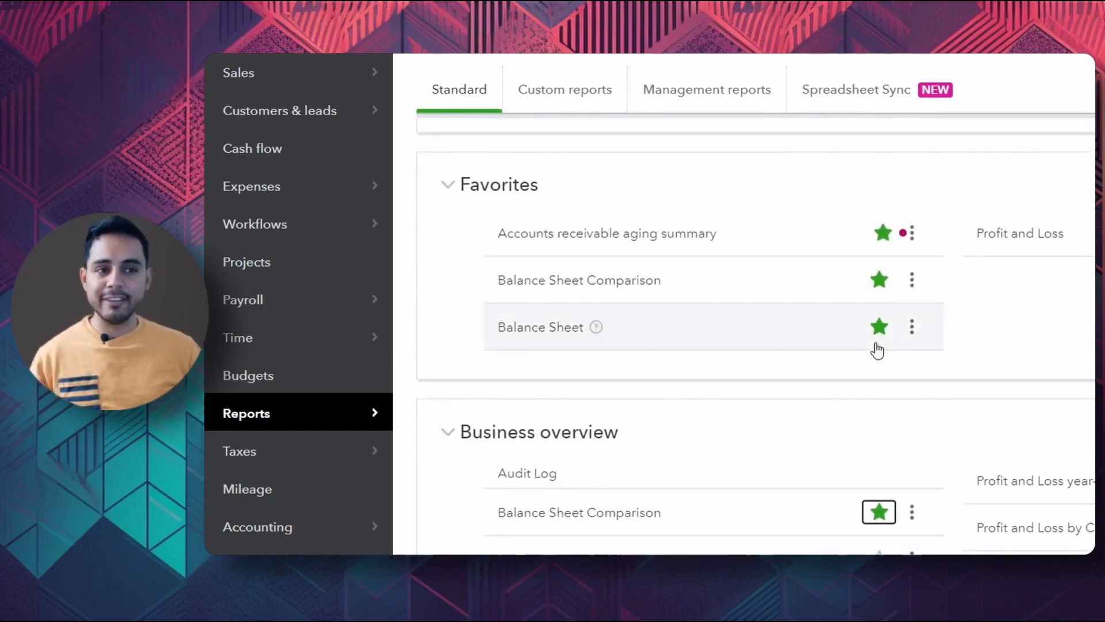
pyautogui.scroll(-5, 875, 348)
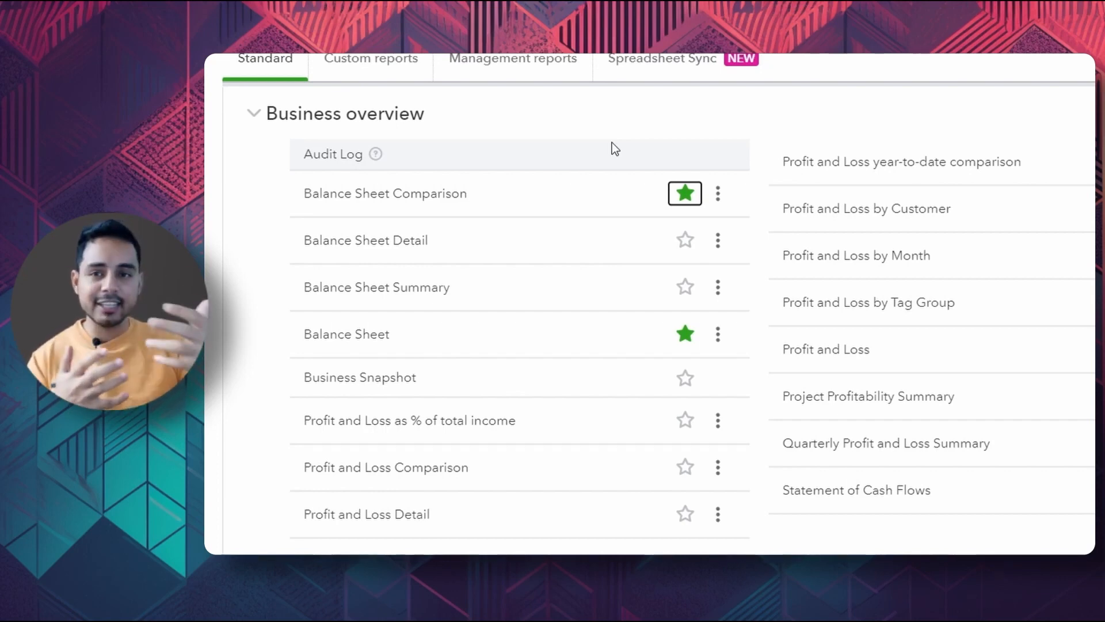
pyautogui.scroll(-9, 569, 147)
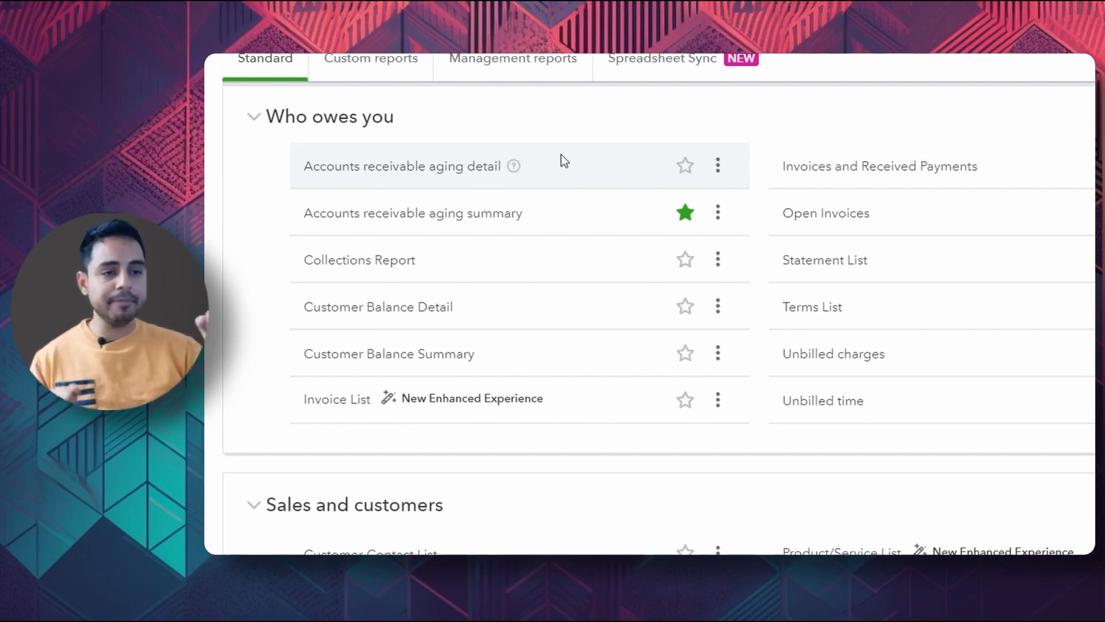
pyautogui.scroll(-7, 750, 286)
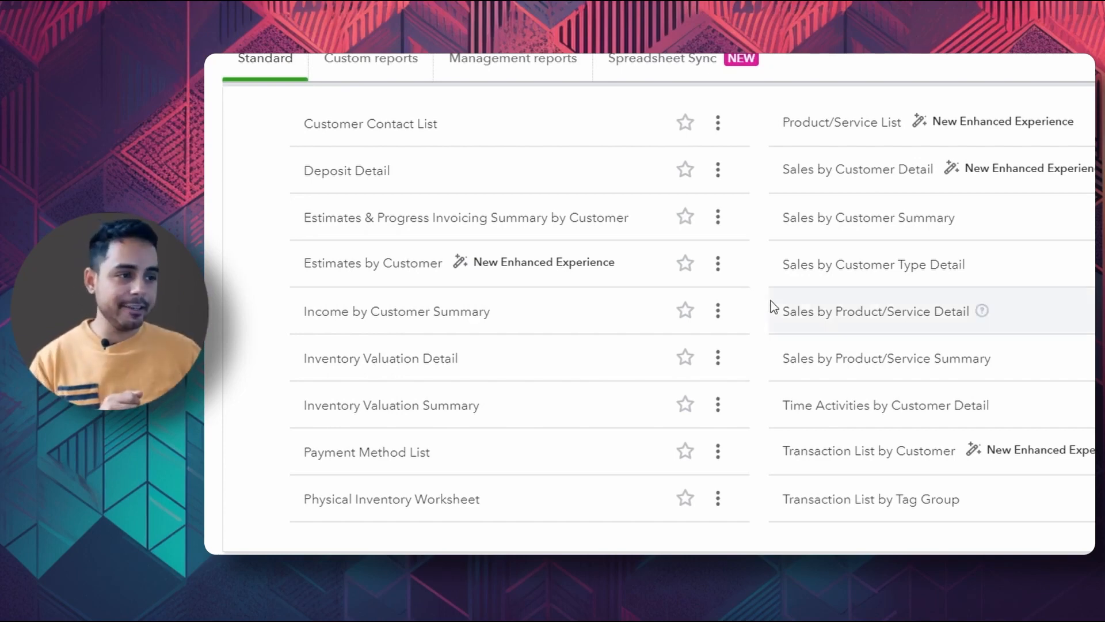
pyautogui.scroll(-8, 772, 304)
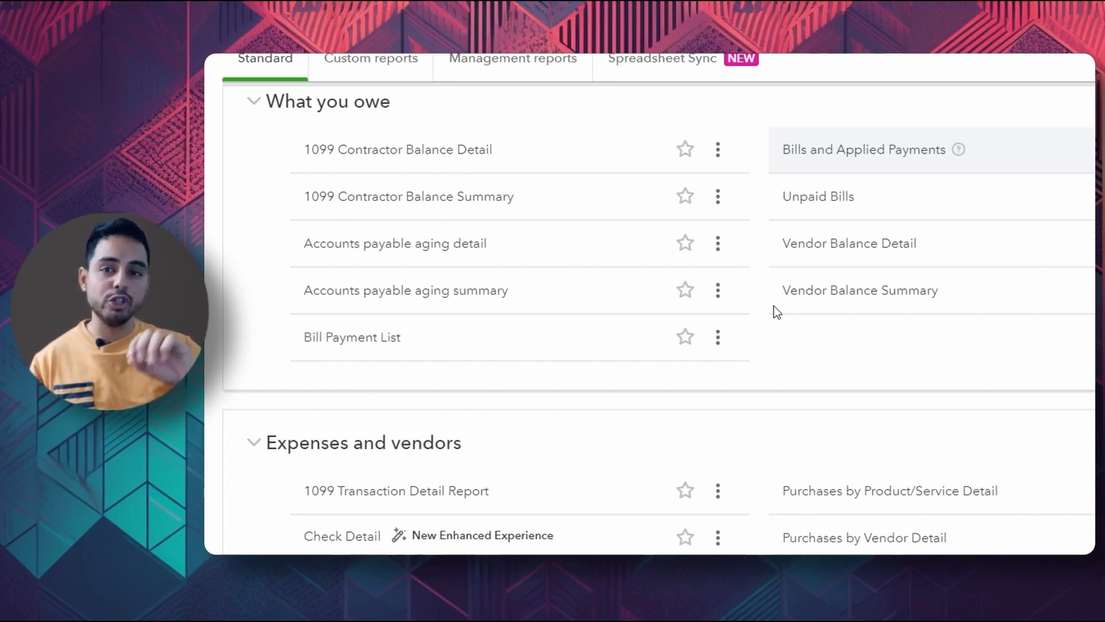
pyautogui.scroll(-5, 773, 306)
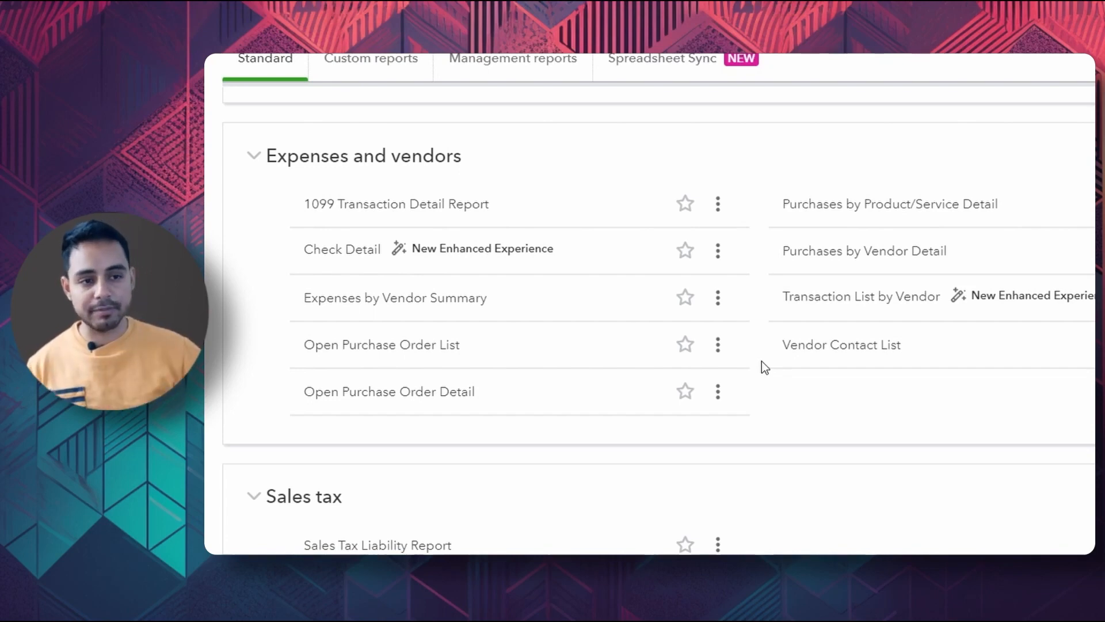
pyautogui.scroll(-5, 873, 311)
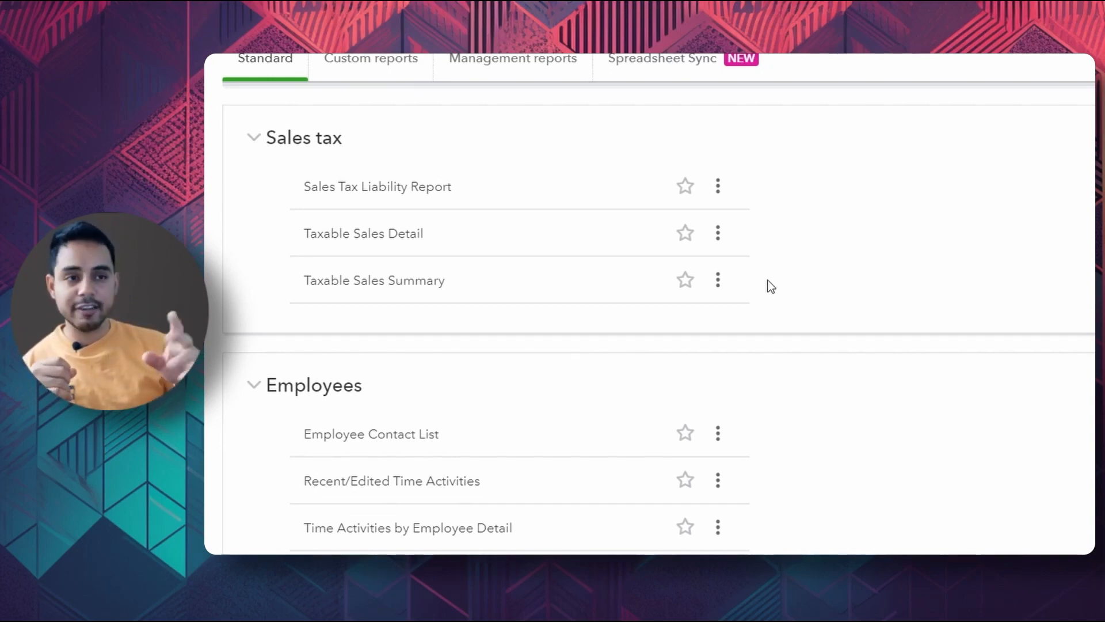
pyautogui.scroll(-6, 720, 326)
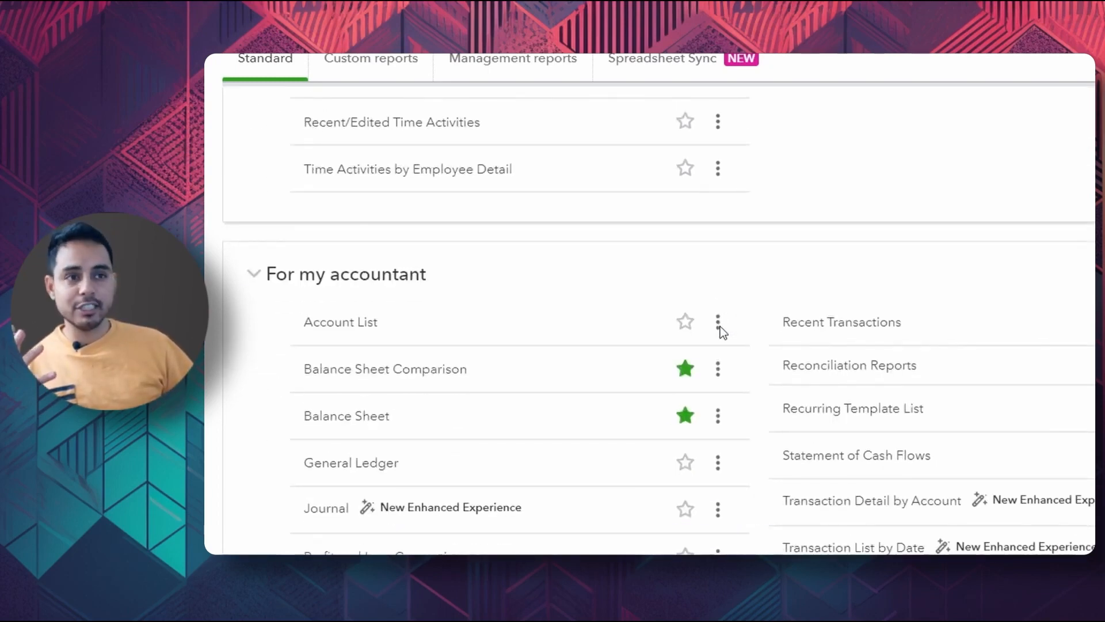
pyautogui.scroll(3, 719, 327)
pyautogui.scroll(-10, 732, 345)
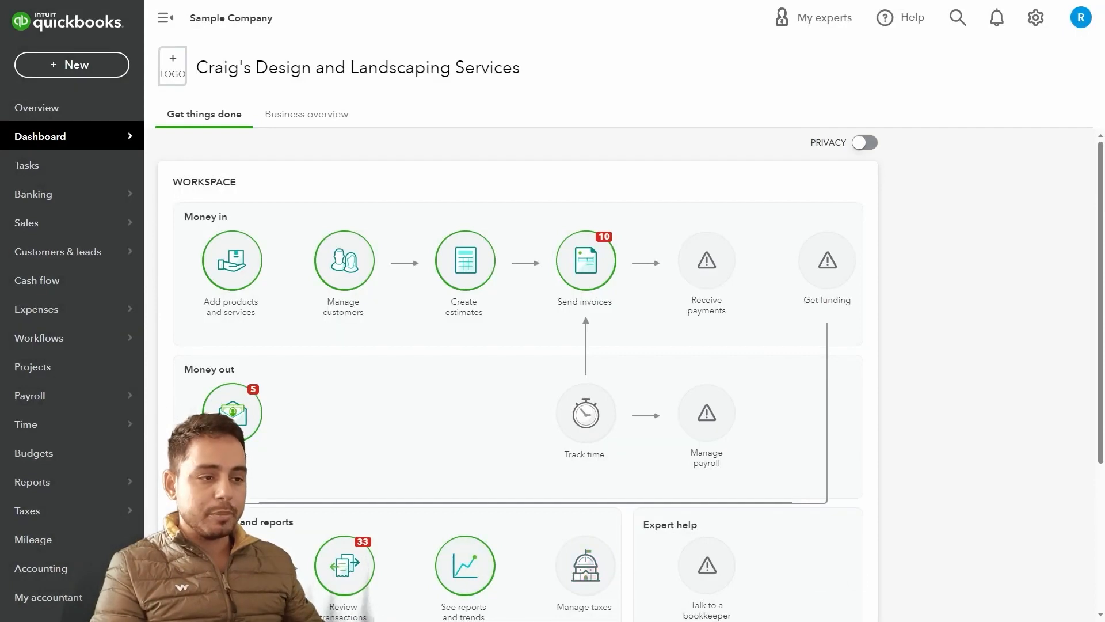
# Open the Reports page from the sidebar and scroll down to the Business overview reports
pyautogui.moveTo(32, 482)
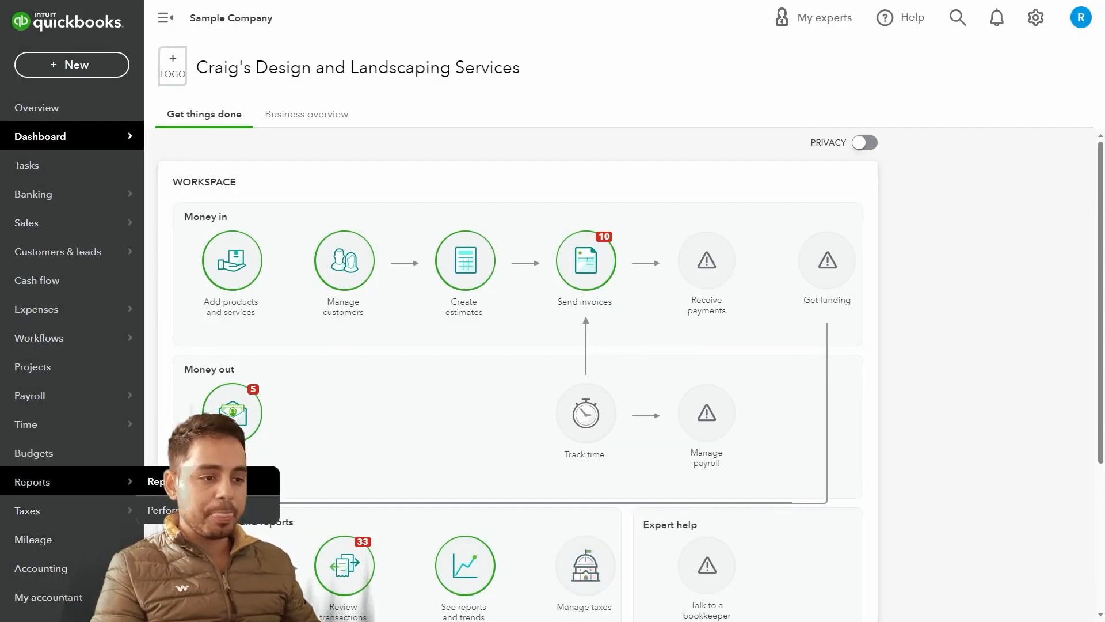
pyautogui.click(158, 481)
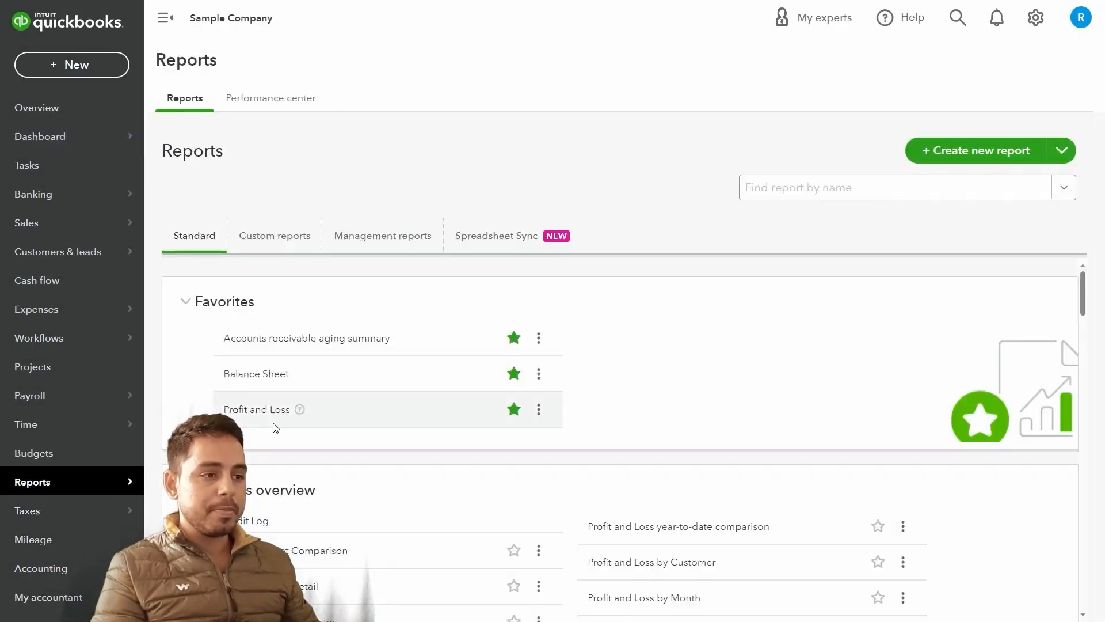
pyautogui.scroll(-5, 273, 426)
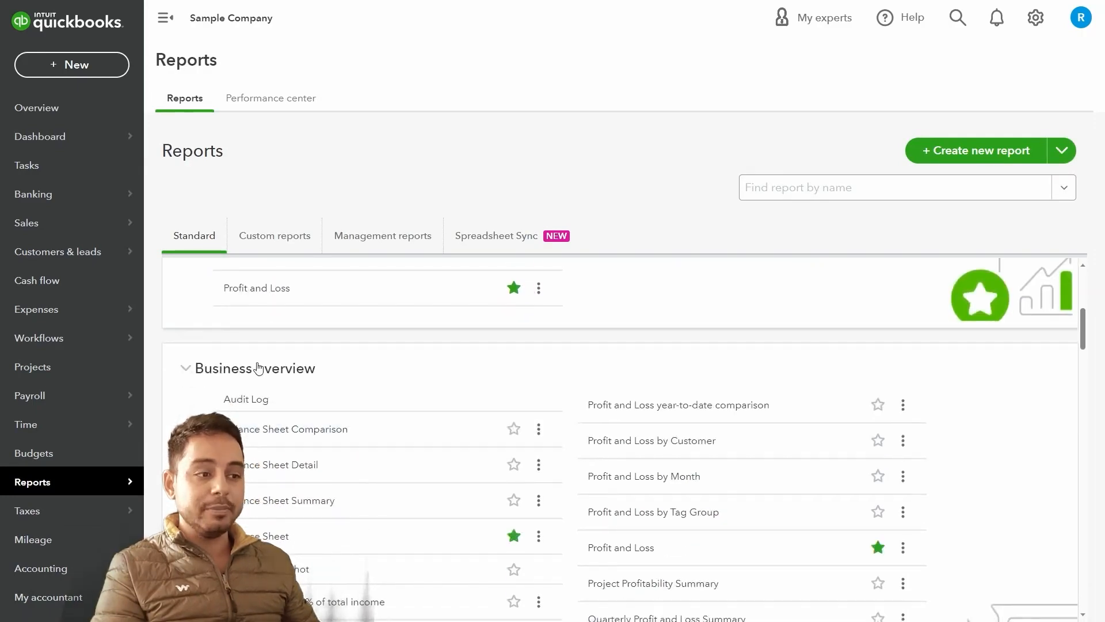
pyautogui.scroll(-1, 265, 385)
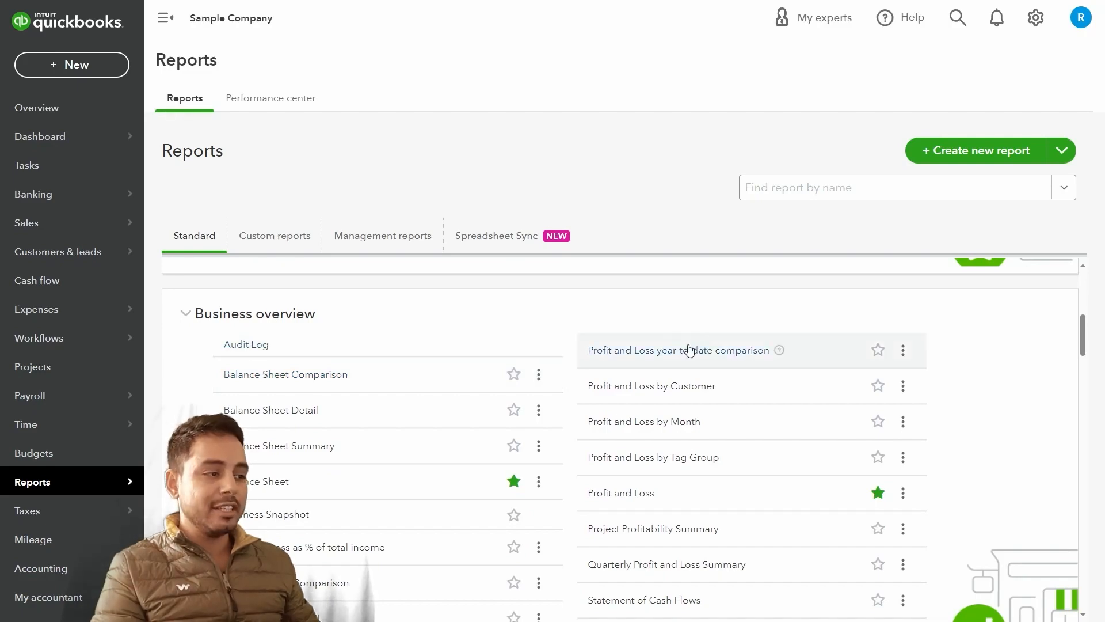
pyautogui.scroll(-2, 507, 472)
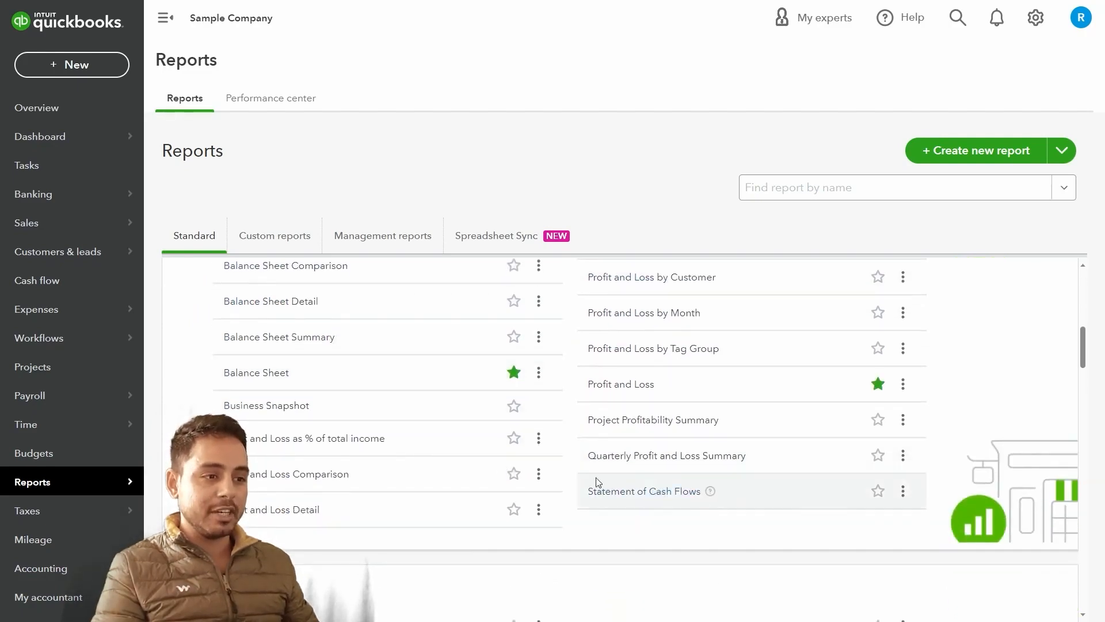
pyautogui.scroll(2, 481, 458)
pyautogui.scroll(-1, 479, 457)
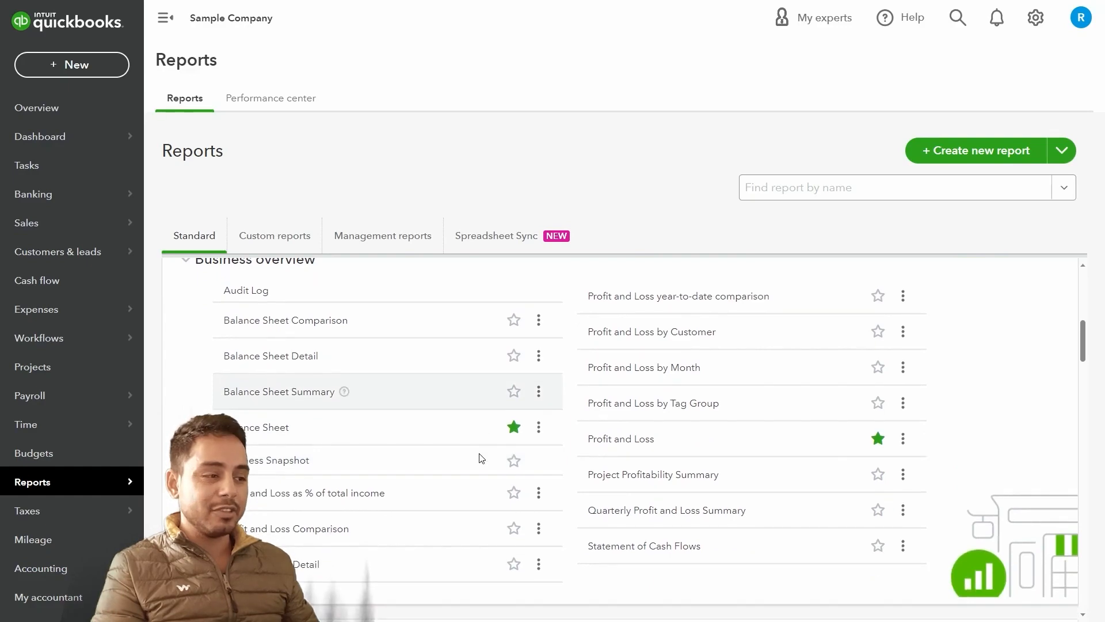
pyautogui.click(599, 446)
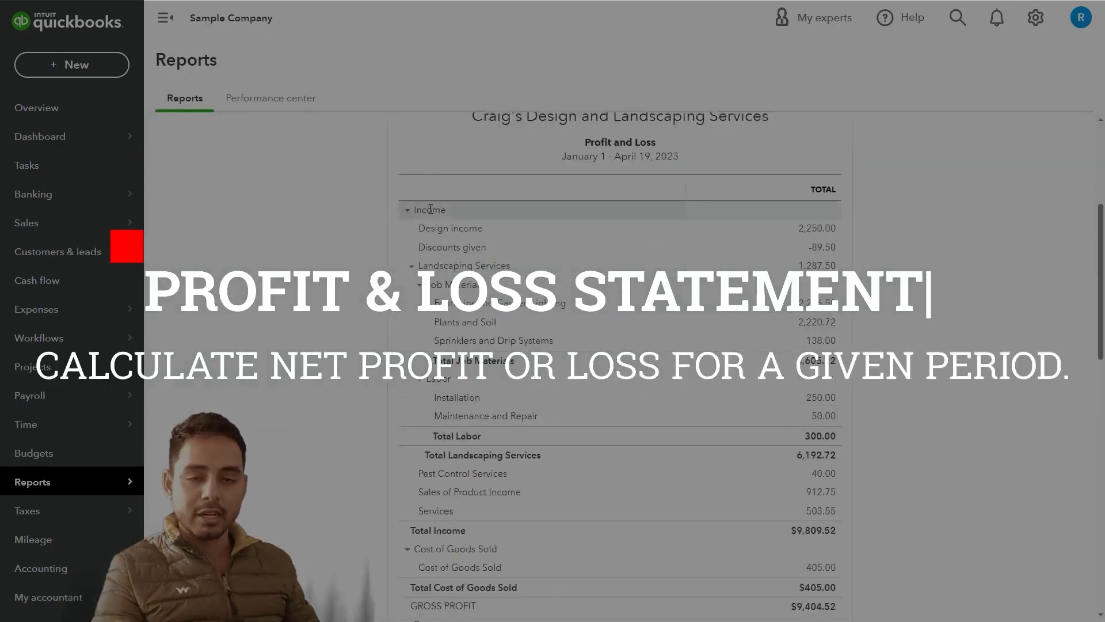
pyautogui.scroll(1, 427, 236)
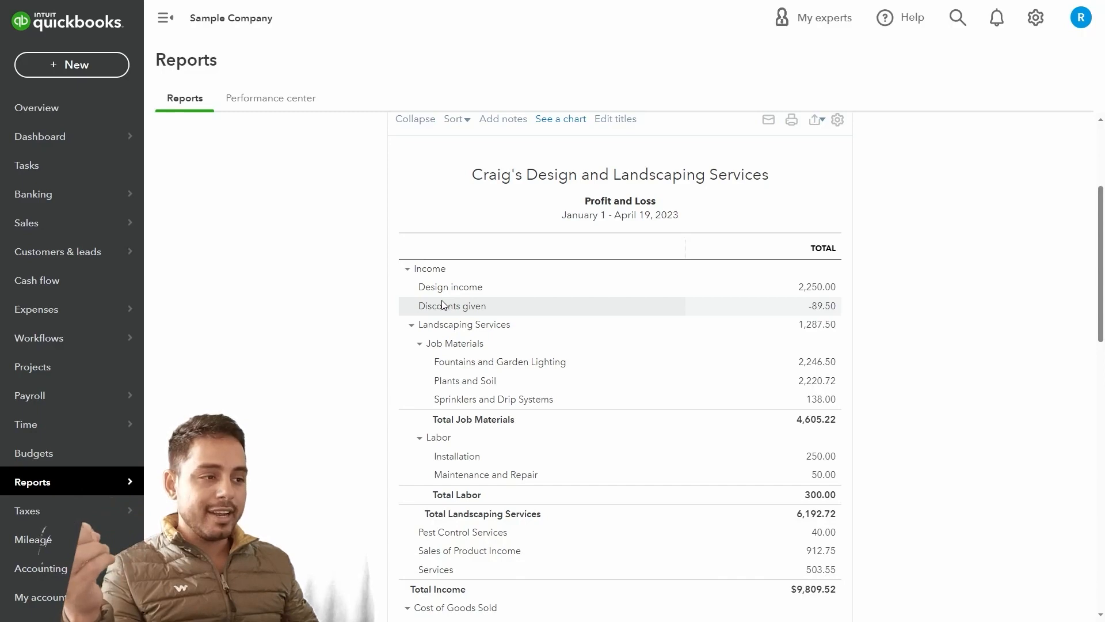
pyautogui.scroll(-3, 427, 308)
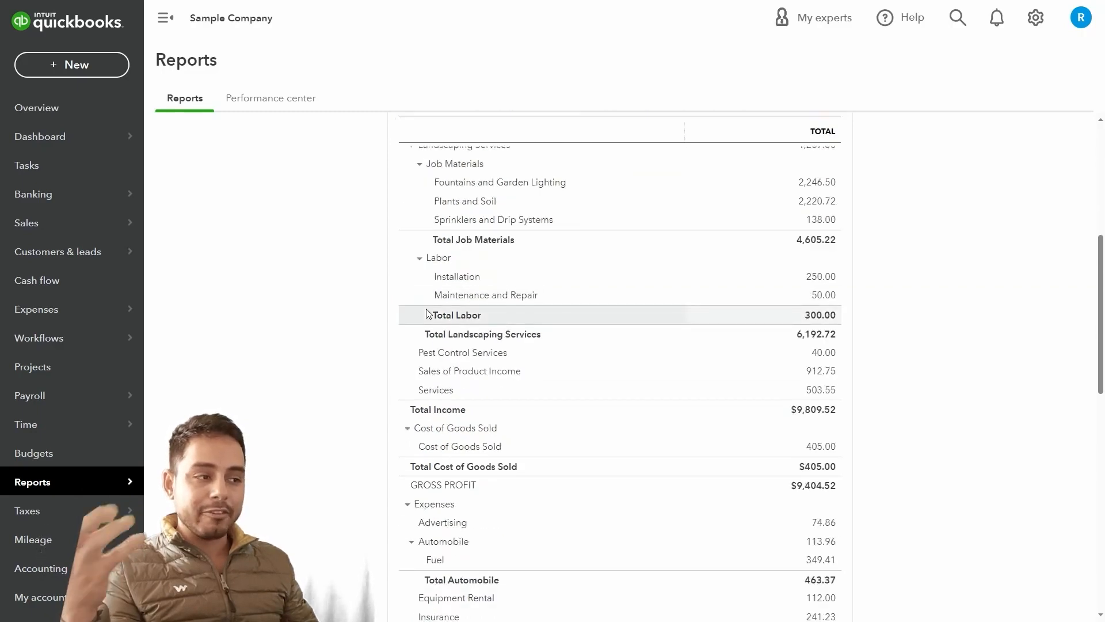
pyautogui.scroll(-1, 427, 314)
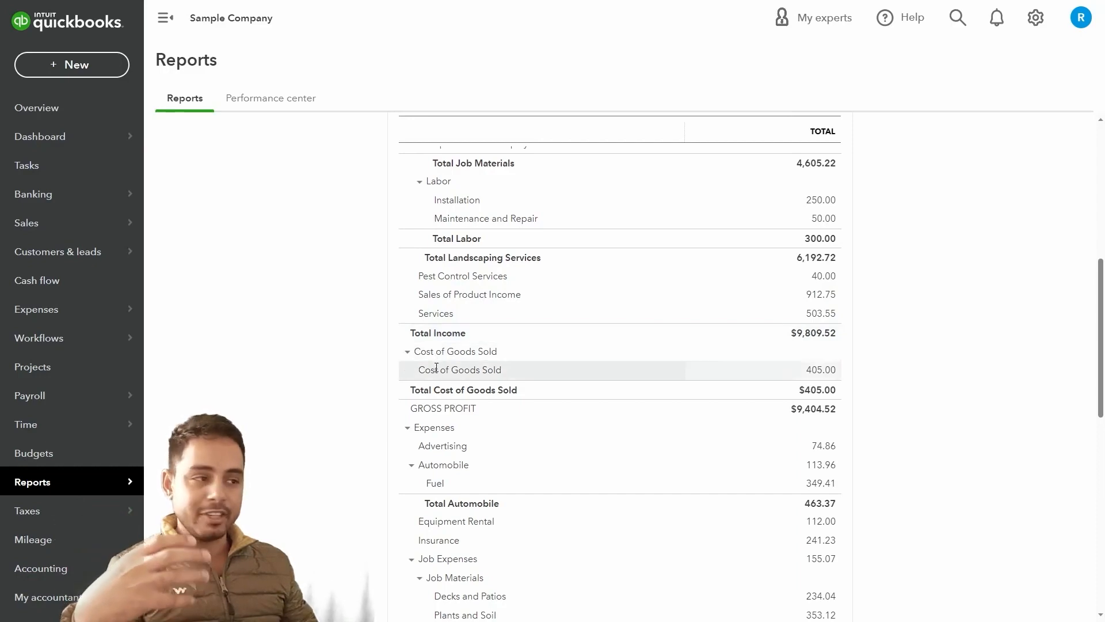
pyautogui.scroll(-1, 443, 379)
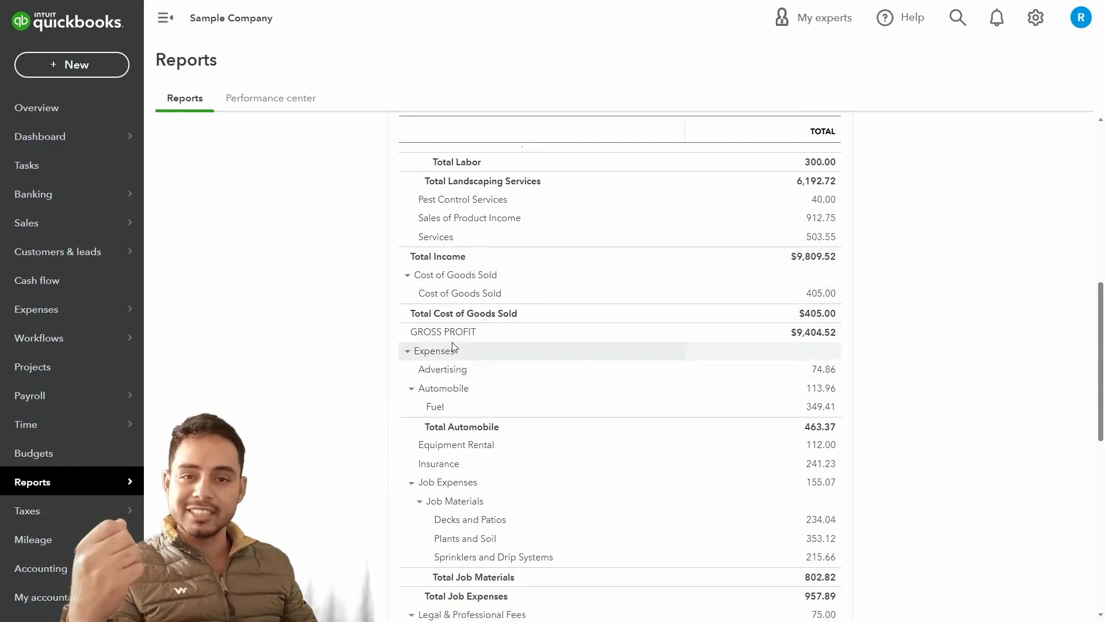
pyautogui.scroll(-2, 452, 348)
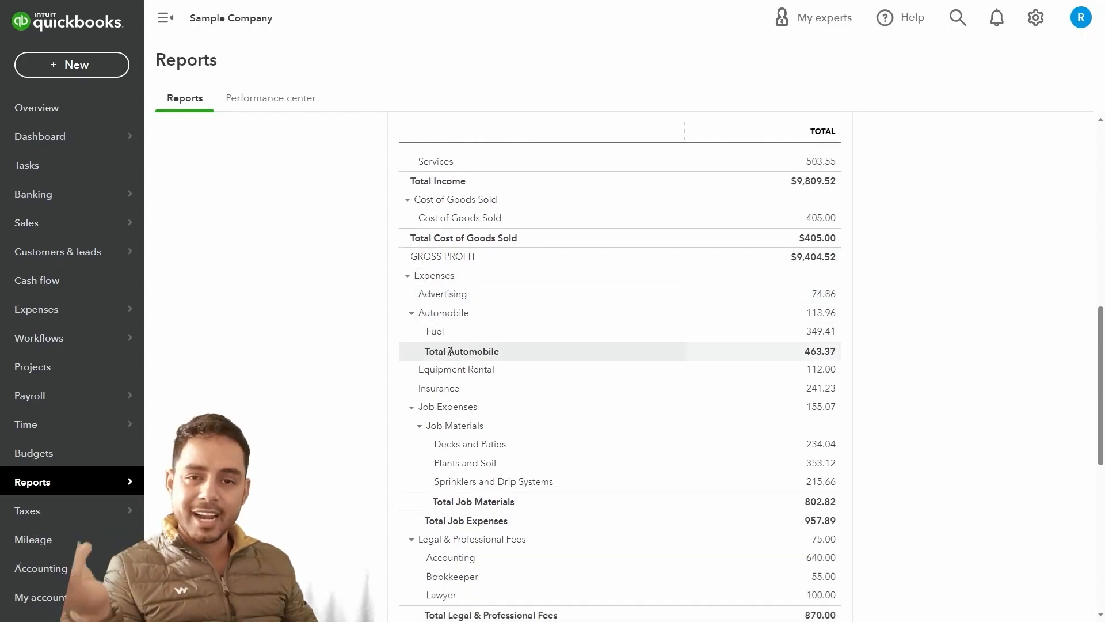
pyautogui.scroll(-5, 450, 351)
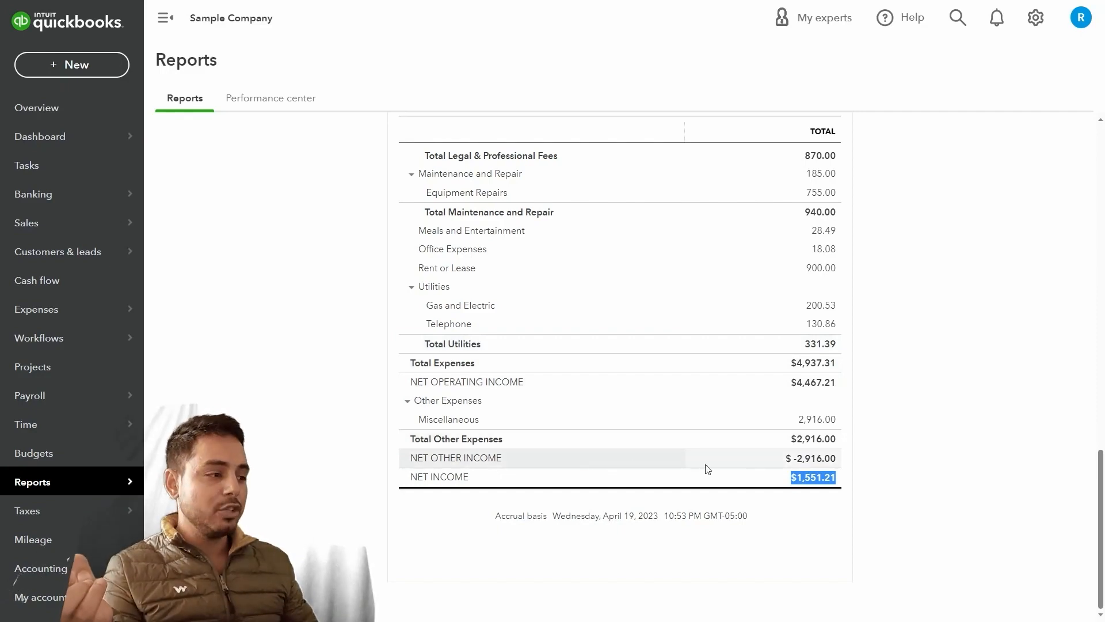
pyautogui.scroll(4, 785, 480)
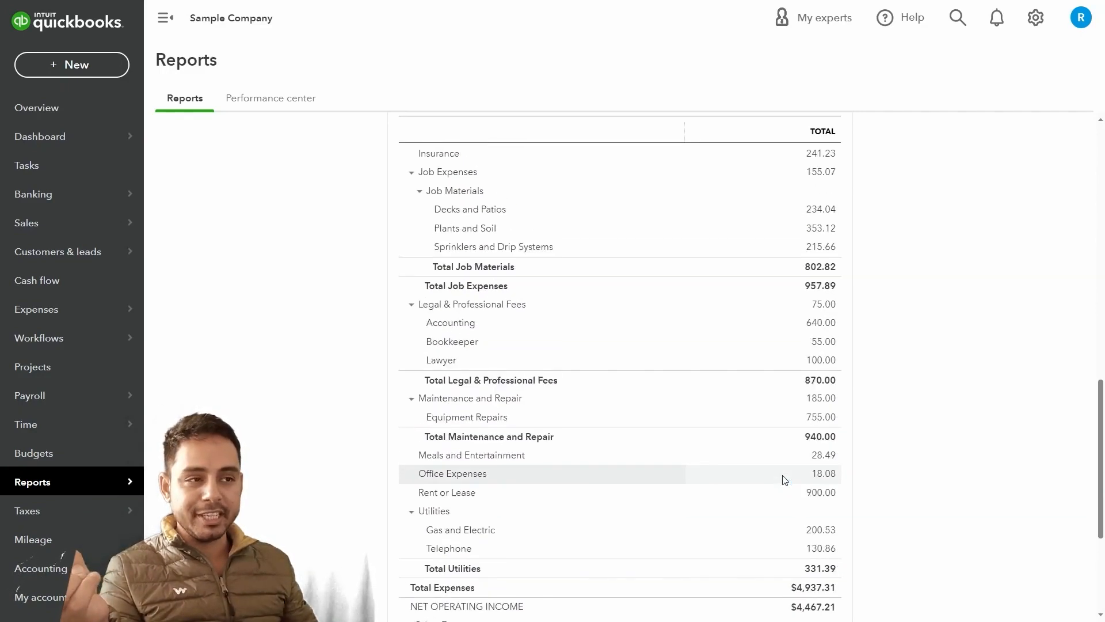
pyautogui.scroll(2, 783, 479)
pyautogui.scroll(-5, 781, 479)
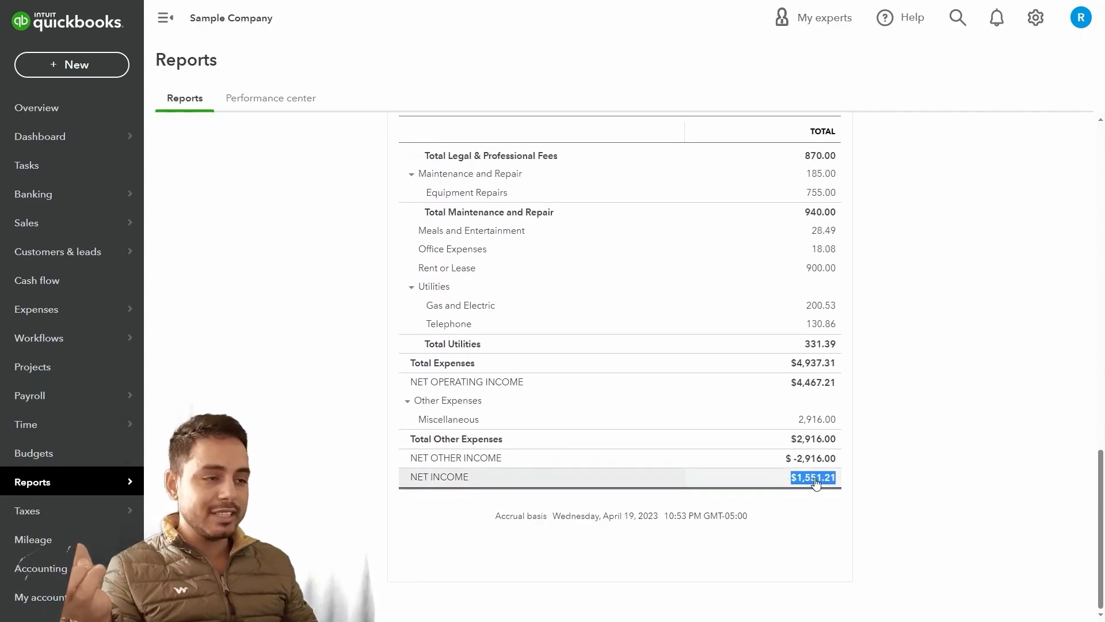
pyautogui.scroll(20, 388, 391)
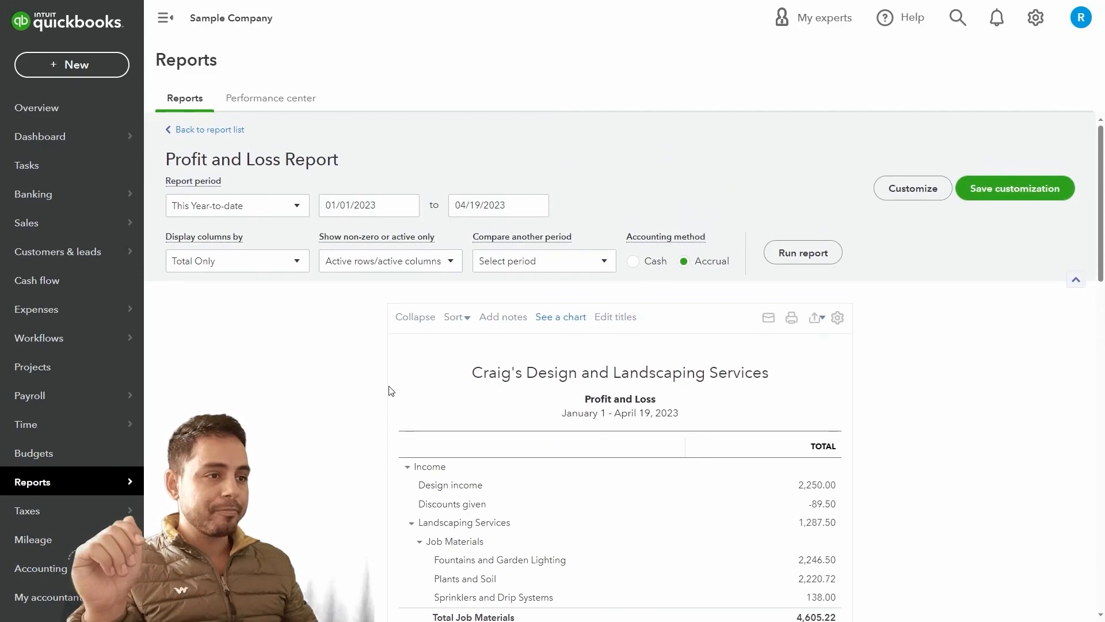
# Set the Profit and Loss report period to This Quarter, April 1 to June 30, 2023
pyautogui.click(299, 209)
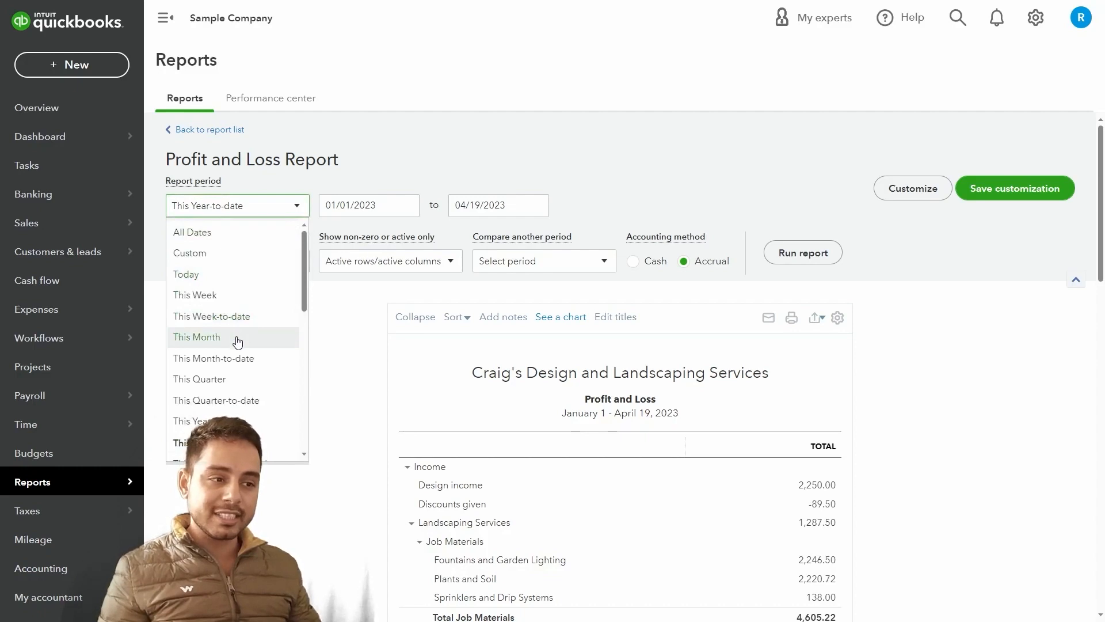
pyautogui.click(241, 379)
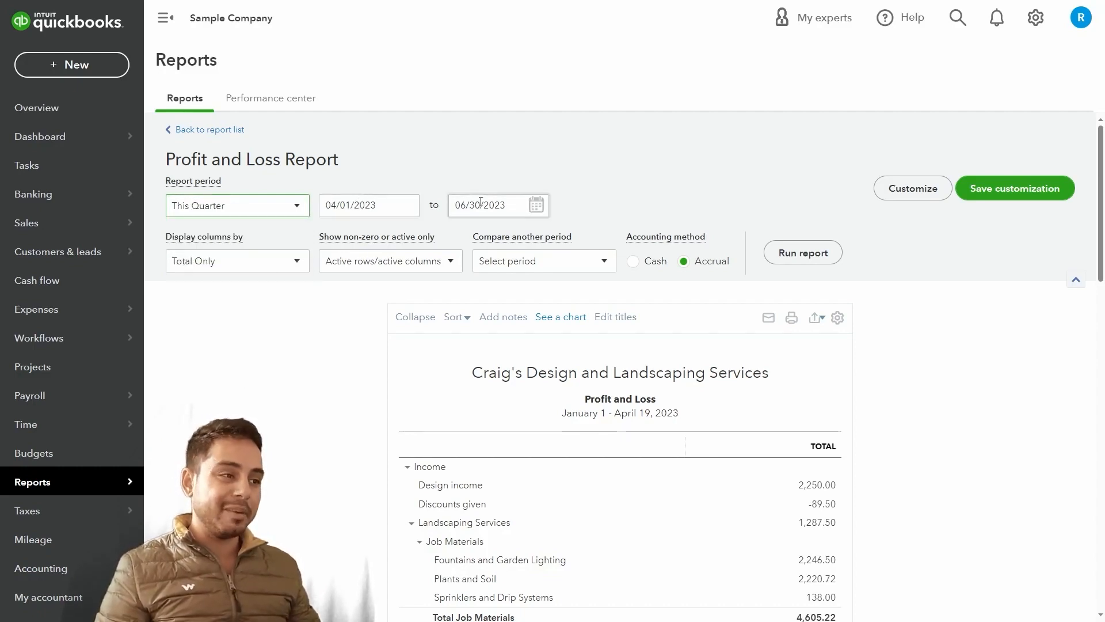
pyautogui.click(406, 206)
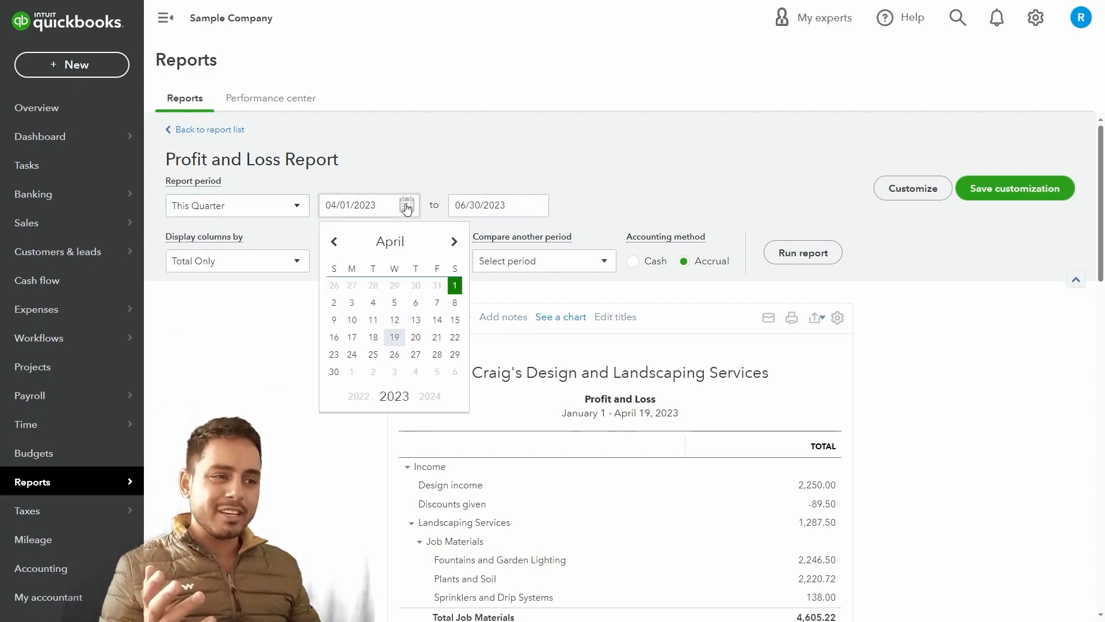
pyautogui.click(407, 209)
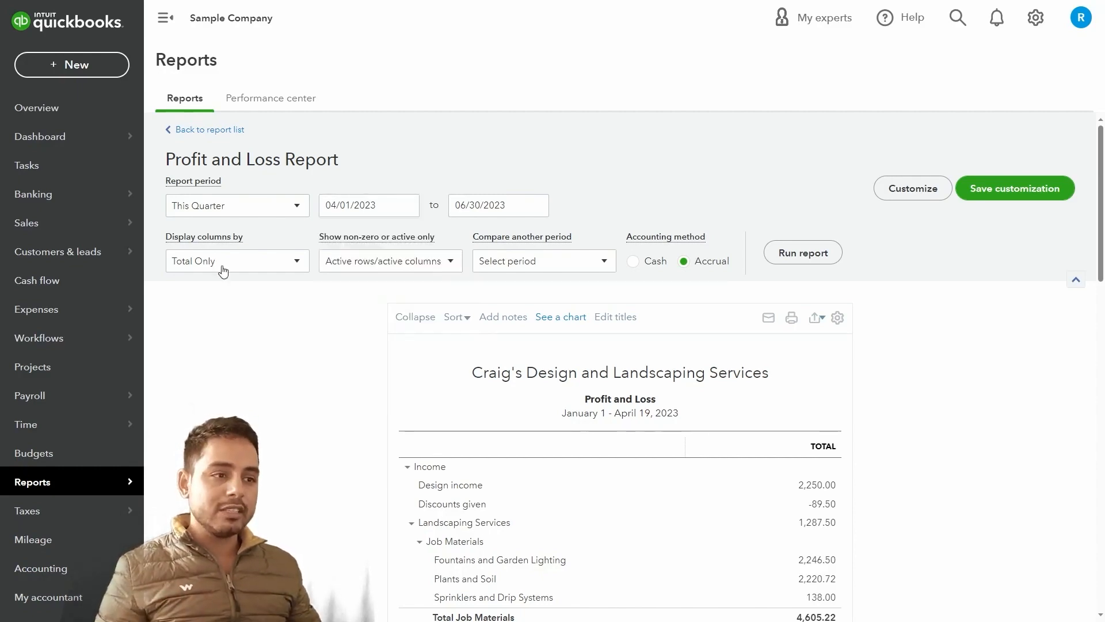
# Split the Profit and Loss report columns by Weeks
pyautogui.click(223, 271)
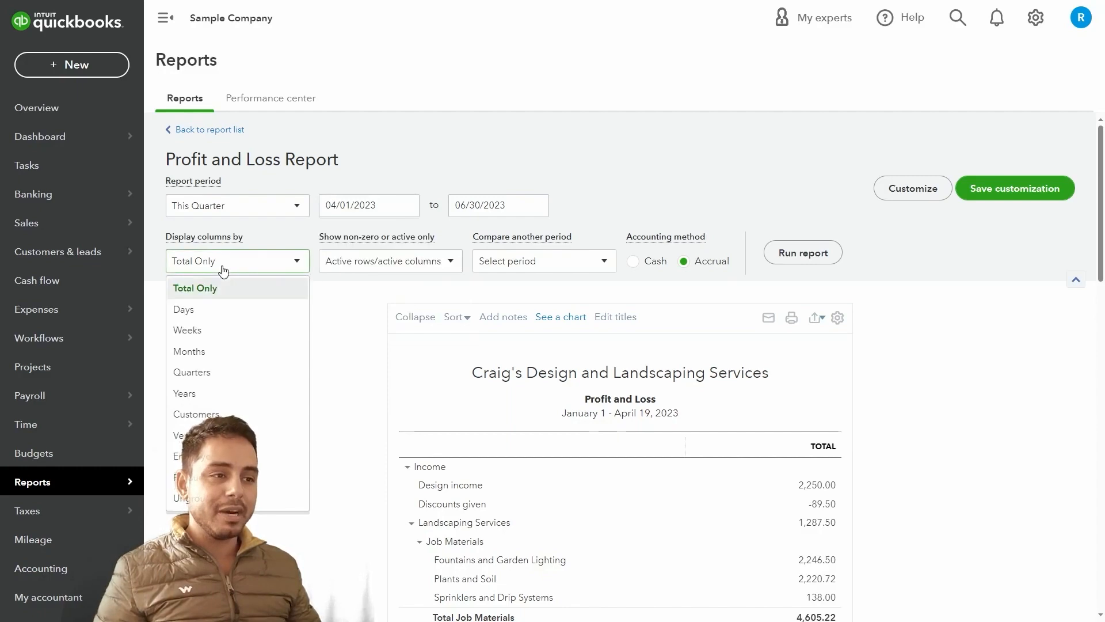
pyautogui.click(211, 340)
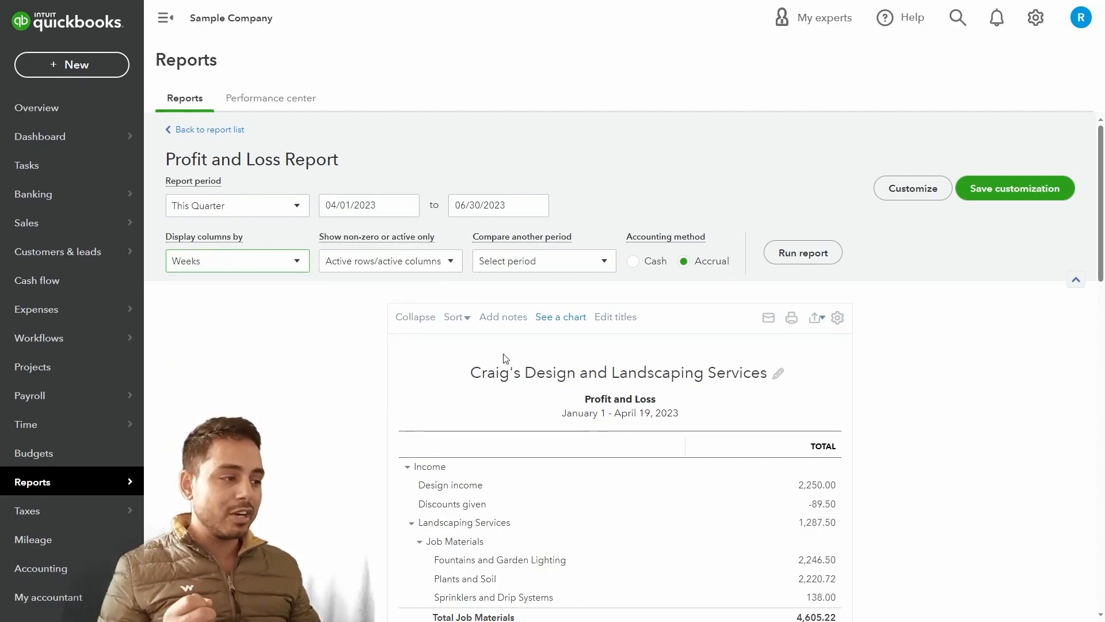
pyautogui.scroll(-3, 506, 356)
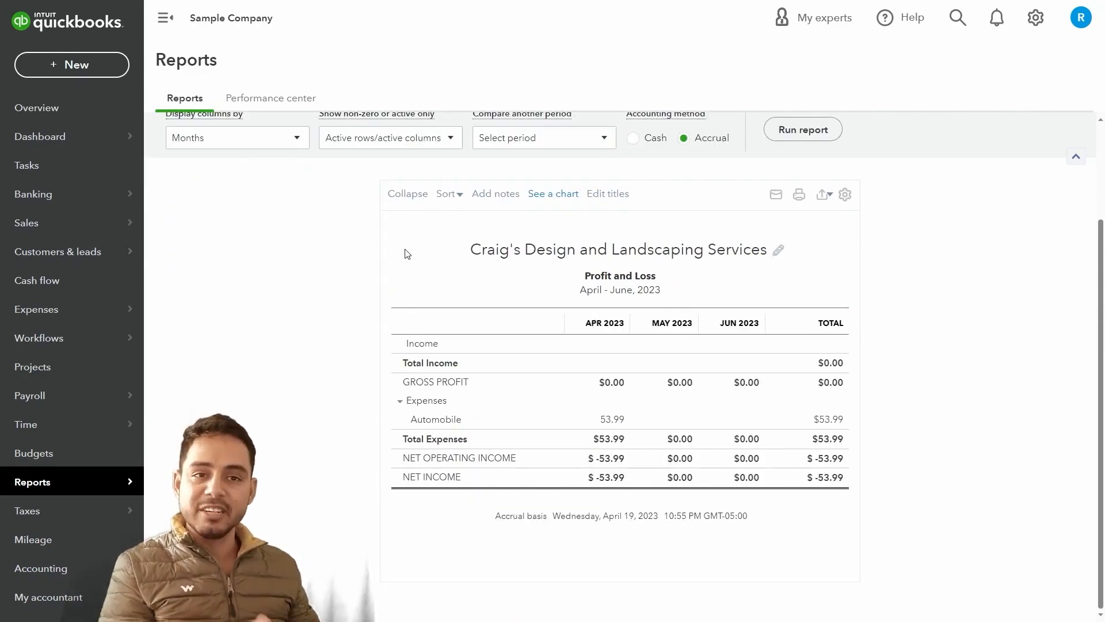
pyautogui.scroll(2, 391, 254)
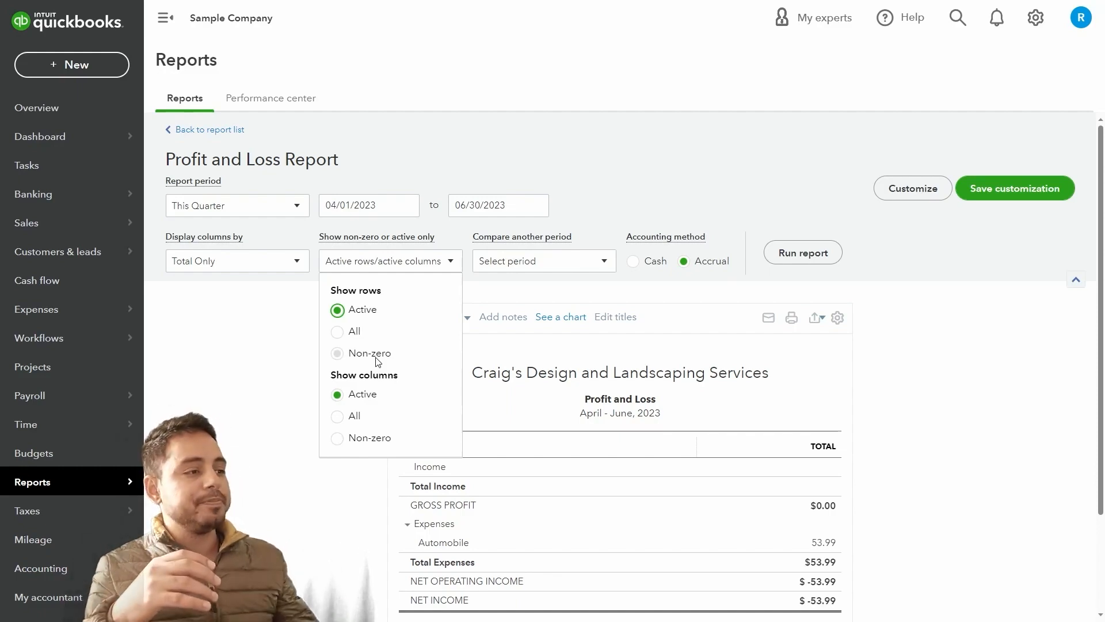
pyautogui.click(600, 192)
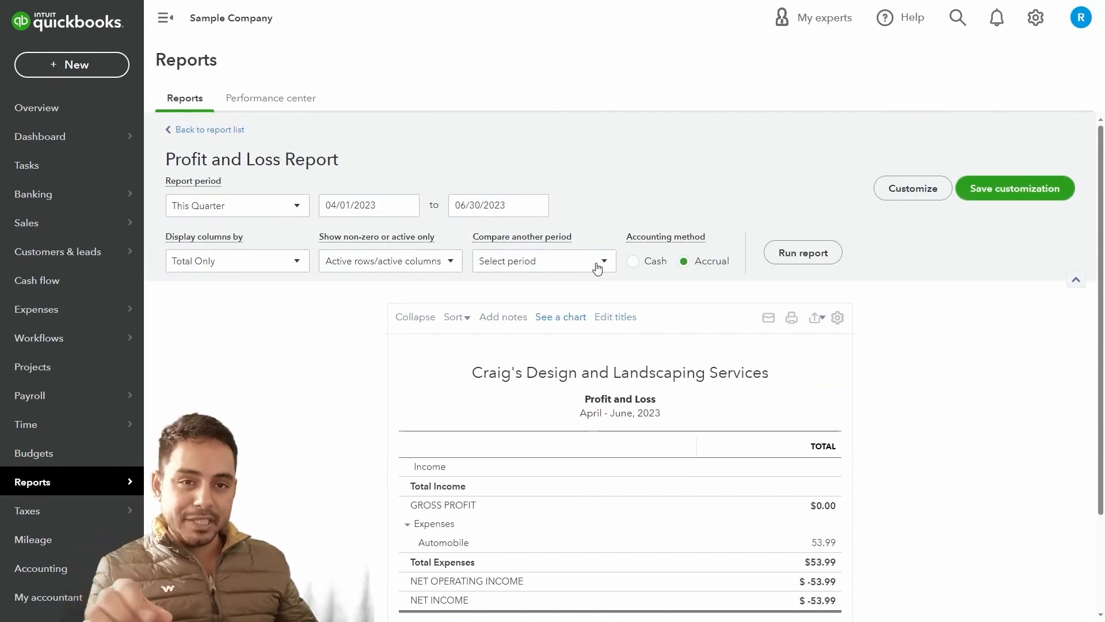
pyautogui.click(572, 260)
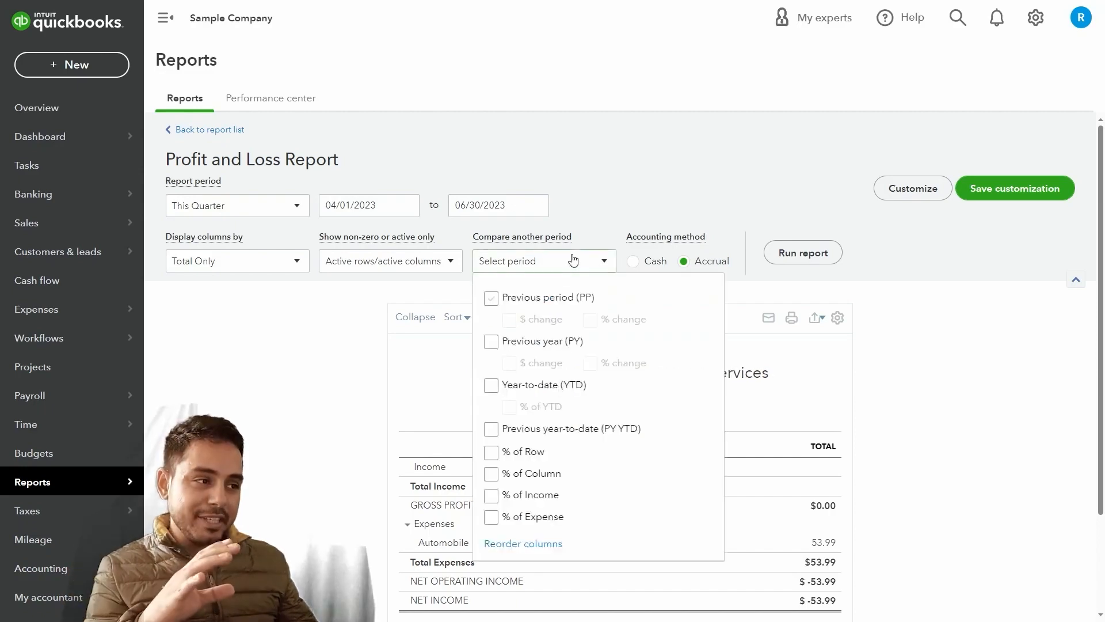
pyautogui.click(622, 200)
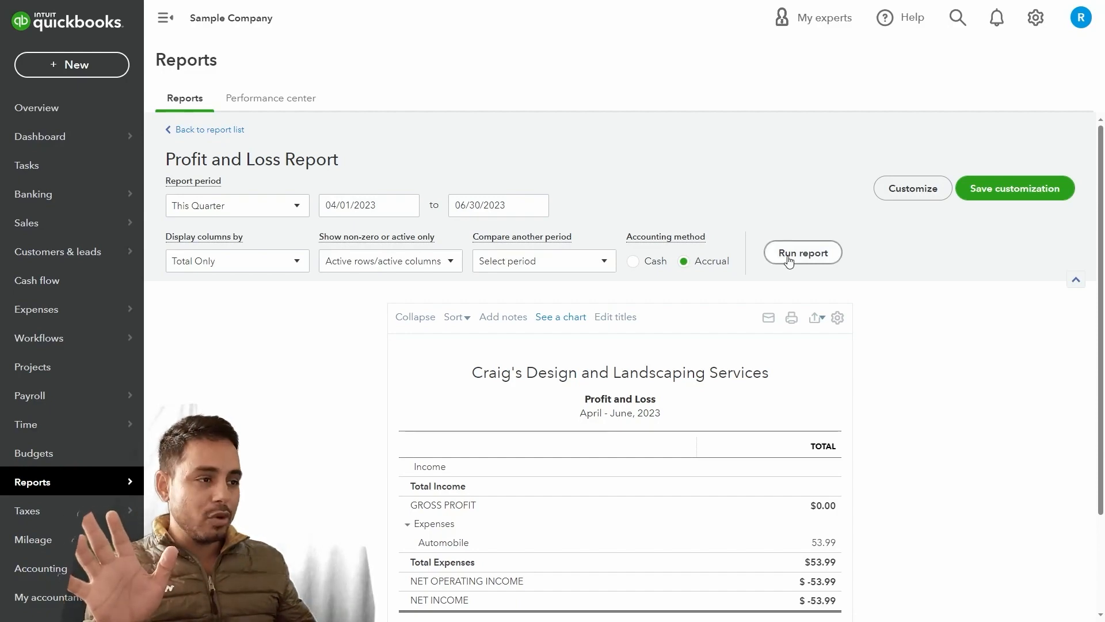
pyautogui.scroll(-1, 789, 260)
pyautogui.scroll(1, 794, 314)
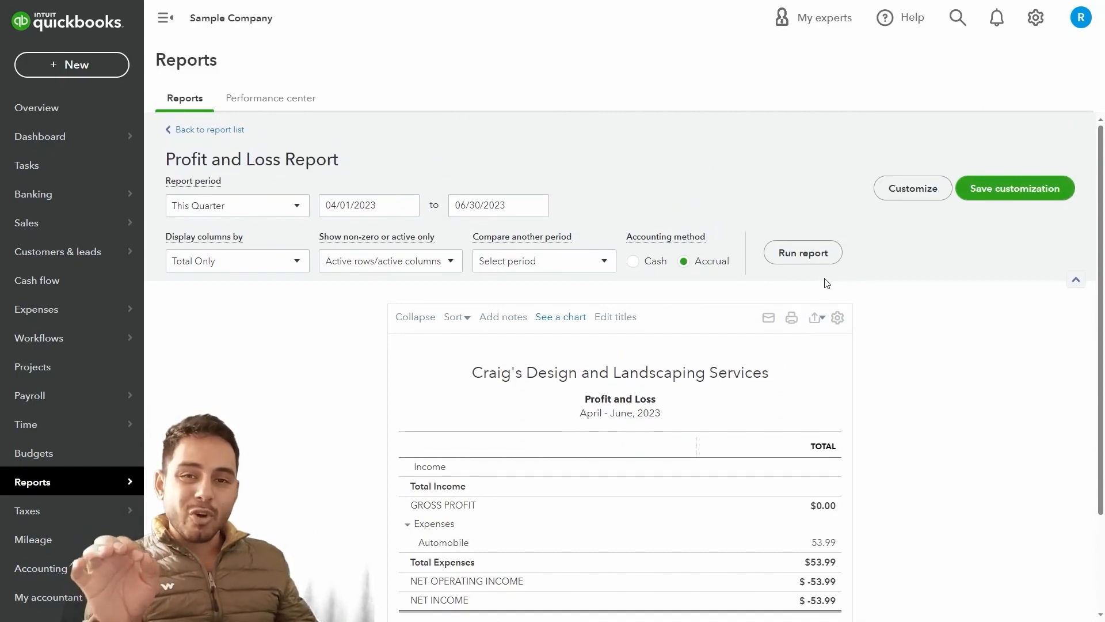
# Name the customized report 'Profit and Loss custom', leaving the group and sharing at None
pyautogui.click(1048, 200)
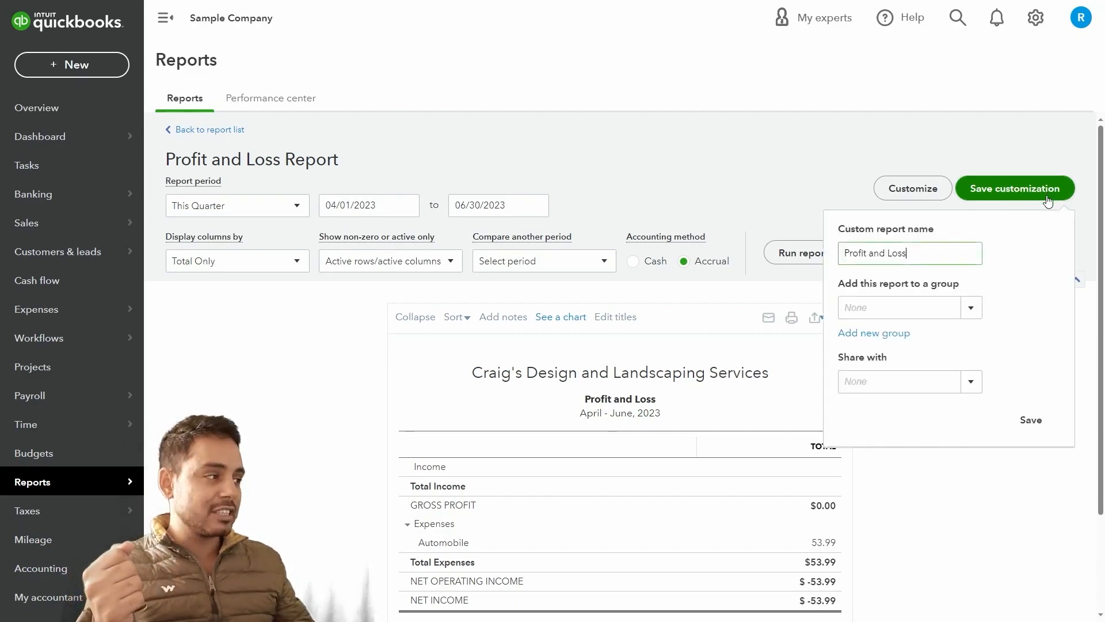
pyautogui.click(947, 254)
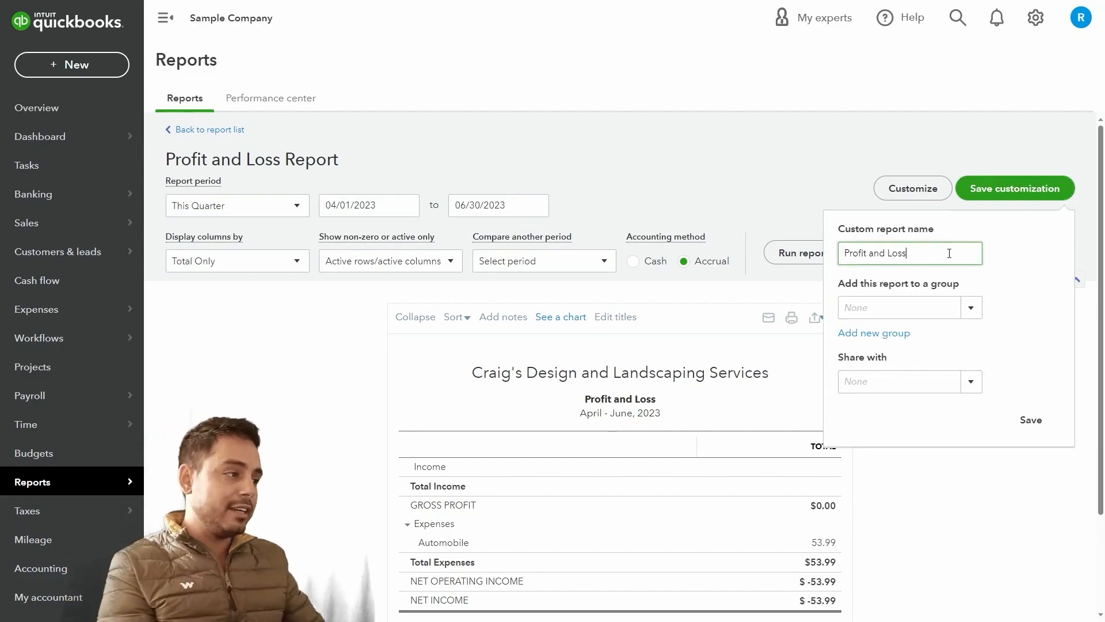
pyautogui.write('custom')
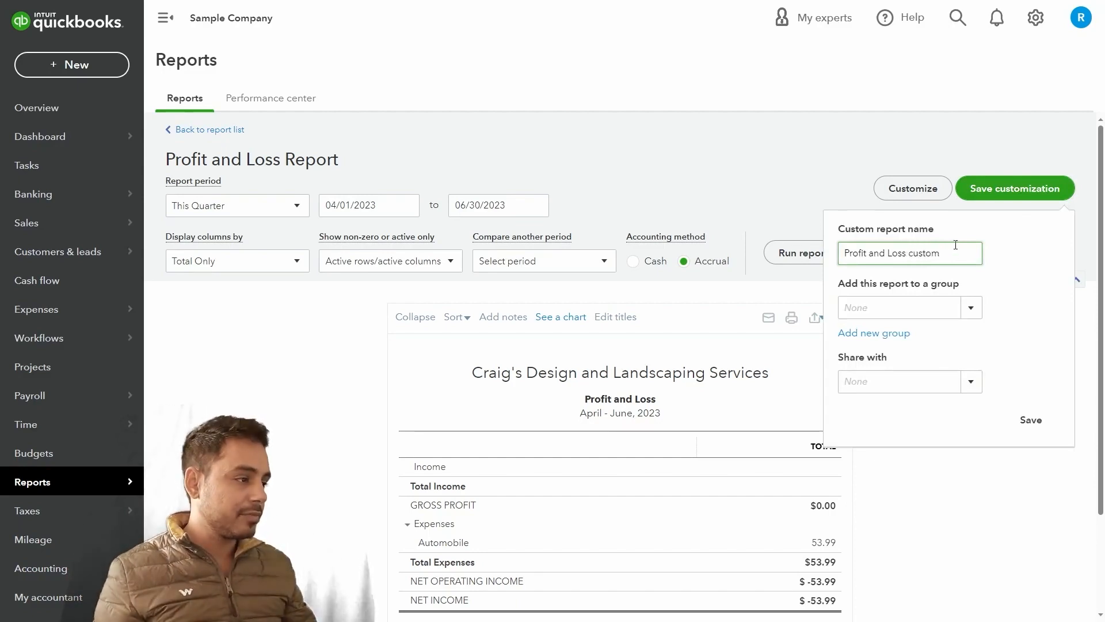
pyautogui.click(971, 307)
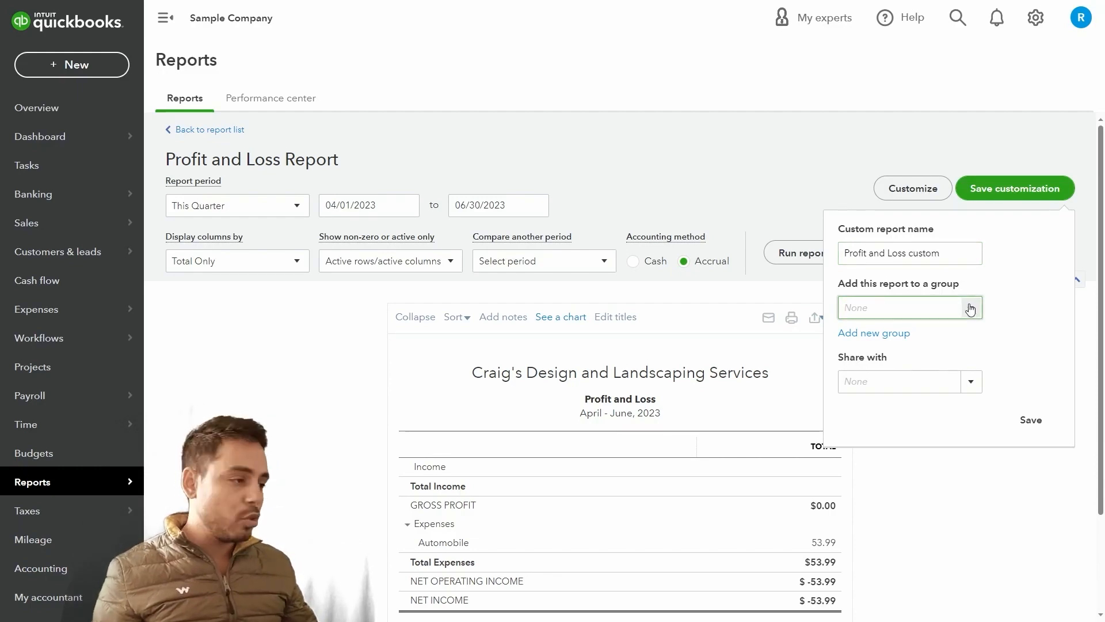
pyautogui.click(969, 381)
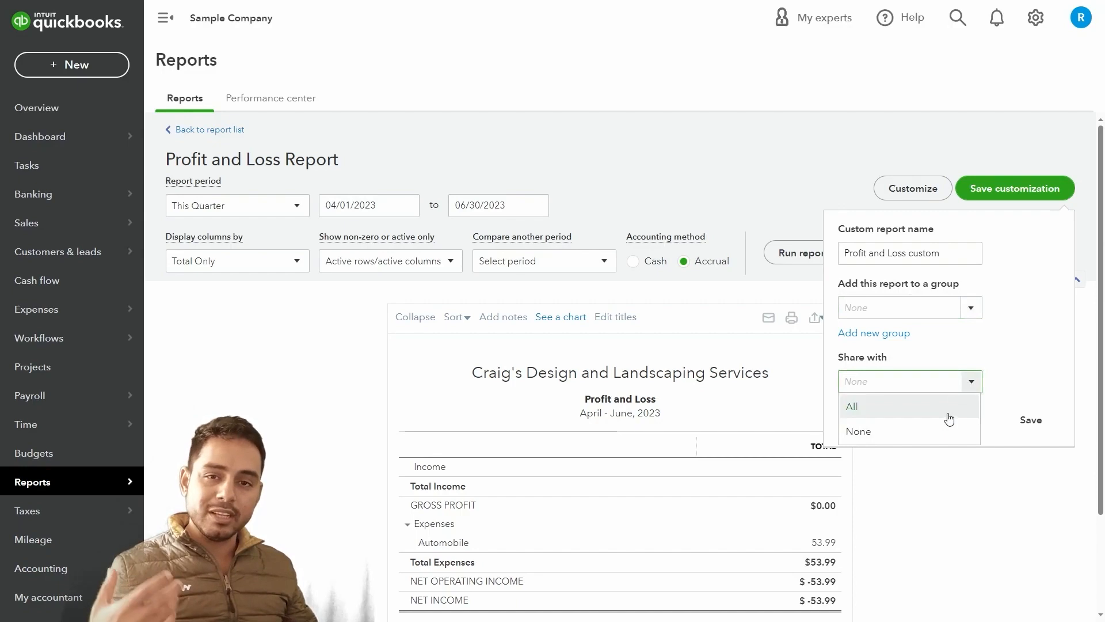
# Save the 'Profit and Loss custom' report without sharing it with anyone
pyautogui.click(1027, 395)
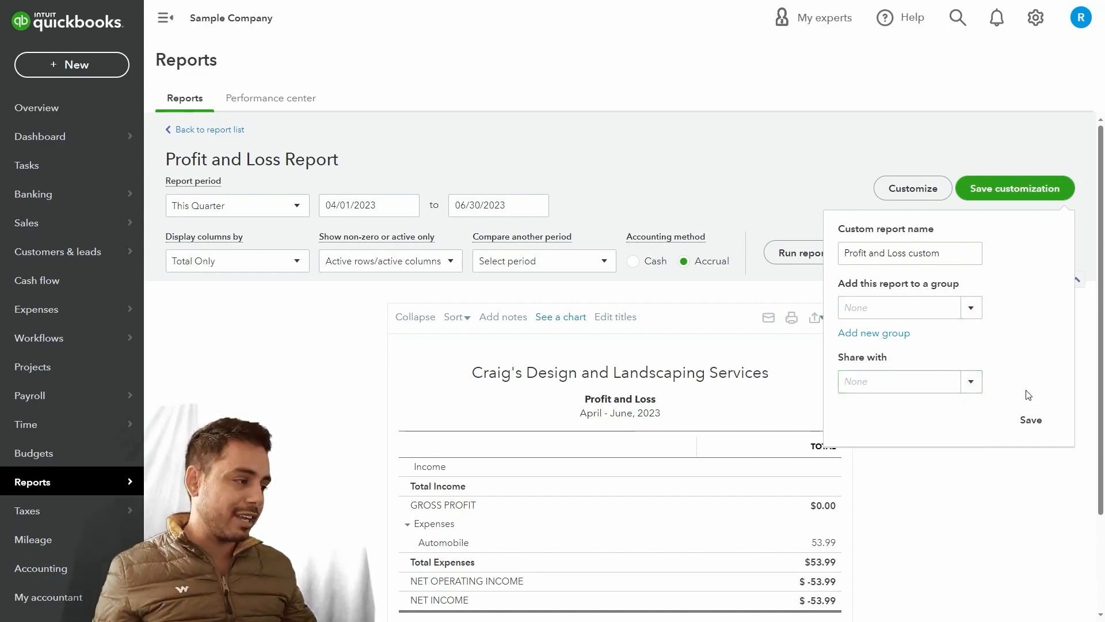
pyautogui.click(1032, 421)
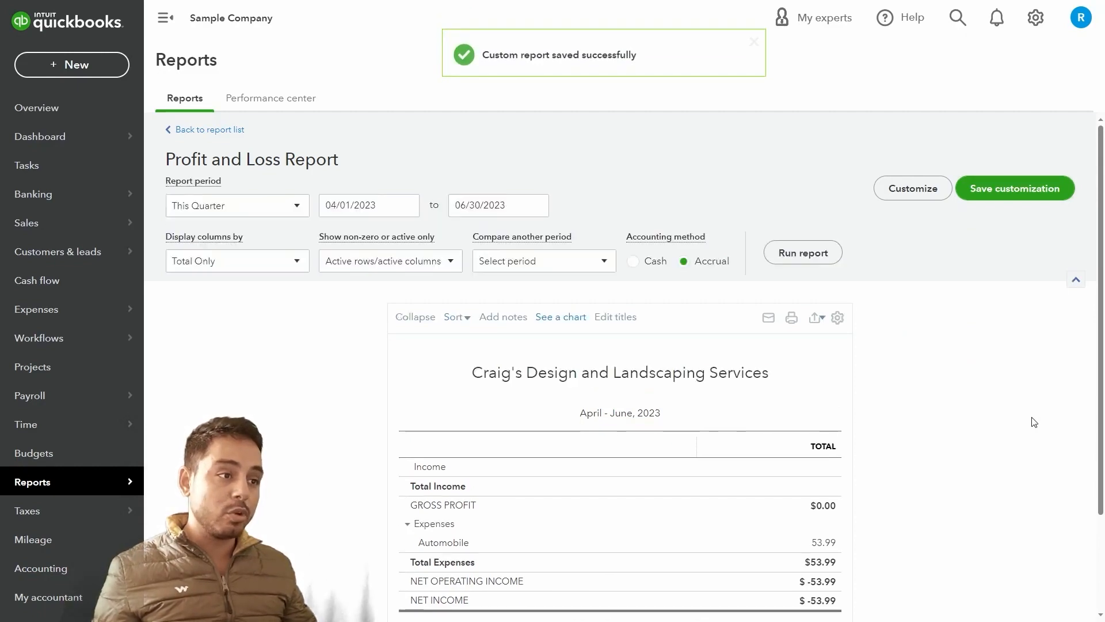
pyautogui.scroll(-1, 1031, 419)
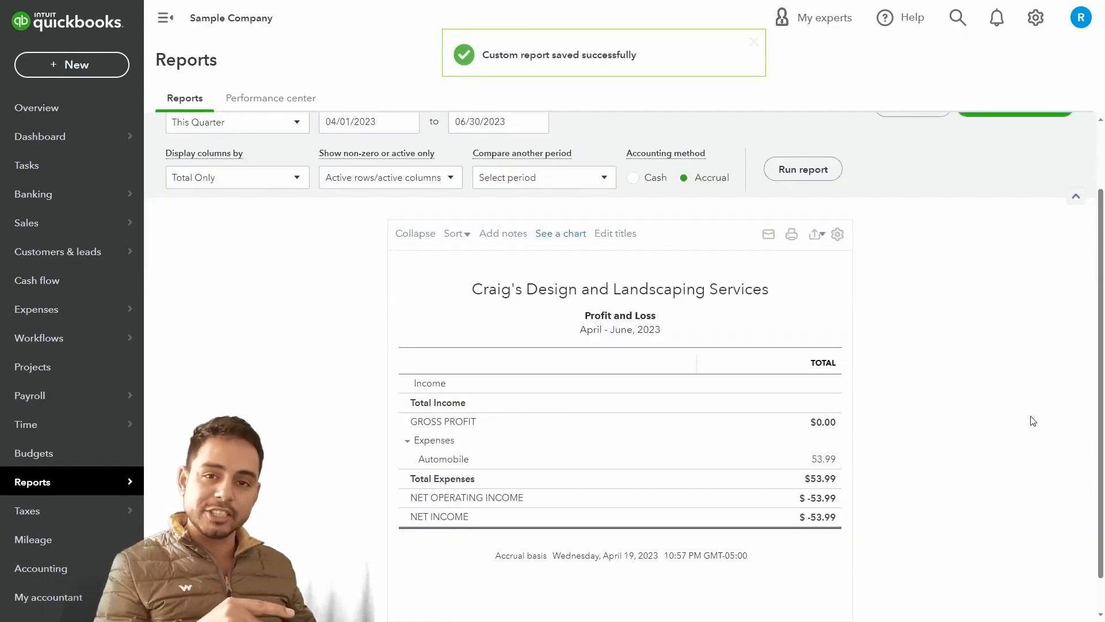
# Check that 'Profit and Loss custom' appears in the Custom reports list
pyautogui.moveTo(105, 490)
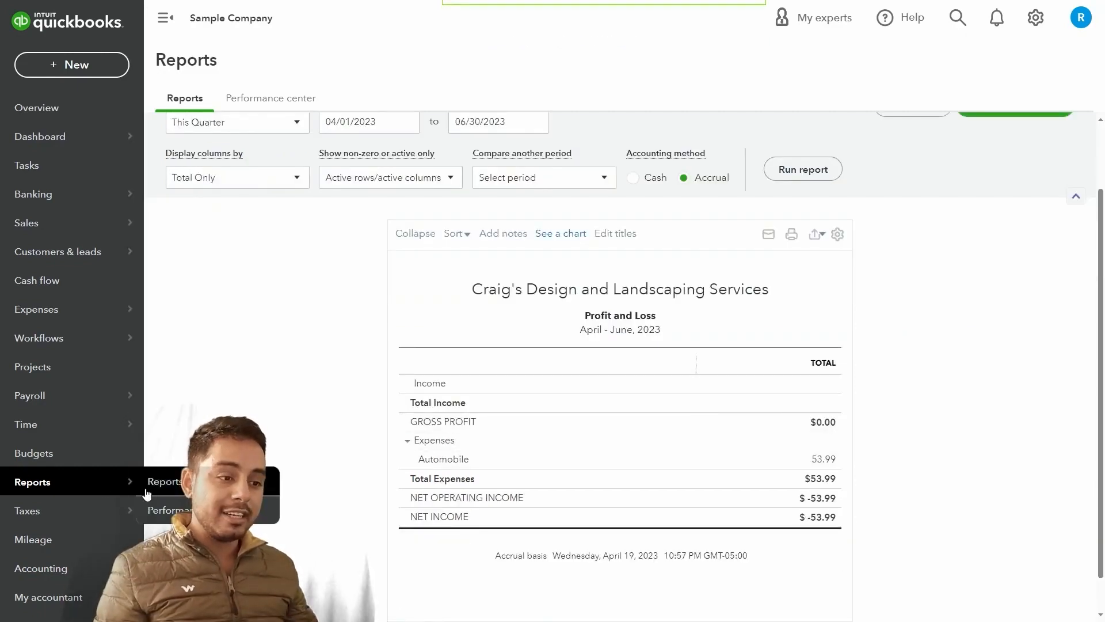
pyautogui.click(175, 484)
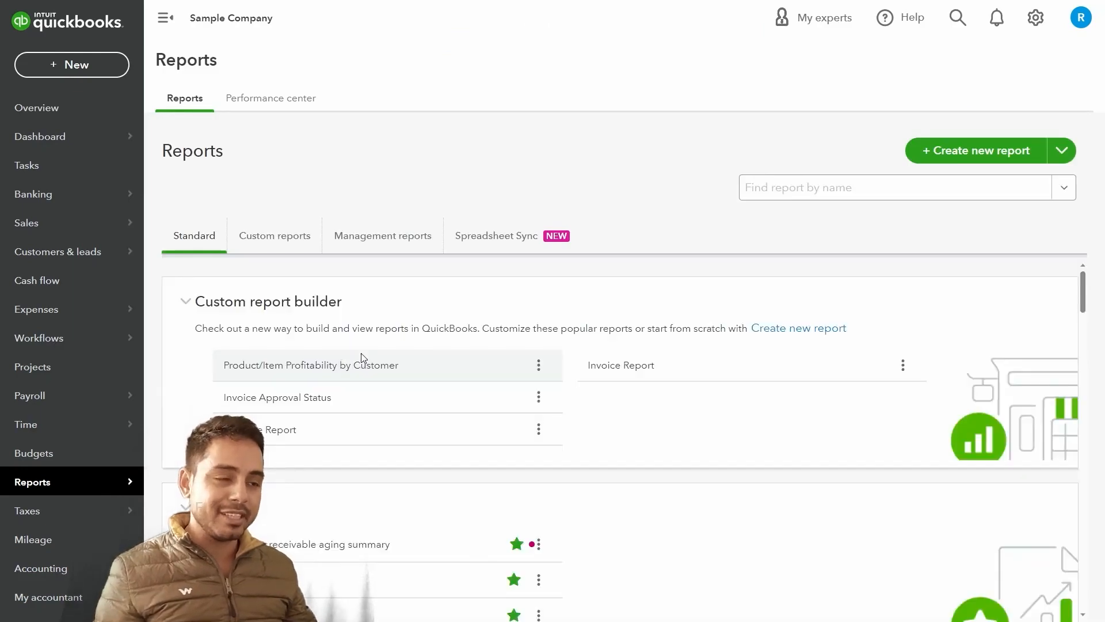
pyautogui.click(293, 247)
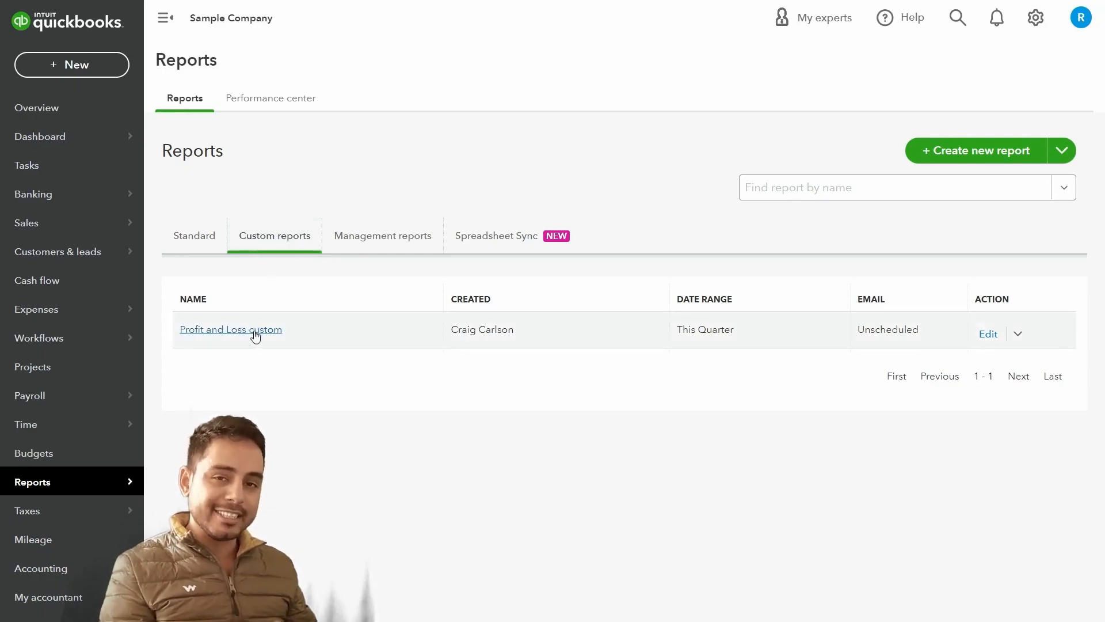
# Open the Balance Sheet report from the Business overview section of the standard reports
pyautogui.click(191, 247)
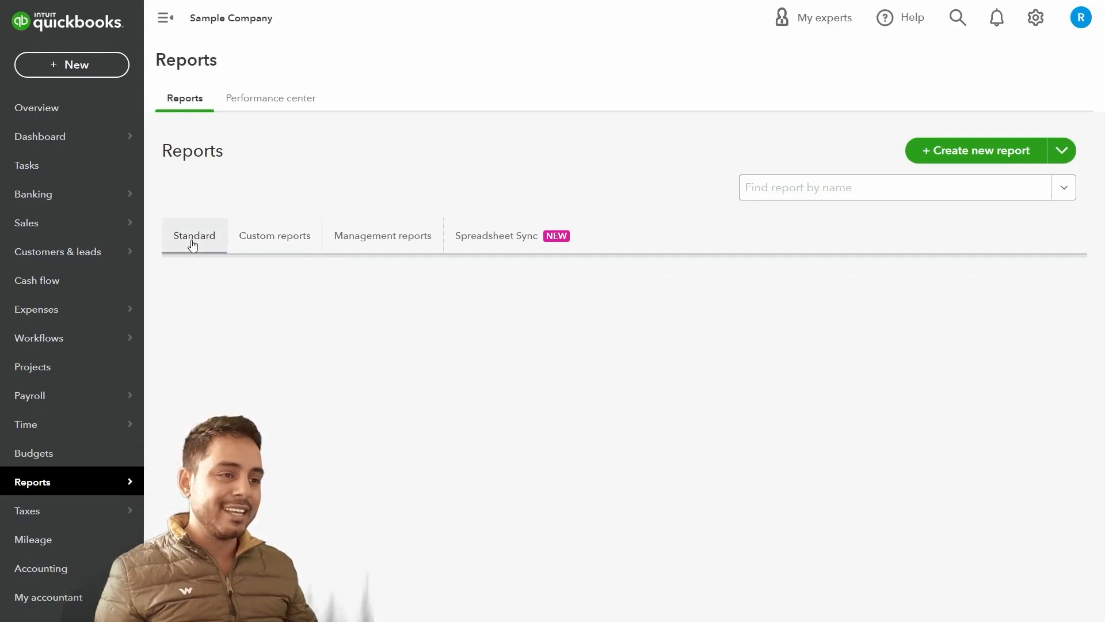
pyautogui.scroll(-4, 328, 337)
pyautogui.scroll(-4, 331, 340)
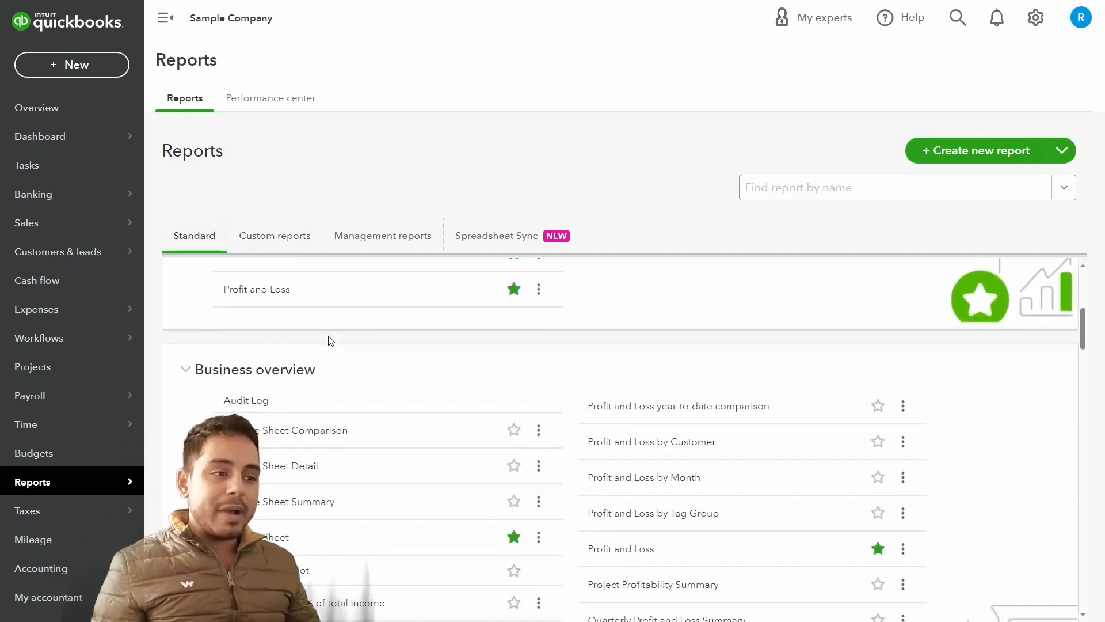
pyautogui.scroll(-2, 331, 340)
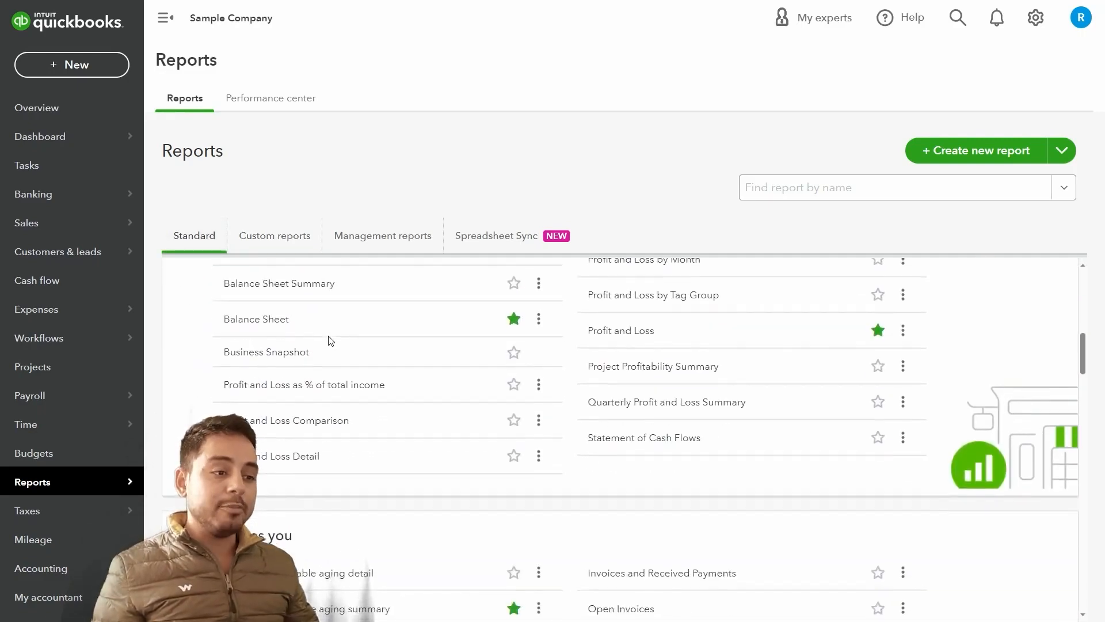
pyautogui.click(268, 321)
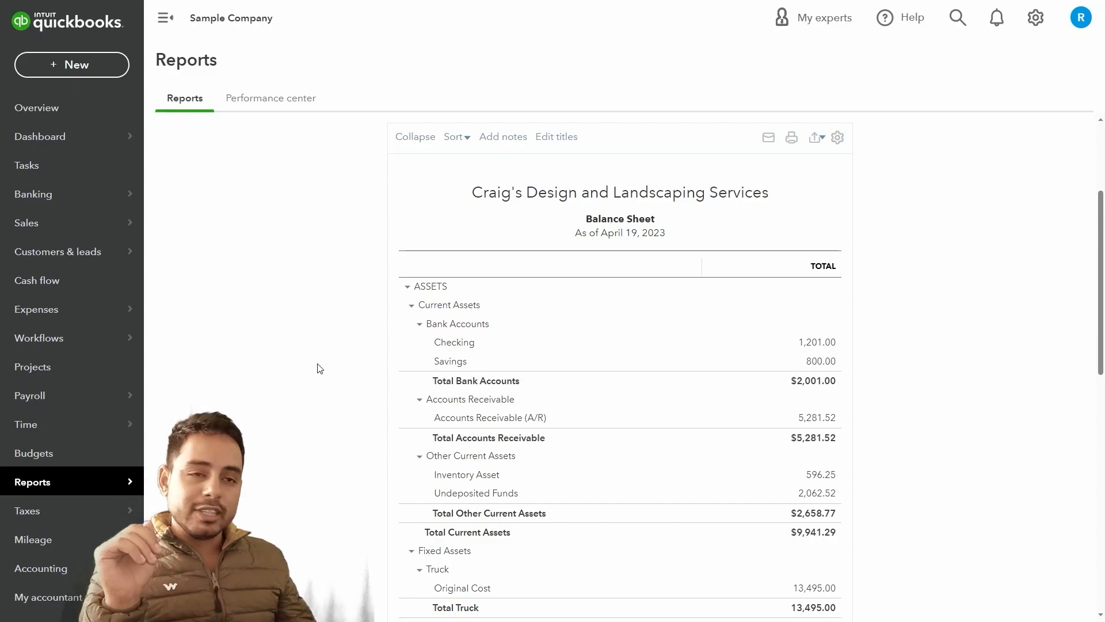
# Select the 'As of April 19, 2023' date line and briefly edit the report header titles
pyautogui.moveTo(571, 237); pyautogui.dragTo(674, 237)
pyautogui.click(667, 248)
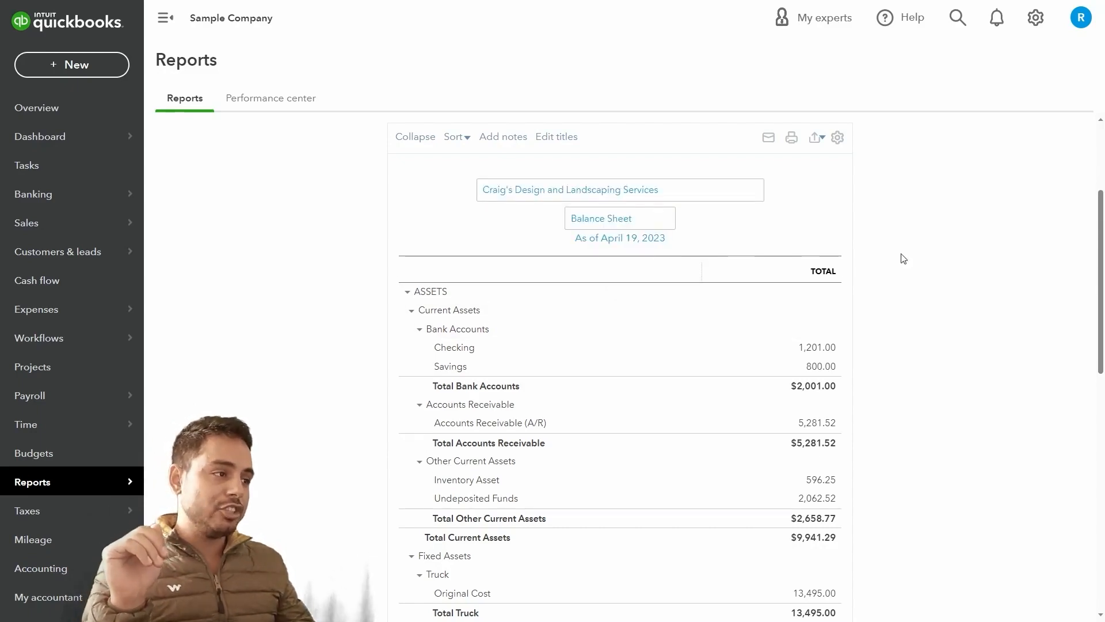
pyautogui.click(929, 255)
# Review the Balance Sheet's assets, liabilities and equity totals
pyautogui.scroll(-2, 869, 296)
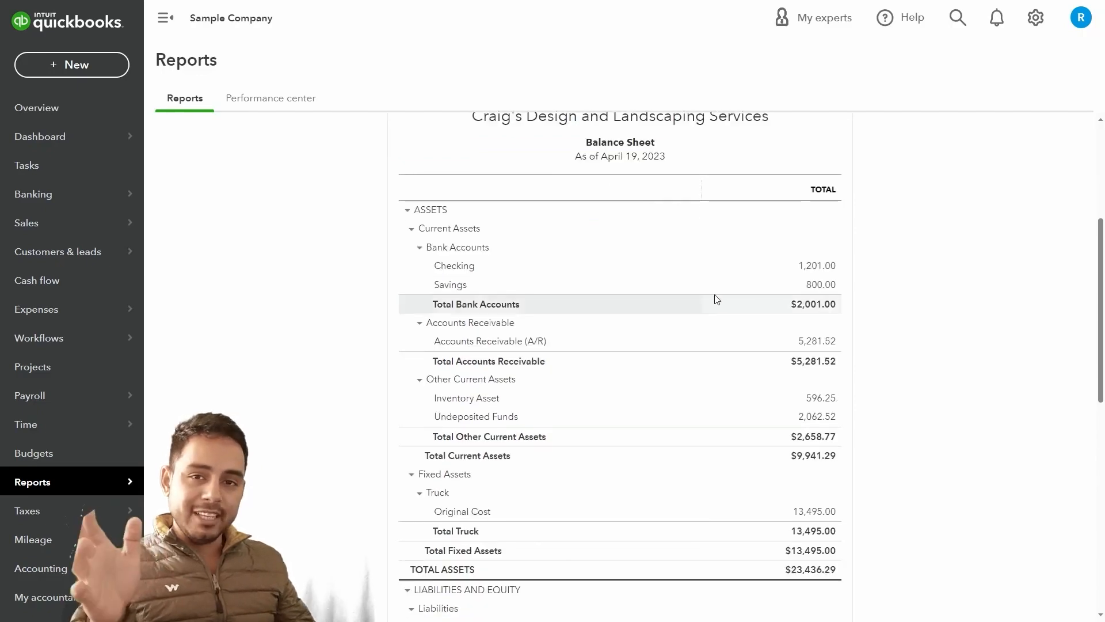
pyautogui.scroll(-10, 482, 346)
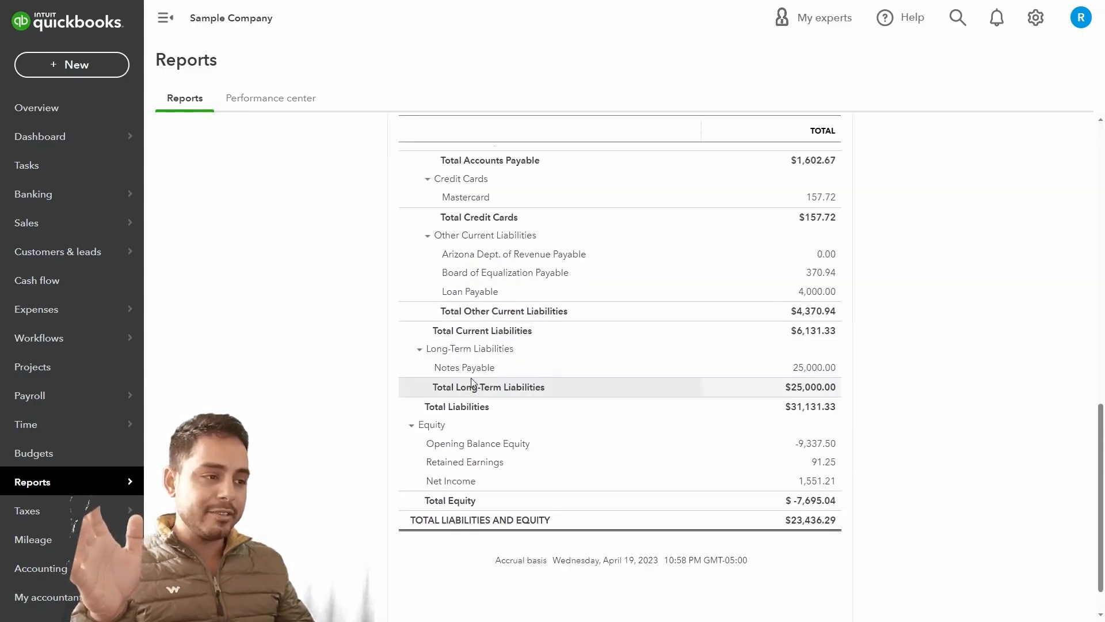
pyautogui.scroll(10, 471, 378)
pyautogui.scroll(2, 473, 377)
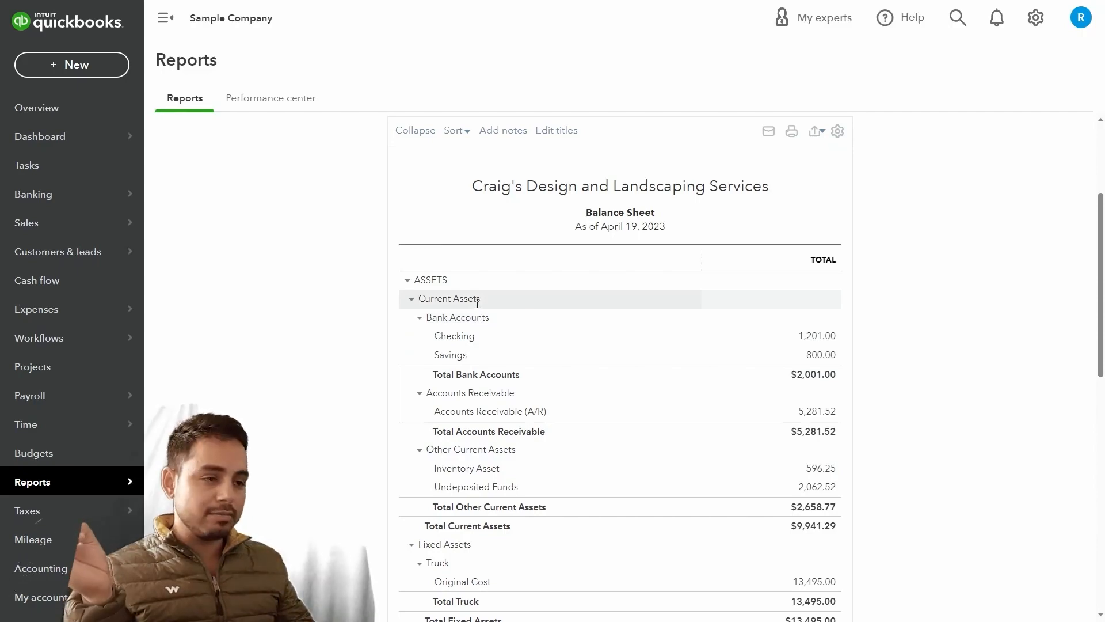
pyautogui.scroll(-3, 348, 382)
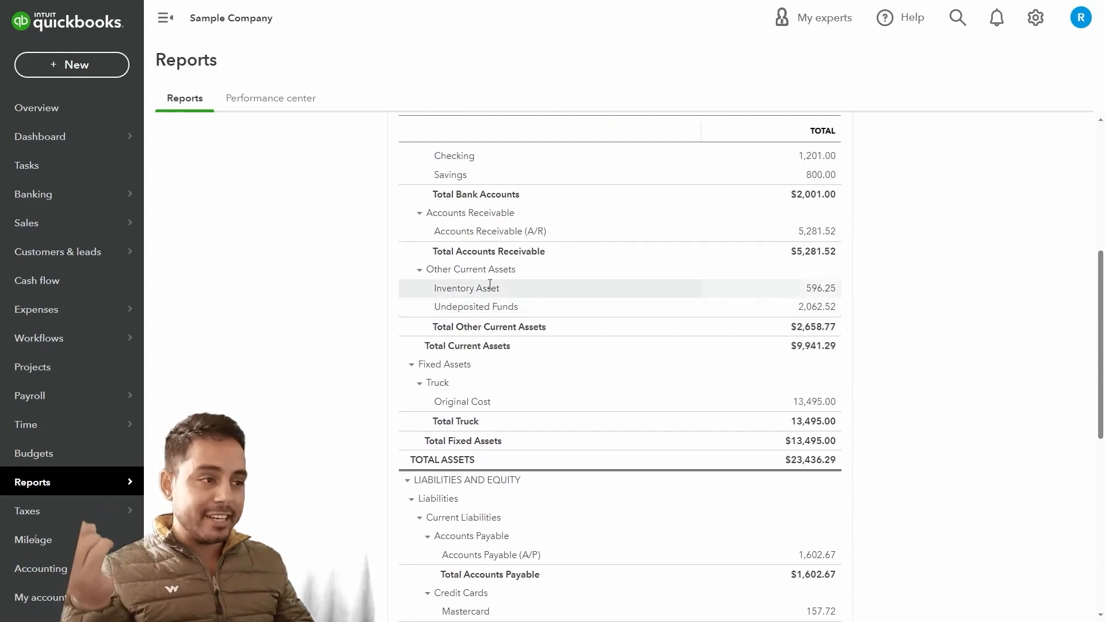
pyautogui.scroll(2, 490, 283)
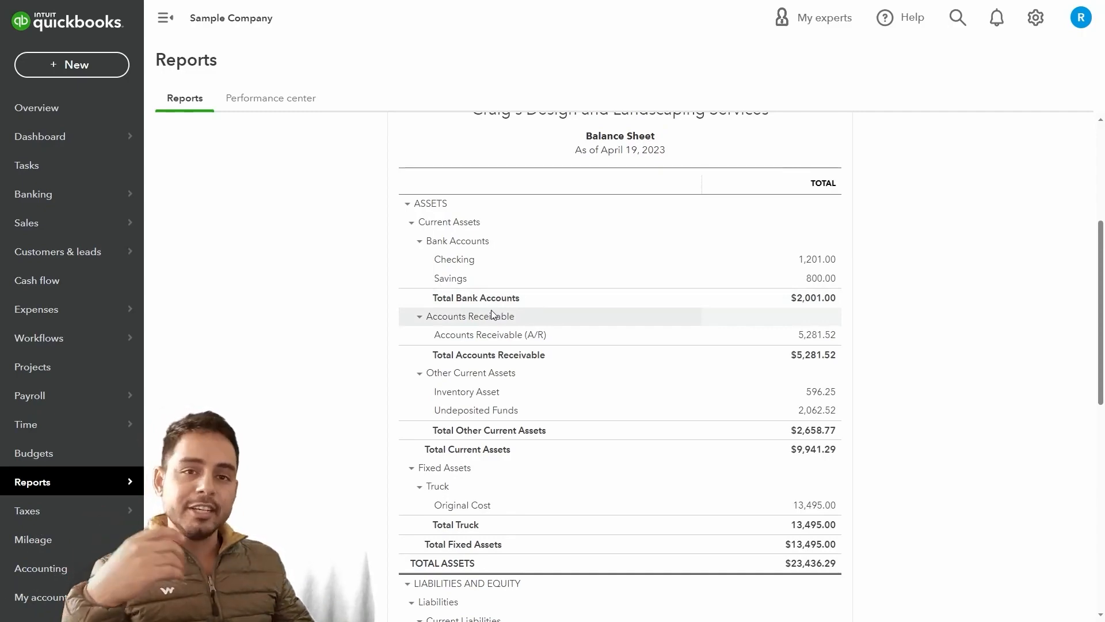
pyautogui.scroll(-4, 353, 391)
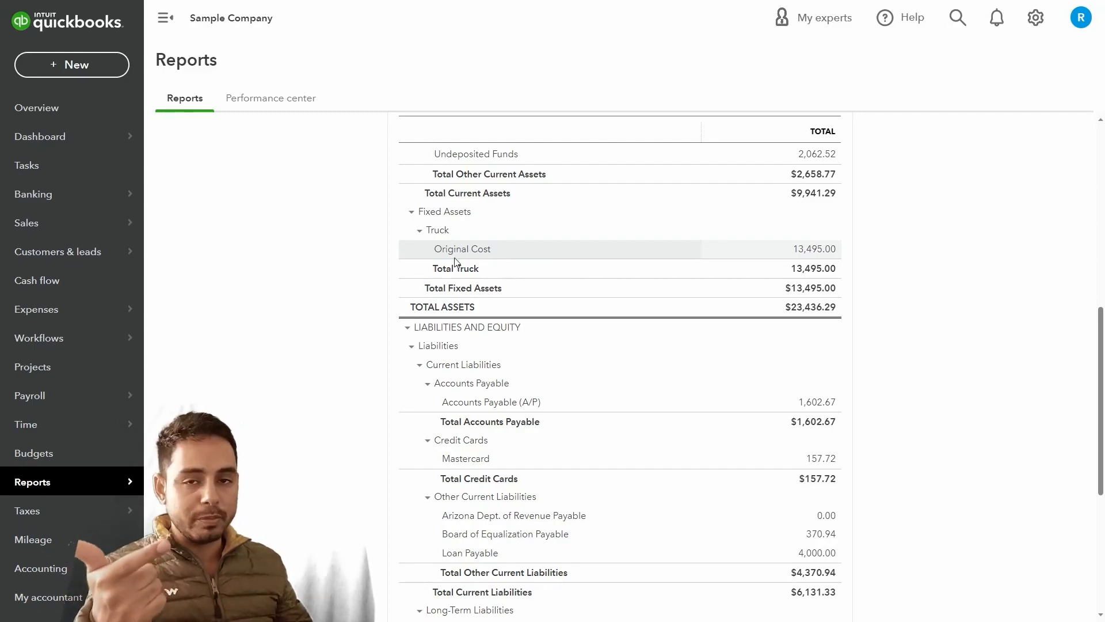
pyautogui.scroll(-3, 342, 365)
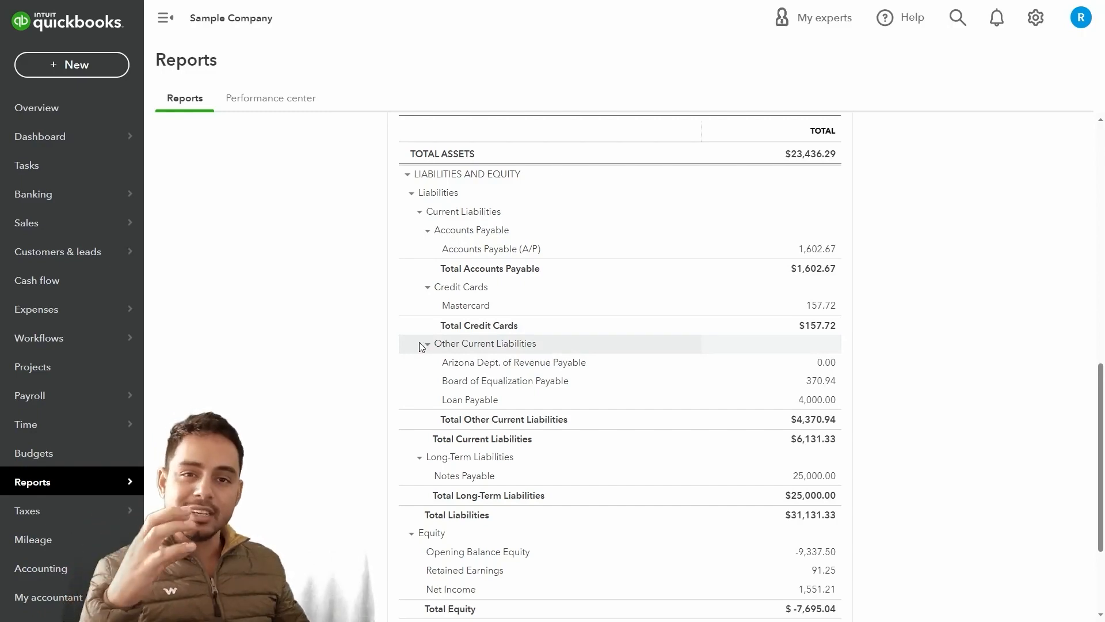
pyautogui.scroll(-3, 420, 344)
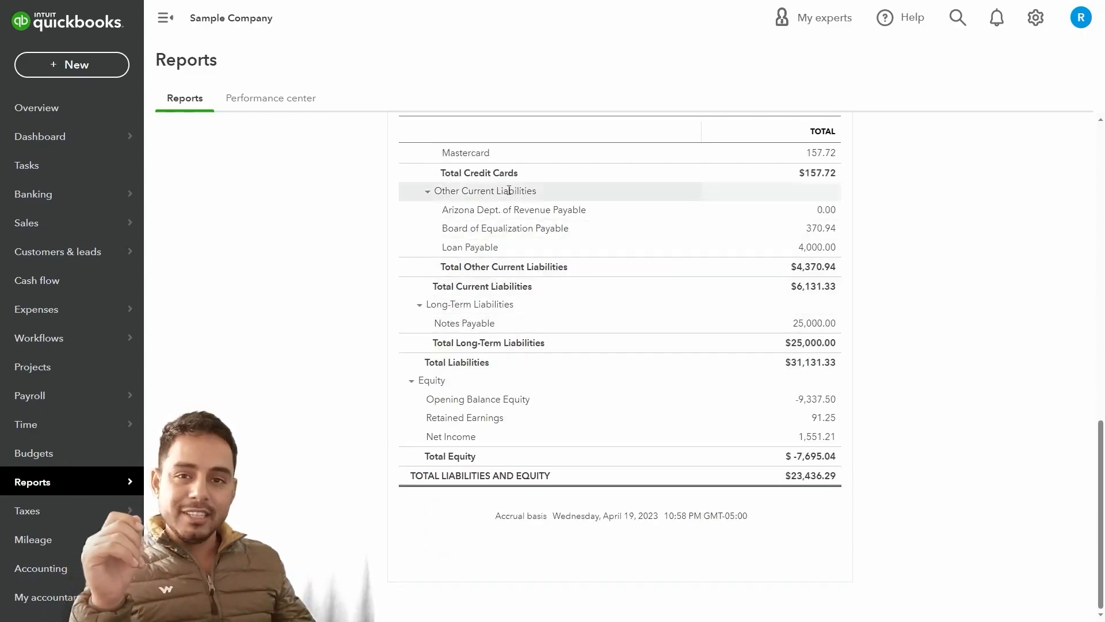
pyautogui.scroll(1, 343, 333)
pyautogui.scroll(-1, 346, 335)
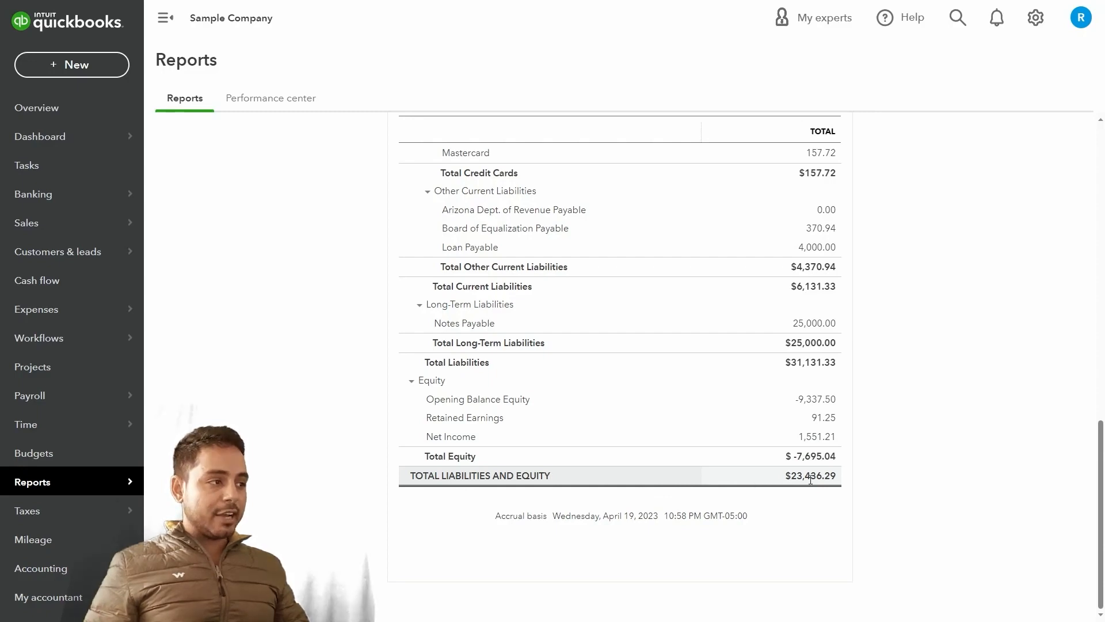
pyautogui.scroll(4, 809, 479)
pyautogui.scroll(1, 811, 485)
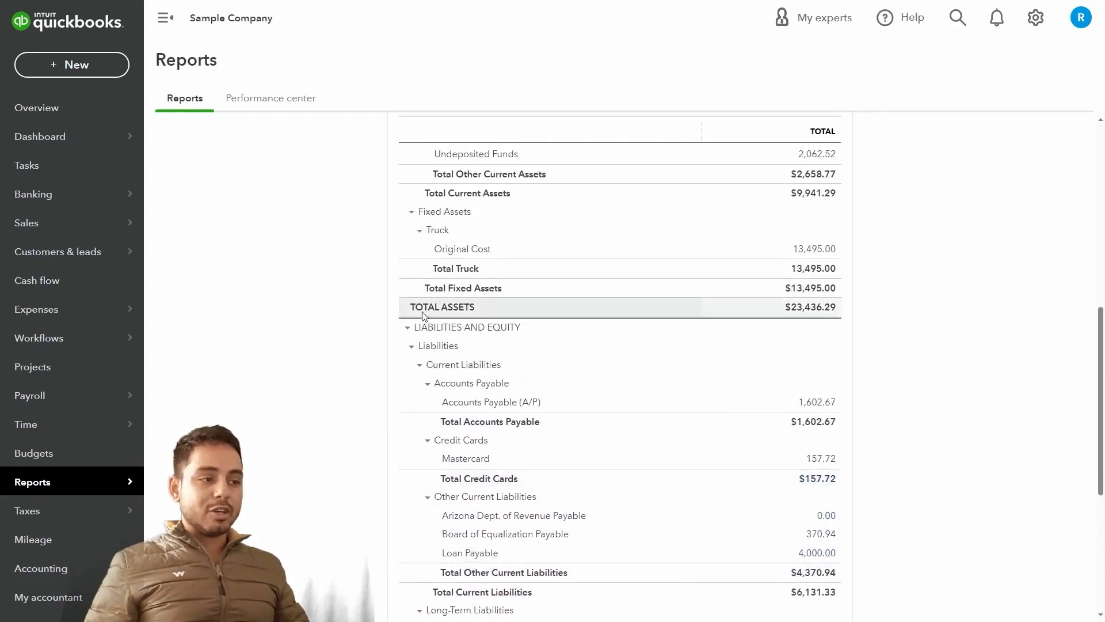
pyautogui.scroll(-4, 883, 403)
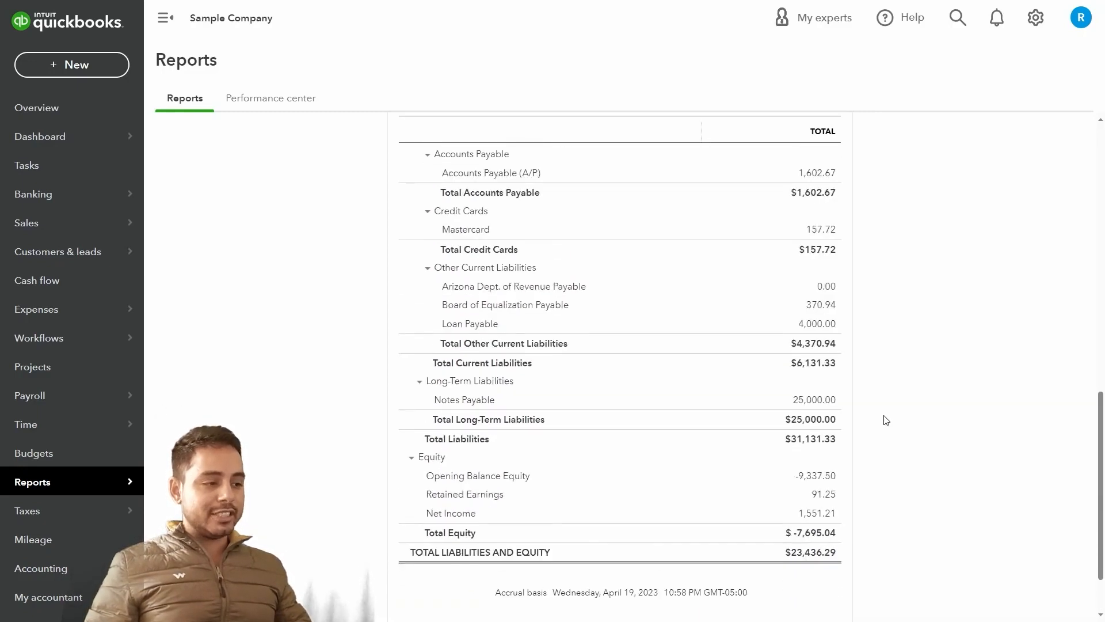
pyautogui.scroll(10, 886, 422)
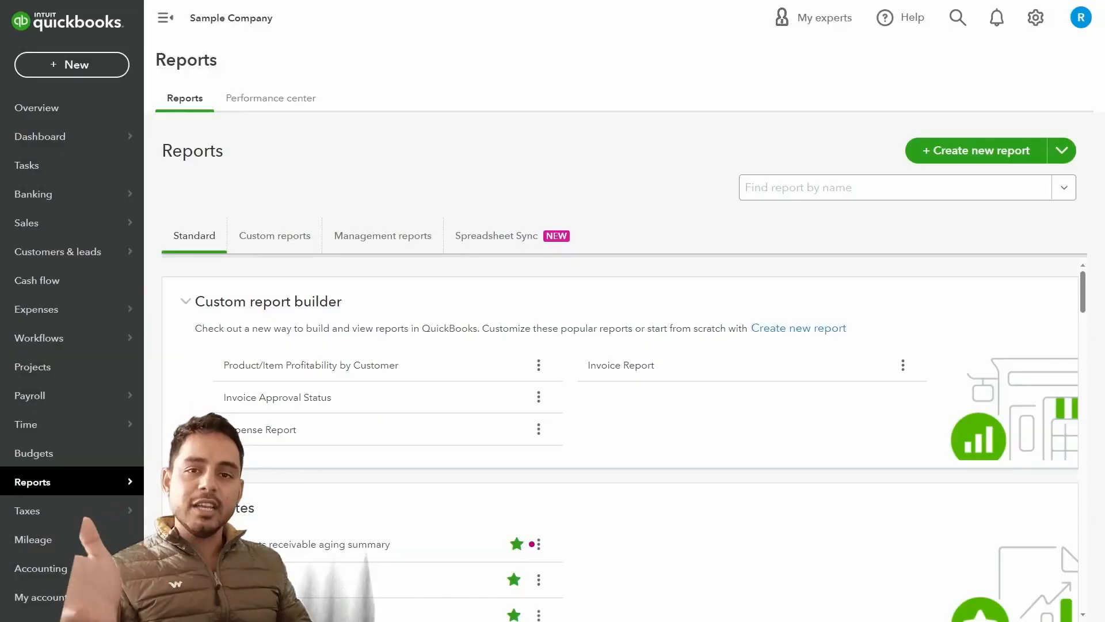
pyautogui.scroll(-2, 621, 437)
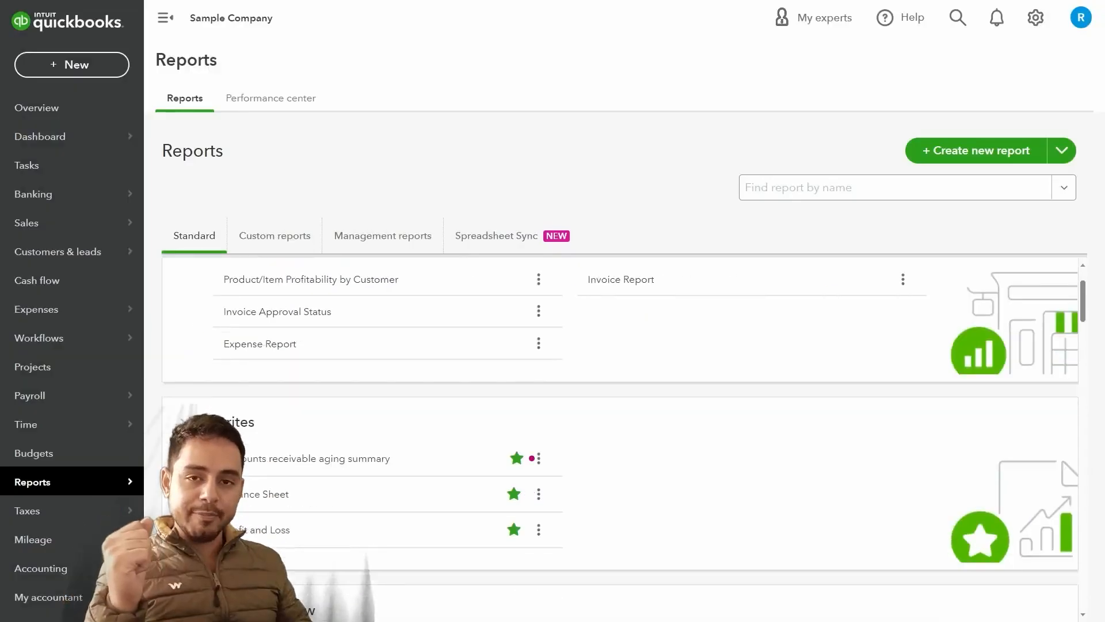
pyautogui.scroll(-8, 437, 452)
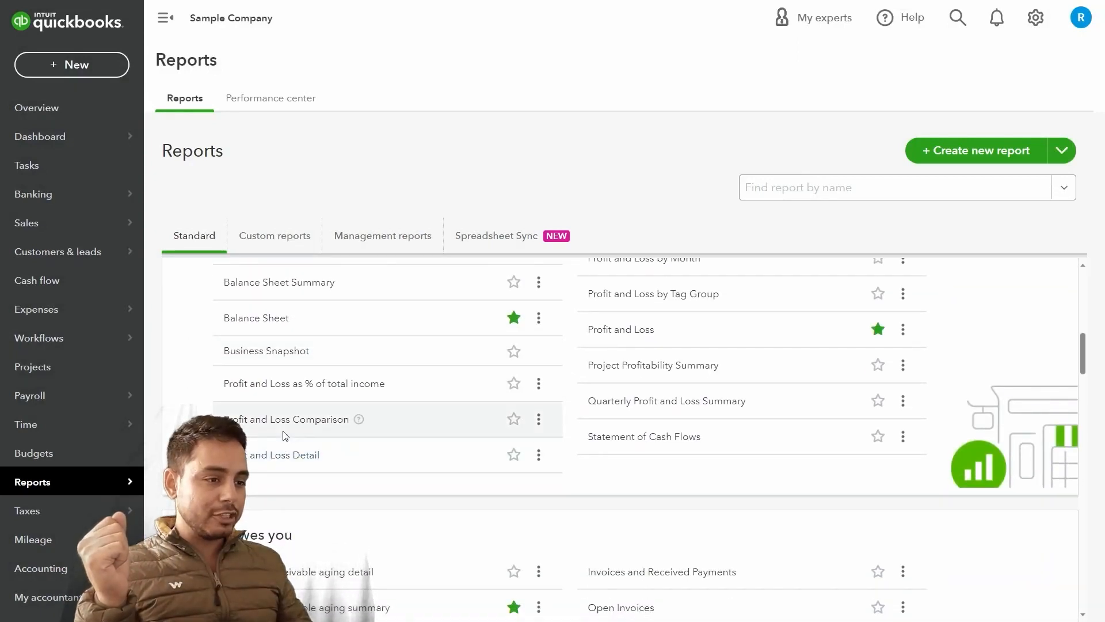
# Review the Statement of Cash Flows for January 1–April 19, 2023, then return to the report list
pyautogui.click(672, 442)
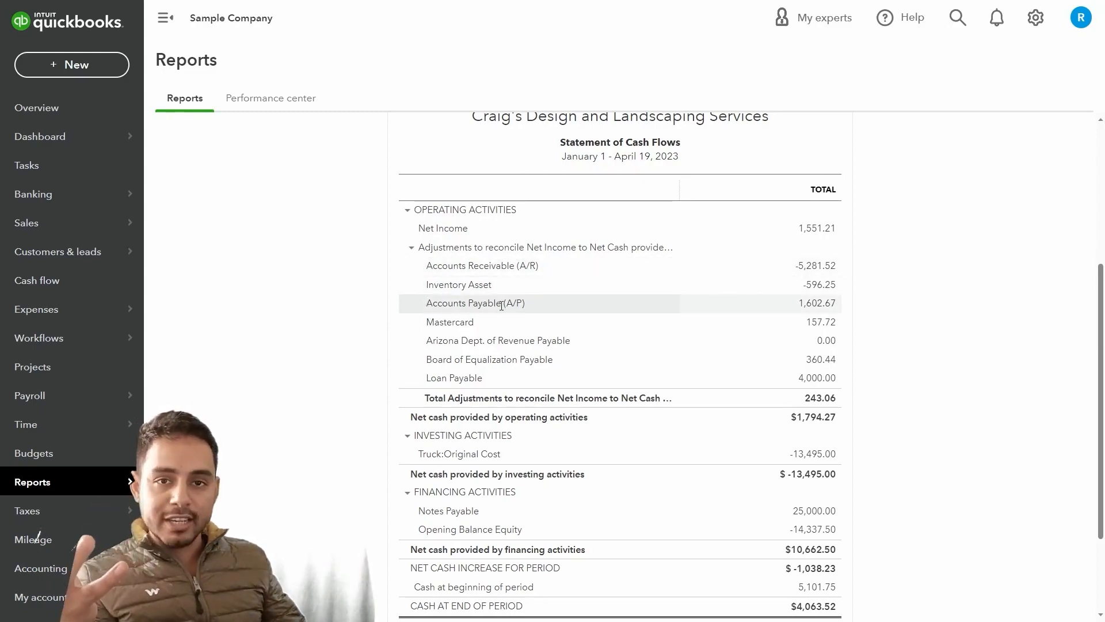
pyautogui.scroll(-2, 501, 306)
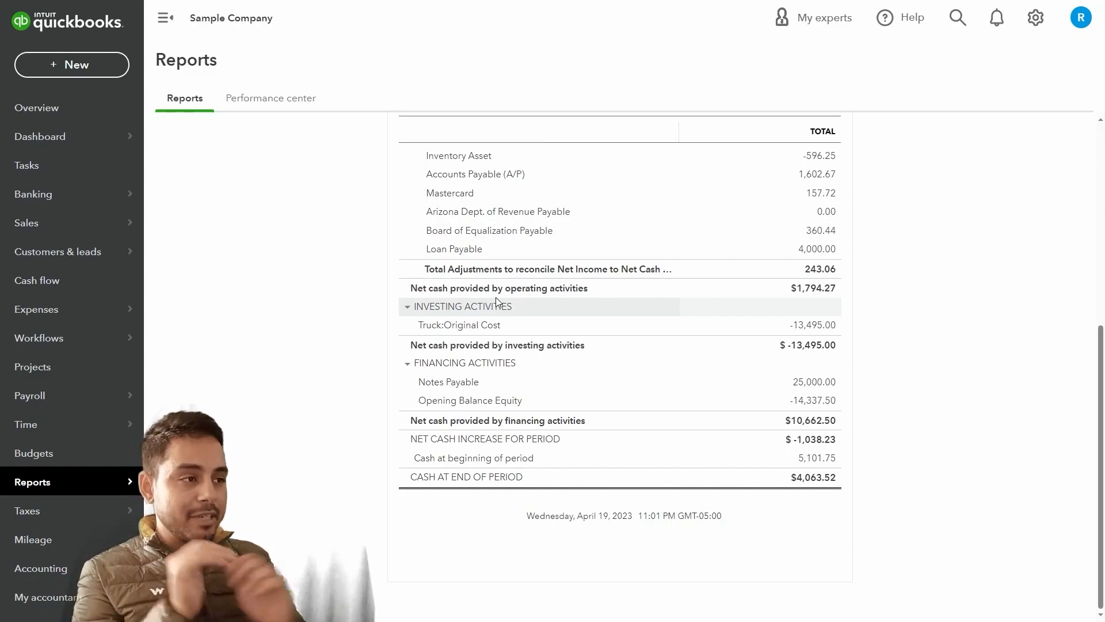
pyautogui.scroll(3, 496, 297)
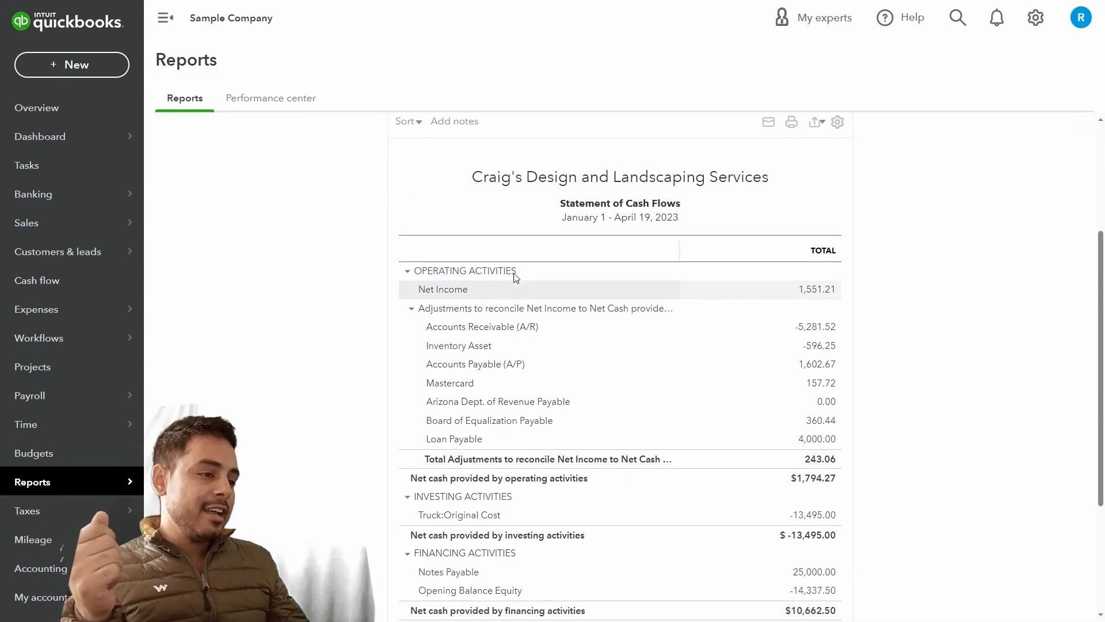
pyautogui.scroll(-3, 506, 282)
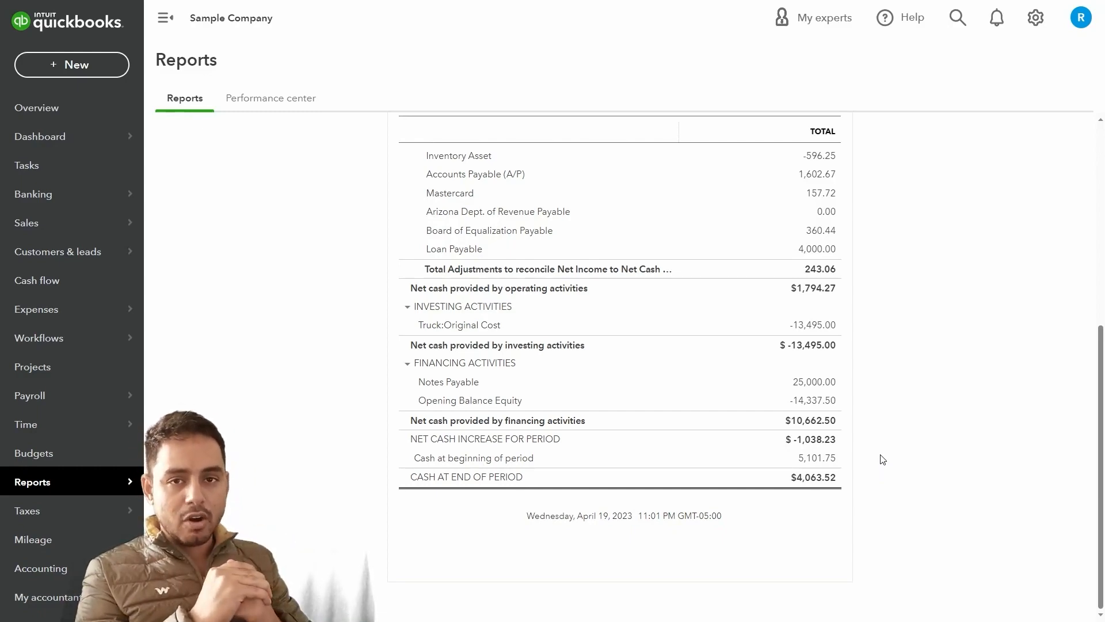
pyautogui.scroll(10, 883, 460)
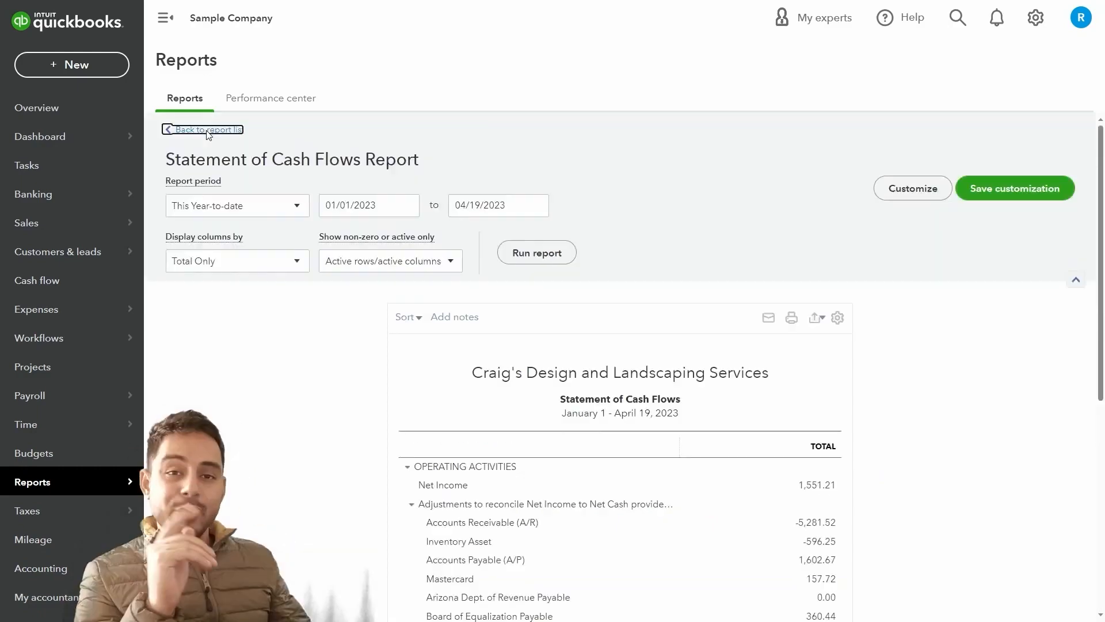
pyautogui.click(204, 130)
# Open the Audit Log of recent sign-ins and edits from the Business overview reports
pyautogui.scroll(-3, 312, 336)
pyautogui.scroll(-2, 312, 336)
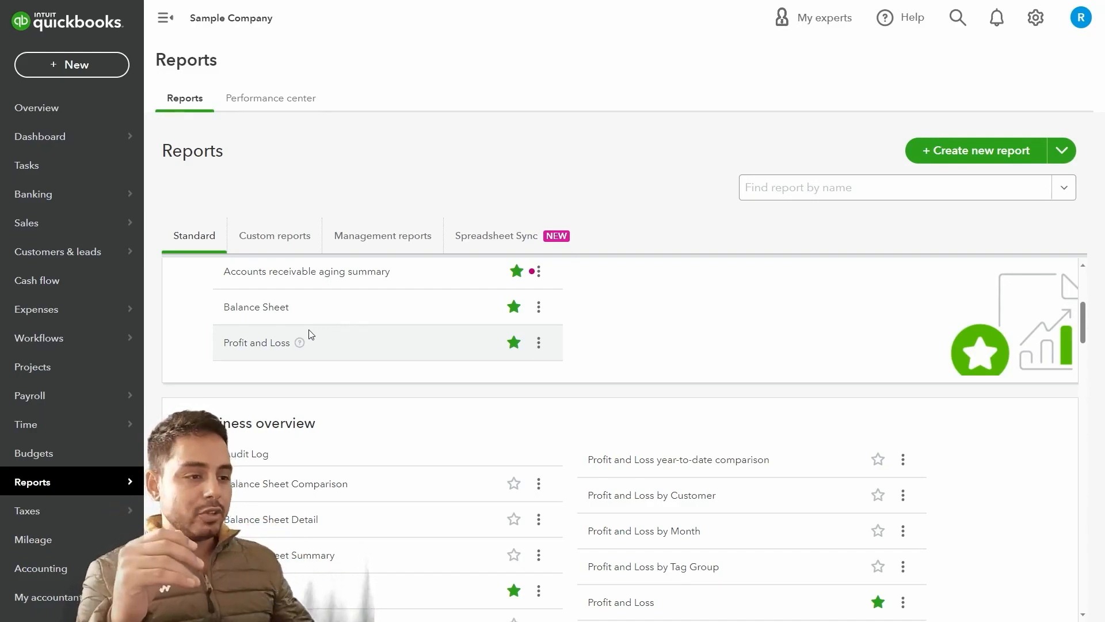
pyautogui.scroll(-3, 311, 336)
pyautogui.click(245, 291)
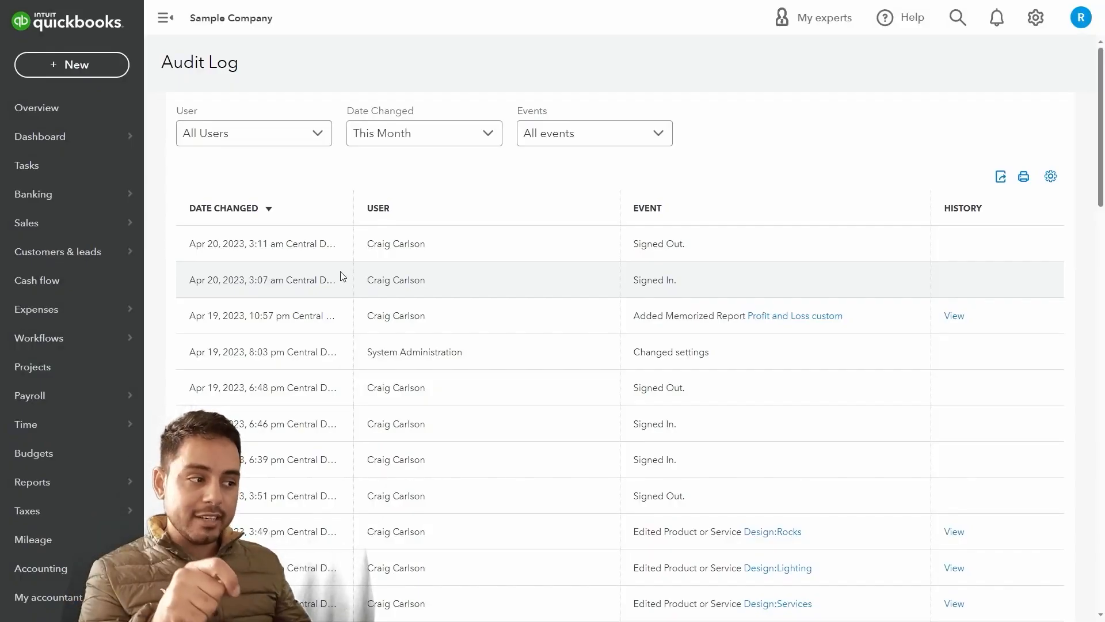
pyautogui.scroll(-6, 344, 277)
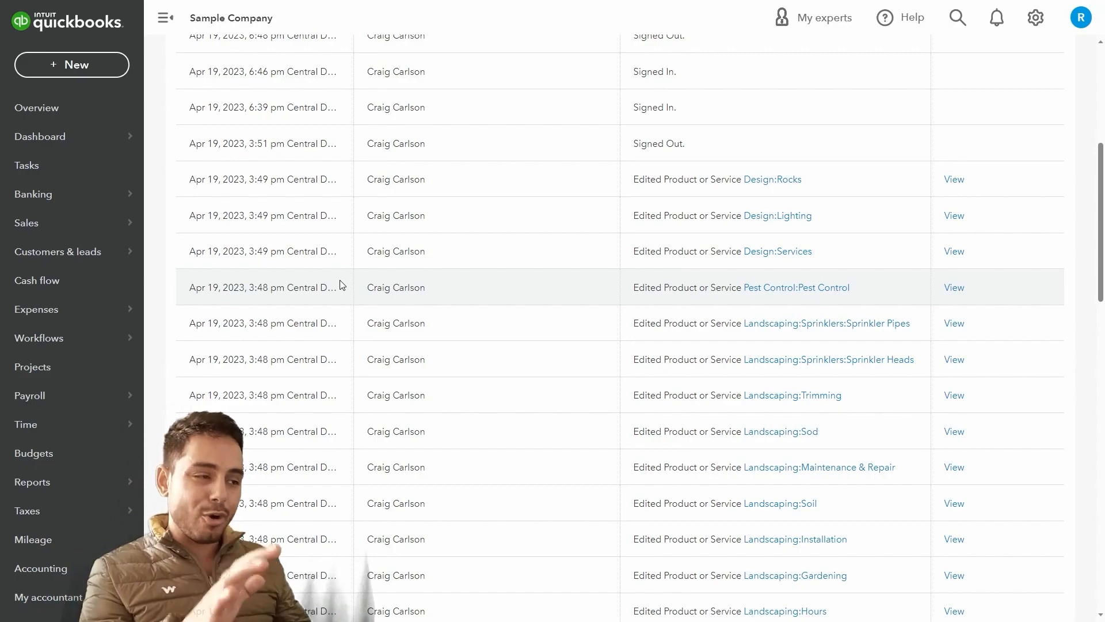
pyautogui.scroll(-5, 340, 284)
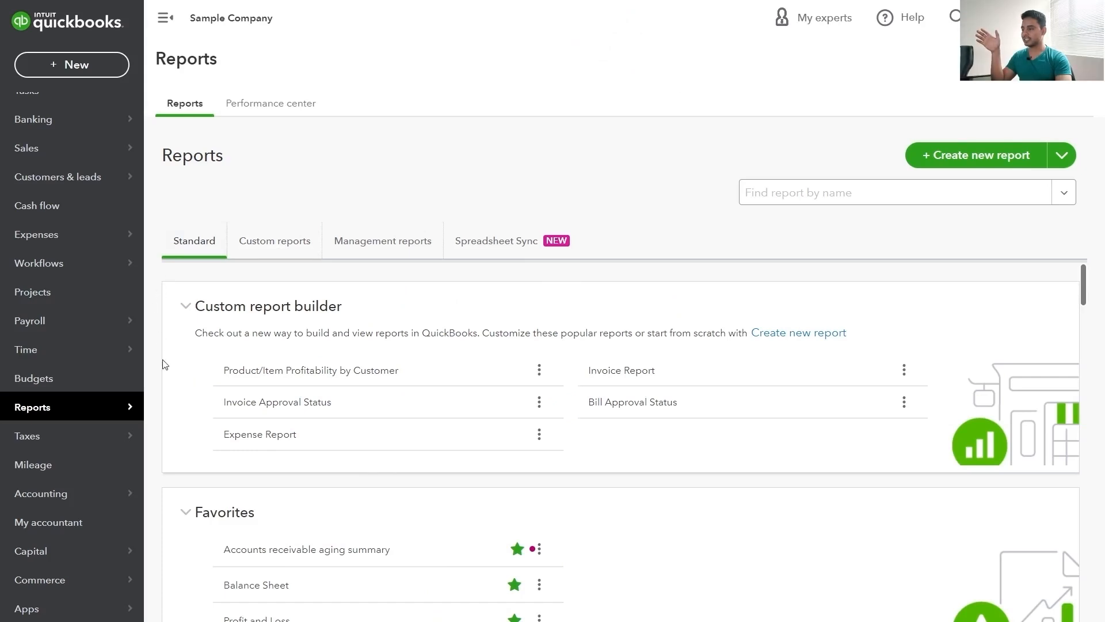
# Scroll the standard reports list down to the Who owes you section
pyautogui.scroll(-12, 180, 377)
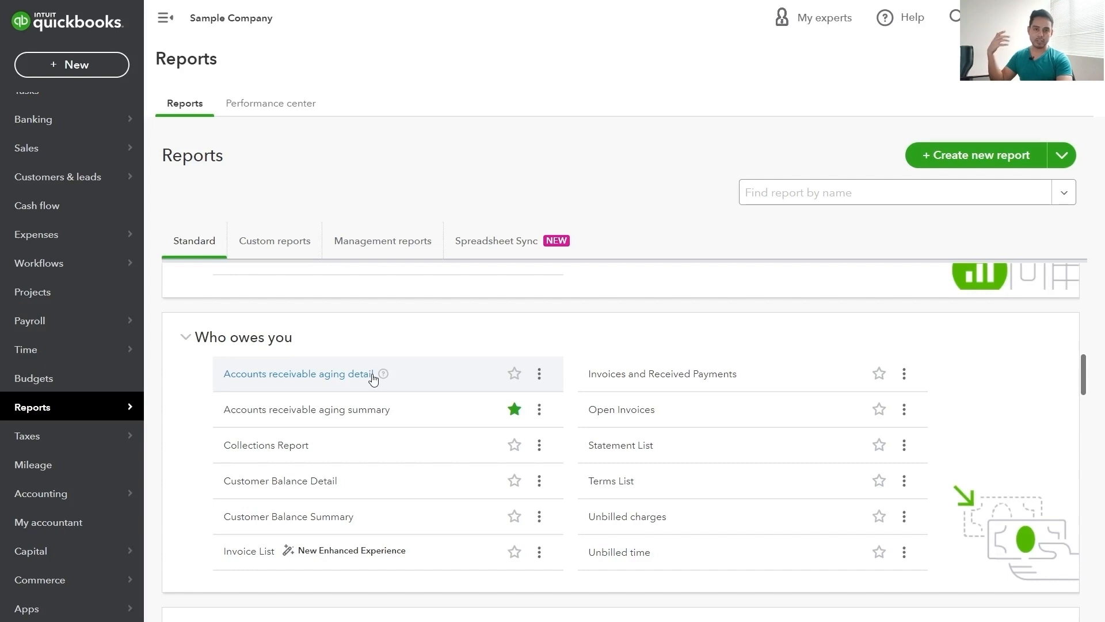
# Open the Accounts receivable aging summary, leaving the report period at Today (May 2, 2023)
pyautogui.click(289, 410)
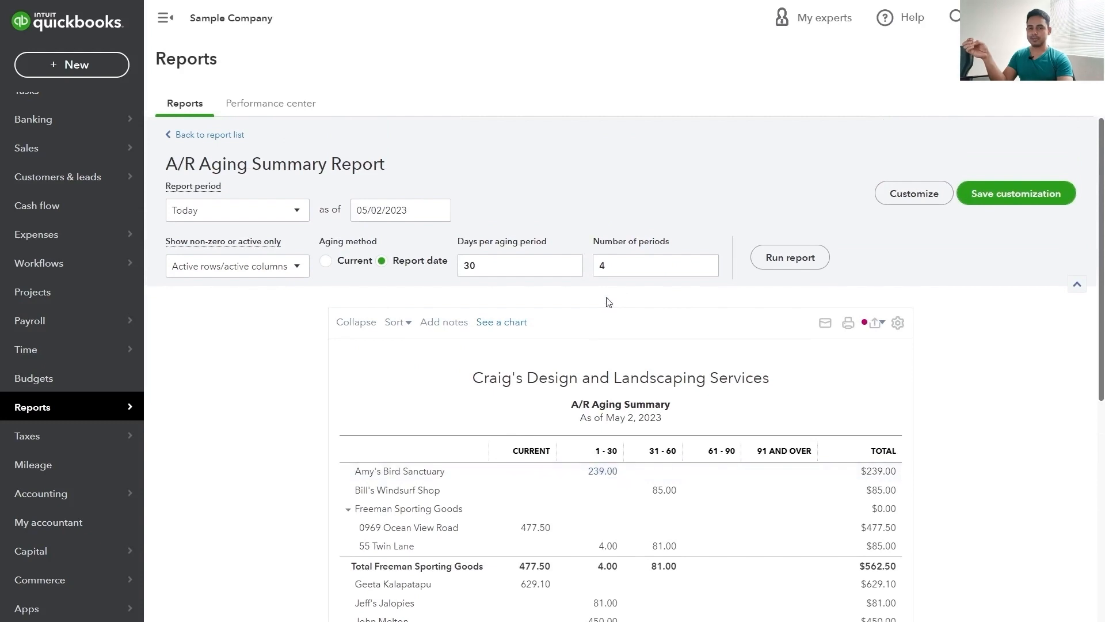
pyautogui.click(276, 217)
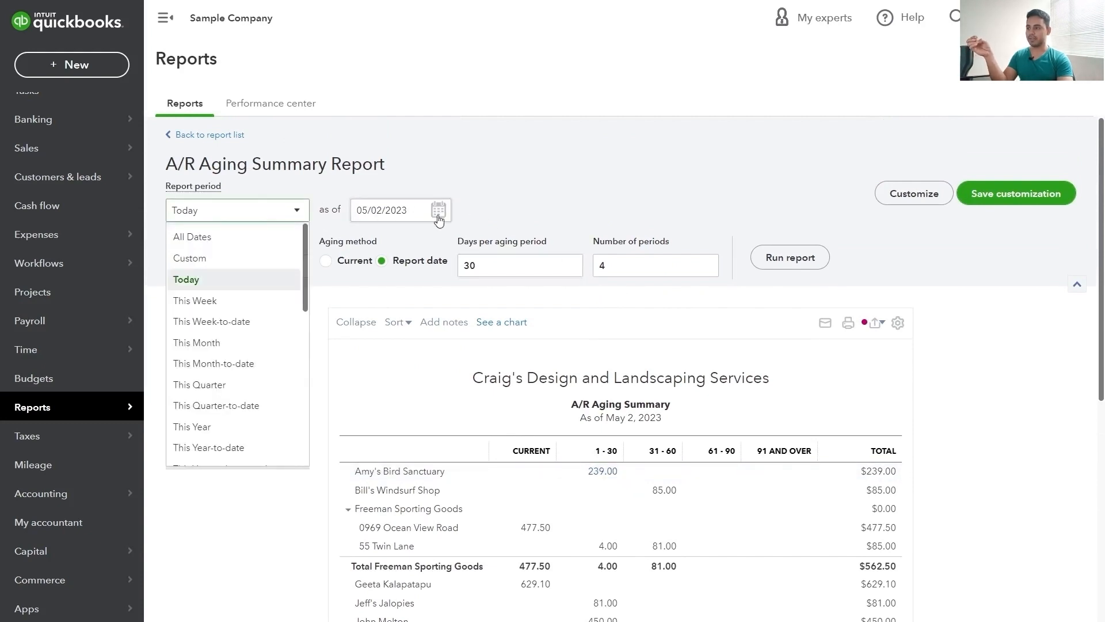
pyautogui.click(494, 188)
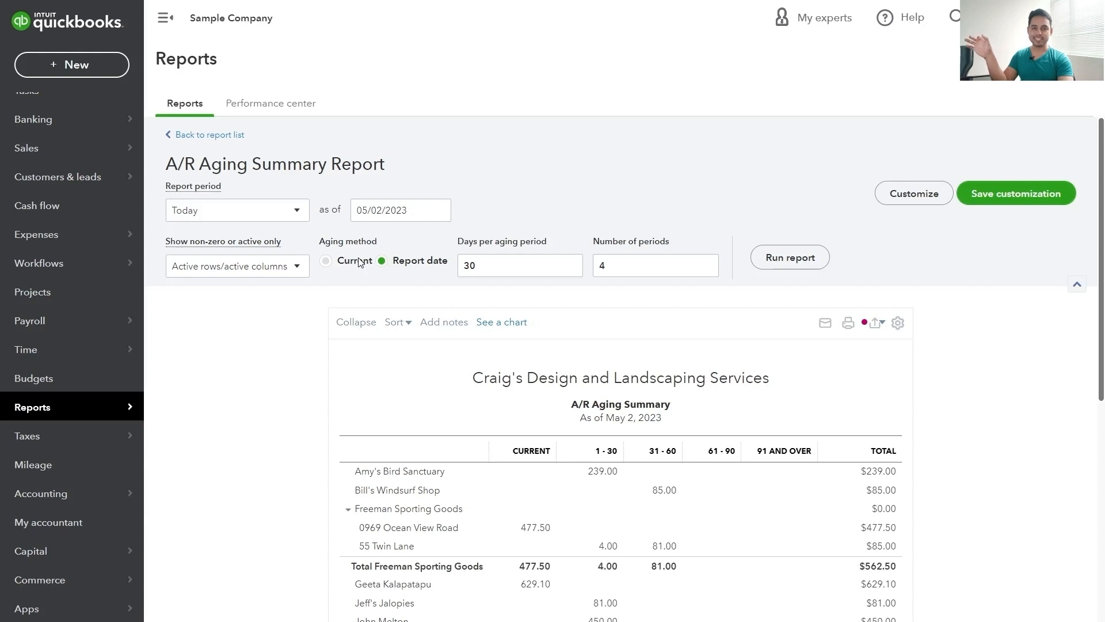
# Re-run the A/R Aging Summary with 15 days per aging period and 7 periods
pyautogui.doubleClick(480, 259)
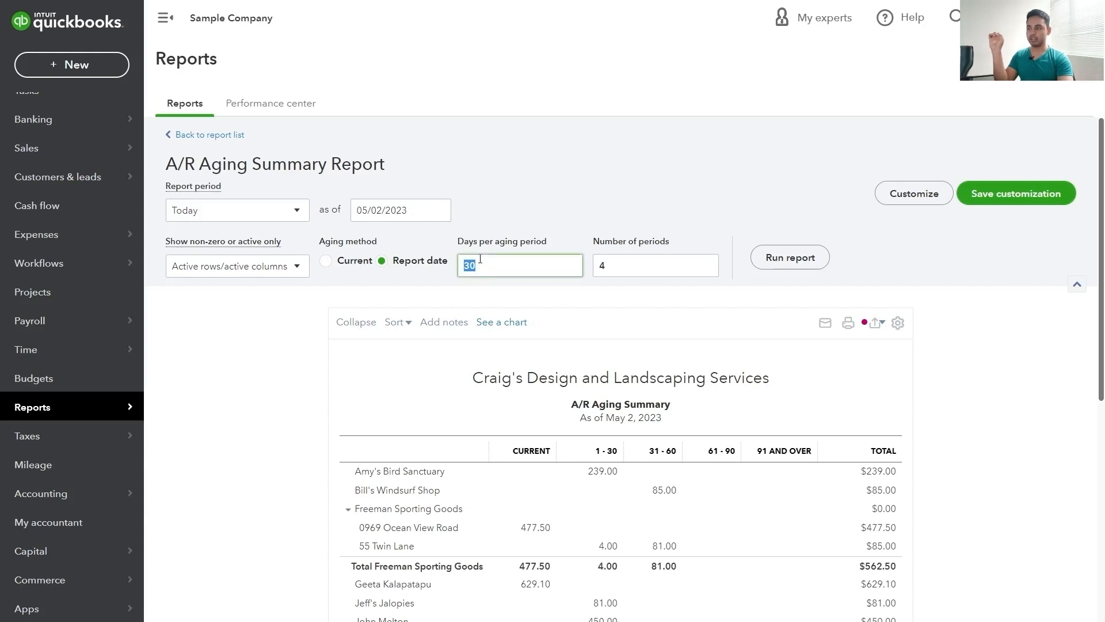
pyautogui.write('15')
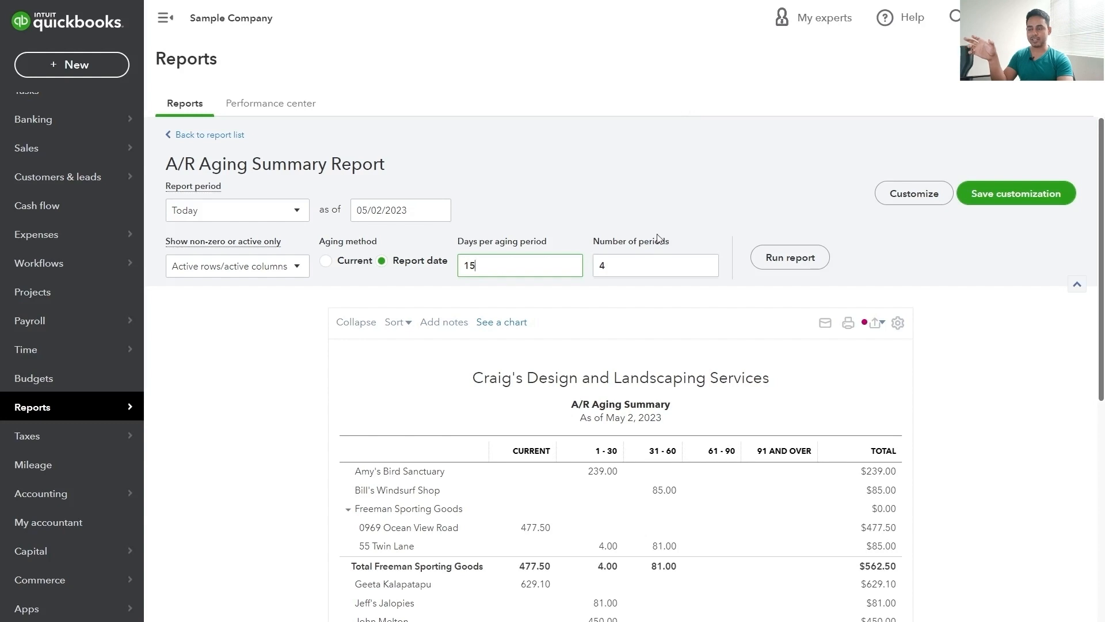
pyautogui.click(658, 269)
pyautogui.press('BackSpace')
pyautogui.write('7')
pyautogui.press('Tab')
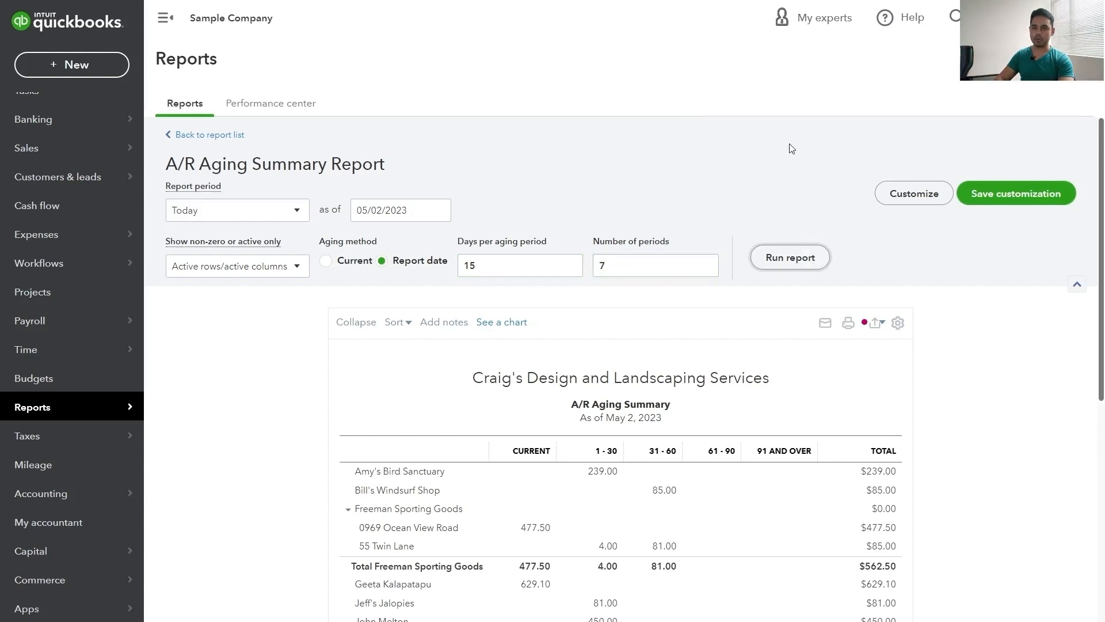
pyautogui.press('Return')
pyautogui.scroll(-3, 771, 162)
pyautogui.scroll(3, 771, 162)
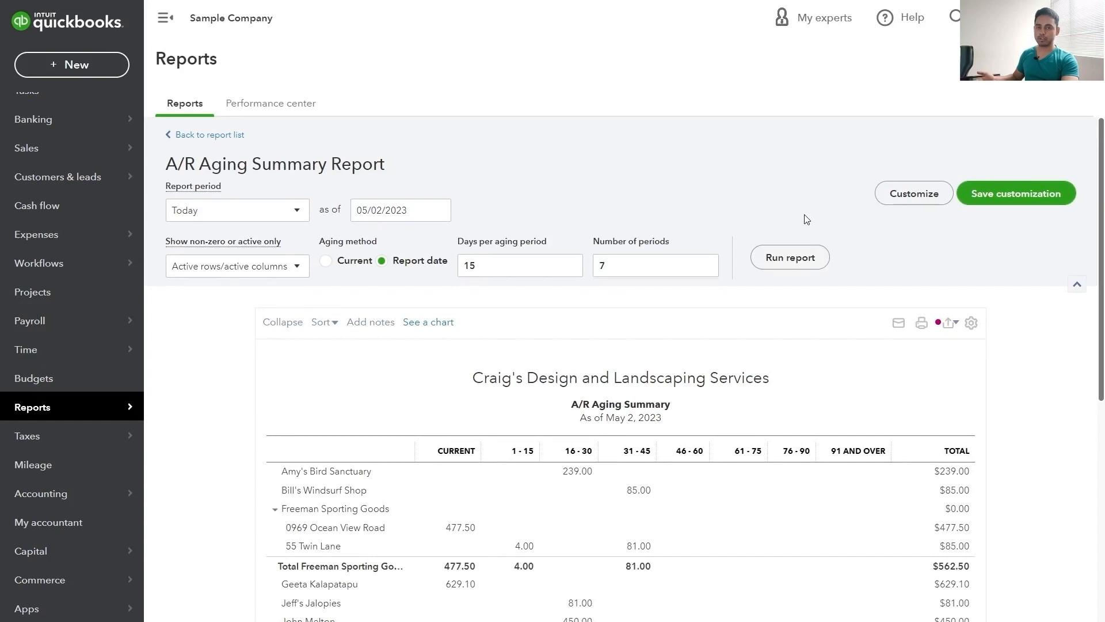
# Save the report as 'A/R Aging Summary 15' and view it in the Custom reports list
pyautogui.click(1026, 201)
pyautogui.click(959, 258)
pyautogui.write('Cus')
pyautogui.press('BackSpace')
pyautogui.press('BackSpace')
pyautogui.press('BackSpace')
pyautogui.write('15')
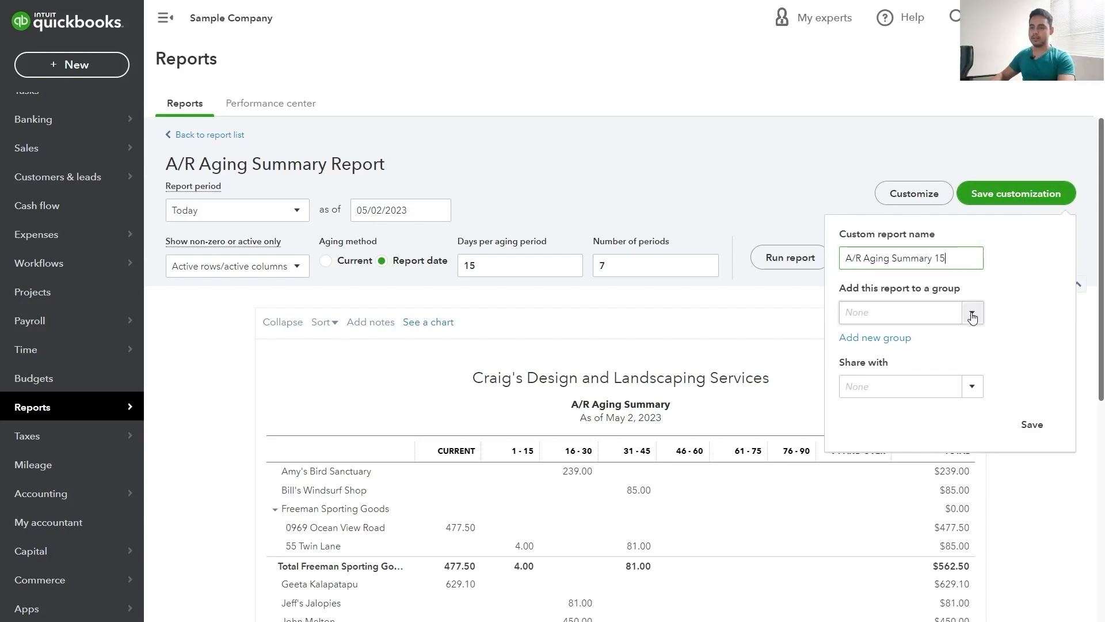
pyautogui.click(1031, 425)
pyautogui.scroll(-3, 1030, 432)
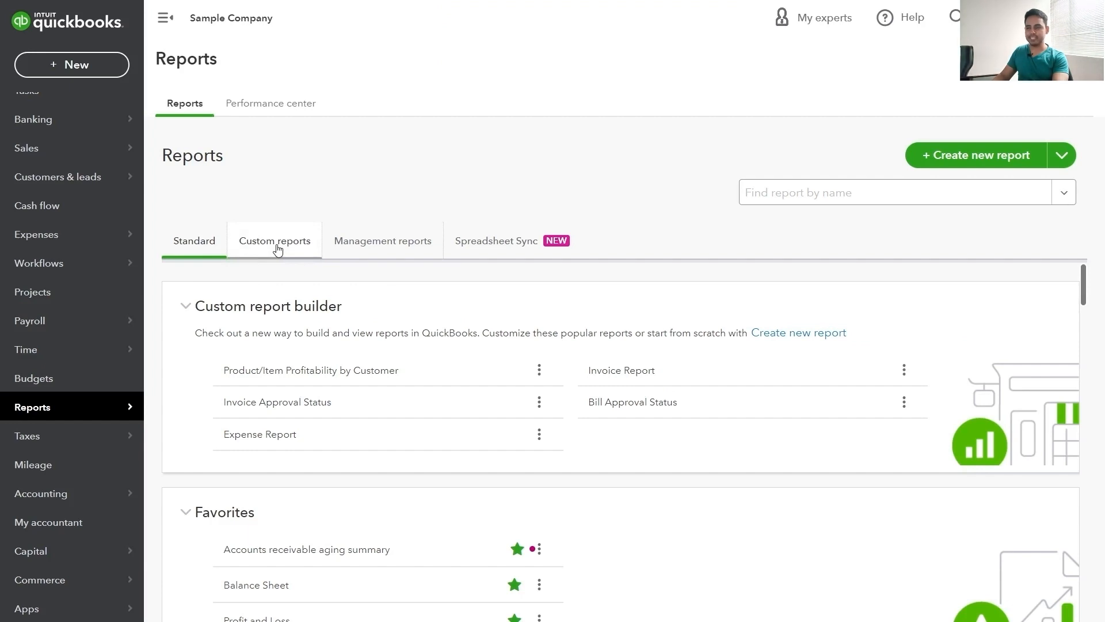
pyautogui.click(277, 249)
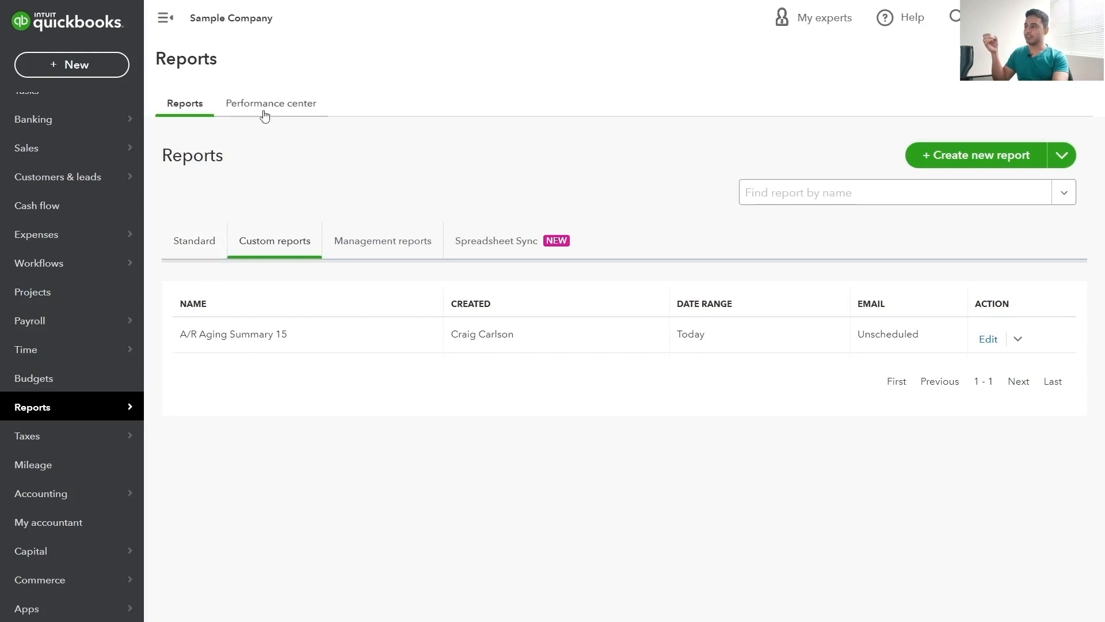
# View the Performance center's A/R and A/P aging charts, then open the Open Invoices report
pyautogui.click(270, 104)
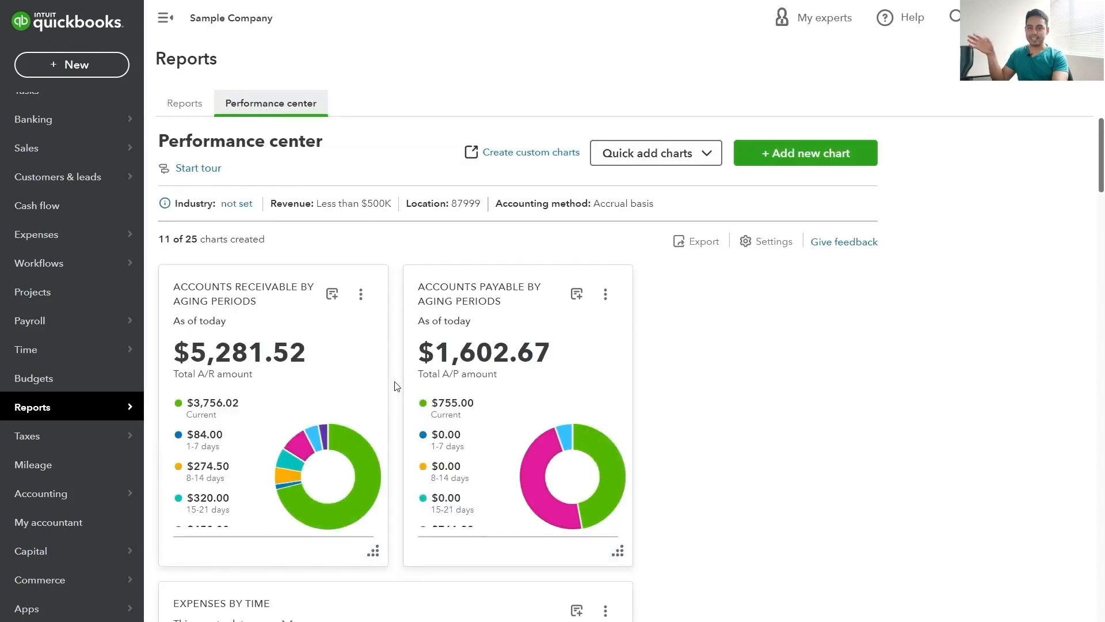
pyautogui.moveTo(357, 454)
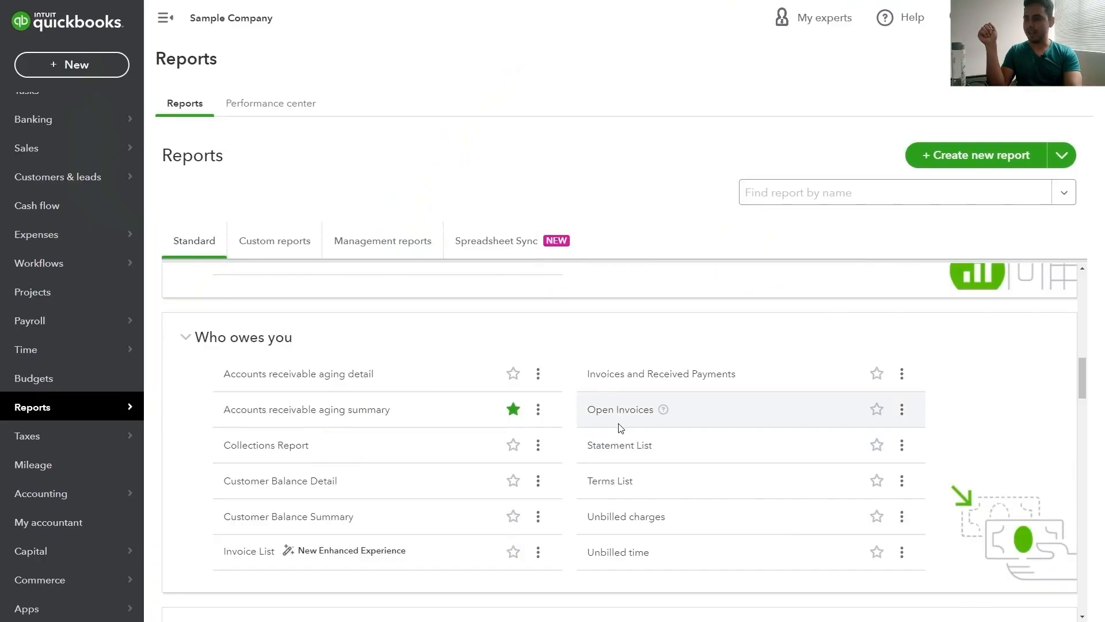
pyautogui.click(623, 418)
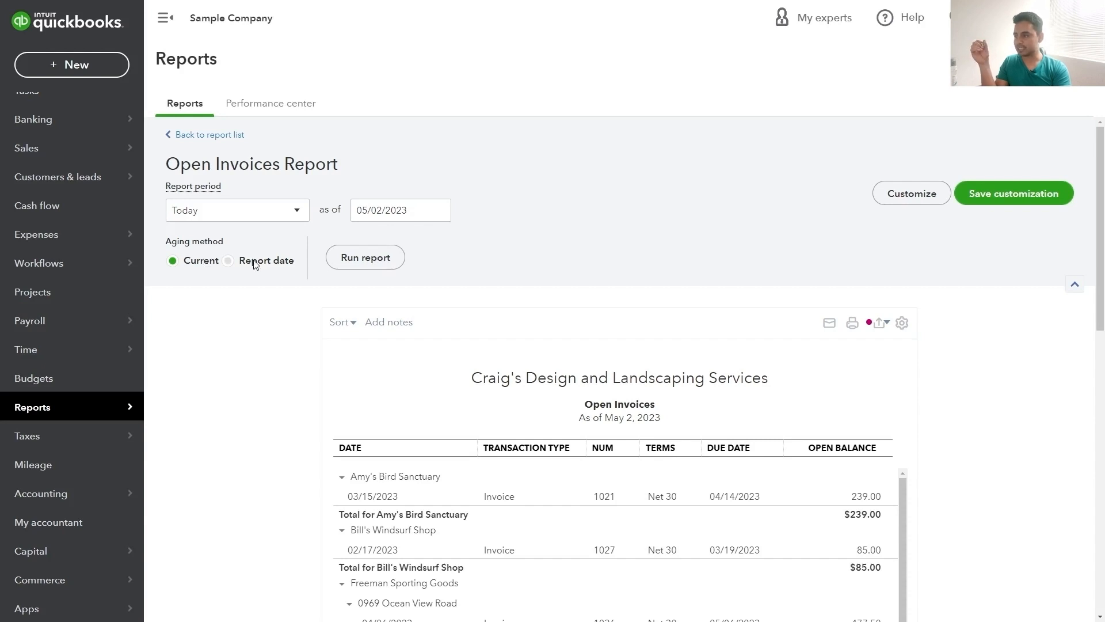
# Scroll through the Open Invoices report's customer balances as of May 2, 2023
pyautogui.scroll(-2, 275, 297)
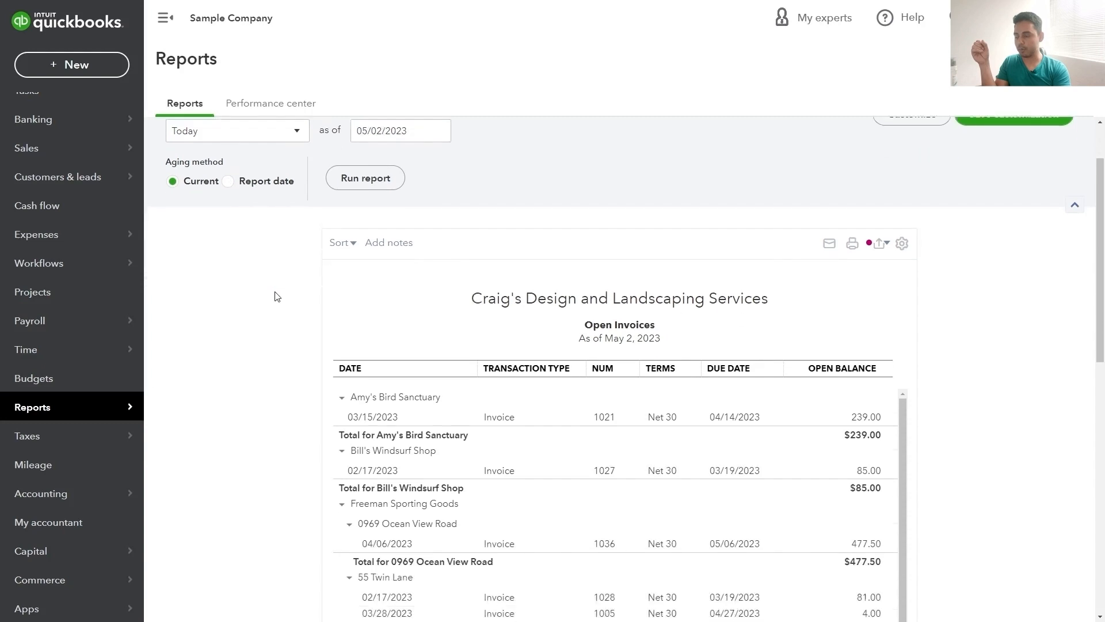
pyautogui.scroll(2, 274, 297)
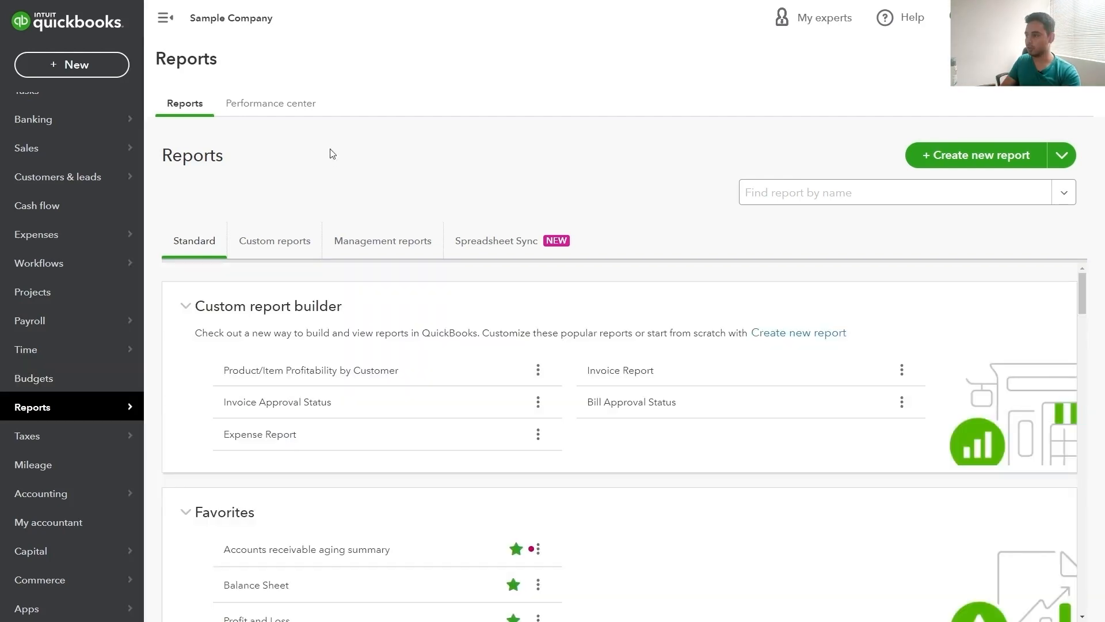
# Run Sales by Customer Summary for This Quarter-to-date (April 1–May 2, 2023), totalling $4,297.30
pyautogui.scroll(-10, 358, 321)
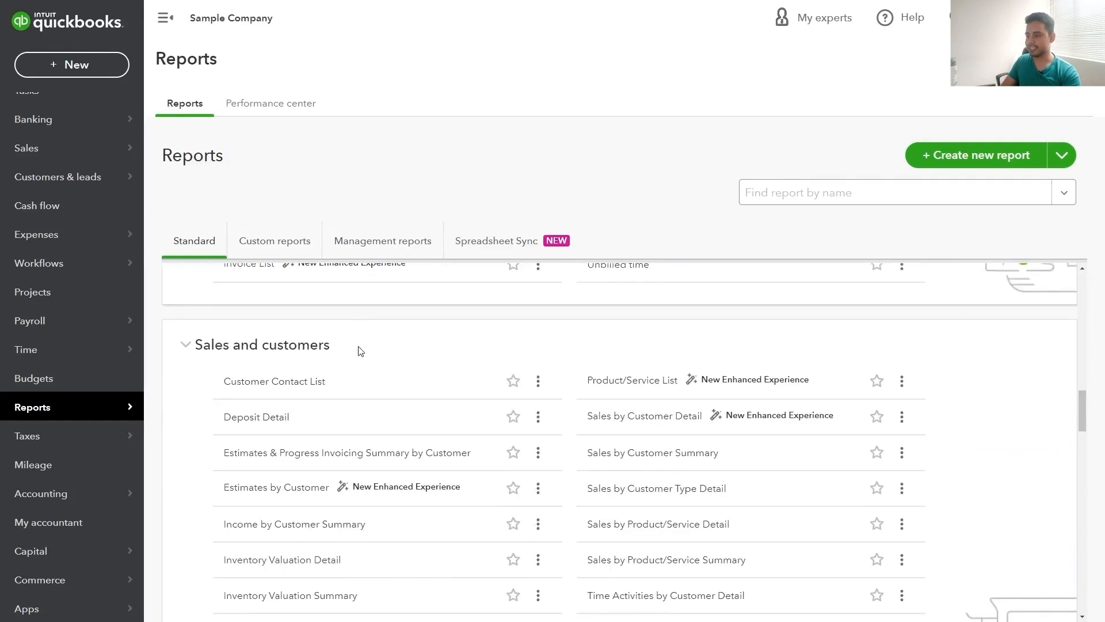
pyautogui.scroll(-1, 361, 350)
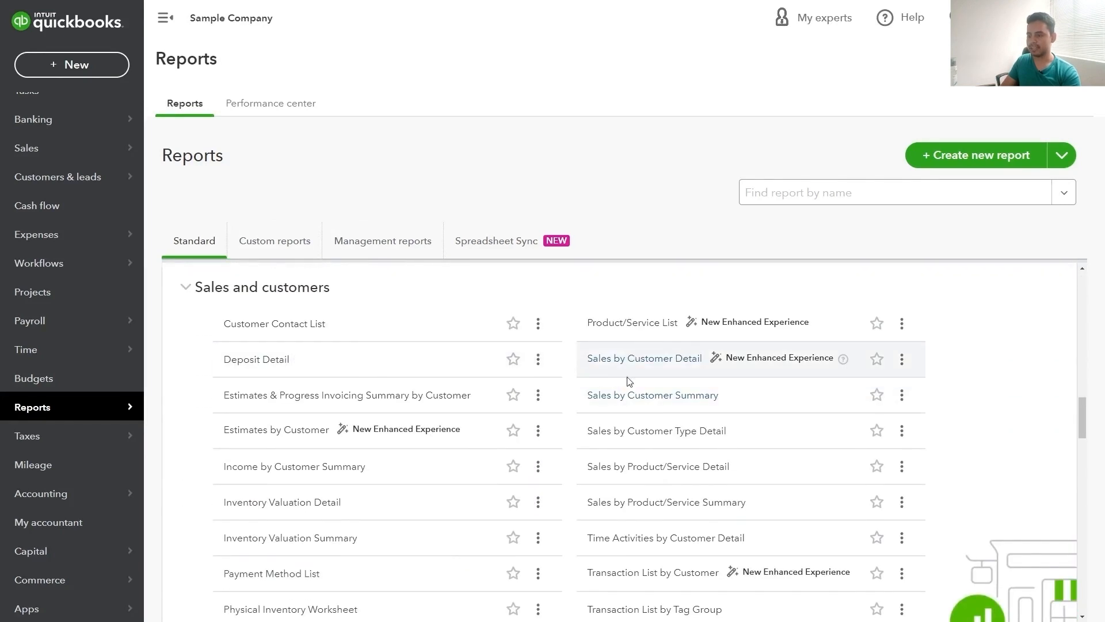
pyautogui.click(630, 397)
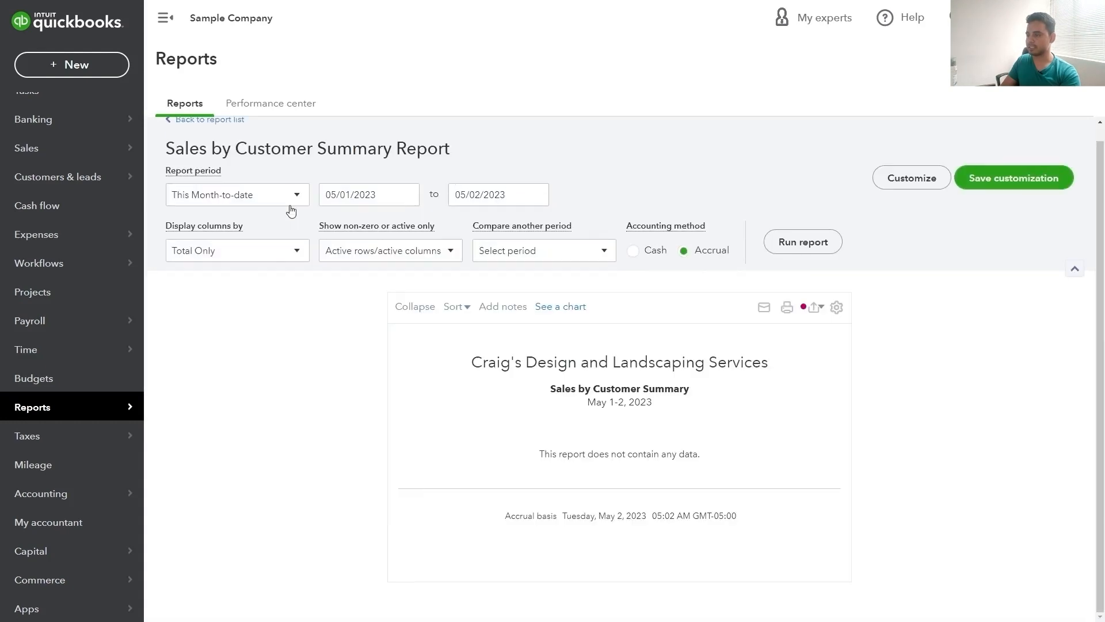
pyautogui.click(294, 200)
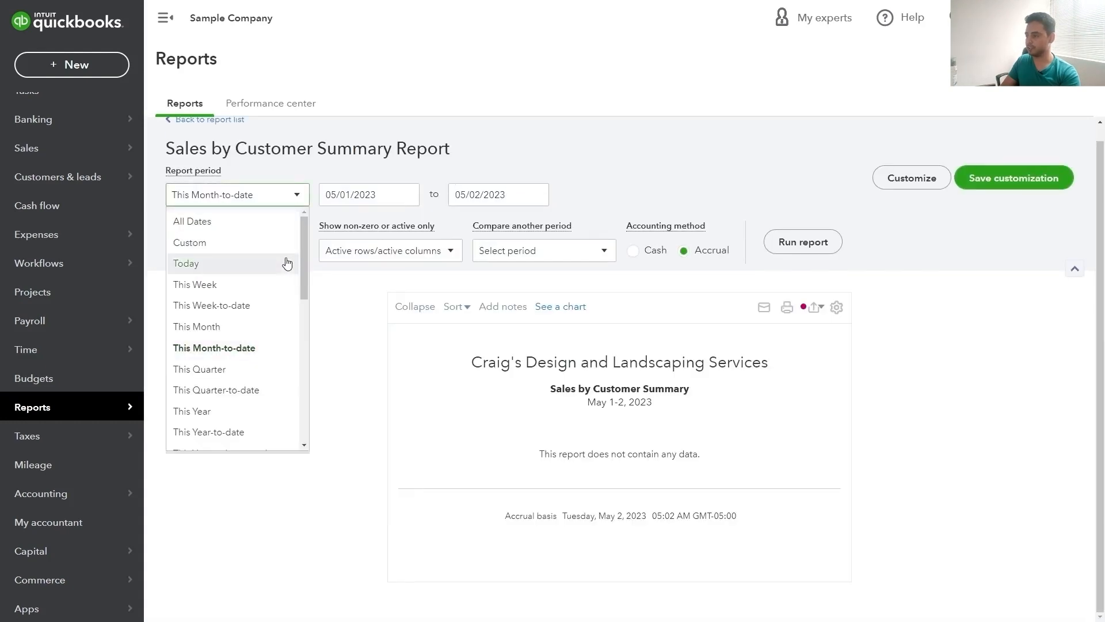
pyautogui.click(277, 390)
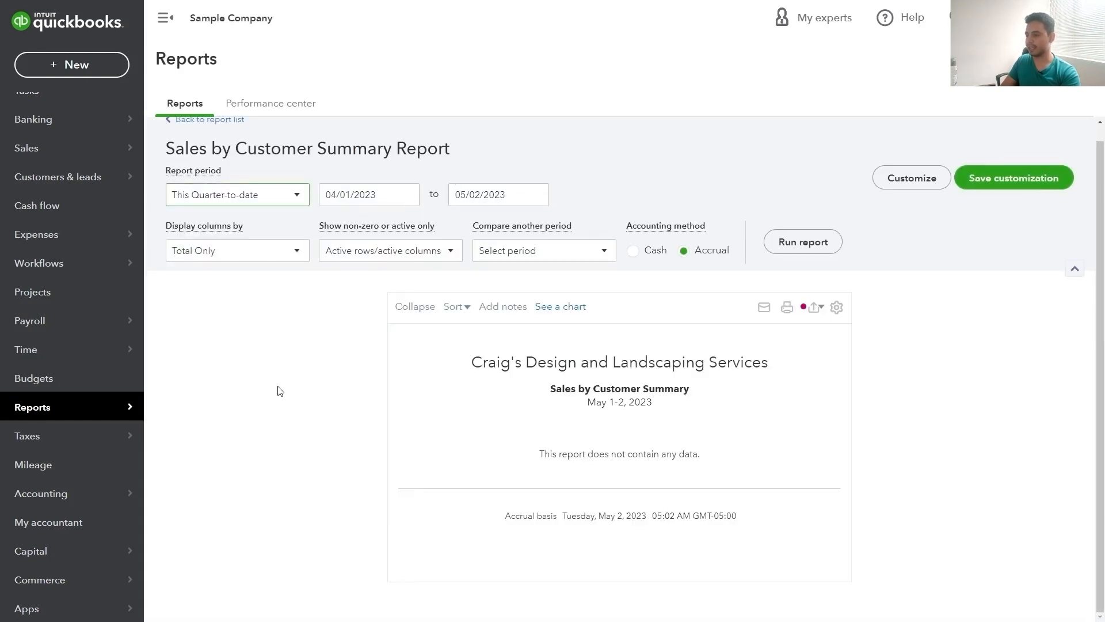
pyautogui.click(803, 242)
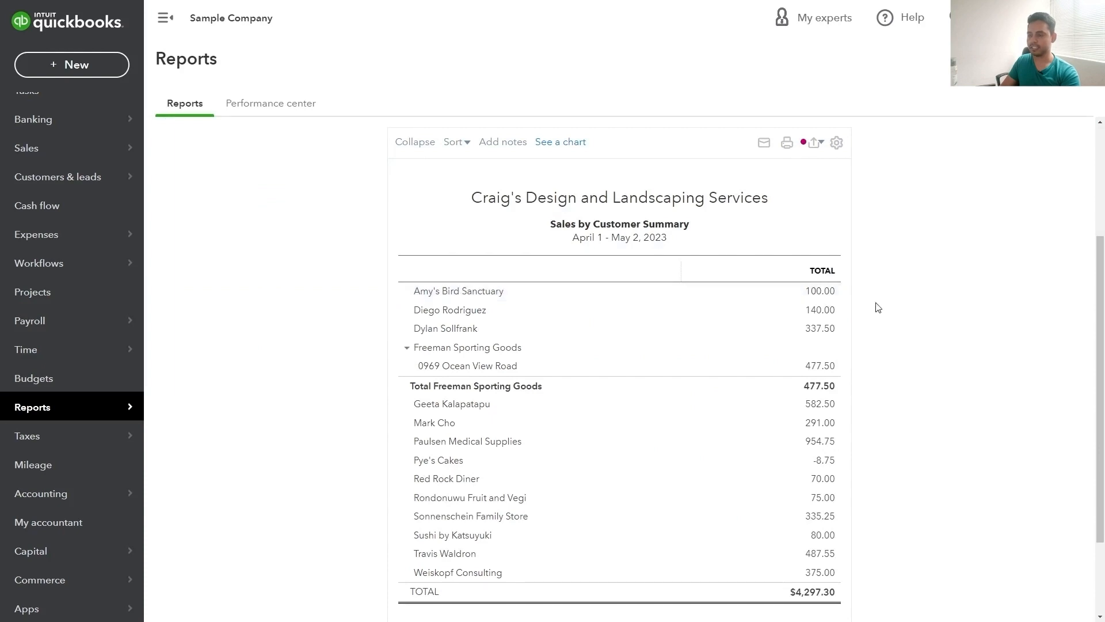
pyautogui.scroll(3, 877, 305)
pyautogui.scroll(-4, 434, 281)
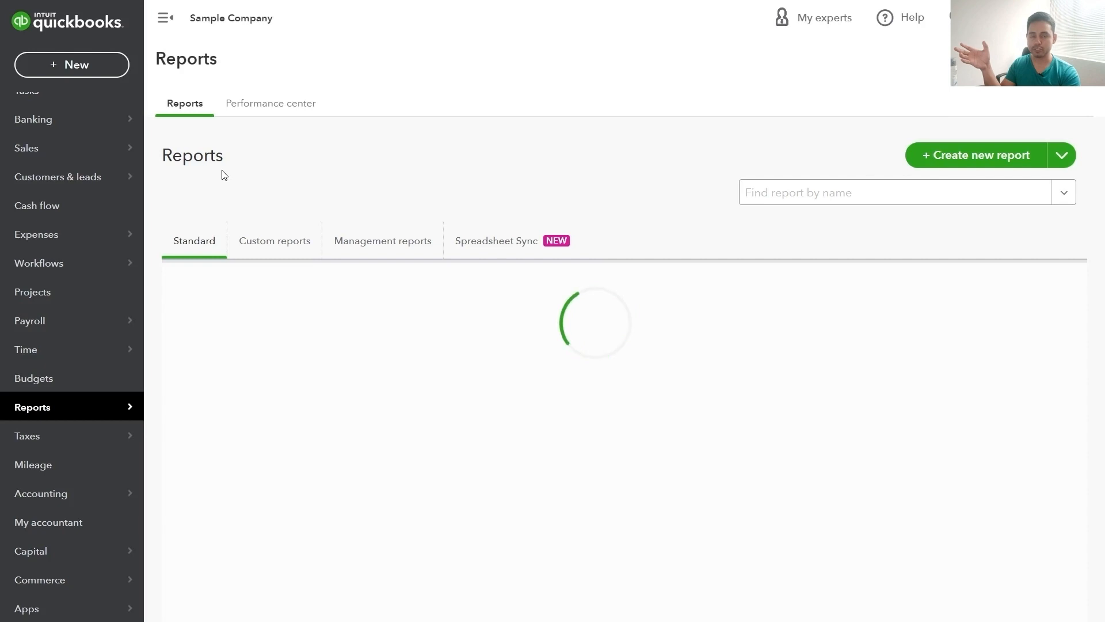
# Run Sales by Product/Service Summary for This Year (January–December 2023) and bring up its export options
pyautogui.click(698, 445)
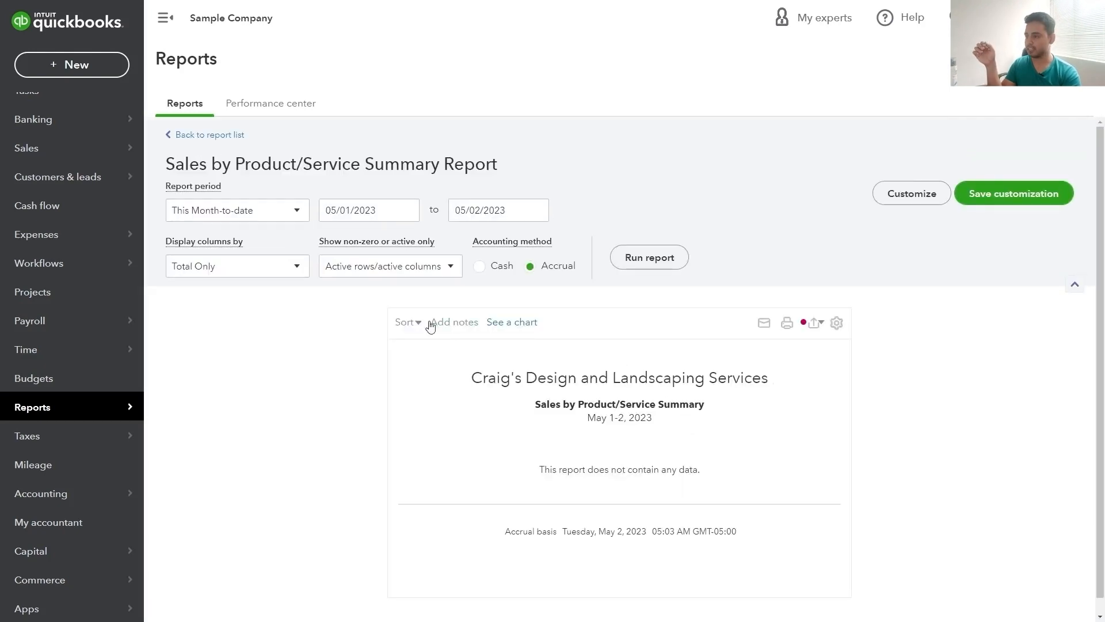
pyautogui.click(298, 214)
pyautogui.click(201, 426)
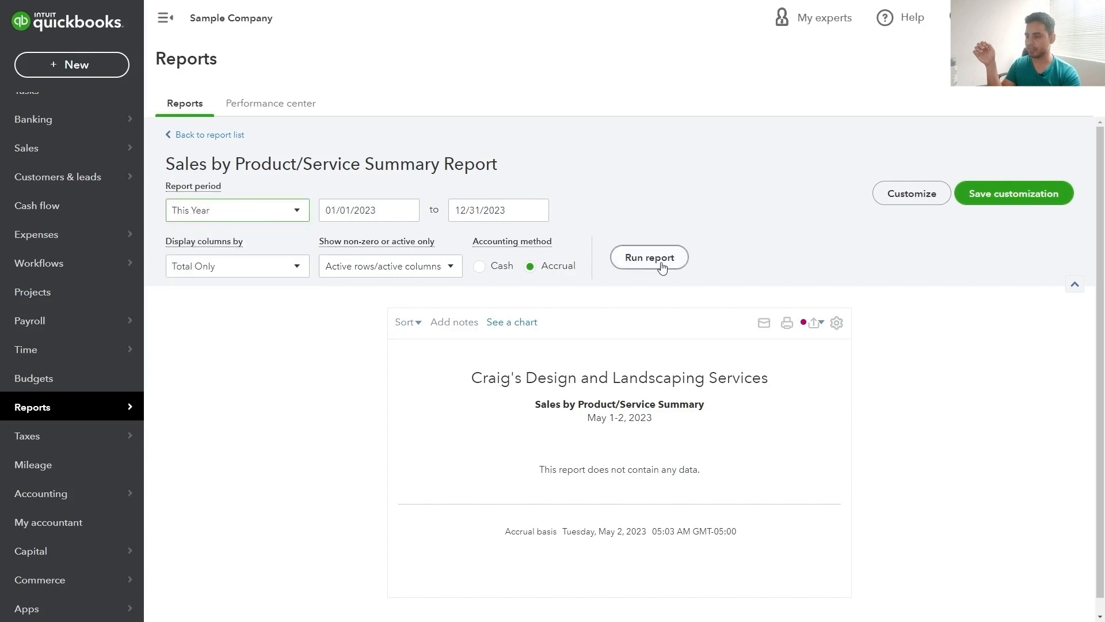
pyautogui.click(649, 257)
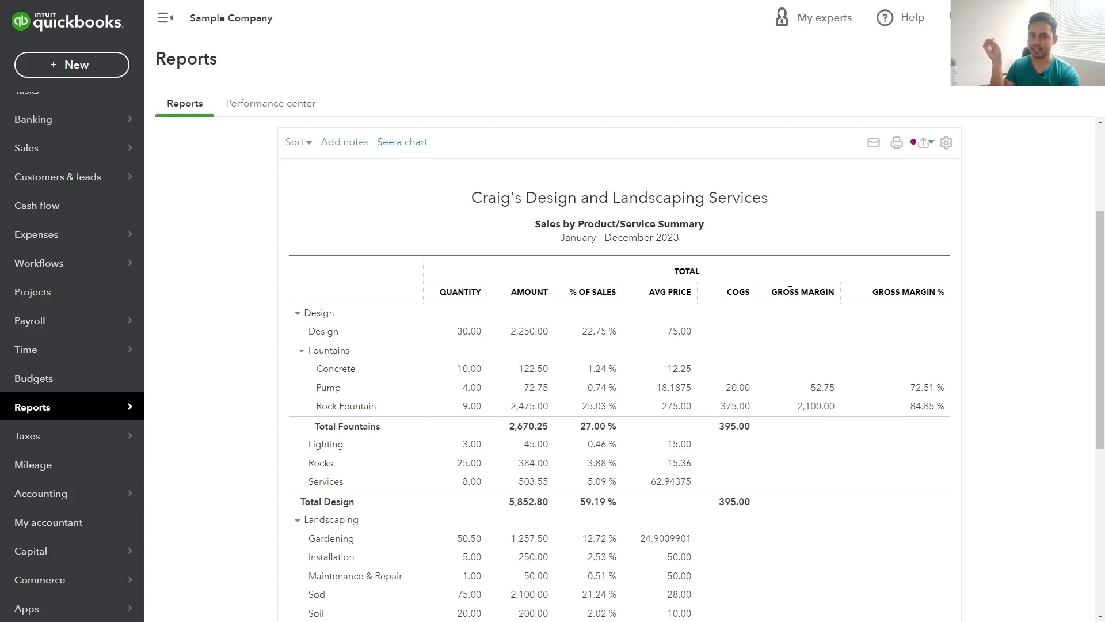
pyautogui.scroll(3, 790, 291)
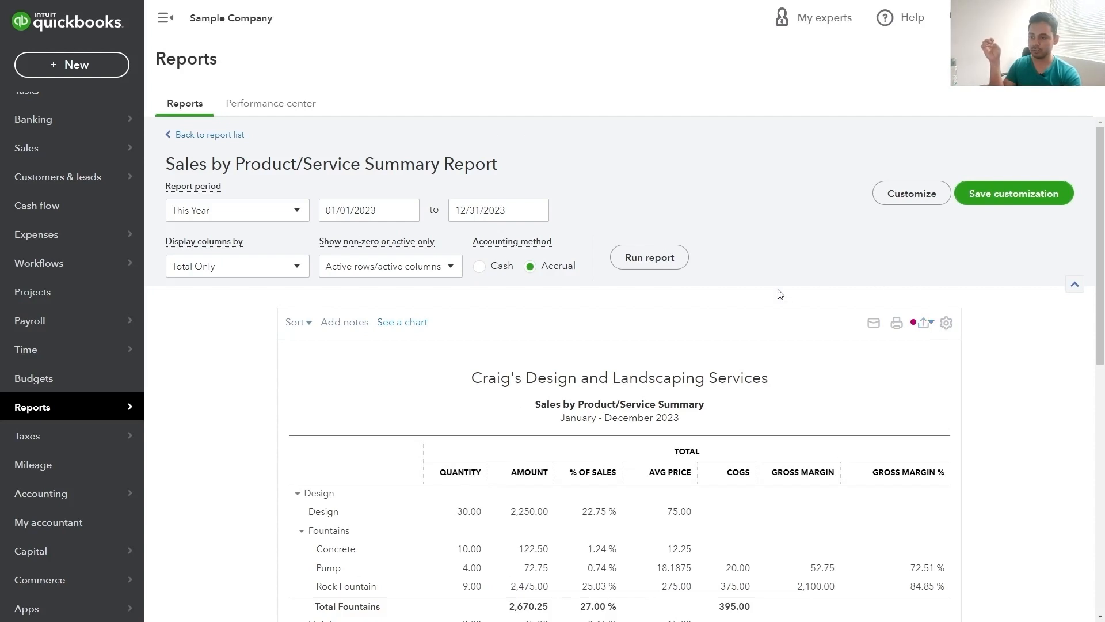
pyautogui.click(925, 324)
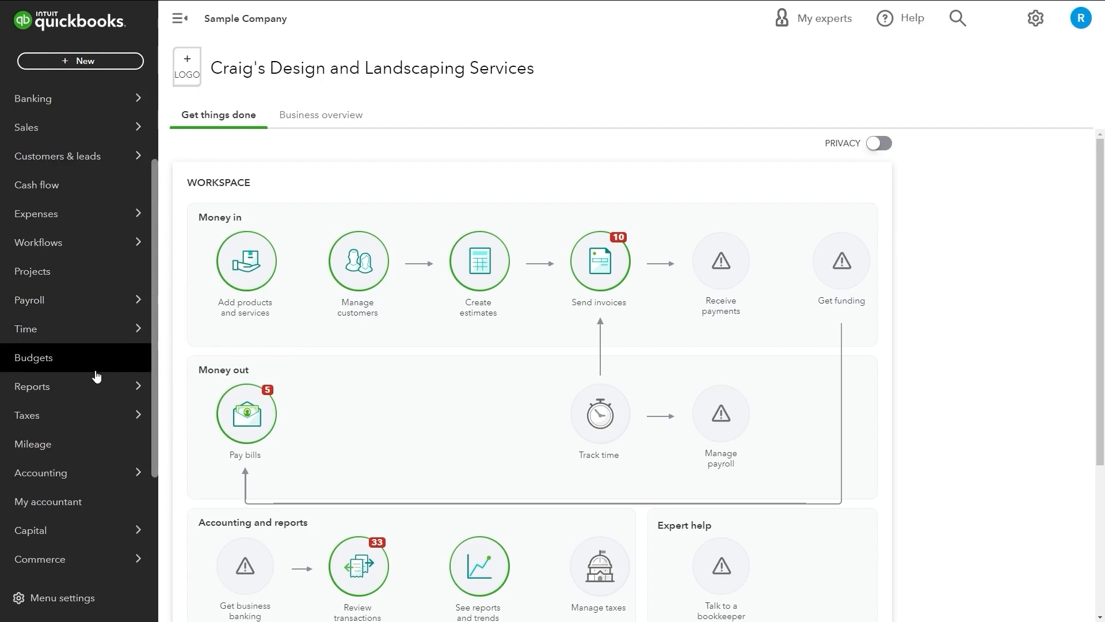
# From the full reports list, open the Accounts payable aging summary as of May 2, 2023 ($1,602.67)
pyautogui.moveTo(106, 396)
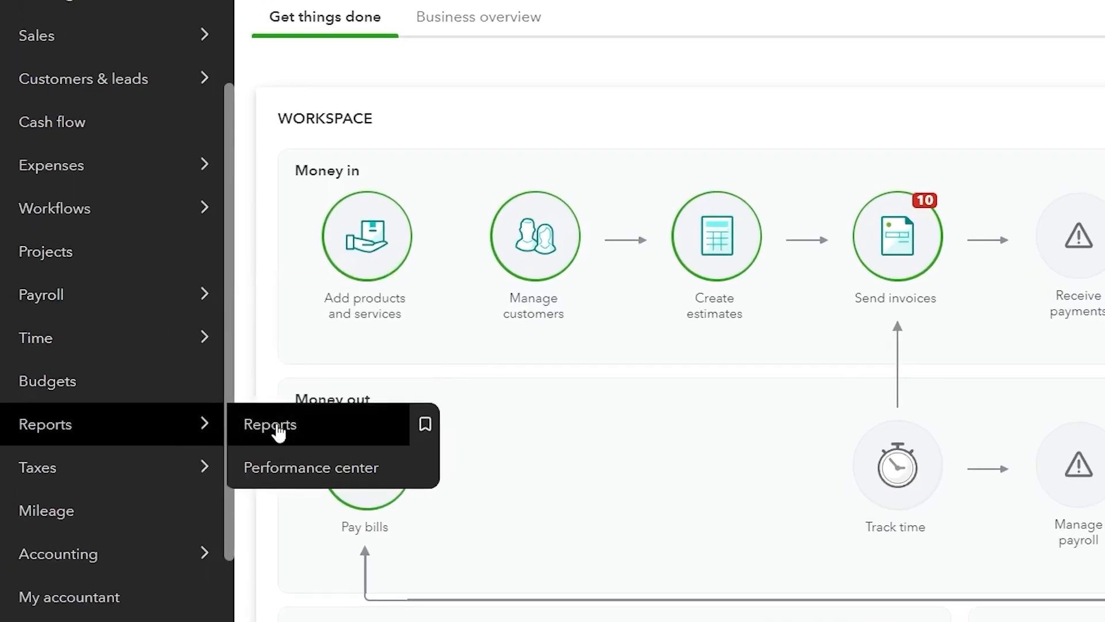
pyautogui.click(279, 430)
pyautogui.scroll(-10, 343, 291)
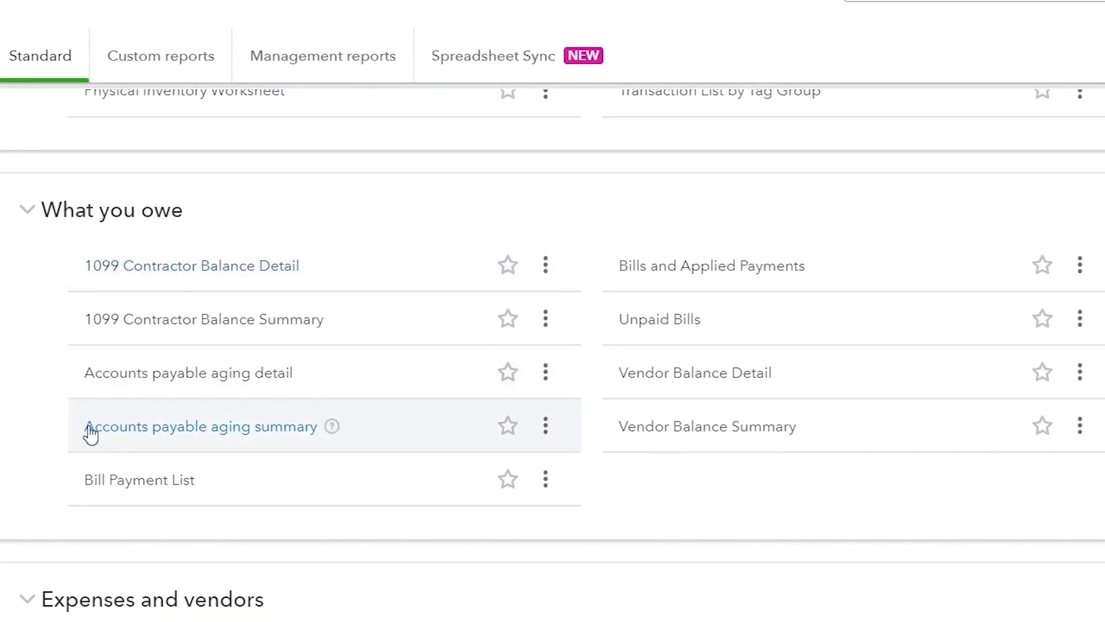
pyautogui.click(153, 431)
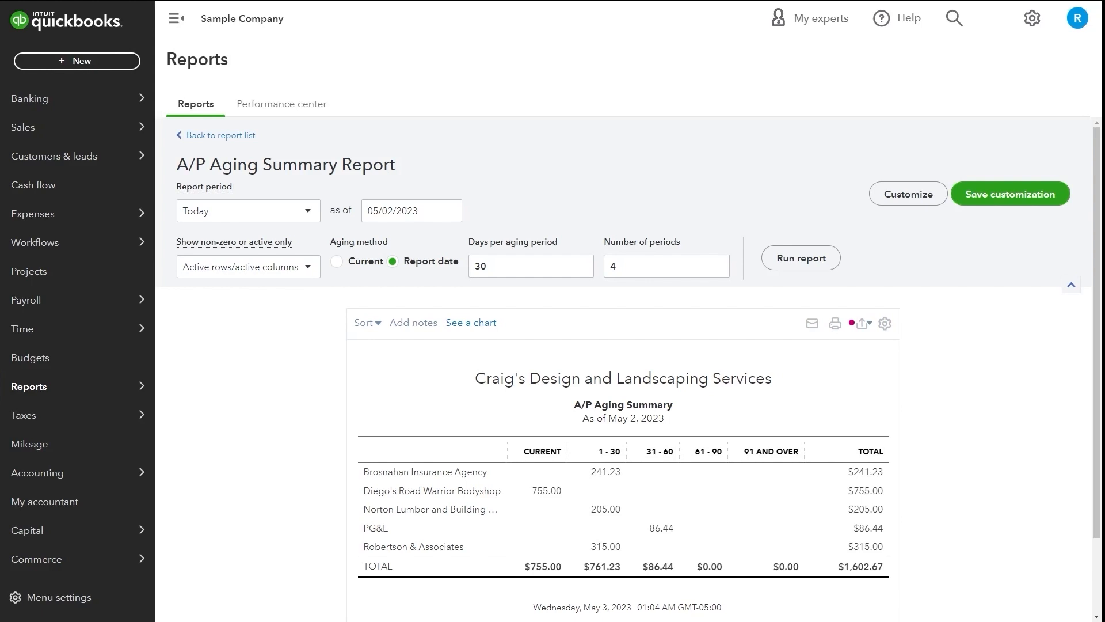
# Filter the A/P Aging Summary to vendor Brosnahan Insurance Agency, leaving $241.23 in 1-30 days
pyautogui.click(871, 196)
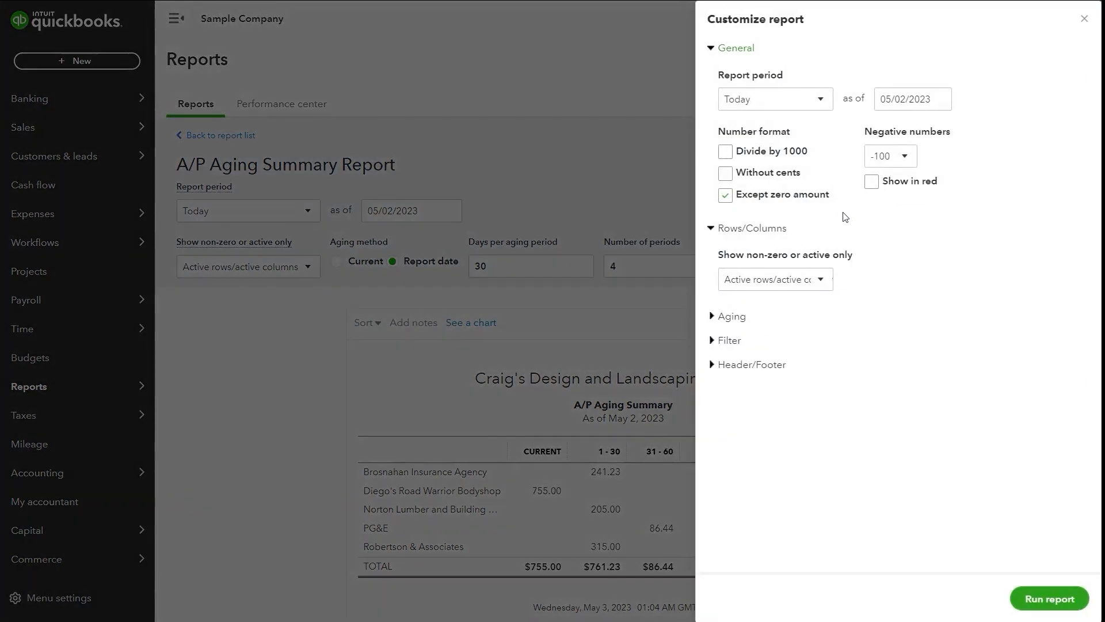
pyautogui.click(729, 341)
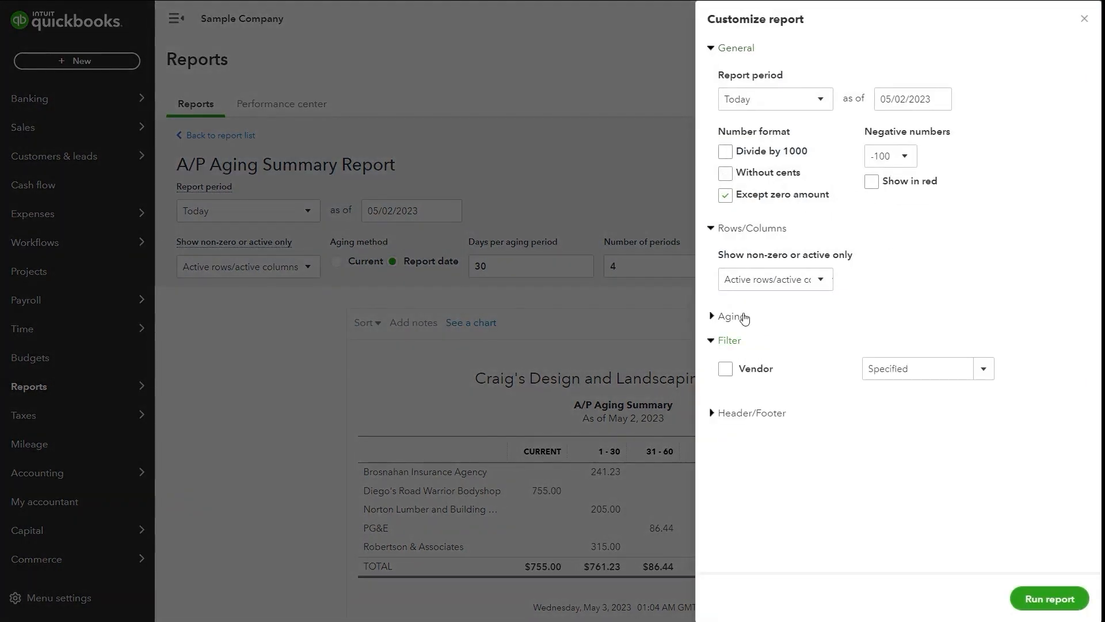
pyautogui.click(725, 369)
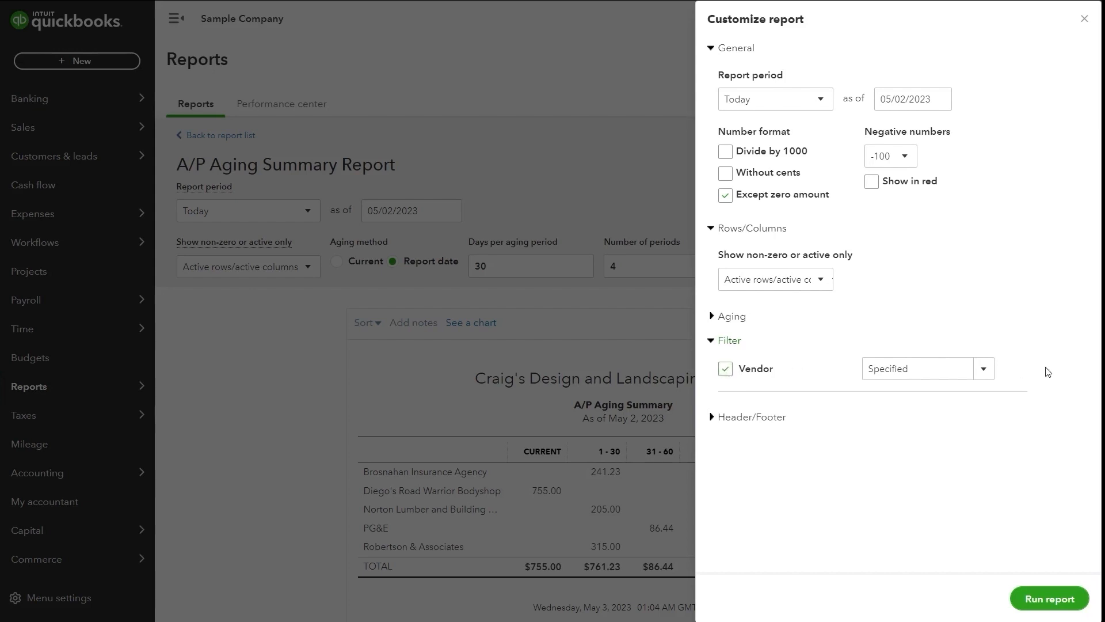
pyautogui.click(1049, 598)
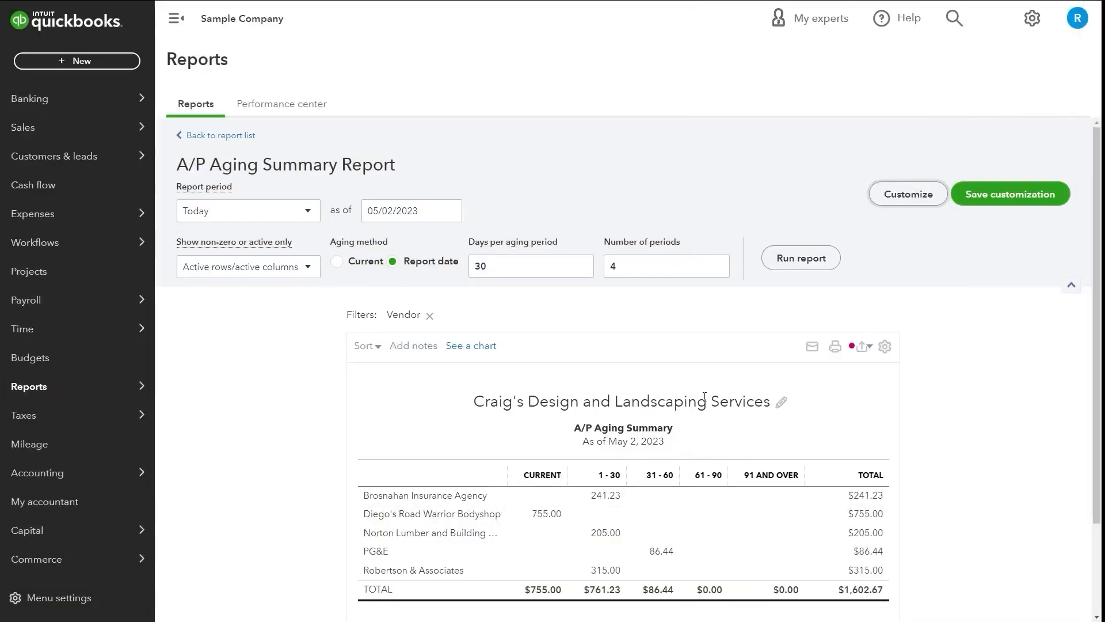
pyautogui.scroll(-1, 715, 390)
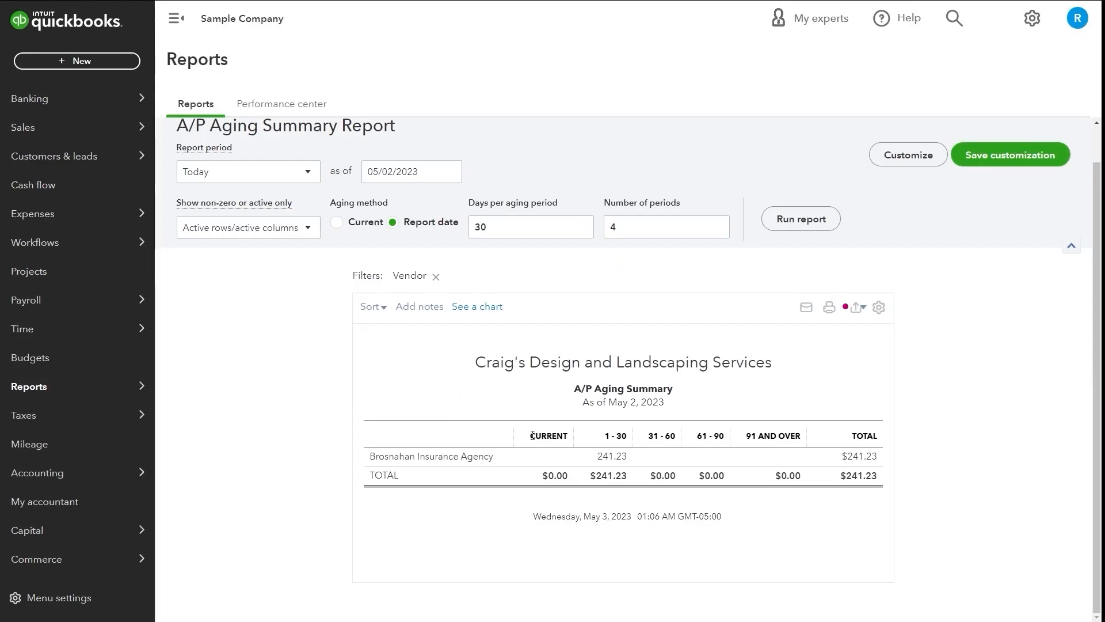
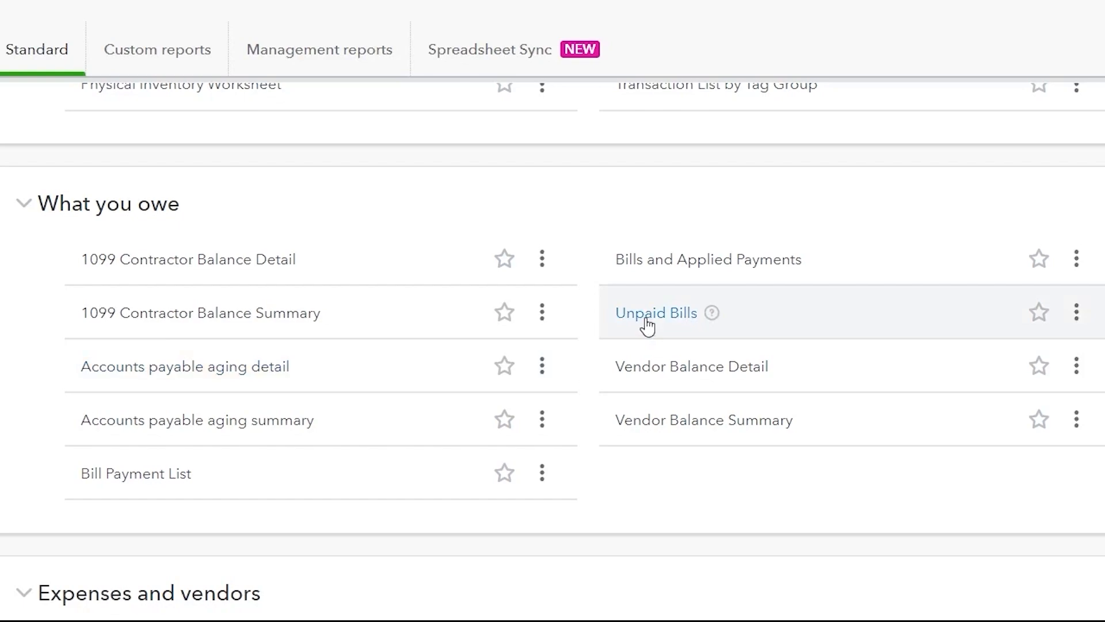
# Open the Unpaid Bills report from the Standard reports list
pyautogui.click(647, 324)
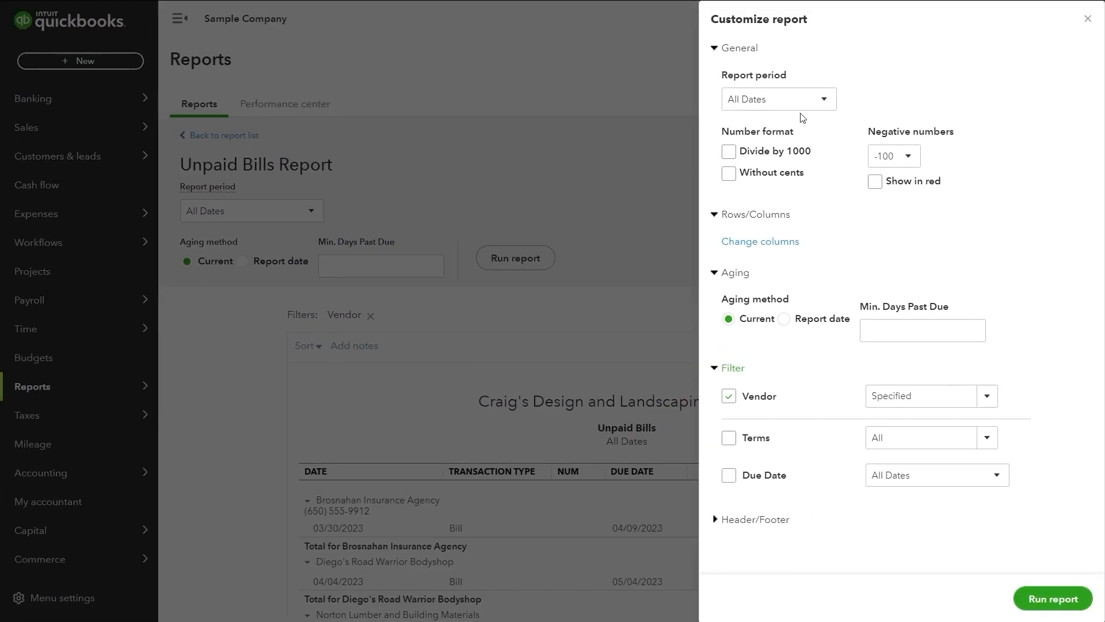
# Keep All Dates, add a Terms filter set to Net 30, and rerun the Unpaid Bills report
pyautogui.click(771, 106)
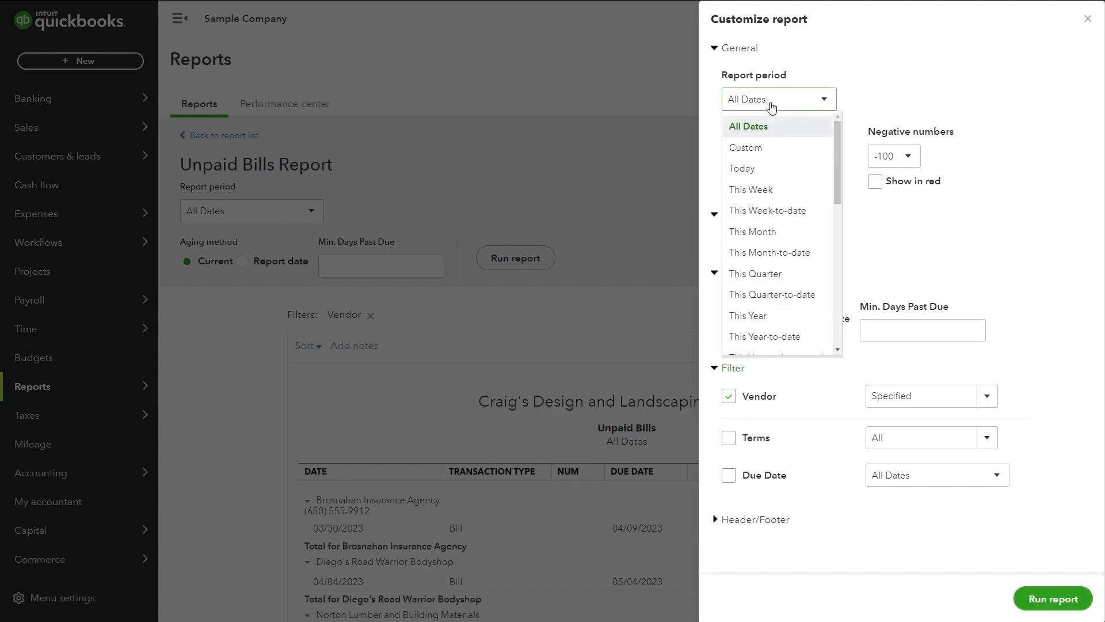
pyautogui.click(770, 106)
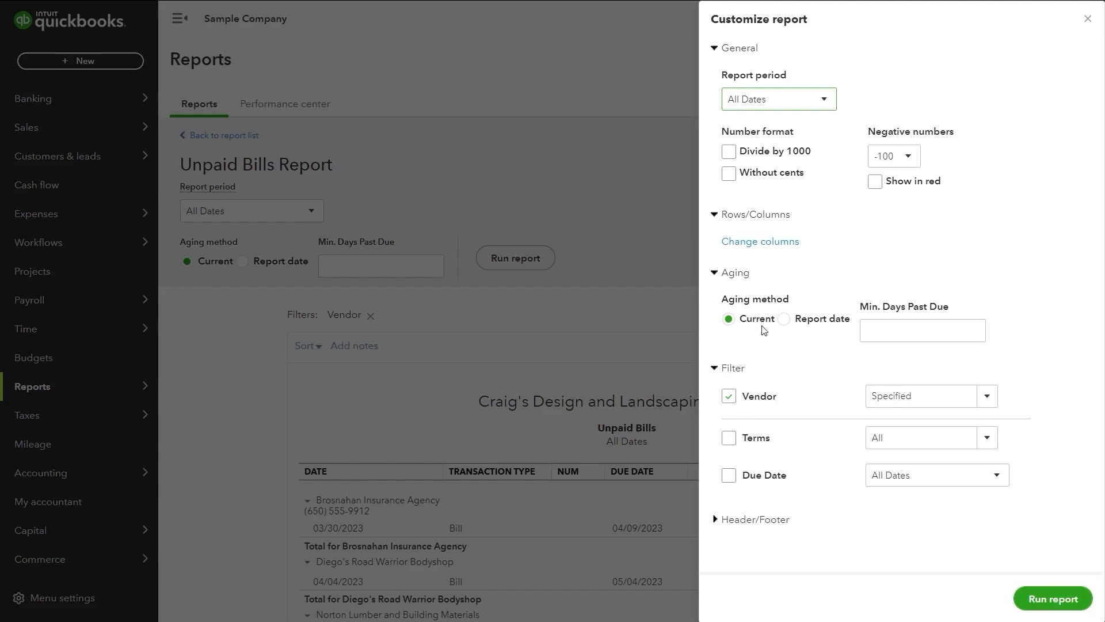
pyautogui.click(886, 330)
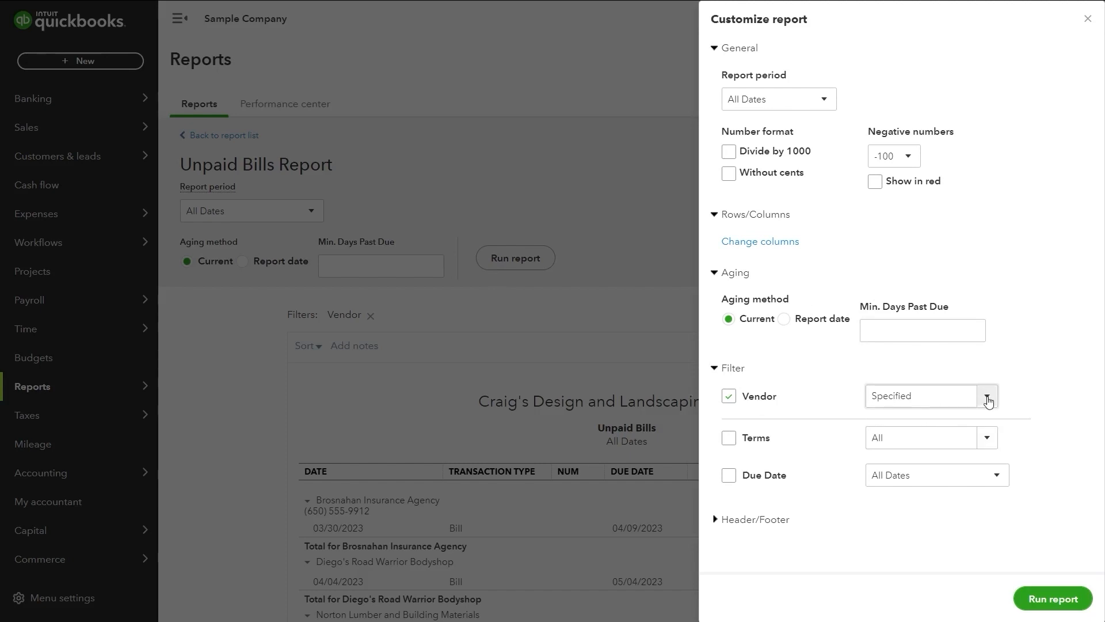
pyautogui.click(995, 439)
pyautogui.click(879, 390)
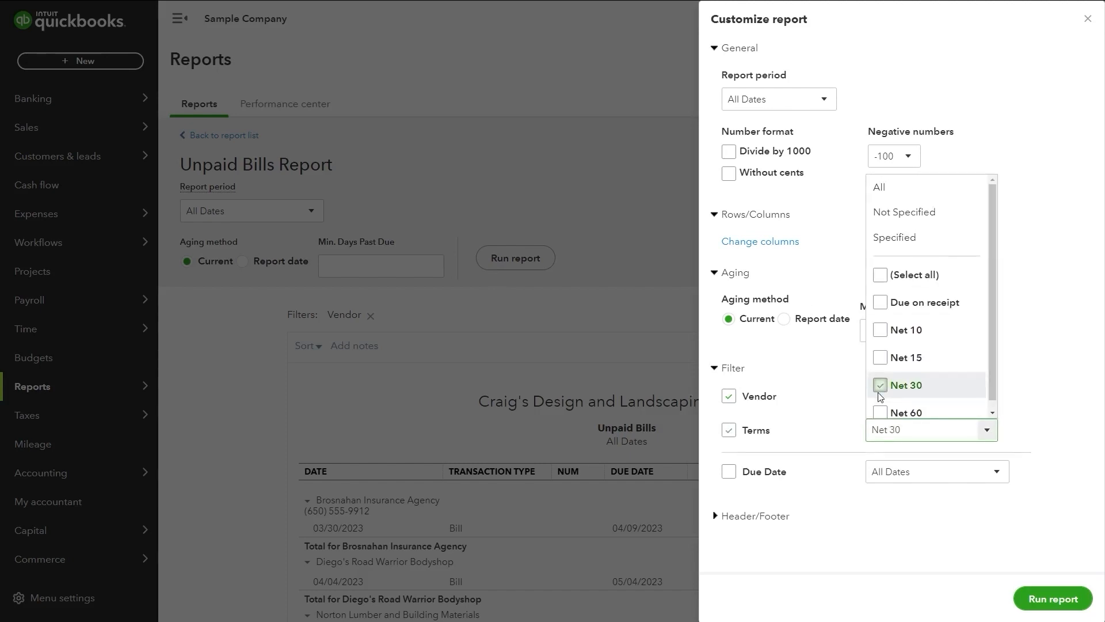
pyautogui.click(1049, 377)
pyautogui.click(996, 366)
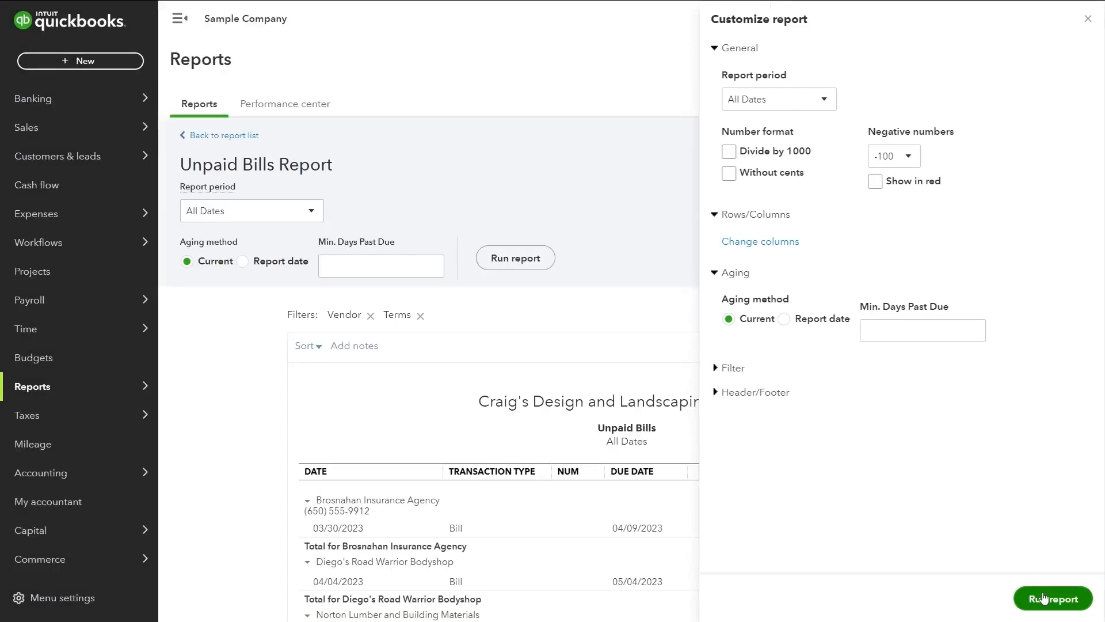
pyautogui.click(1043, 598)
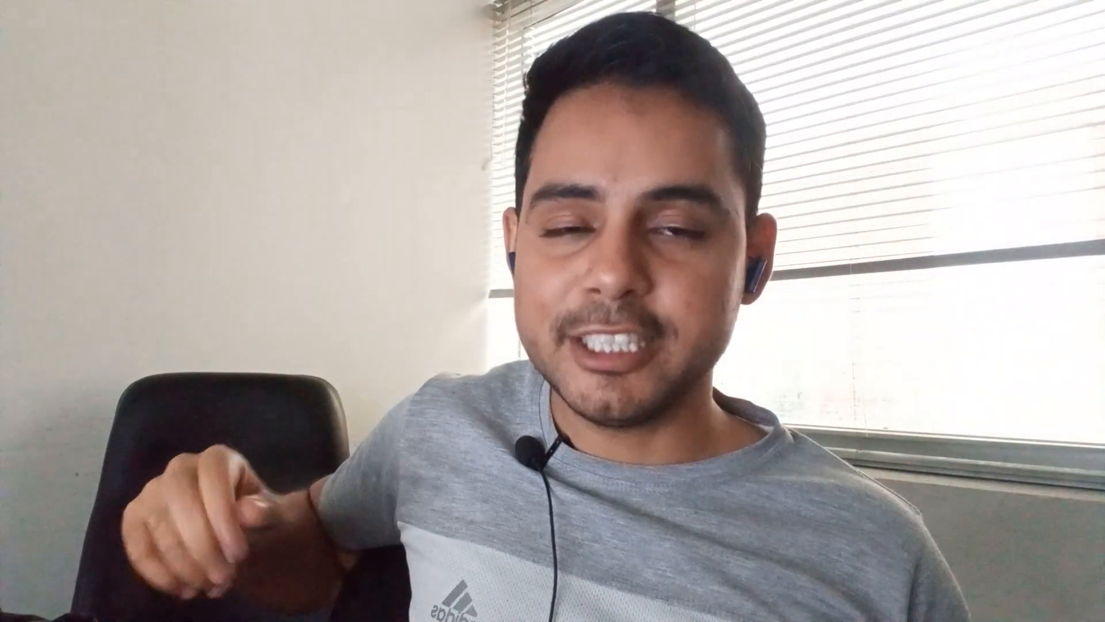